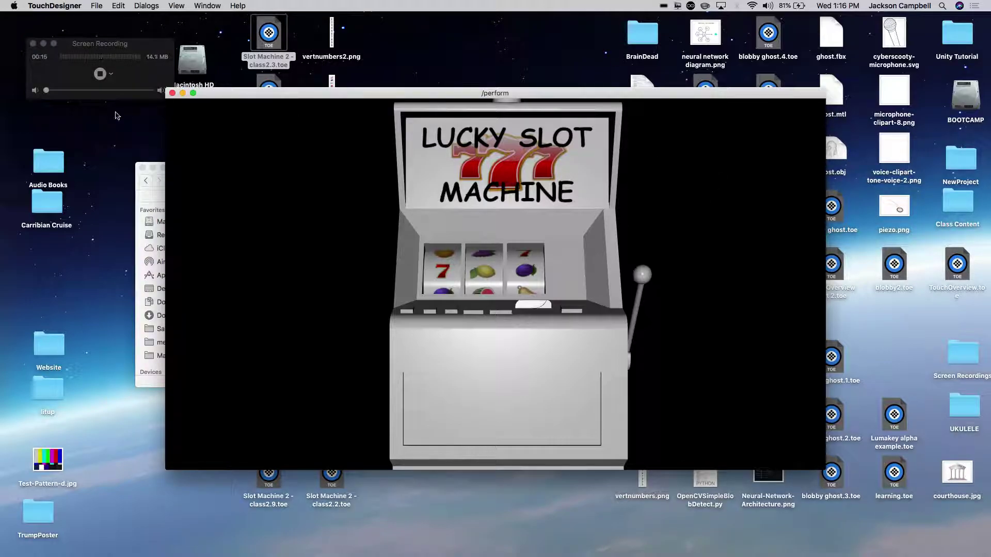
- Dismiss the screen recording controls and leave the slot machine's perform window to return to the project network
left_click(42, 44)
left_click(277, 102)
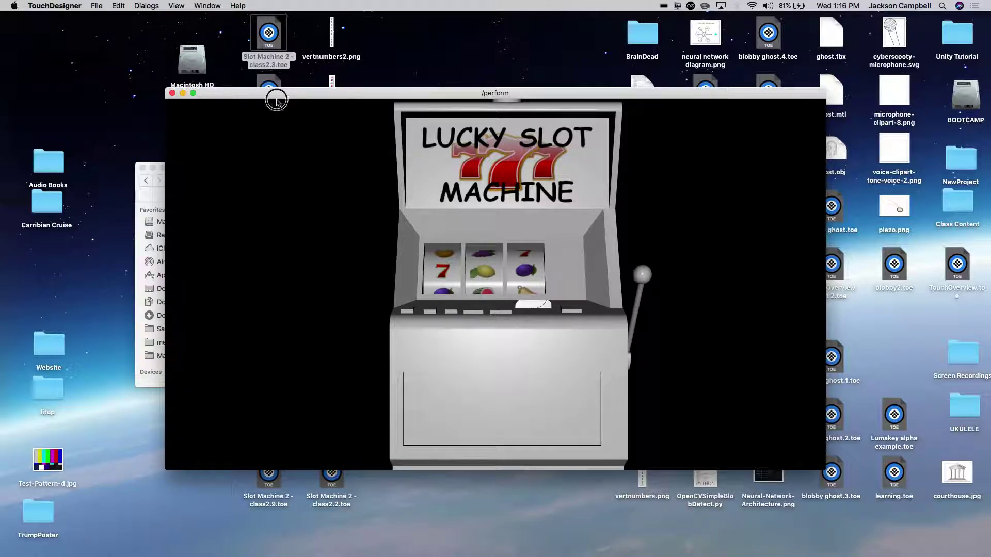
mouse_move(480, 548)
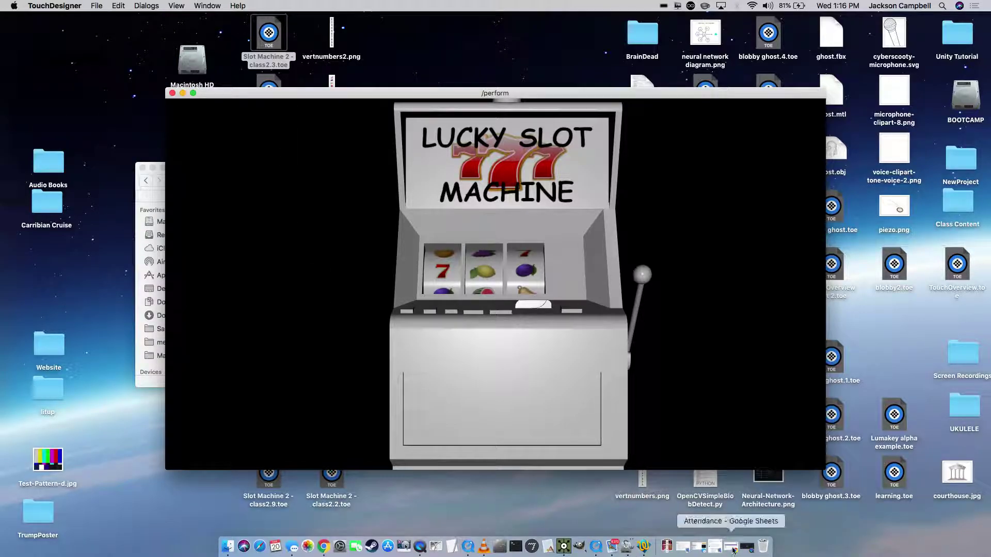
left_click(338, 259)
left_click(43, 45)
left_click(312, 253)
key("Escape")
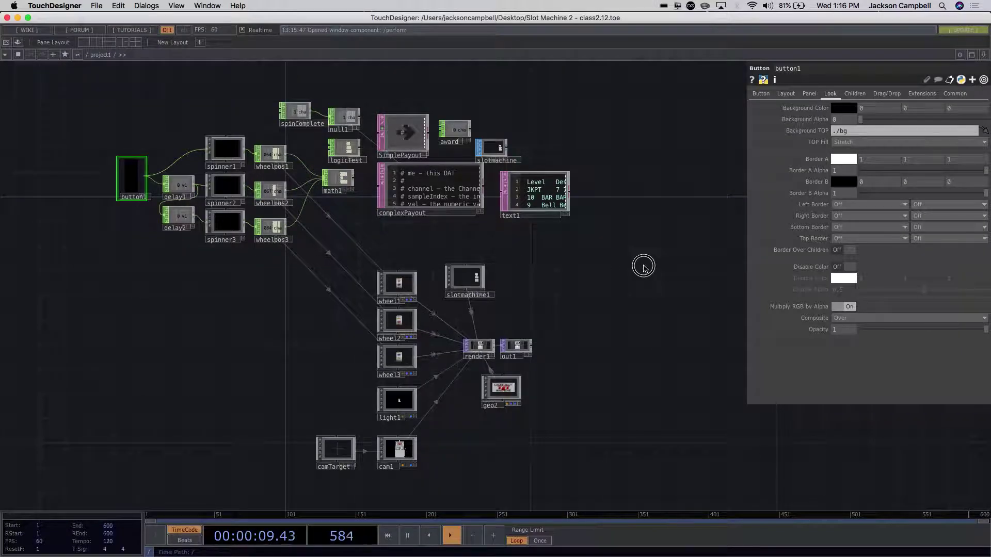
- Move the award Constant CHOP past the slotmachine operator, into the free space above the text1 payout table
scroll(648, 155, "up", 5)
left_click_drag(648, 153, 750, 256)
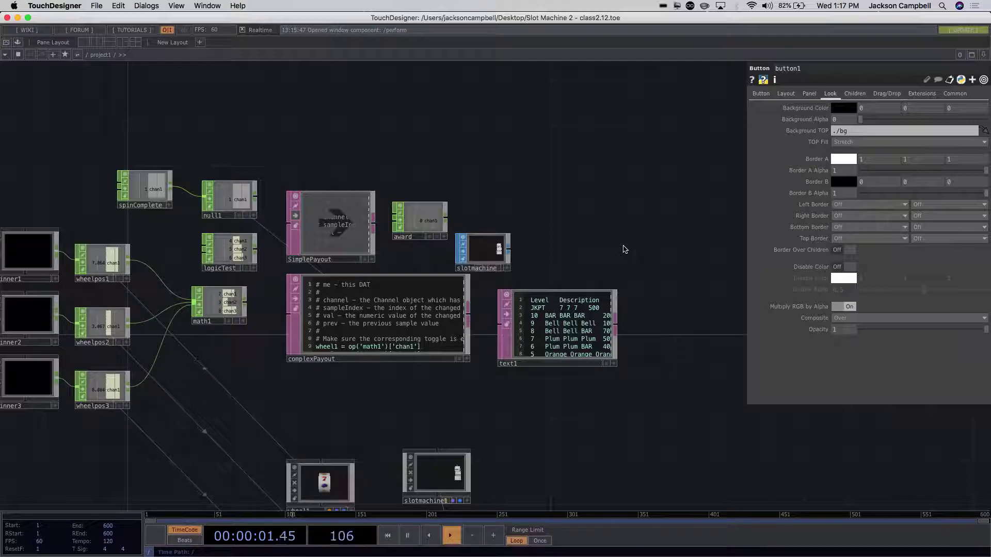
scroll(519, 184, "up", 5)
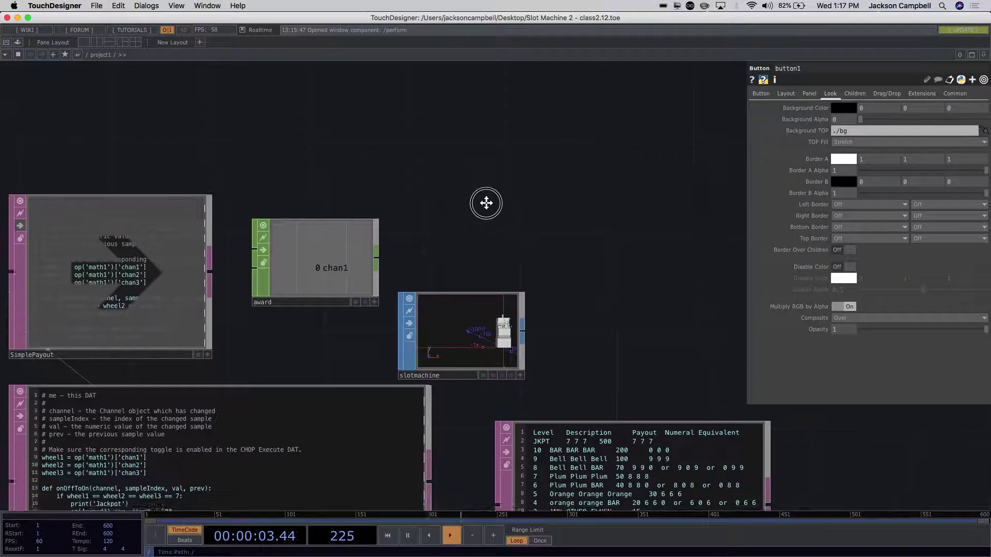
scroll(475, 208, "left", 5)
scroll(517, 162, "down", 4)
left_click(431, 181)
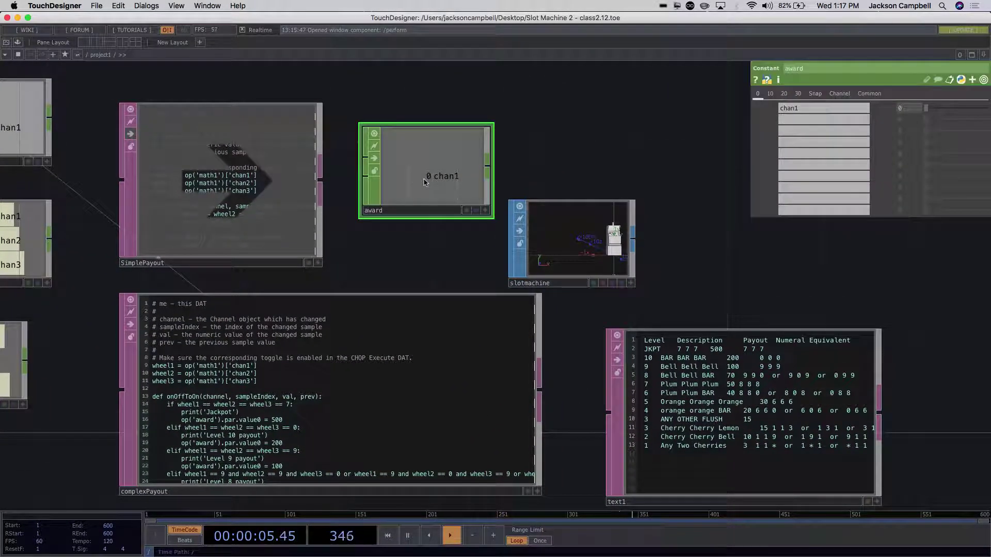
scroll(433, 260, "down", 1)
scroll(432, 260, "down", 2)
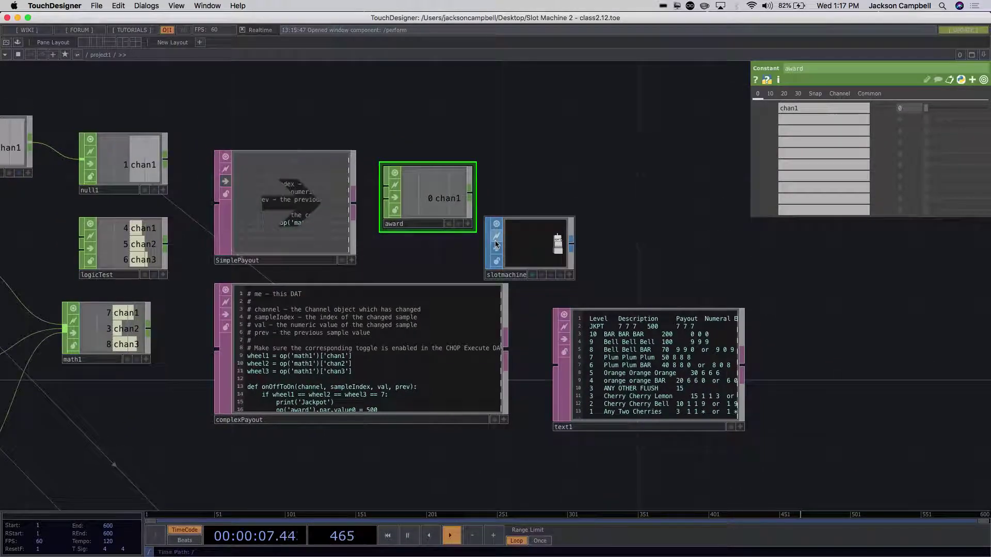
left_click_drag(457, 208, 691, 241)
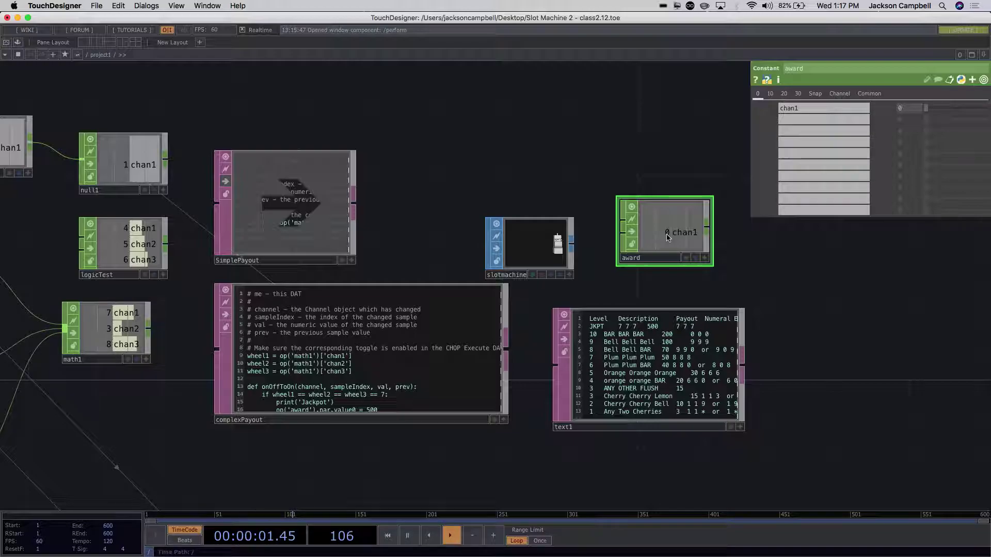
- Add a Count CHOP in the free space beside the award CHOP
left_click_drag(819, 219, 580, 220)
key("Tab")
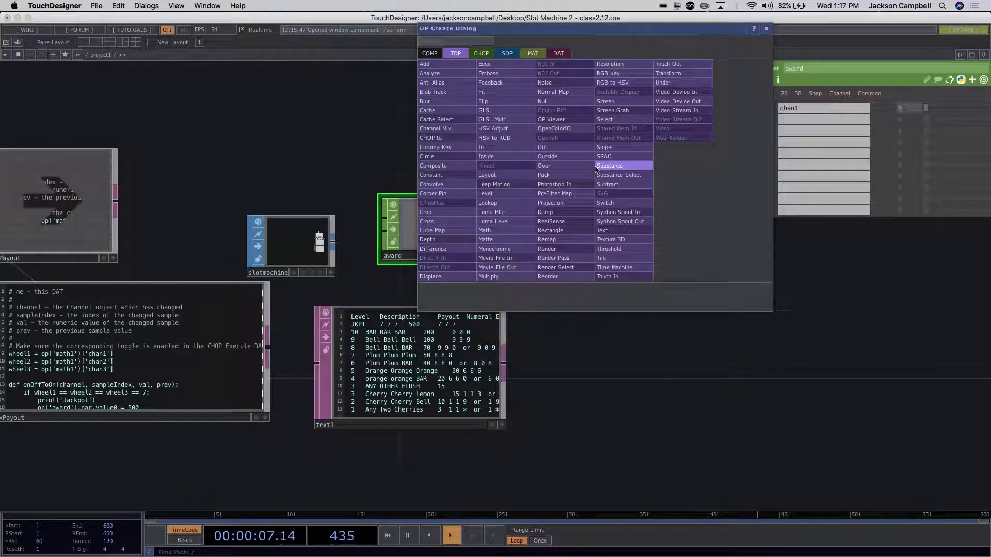
left_click(485, 53)
type("coun")
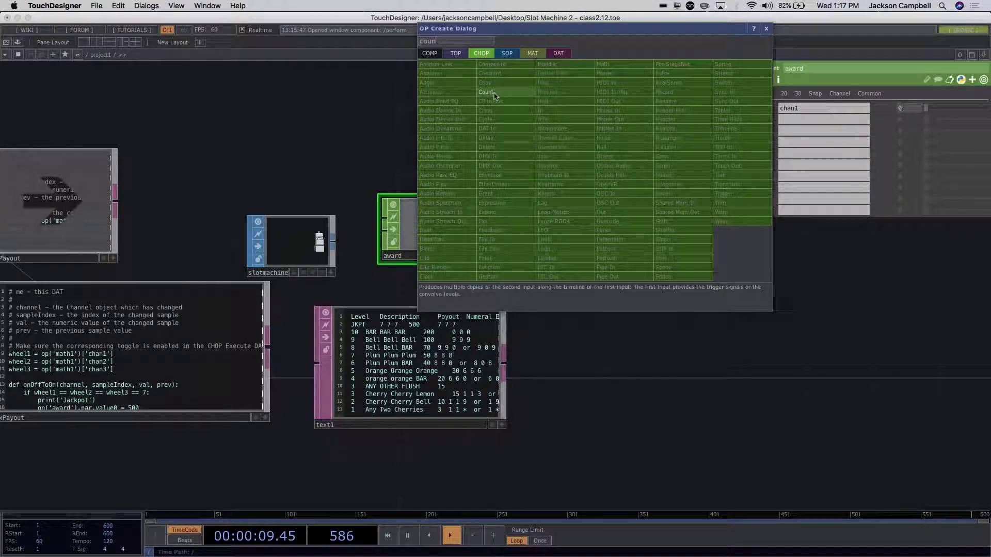
left_click(496, 92)
left_click(587, 204)
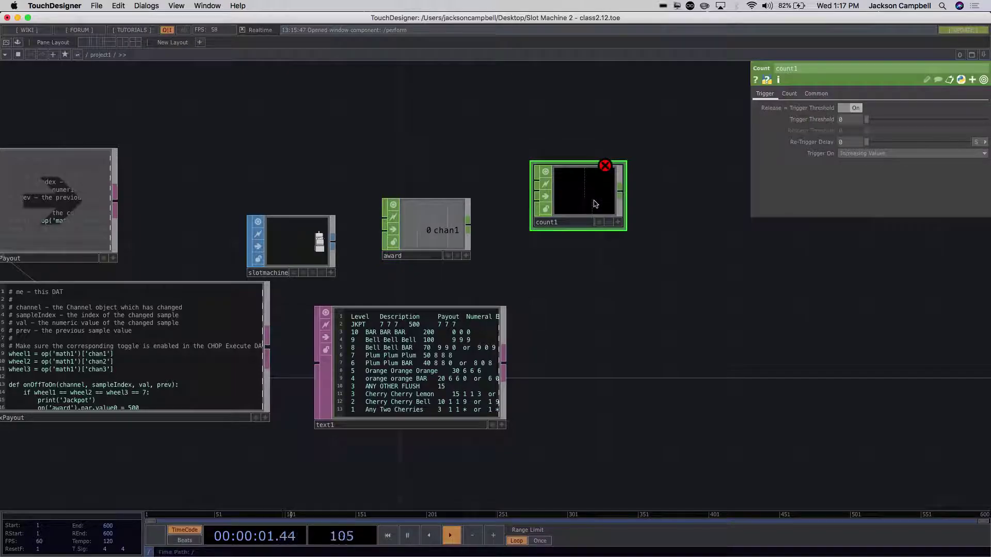
- Move count1 farther away from the award CHOP and show its Count parameters
scroll(652, 212, "up", 3)
left_click(534, 183)
left_click_drag(534, 184, 590, 211)
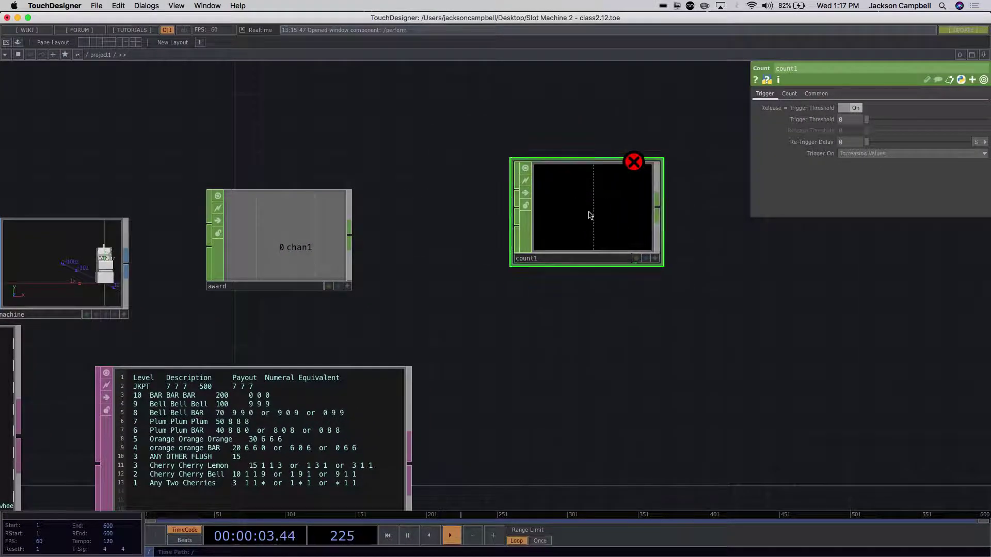
mouse_move(636, 163)
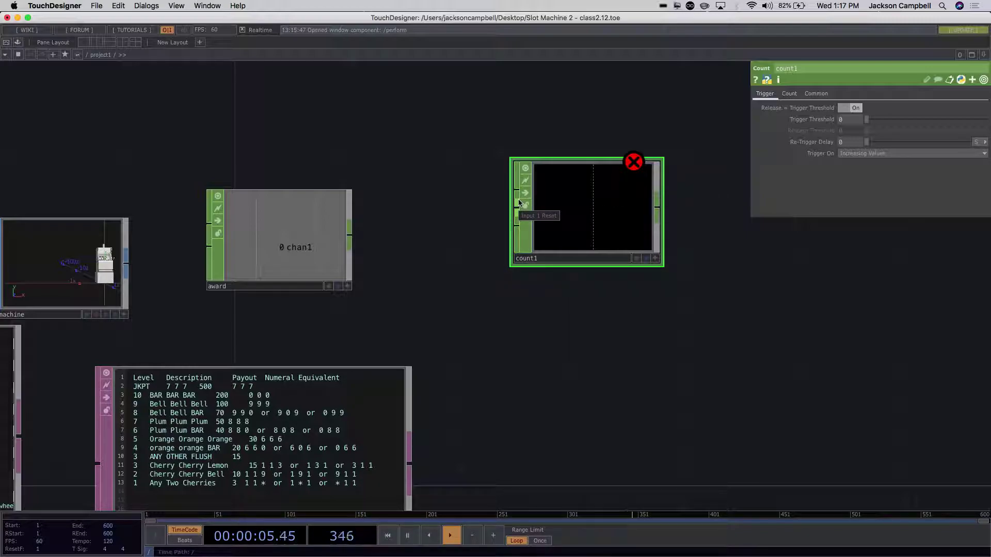
left_click_drag(563, 192, 651, 234)
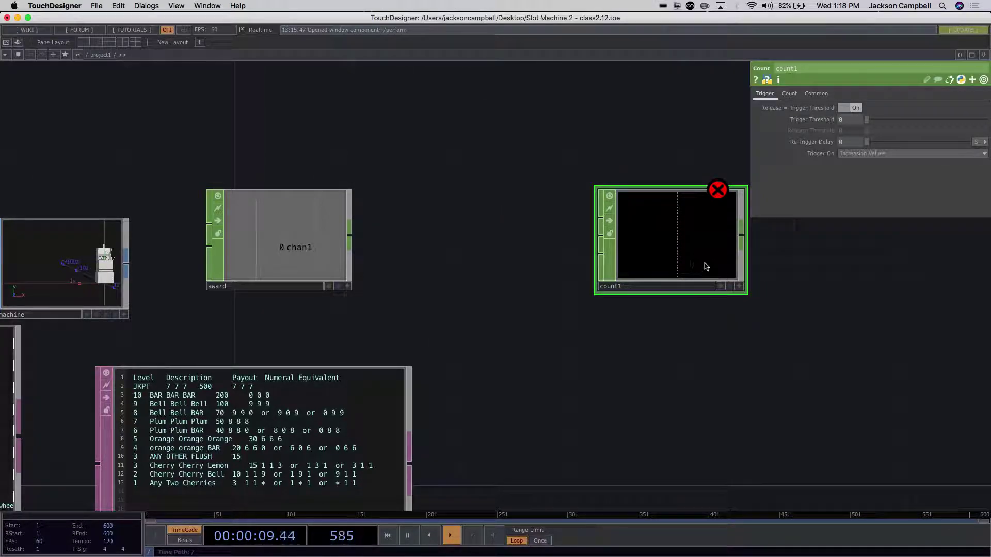
left_click(790, 95)
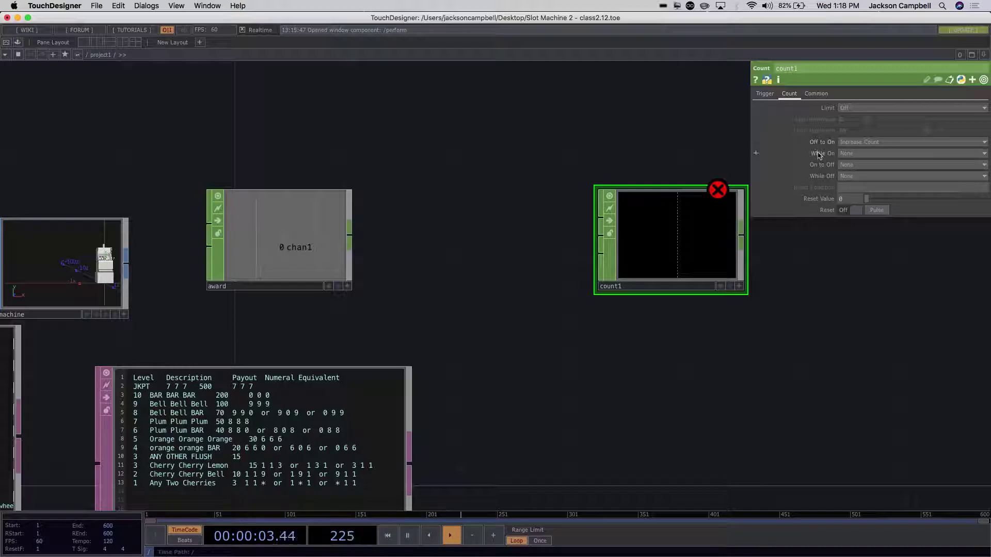
- Add a Button COMP between the award and count1 CHOPs
double_click(476, 114)
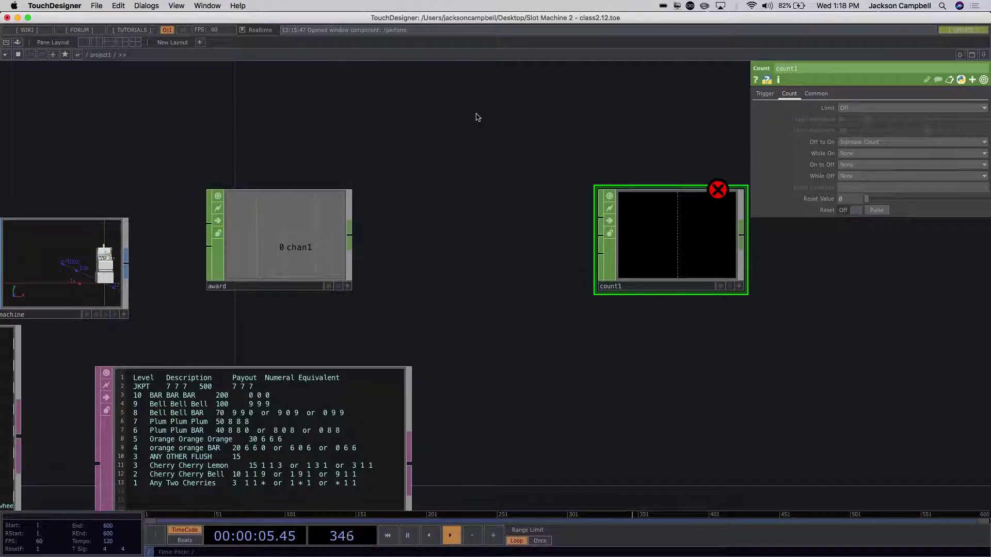
left_click(681, 123)
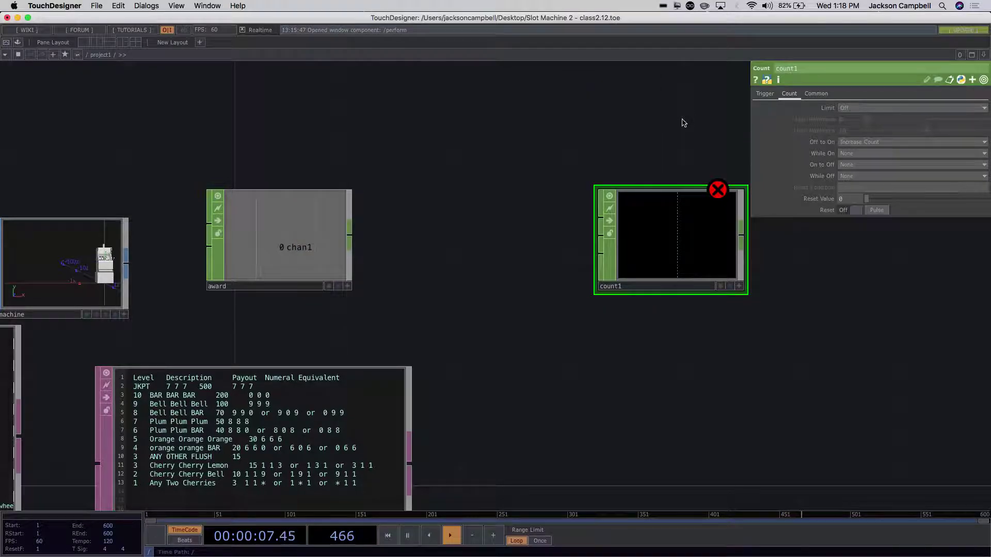
double_click(412, 109)
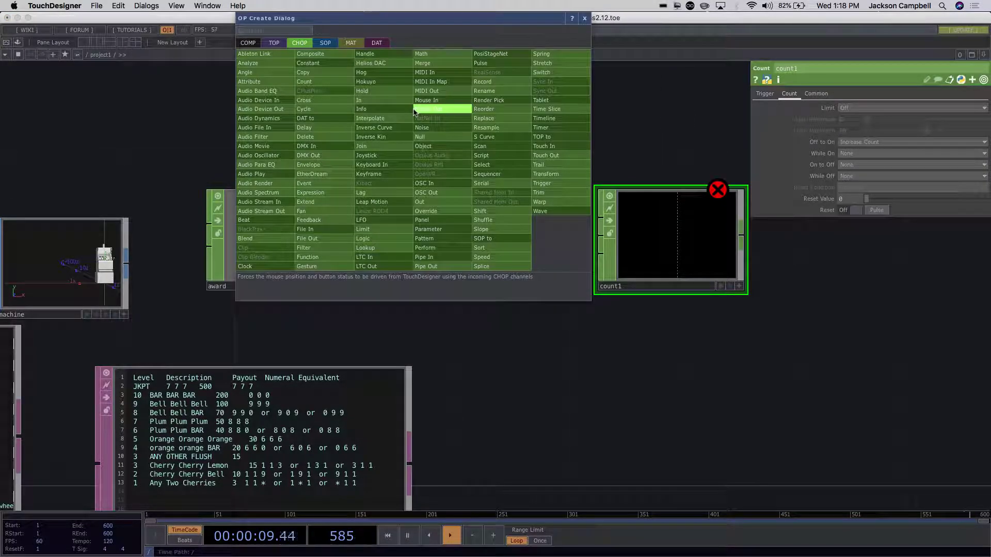
left_click(249, 42)
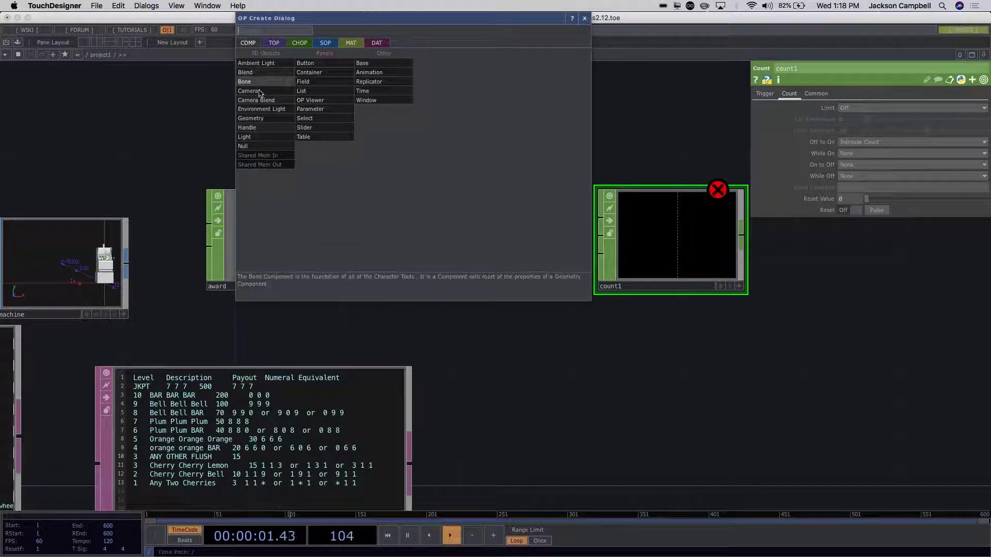
left_click(310, 63)
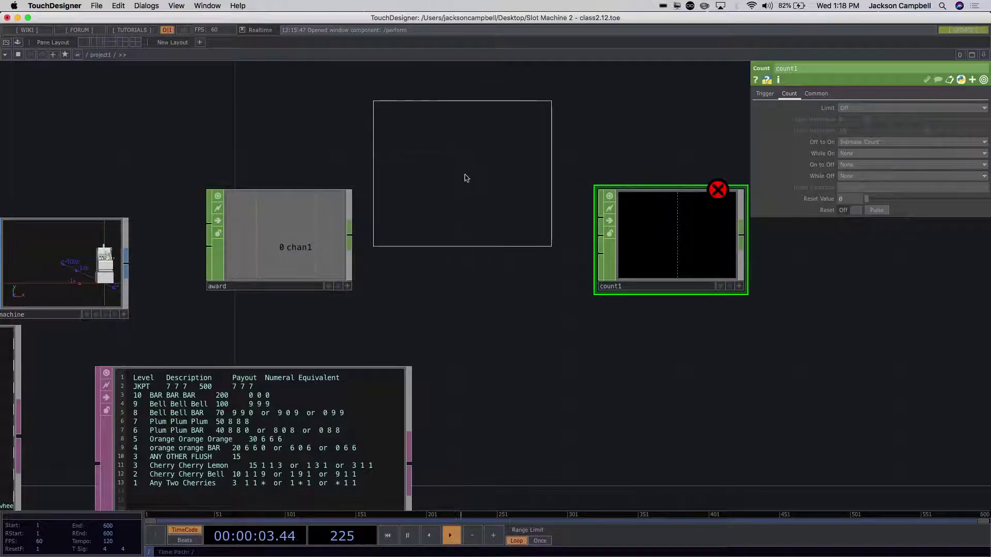
left_click(488, 198)
- Wire button2's output into the first input of count1 and reposition count1 beside the button
left_click_drag(580, 171, 598, 220)
left_click_drag(656, 354, 536, 338)
scroll(536, 338, "down", 3)
left_click_drag(532, 258, 567, 226)
- Review the available button types of button2 and the Count parameters of count1
left_click(428, 233)
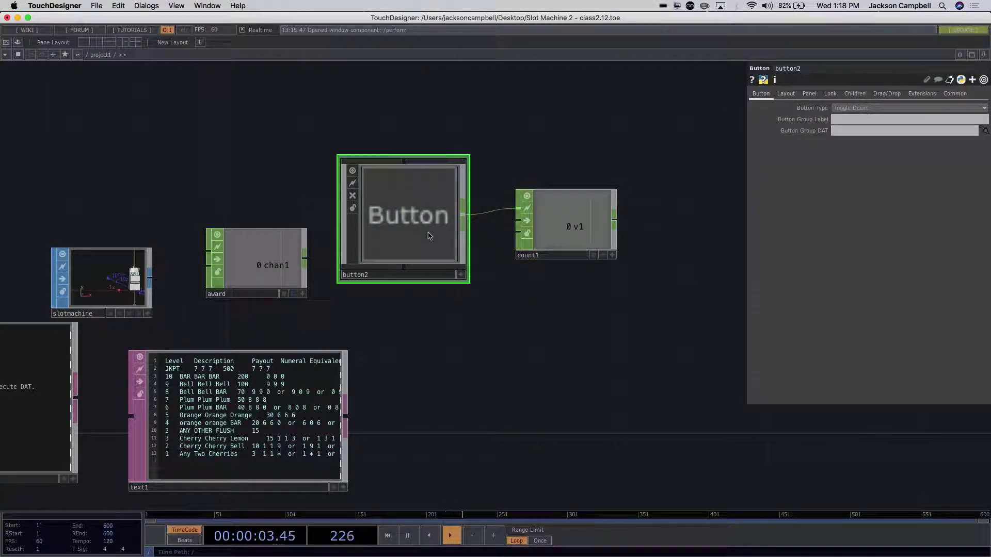
left_click(865, 109)
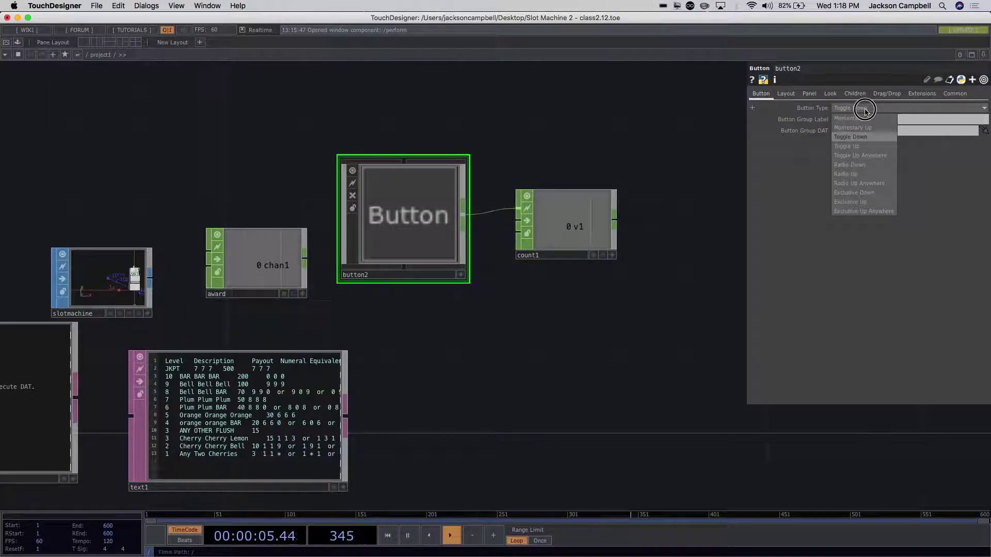
left_click(624, 116)
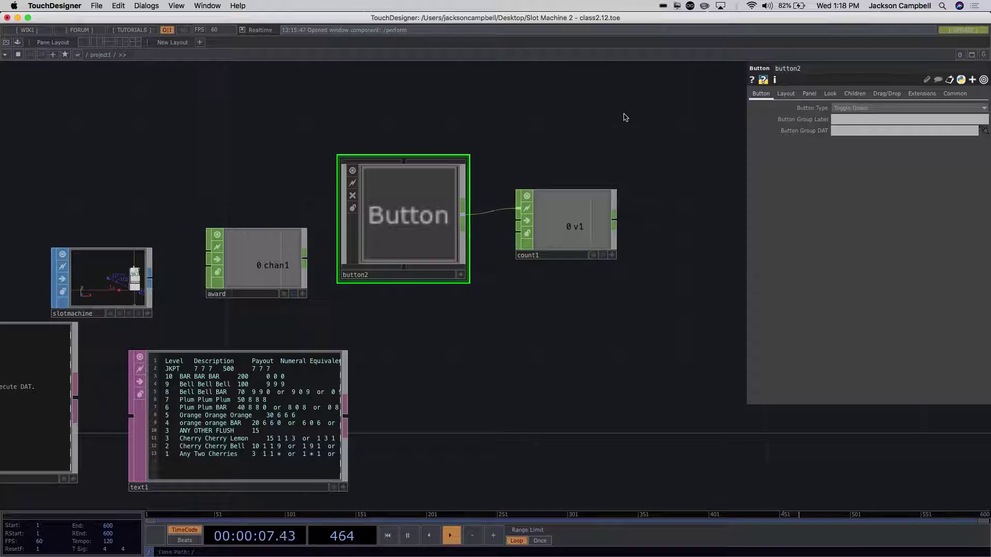
left_click(560, 218)
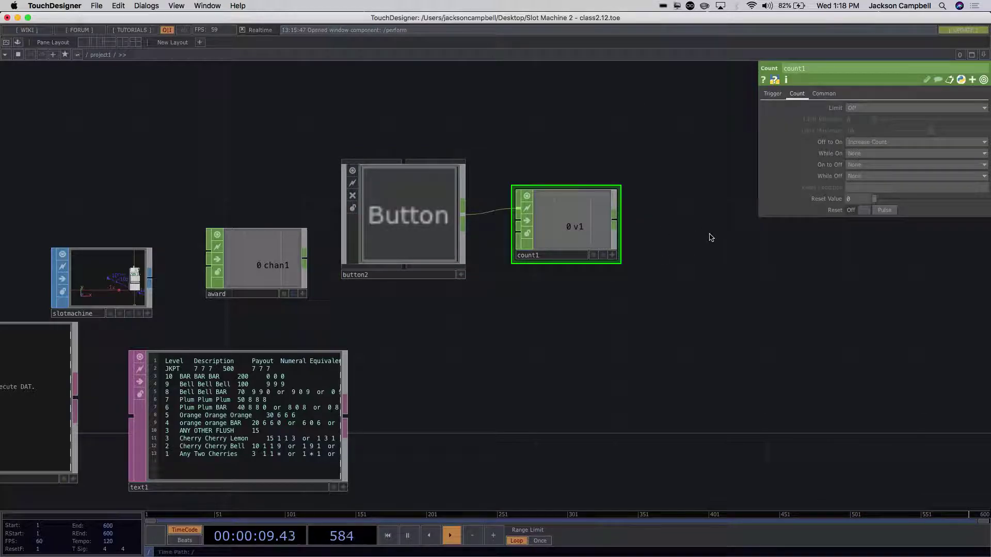
scroll(710, 237, "up", 4)
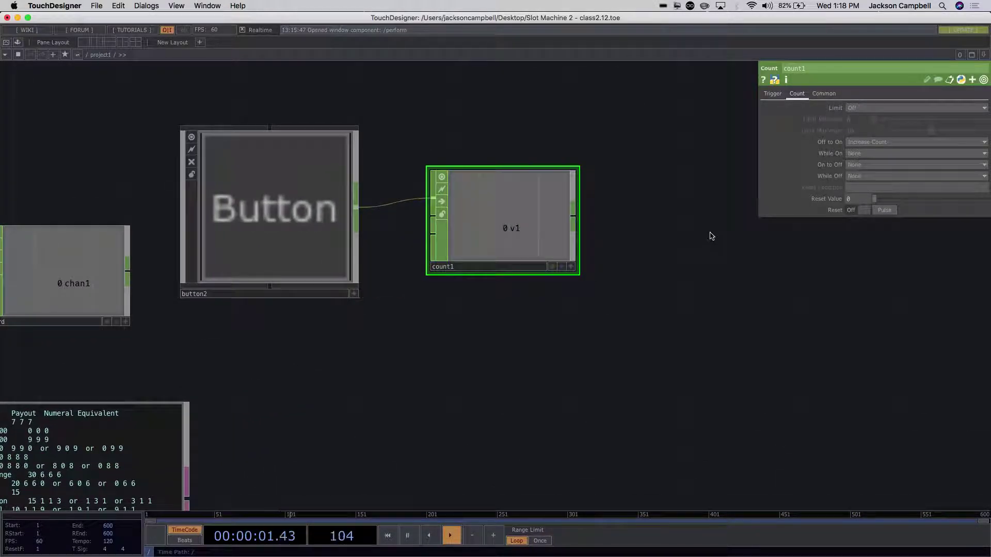
- Make button2's viewer active and toggle the button to test how count1 responds
left_click(354, 294)
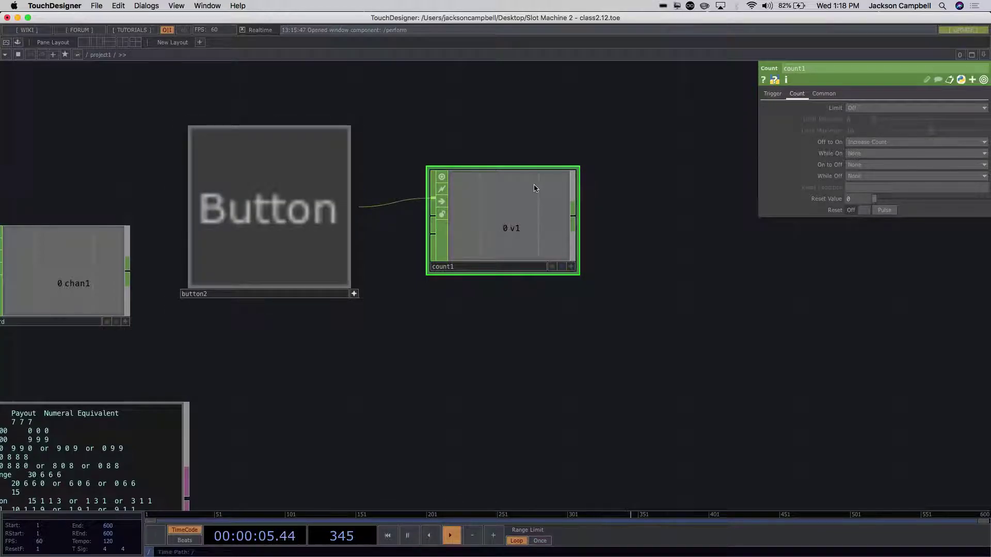
left_click(307, 208)
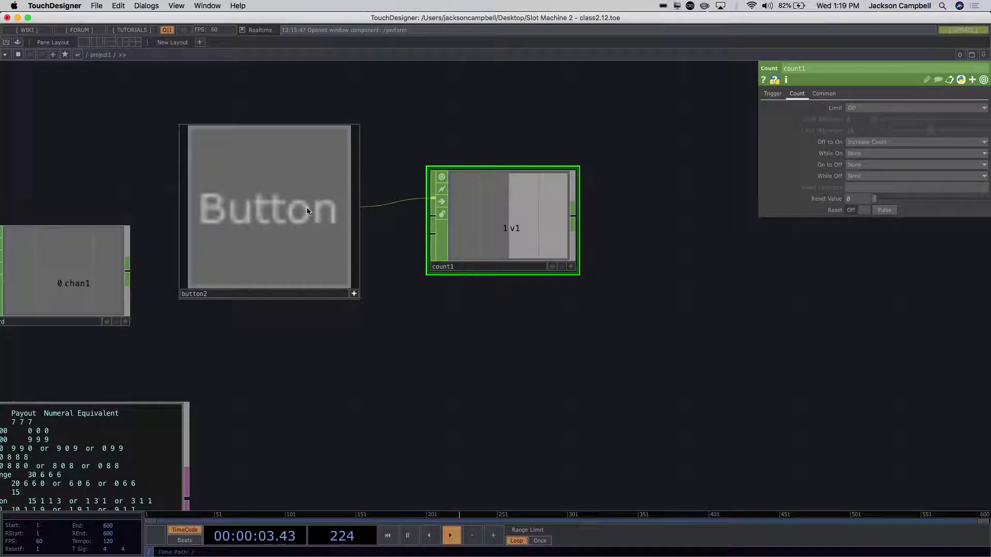
left_click(306, 209)
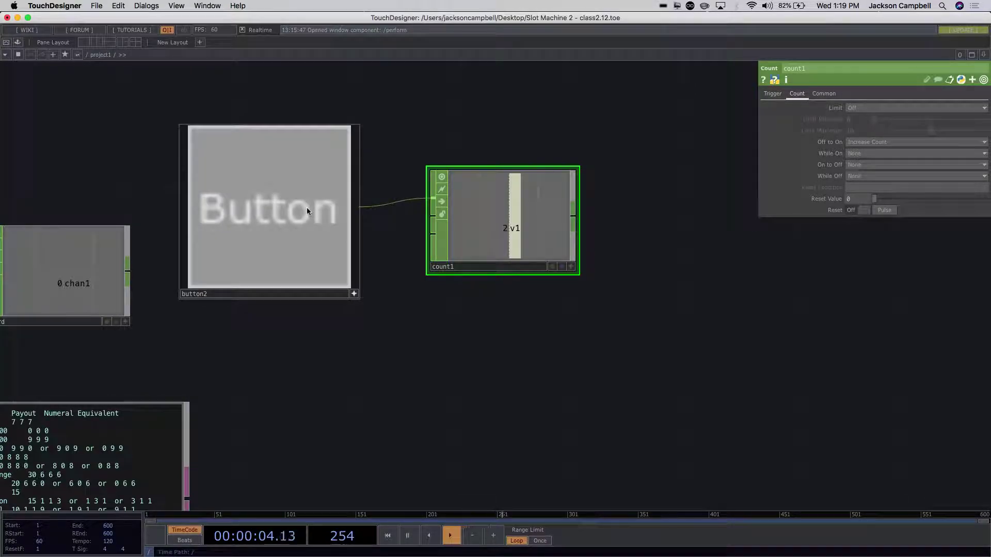
- Deactivate button2's viewer and set its Button Type to Momentary
left_click(354, 294)
left_click(304, 238)
left_click(848, 108)
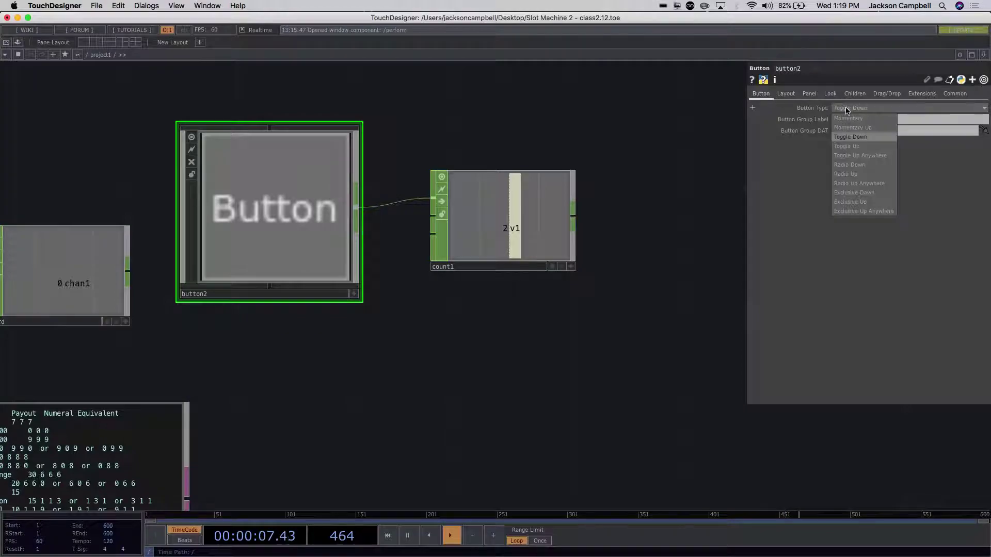
left_click(847, 119)
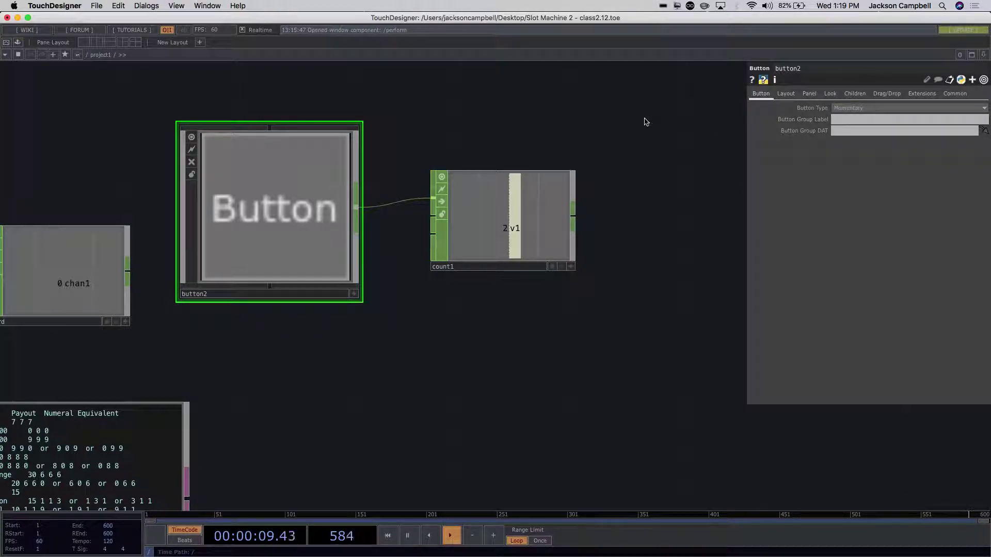
- Reactivate button2's viewer and trigger the momentary button repeatedly to test the counting in count1
left_click(355, 297)
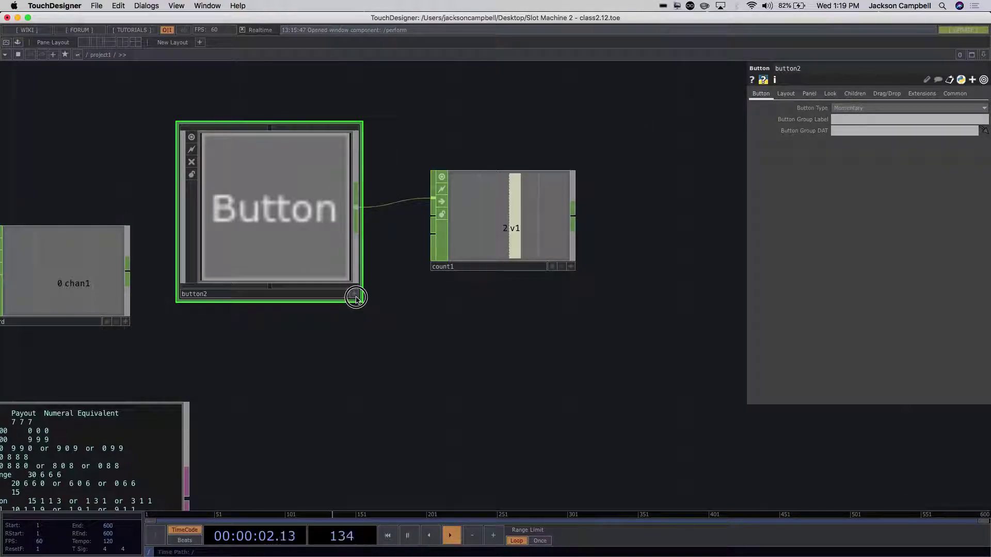
left_click(292, 203)
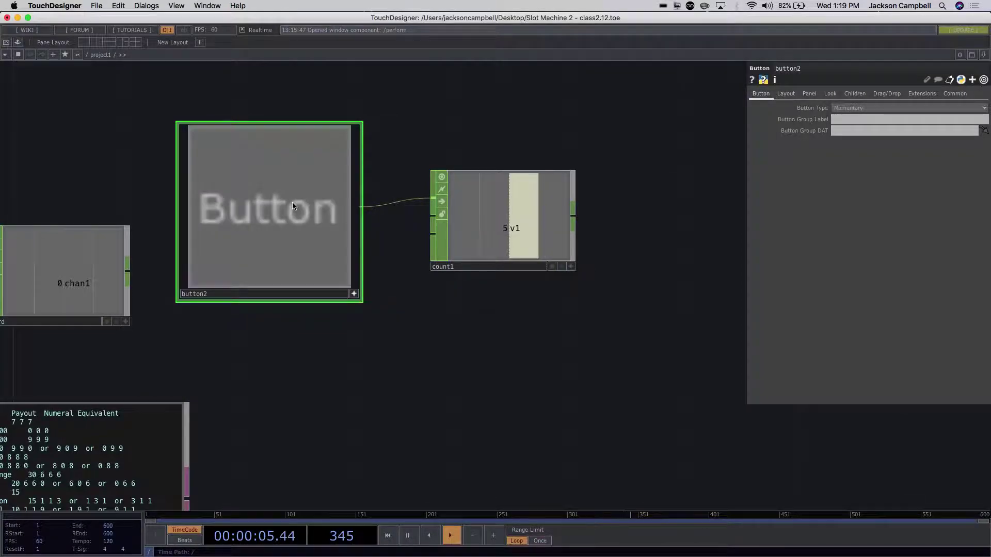
left_click(292, 203)
left_click(292, 203)
left_click(292, 202)
left_click(292, 203)
left_click(293, 206)
left_click(293, 206)
left_click(293, 205)
left_click(293, 205)
left_click(293, 205)
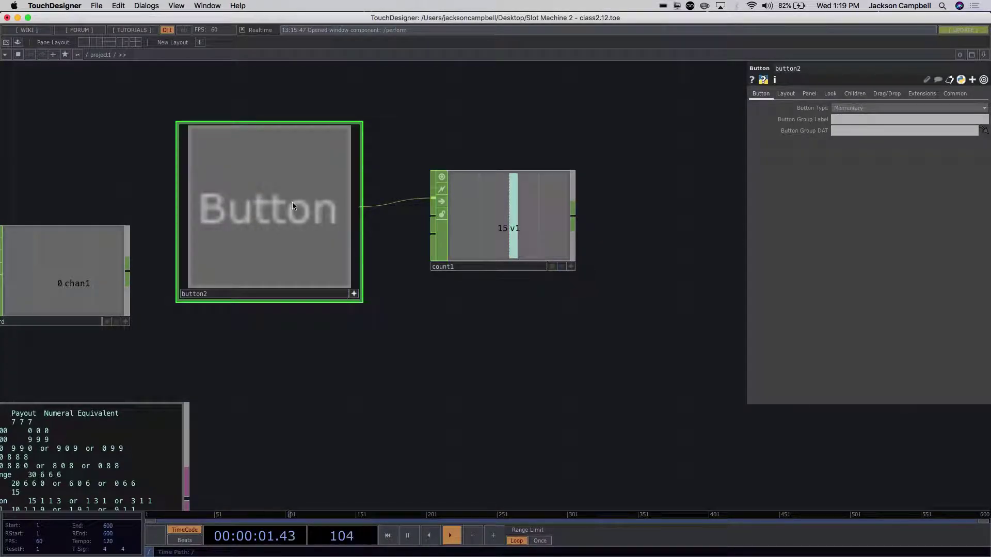
- Move count1 farther from button2 and place a Constant CHOP in the space above and between them
left_click_drag(482, 238, 624, 251)
double_click(387, 100)
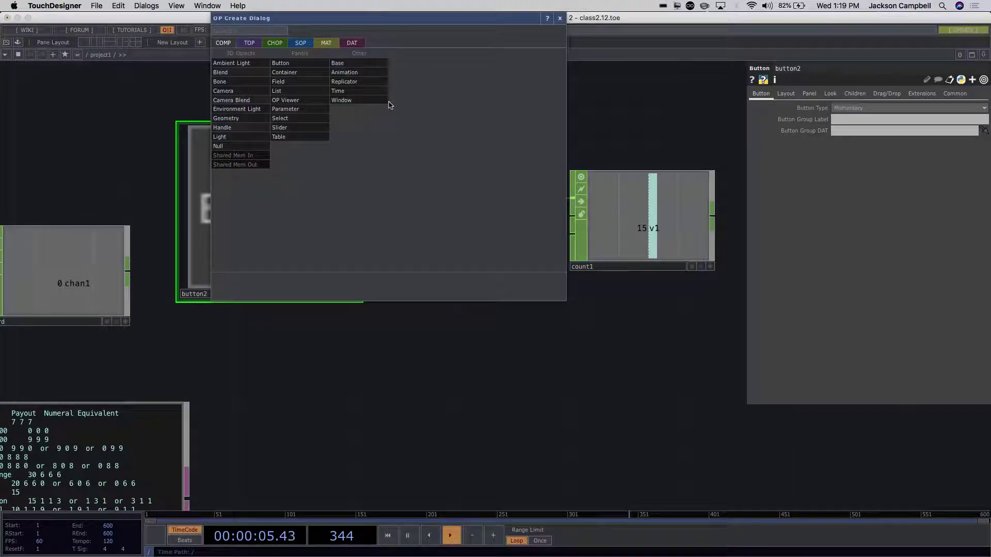
left_click(274, 43)
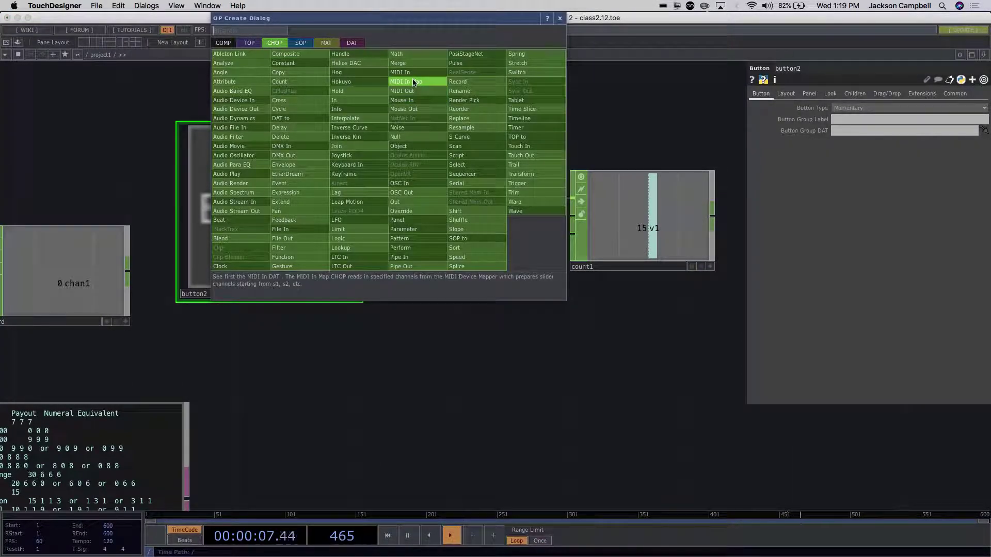
left_click(317, 63)
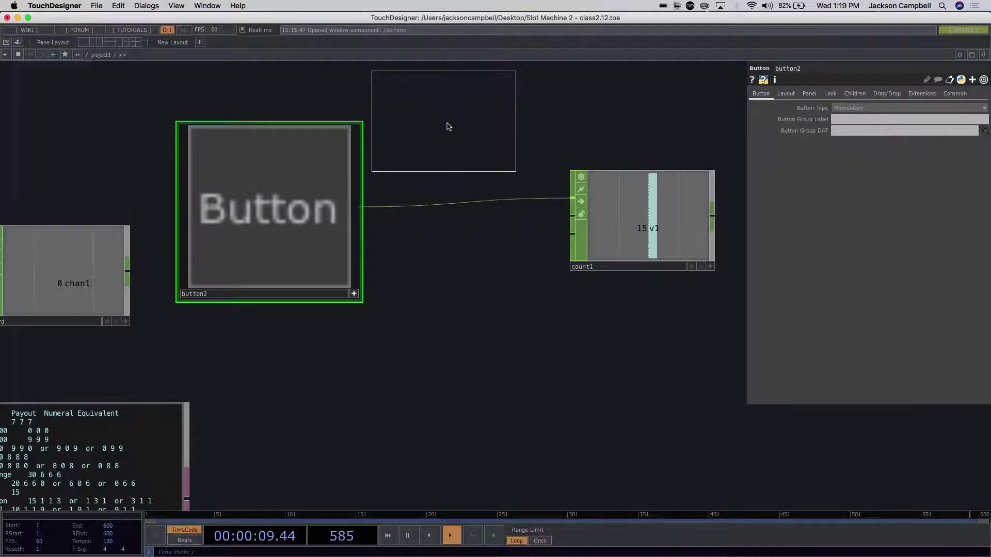
left_click(448, 126)
- Wire constant1 into count1 in place of button2 and vary its chan1 value to test the counting
left_click(518, 133)
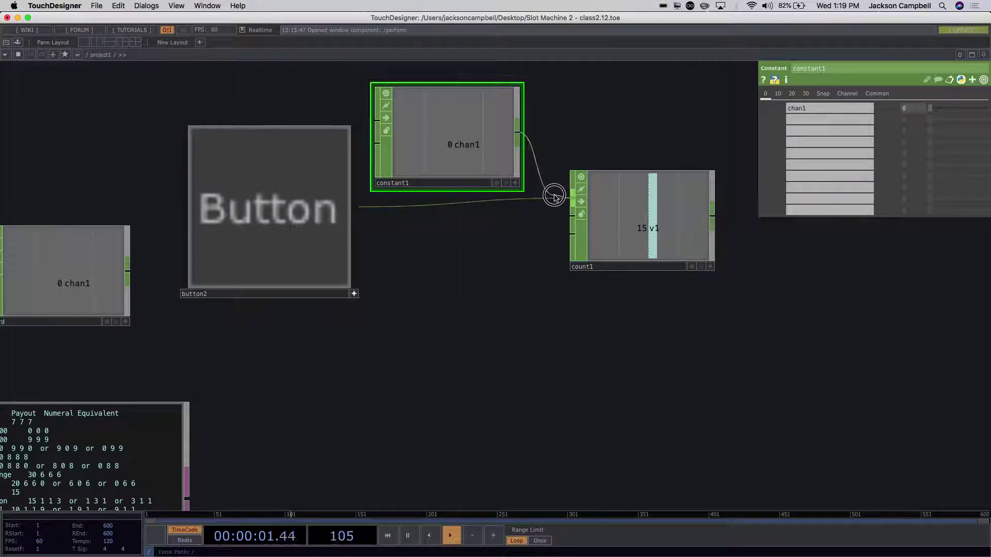
left_click(554, 197)
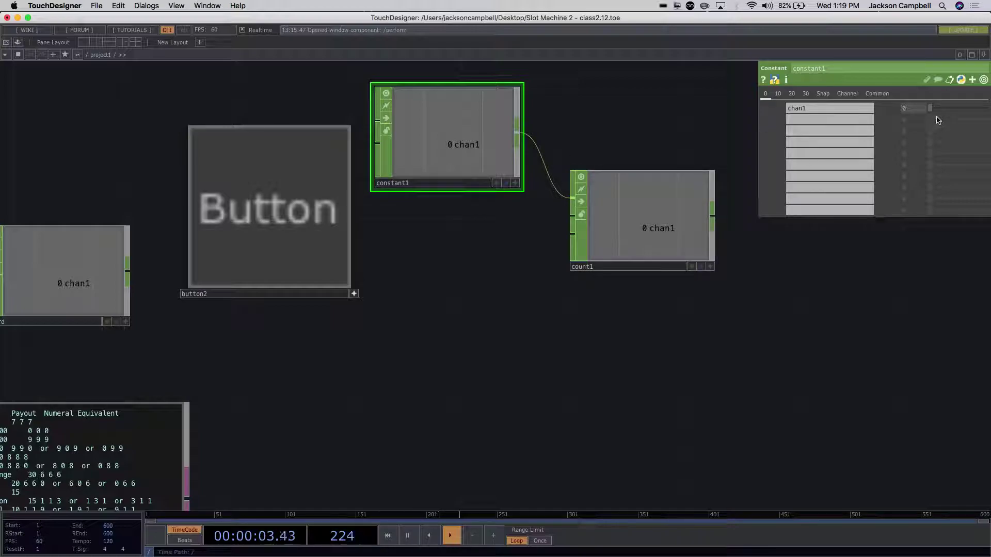
left_click_drag(931, 109, 807, 126)
- Set count1's Trigger Threshold to 0.5 and sweep constant1's chan1 value across it, ending at 0.66
left_click(663, 196)
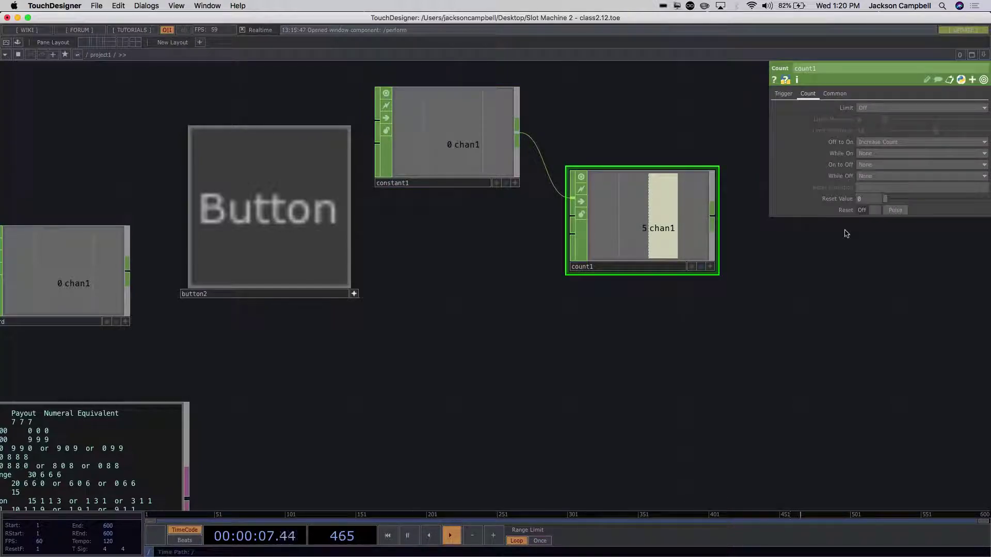
left_click(783, 94)
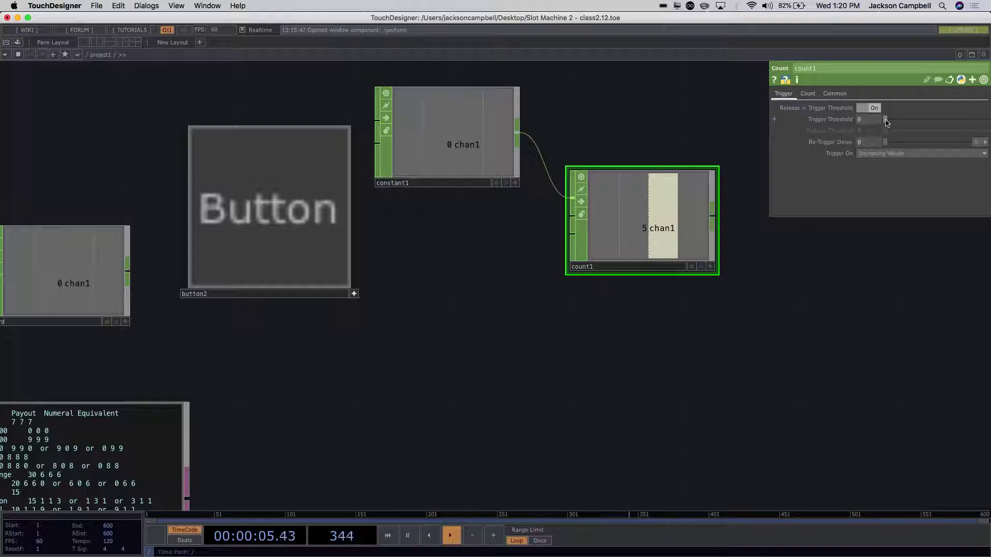
left_click_drag(885, 122, 865, 124)
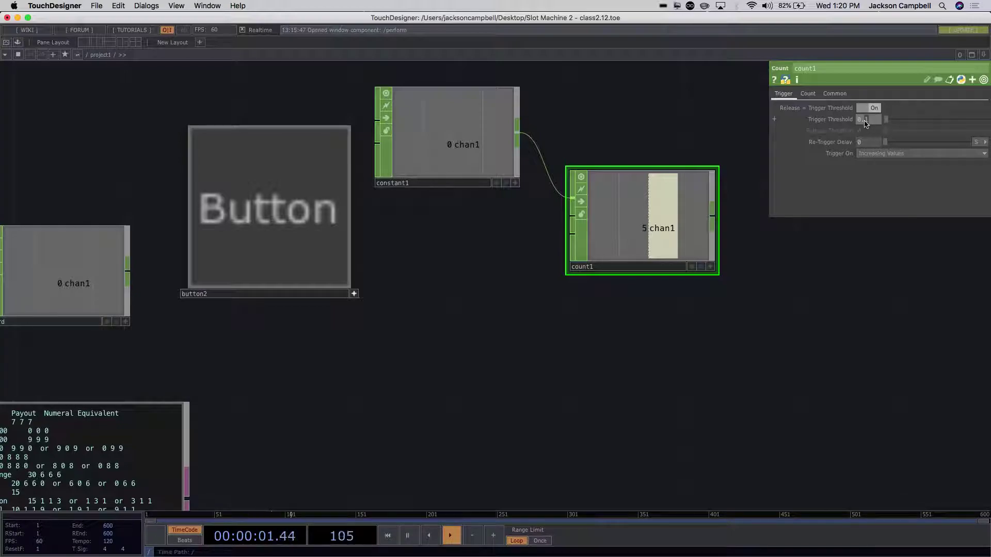
left_click(446, 155)
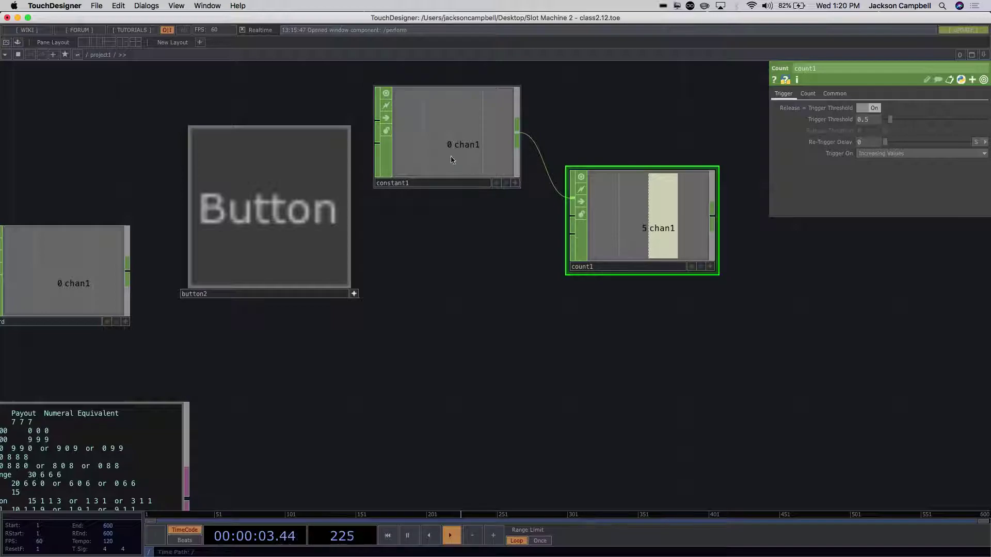
mouse_move(934, 107)
left_mouse_down()
mouse_move(971, 107)
mouse_move(918, 108)
mouse_move(953, 104)
left_mouse_up()
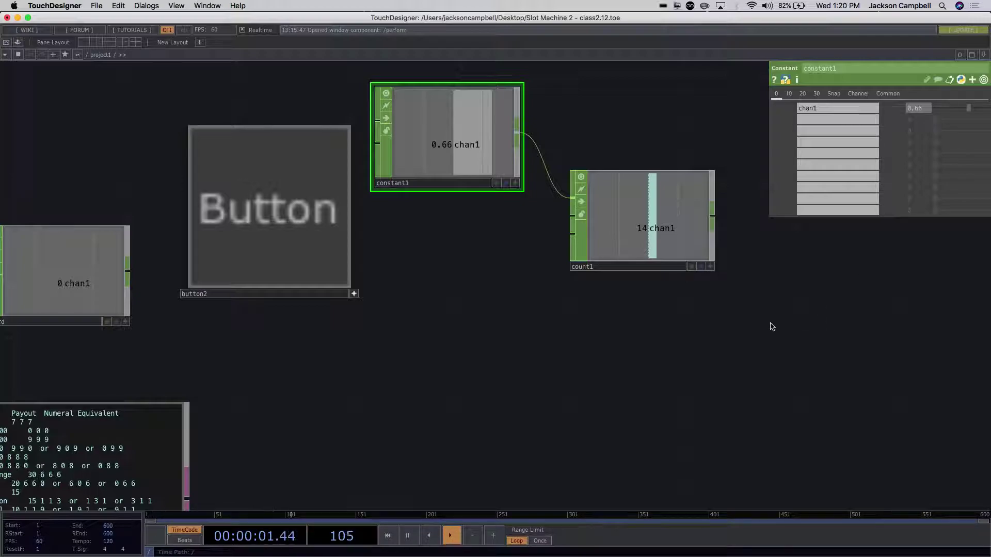
- Review the Trigger, Count and Common parameters of count1
left_click(607, 240)
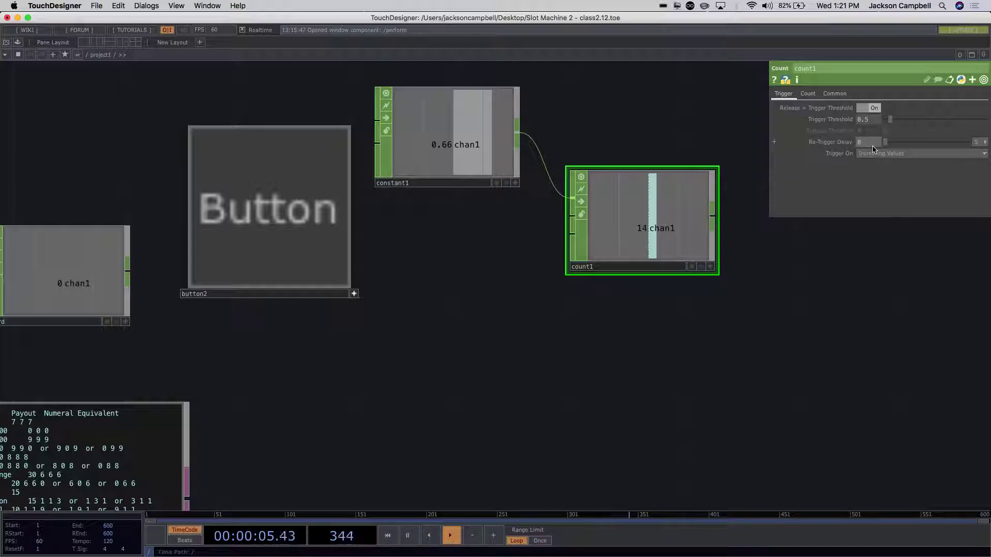
left_click(807, 94)
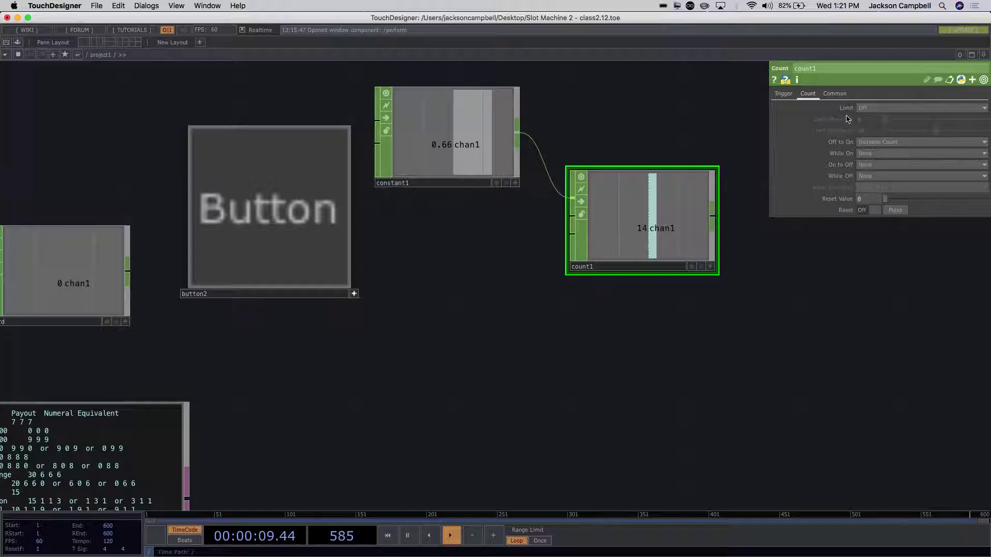
left_click(834, 95)
left_click(807, 95)
left_click(781, 95)
left_click(799, 95)
left_click(783, 95)
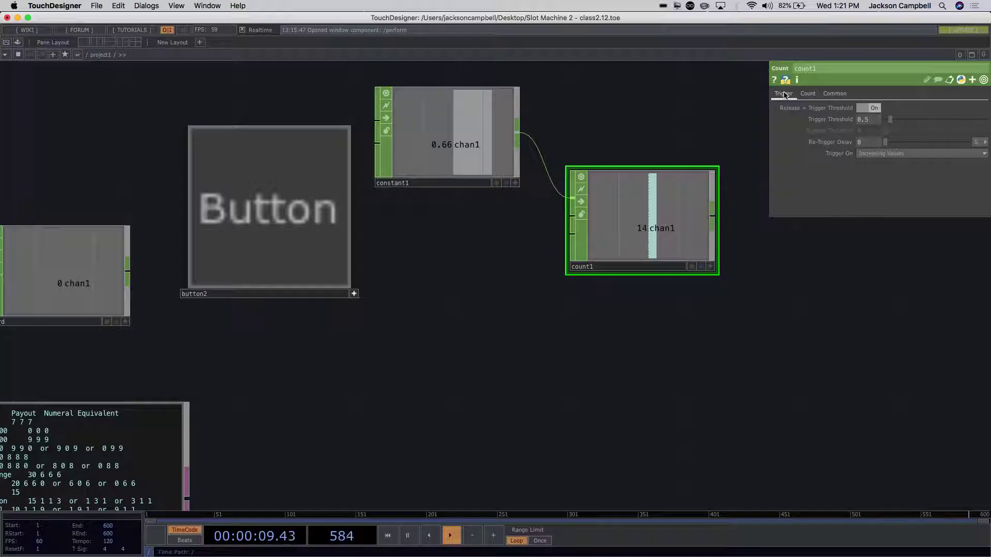
left_click(808, 96)
left_click(833, 96)
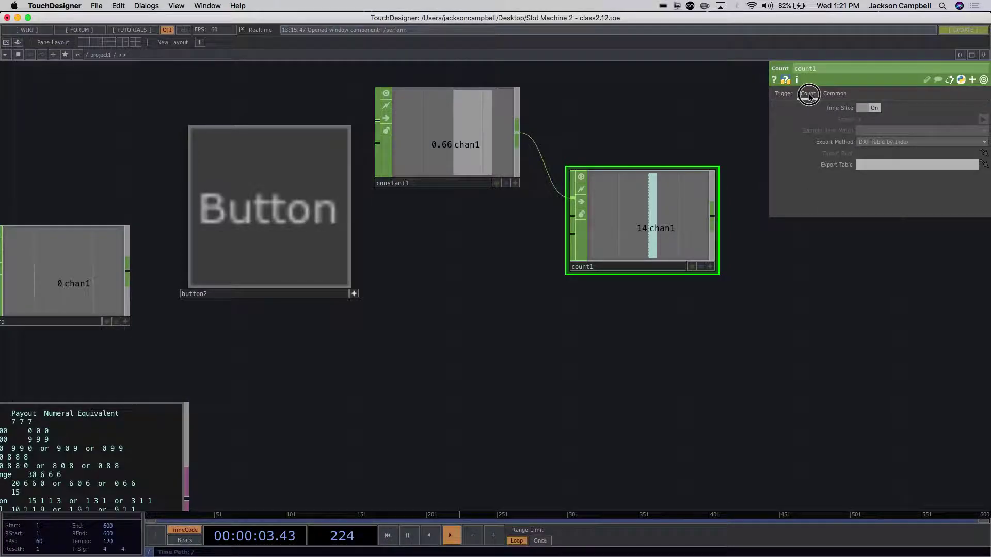
left_click(808, 96)
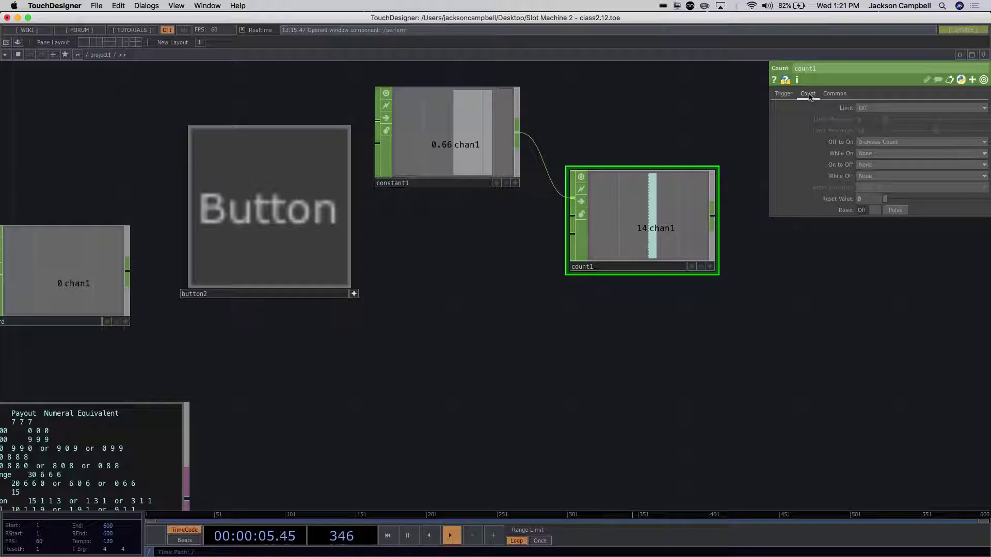
left_click(789, 97)
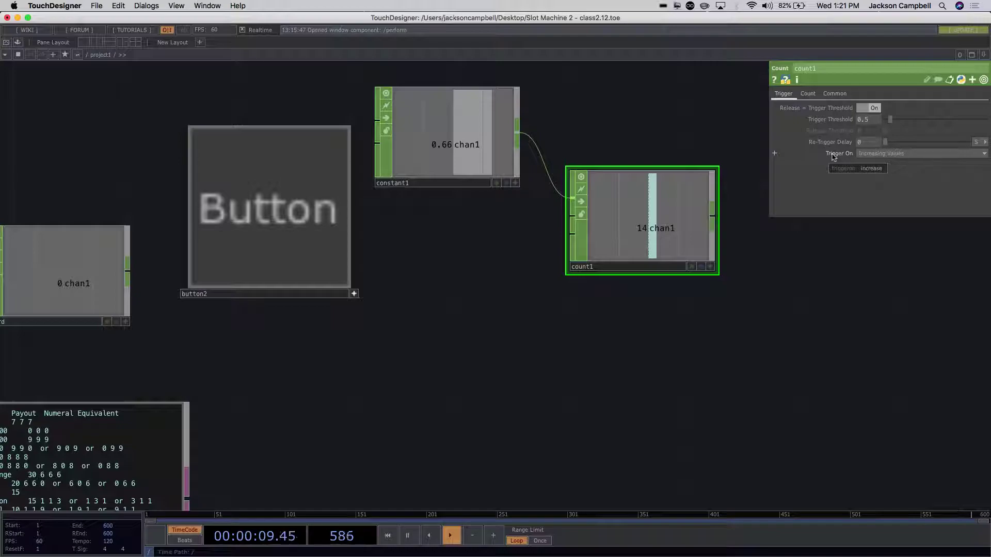
- Set count1's Limit to Loop Min/Max and sweep constant1's chan1 value to test the looping, ending at 0.7
left_click(808, 94)
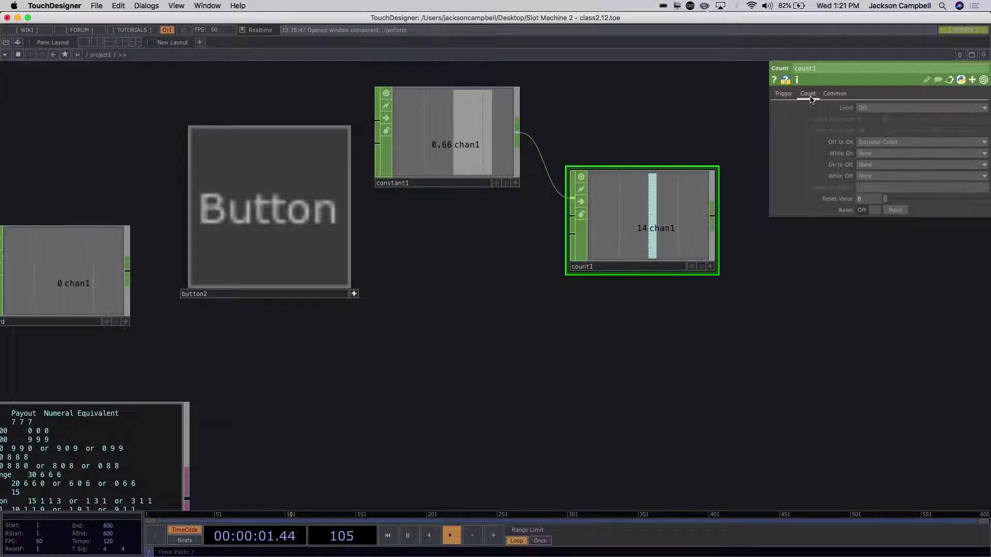
left_click(864, 107)
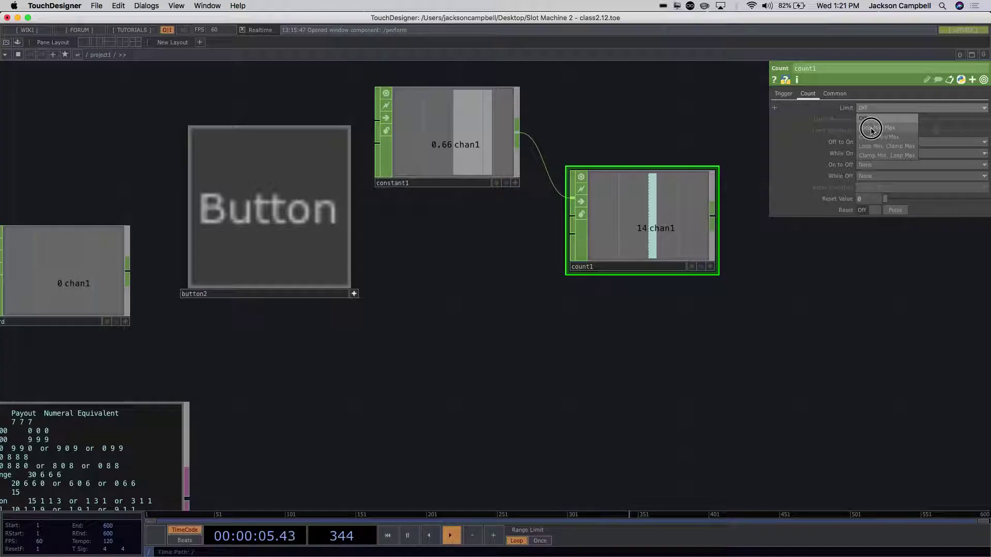
left_click(871, 129)
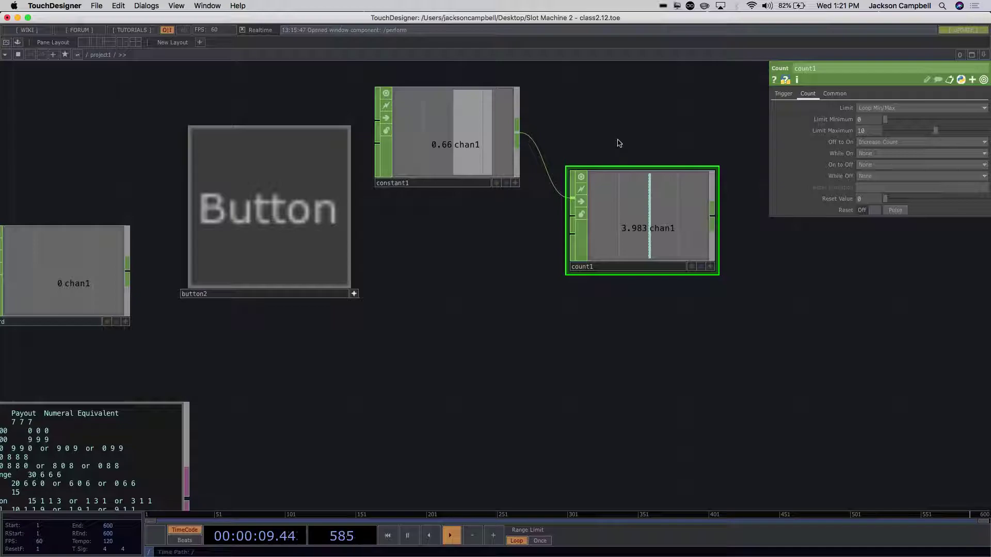
left_click(454, 149)
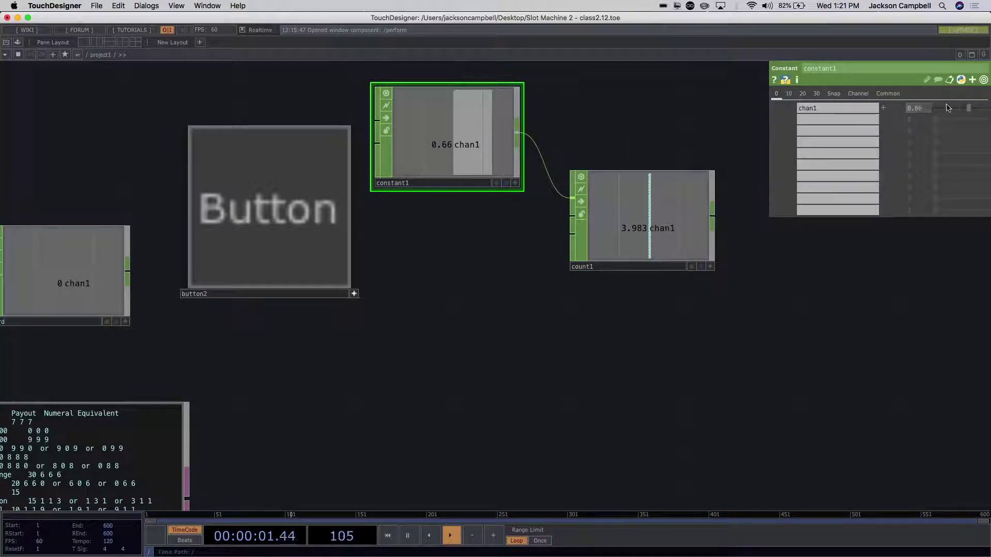
left_click_drag(967, 108, 946, 116)
- Look through constant1's Channel, Snap and Common parameters and its additional channel slots
left_click(858, 94)
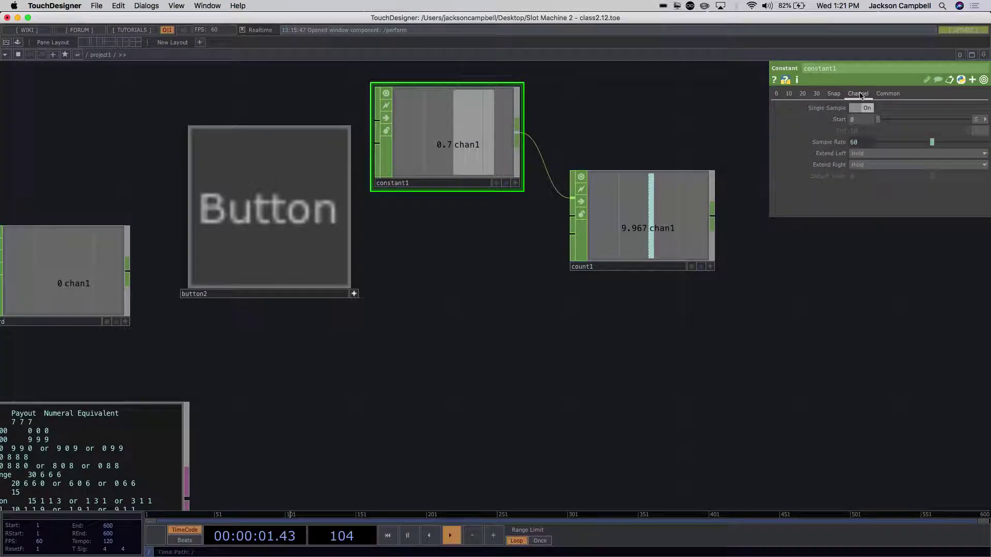
left_click(789, 95)
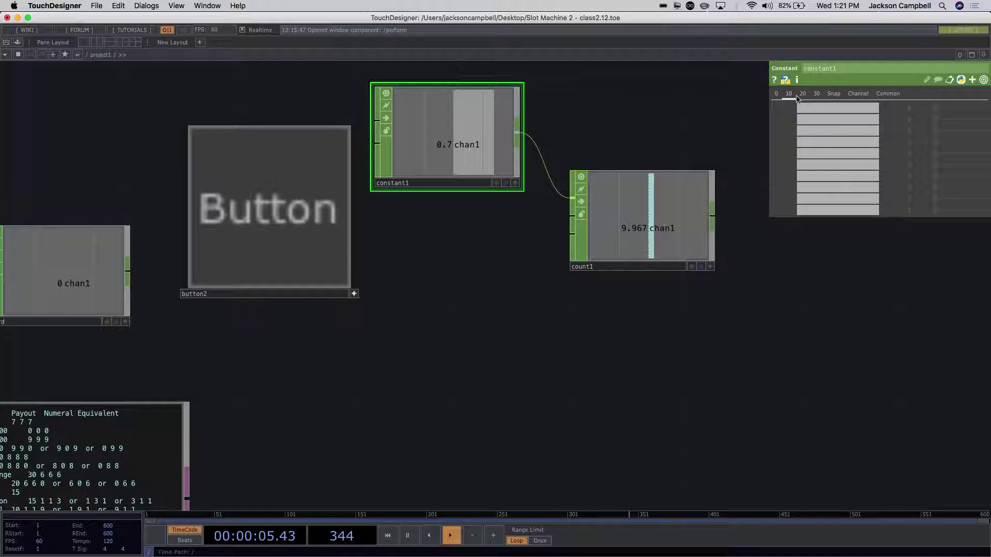
left_click(834, 95)
left_click(859, 95)
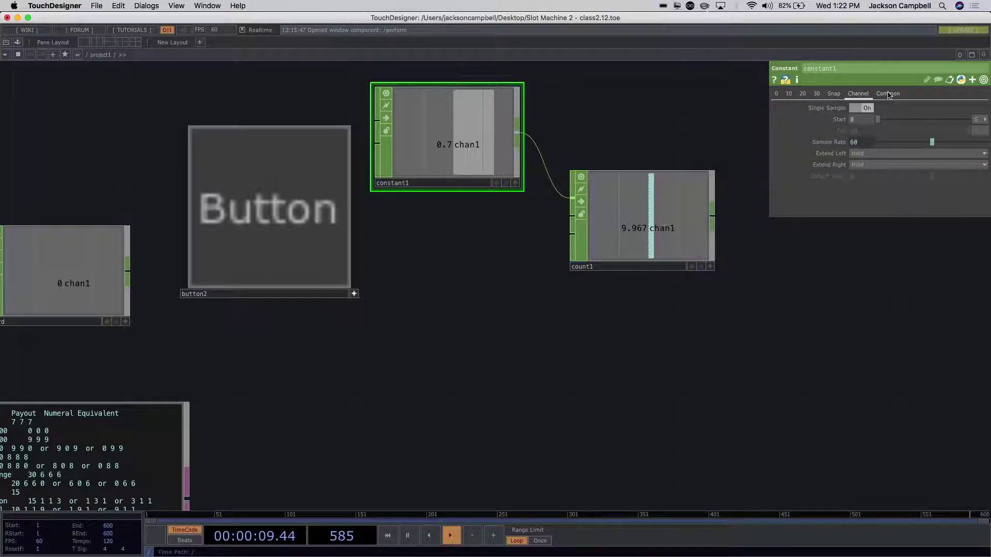
left_click(887, 95)
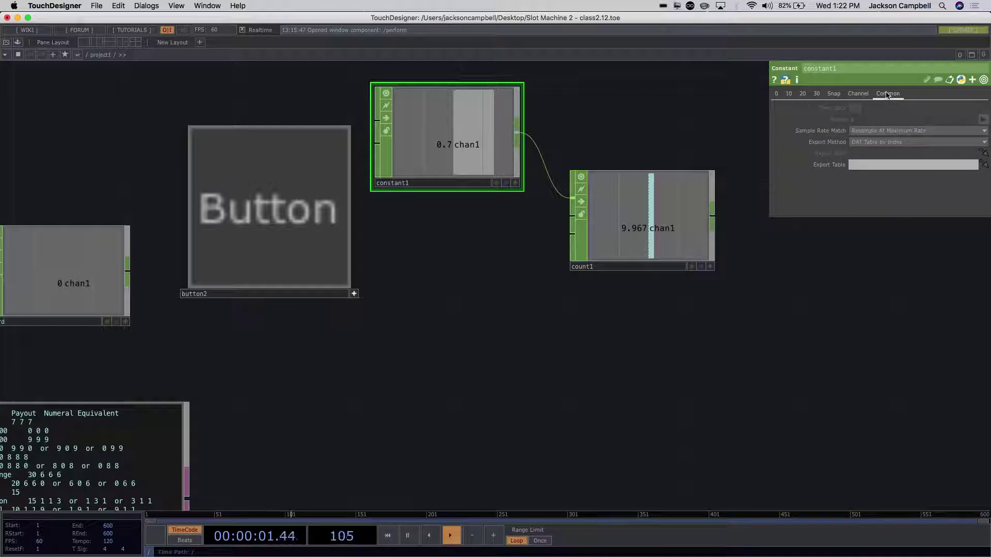
left_click(778, 97)
- Pulse the reset on count1 and review its Trigger On options alongside its Count parameters
left_click(676, 235)
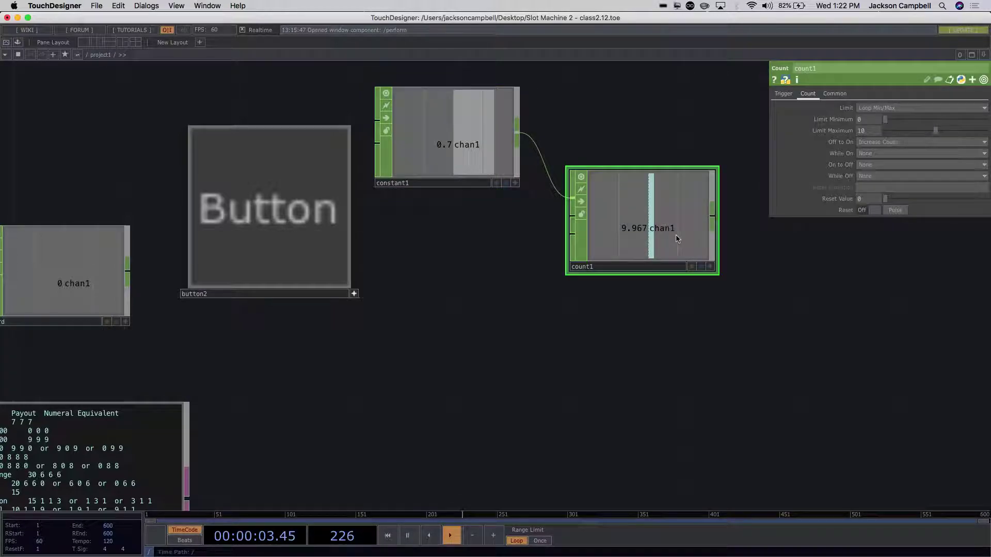
left_click(896, 210)
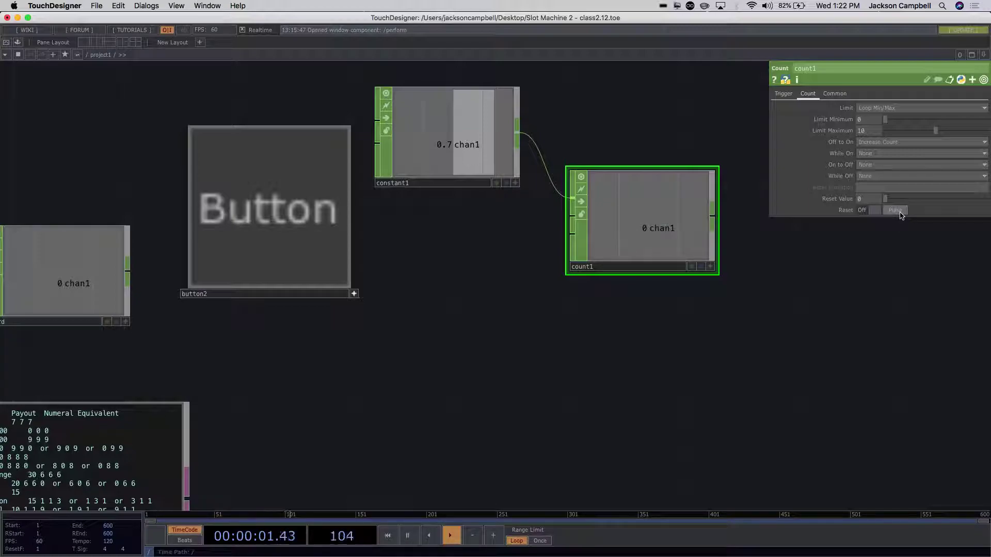
left_click(783, 95)
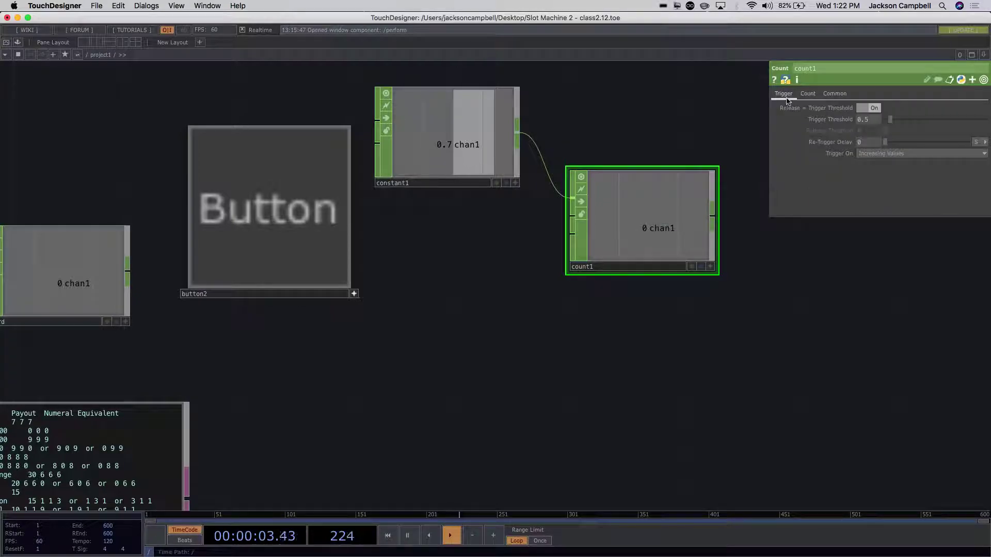
left_click(886, 153)
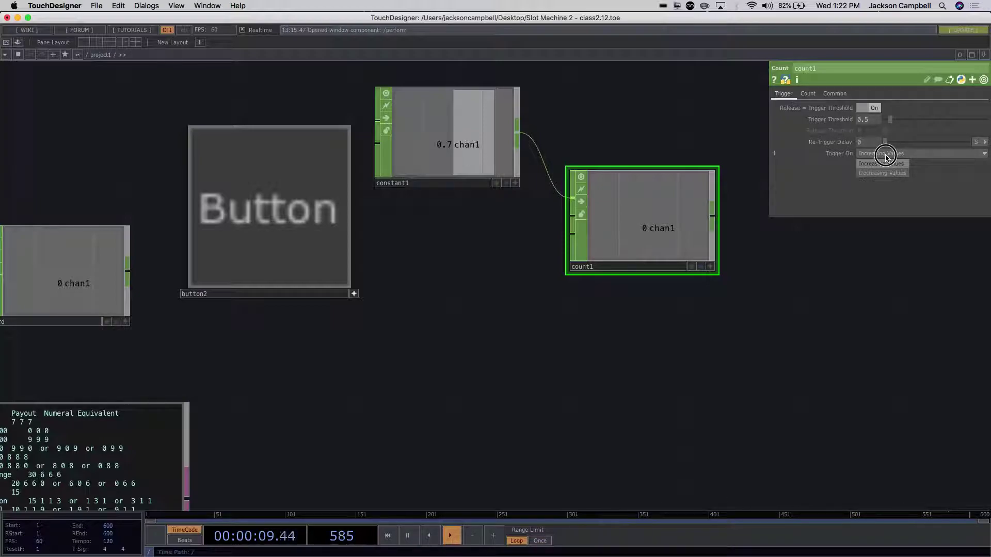
left_click(818, 92)
left_click(818, 93)
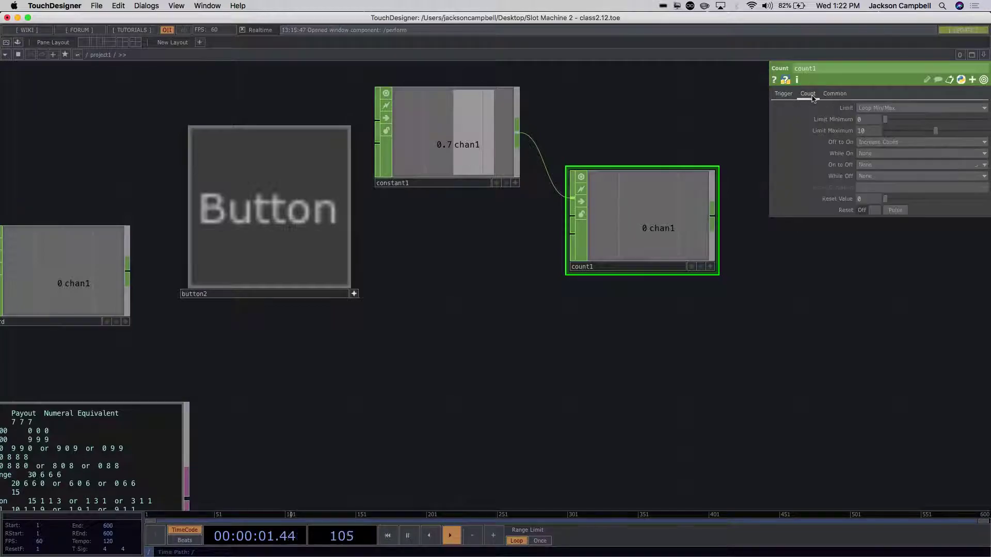
left_click(795, 98)
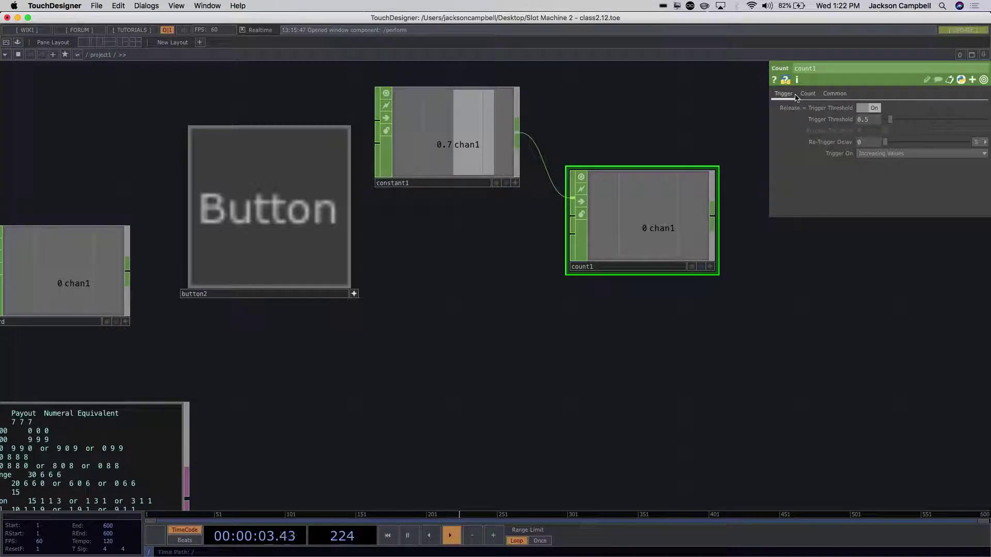
- Set count1's Trigger Threshold to 0 and its Limit to Off
left_click(870, 120)
type("0")
key("Return")
left_click(806, 94)
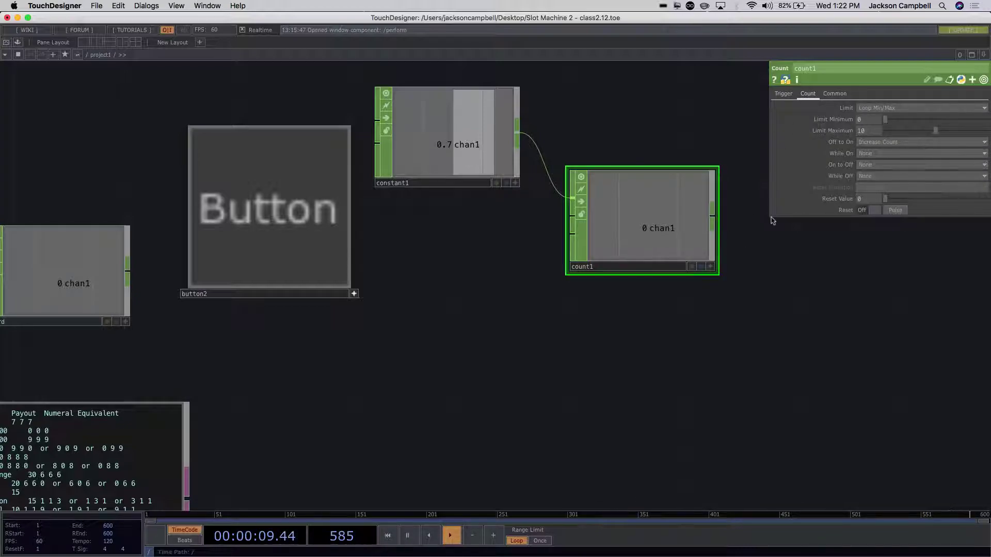
left_click(869, 111)
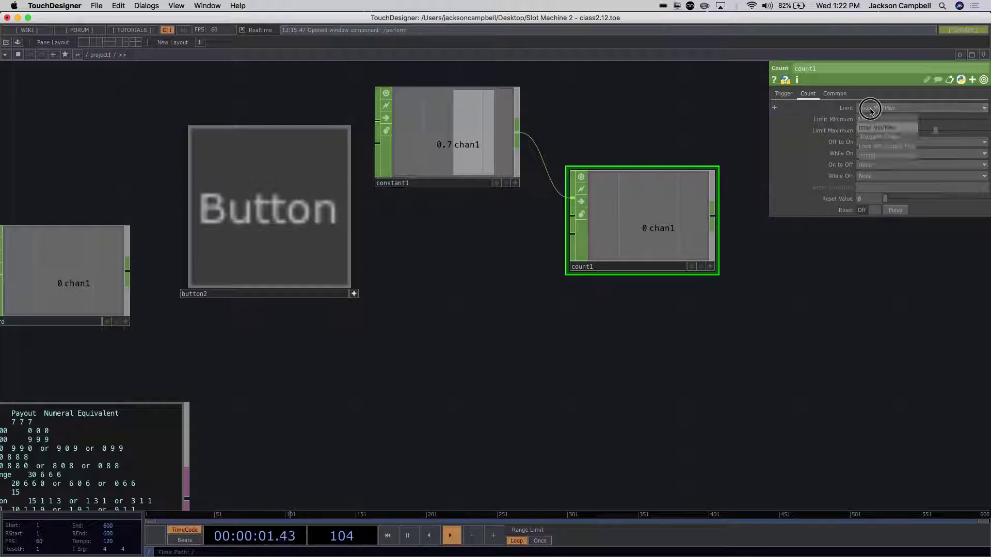
left_click(870, 118)
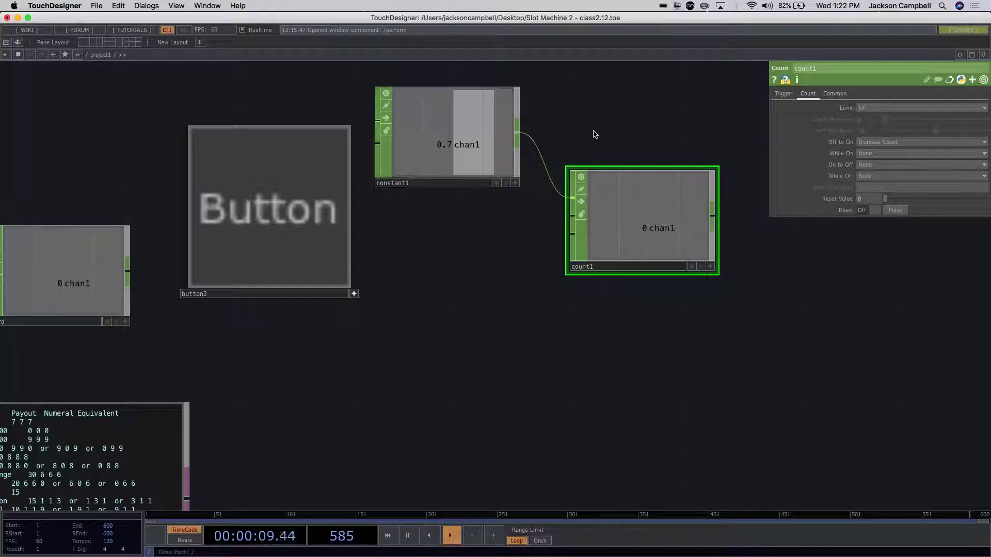
- Move constant1 below its old spot and add a Null CHOP in the freed space between button2 and count1
left_click_drag(459, 159, 459, 242)
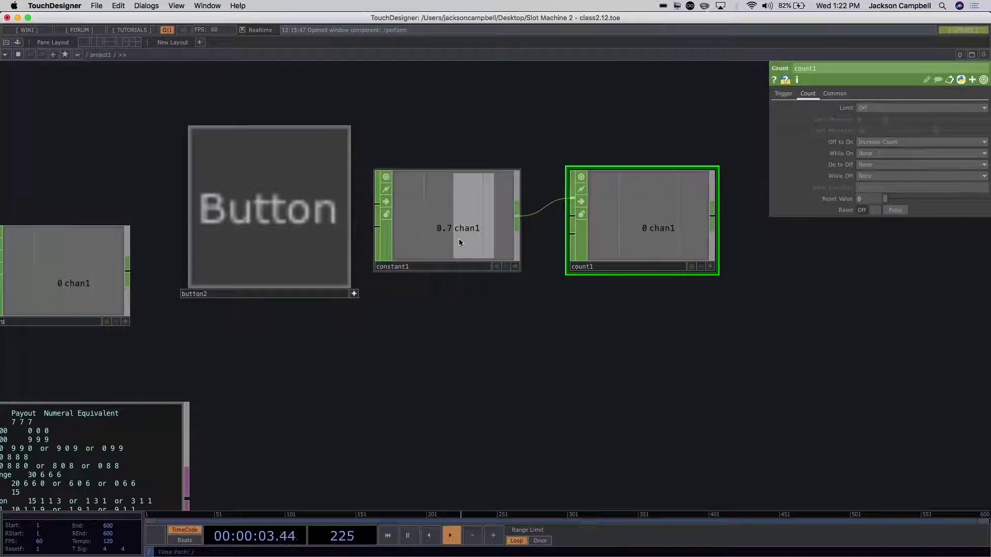
left_click_drag(449, 250, 460, 398)
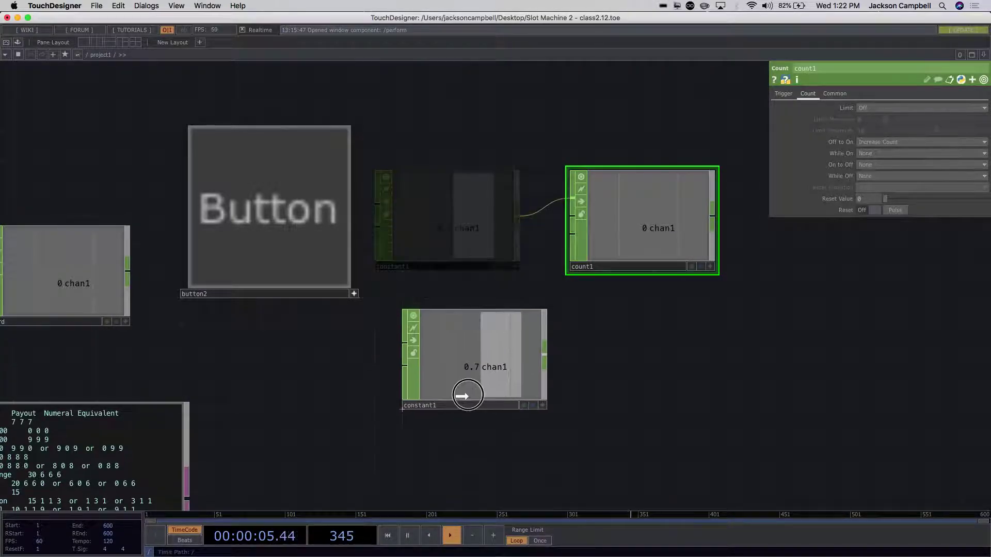
key("Tab")
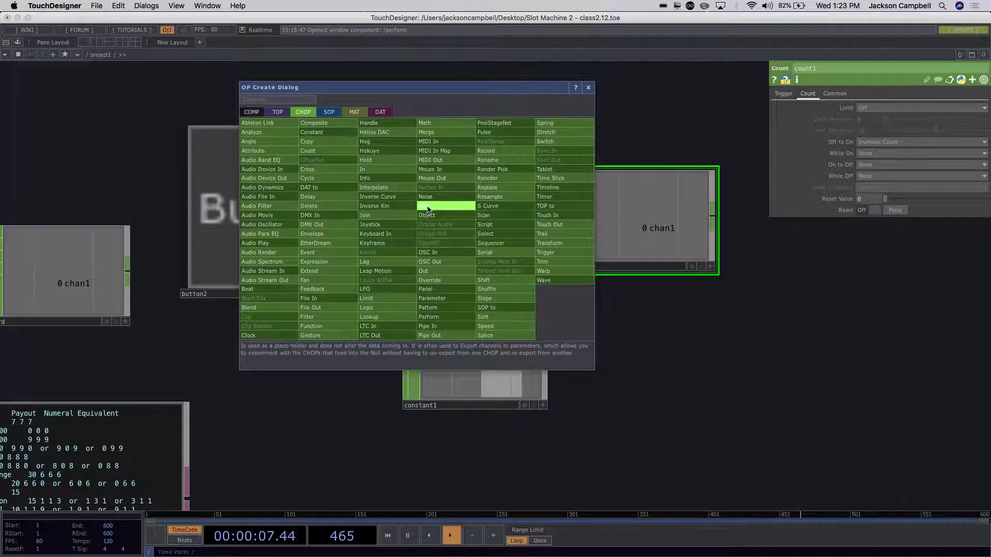
left_click(427, 206)
left_click(462, 216)
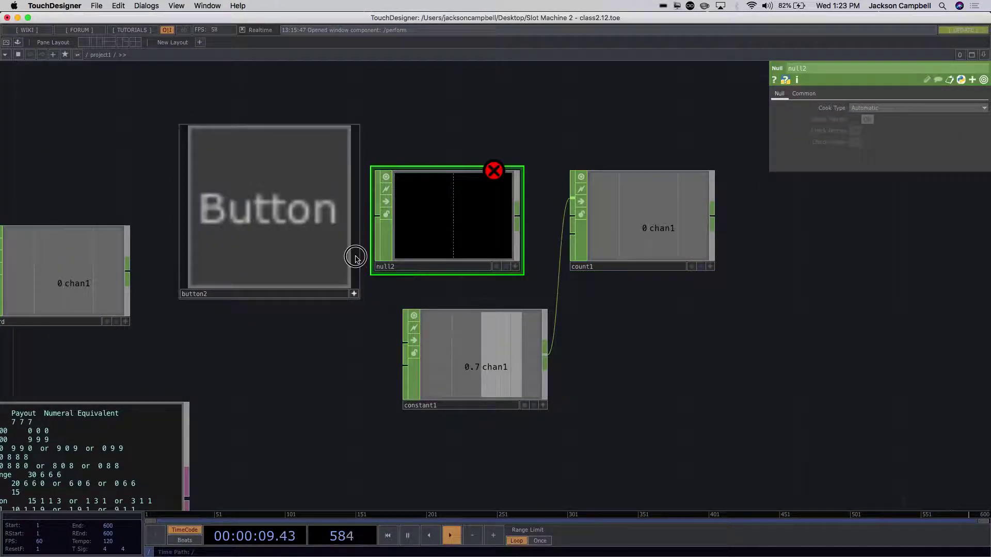
- Connect button2's output to null2 and null2's output to count1's first input in place of constant1
left_click_drag(325, 258, 256, 224)
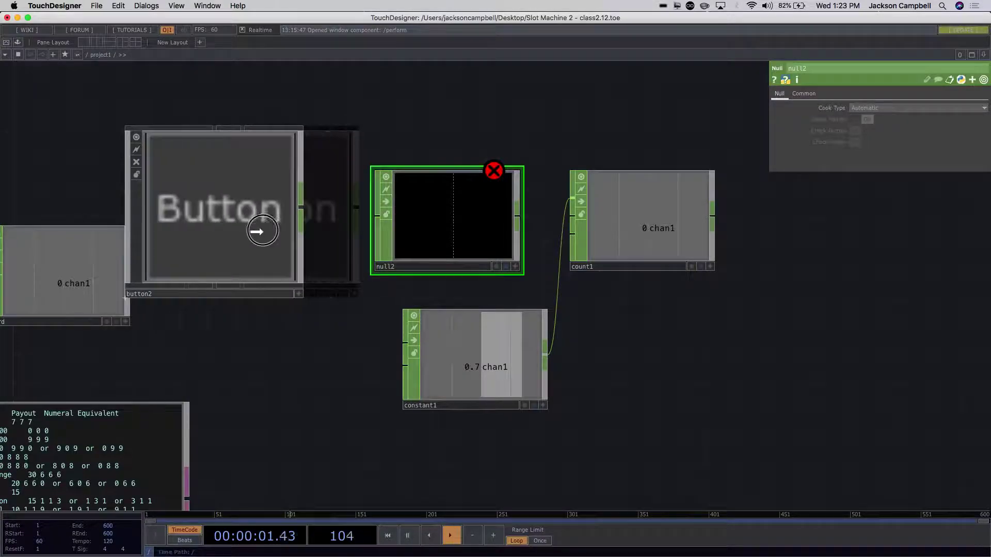
left_click(302, 210)
left_click(376, 215)
left_click_drag(261, 237, 315, 240)
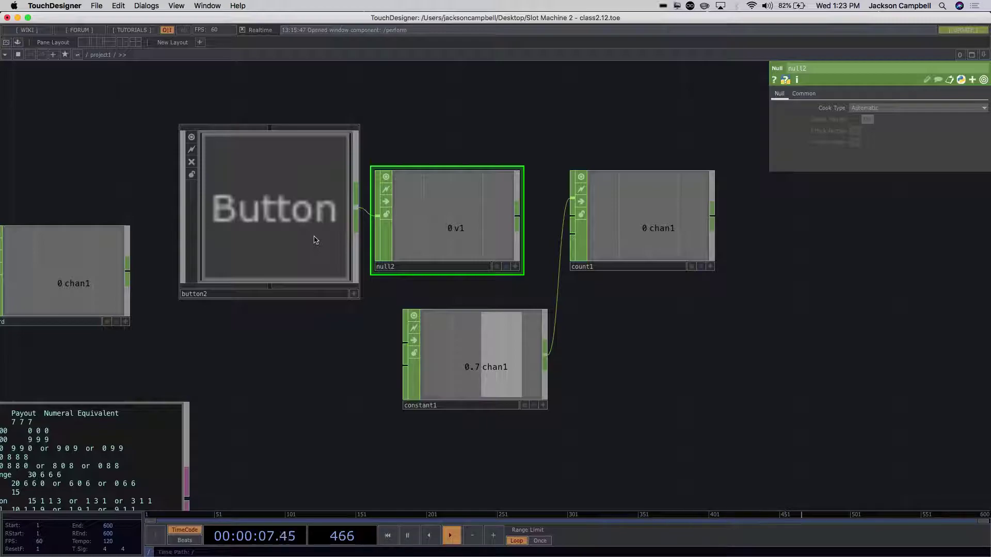
left_click(517, 216)
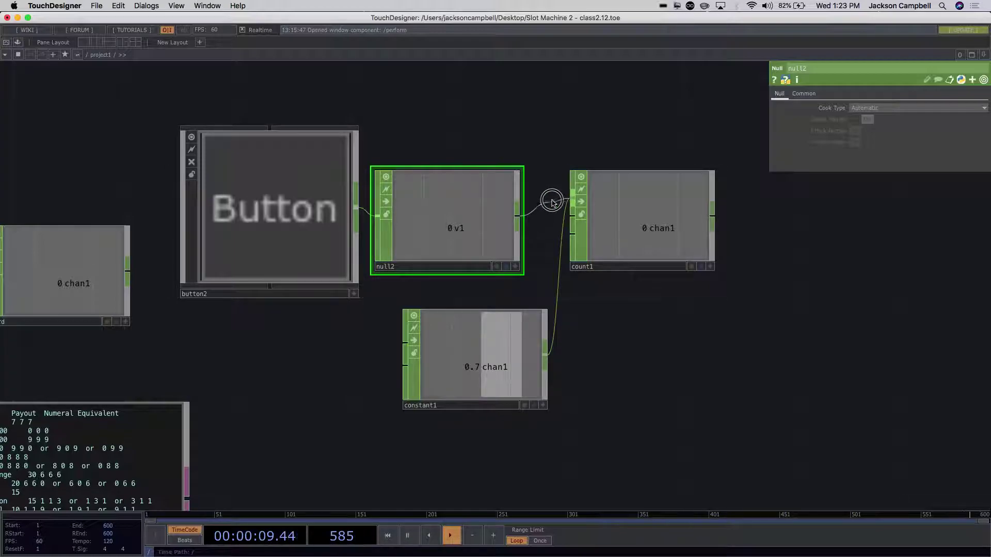
left_click(566, 201)
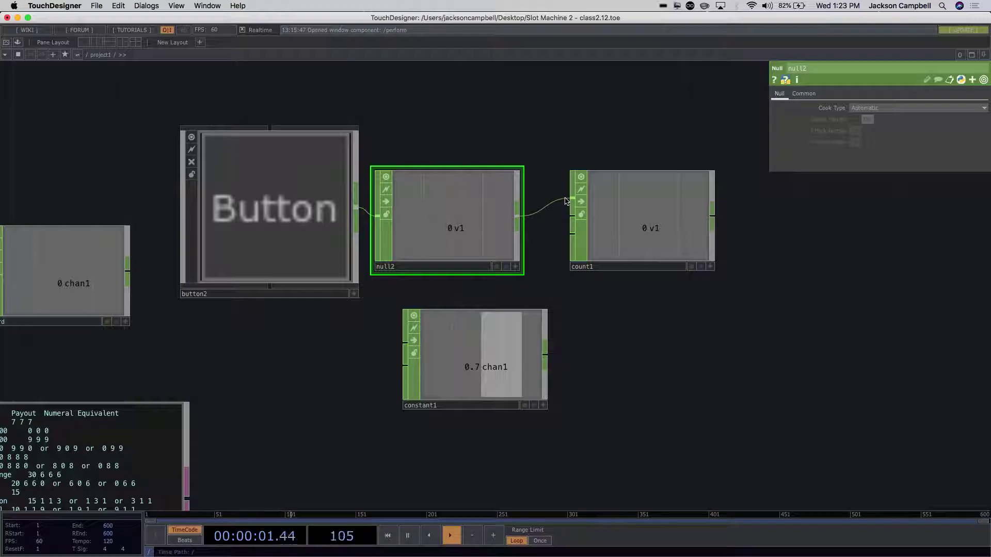
- Set count1's Off to On to None and its While On to Increase Count
left_click(641, 228)
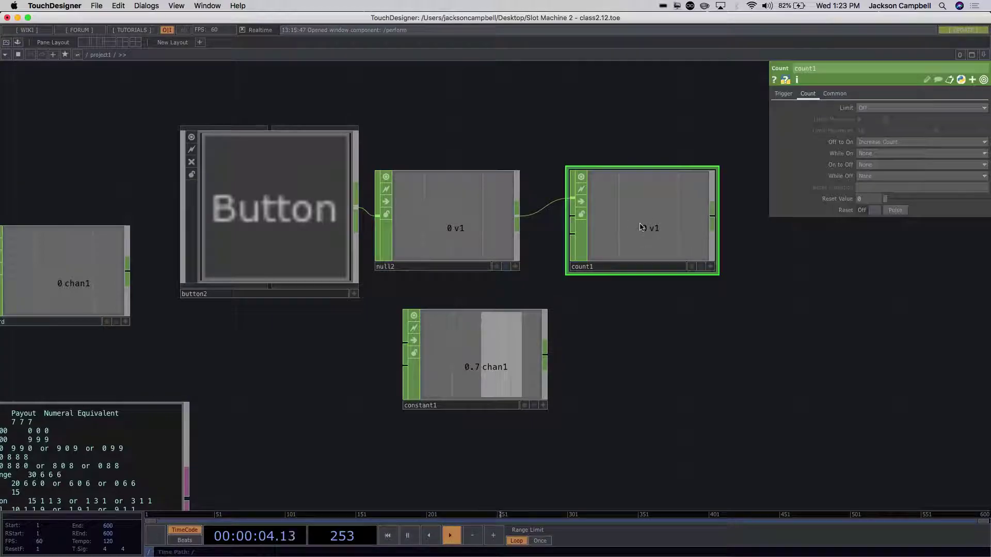
left_click(868, 153)
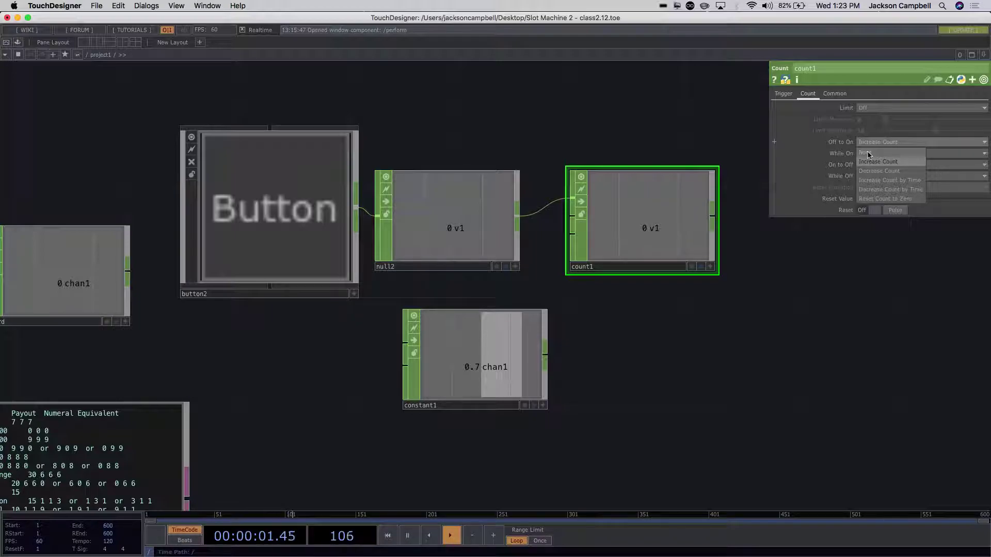
left_click(868, 153)
left_click(868, 154)
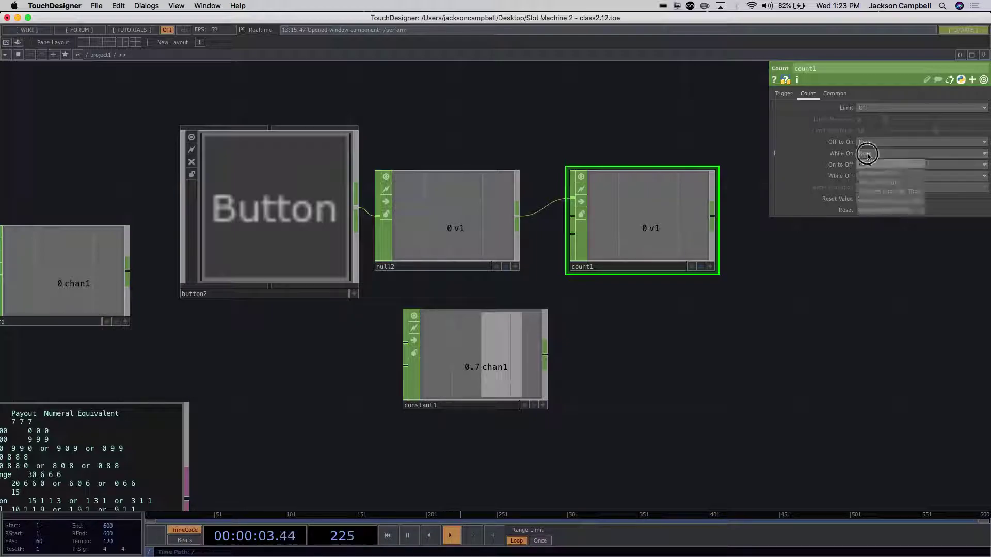
left_click(878, 173)
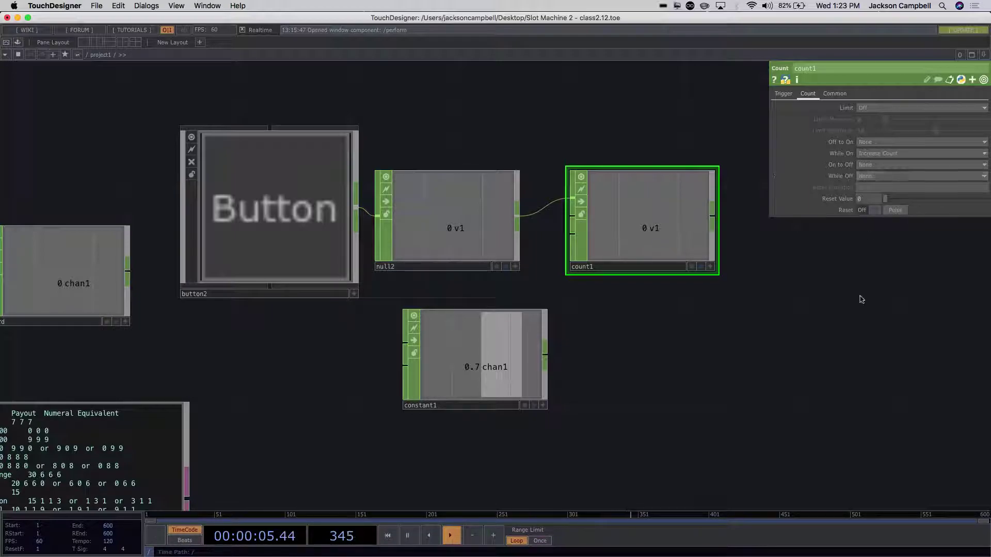
- Activate button2's viewer and hold the button repeatedly to test count1, pulsing the count's reset before the last hold
left_click(354, 294)
left_click(304, 246)
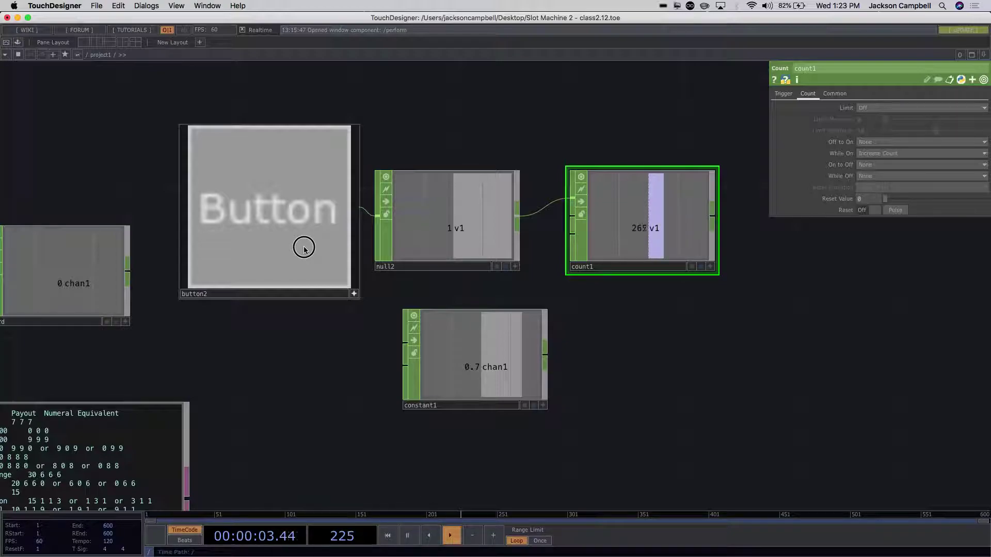
left_click_drag(305, 250, 305, 250)
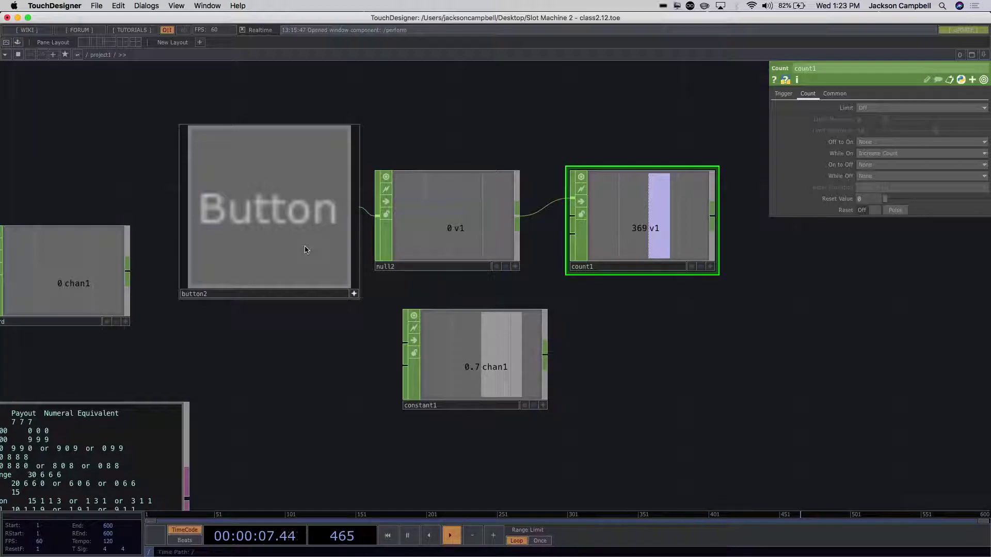
left_click_drag(305, 249, 306, 249)
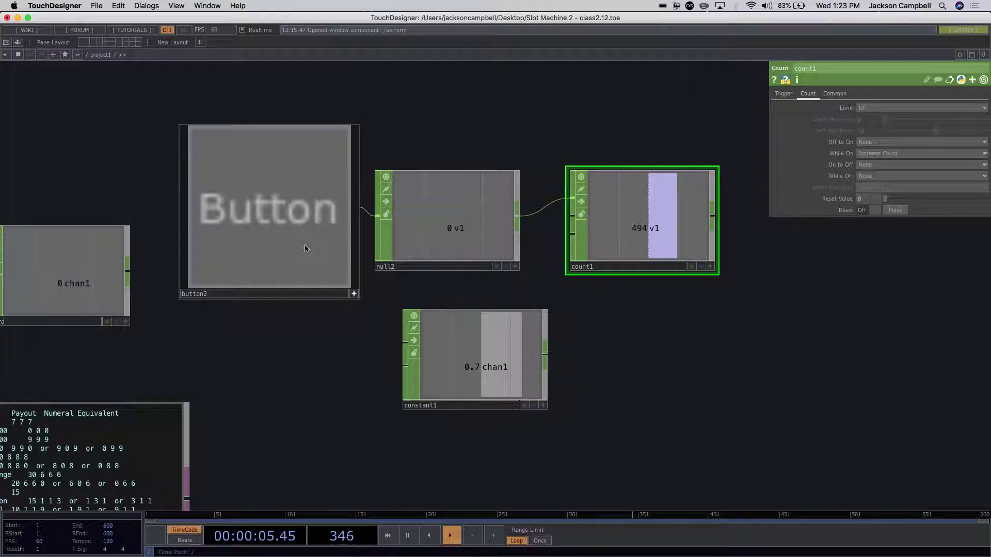
left_click_drag(305, 249, 317, 248)
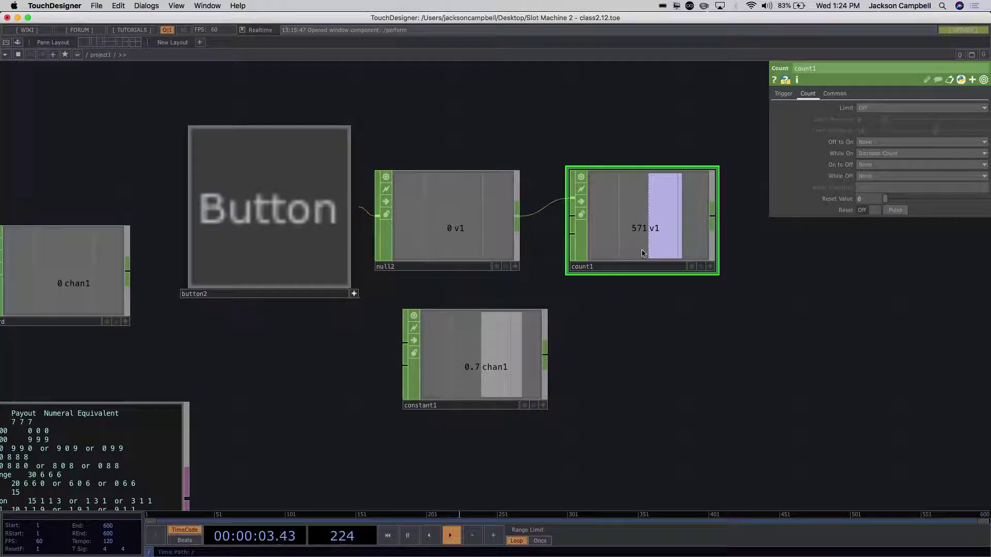
left_click(895, 210)
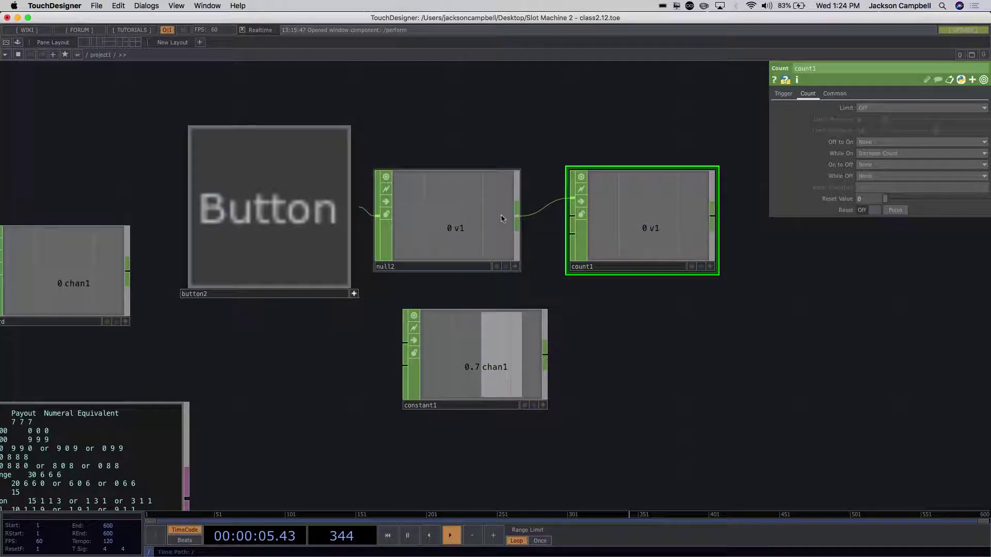
left_click_drag(294, 219, 294, 219)
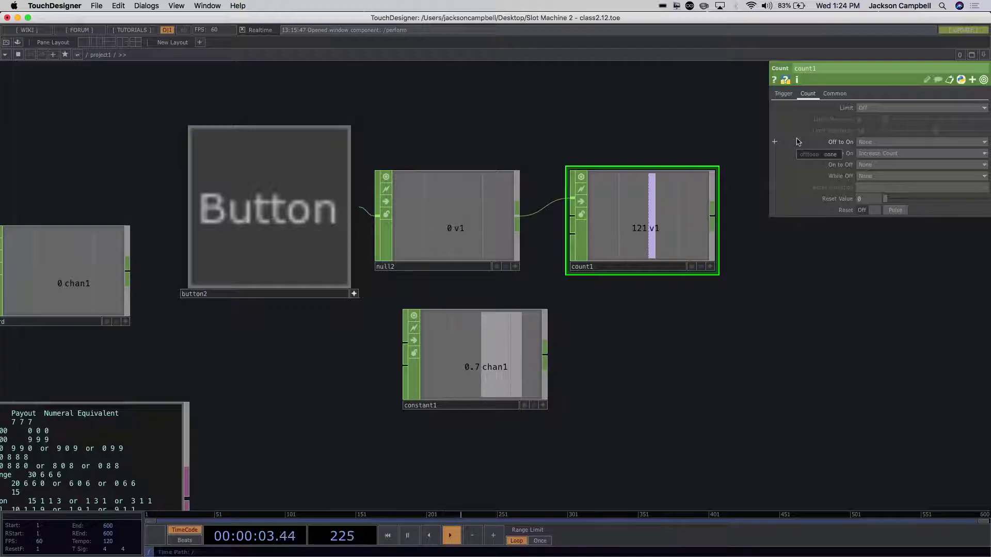
- Make room by moving count1 and constant1, and place an LFO CHOP between null2 and constant1
left_click_drag(629, 227, 713, 227)
left_click_drag(494, 324, 467, 463)
key("Tab")
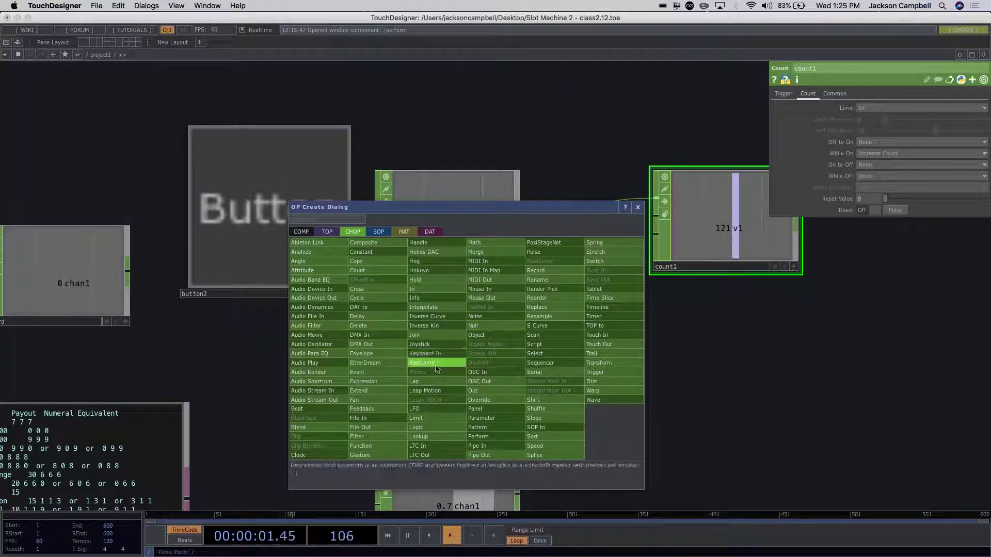
left_click(427, 409)
left_click(443, 386)
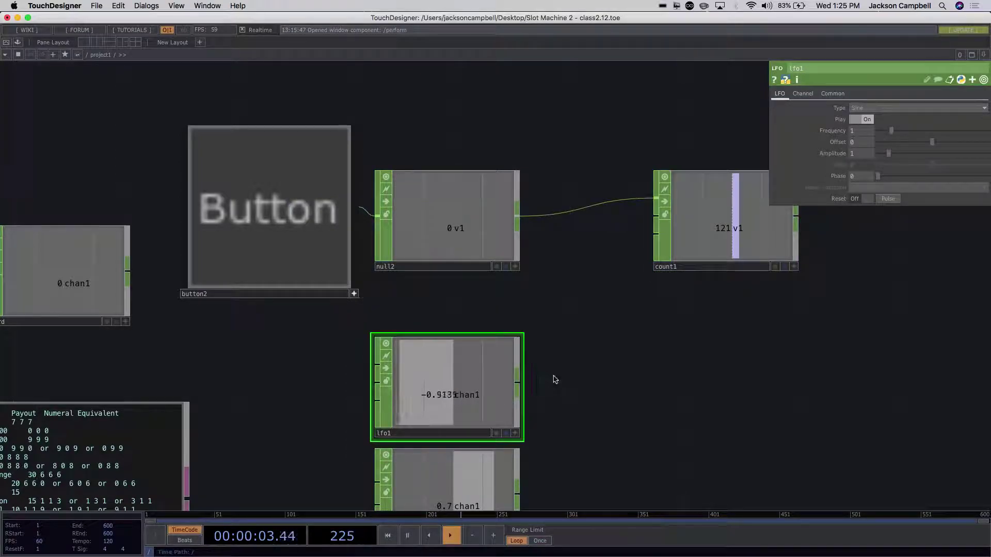
left_click_drag(474, 388, 477, 360)
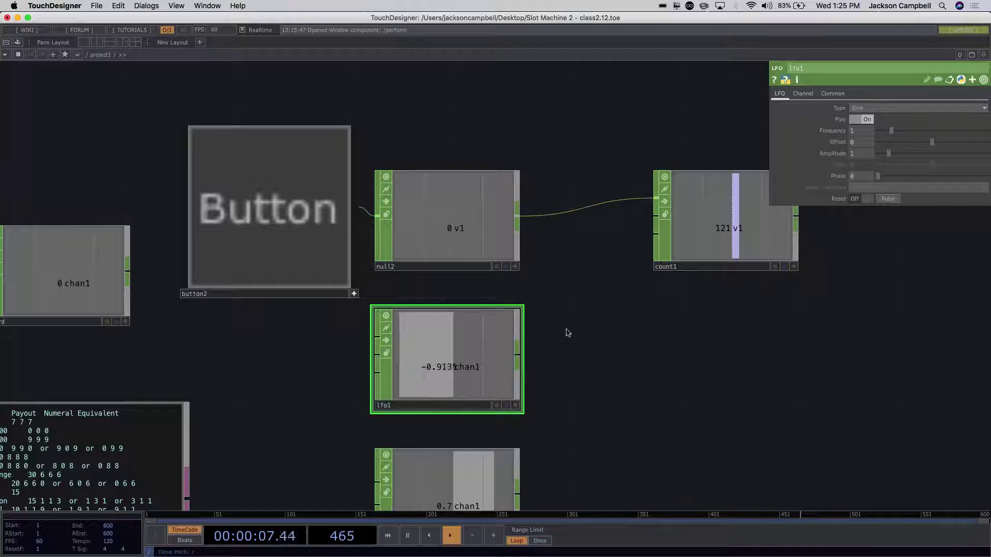
- Try lfo1's Type as Ramp, change it to Pulse, and raise its Frequency to 8
left_click(867, 108)
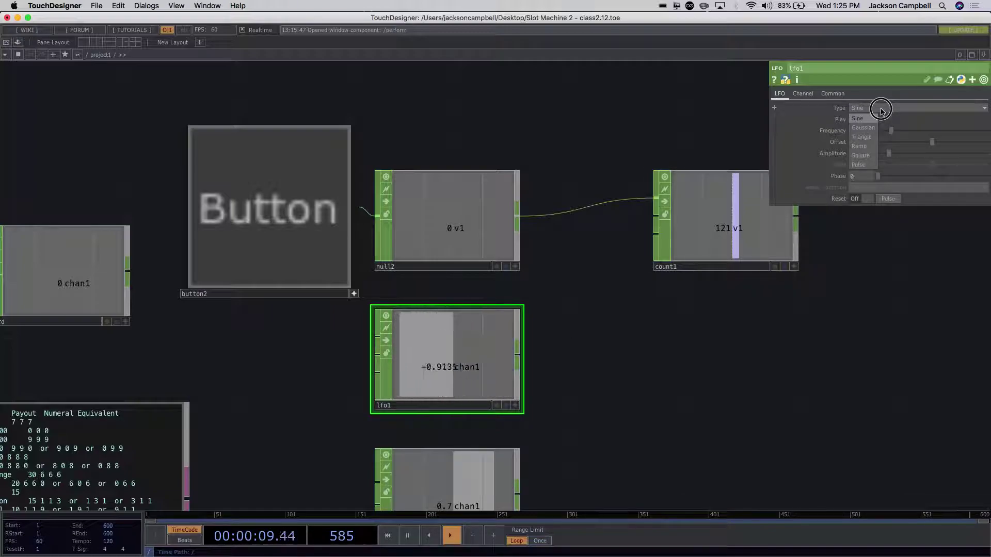
left_click(855, 148)
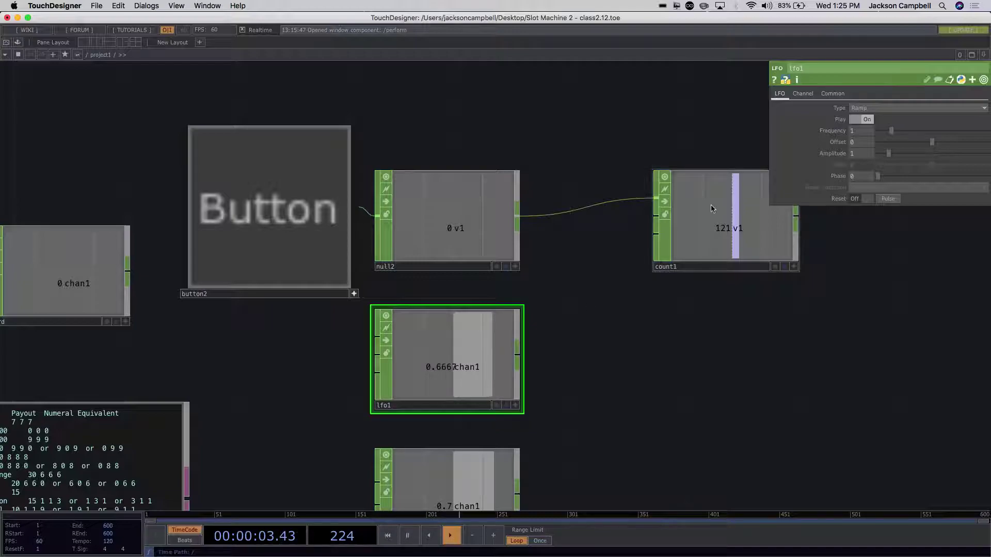
left_click(870, 109)
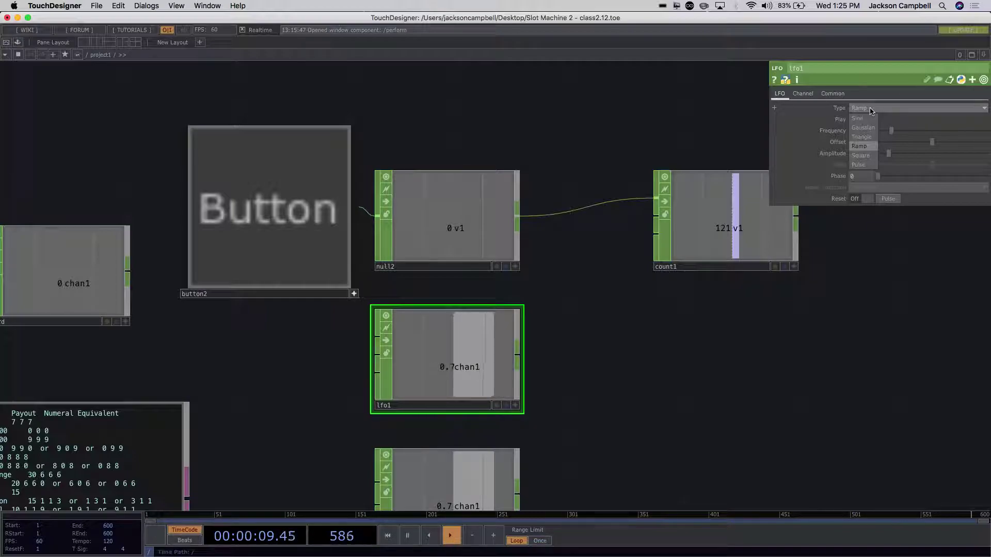
left_click(858, 164)
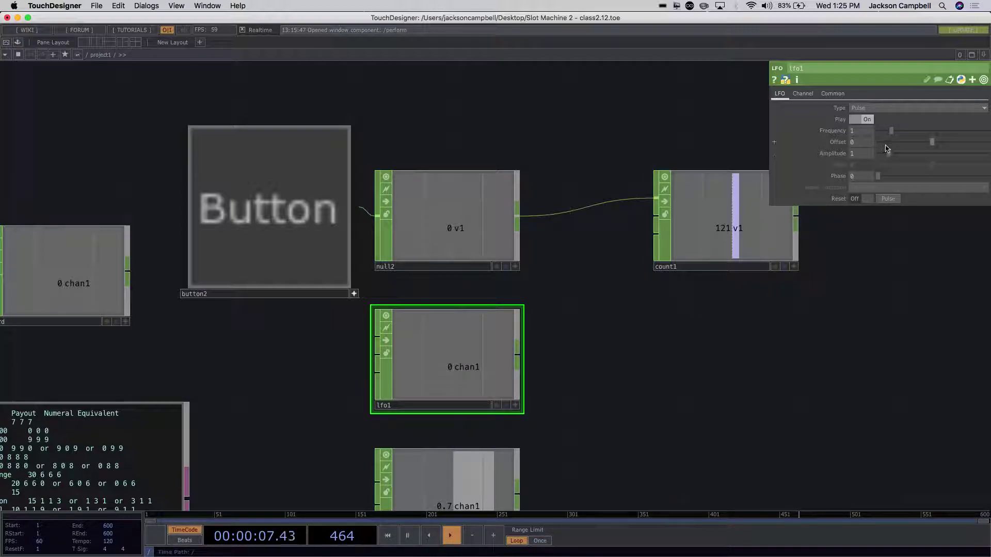
left_click_drag(891, 131, 988, 135)
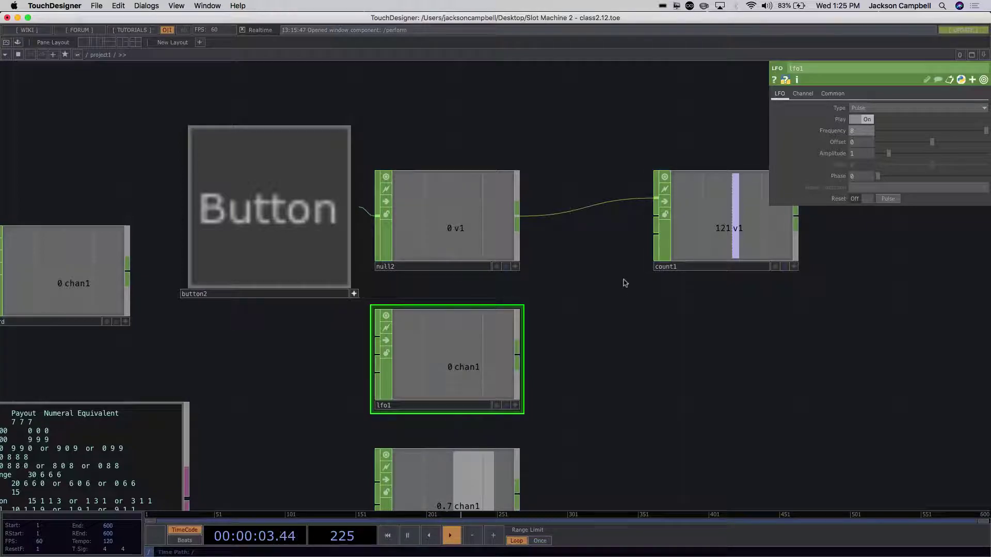
- Set count1's Off to On to Increase Count and While On to None, and connect lfo1 to its first input instead of null2
left_click(702, 217)
left_click_drag(702, 217, 701, 272)
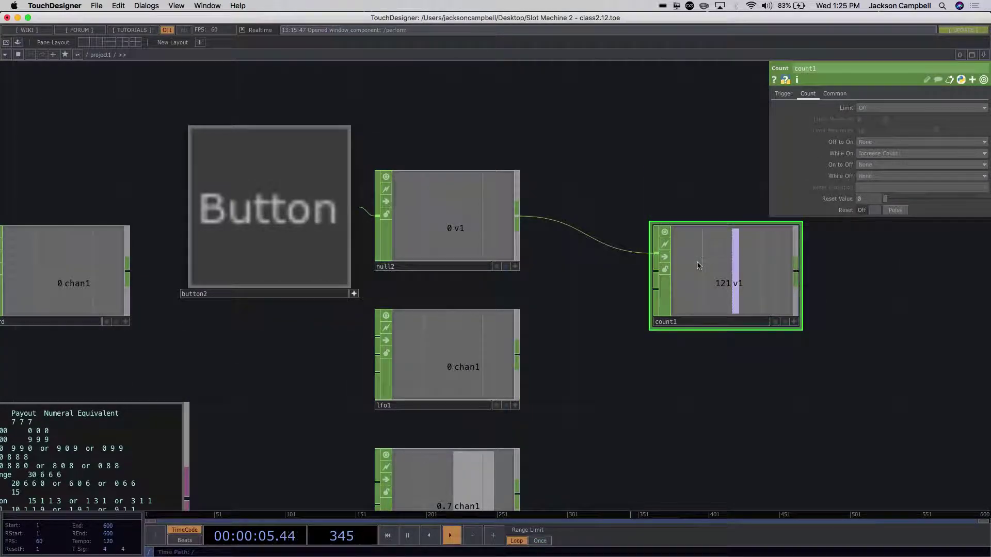
left_click(874, 144)
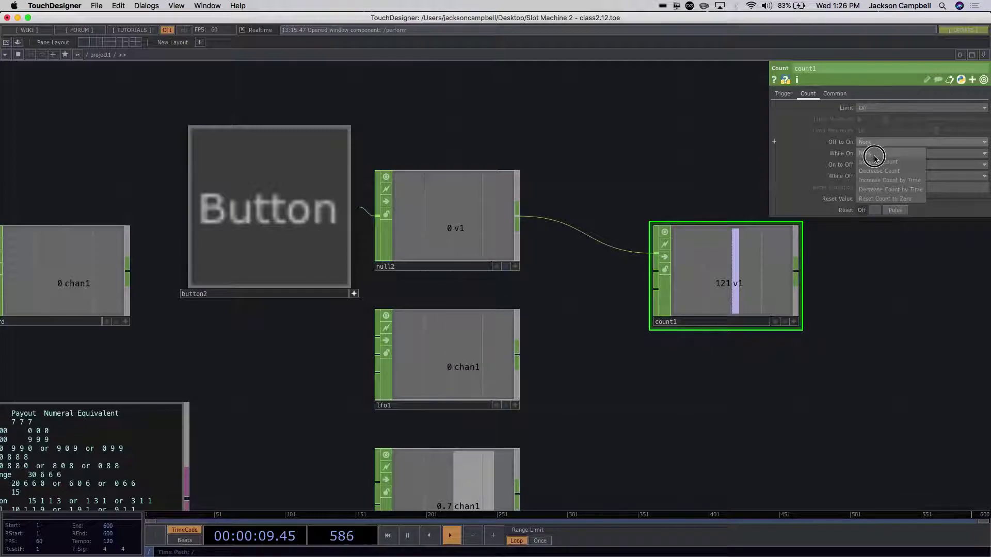
left_click(875, 162)
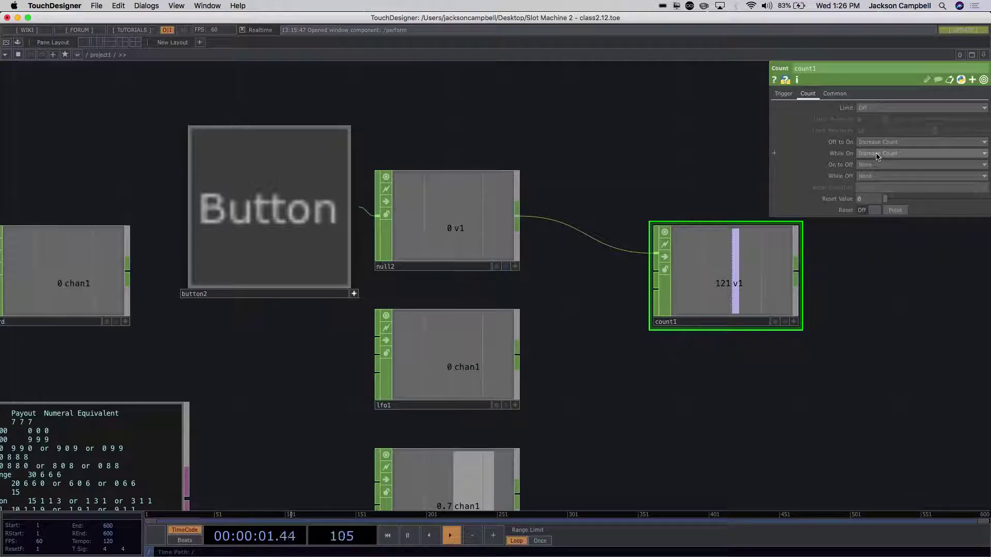
left_click(876, 154)
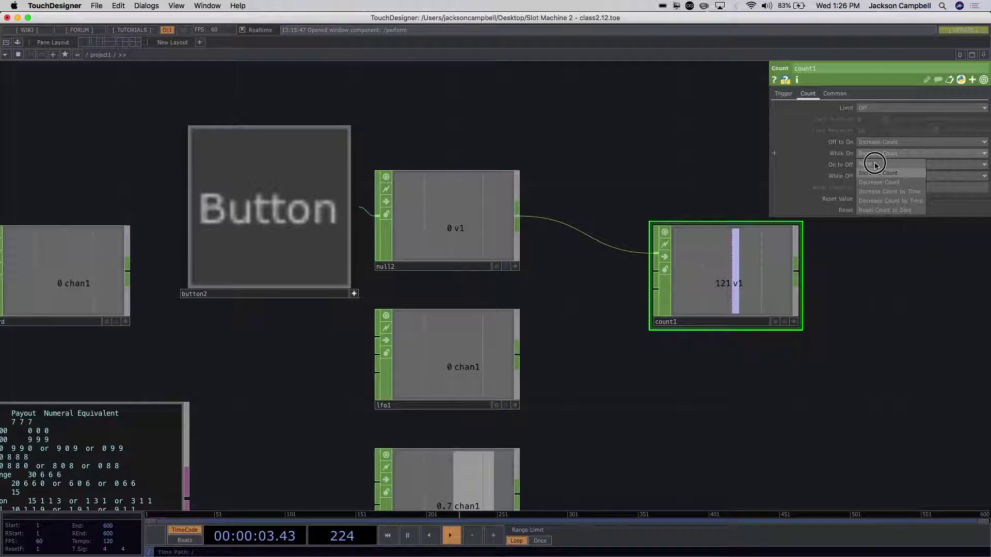
left_click(875, 164)
left_click_drag(701, 281, 670, 254)
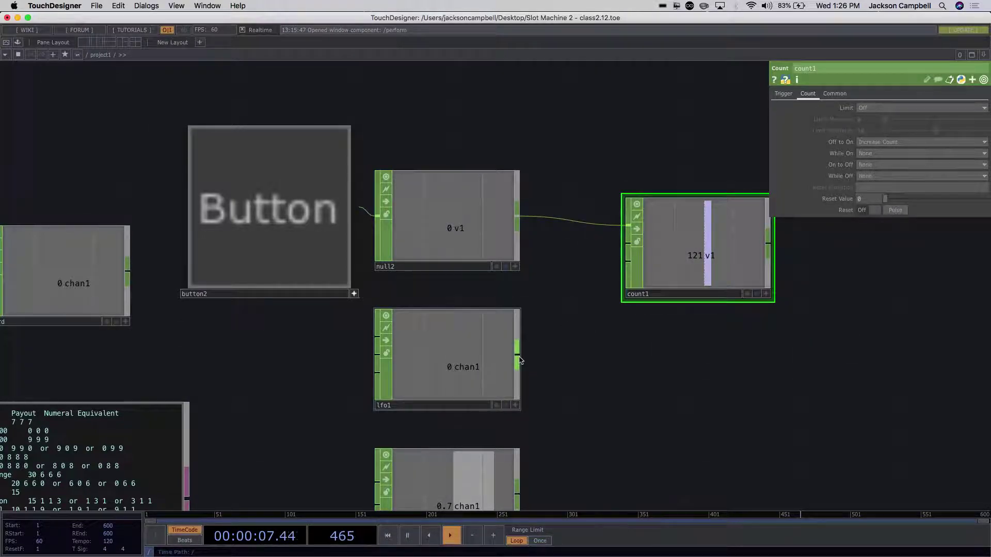
left_click_drag(518, 357, 612, 230)
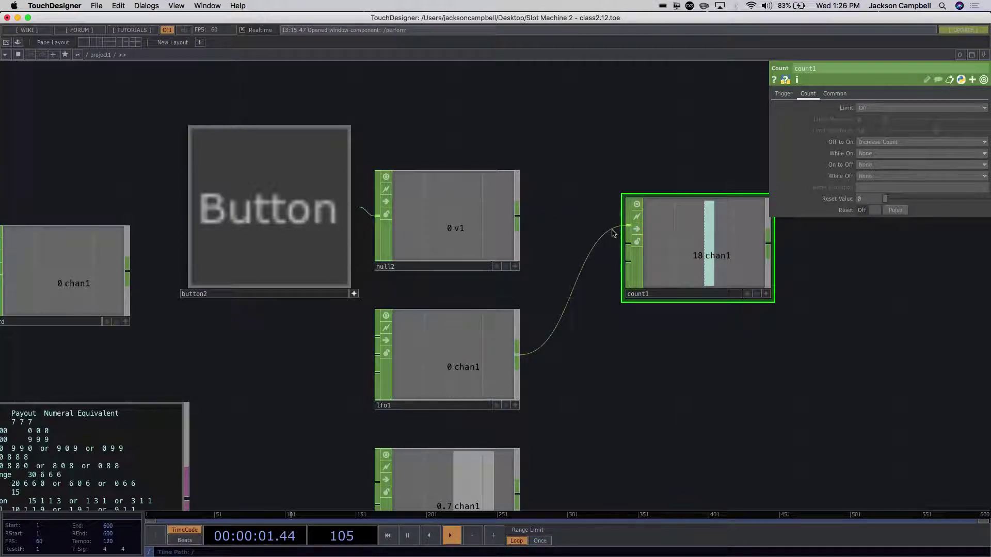
- Test lfo1's Frequency at 20 and set it to 40
left_click(505, 346)
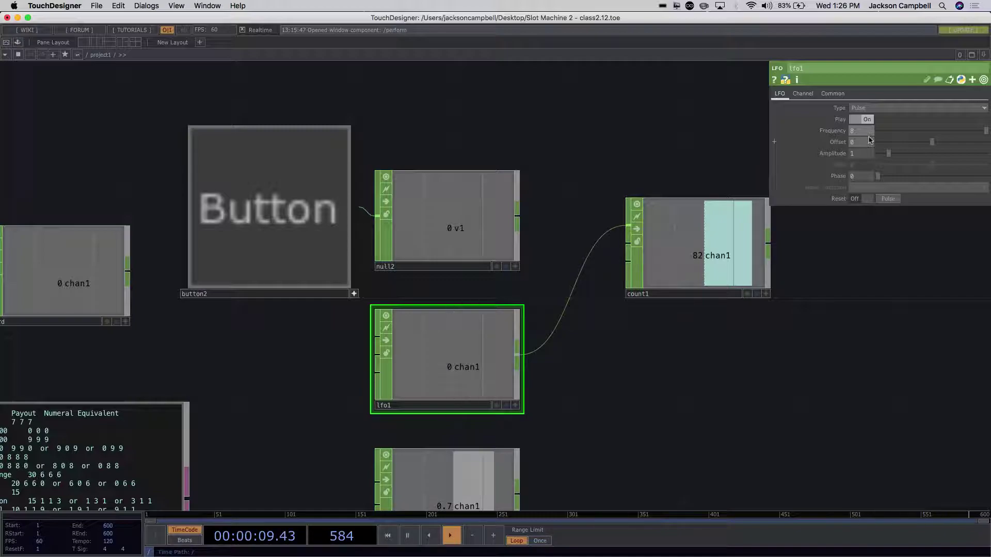
middle_click_drag(860, 135, 850, 135)
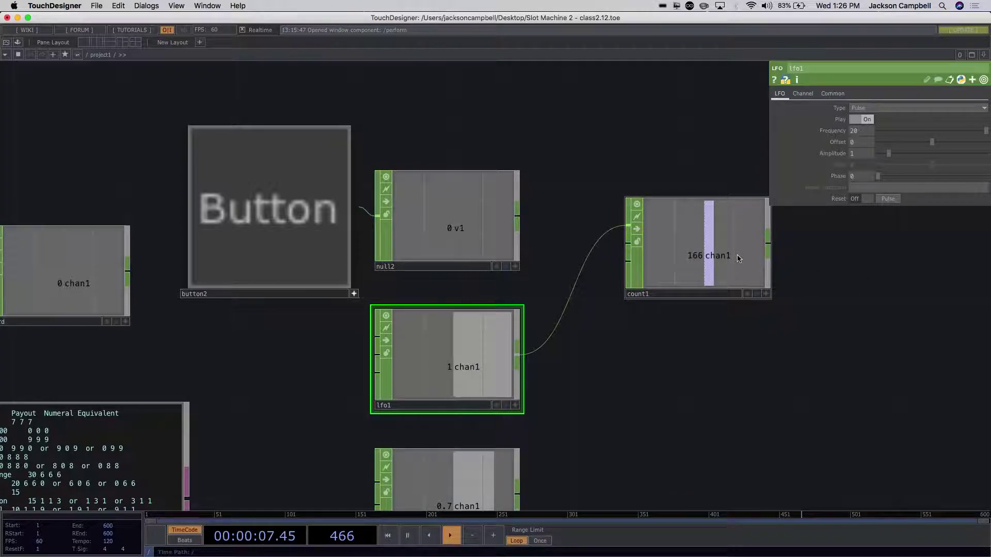
left_click(855, 132)
type("40")
key("Return")
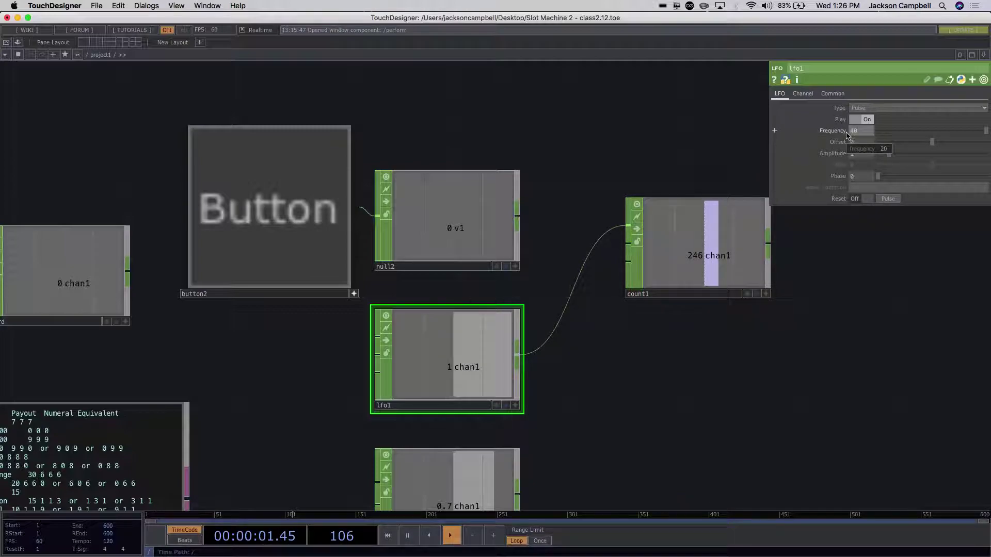
- Test lfo1's Frequency at 50, 60 and 59, and set it to 45
left_click(839, 293)
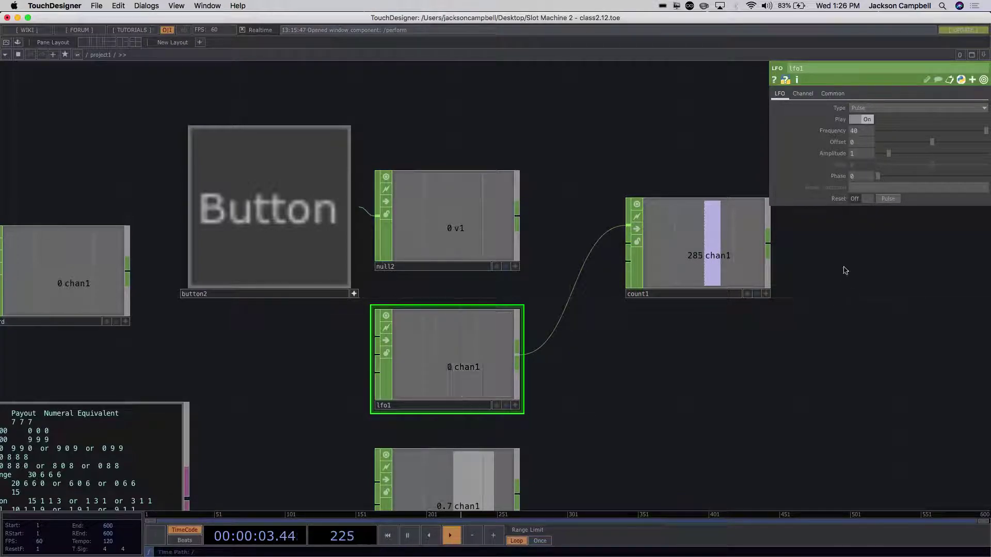
type("100")
key("Return")
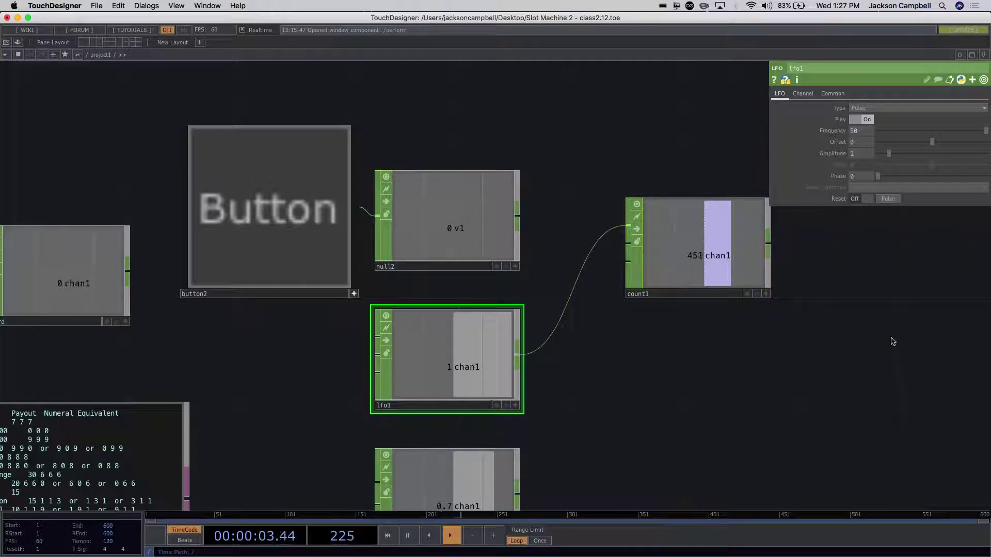
left_click(858, 137)
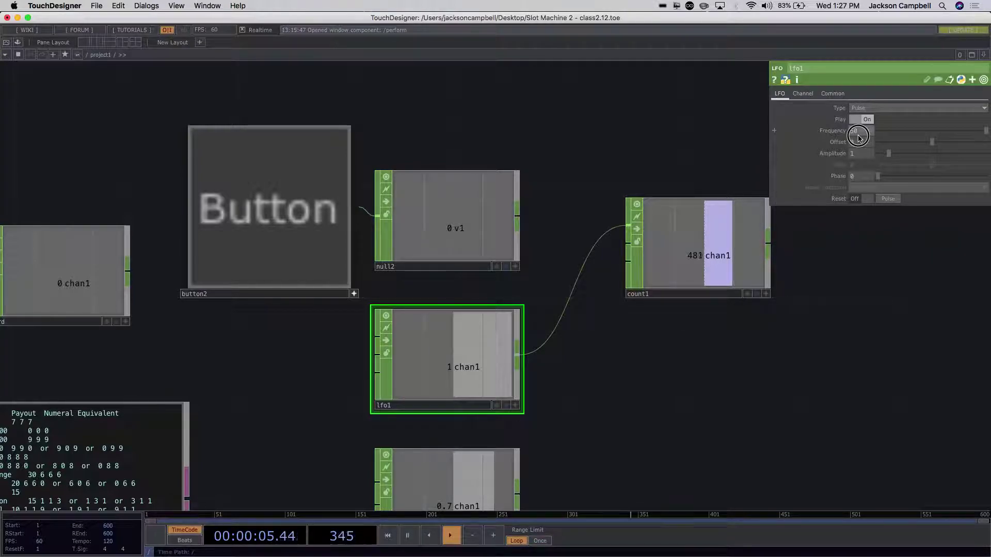
key("Return")
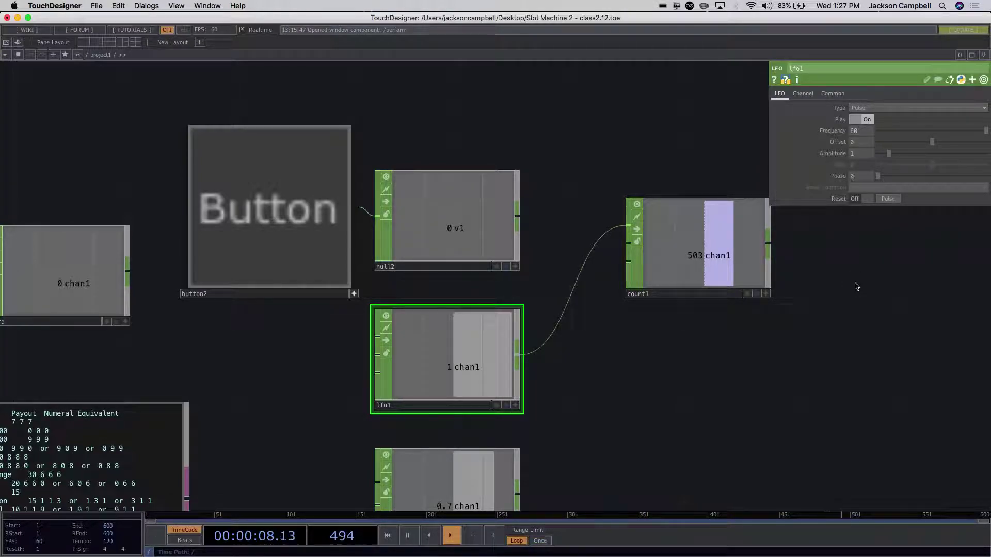
left_click(858, 131)
type("59")
key("Return")
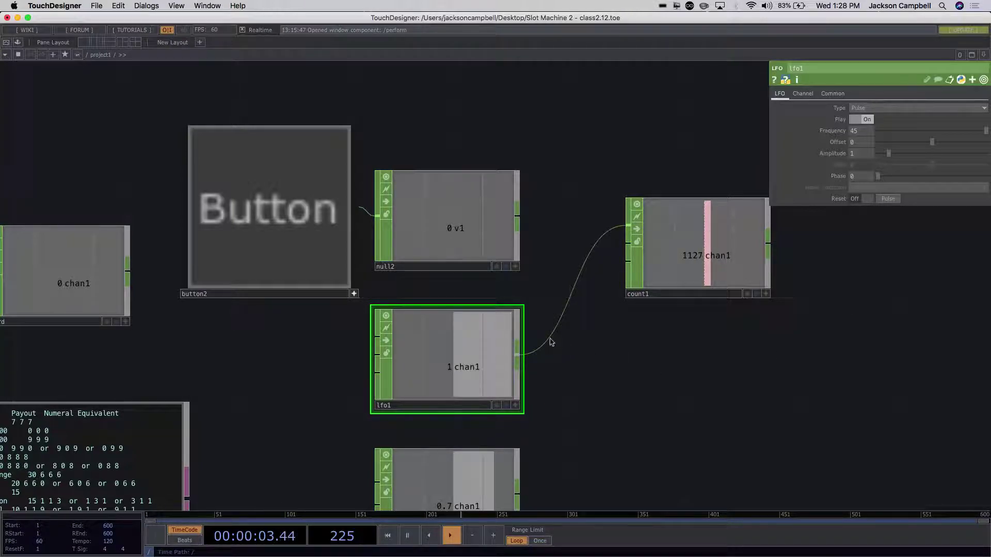
- Check count1's Count settings and switch lfo1's Play off
left_click(705, 278)
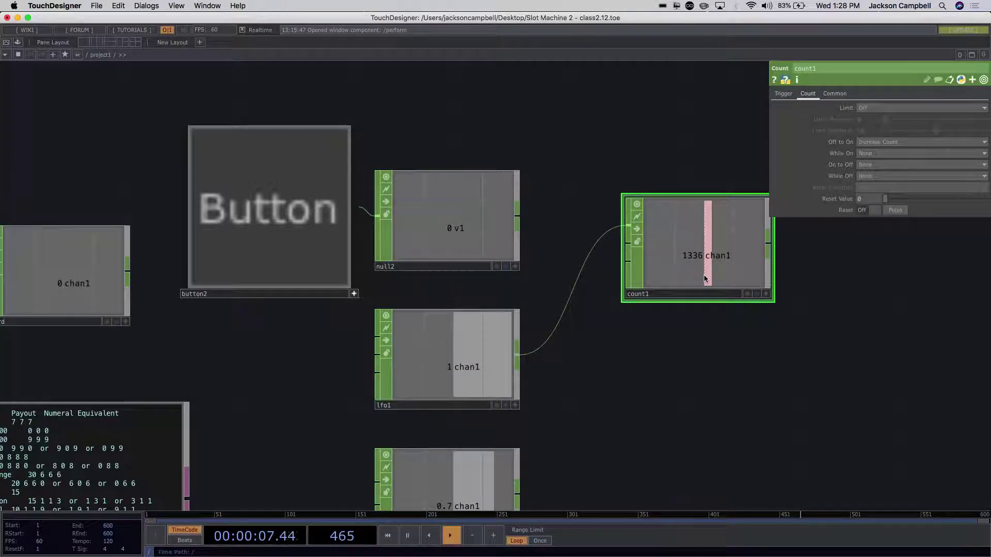
left_click(460, 366)
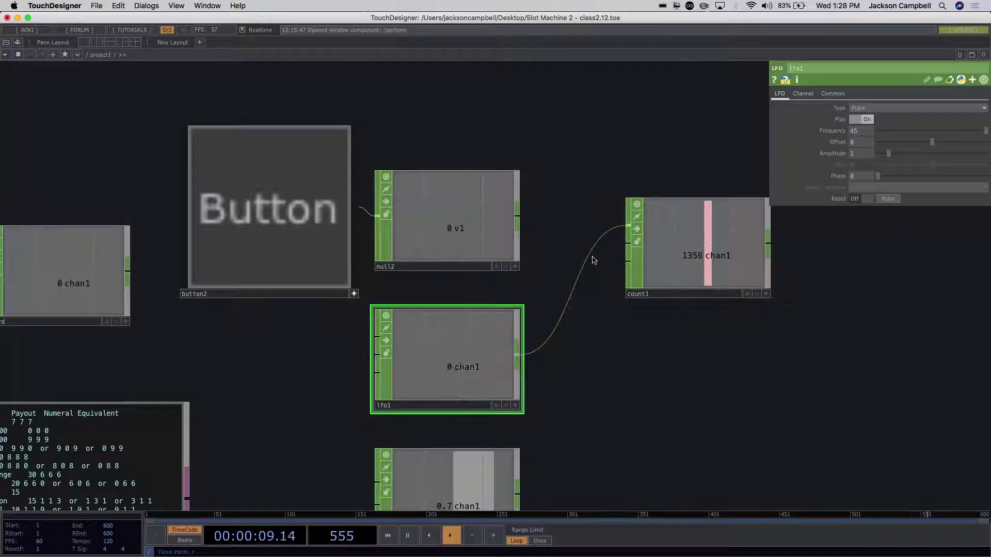
left_click(855, 120)
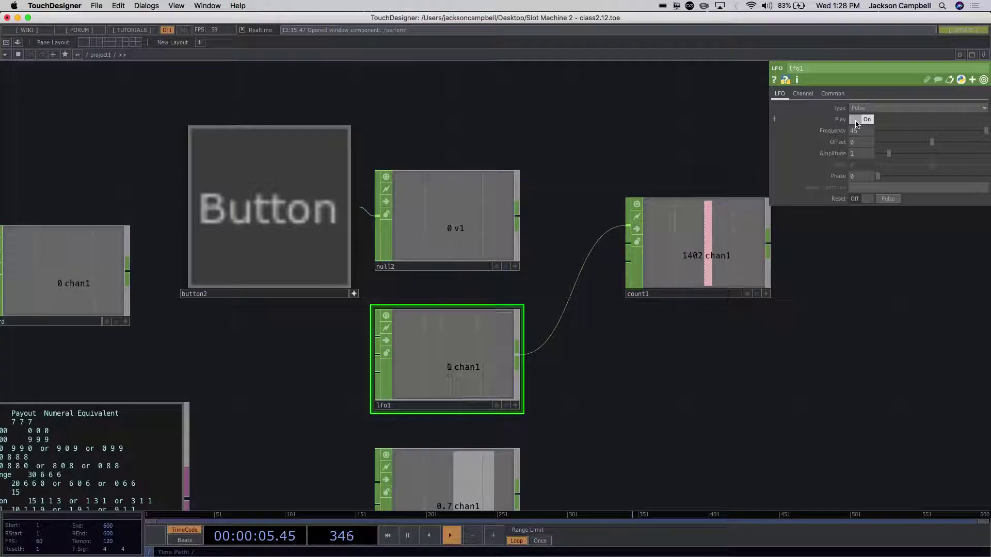
left_click(855, 120)
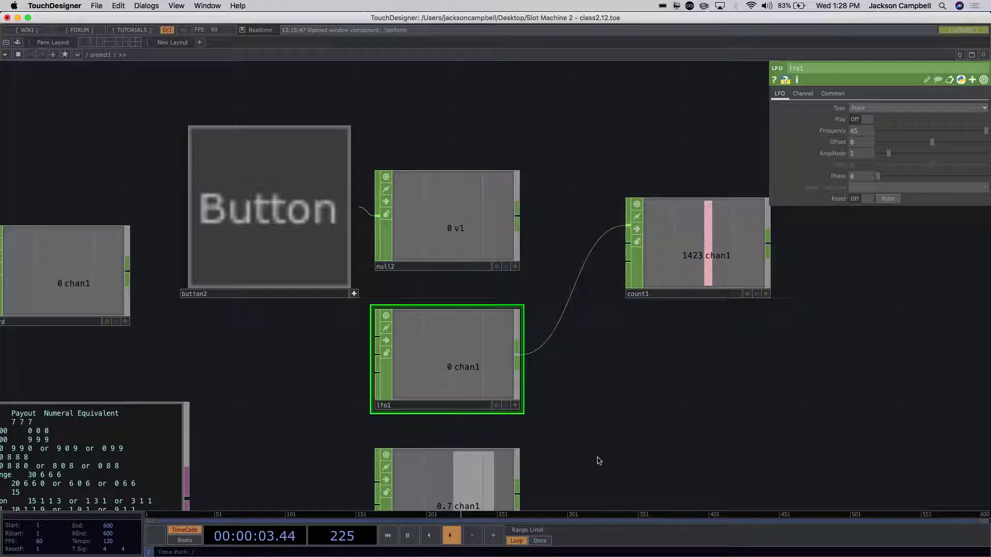
- Move the award CHOP into the gap between slotmachine and button2, above text1
scroll(598, 461, "down", 3)
left_click_drag(211, 308, 231, 226)
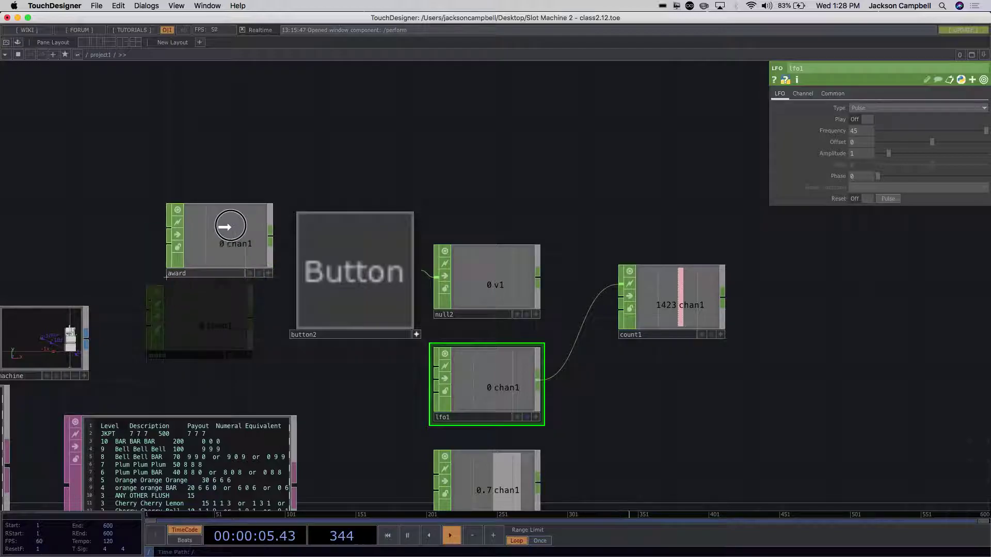
left_click_drag(237, 310, 445, 311)
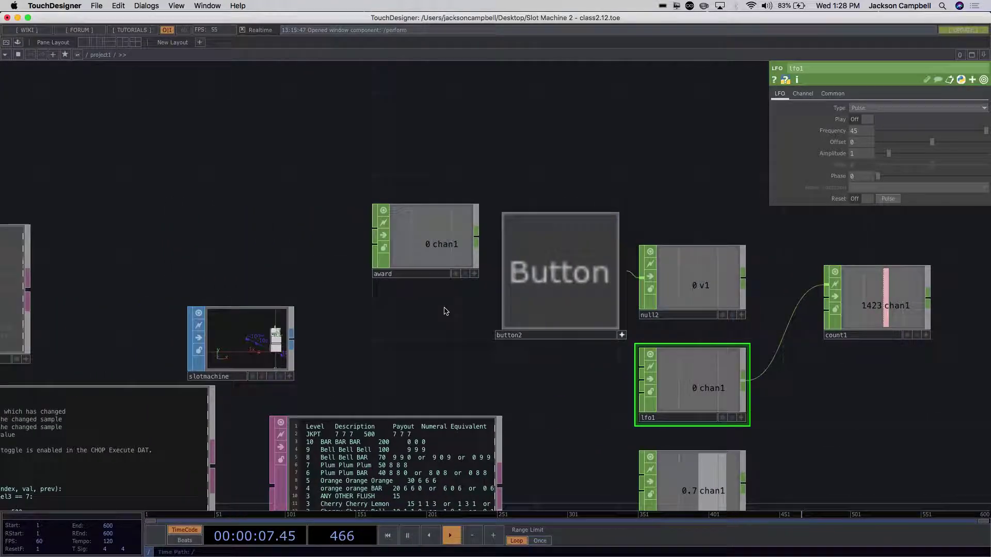
scroll(413, 268, "down", 5)
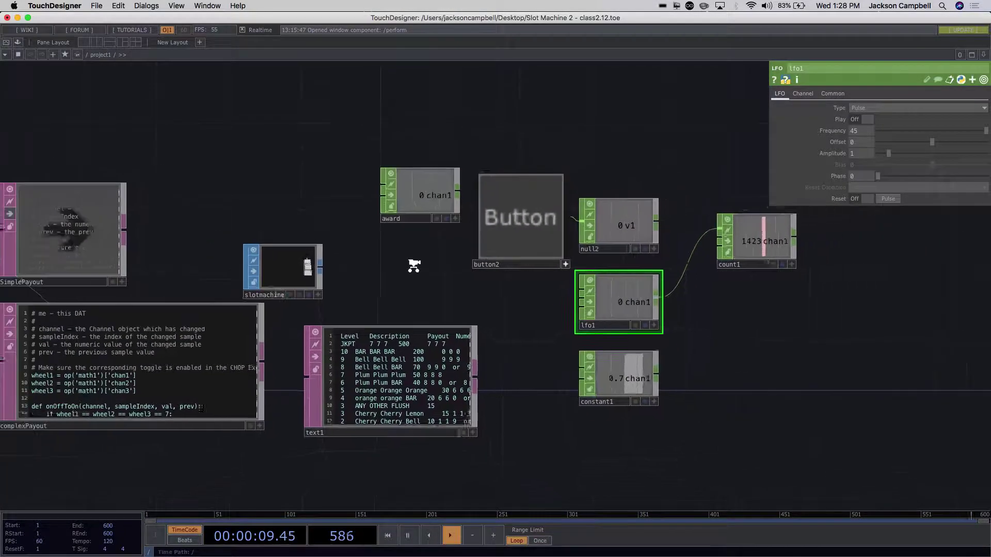
left_click(113, 309)
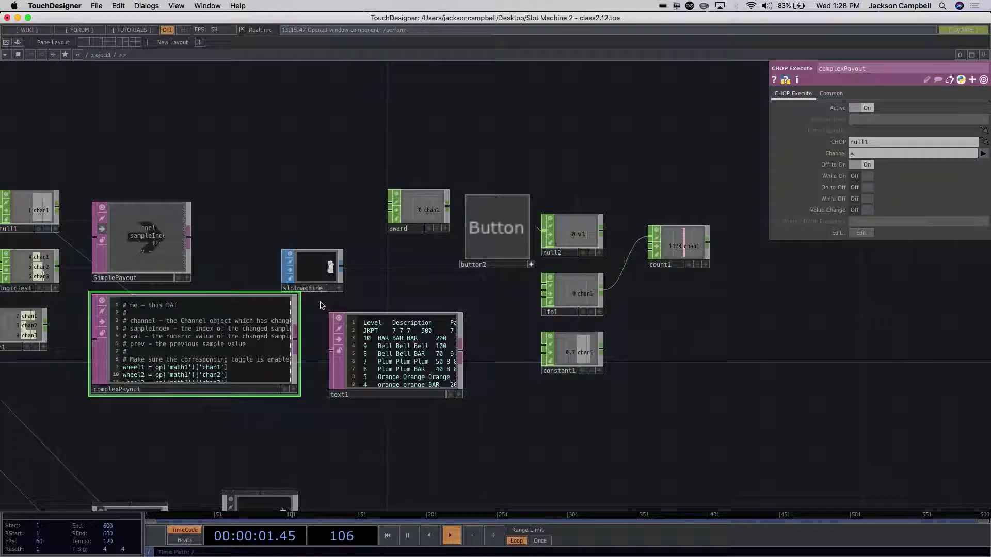
left_click_drag(427, 215, 415, 239)
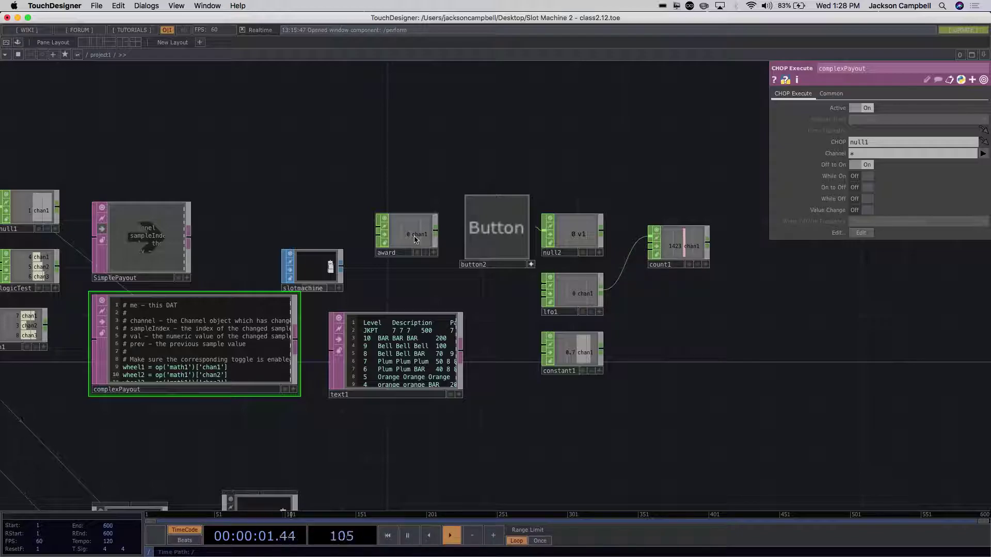
left_click_drag(405, 246, 401, 269)
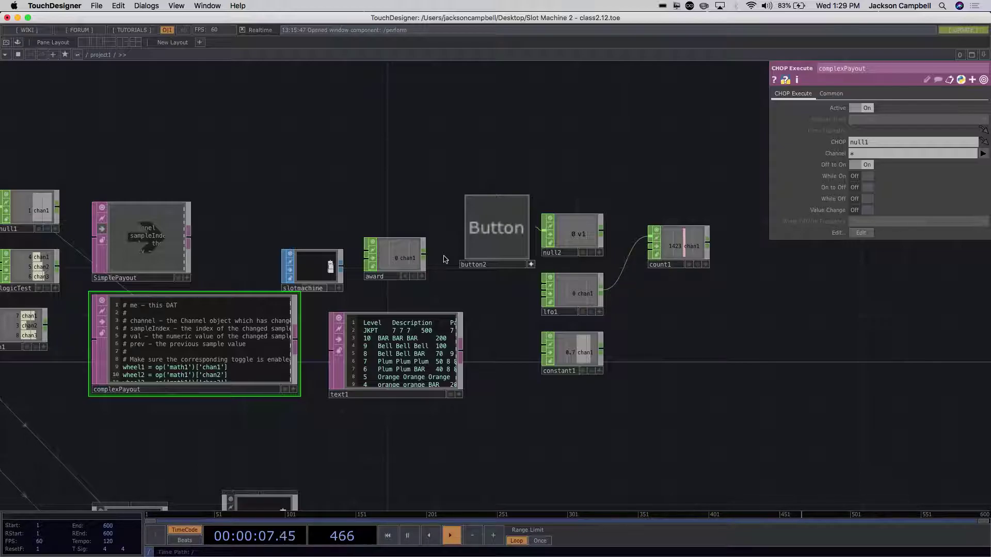
- Rename lfo1 as countTrigger and widen its node slightly to fit the name
left_click(573, 295)
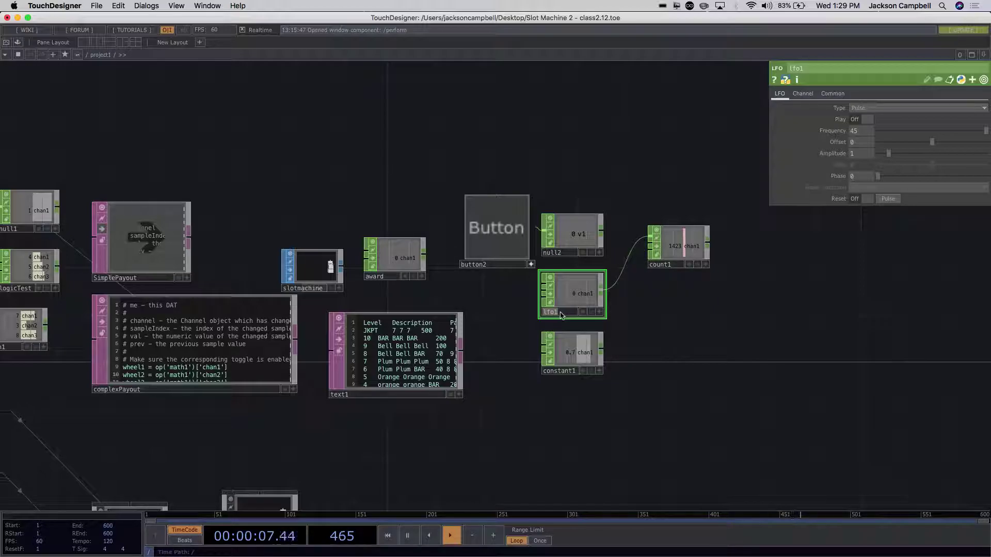
type("co")
type("untTrigger")
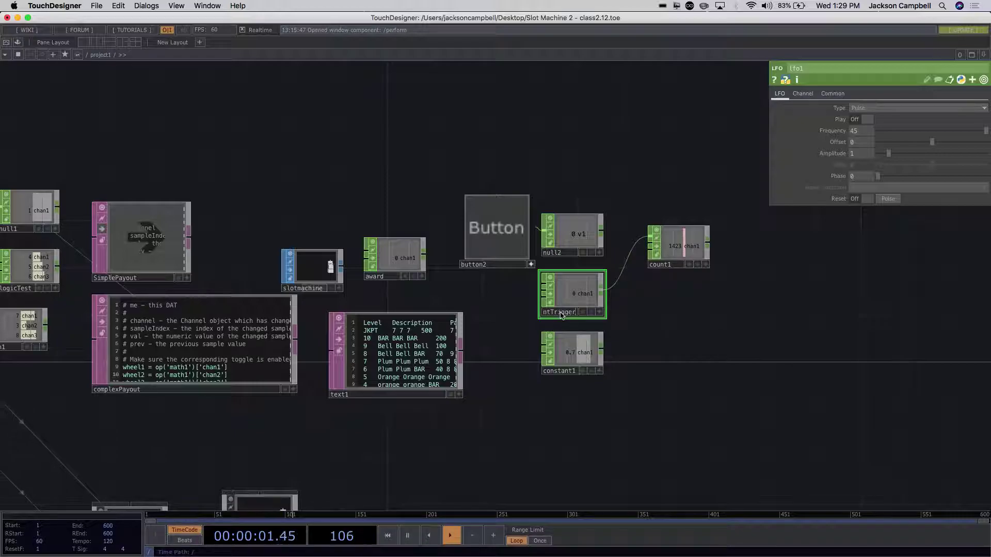
key("Return")
mouse_move(602, 316)
left_mouse_down()
mouse_move(624, 325)
mouse_move(614, 324)
left_mouse_up()
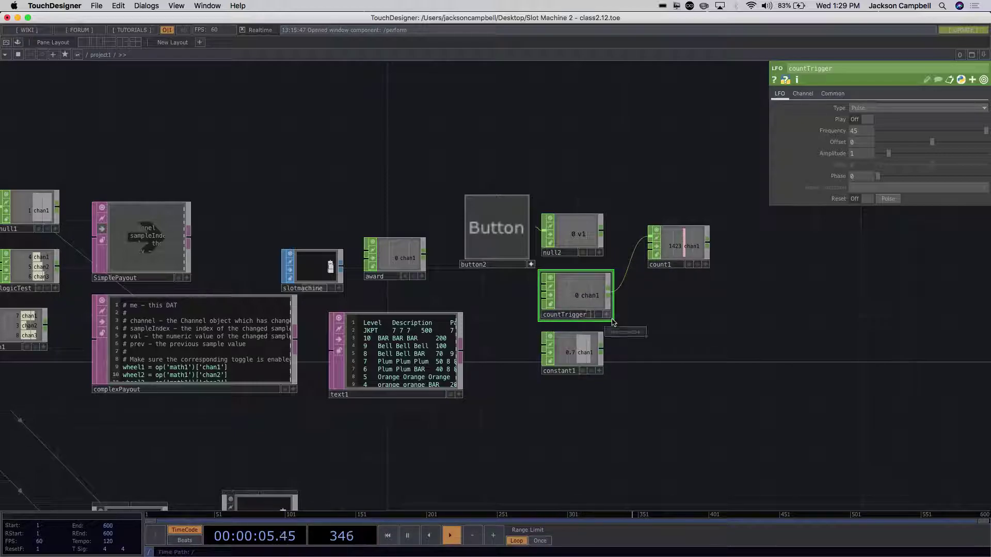
- Delete the null2 CHOP and the button2 component from the counter network
scroll(654, 358, "up", 6)
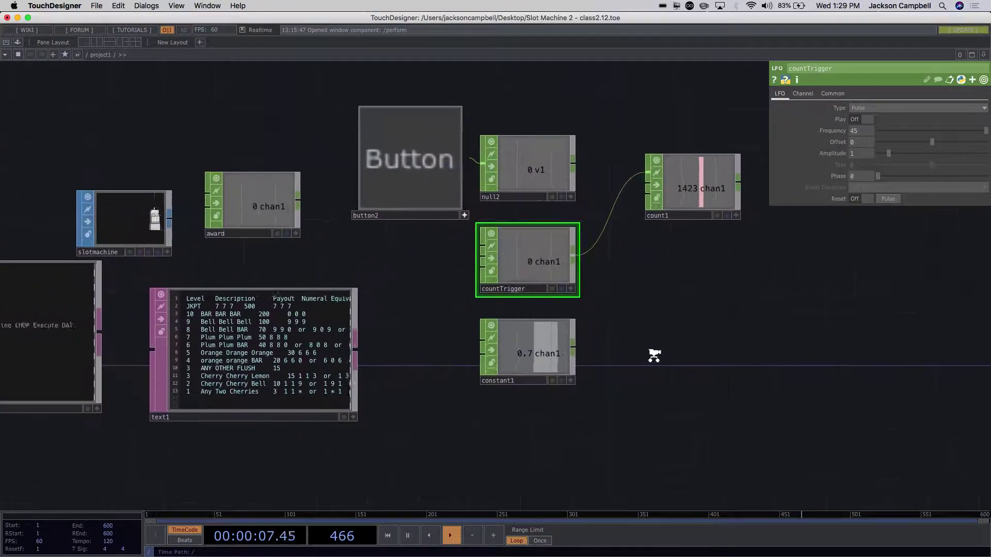
left_click_drag(653, 355, 836, 364)
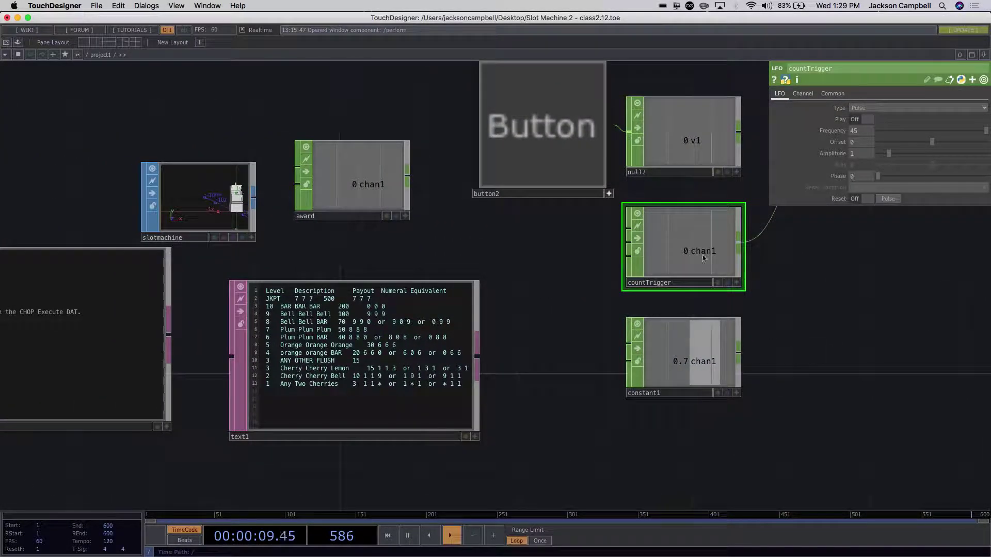
left_click(537, 160)
left_click_drag(741, 230, 809, 380)
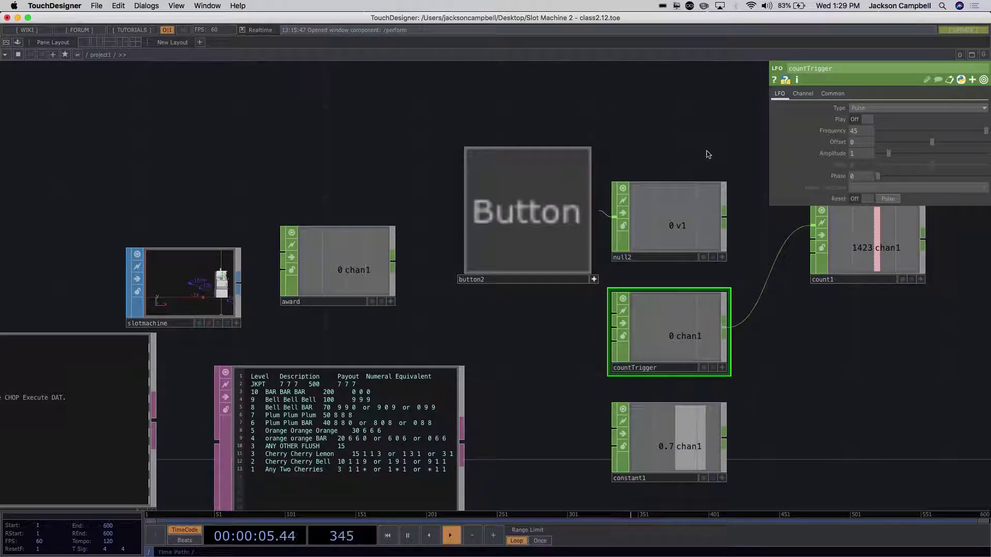
left_click(685, 152)
left_click_drag(685, 151, 538, 240)
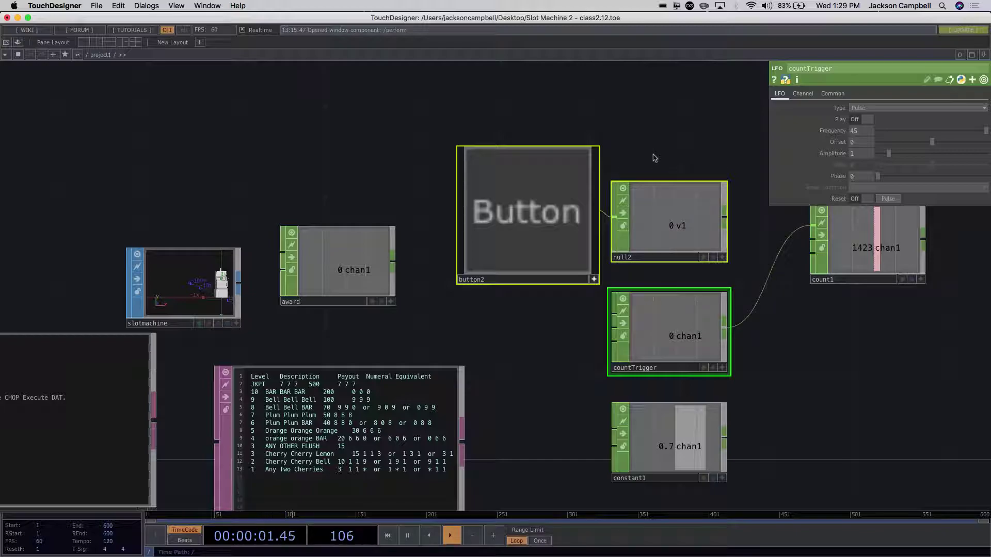
left_click(646, 191)
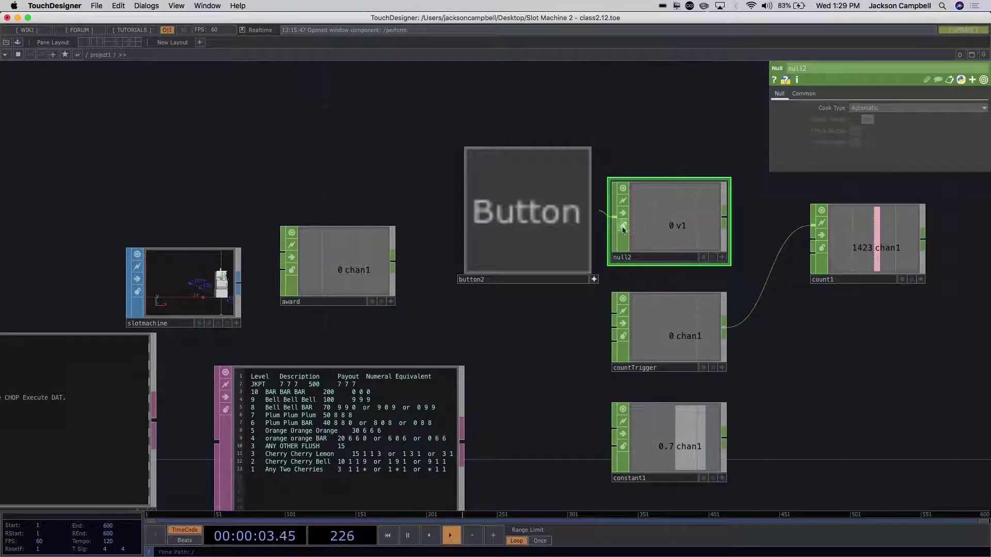
key("Delete")
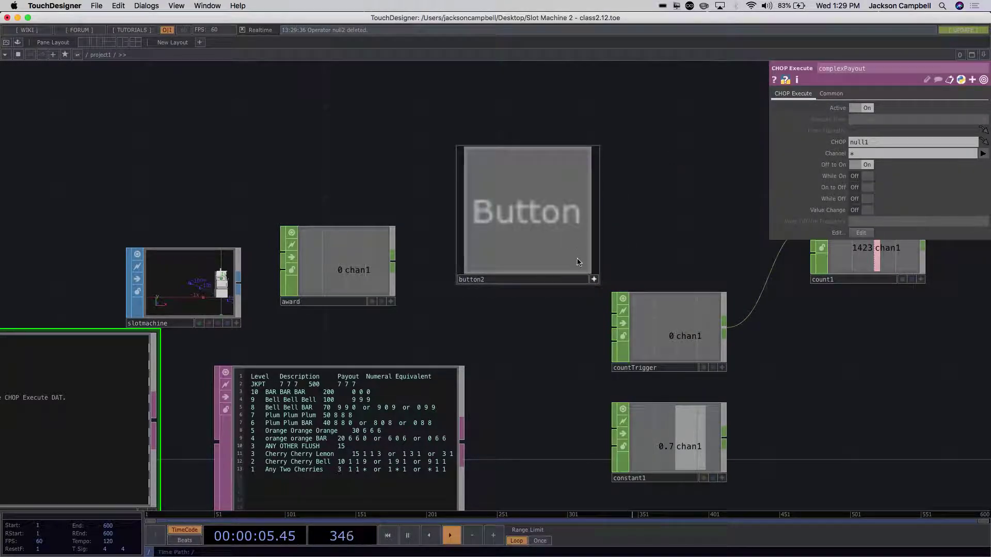
left_click(594, 279)
left_click(565, 237)
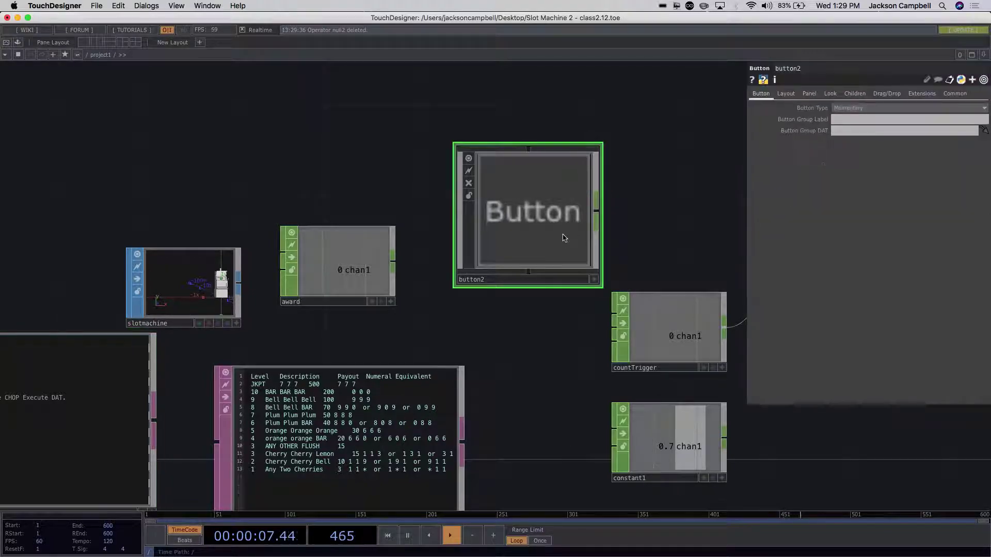
key("Delete")
- Try placing the complexPayout and text1 DATs slightly lower in the network
scroll(584, 236, "down", 4)
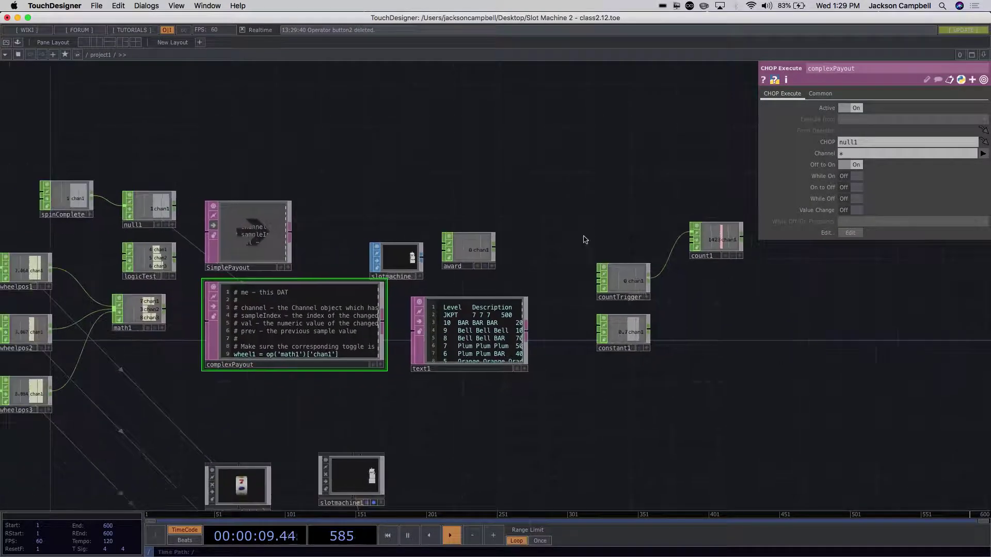
scroll(545, 382, "up", 1)
scroll(545, 382, "up", 1)
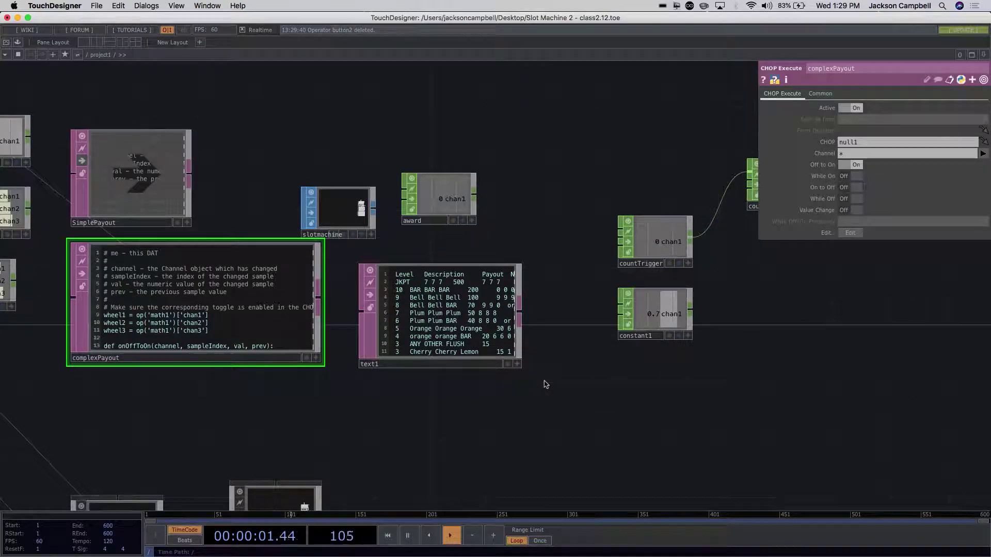
left_click_drag(271, 316, 268, 354)
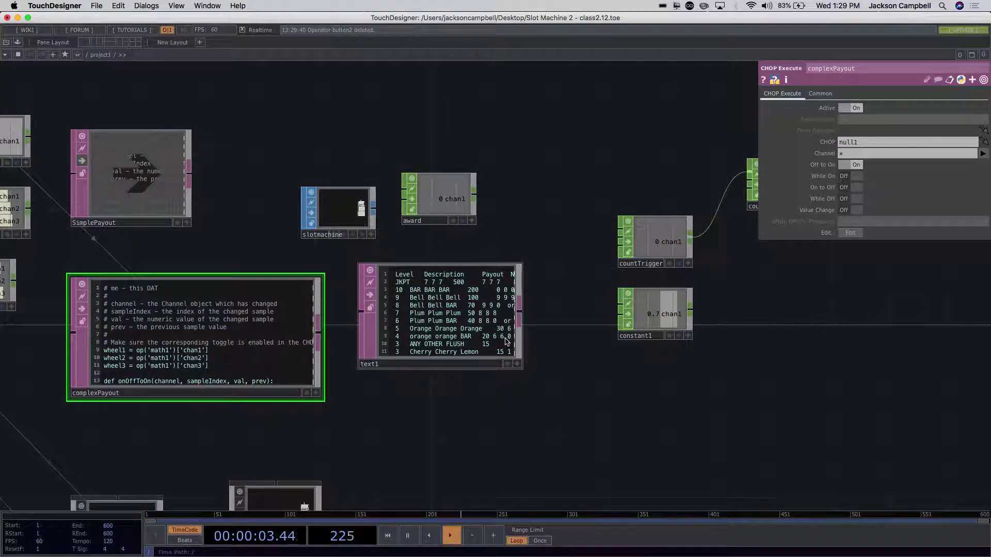
left_click_drag(445, 322, 445, 351)
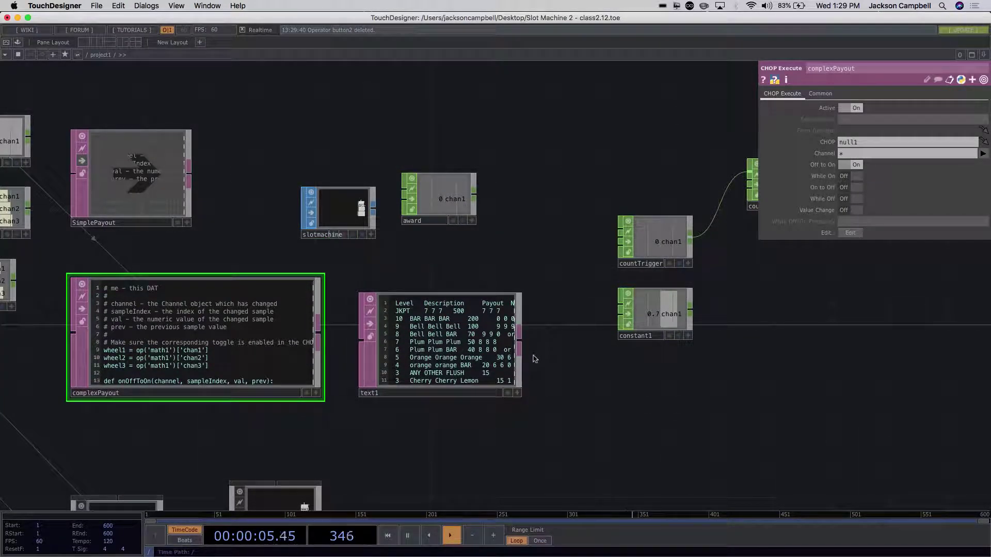
- Undo the moves of text1 and complexPayout and the deletion of button2, and delete button2 again
key("super+z")
key("super+z")
key("super+z")
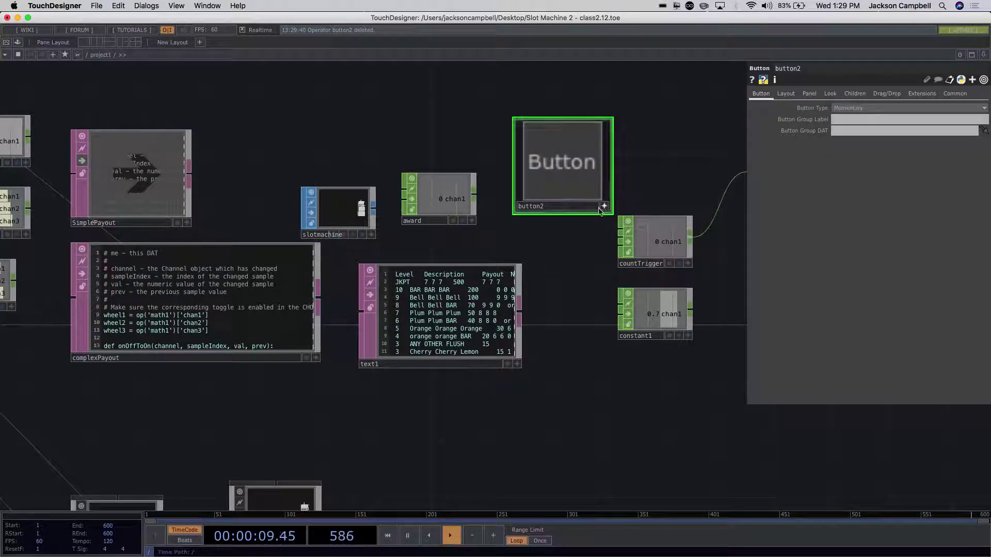
left_click(573, 173)
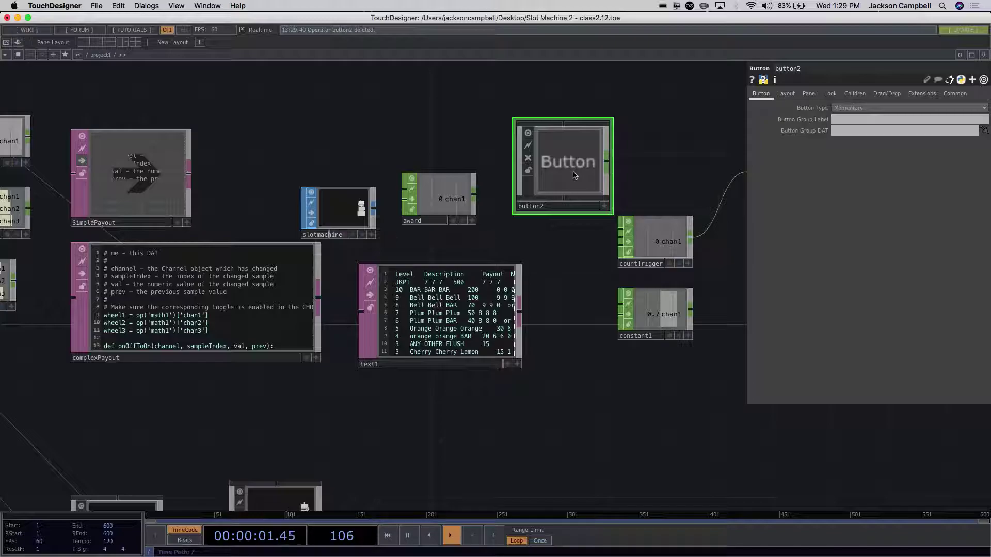
key("Delete")
- Move the award CHOP higher in the network, above and clear of the slotmachine component
key("Tab")
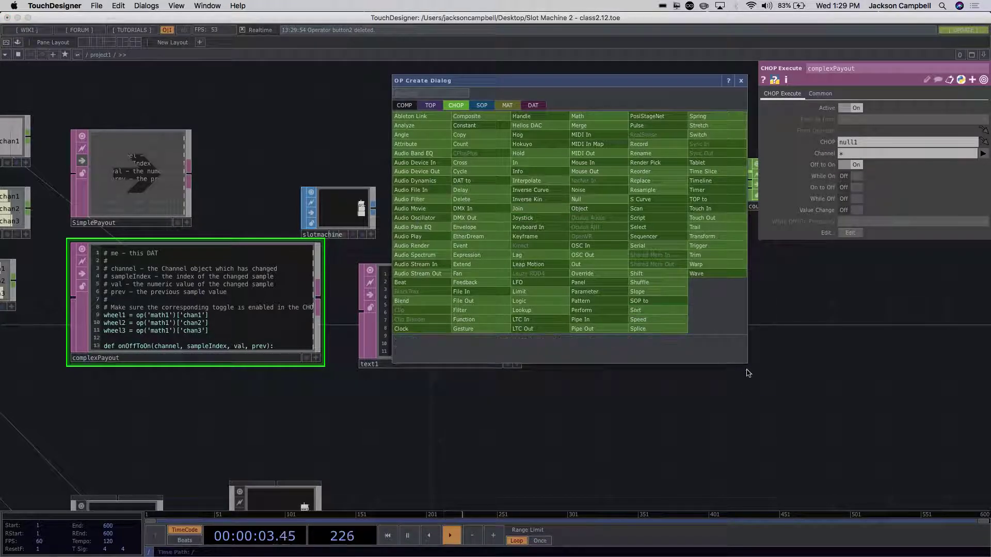
left_click(759, 379)
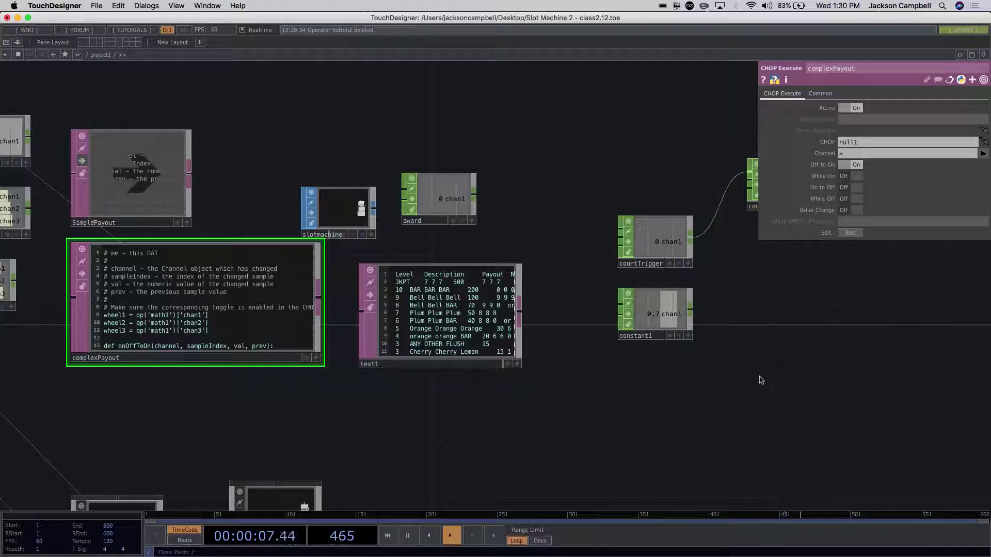
left_click_drag(453, 195, 452, 137)
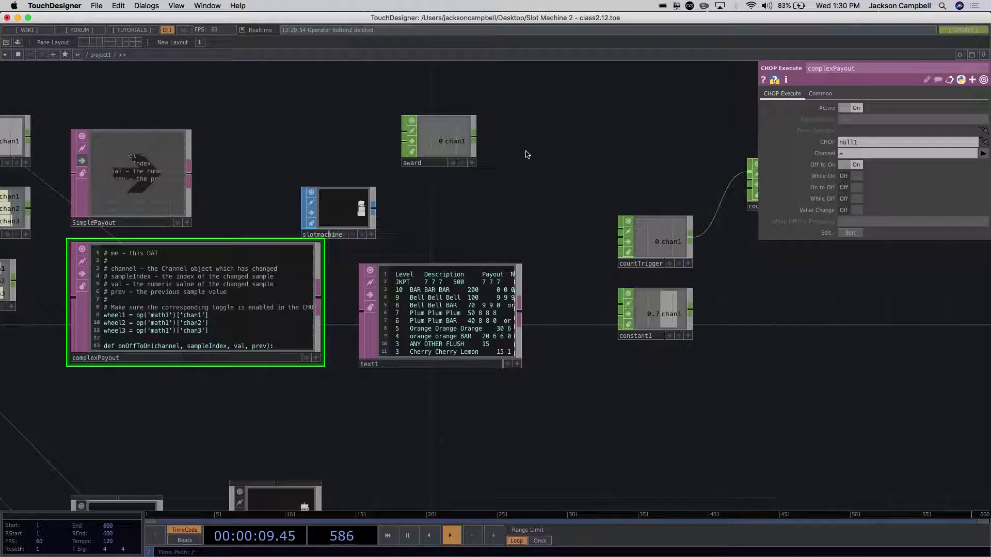
- Attach a CHOP Execute DAT to the award CHOP's output and place it just below and beside award
right_click(476, 142)
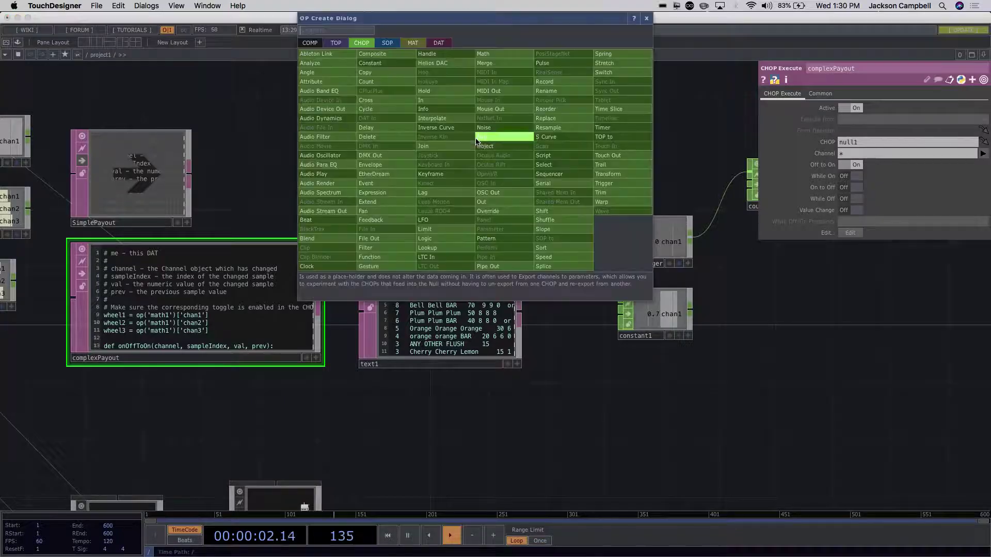
left_click(447, 46)
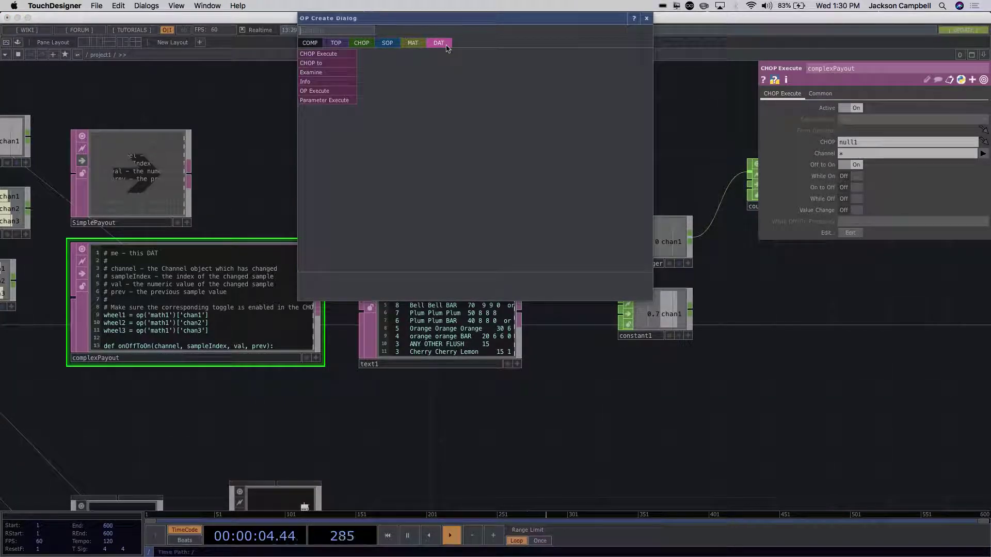
left_click(318, 54)
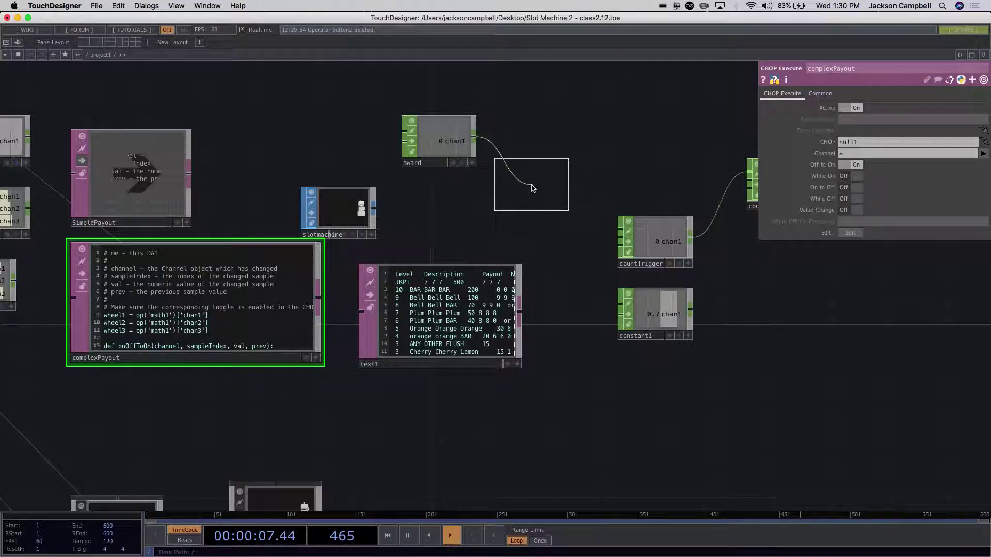
left_click(532, 187)
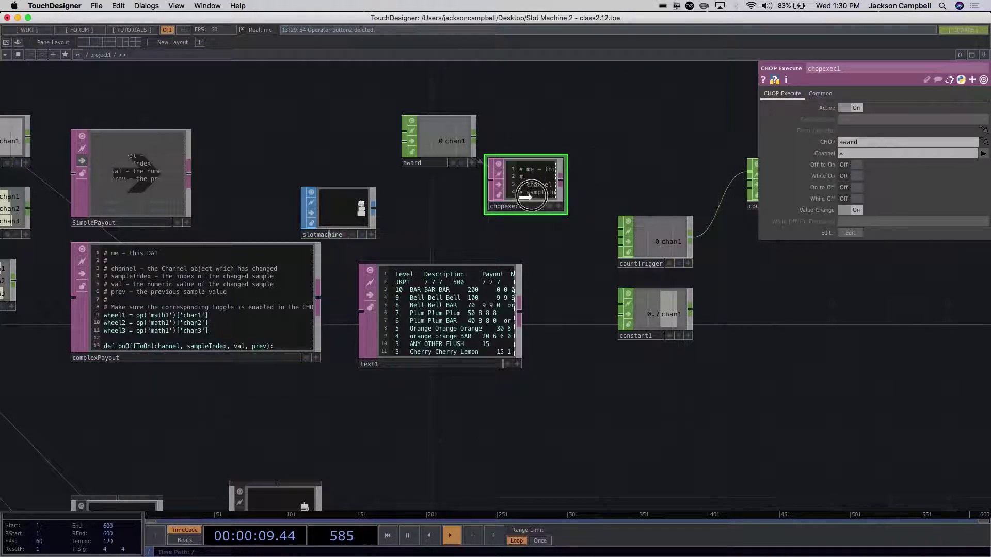
left_click_drag(532, 188, 532, 203)
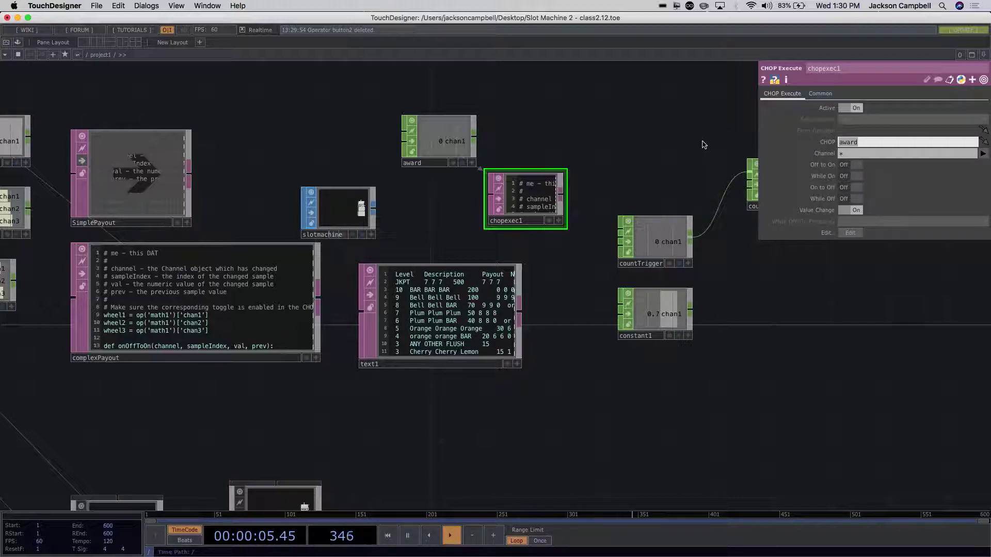
- Make the chopexec1 script editable and insert an empty line under its onValueChange function definition
scroll(621, 193, "up", 3)
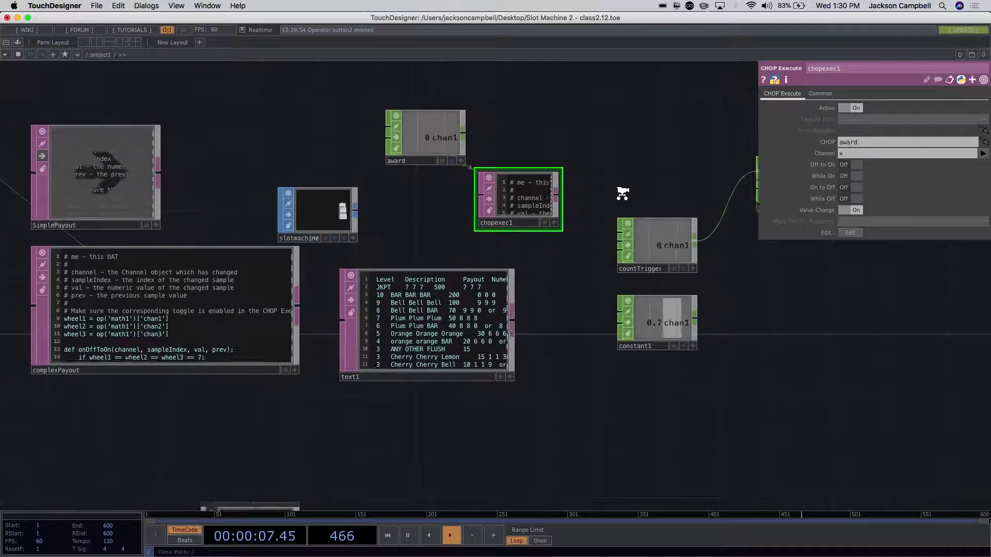
scroll(574, 221, "up", 1)
scroll(573, 220, "up", 2)
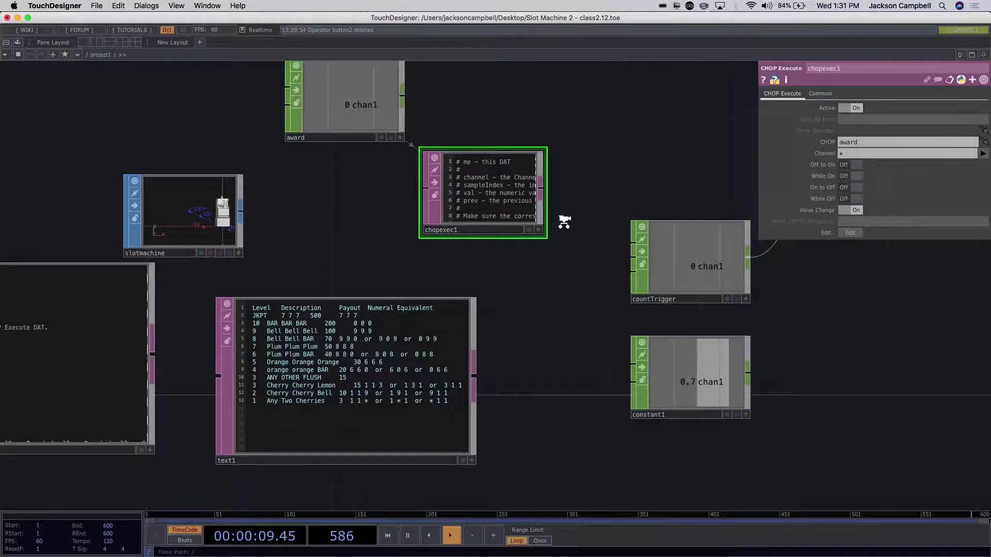
scroll(563, 222, "up", 3)
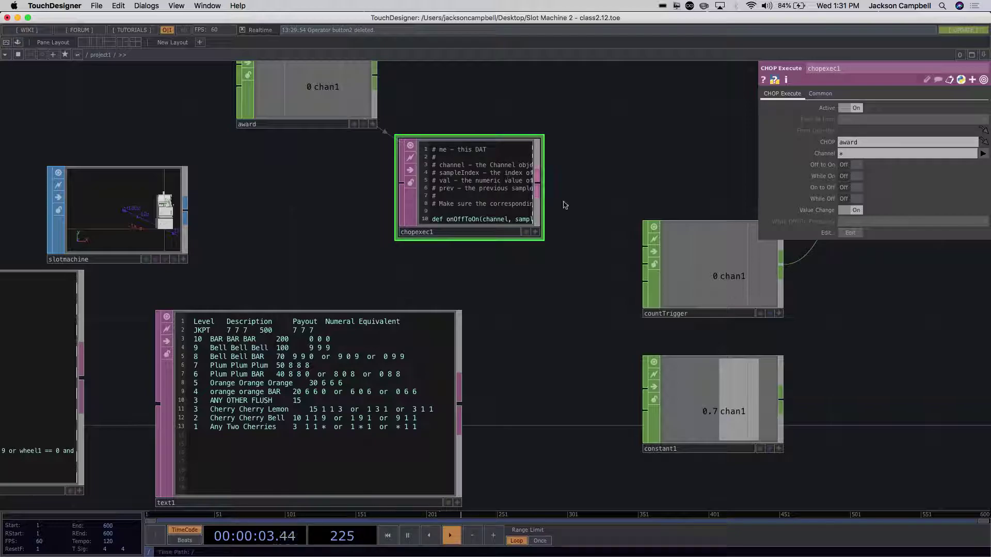
scroll(576, 207, "up", 4)
scroll(590, 243, "up", 5)
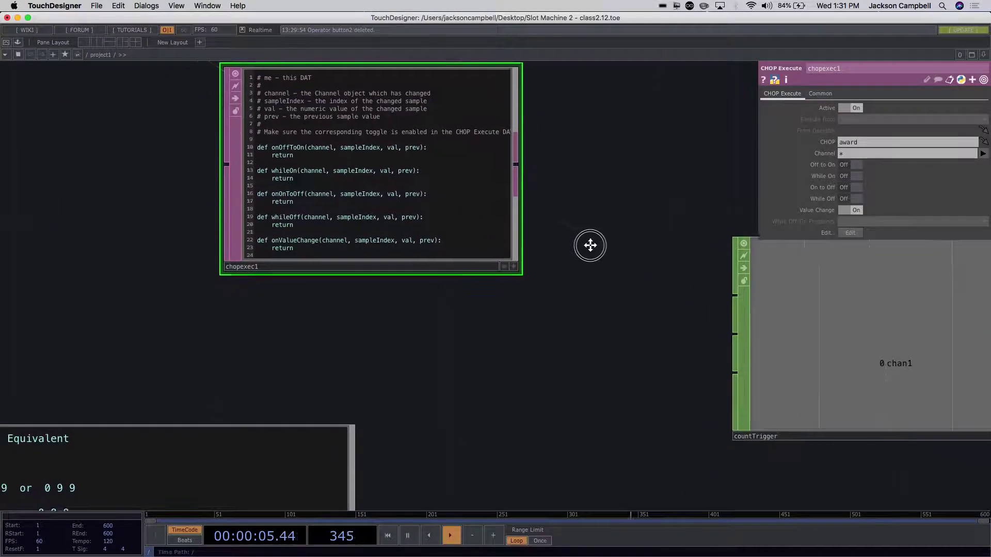
scroll(615, 264, "up", 2)
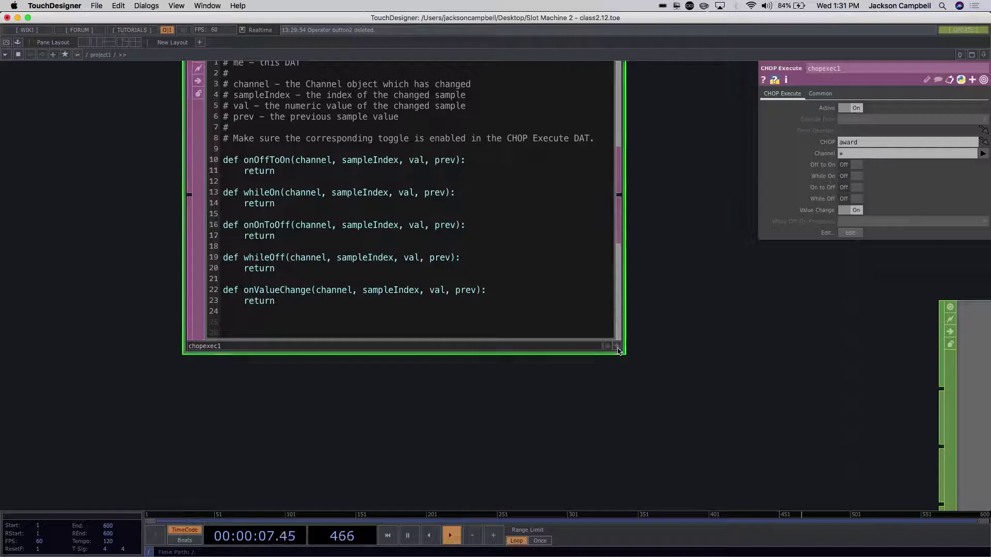
left_click(474, 289)
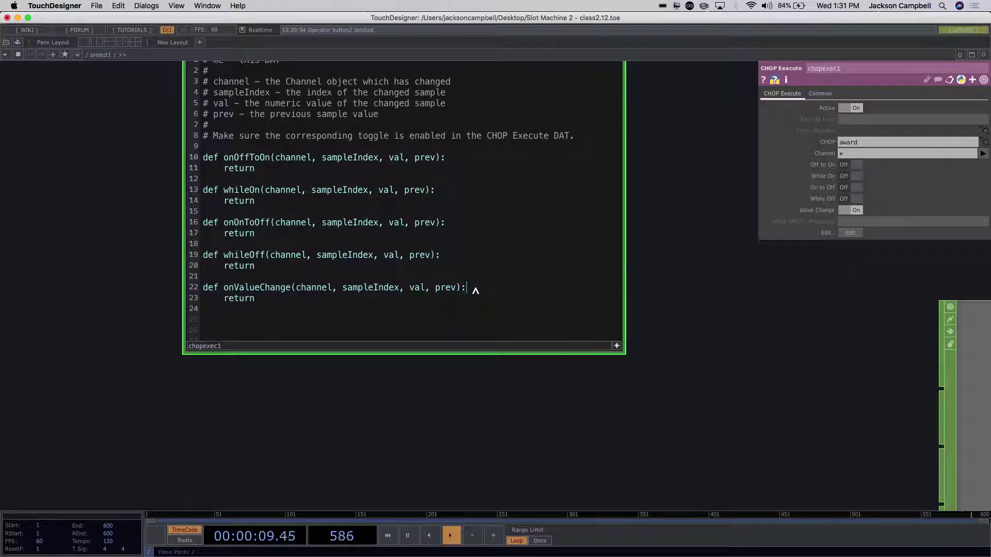
key("Return")
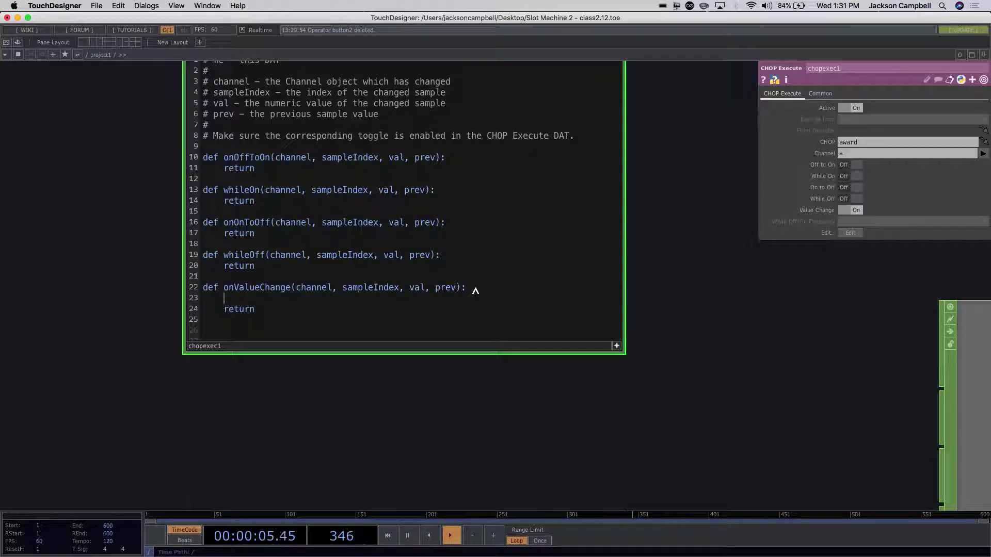
- Place countTrigger beside award, above chopexec1, and enlarge the chopexec1 node so its script fits down to onValueChange
scroll(671, 339, "down", 5)
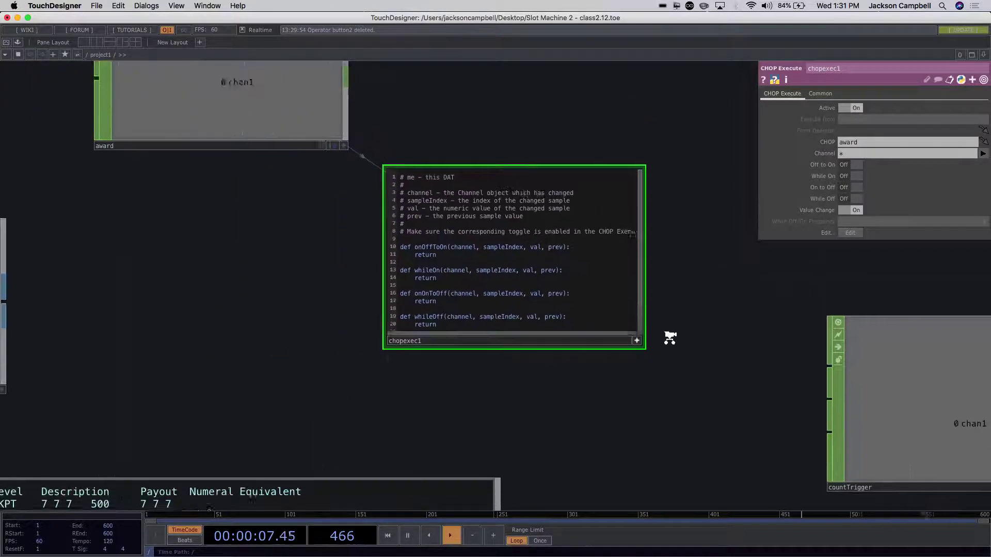
scroll(671, 341, "down", 1)
left_click_drag(665, 336, 637, 401)
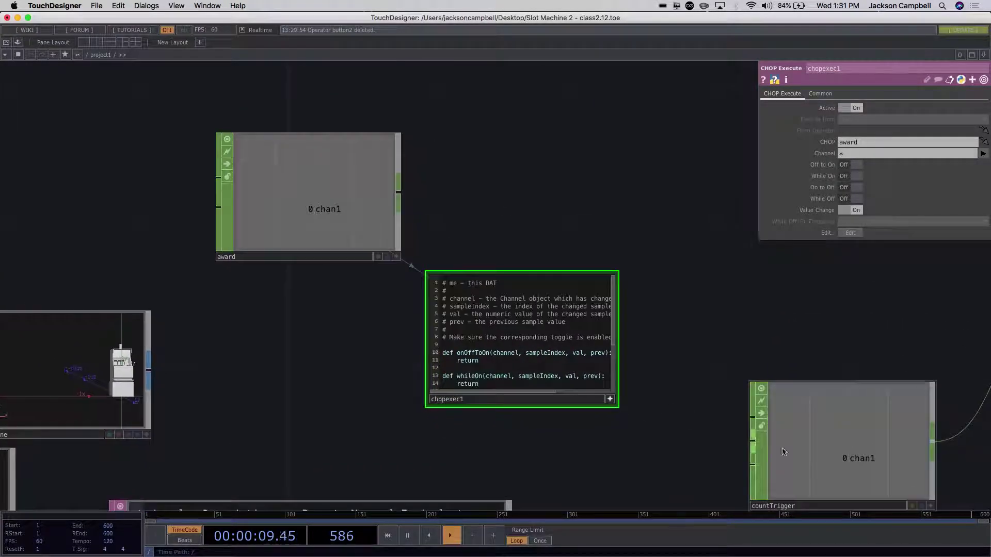
left_click_drag(789, 430, 537, 167)
scroll(661, 330, "up", 2)
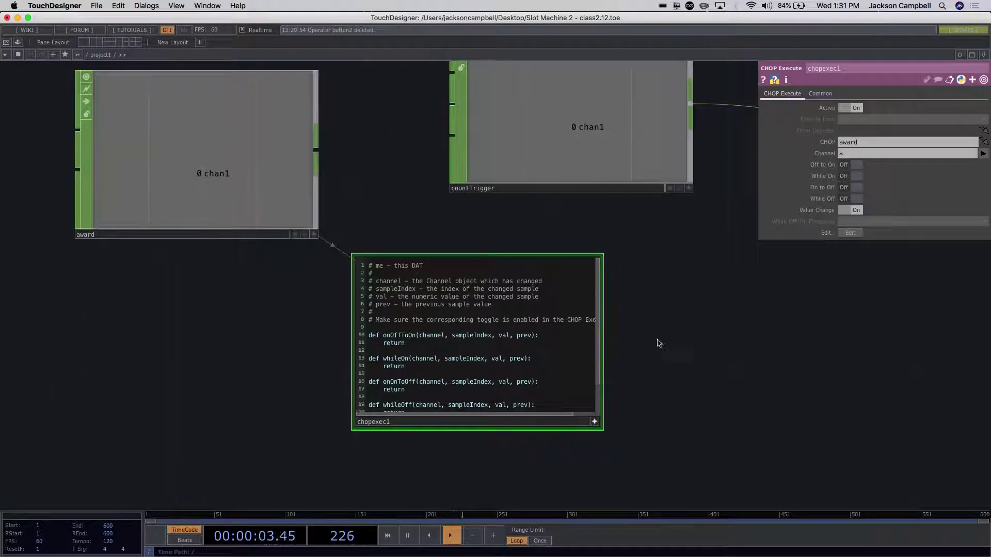
left_click_drag(601, 431, 613, 497)
- Add the condition if op('award')['chan1'] > 0: to chopexec1's onValueChange function
left_click(563, 430)
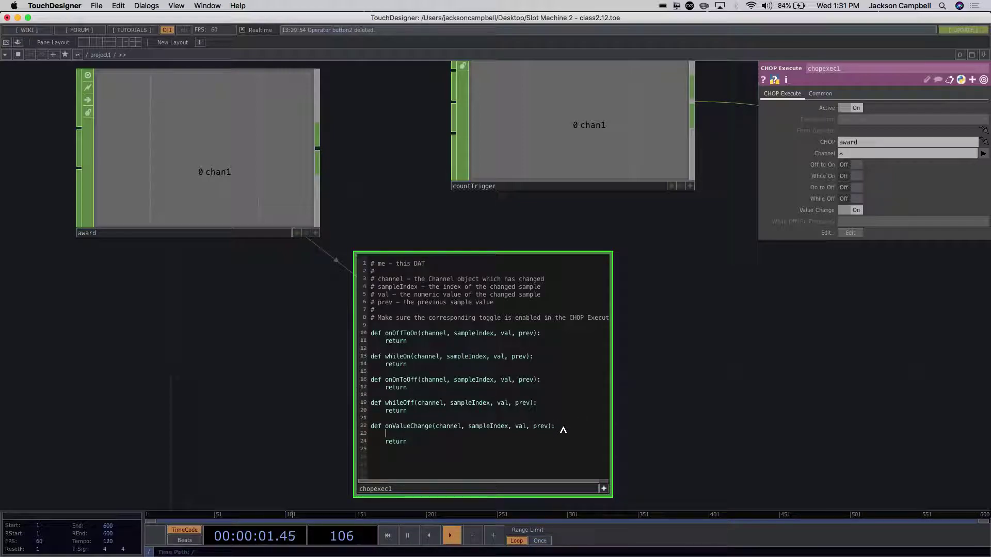
type("if")
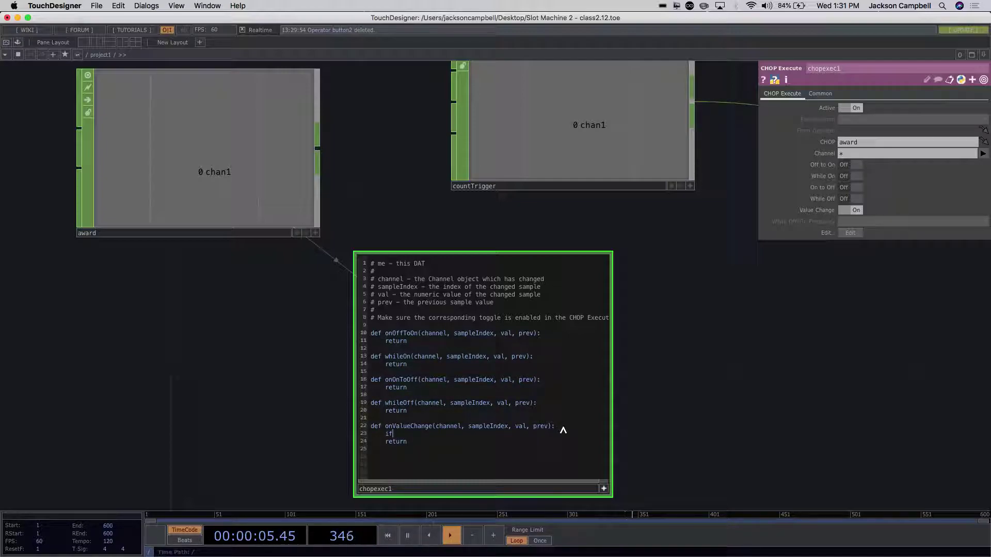
type(" op('awar")
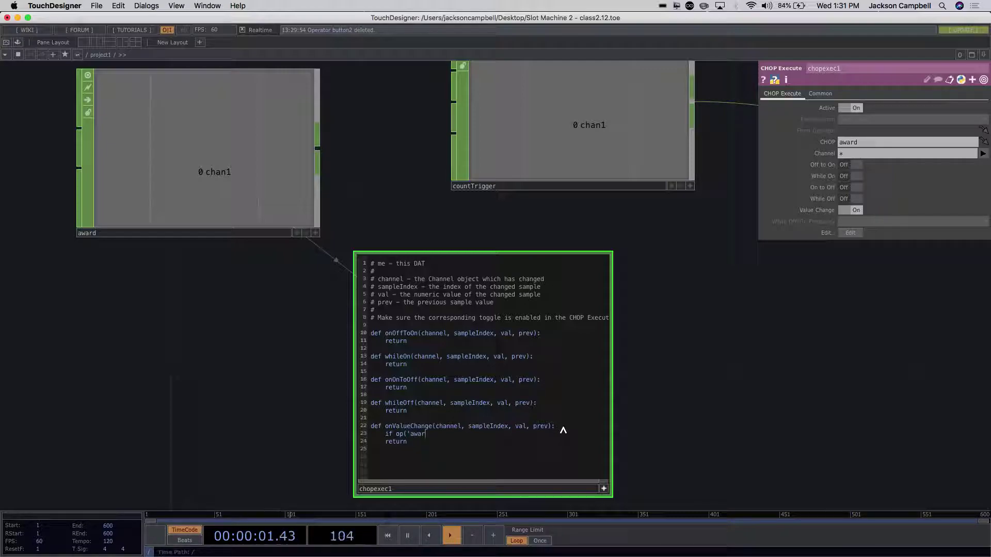
type("d')")
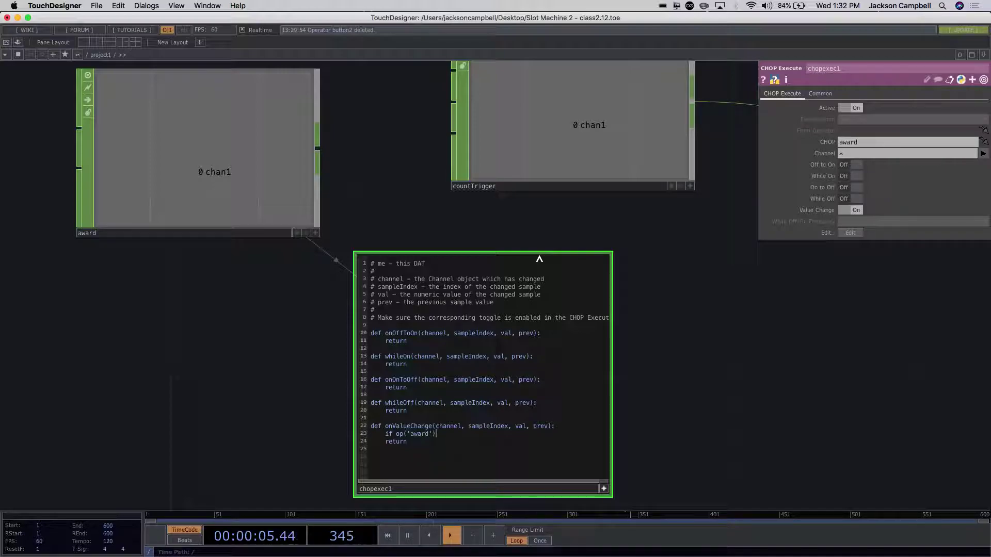
type("['chan1'")
type("> 0:")
key("Return")
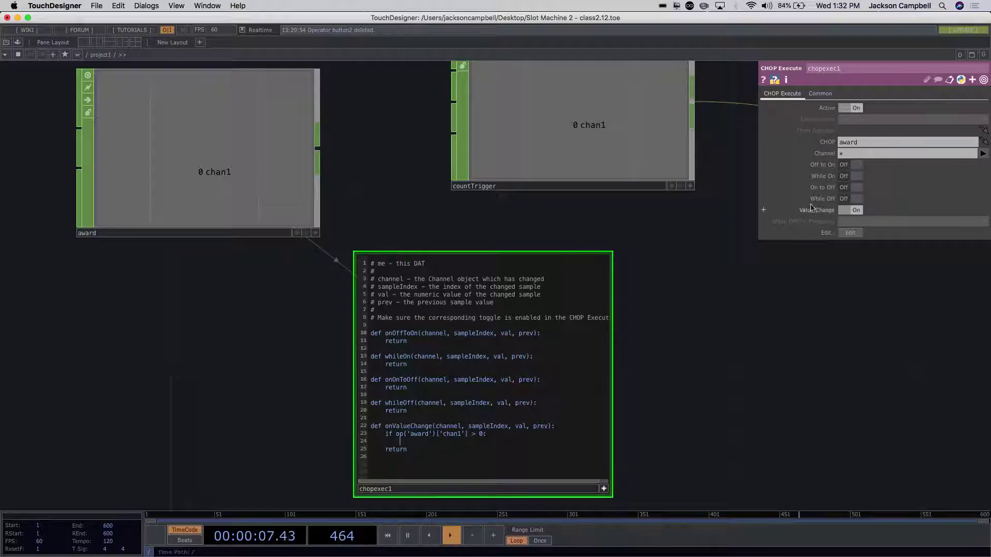
- Toggle countTrigger's Play on and off again, and expand that parameter to examine its scripting name
left_click(611, 144)
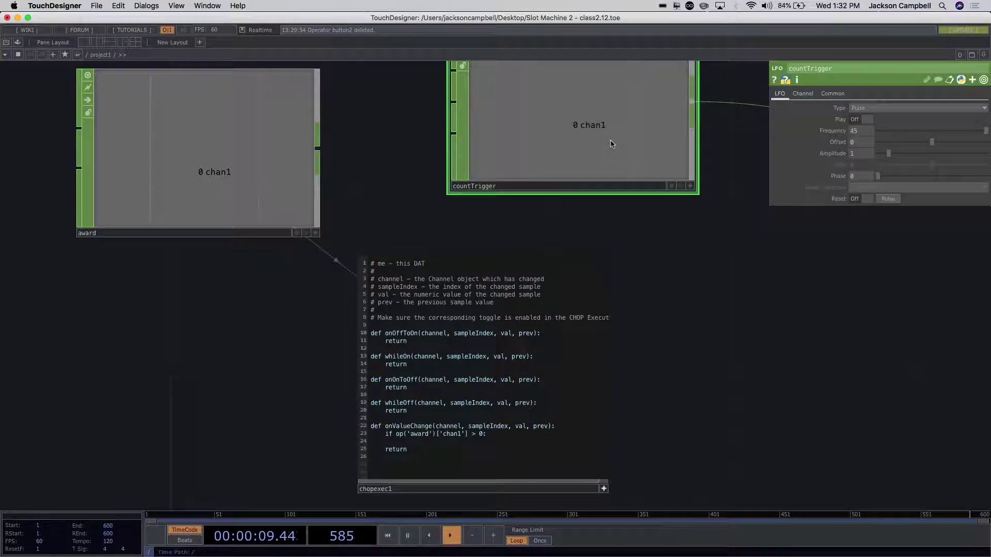
left_click(855, 122)
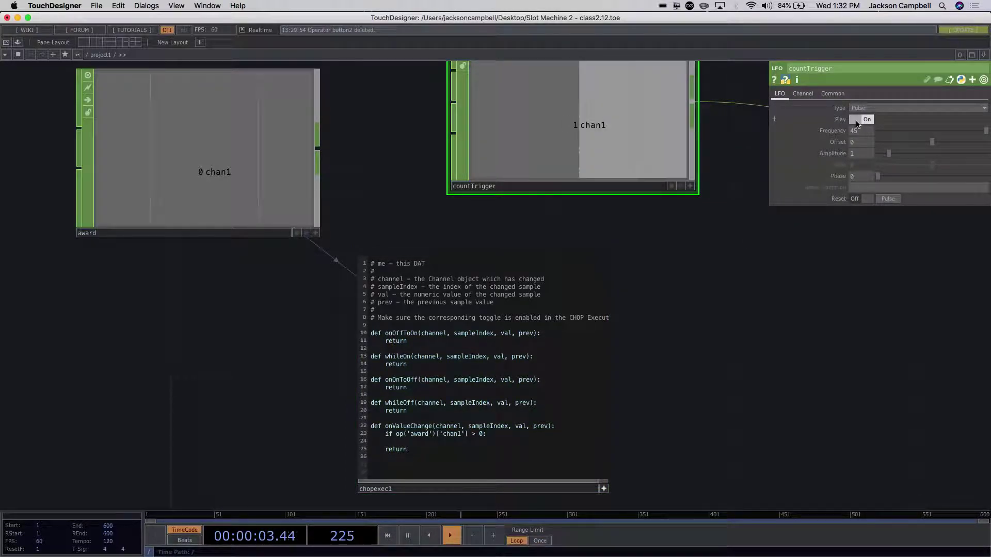
left_click(855, 122)
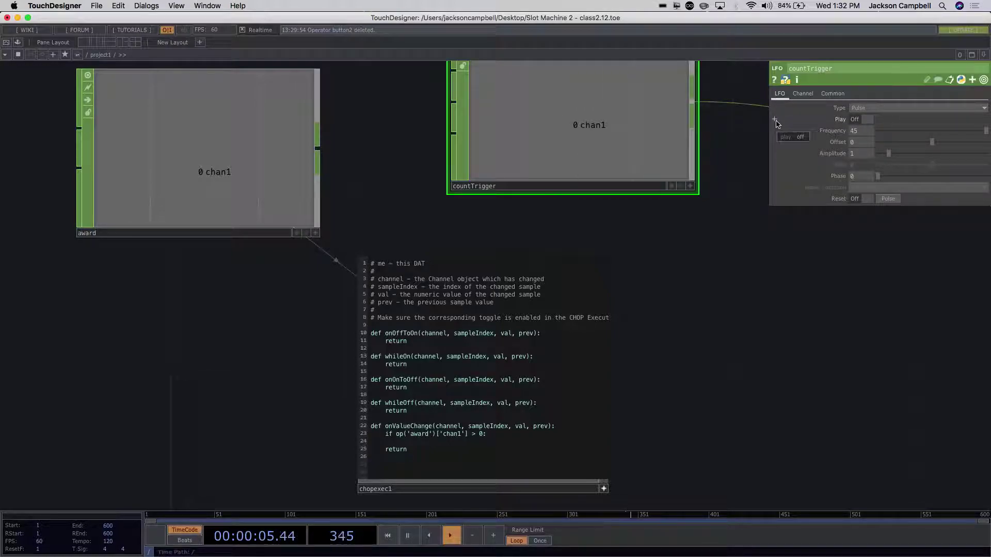
left_click(775, 120)
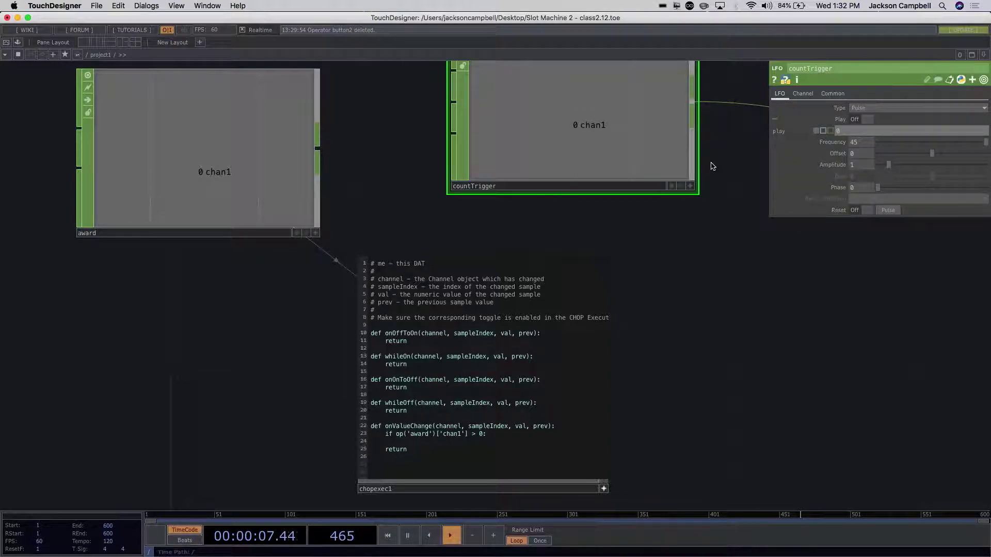
- Under the award condition in chopexec1, add the line op('countTrigger').par.play = 1
left_click(407, 441)
type("op")
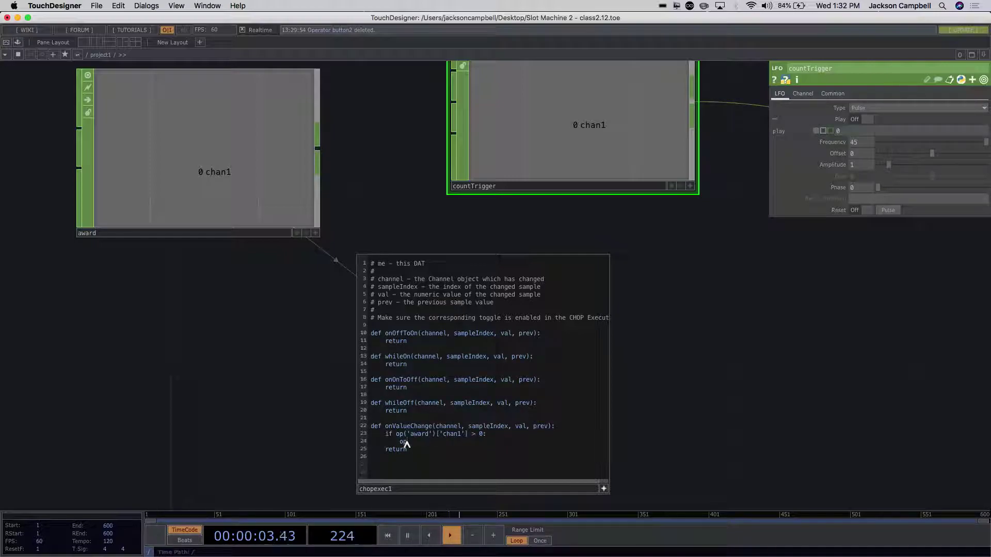
type("('countTrigger').par.play = 1")
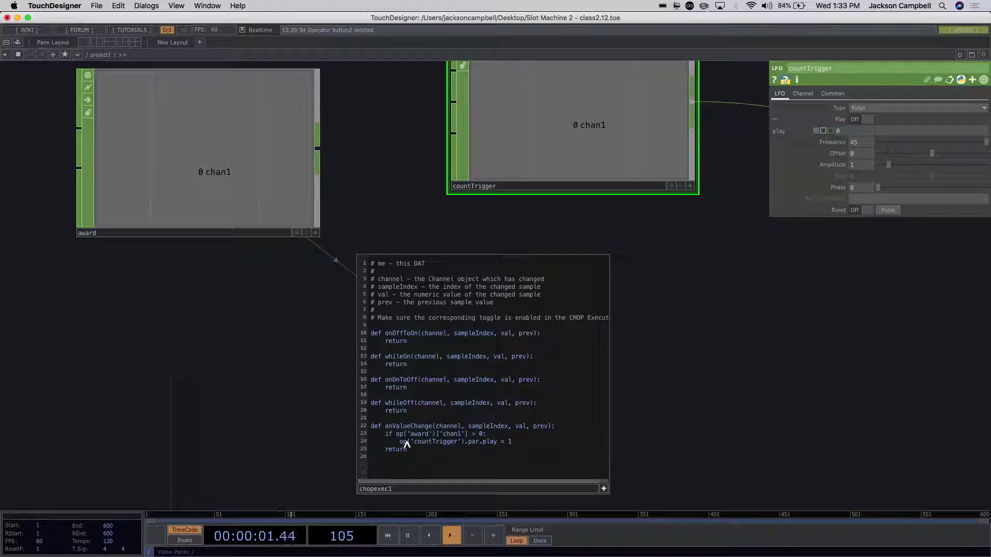
- Move countTrigger back beside count1, above constant1
scroll(668, 428, "down", 1)
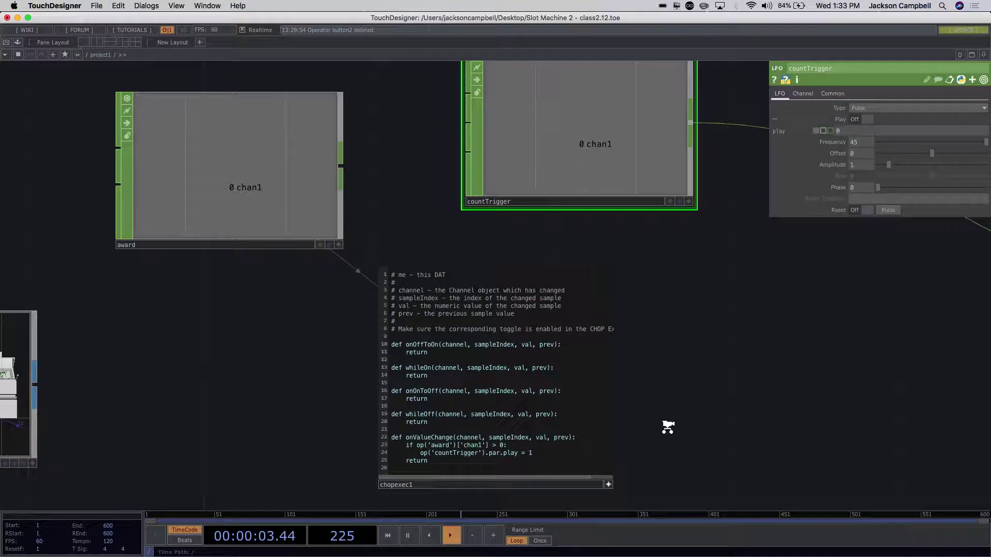
scroll(668, 427, "down", 4)
left_click_drag(664, 373, 566, 307)
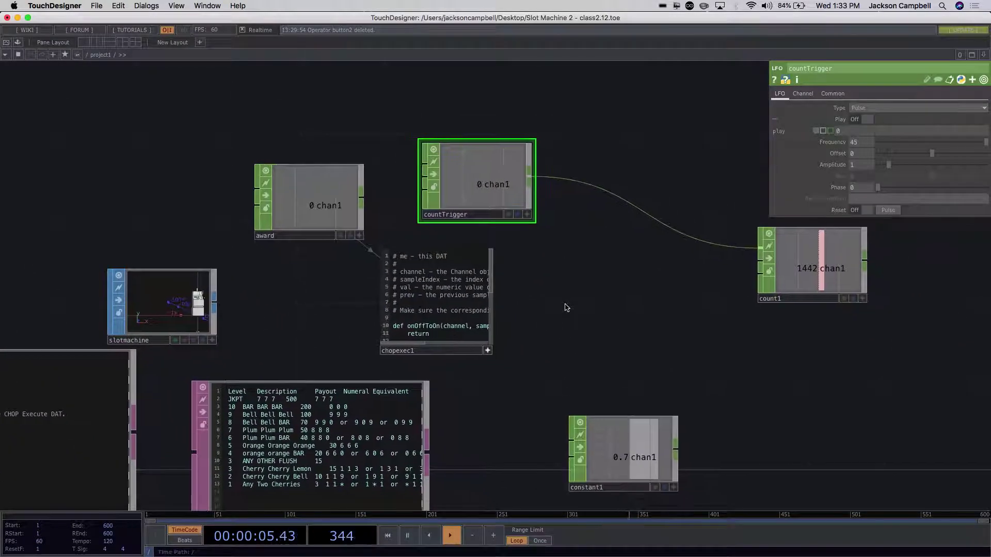
left_click_drag(490, 171, 635, 254)
- Set the award CHOP's chan1 value to 100 and inspect countTrigger's Play parameter to test the script
left_click(309, 198)
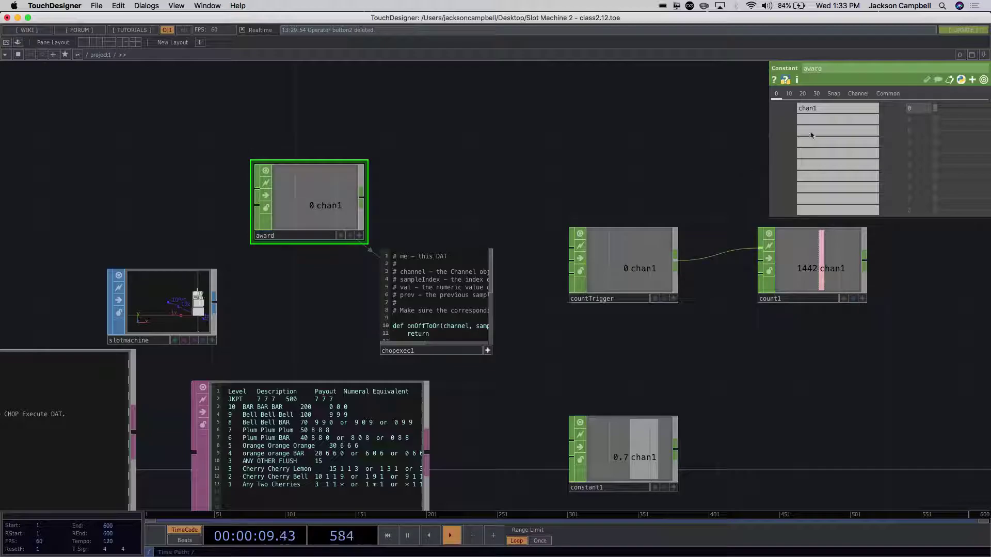
left_click(908, 108)
type("100")
key("Return")
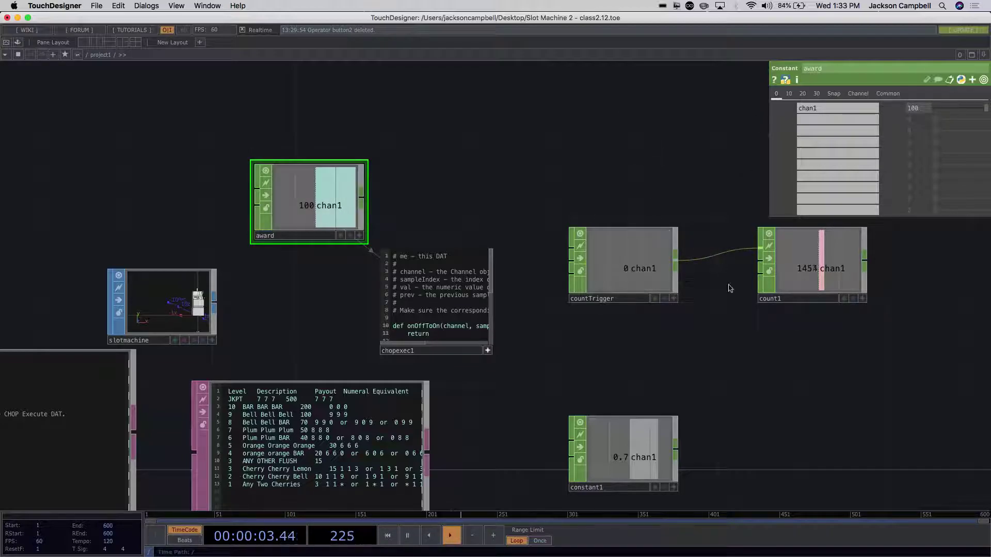
left_click_drag(800, 347, 676, 358)
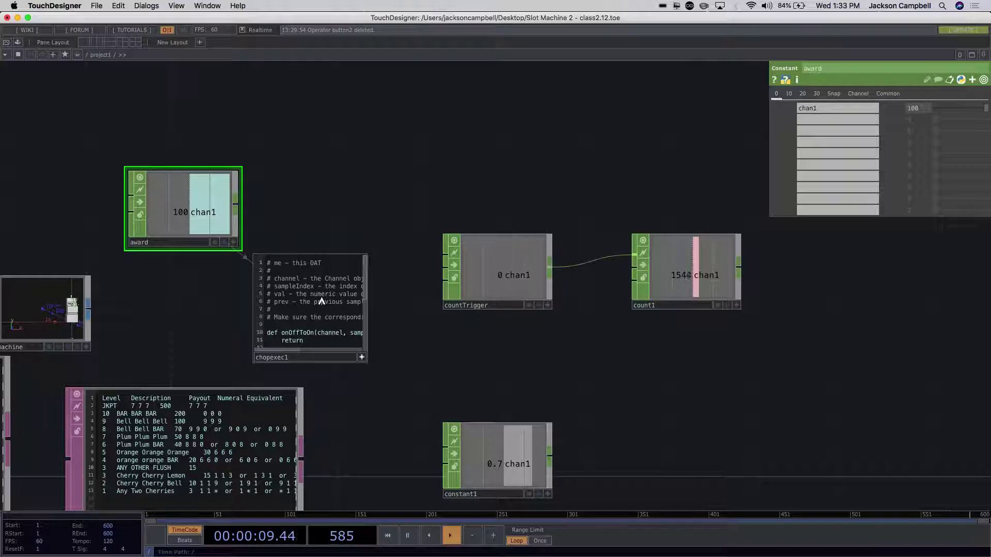
left_click(503, 268)
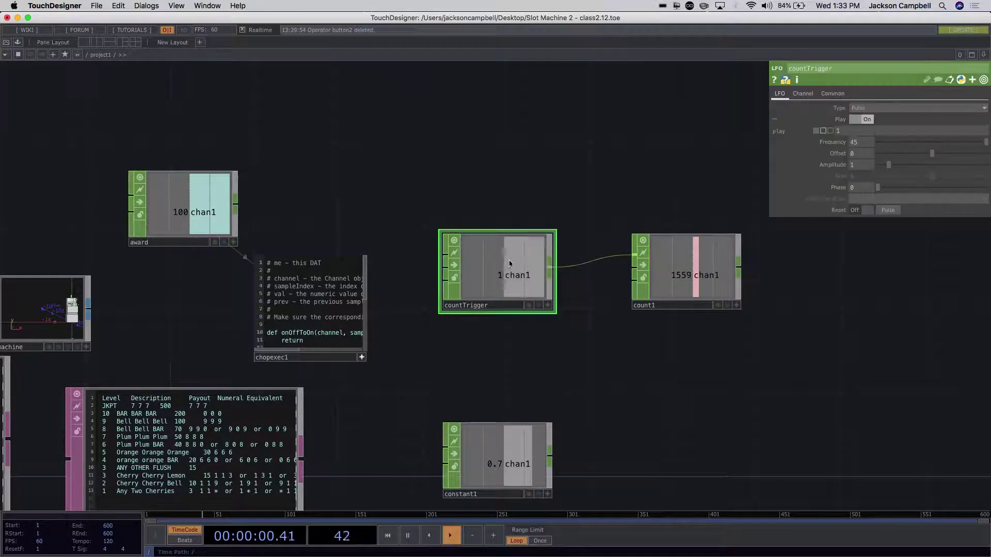
- Turn off countTrigger's Play and move count1 closer to it
left_click(857, 121)
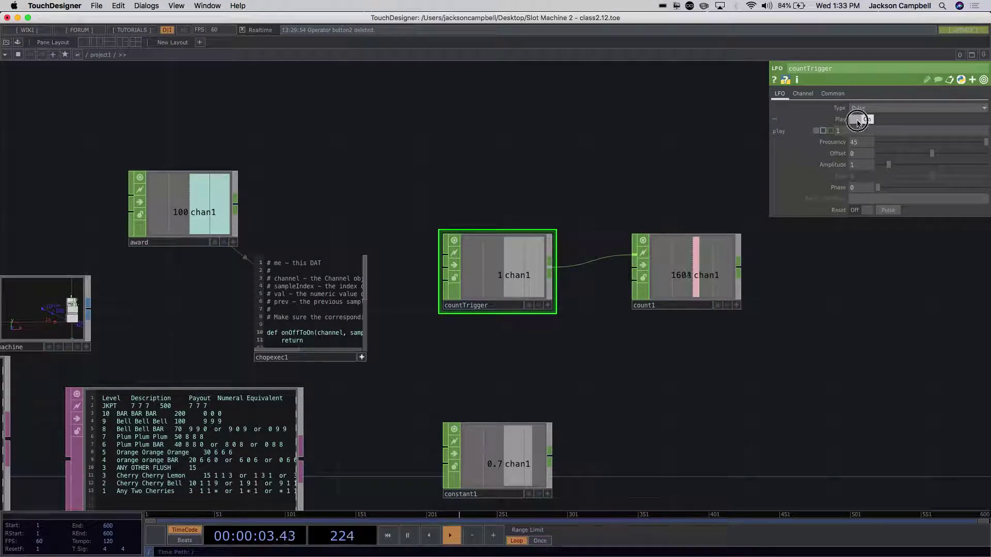
left_click_drag(818, 340, 740, 340)
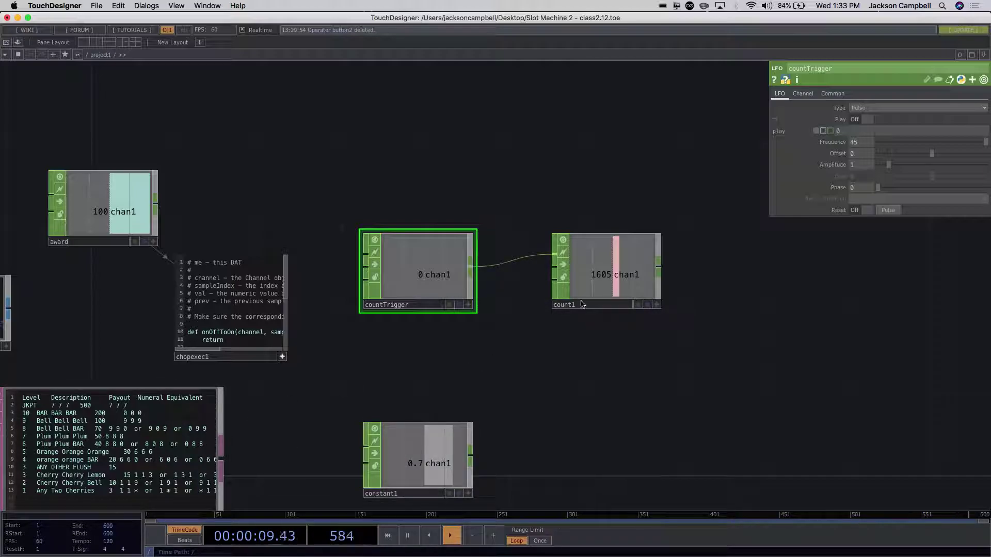
left_click_drag(593, 303, 574, 303)
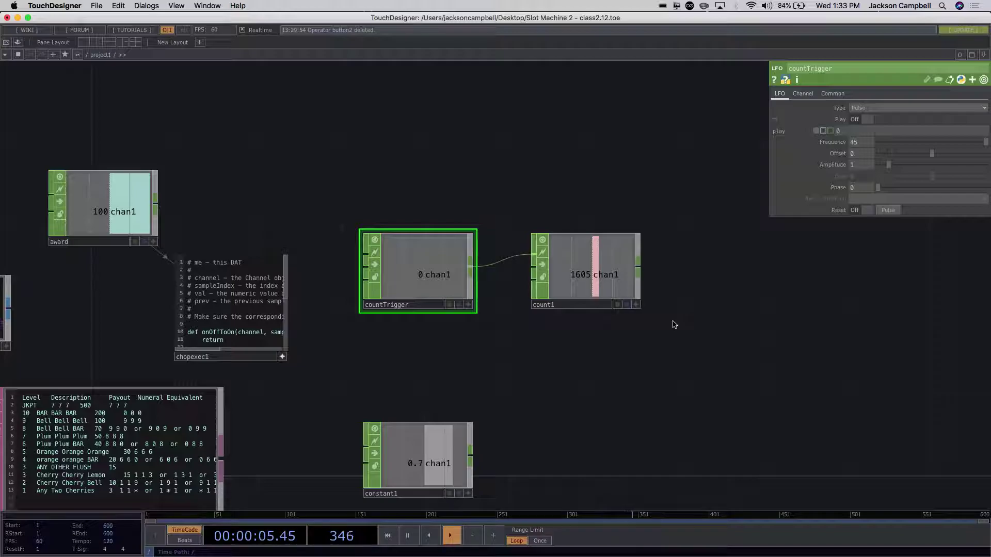
- Reset the count1 CHOP and attach a CHOP Execute DAT to its output, placed beside it
left_click(591, 278)
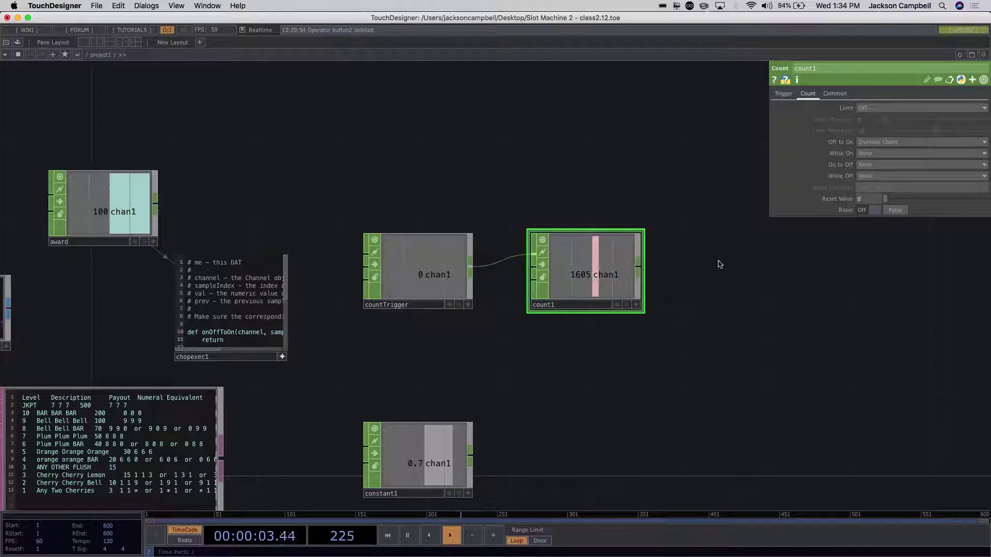
left_click(893, 210)
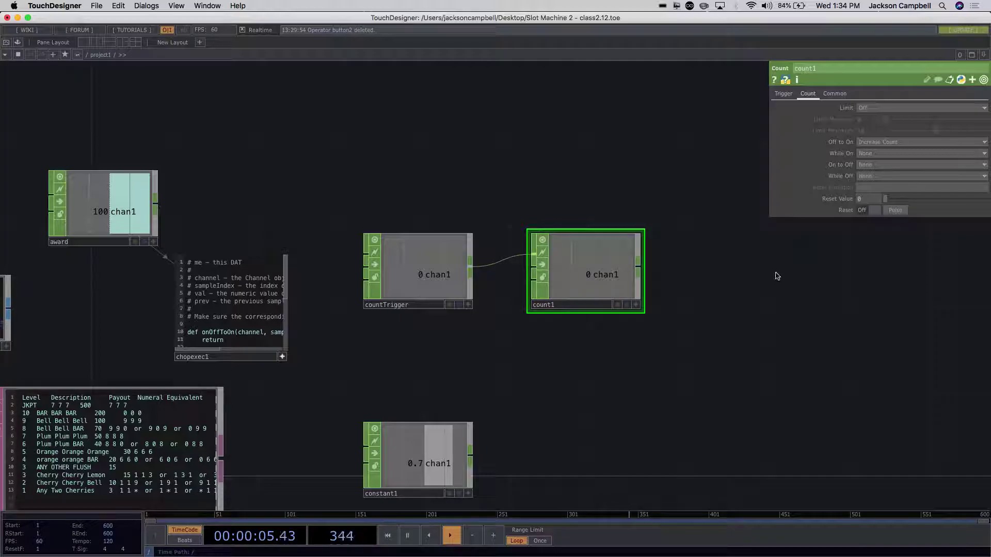
right_click(640, 273)
left_click(609, 157)
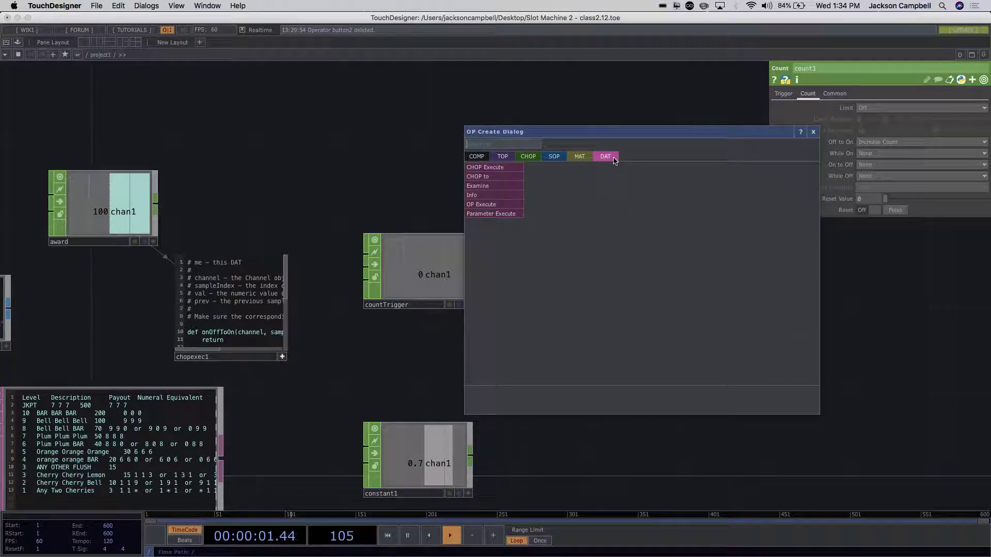
left_click(485, 168)
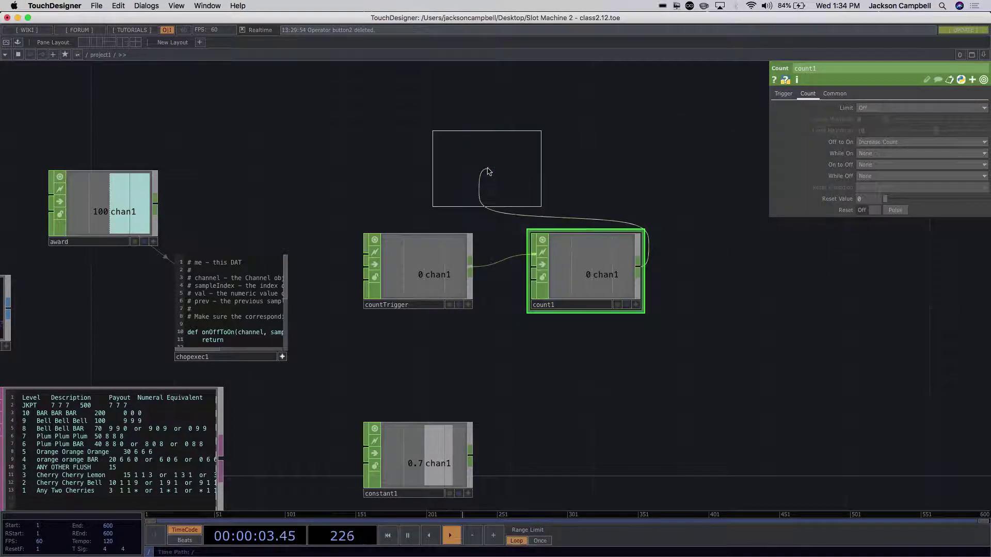
left_click(721, 319)
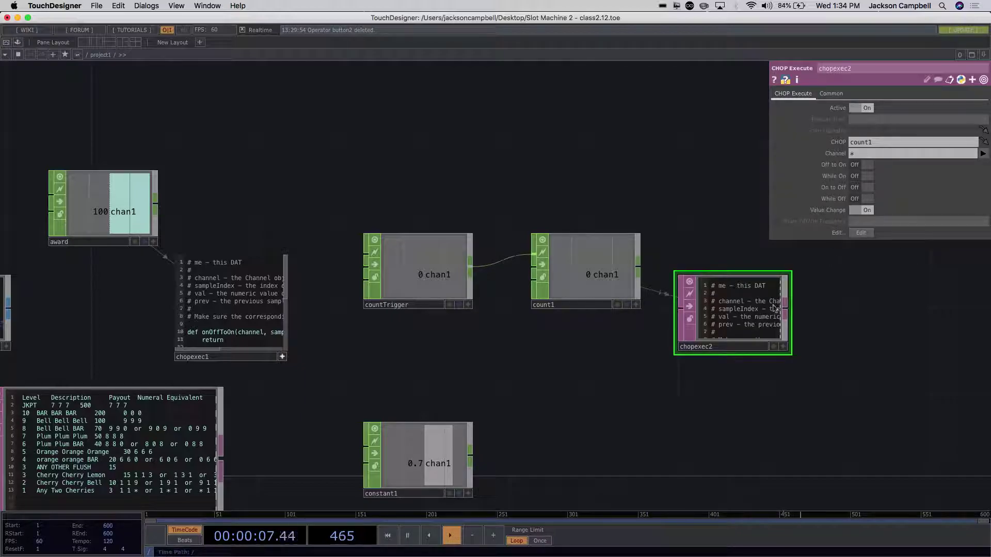
- Enlarge chopexec2 below count1 so its code lines are readable, and make its script editable
scroll(774, 308, "down", 1)
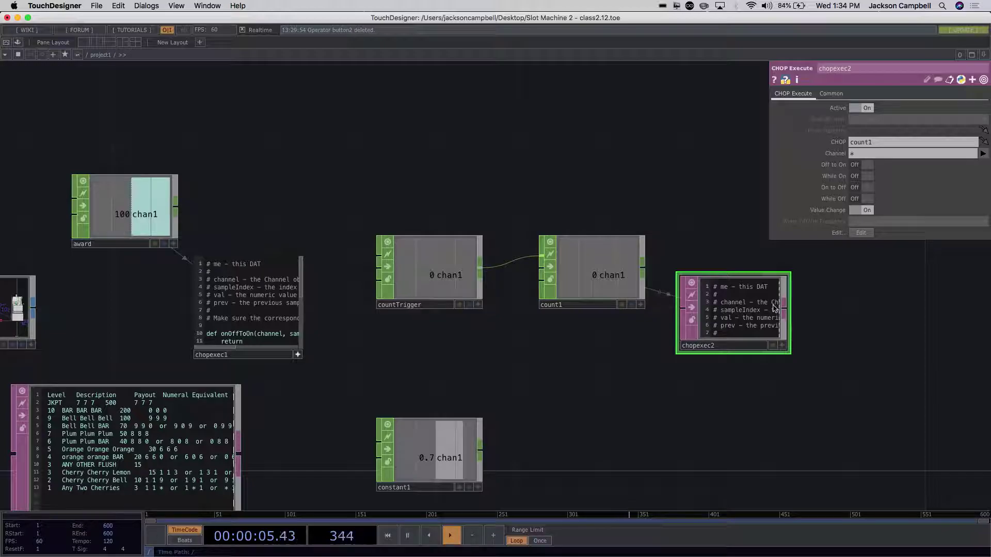
left_click_drag(790, 354, 969, 444)
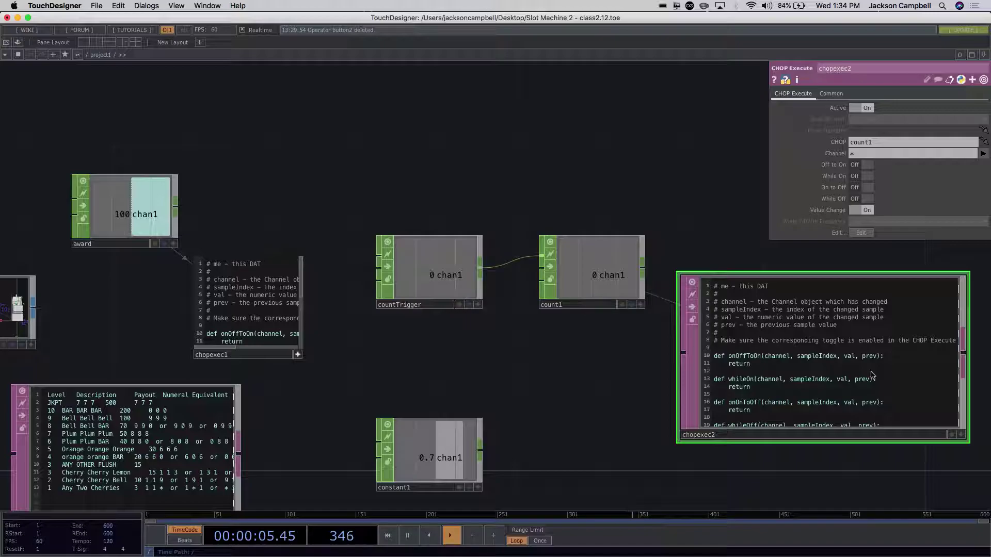
left_click_drag(869, 376, 820, 397)
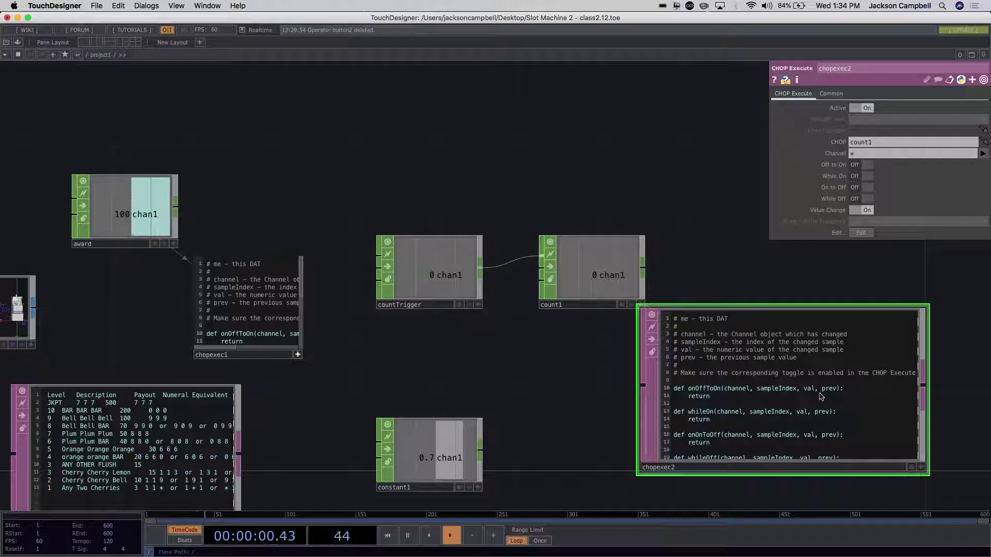
left_click(920, 467)
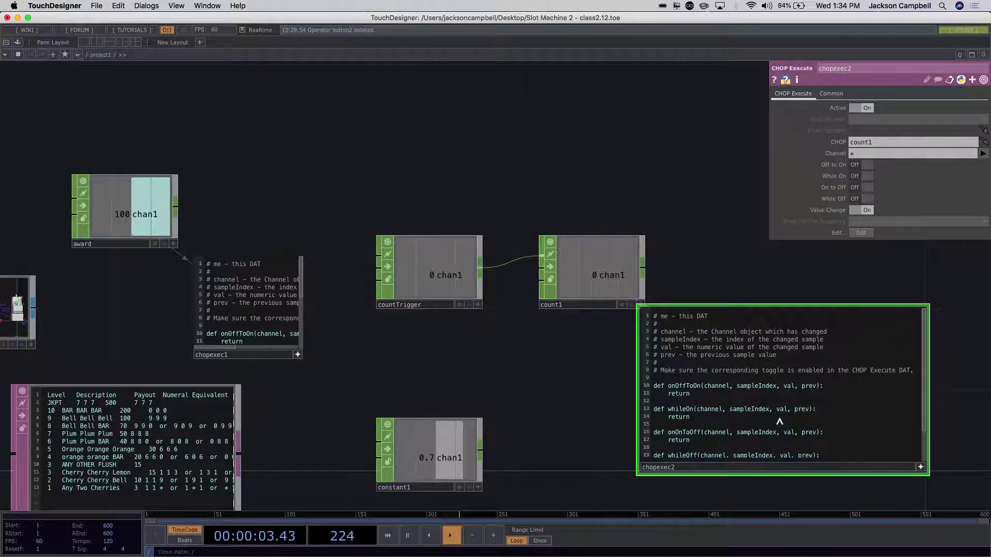
- Above onOffToOn in chopexec2, add the lines count = op('count1')['chan1'] and award = op('award')['chan1']
type("count")
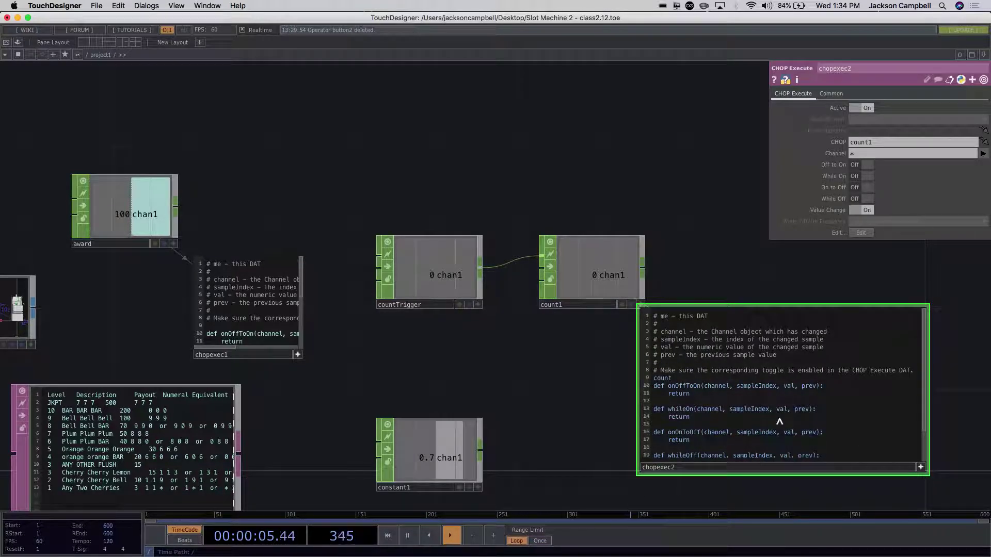
type(" = op('count1')['chan1")
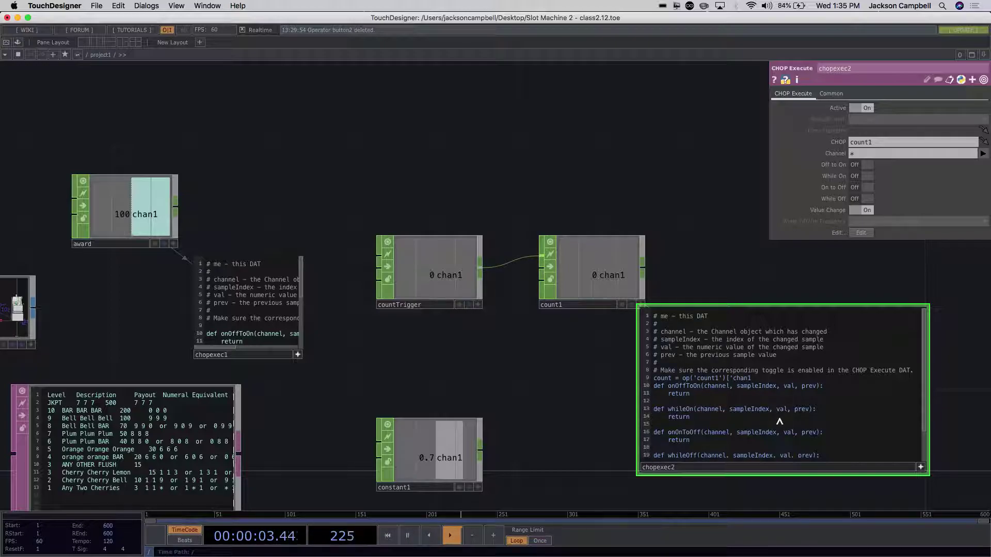
type("']")
key("Return")
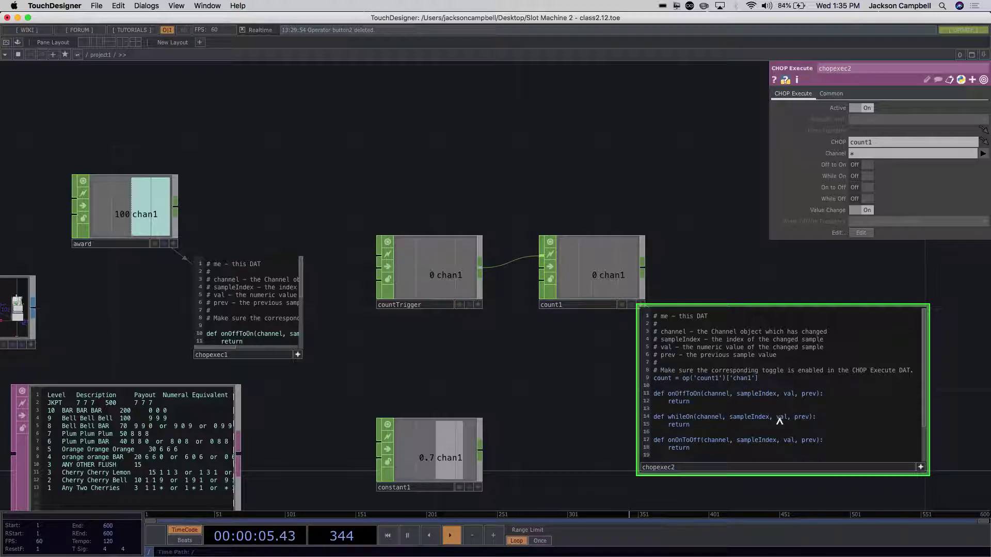
type("award = op('award')['chan1'")
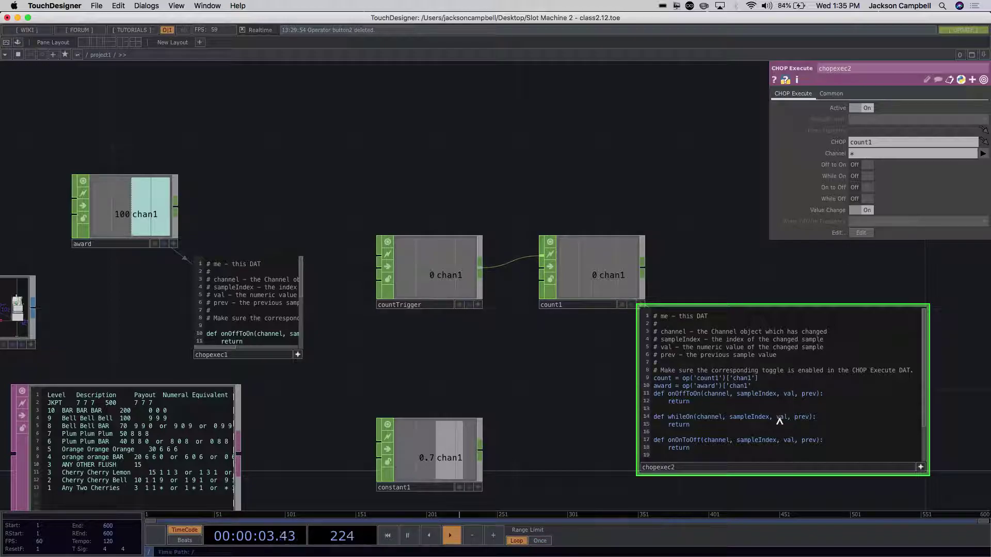
type("]")
key("Return")
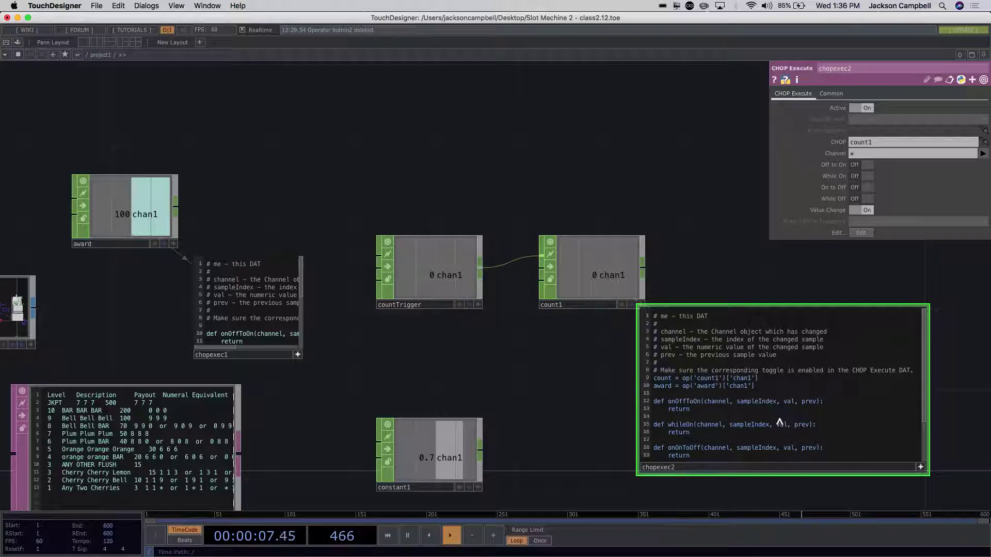
- Below the award variable in chopexec2, add the line bank = op('bank')['chan1']
type("bank = ")
type("0")
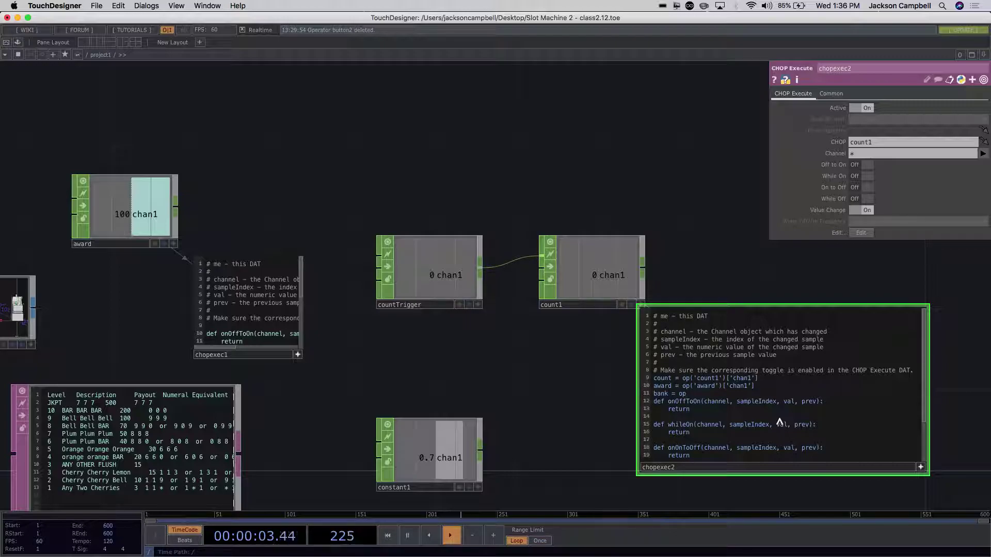
type("'bank')")
type("['chan1'")
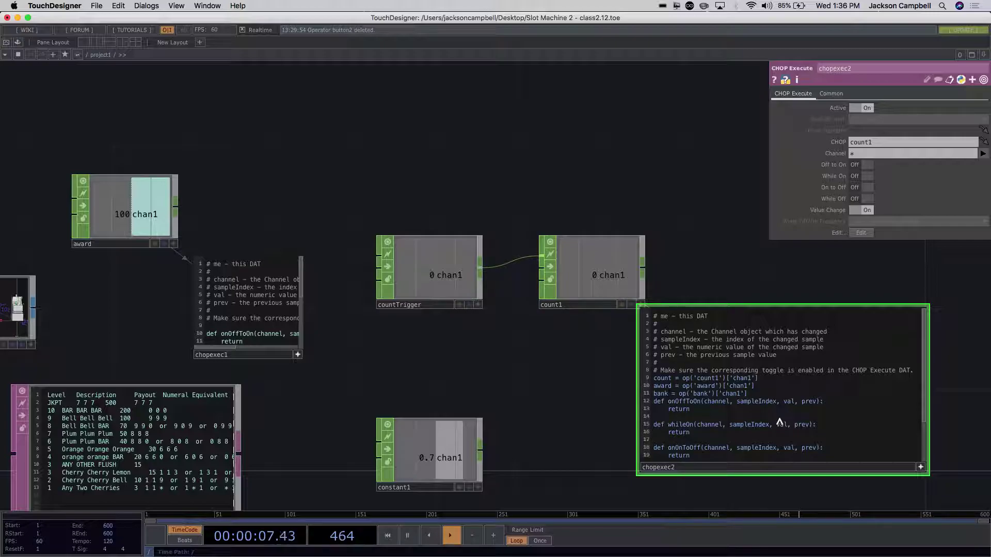
type("]")
key("Return")
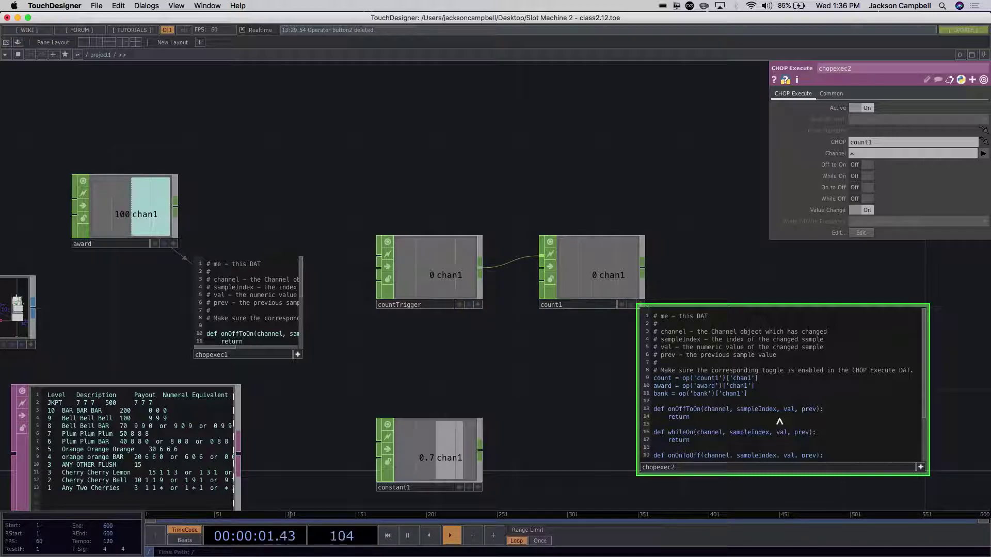
- Below the bank variable in chopexec2, add the line curCount = op('curCount')['chan1']
type("urC")
type("ount = ")
type("0")
type("p")
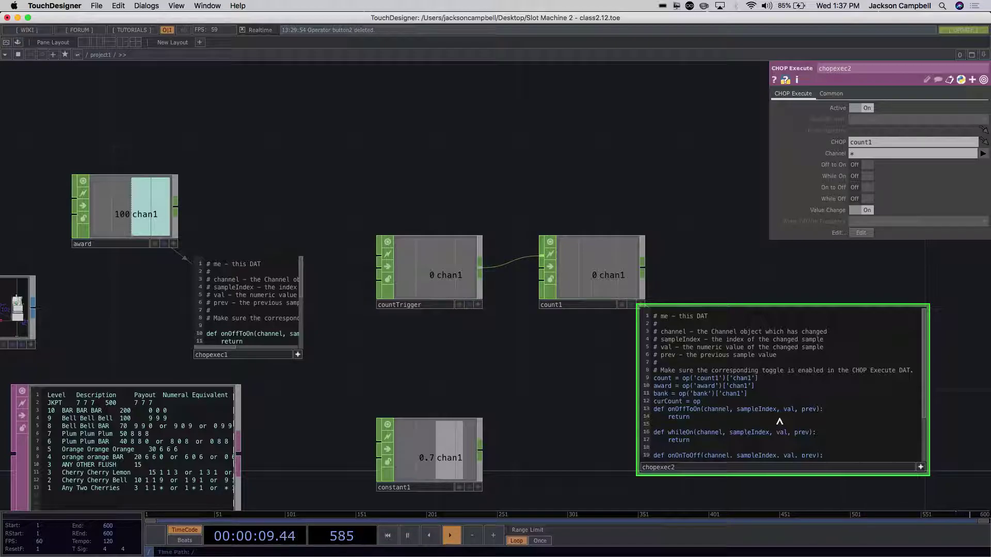
type("('curCount')['chan1'")
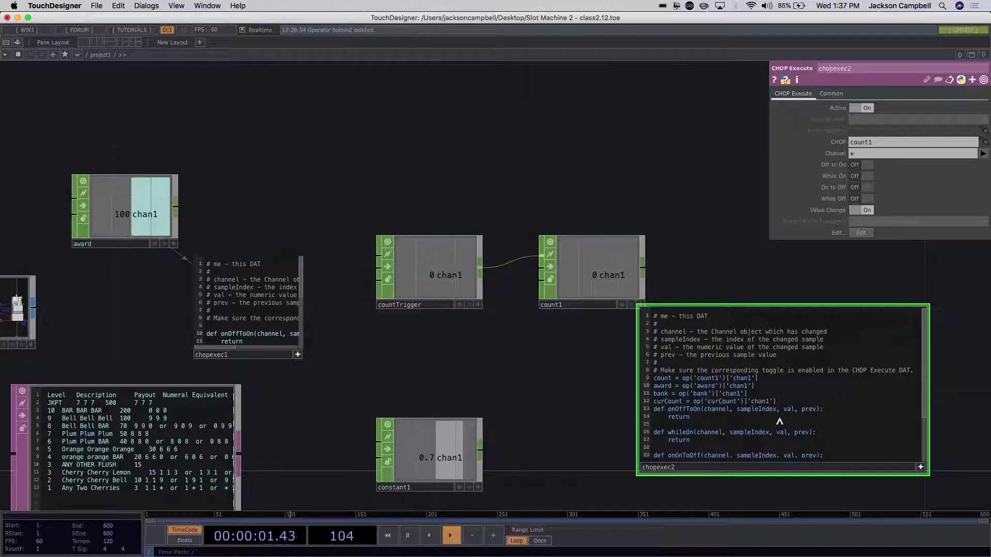
key("Return")
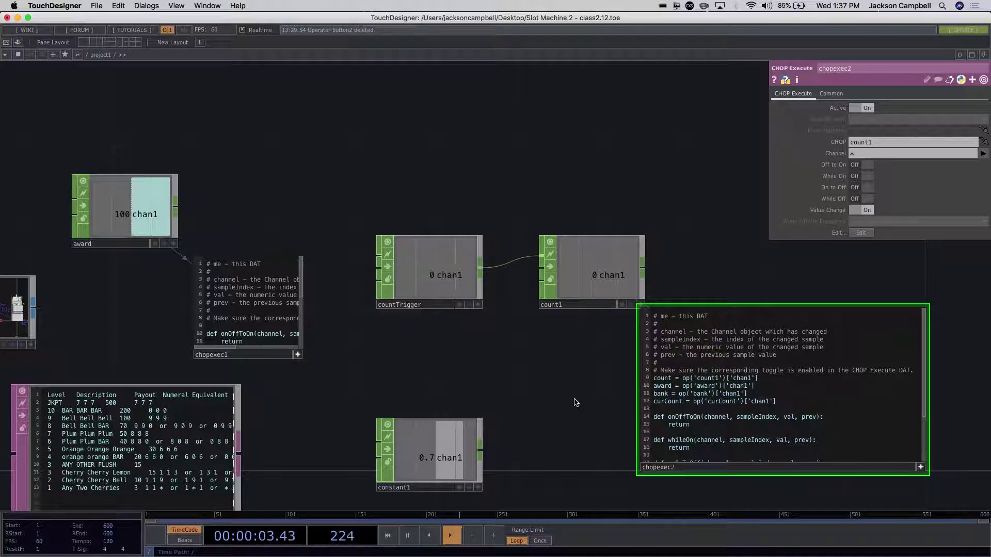
- Create a Constant CHOP between countTrigger and constant1 and name it bank
left_click(415, 339)
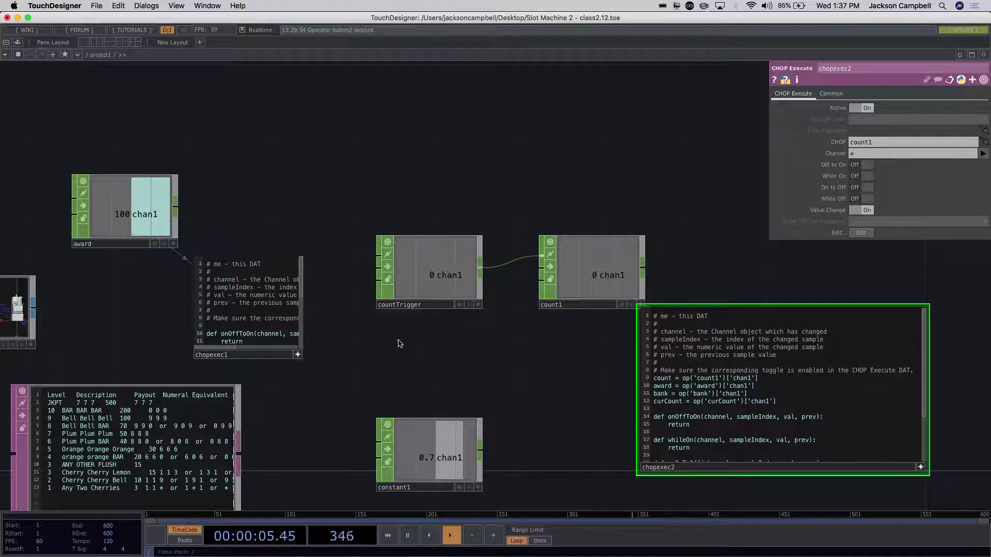
key("Tab")
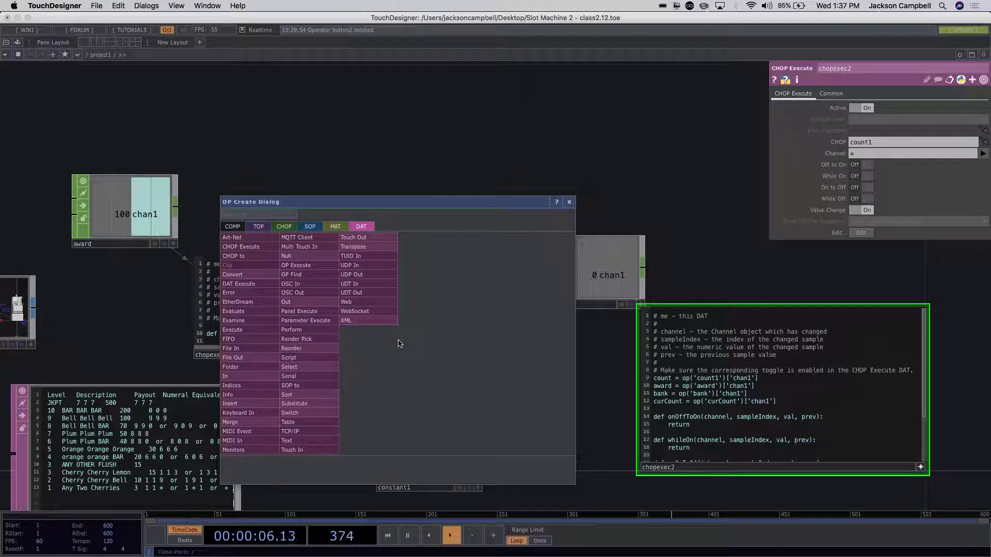
left_click(285, 227)
type("con")
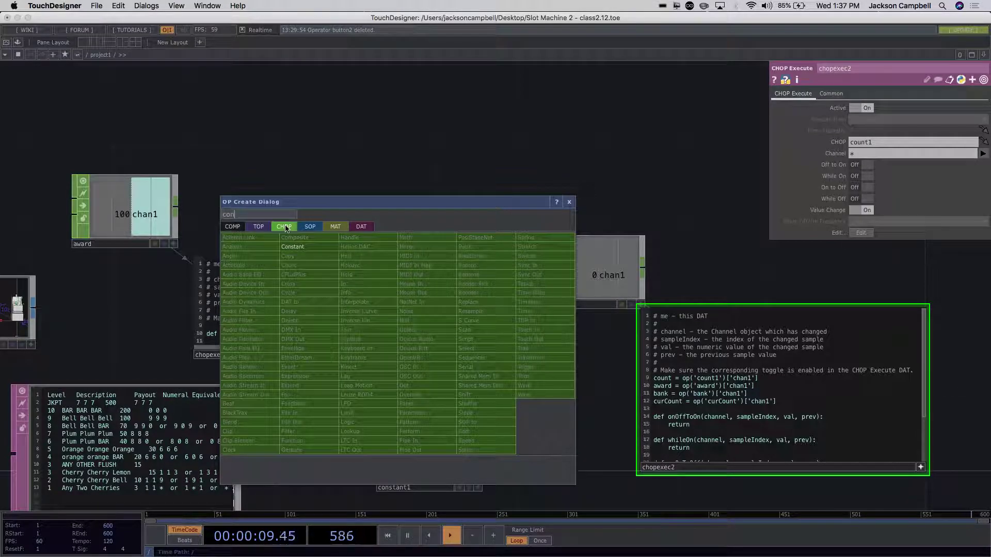
left_click(292, 247)
left_click(426, 358)
left_click(415, 387)
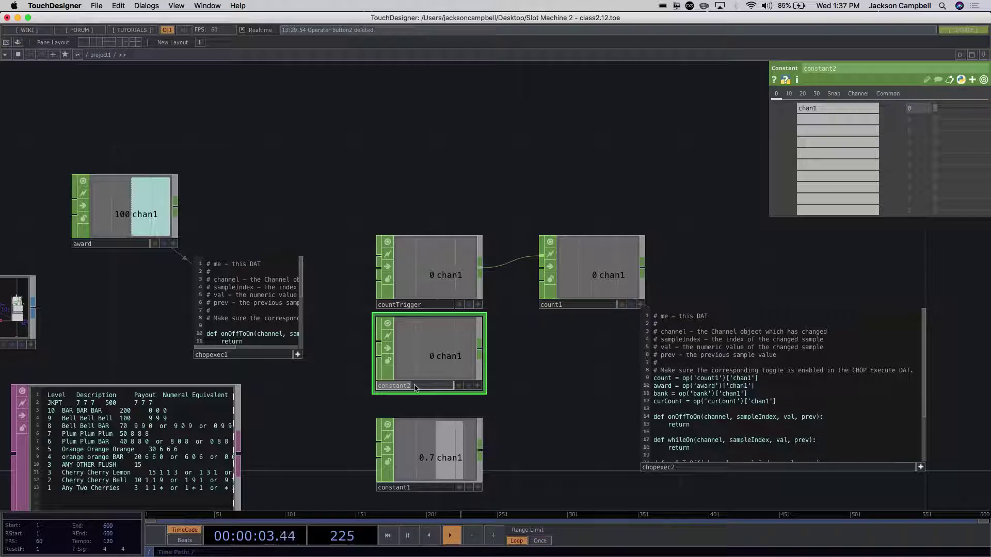
type("bank")
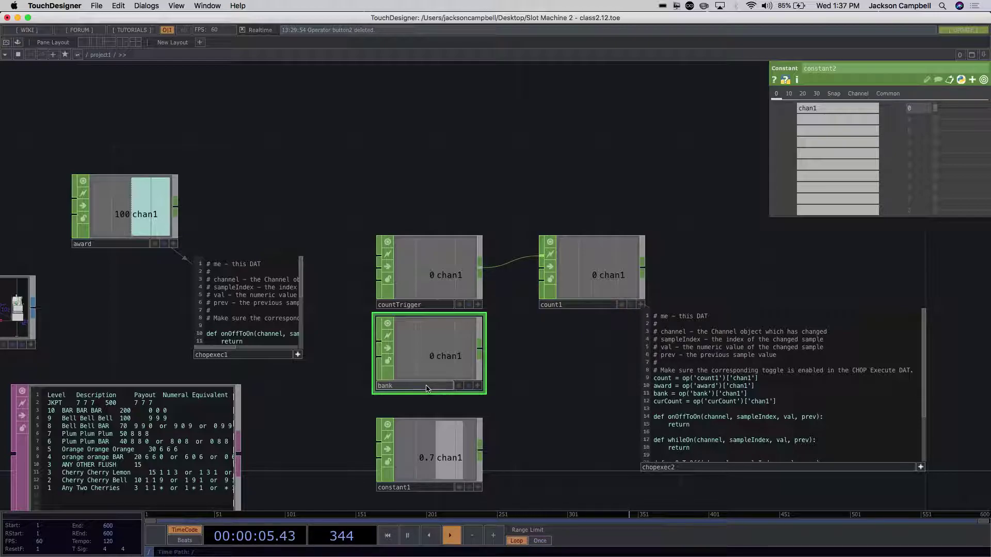
key("Return")
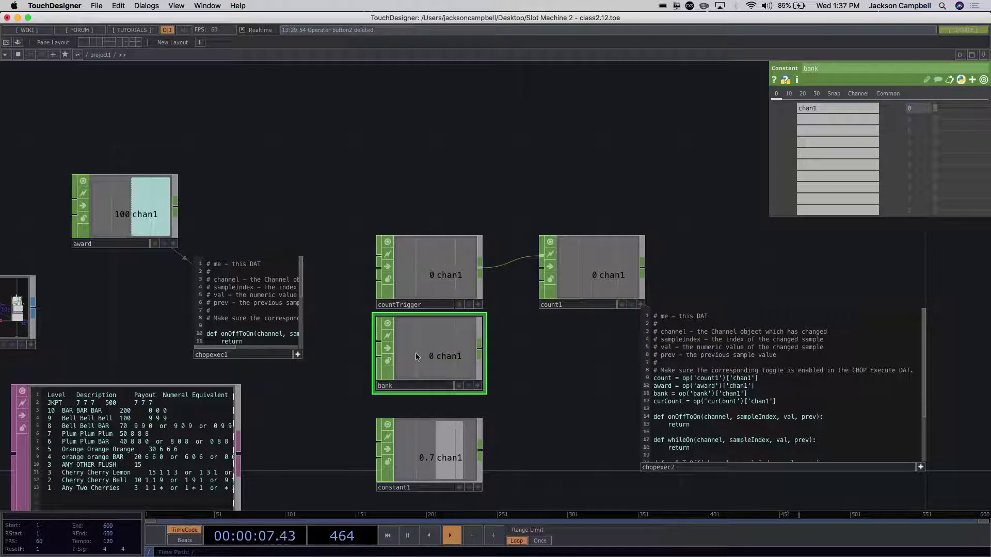
- Duplicate the bank CHOP beside it, name the copy curCount and position it below count1
key("super+c")
key("super+v")
left_click(551, 352)
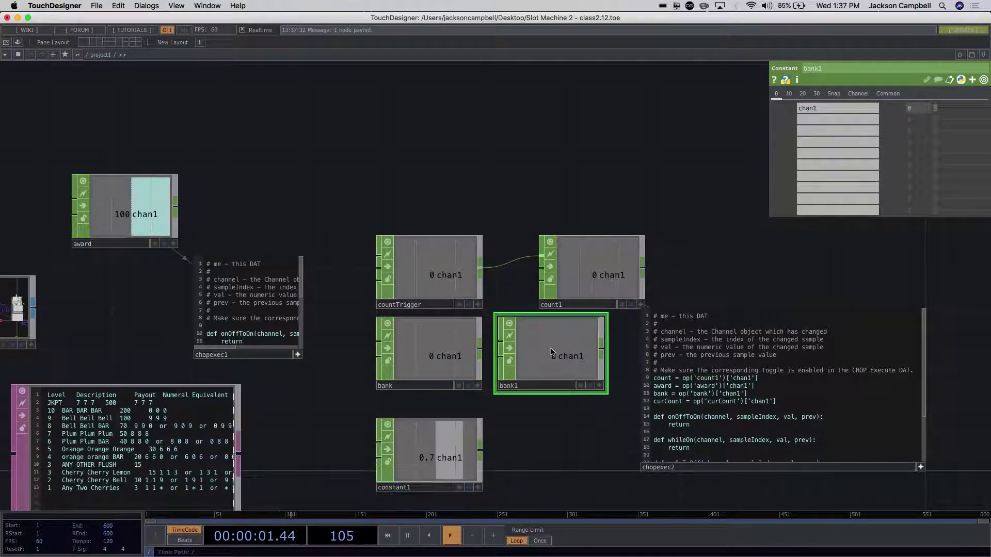
double_click(530, 386)
type("curCount")
key("Return")
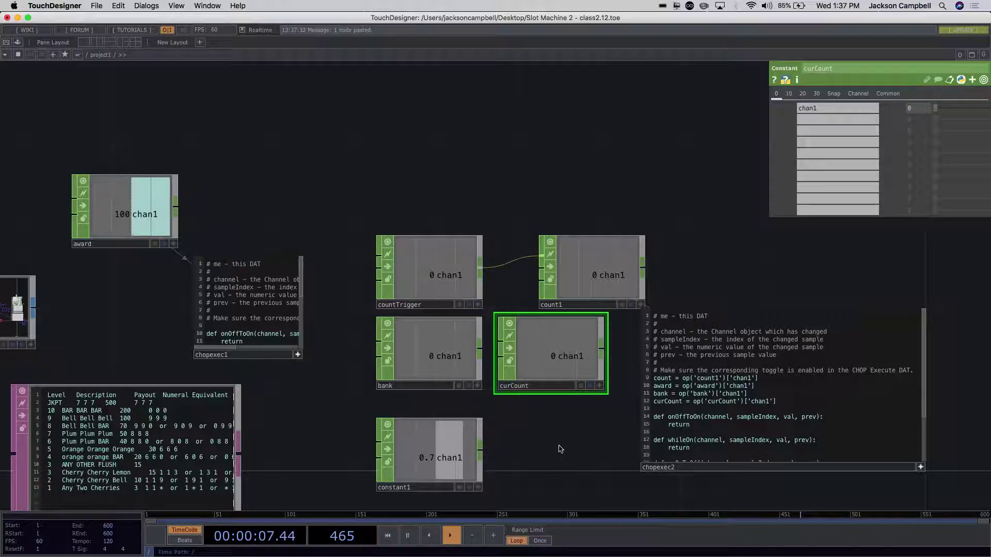
left_click_drag(562, 372, 586, 370)
- Delete the unused constant1 CHOP below bank
left_click(465, 458)
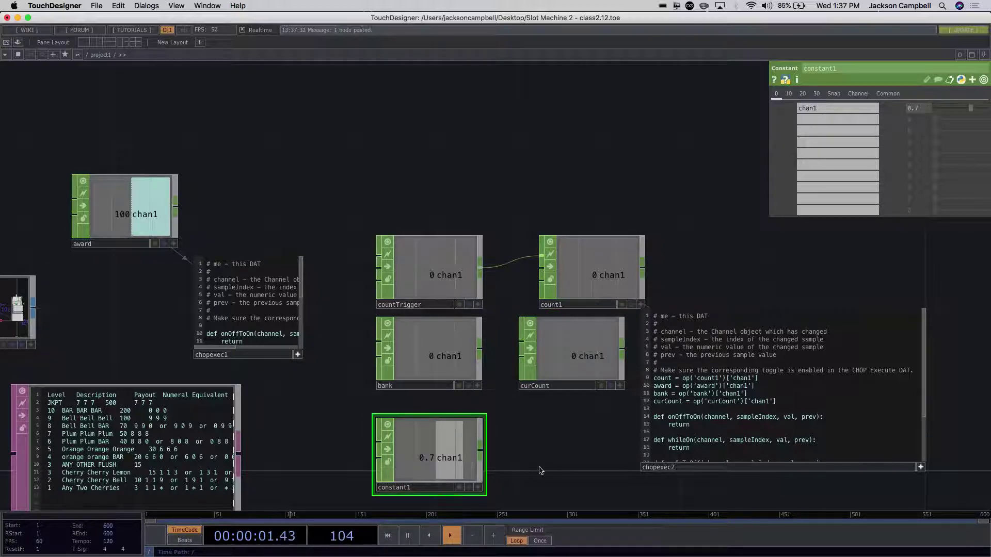
left_click_drag(538, 465, 564, 392)
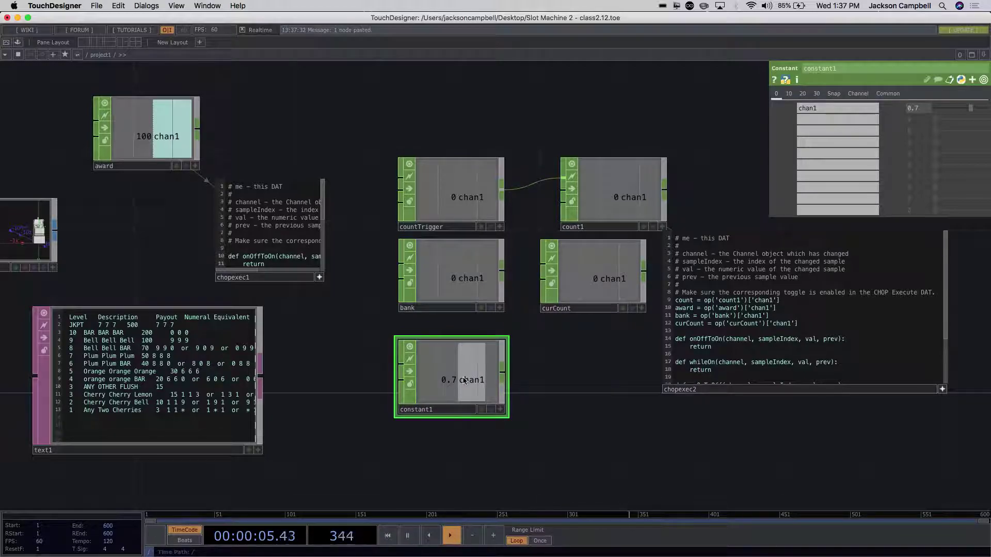
key("Delete")
scroll(517, 380, "right", 5)
left_click_drag(679, 319, 762, 317)
left_click(717, 442)
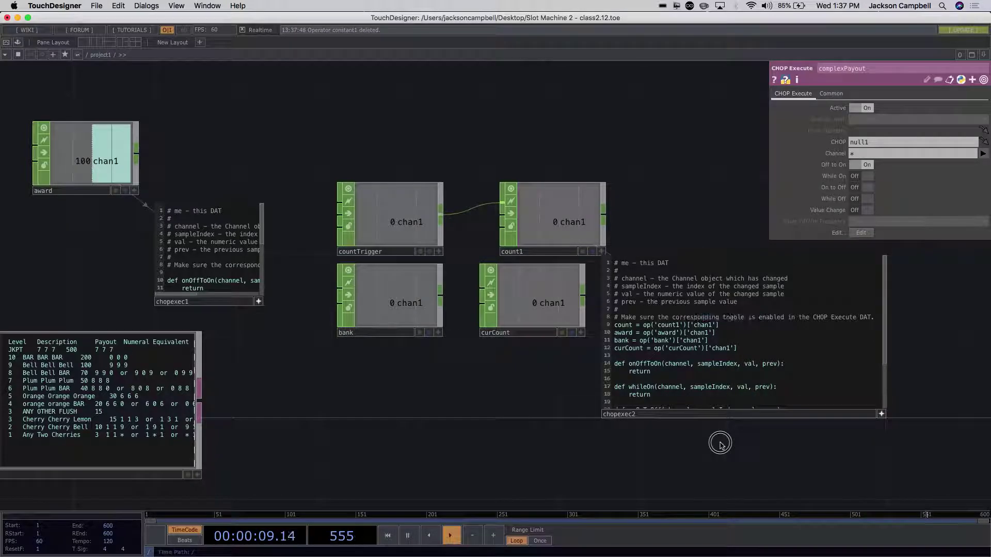
left_click(735, 411)
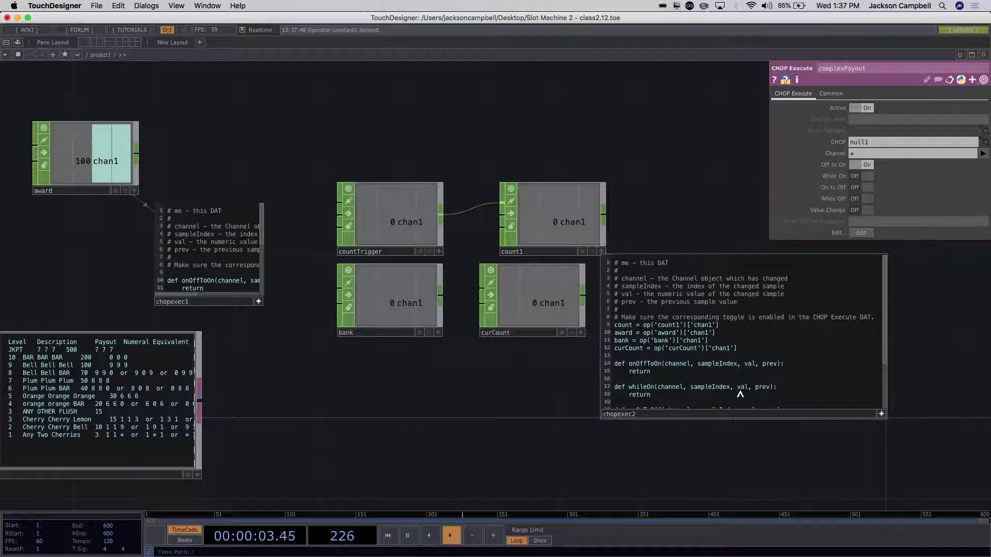
- In chopexec2's onValueChange function, add the line op('curCount').par.value0 = count+bank above the return
scroll(740, 395, "down", 3)
left_click(804, 390)
key("Return")
key("Tab")
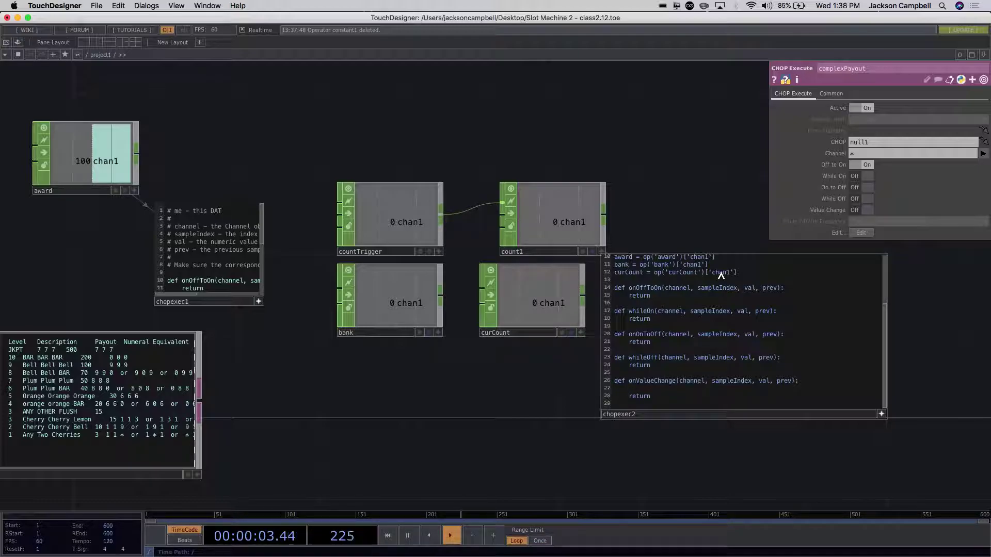
type("op('curCou")
key("BackSpace")
key("BackSpace")
key("BackSpace")
key("BackSpace")
key("BackSpace")
type("urCount').par.value0 = ")
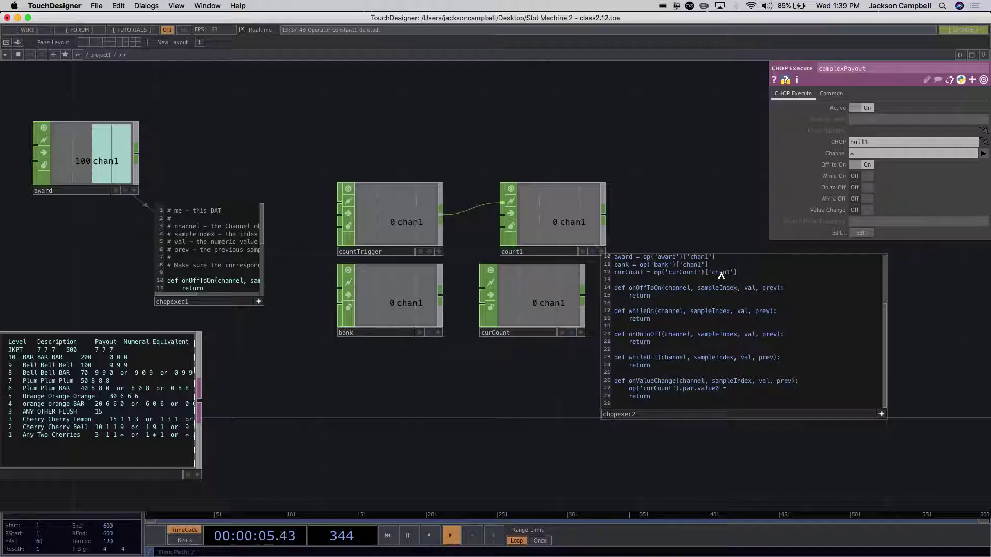
type("count+bang")
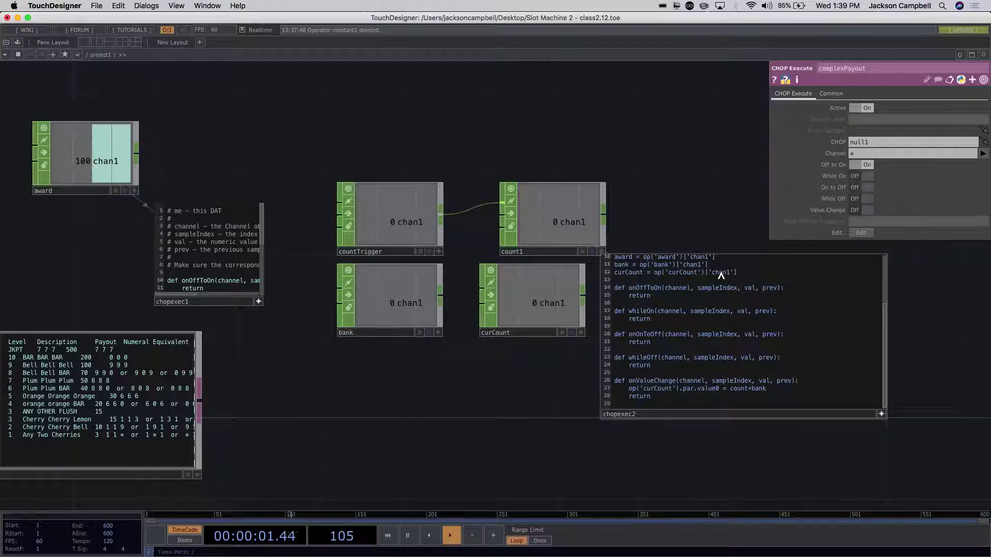
- Below the curCount line, add the condition if count == award: containing op('countTrigger').par.play = 0
scroll(681, 281, "up", 1)
scroll(655, 273, "up", 2)
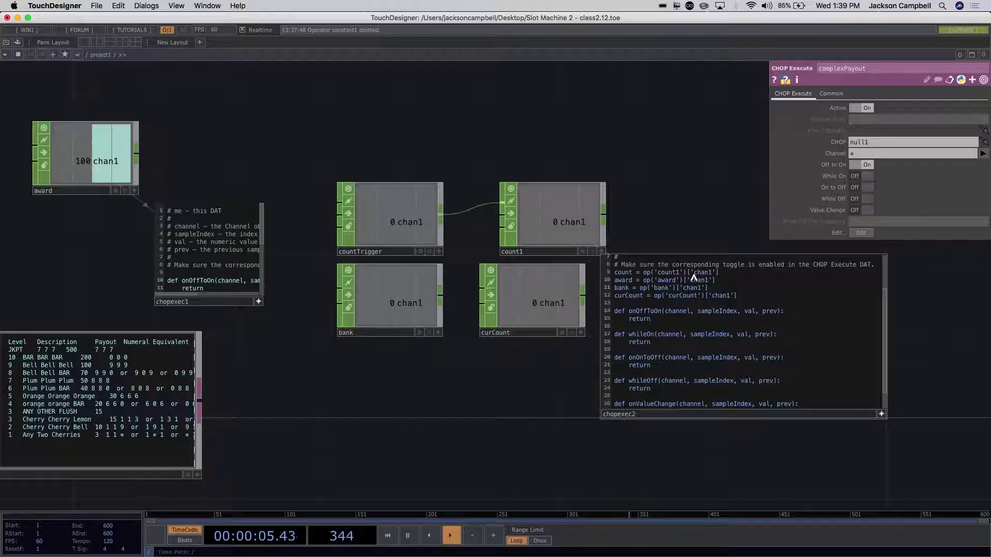
scroll(694, 277, "down", 3)
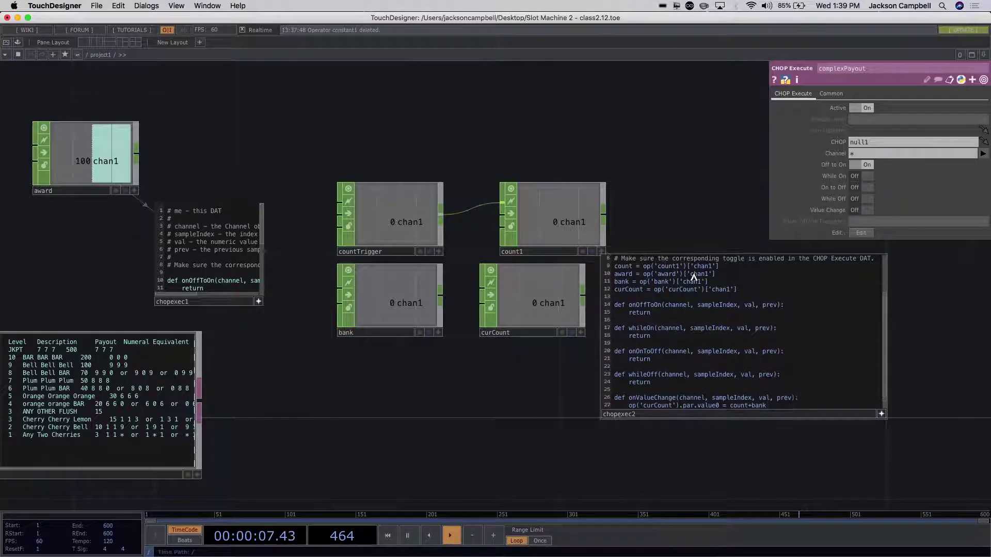
left_click(799, 387)
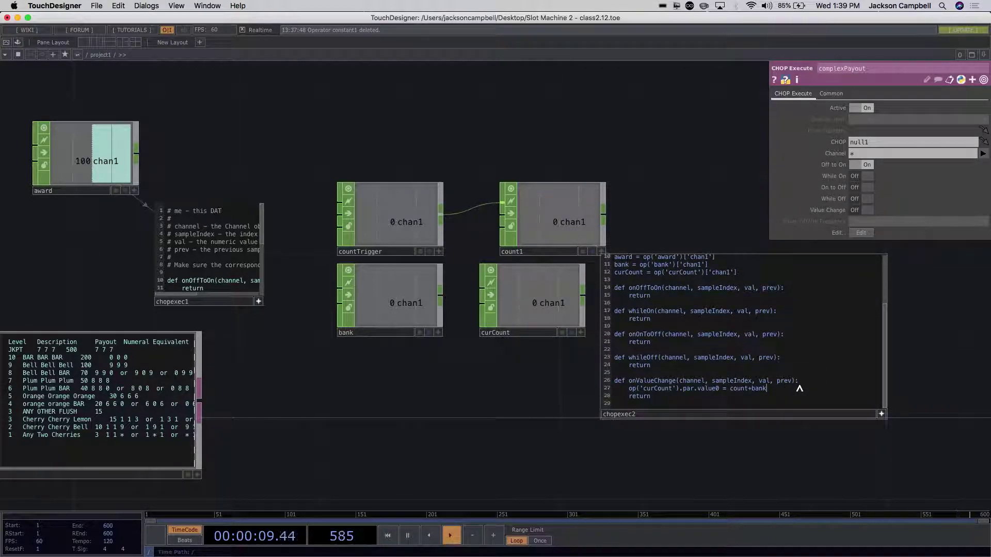
key("Return")
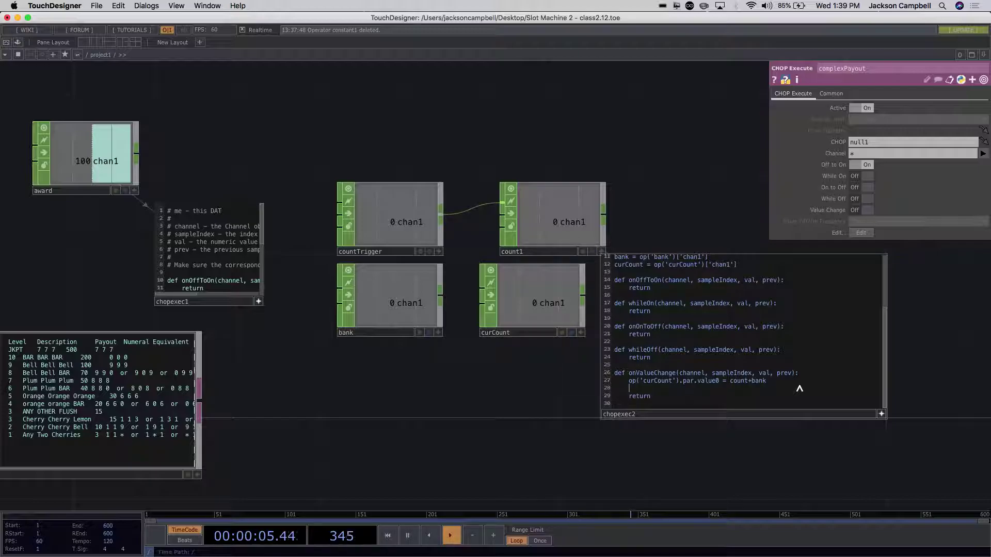
type("if count == award")
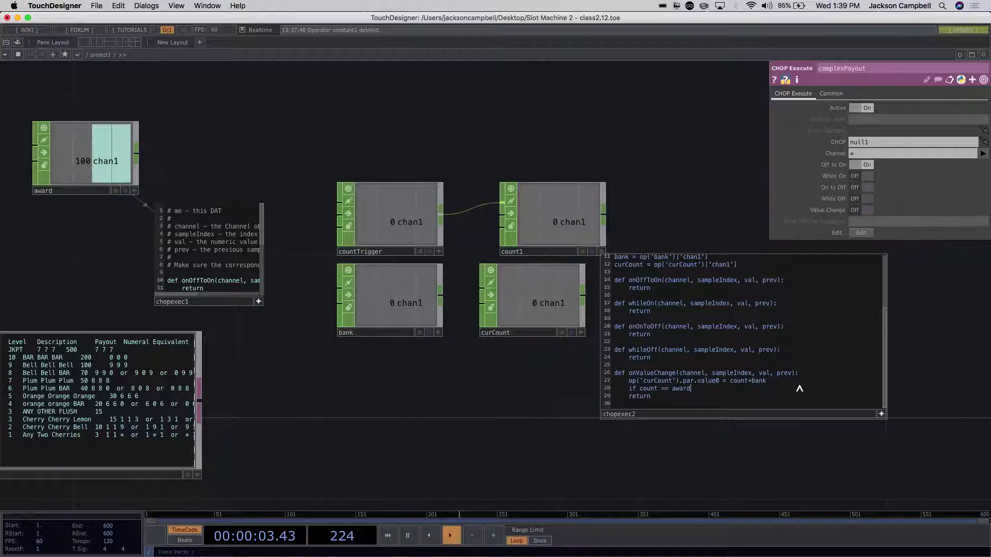
type(":")
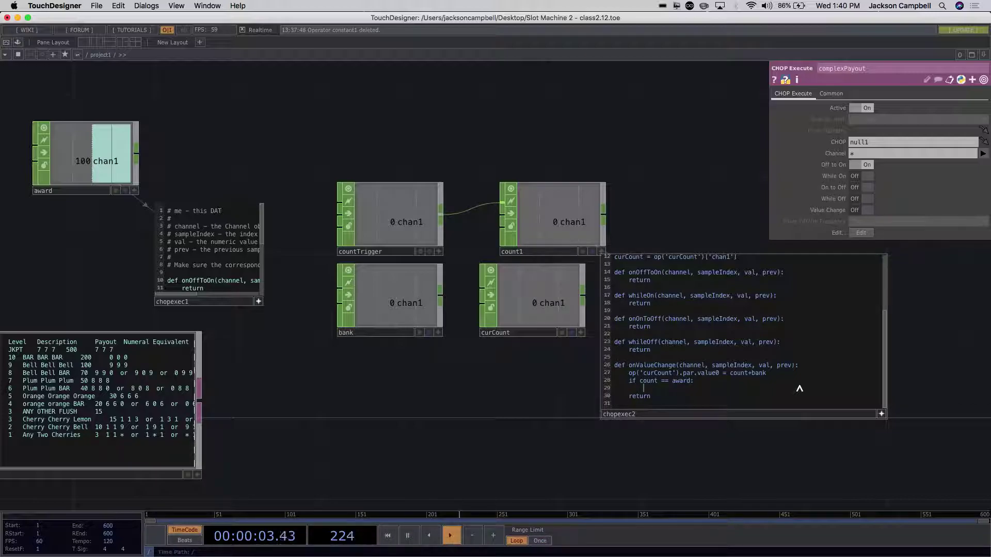
type("op('countTrigger').par.play = 0")
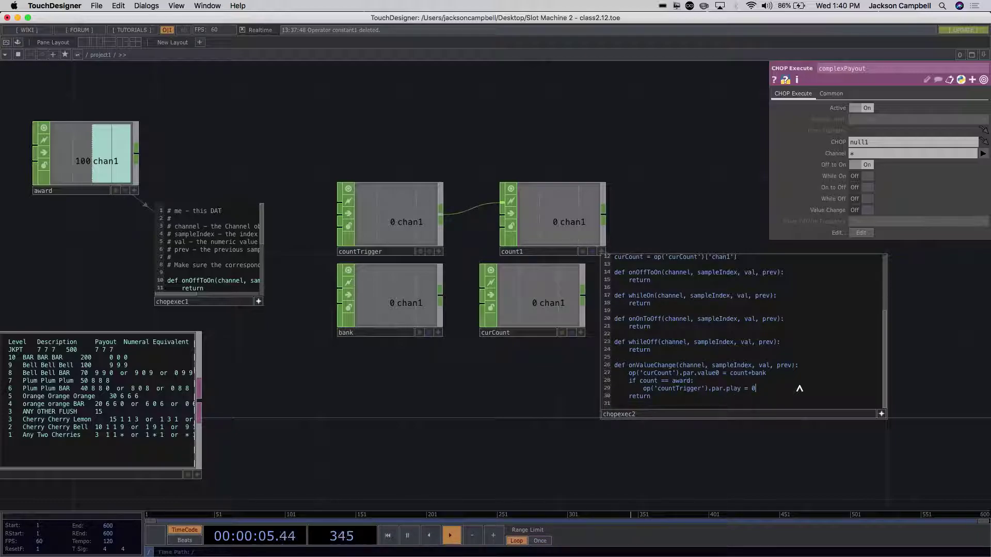
key("Return")
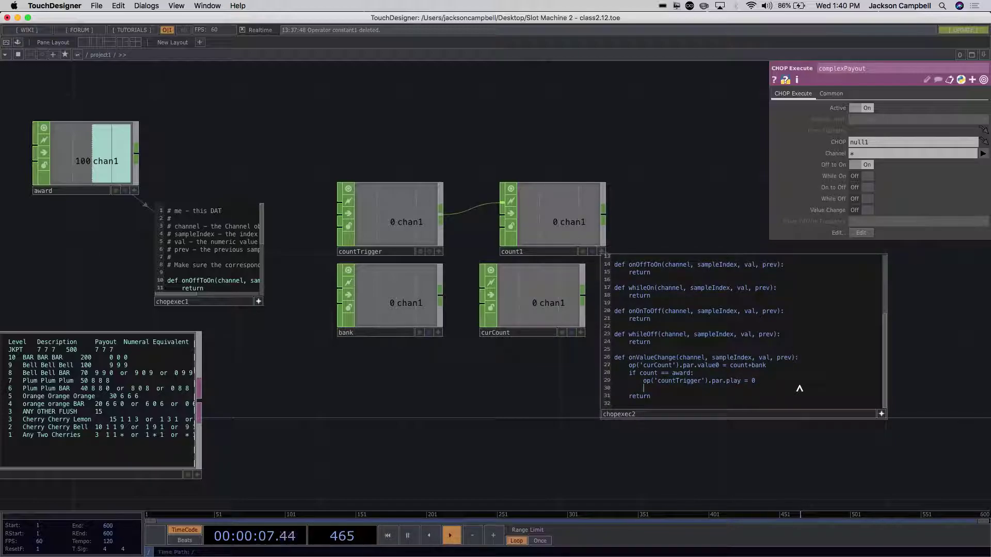
- Inside the if block, add the line op('bank').par.value0 = curCount
type("op('bank').par.value0")
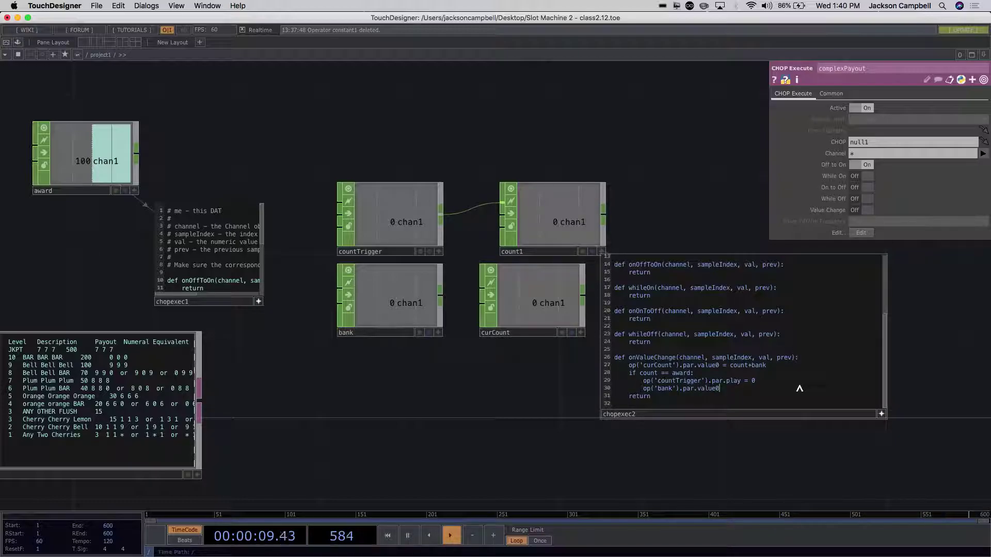
type(" = curCount")
key("Return")
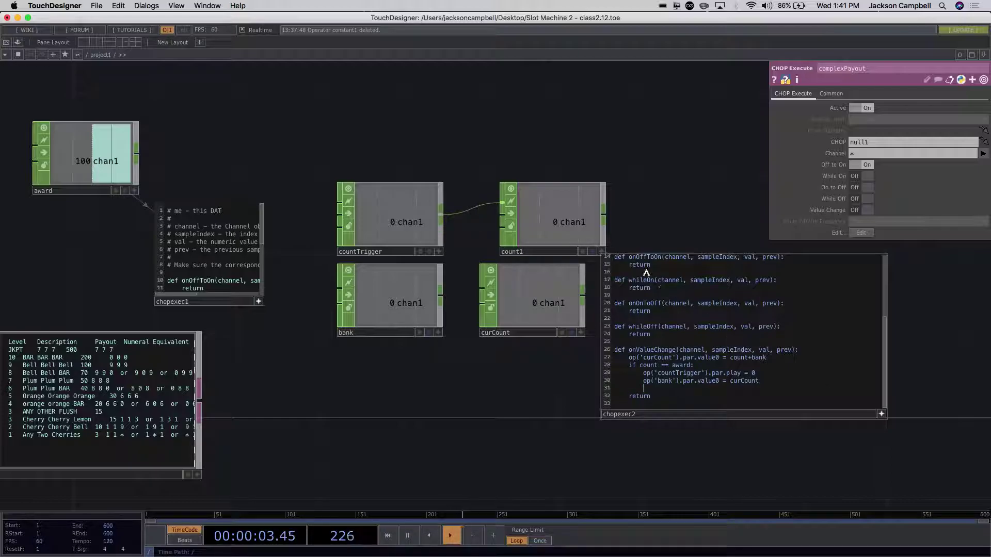
- Look up the script name of count1's reset pulse parameter and add op('count1').par.resetpulse.pulse() to the if block
left_click(552, 230)
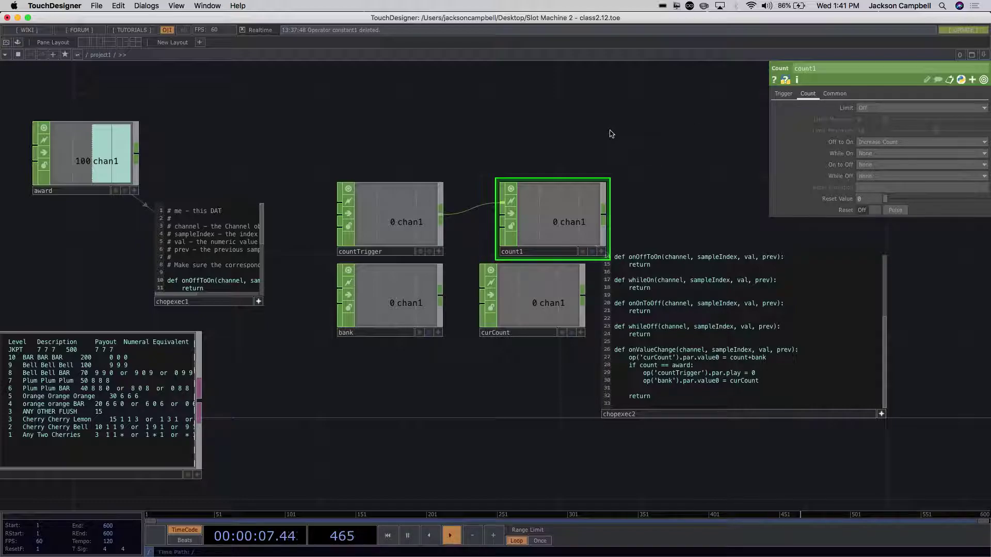
left_click(783, 95)
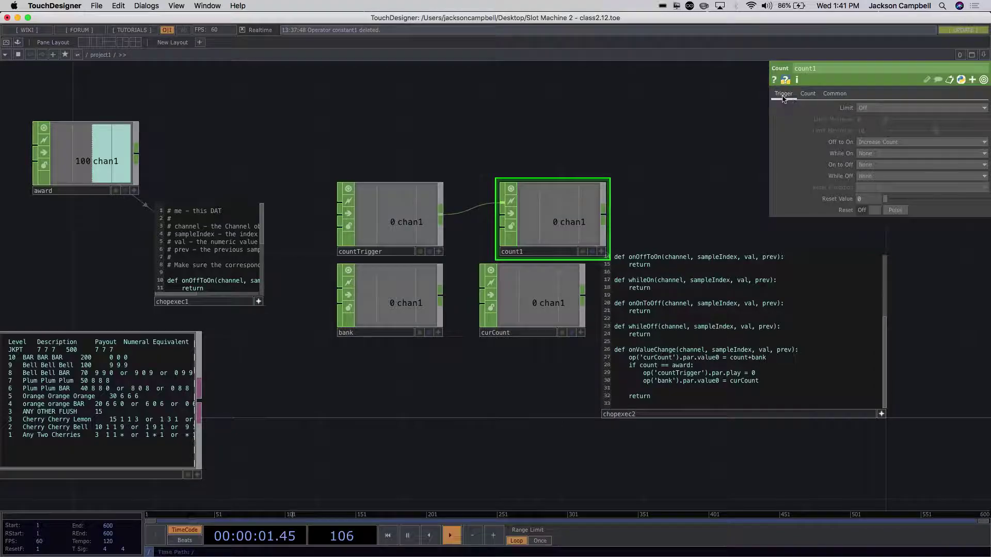
left_click(808, 95)
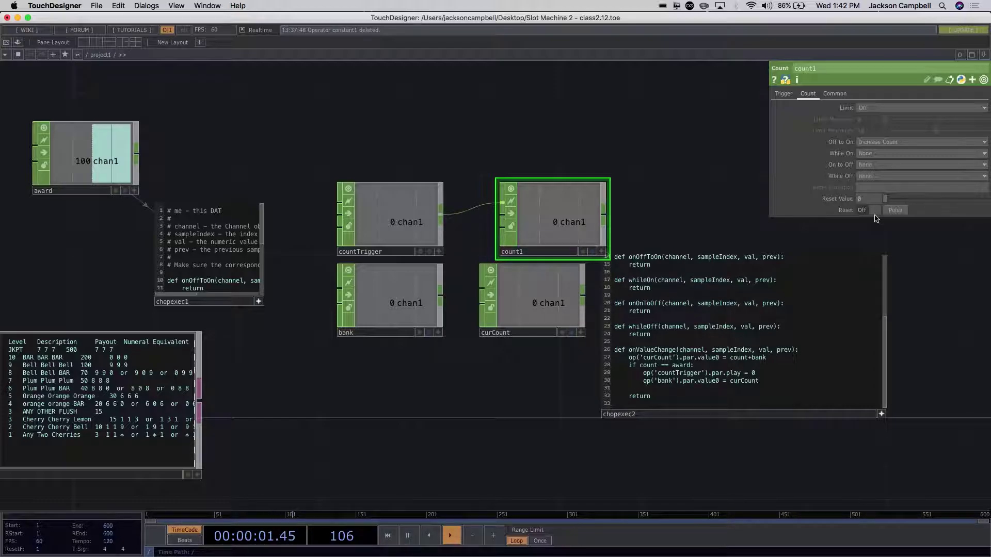
left_click(773, 211)
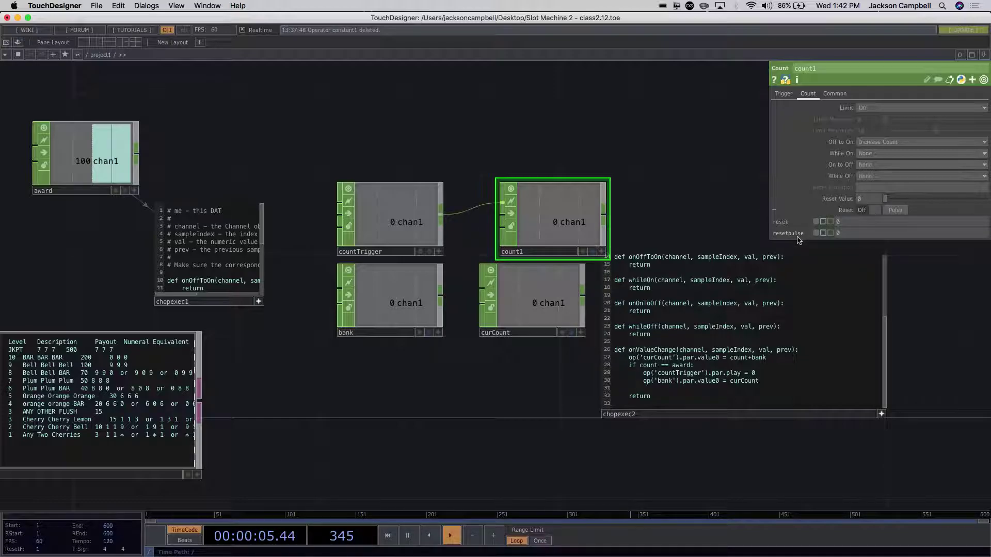
left_click(804, 237)
left_click(766, 388)
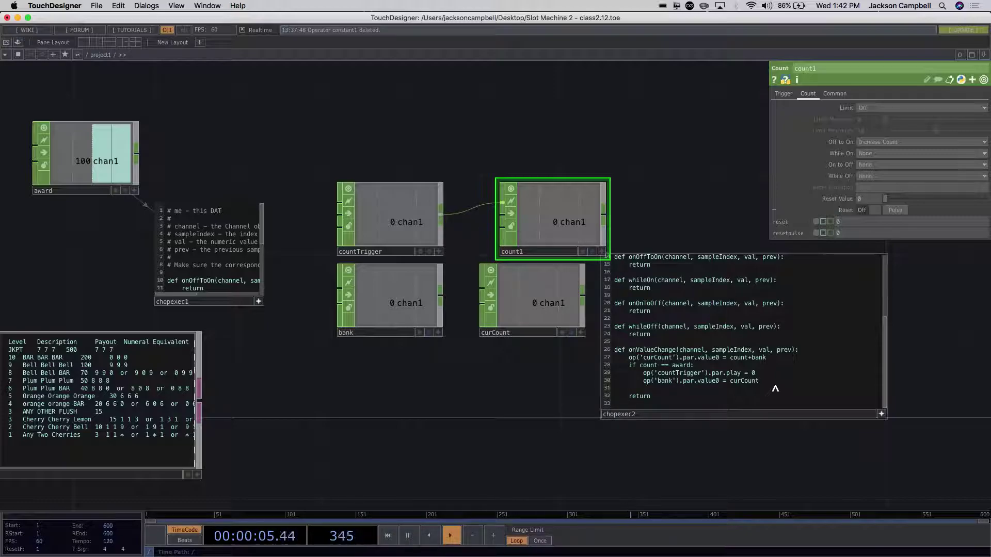
left_click(686, 388)
type("op(")
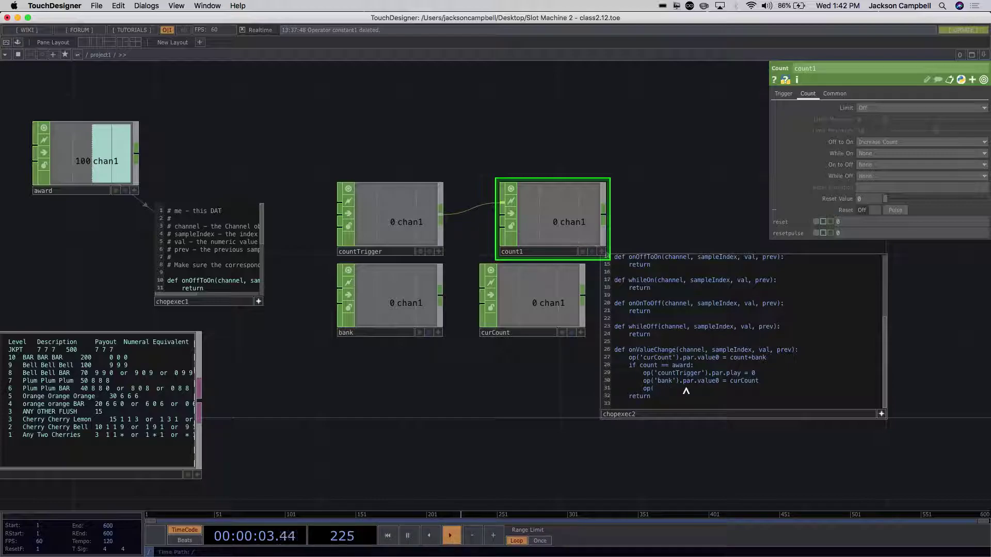
type("'count1').par.resetpulse")
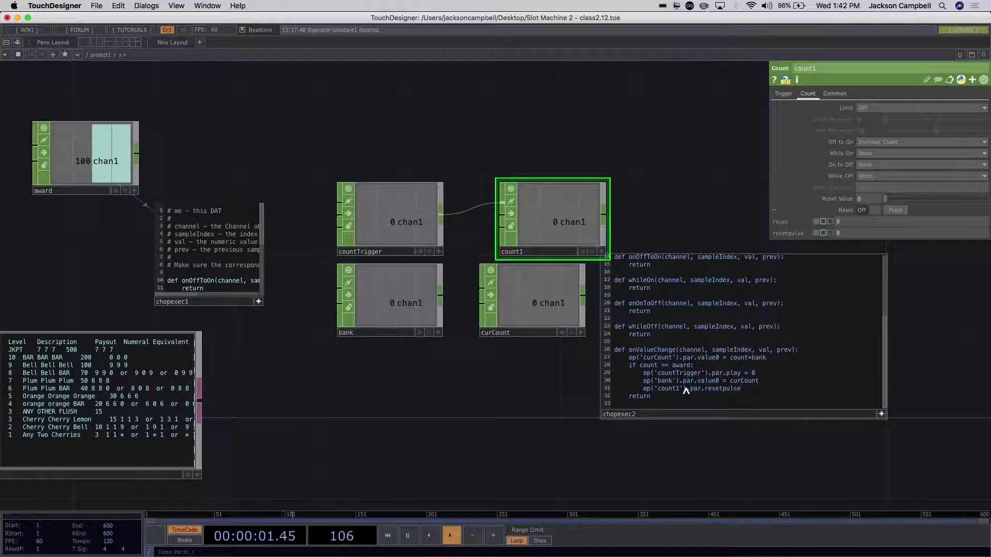
type(".pulse(")
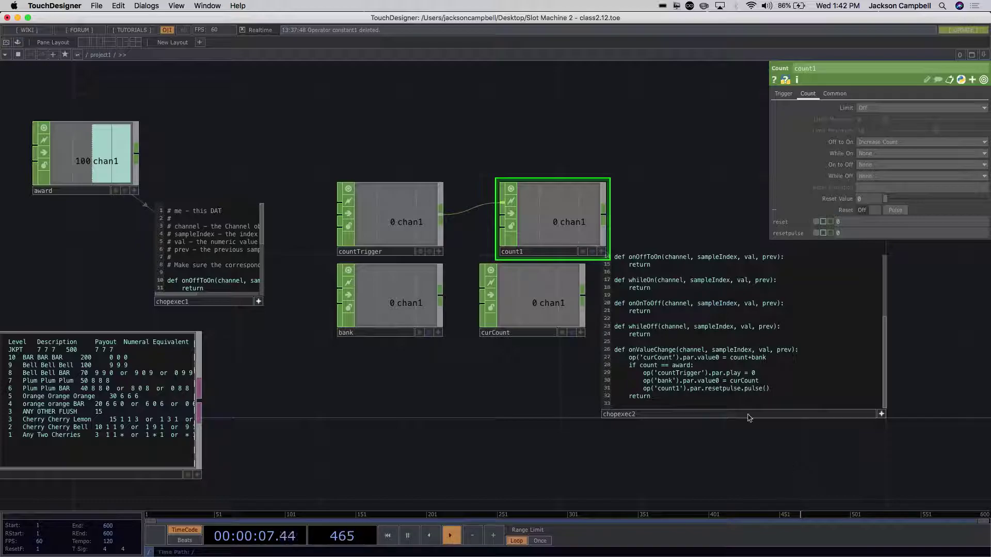
left_click(712, 373)
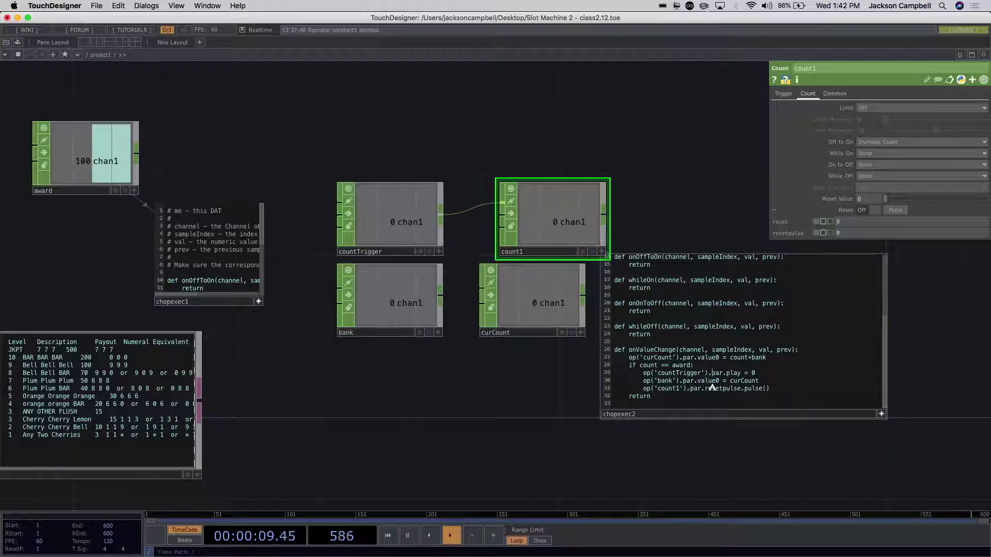
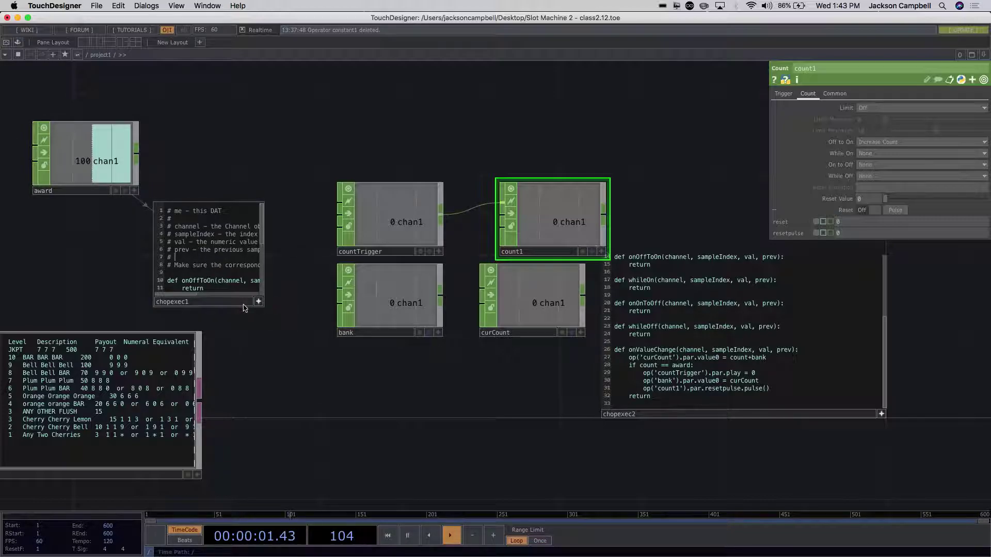
- End the if block with the line op('award').par.value0 = 0 and leave the script editor
left_click(775, 388)
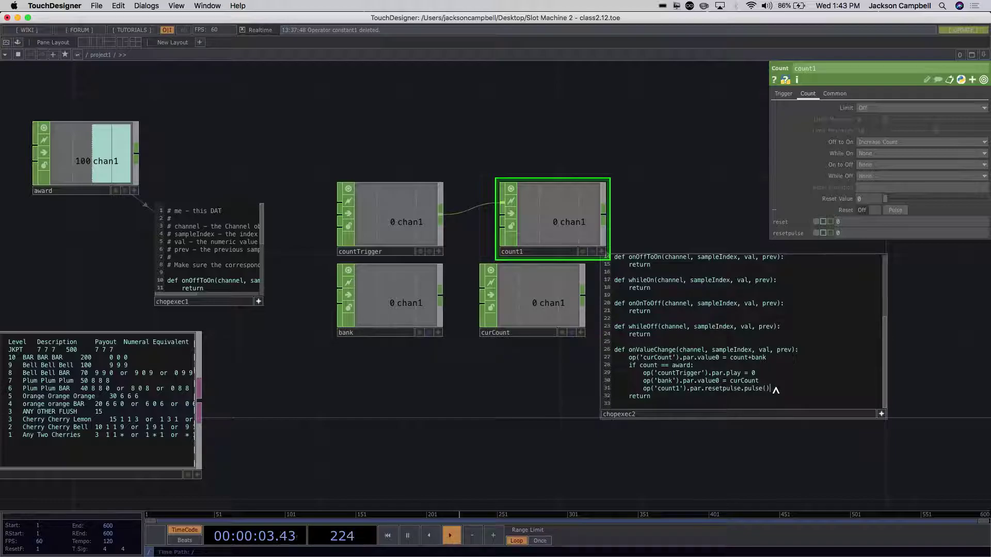
key("Return")
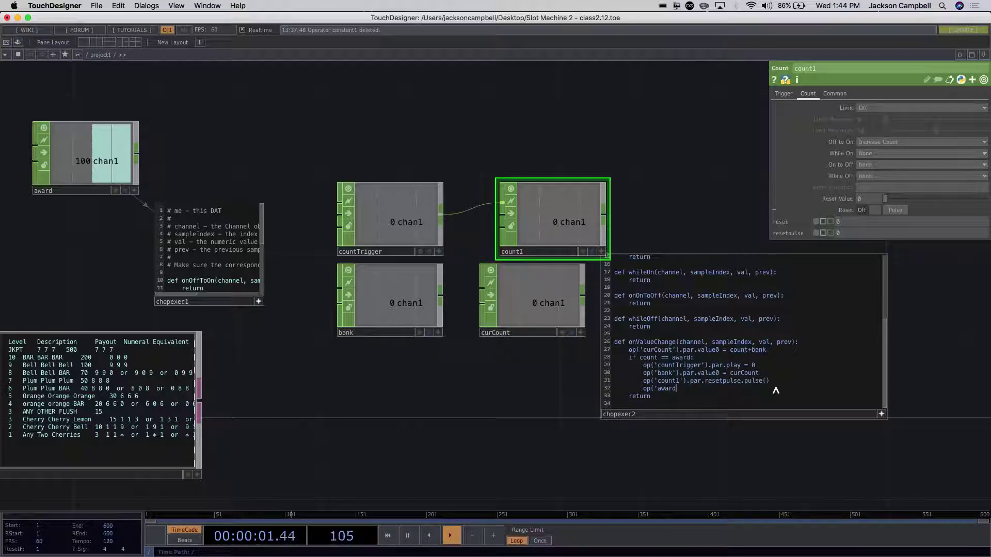
type("op('award').par.value0 = 0")
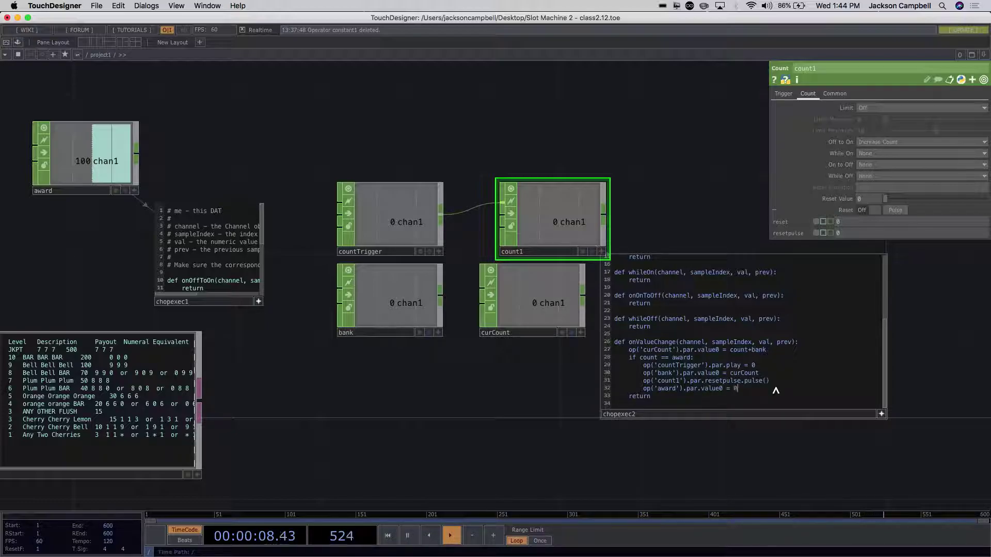
left_click(775, 429)
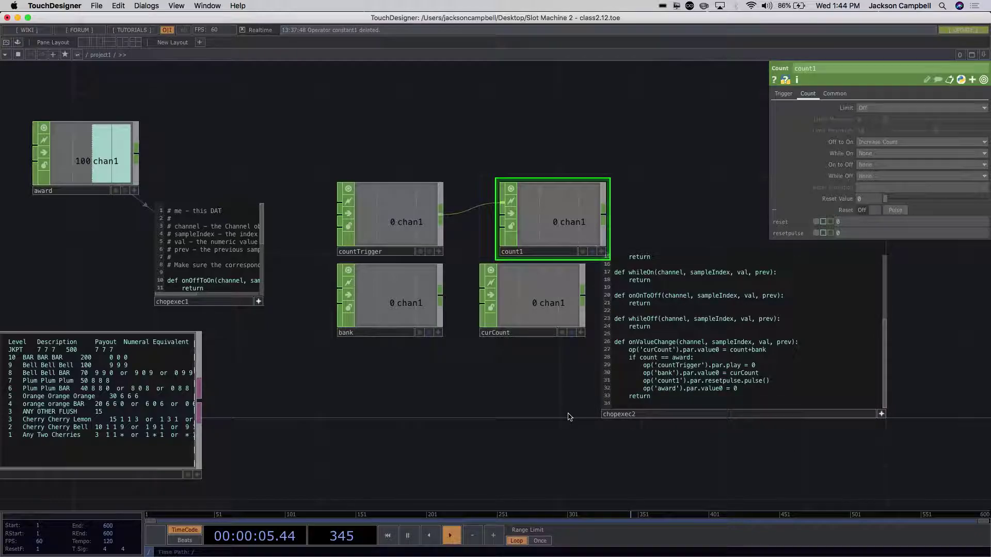
- Move the count1 CHOP closer to countTrigger so that it lines up directly above curCount
left_click(573, 305)
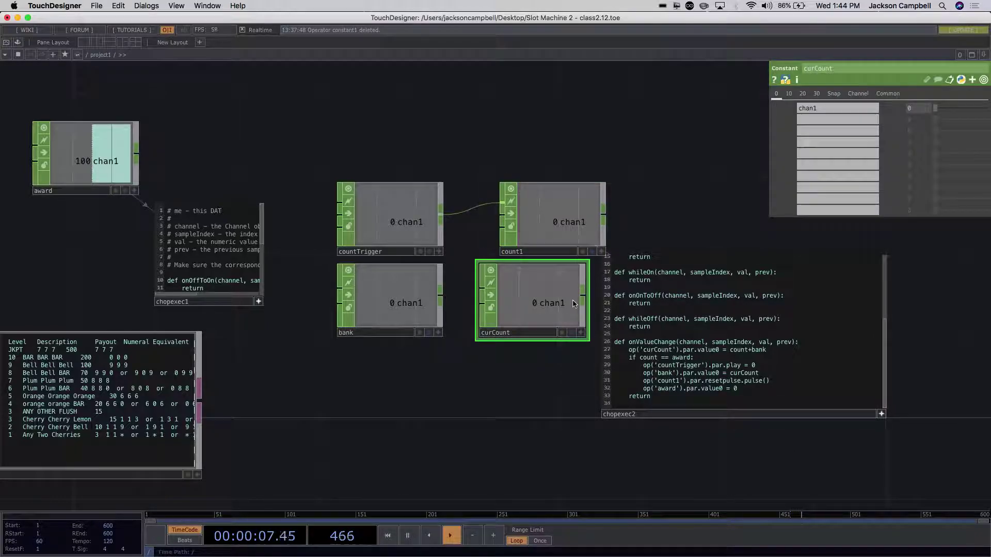
left_click(388, 301)
left_click(551, 237)
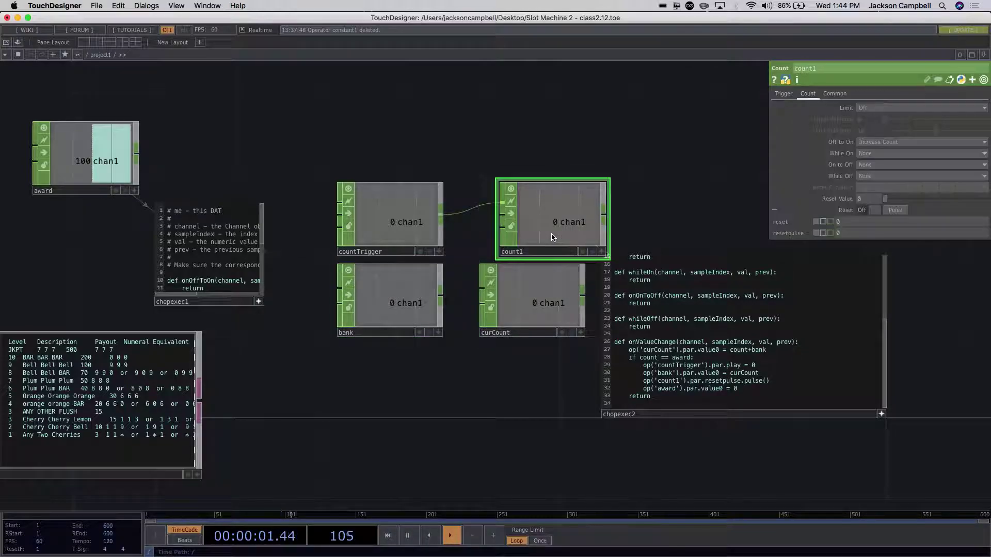
left_click_drag(552, 237, 525, 239)
- Set the award CHOP's chan1 value to 30 to test the counter
left_click(392, 224)
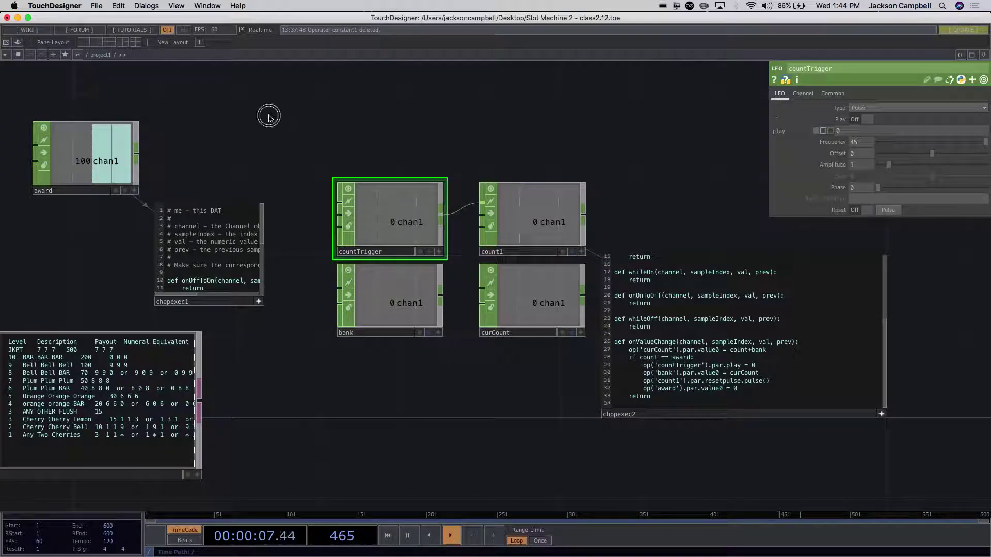
left_click(109, 162)
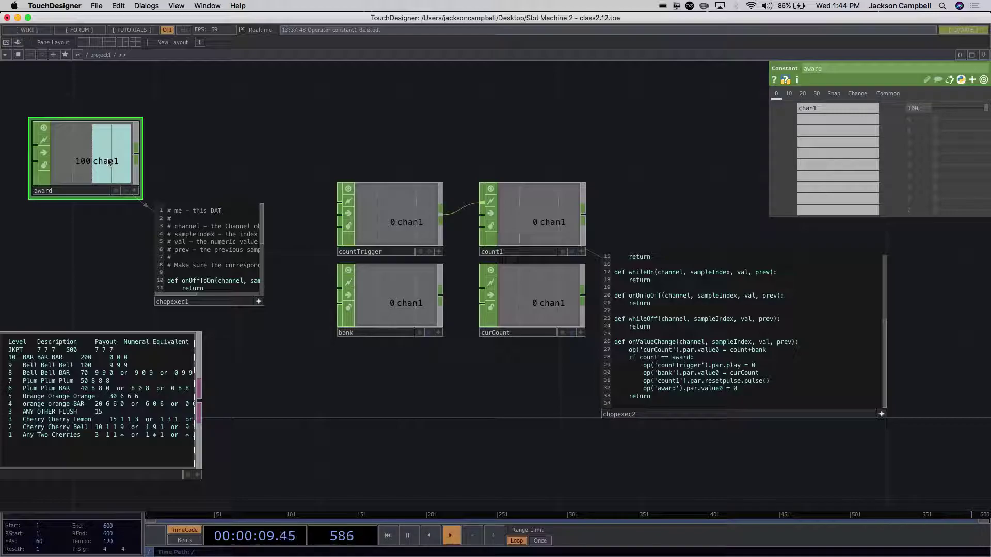
left_click(880, 107)
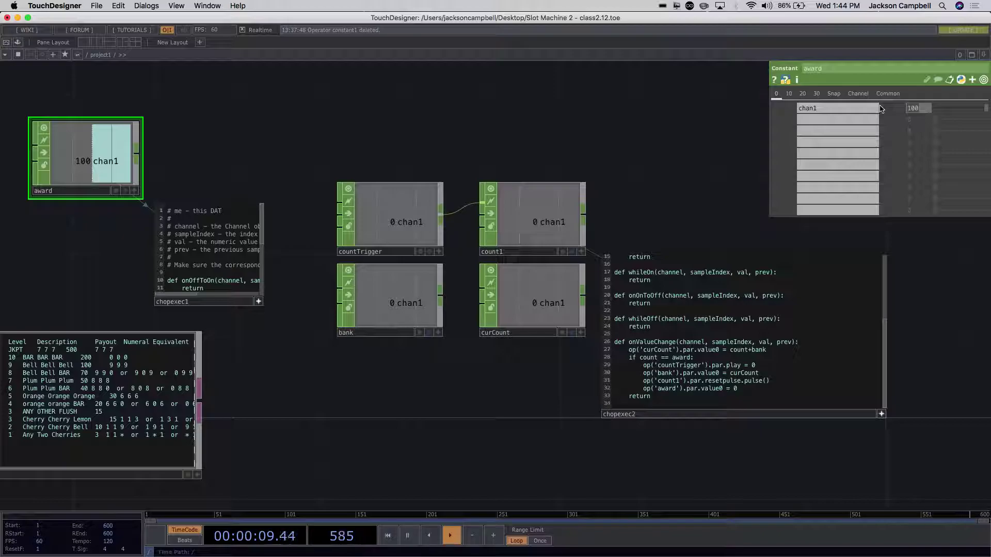
type("30")
left_click(720, 97)
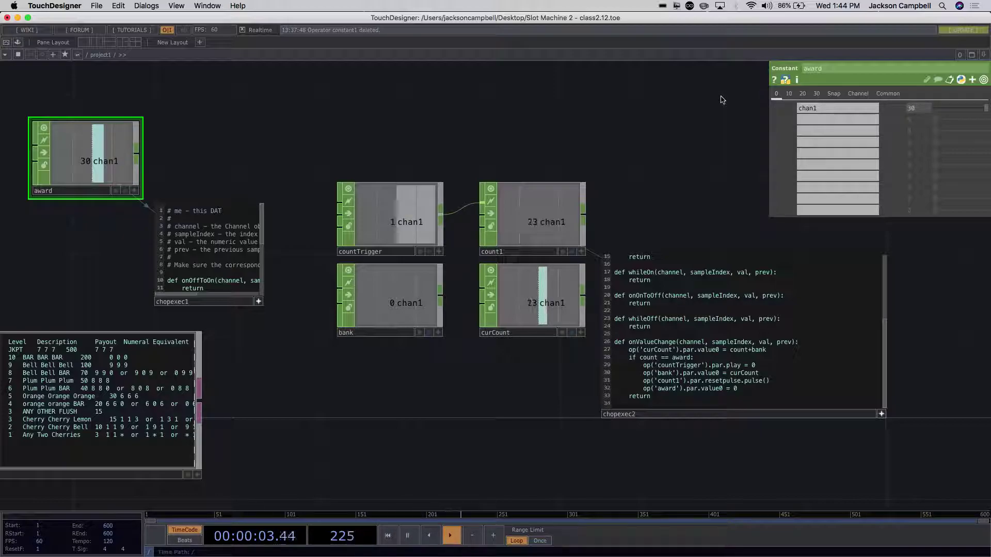
- Reset the chan1 value to 0 in both the bank and curCount CHOPs
left_click(405, 299)
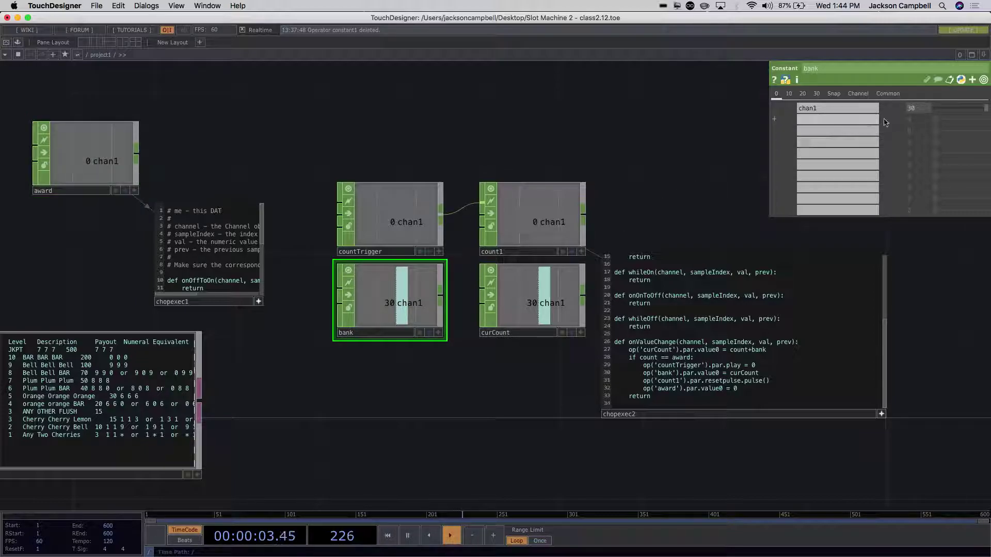
left_click(911, 108)
type("0")
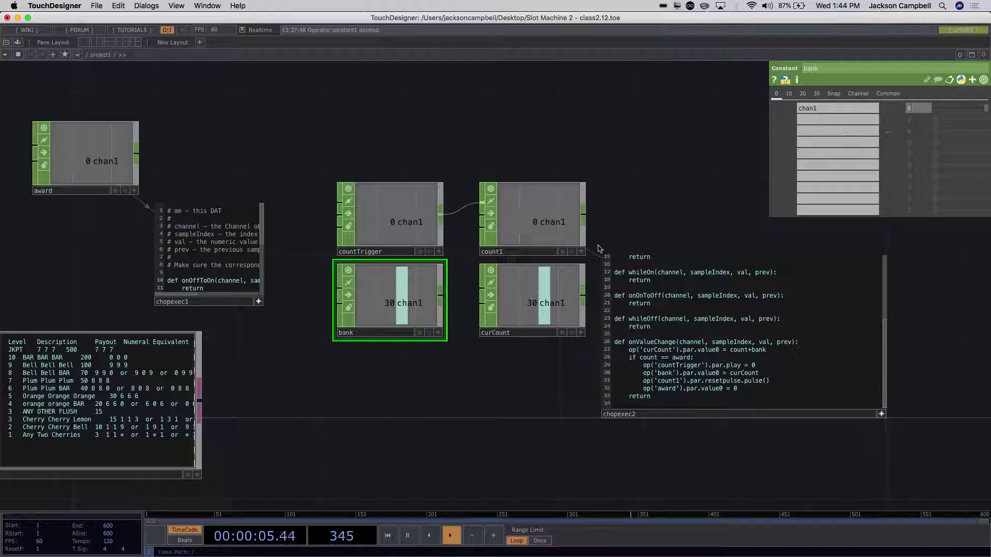
left_click(534, 297)
left_click(920, 108)
type("0")
key("Return")
- Set the award CHOP's chan1 value to 100 to run another counter test
left_click(62, 176)
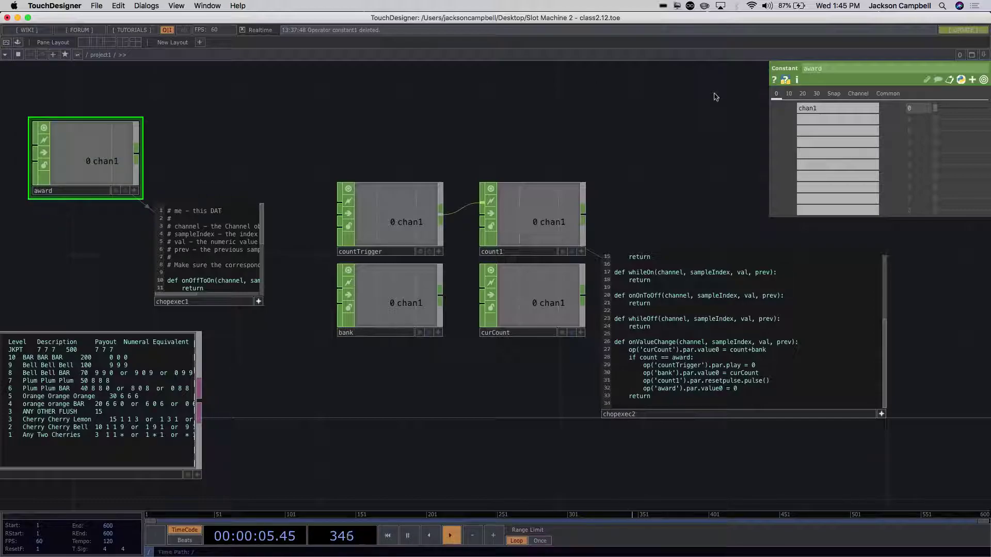
left_click(909, 108)
type("100")
key("Return")
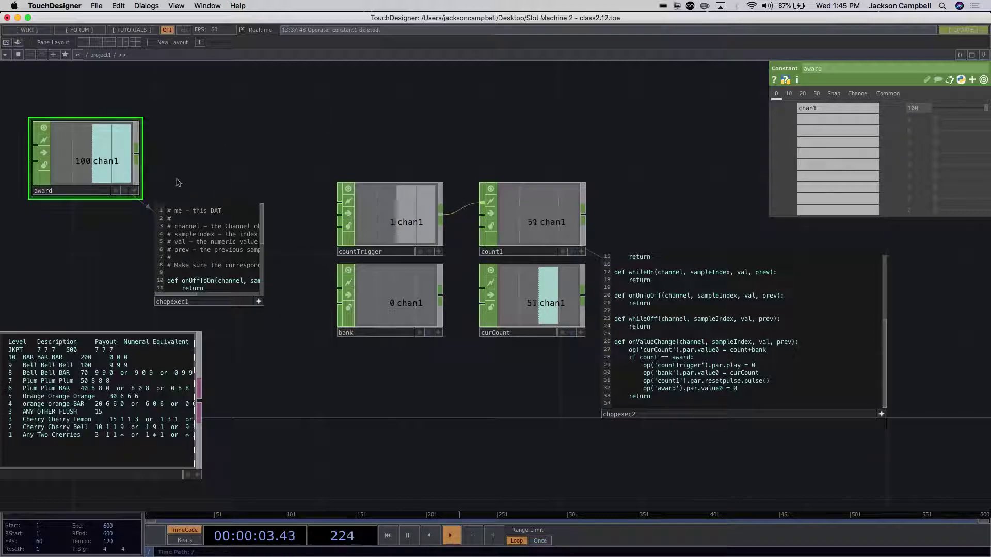
- Review the onValueChange code in chopexec1 and the parameters of the countTrigger and count1 CHOPs
scroll(274, 287, "up", 10)
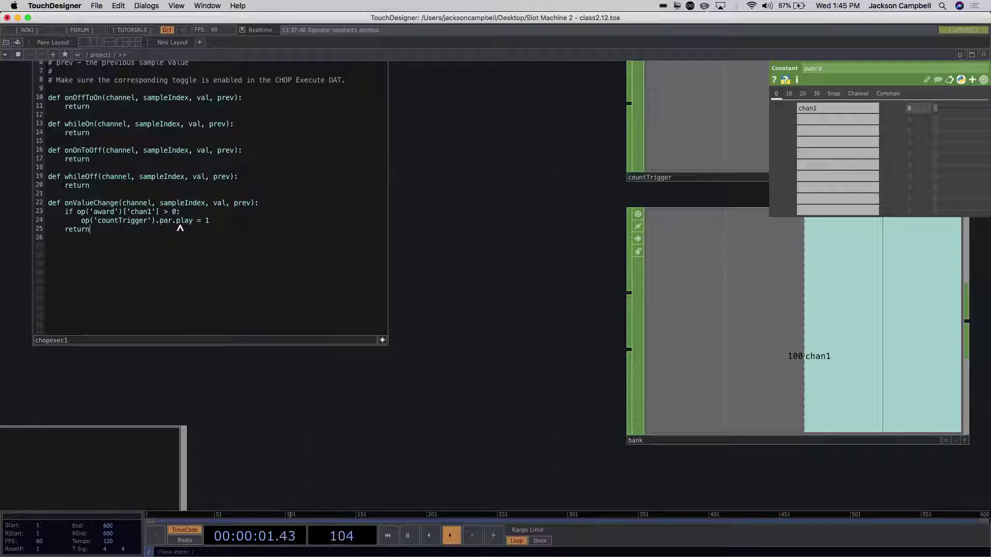
scroll(429, 316, "down", 4)
scroll(428, 317, "down", 3)
left_click(571, 250)
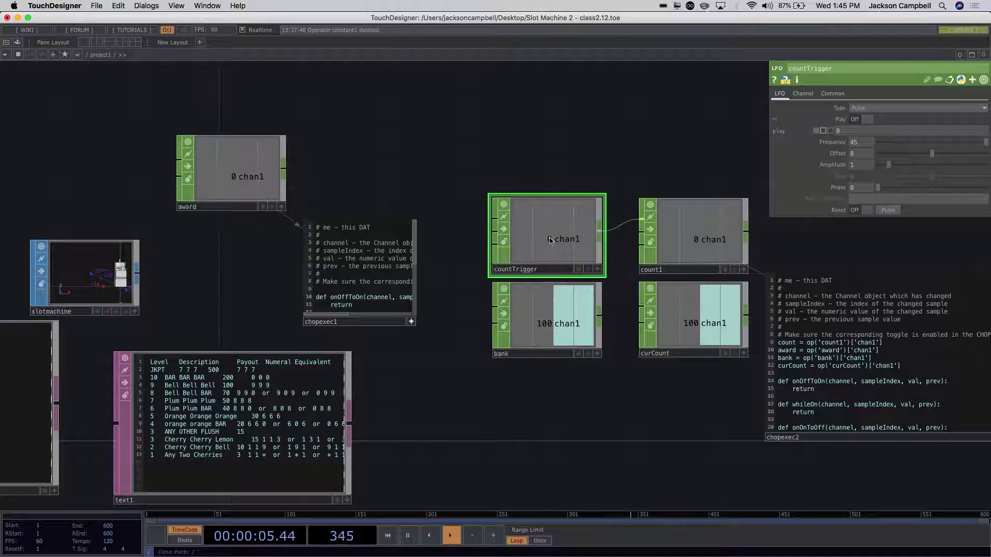
left_click(700, 233)
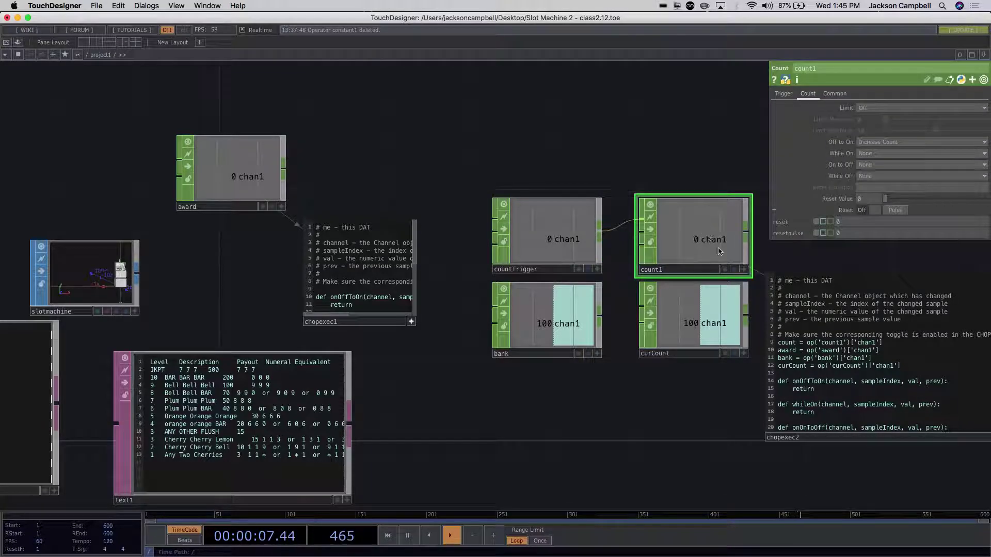
left_click_drag(676, 405, 500, 454)
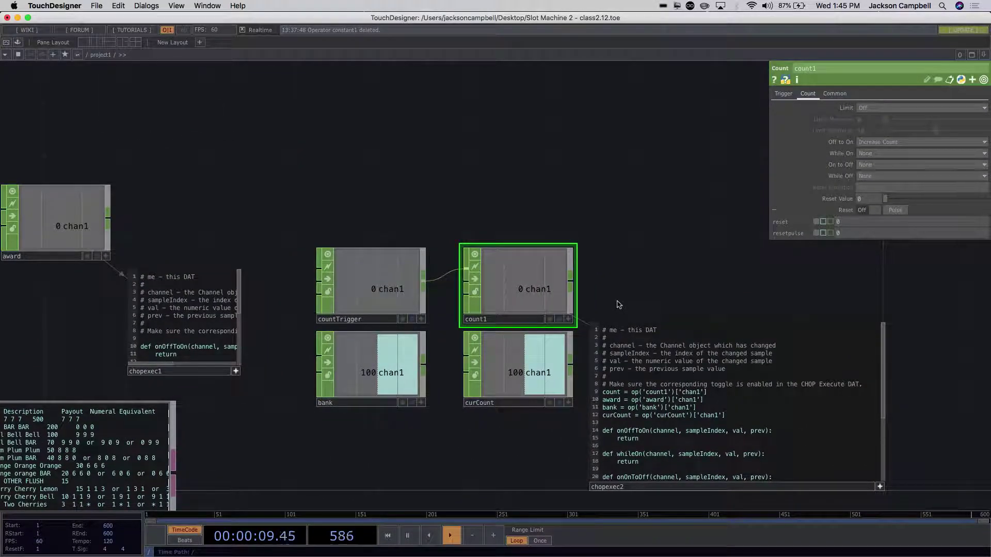
left_click_drag(617, 303, 715, 223)
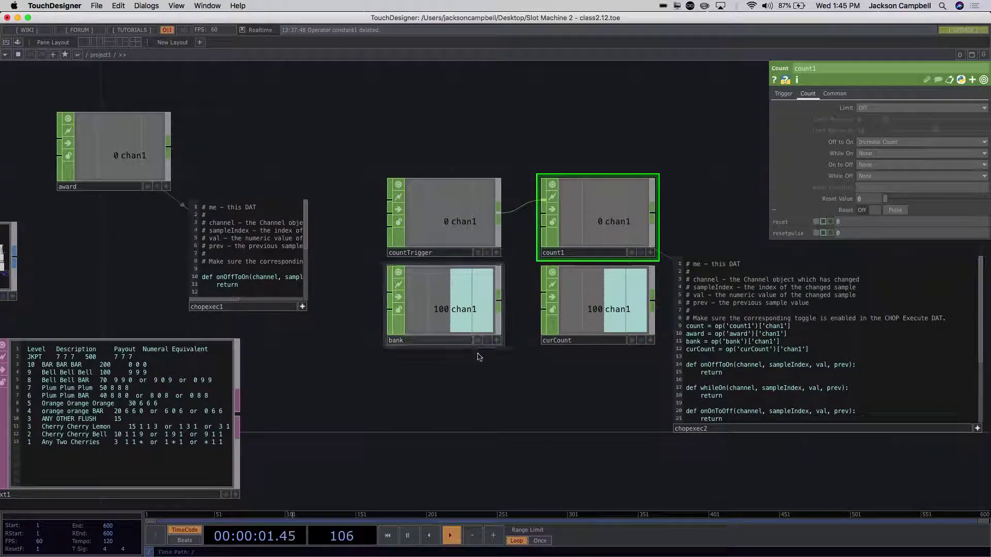
- Examine the variable definitions and the onValueChange block in the chopexec2 script
scroll(488, 348, "up", 3)
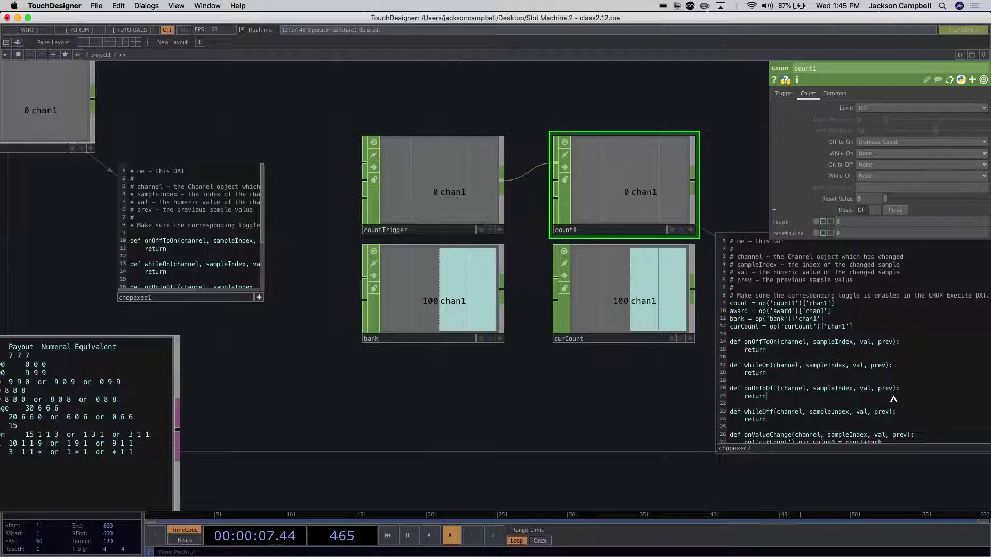
left_click_drag(807, 484, 586, 471)
left_click(881, 442)
scroll(849, 397, "down", 5)
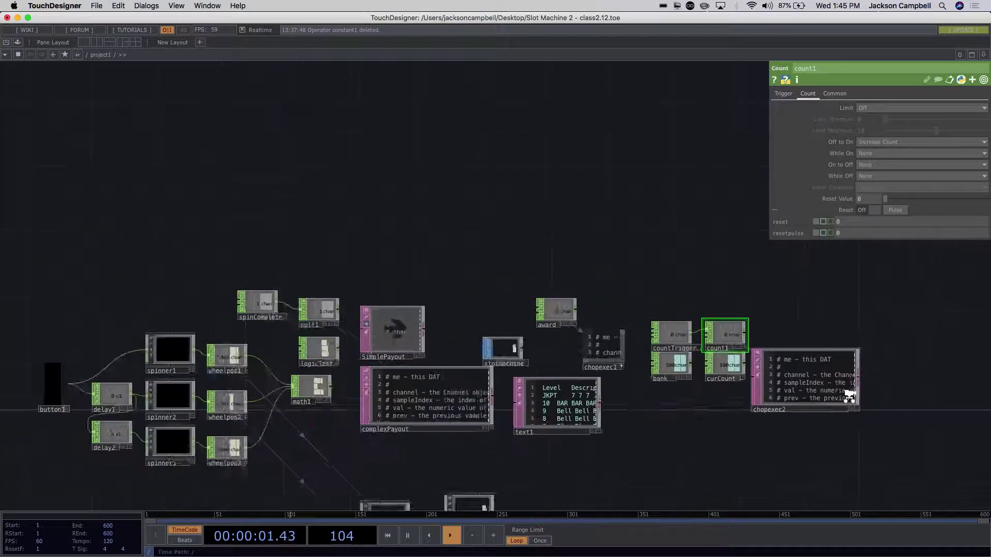
scroll(849, 397, "up", 6)
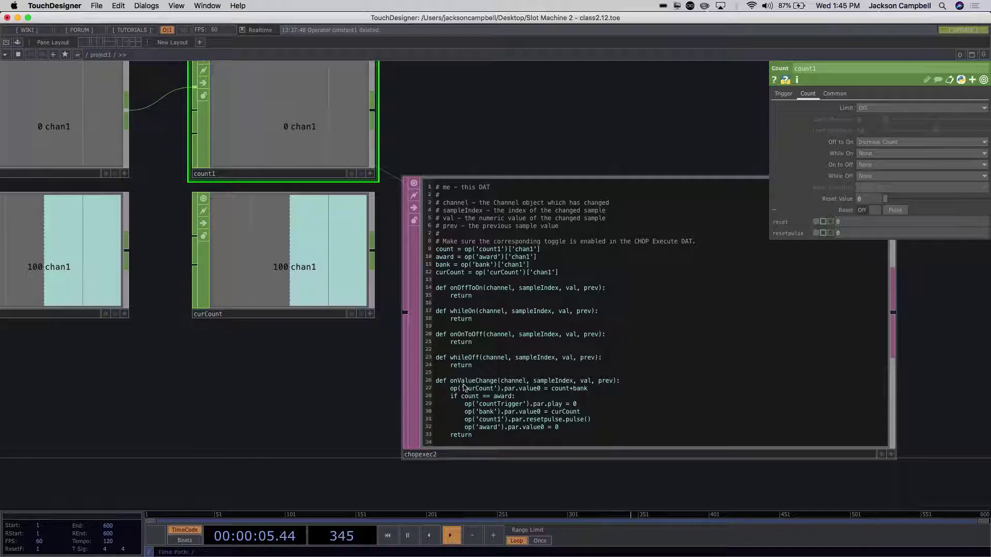
left_click(515, 400)
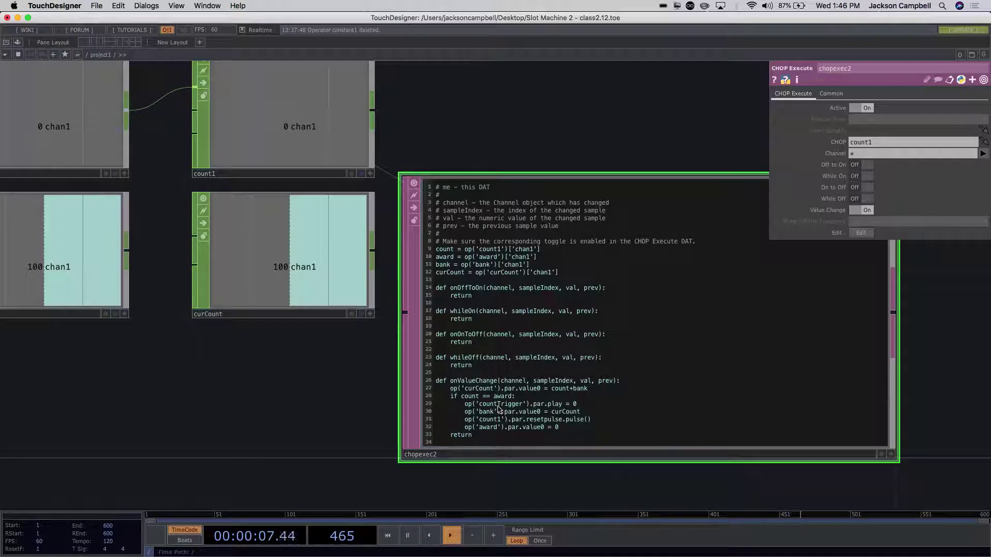
left_click(545, 428)
scroll(564, 464, "down", 5)
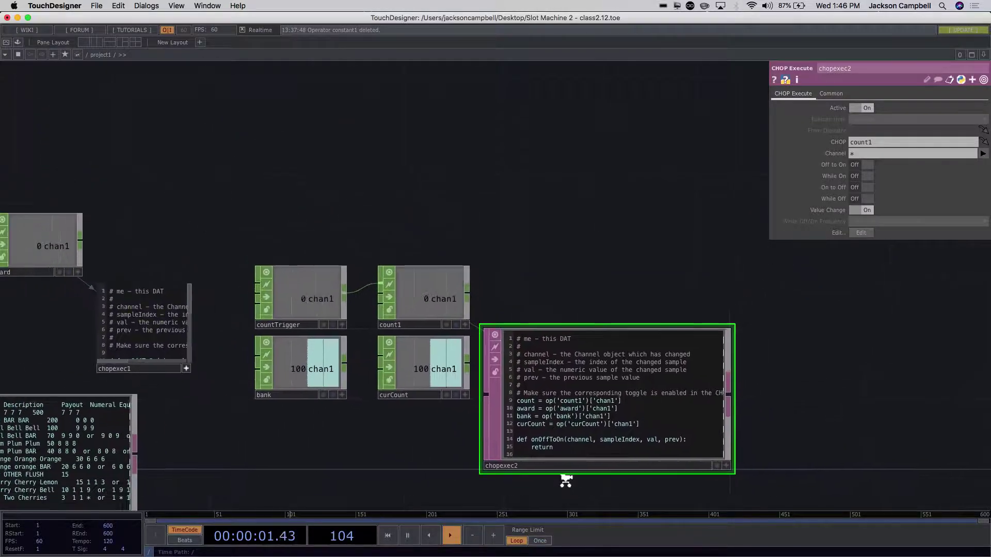
- Rename the chopexec2 DAT as MoneyCounter
left_click(428, 452)
left_click_drag(428, 453, 504, 339)
scroll(504, 338, "down", 4)
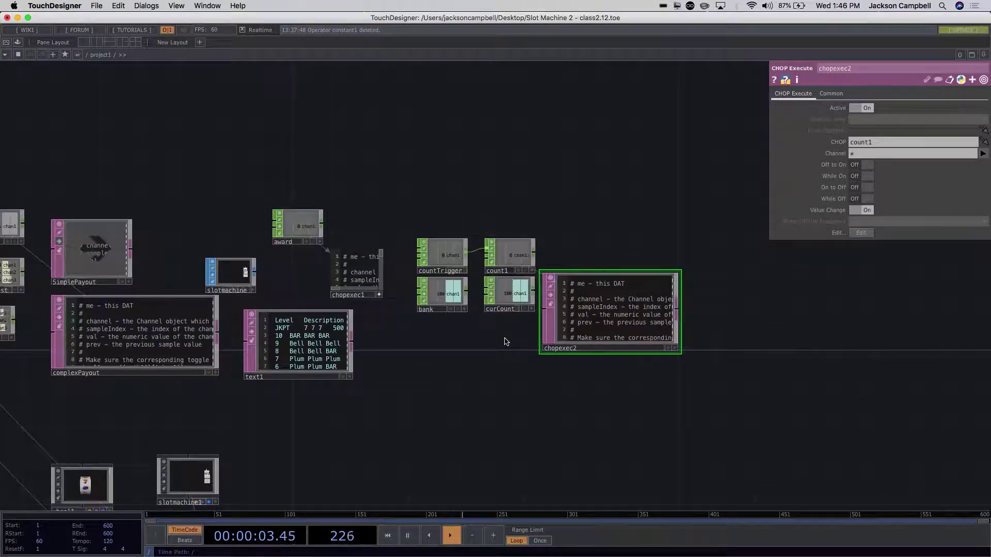
scroll(508, 351, "up", 3)
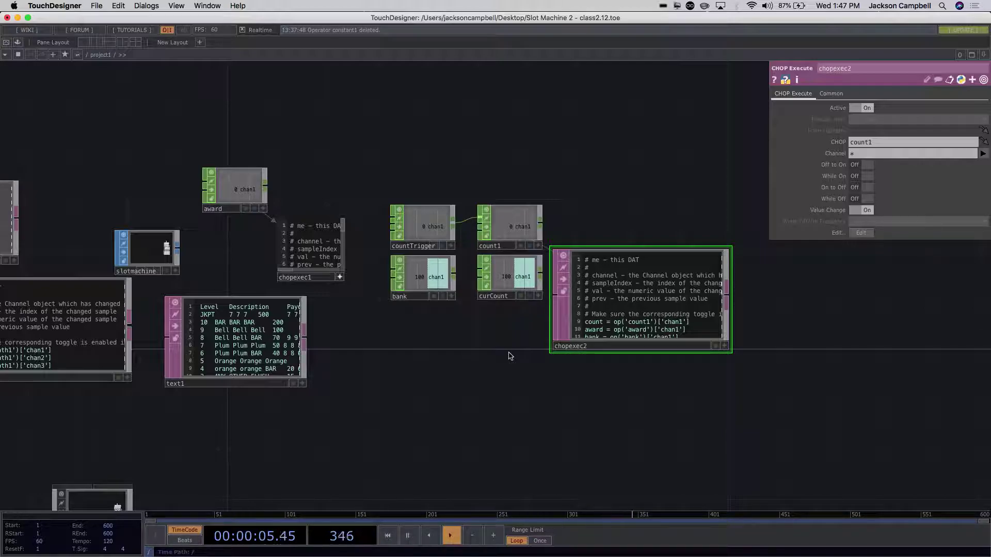
scroll(510, 356, "up", 3)
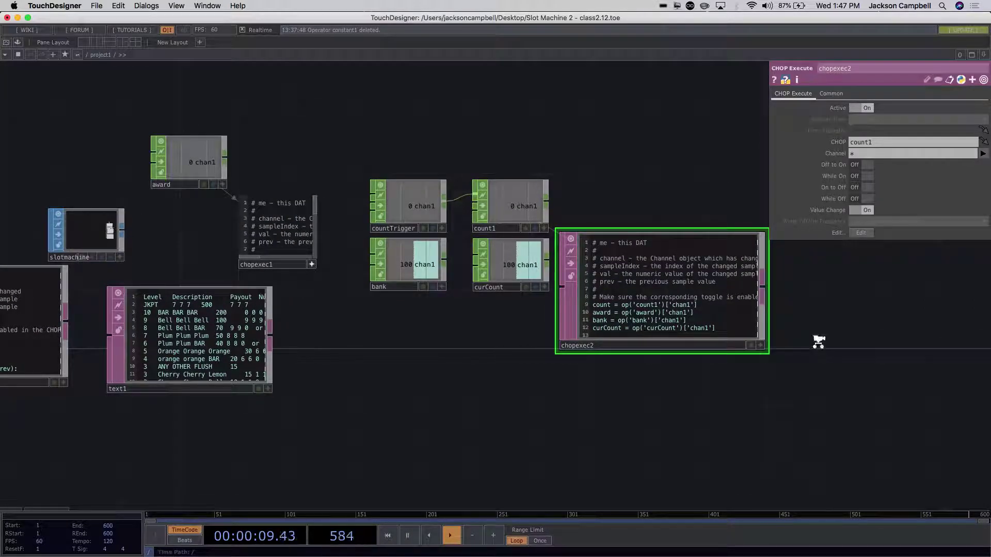
scroll(817, 341, "up", 2)
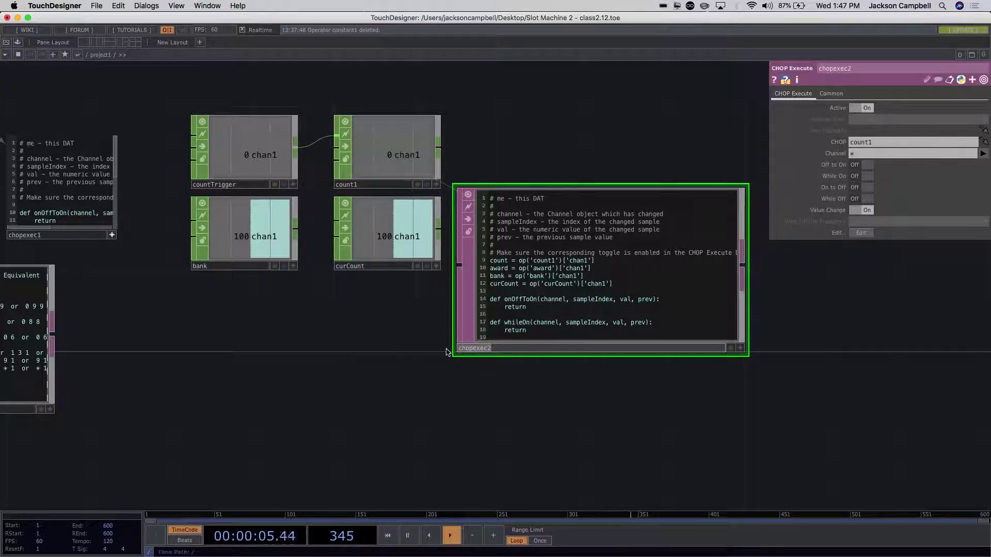
type("MoneyCounter")
left_click(470, 373)
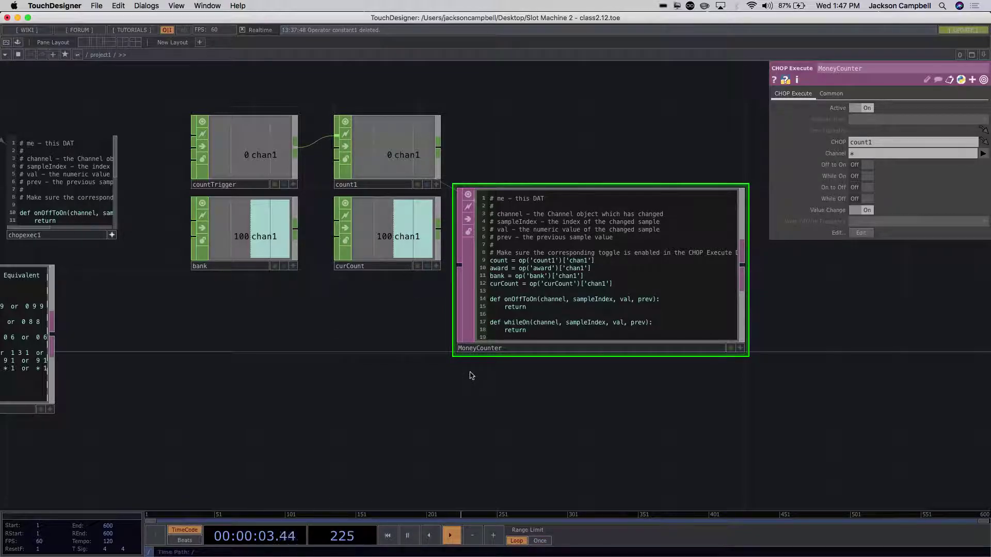
- Make the MoneyCounter script editable and compare its count, award and bank definitions with the onValueChange block
left_click_drag(470, 375, 597, 404)
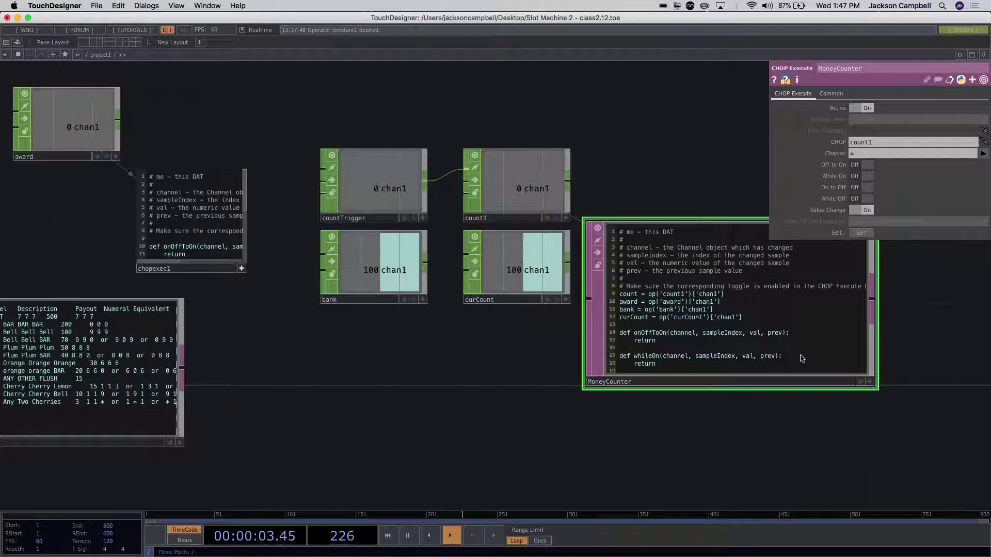
left_click(870, 382)
left_click_drag(712, 307, 599, 295)
scroll(675, 332, "down", 5)
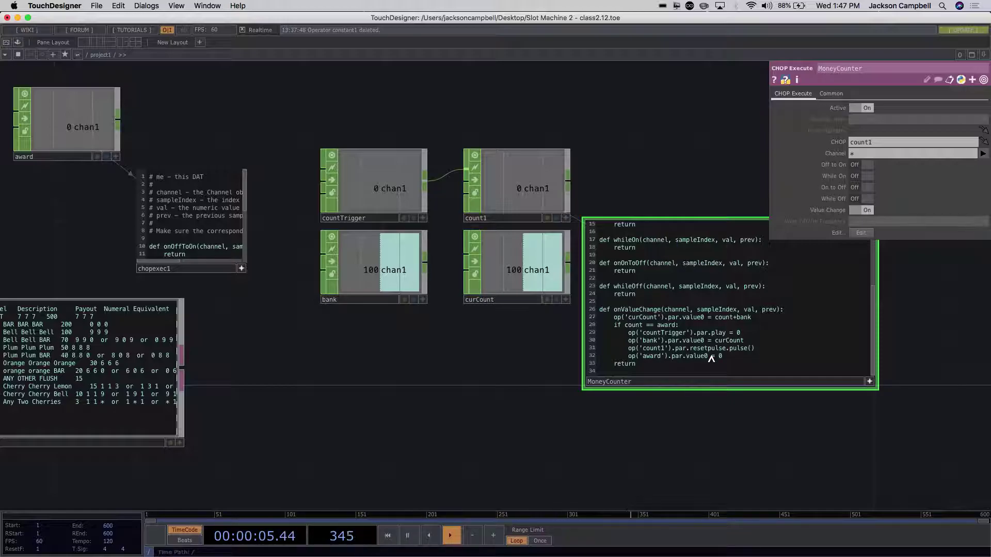
scroll(711, 358, "up", 4)
left_click_drag(599, 256, 694, 273)
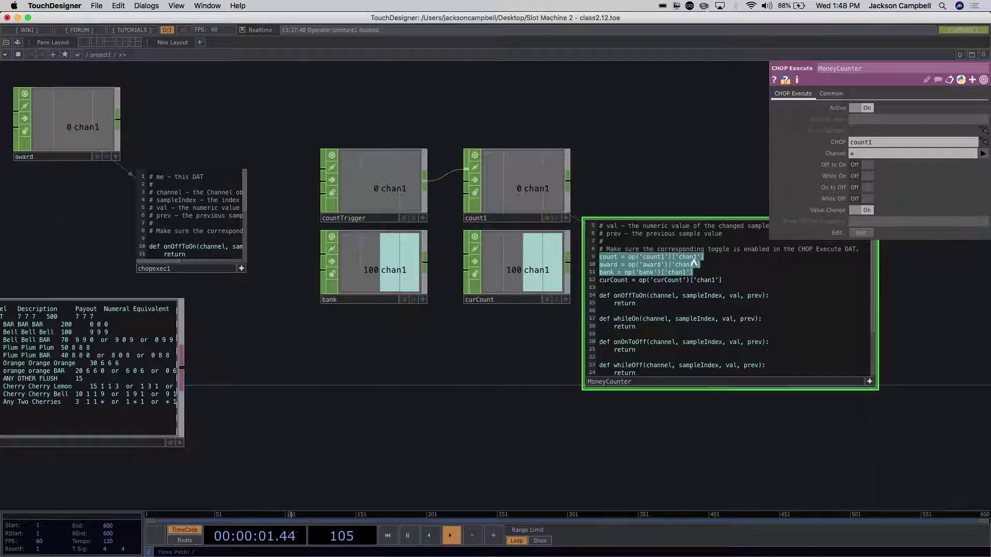
scroll(710, 288, "down", 5)
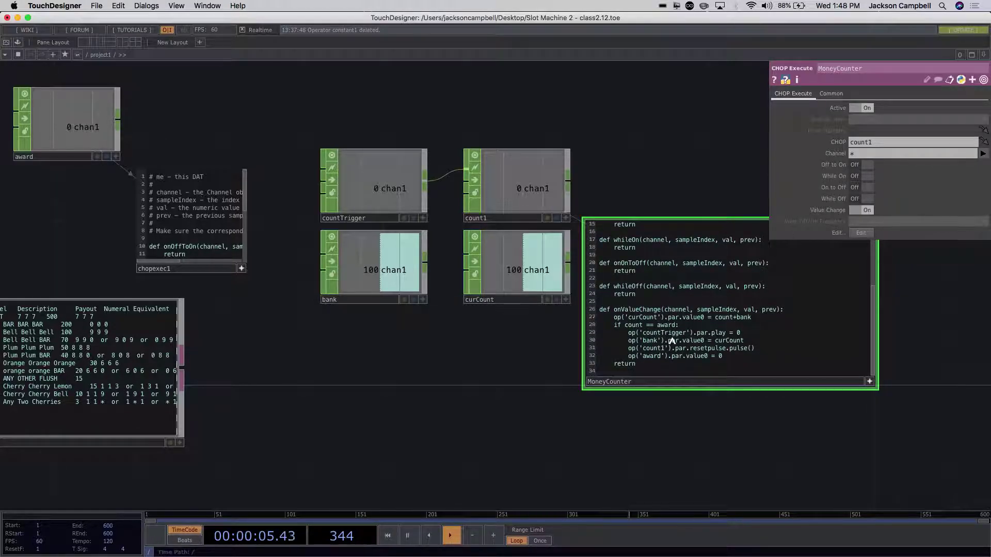
scroll(672, 342, "up", 6)
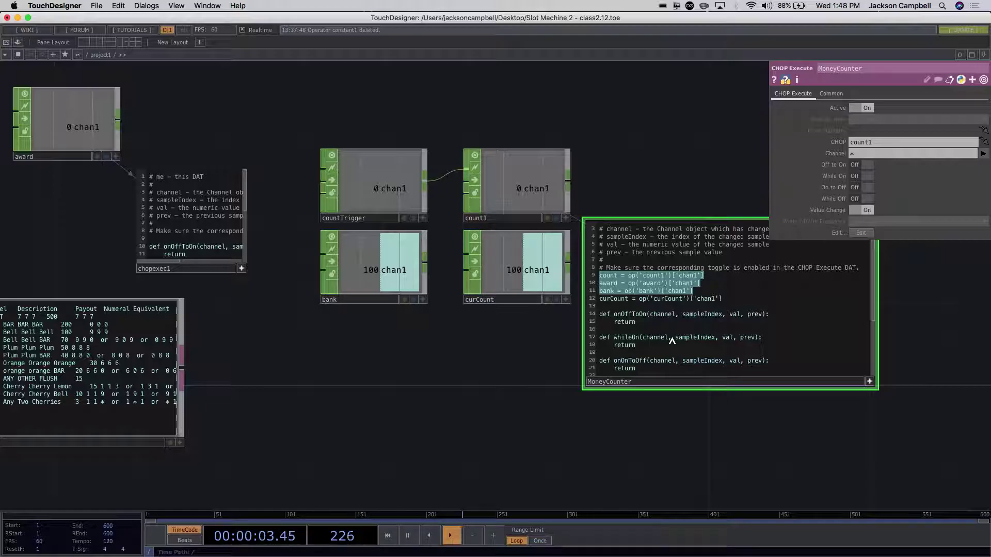
- Examine how MoneyCounter's variable definitions reference each operator and its ['chan1'] channel, and where onValueChange uses them
left_click(706, 295)
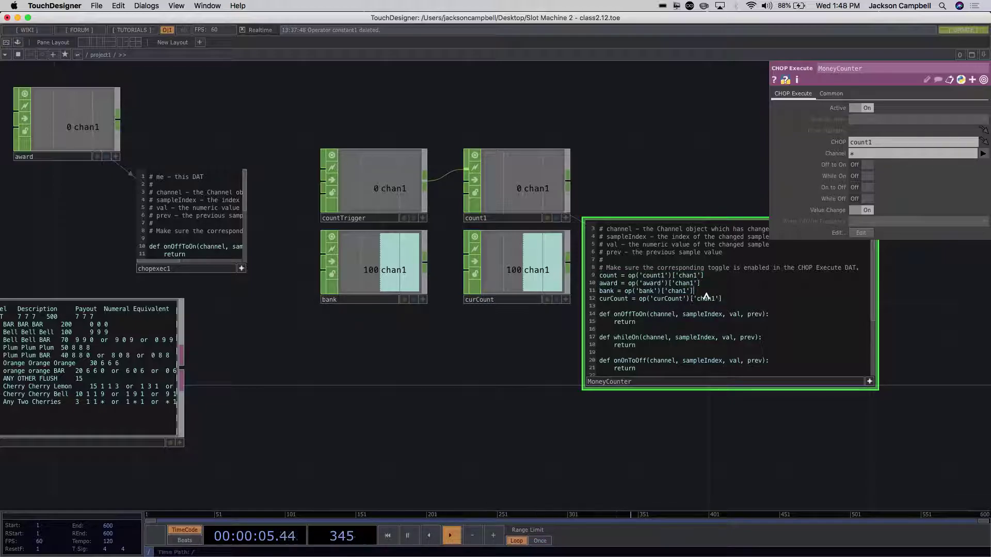
left_click_drag(694, 291, 574, 277)
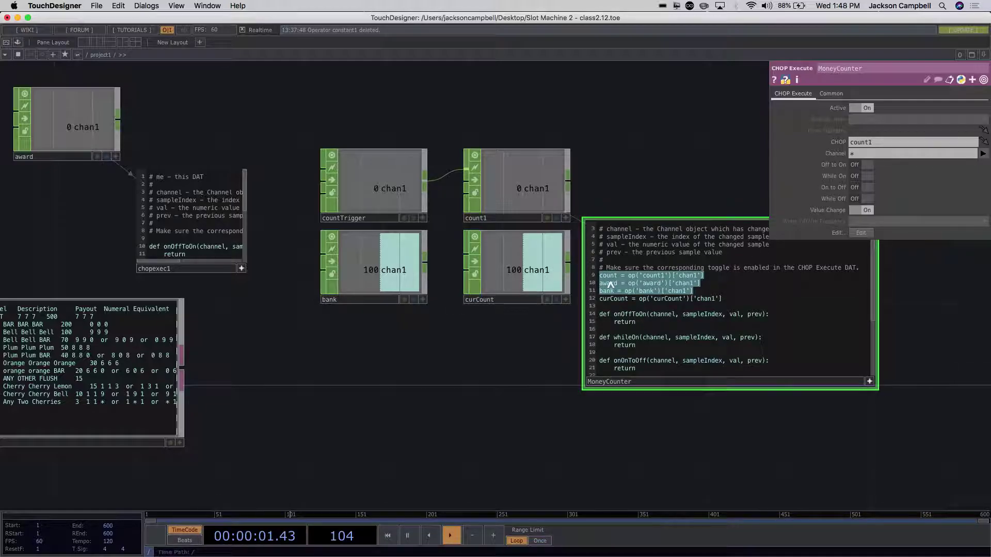
left_click(602, 281)
left_click_drag(600, 277, 617, 279)
left_click(716, 293)
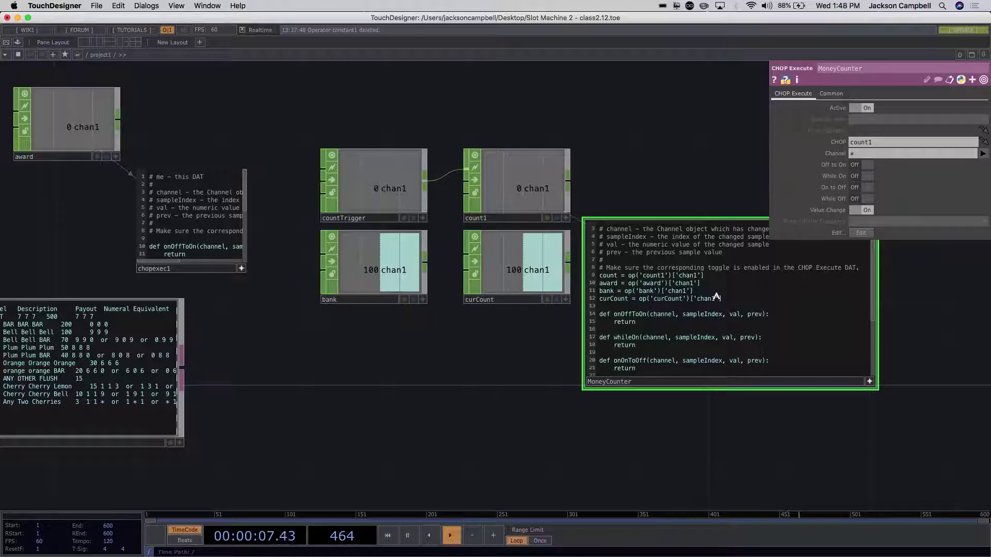
scroll(716, 295, "down", 4)
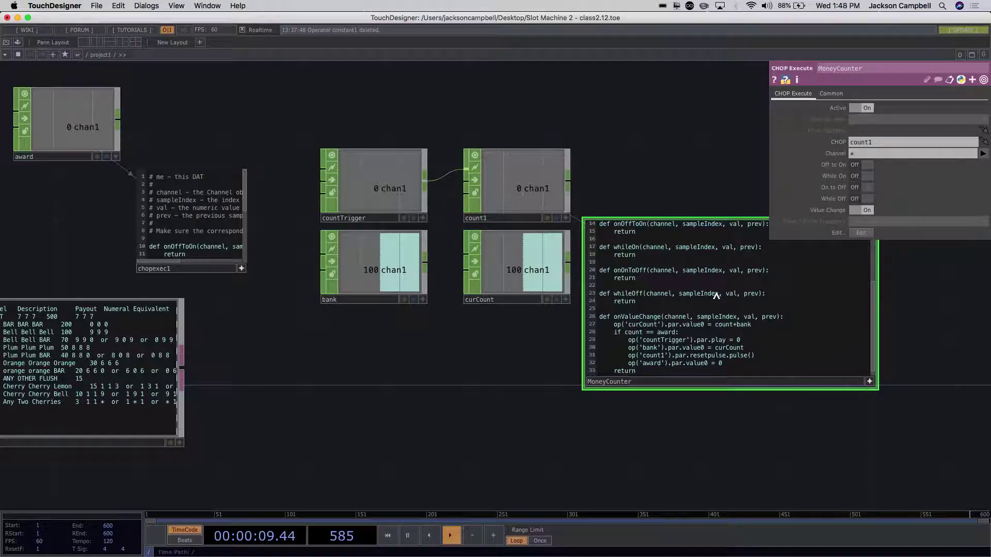
scroll(716, 295, "up", 3)
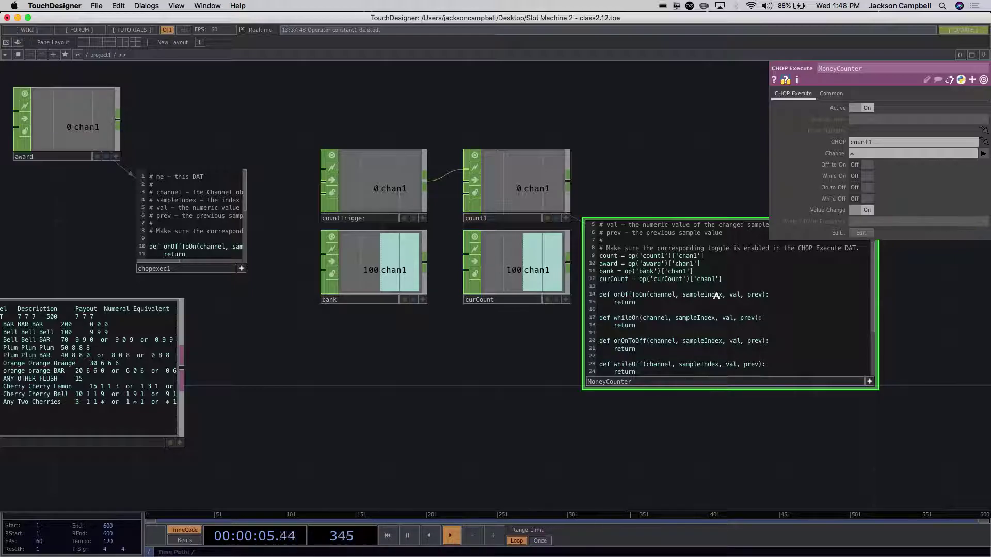
scroll(716, 296, "down", 3)
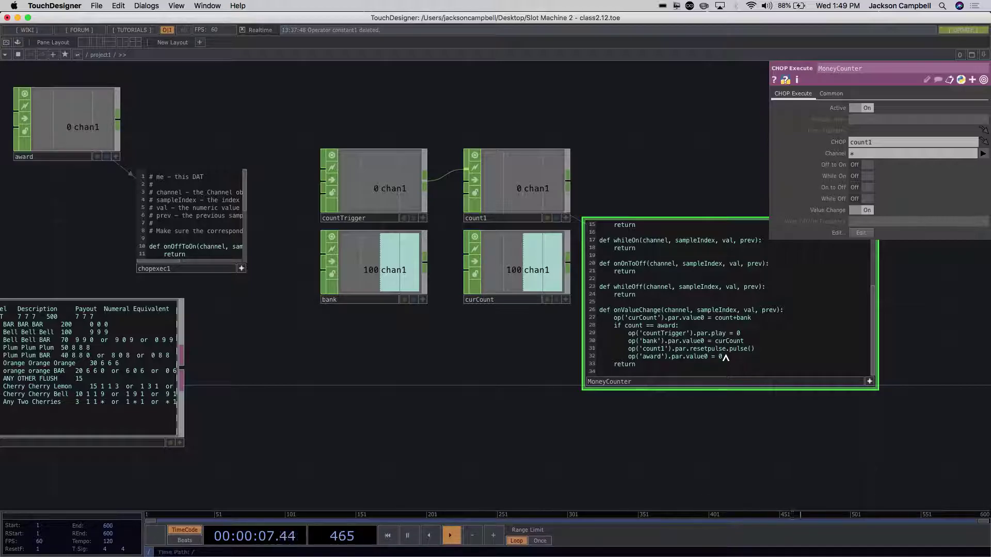
scroll(725, 357, "up", 4)
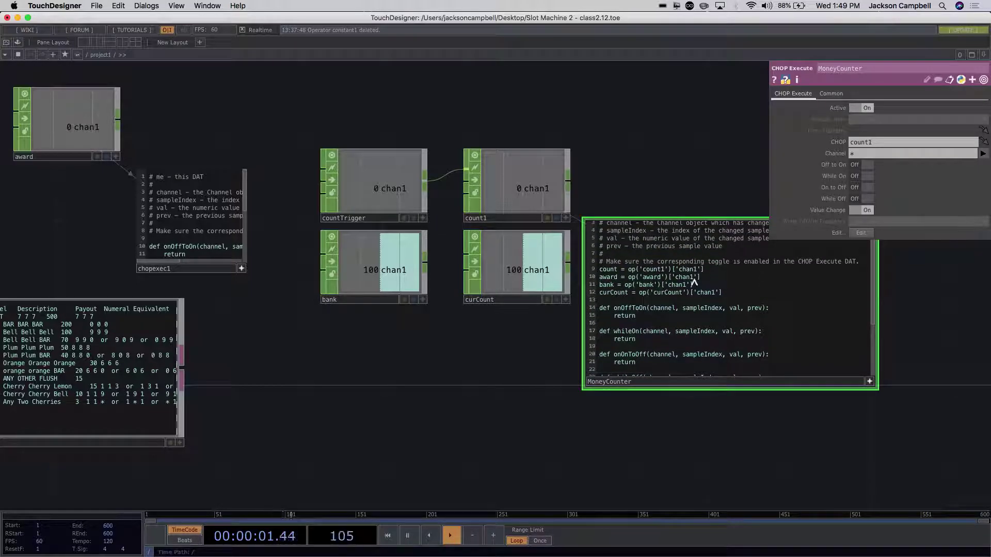
left_click(692, 270)
left_click_drag(703, 269, 673, 274)
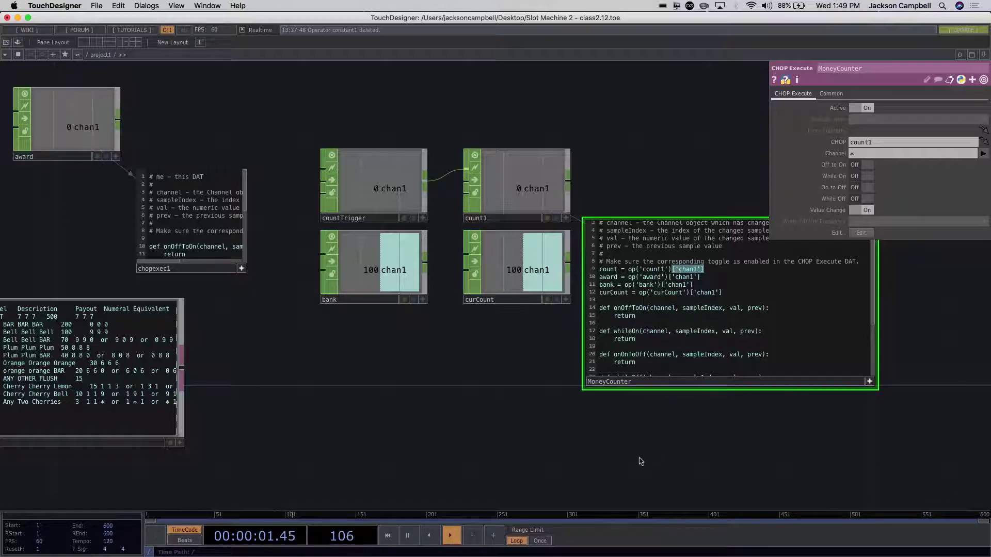
- Inspect the math1 CHOP beside complexPayout as an example of an operator with several channels
scroll(630, 457, "down", 2)
scroll(630, 457, "down", 3)
left_click_drag(604, 467, 752, 354)
scroll(629, 298, "up", 2)
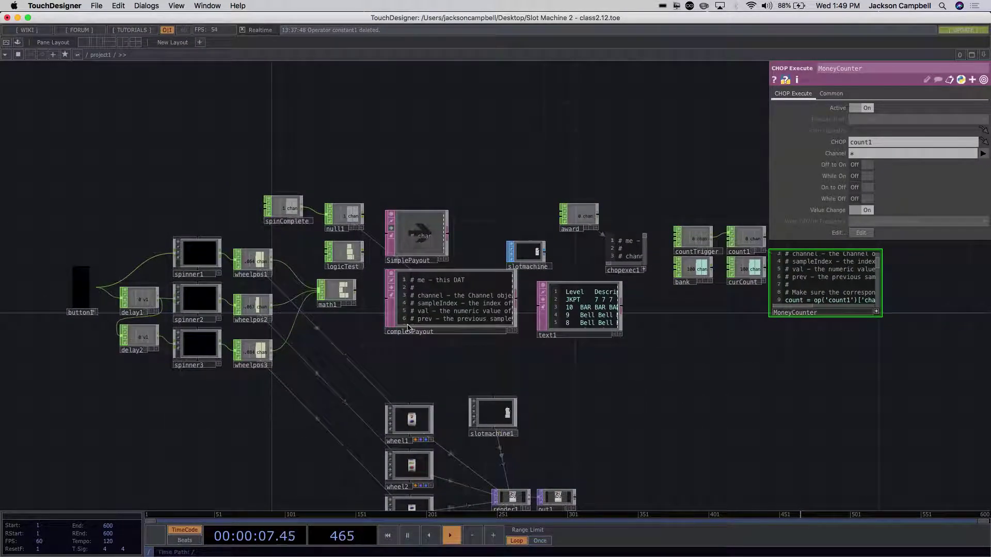
scroll(363, 328, "up", 4)
left_click_drag(365, 326, 411, 333)
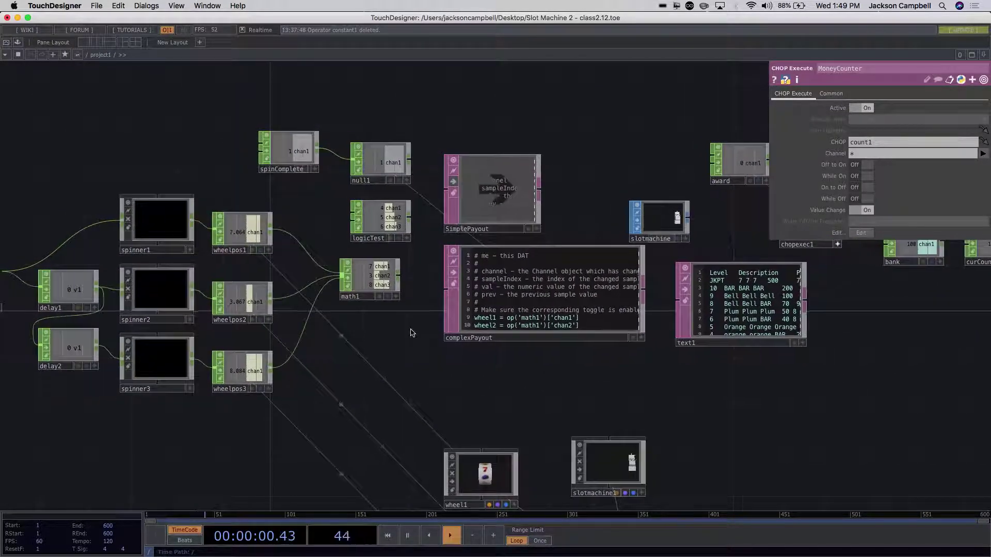
left_click(370, 284)
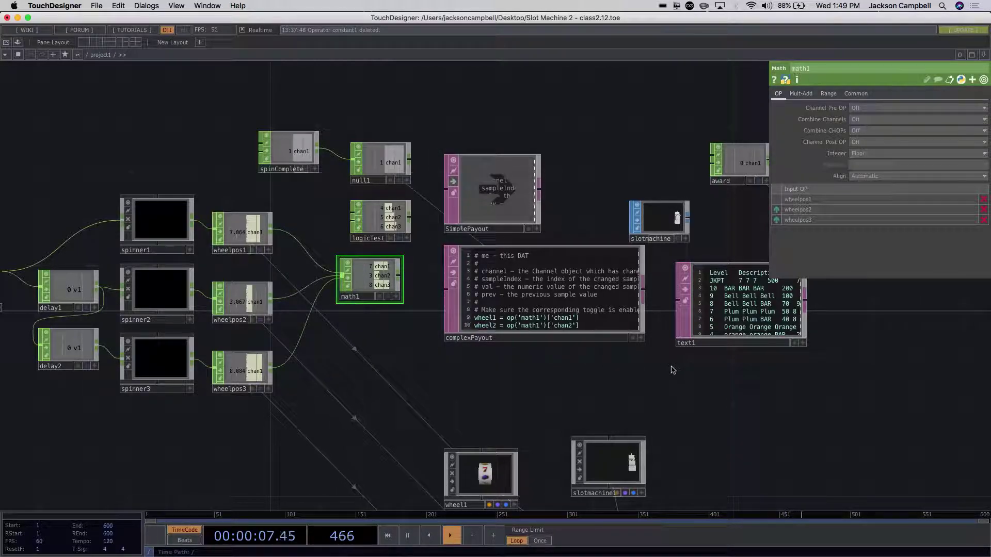
- Inspect the complexPayout script's wheel1 to wheel3 definitions and the channels of the logicTest CHOP
scroll(672, 370, "up", 3)
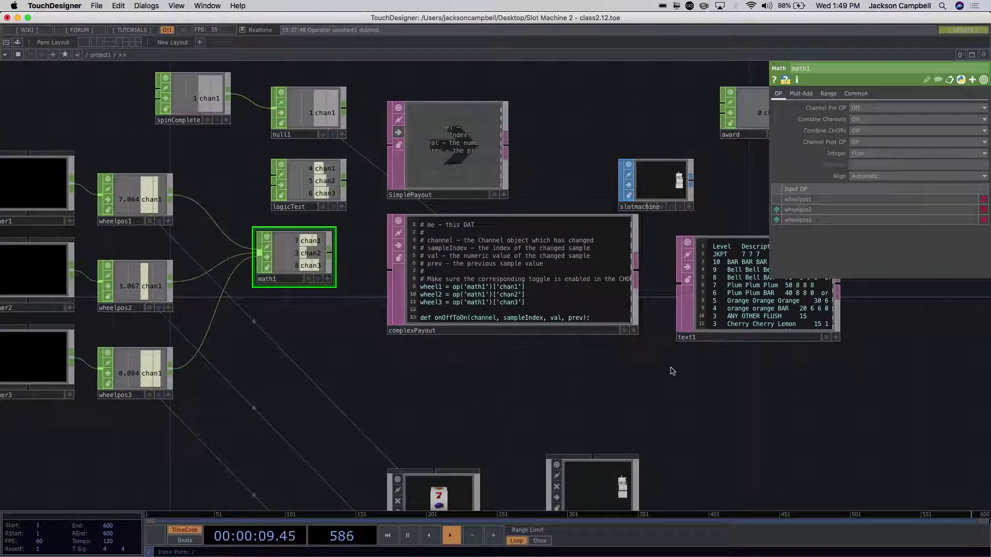
left_click(597, 279)
scroll(630, 285, "up", 4)
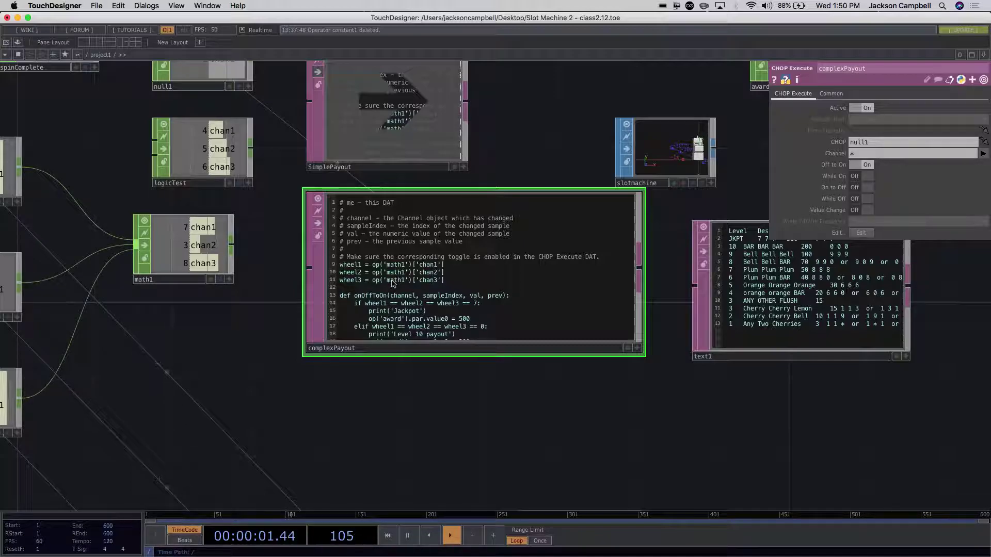
left_click(202, 160)
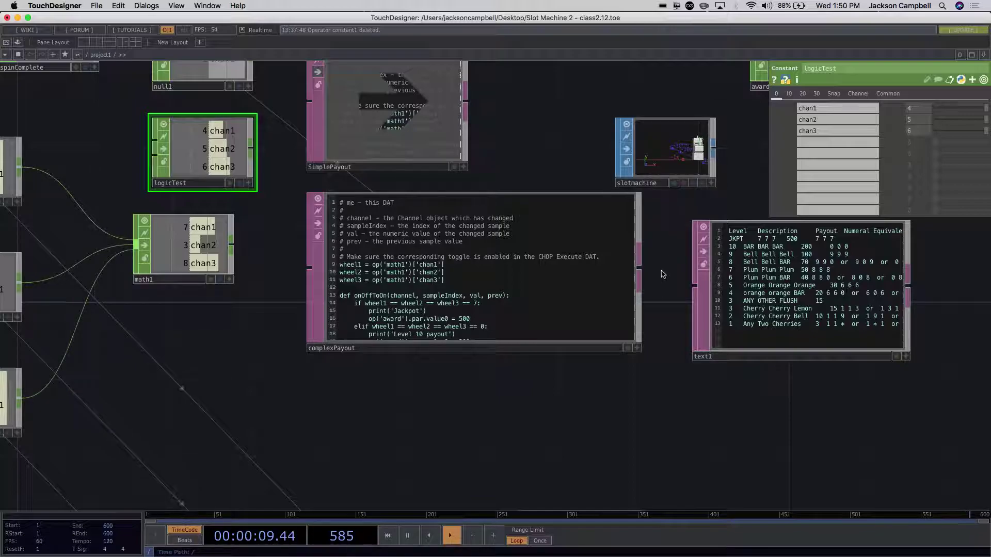
- Add a Constant CHOP in the empty area above spinner1 and duplicate it twice, arranging the three in a row
scroll(493, 411, "down", 5)
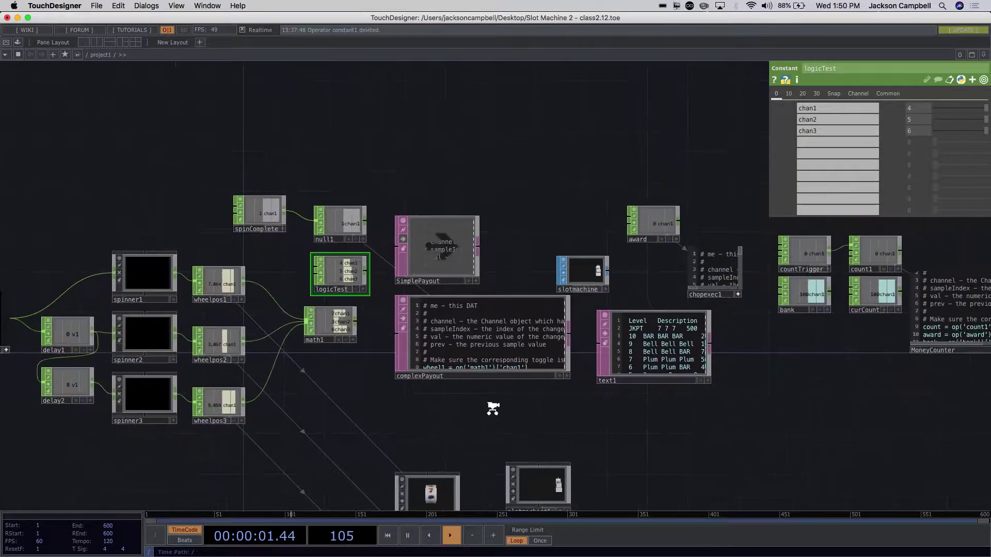
double_click(95, 182)
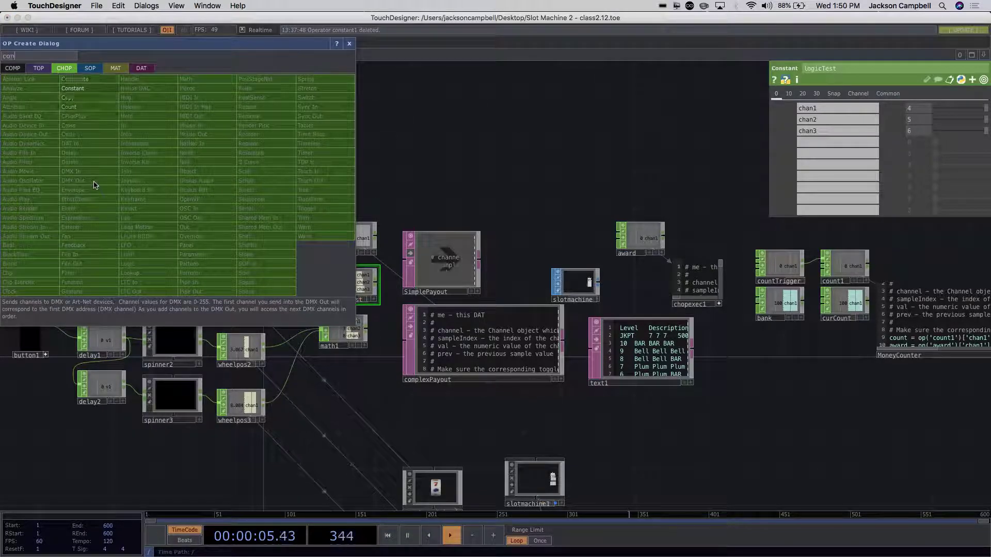
left_click(77, 88)
left_click(107, 212)
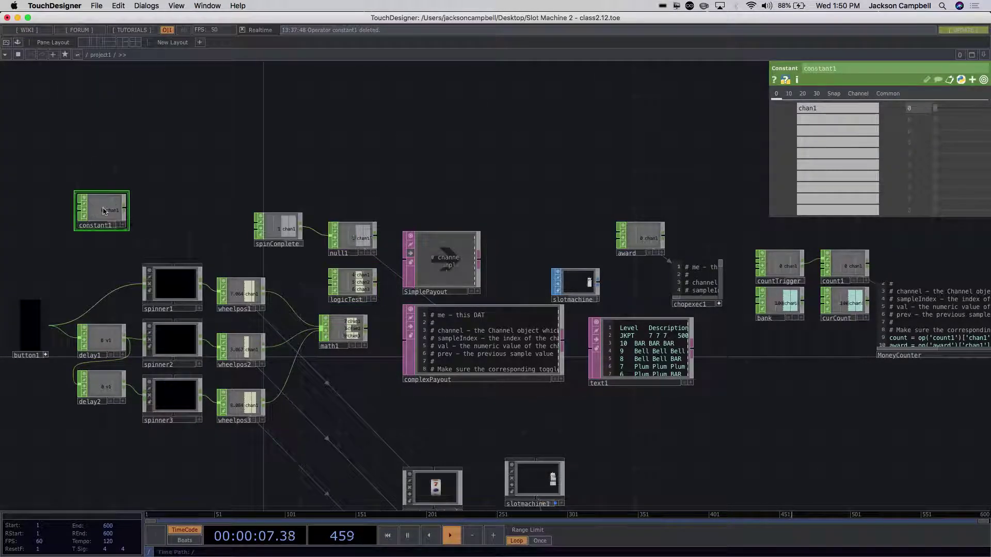
key("ctrl+c")
key("ctrl+v")
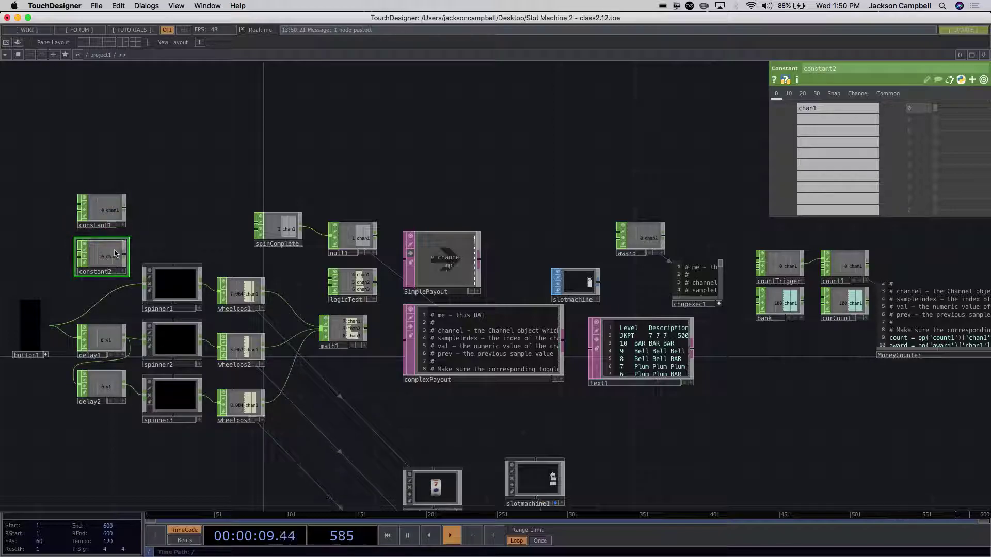
left_click_drag(114, 255, 214, 219)
key("ctrl+v")
- Connect constant1 to wheelpos1, constant2 to wheelpos2 and constant3 to wheelpos3 in place of the spinners
left_click_drag(126, 212, 219, 292)
left_click_drag(180, 209, 218, 348)
left_click_drag(238, 214, 216, 408)
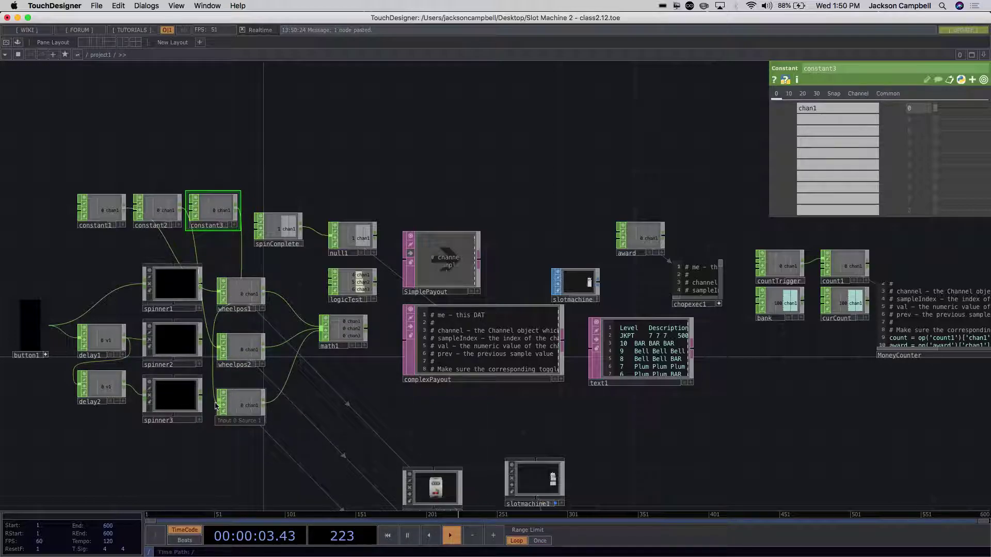
- Check the three wheelpos Null CHOPs and the Constant CHOPs that feed them
left_click(247, 294)
left_click(245, 350)
left_click(246, 408)
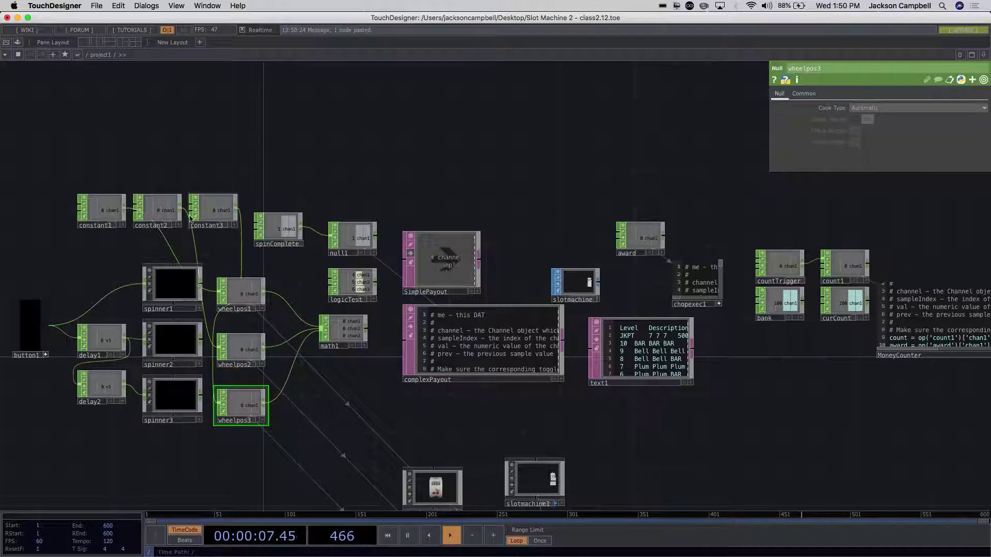
left_click(106, 208)
left_click(168, 209)
left_click(219, 209)
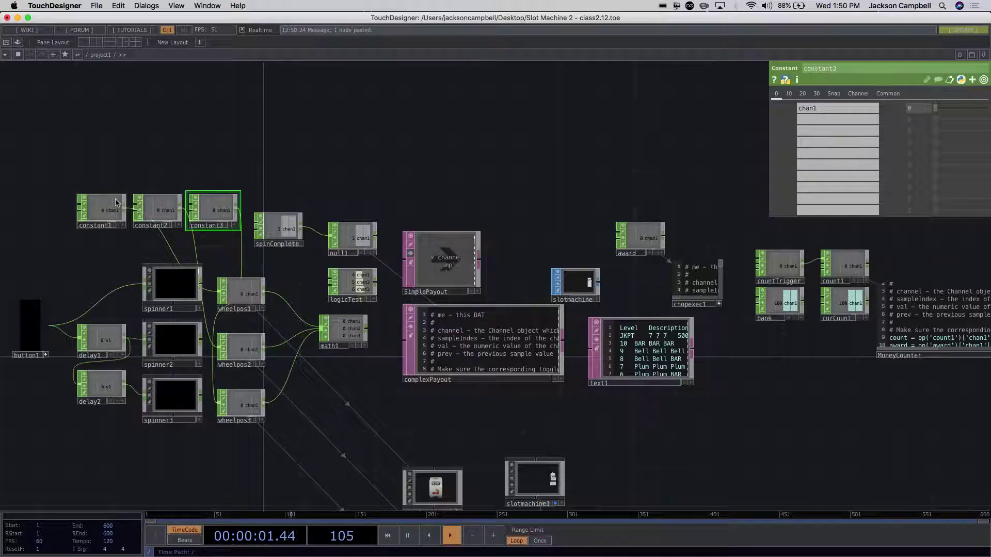
left_click(105, 211)
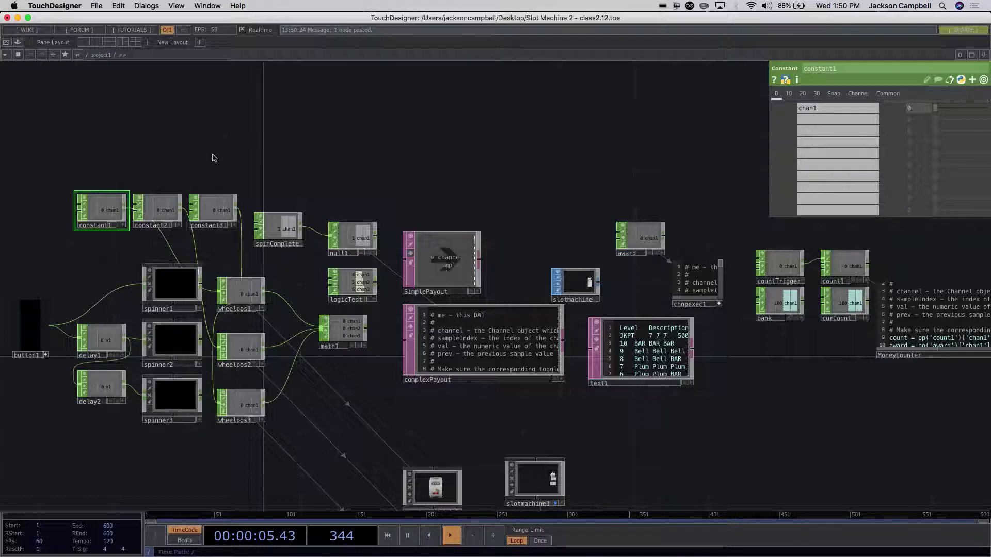
- Trigger a spin with button1 and open the slot machine's output window
left_click_drag(214, 157, 323, 137)
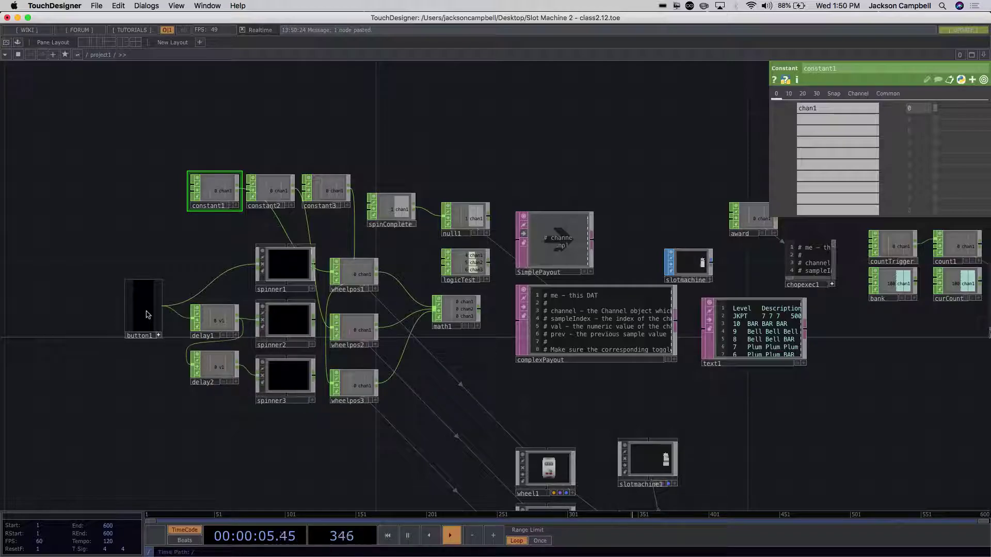
left_click(140, 297)
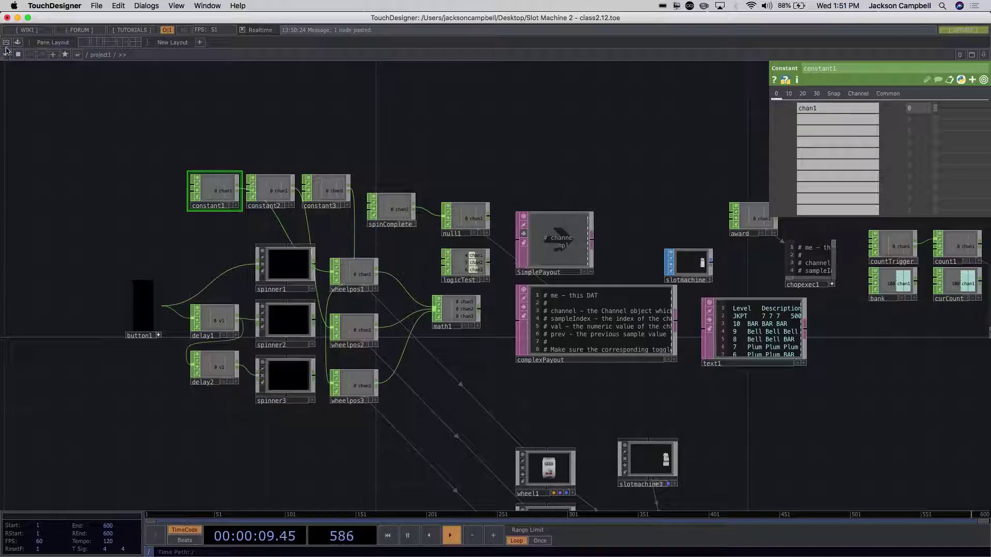
key("F1")
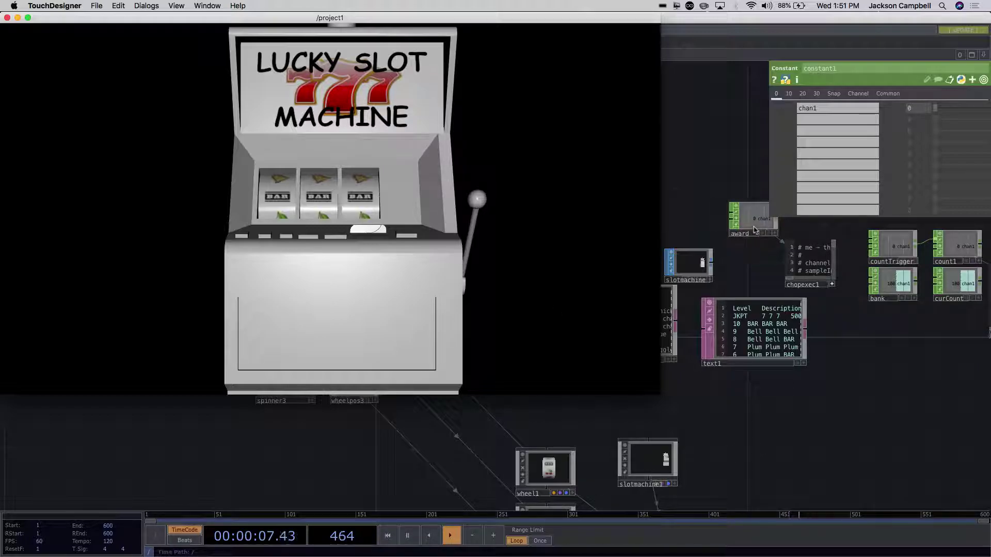
- Follow the countTrigger, count1, curCount and bank CHOPs as the award is counted up, and inspect bank's parameters
scroll(719, 276, "up", 5)
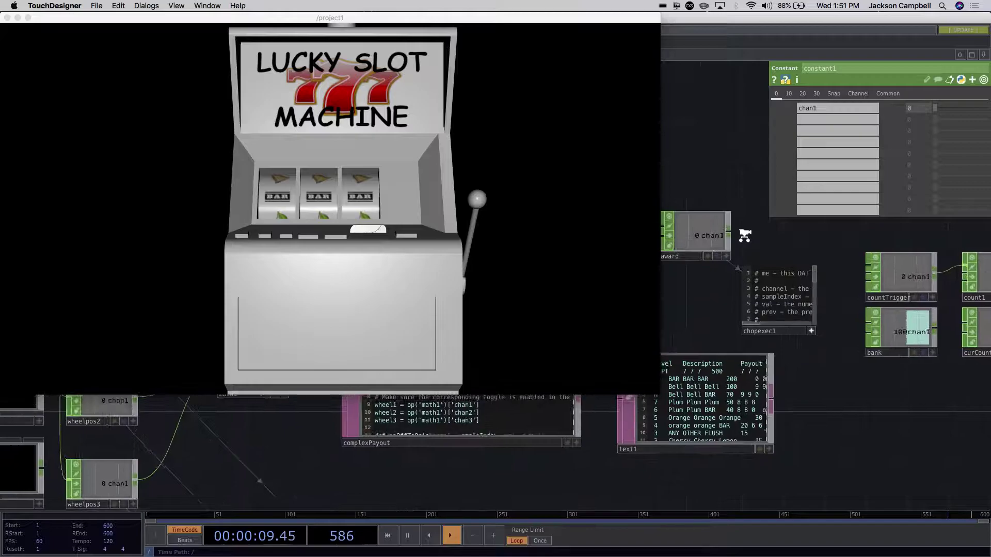
left_click_drag(745, 237, 661, 338)
left_click_drag(869, 449, 776, 454)
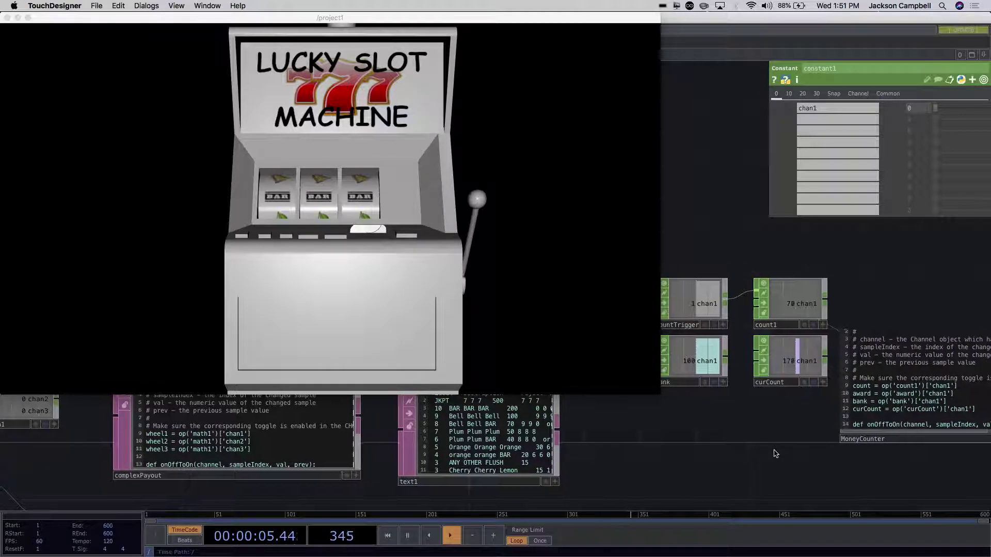
scroll(775, 453, "up", 2)
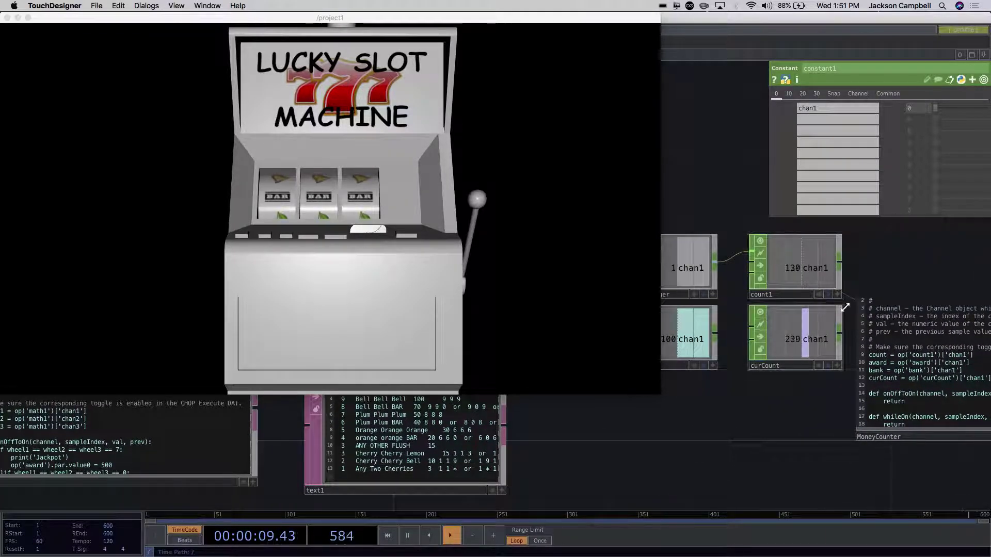
left_click(700, 277)
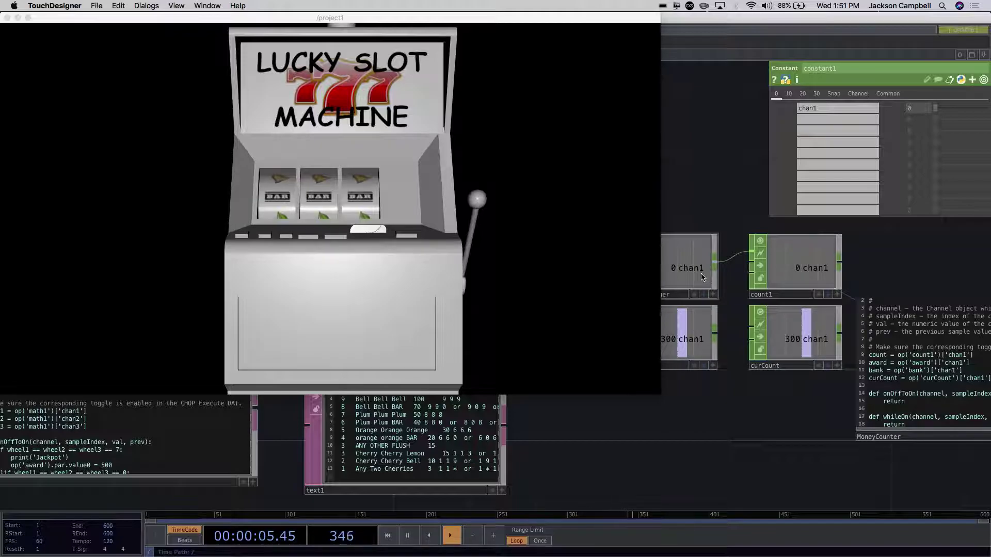
scroll(747, 404, "left", 5)
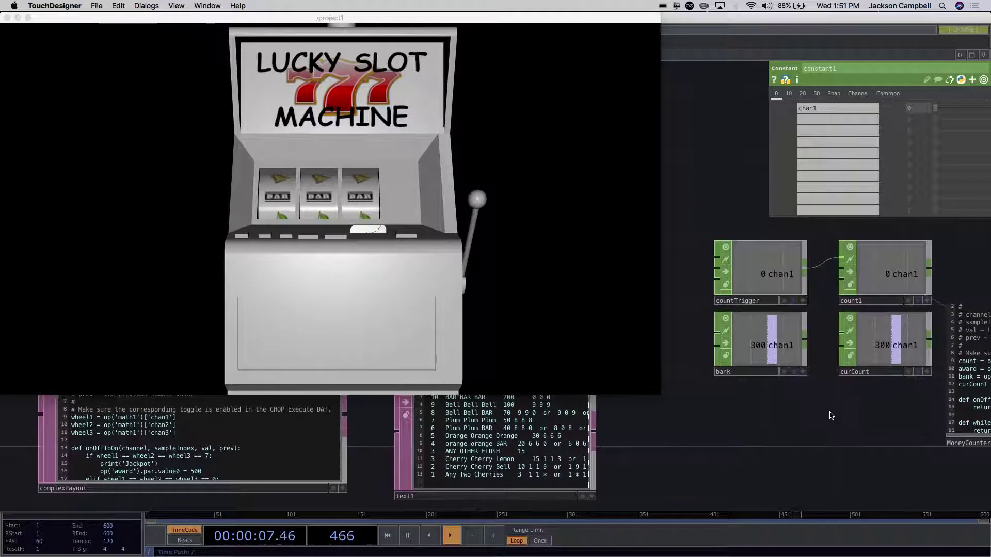
left_click(772, 361)
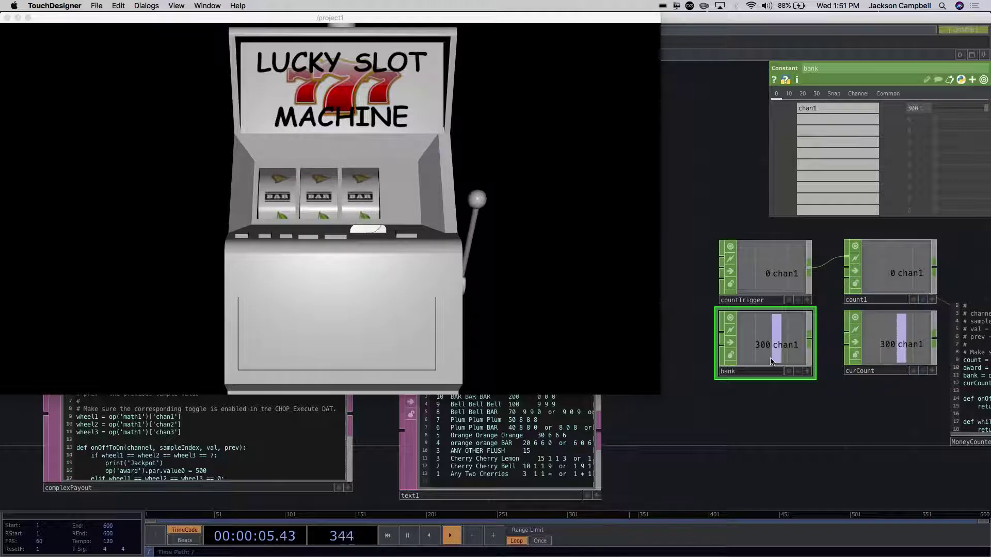
- Set constant1's chan1 value to 1
left_click_drag(743, 455, 819, 450)
scroll(825, 484, "down", 3)
scroll(819, 450, "down", 3)
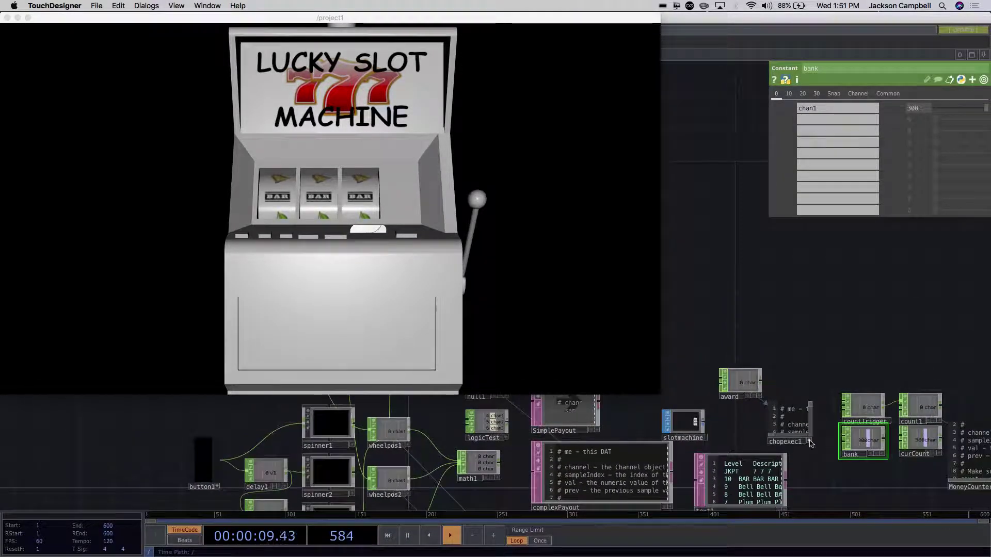
left_click_drag(723, 354, 985, 342)
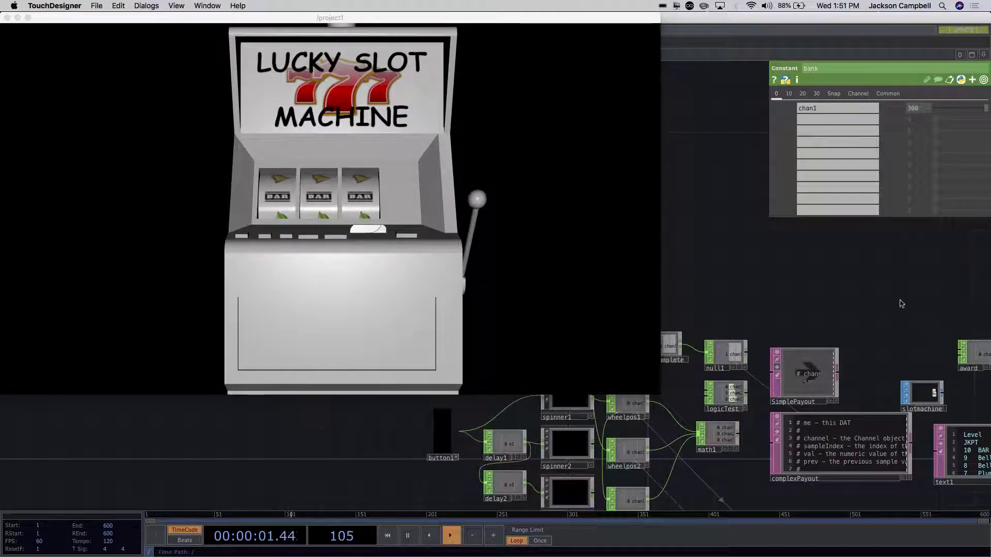
left_click_drag(803, 286, 961, 293)
scroll(826, 273, "up", 5)
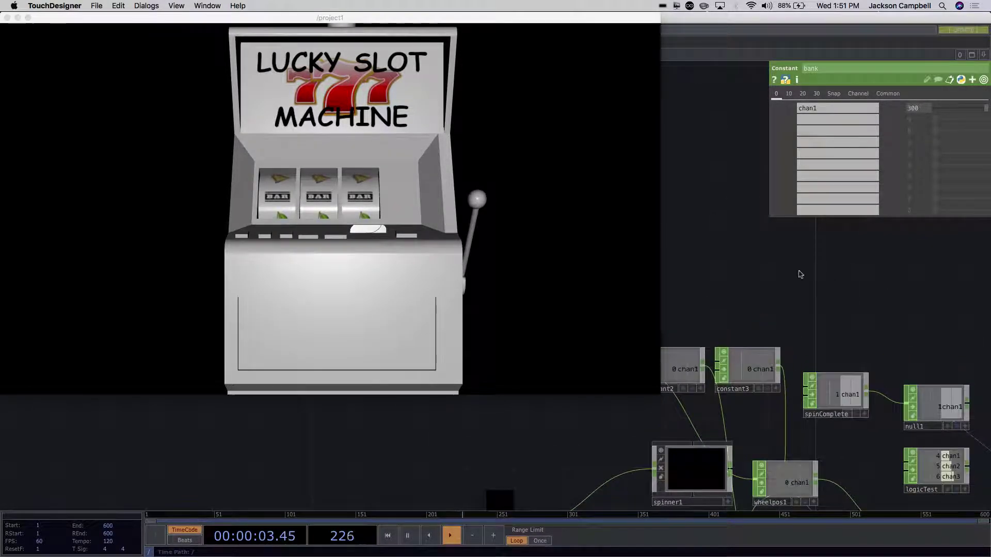
left_click(666, 424)
left_click(919, 111)
type("1")
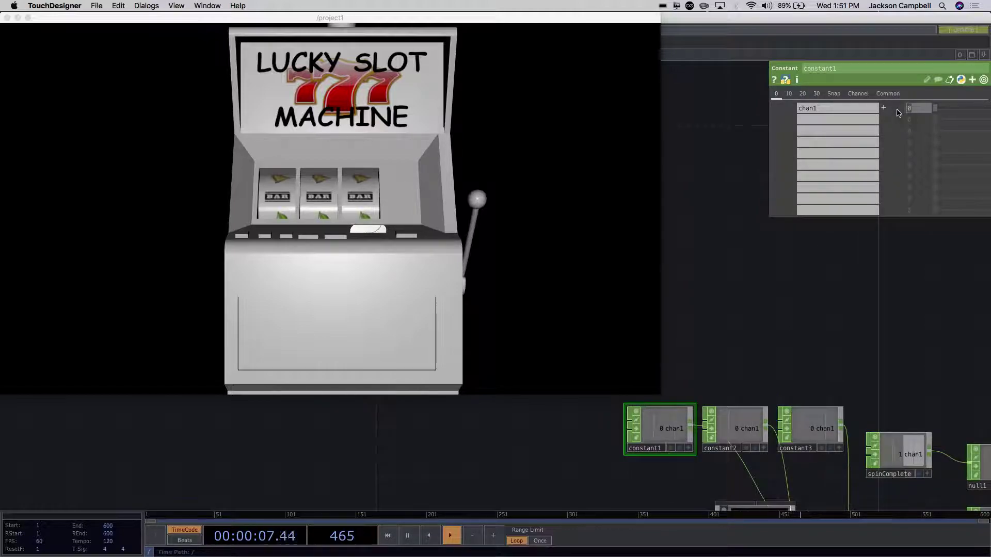
- Set the chan1 value of constant2 and constant3 to 1
left_click(715, 420)
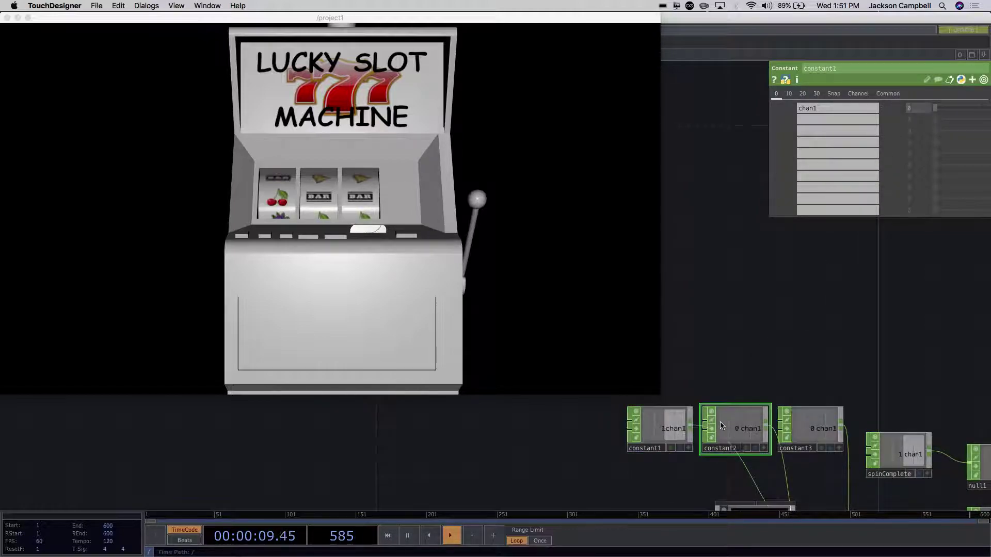
left_click(902, 110)
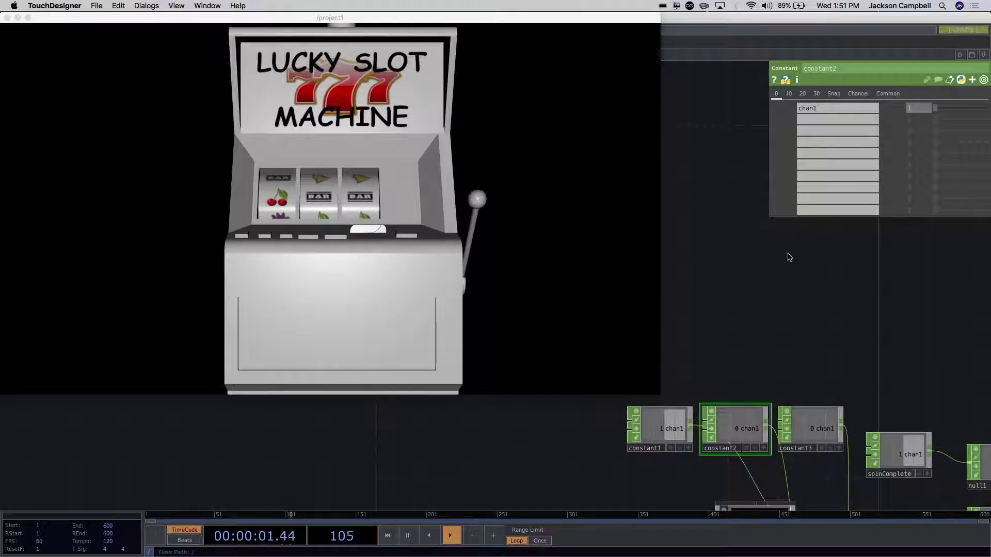
key("Return")
left_click(805, 425)
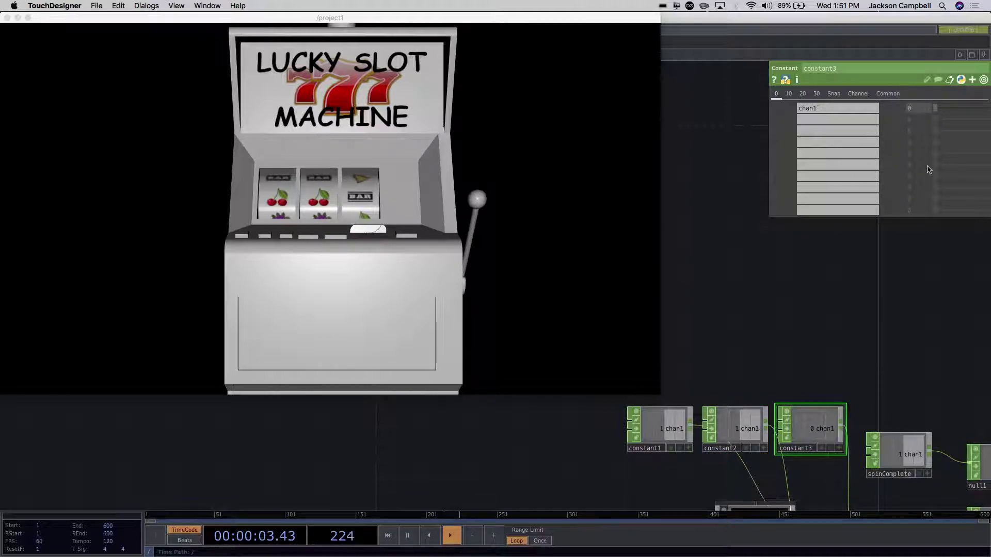
left_click(916, 108)
type("1")
key("Return")
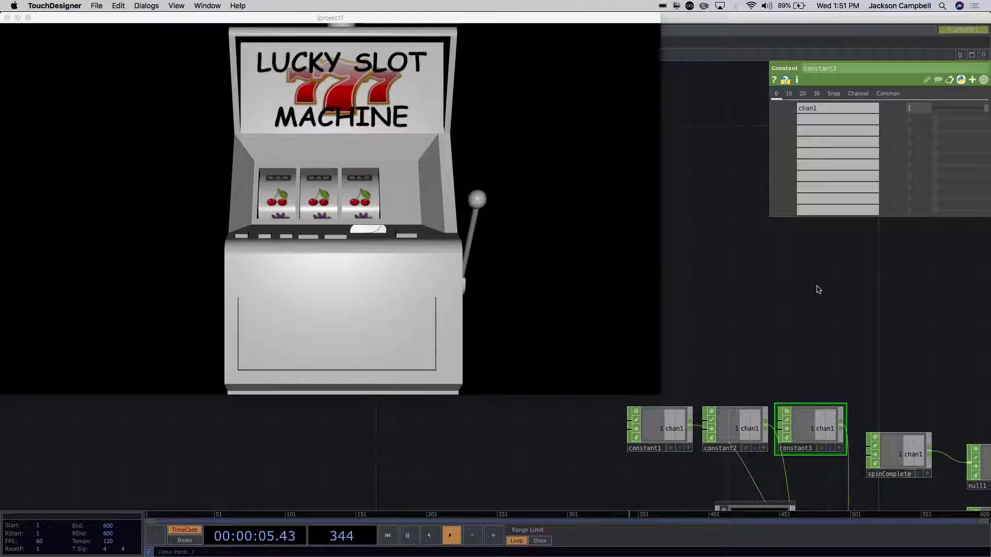
- Trigger another spin with button1 using the cherry wheel positions
left_click_drag(883, 374, 692, 288)
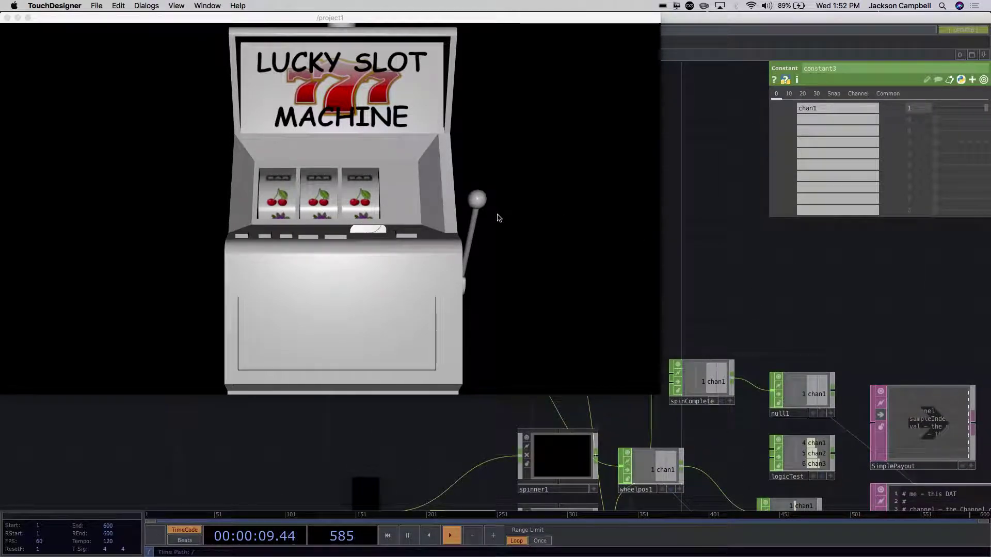
left_click_drag(389, 454, 443, 420)
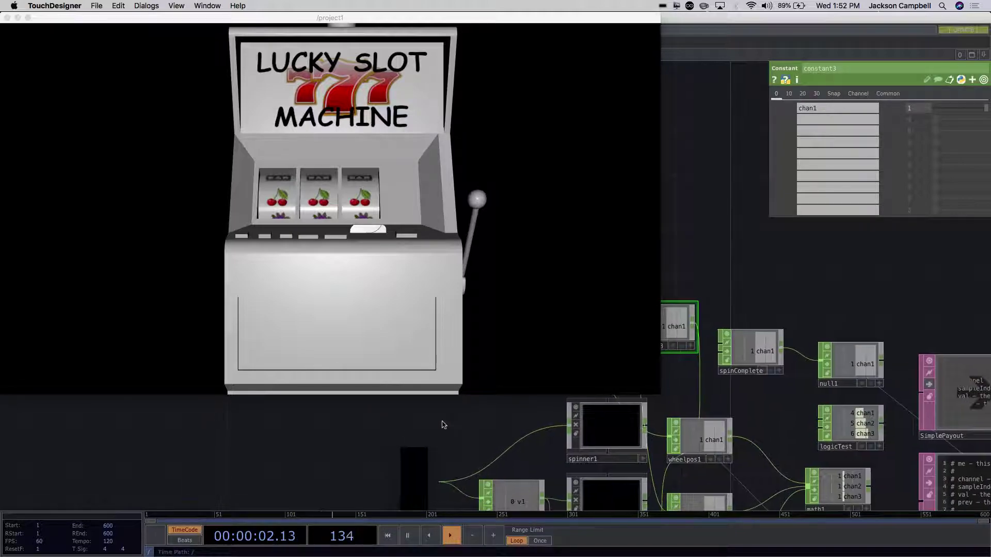
left_click(414, 484)
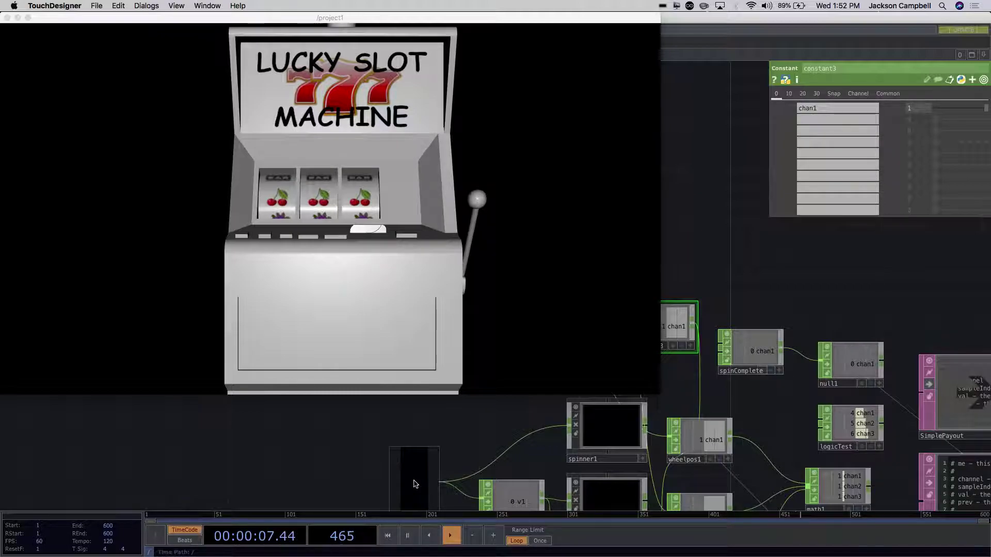
- Follow the spin result through spinComplete, null1, SimplePayout and award to the countTrigger, count1, bank and curCount CHOPs
left_click_drag(896, 316, 866, 411)
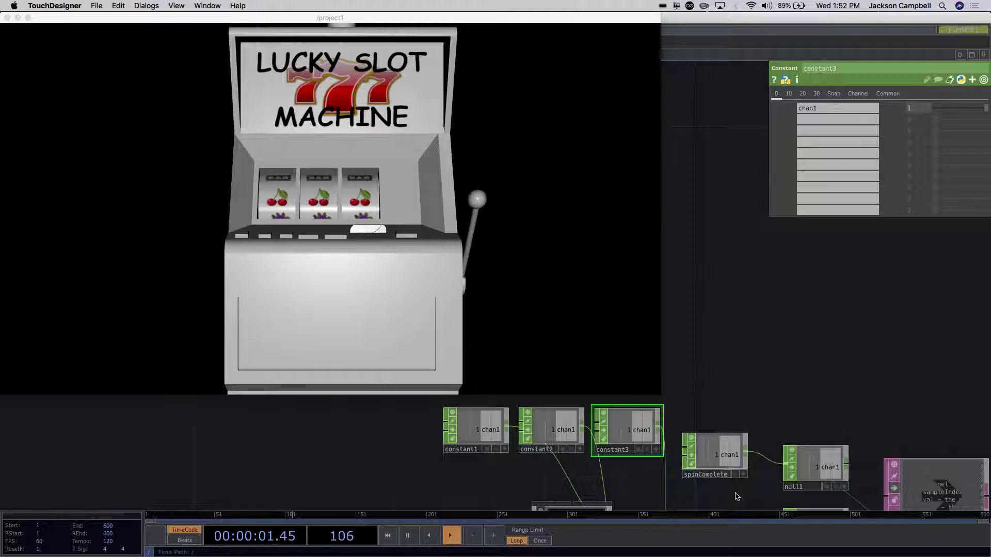
scroll(881, 410, "right", 5)
scroll(880, 409, "down", 2)
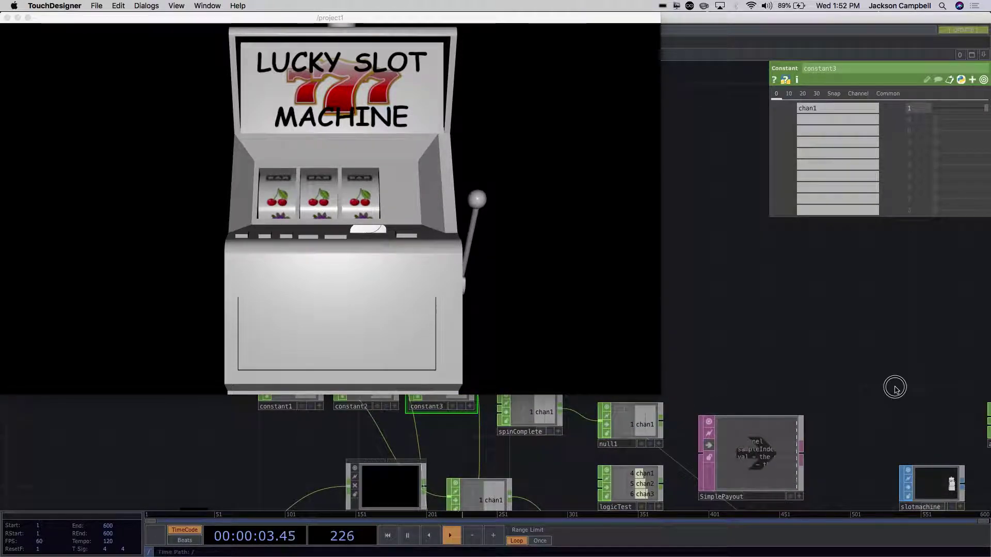
scroll(893, 387, "down", 2)
scroll(891, 343, "right", 8)
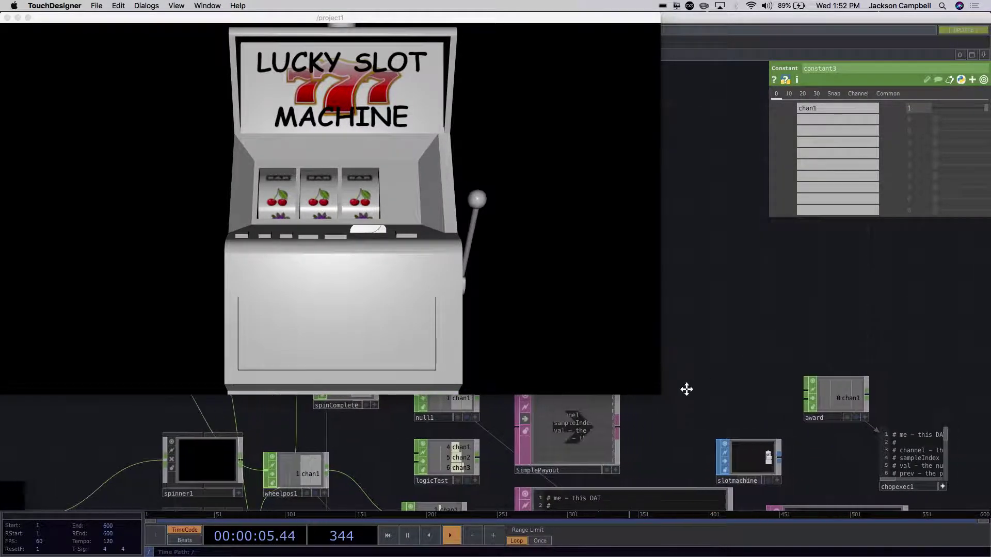
scroll(890, 384, "right", 3)
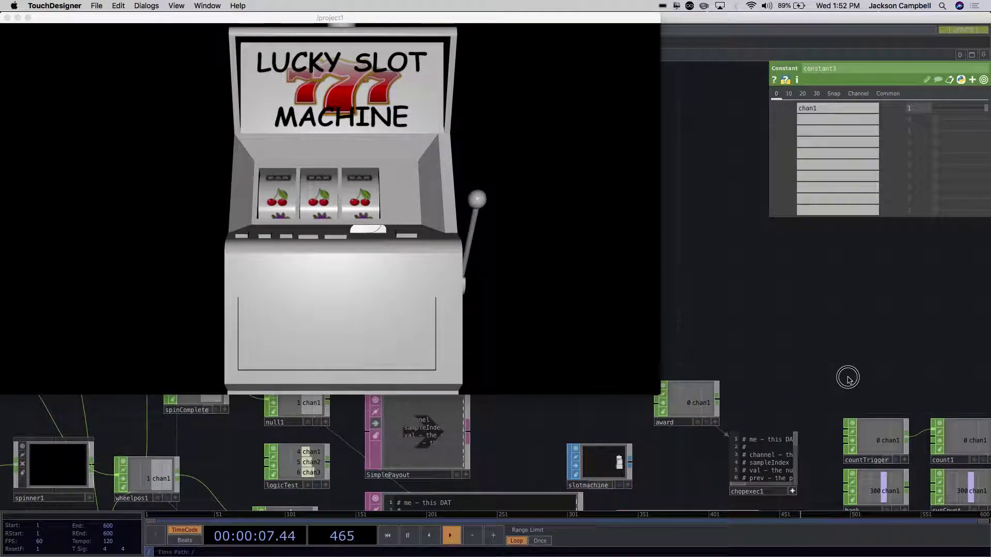
scroll(847, 376, "right", 2)
scroll(791, 376, "down", 3)
scroll(792, 376, "right", 2)
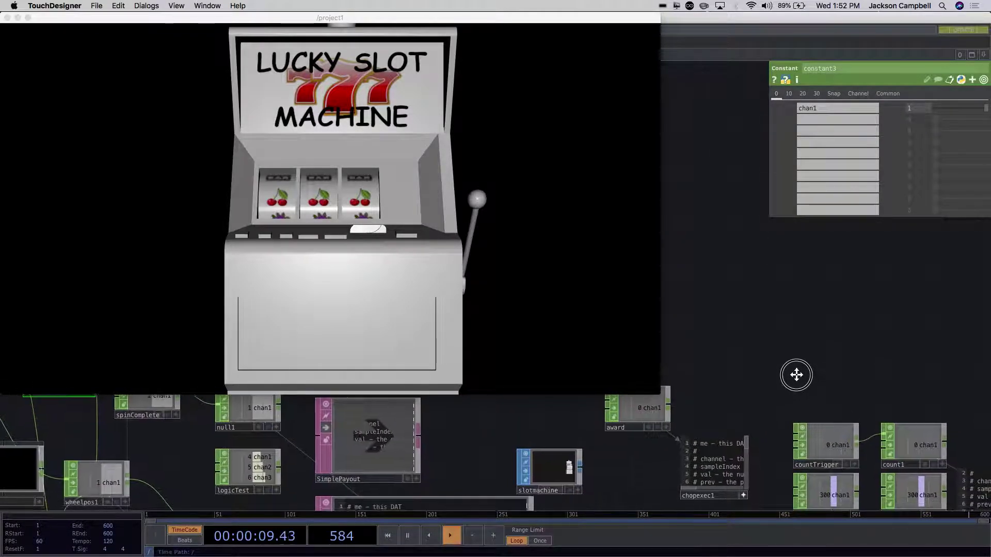
scroll(784, 346, "down", 1)
scroll(784, 346, "right", 1)
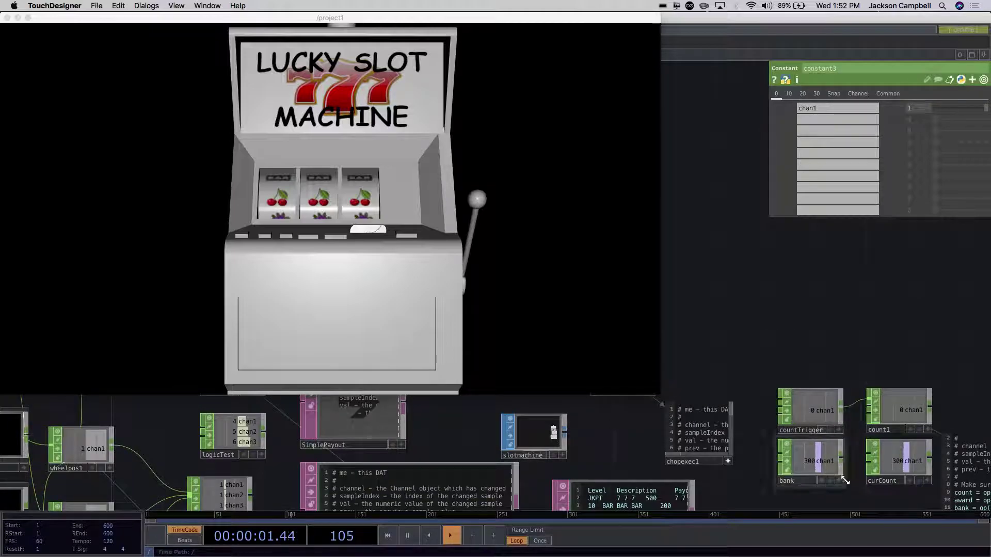
scroll(854, 491, "up", 3)
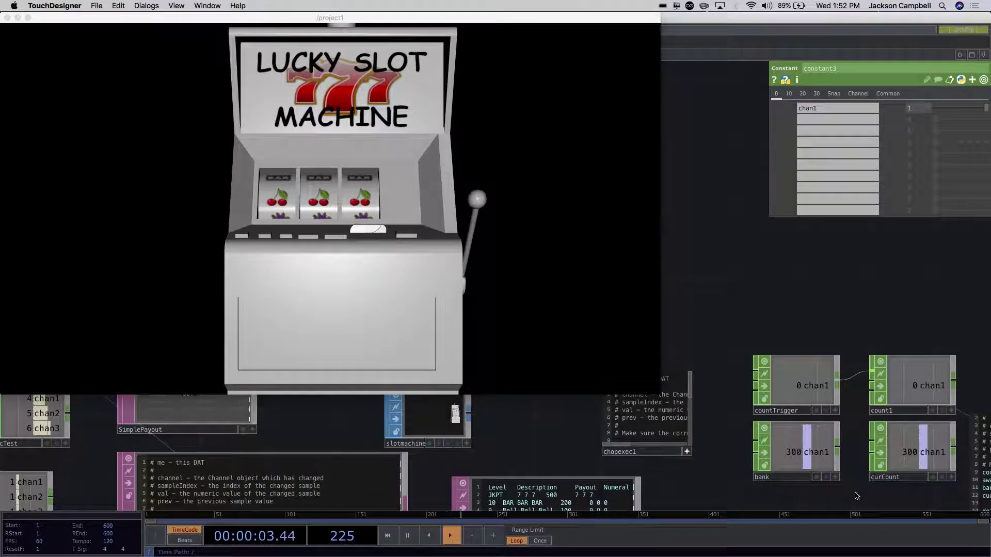
left_click_drag(728, 367, 752, 396)
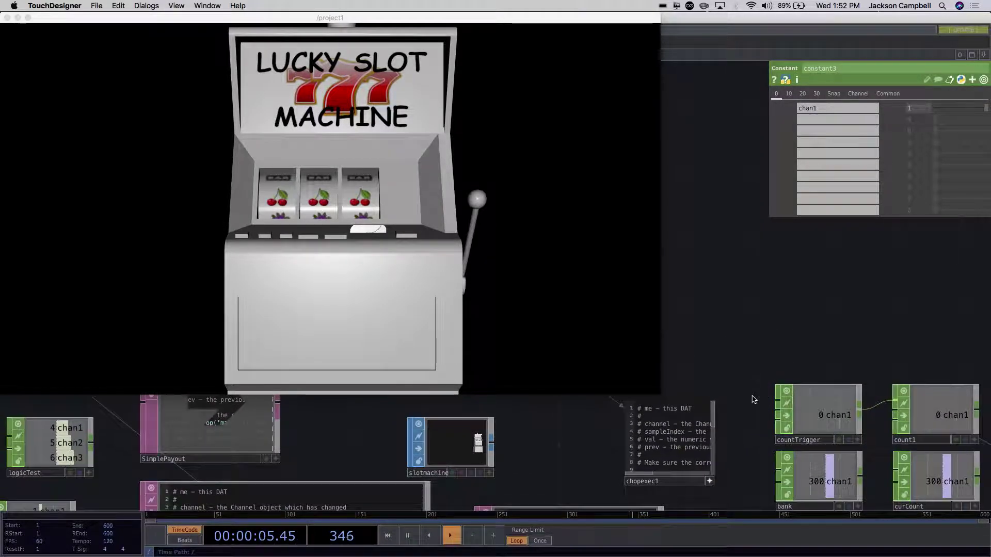
left_click(468, 195)
left_click_drag(747, 298, 750, 360)
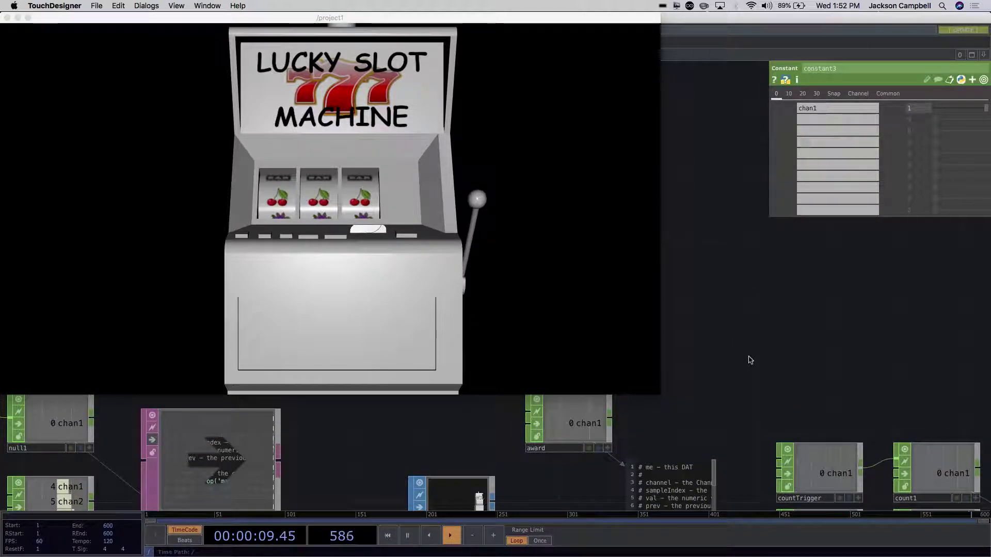
scroll(750, 359, "down", 1)
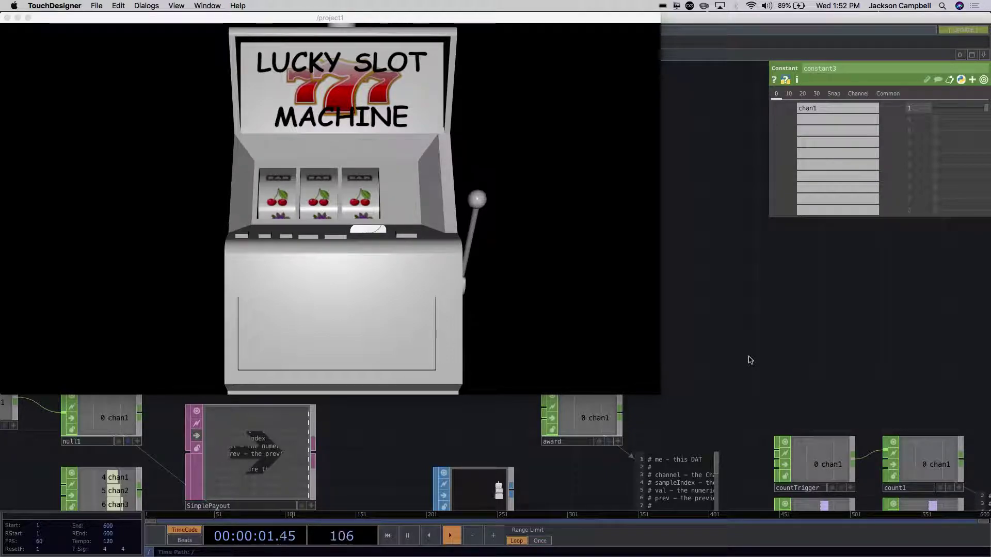
left_click_drag(749, 369, 825, 383)
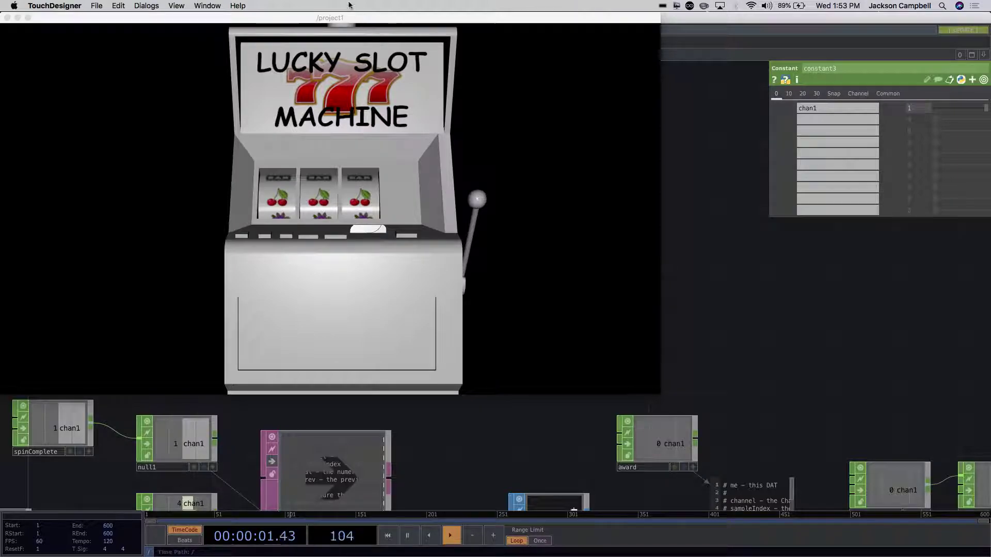
- Move the slot machine viewer window aside to uncover the network and save the project
left_click_drag(342, 14, 808, 127)
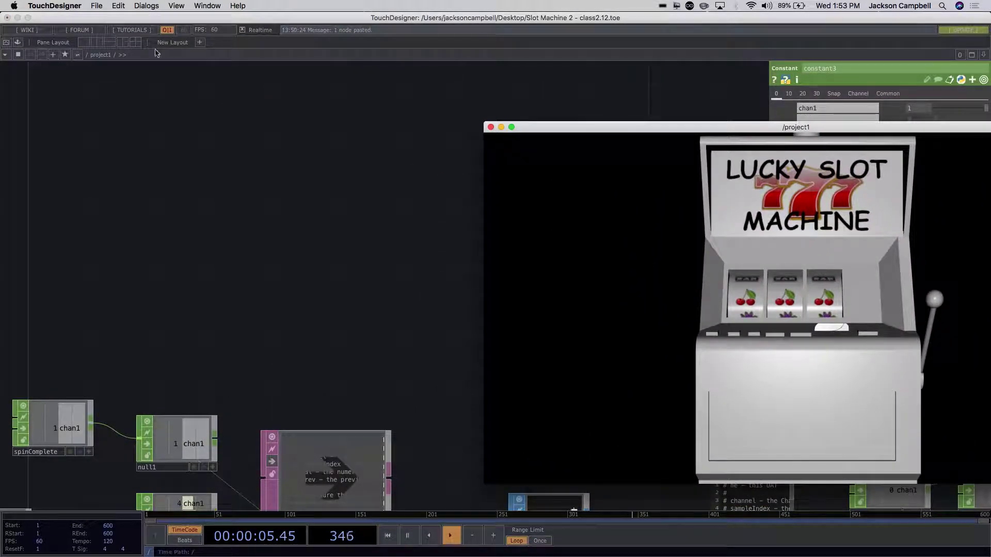
left_click(103, 19)
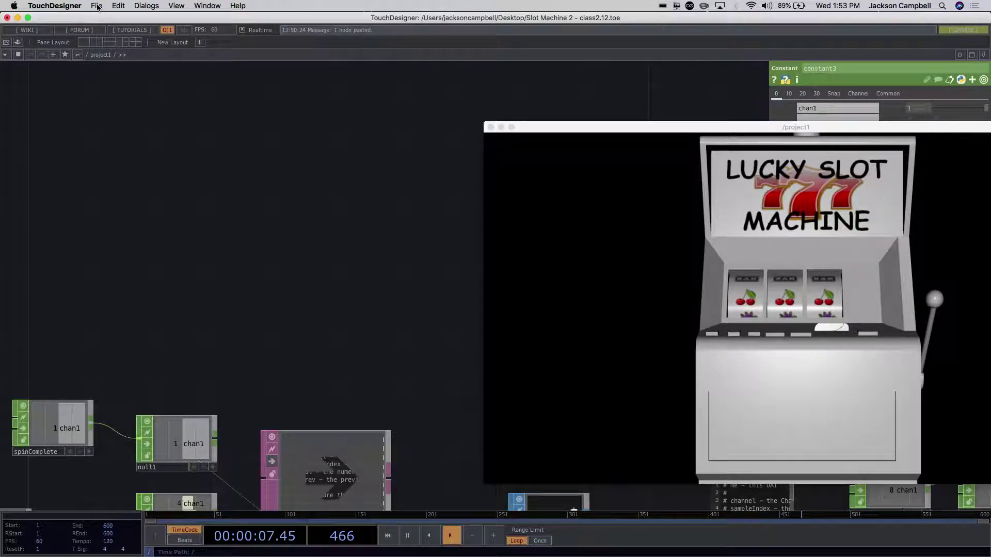
mouse_move(106, 18)
left_mouse_down()
mouse_move(173, 18)
mouse_move(99, 17)
left_mouse_up()
left_click(98, 4)
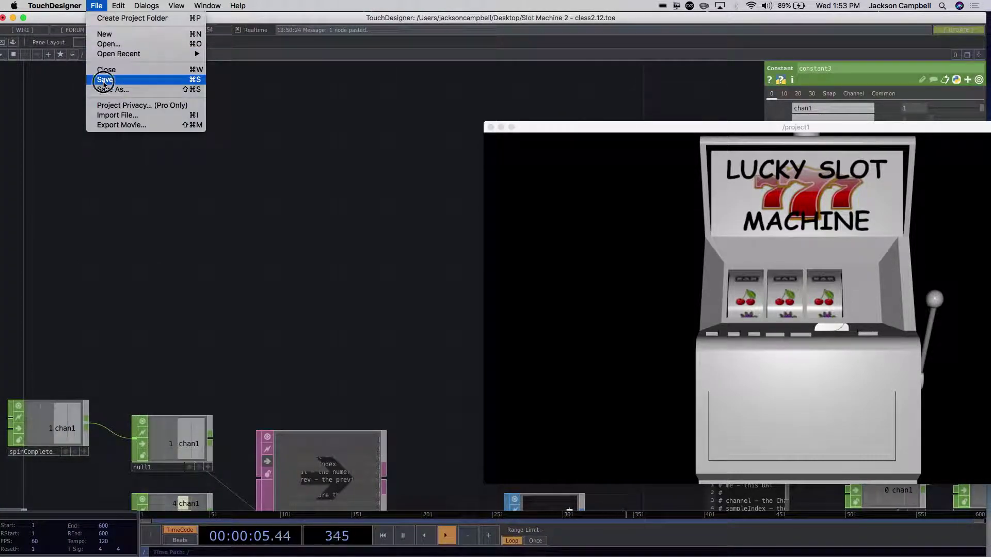
left_click(104, 83)
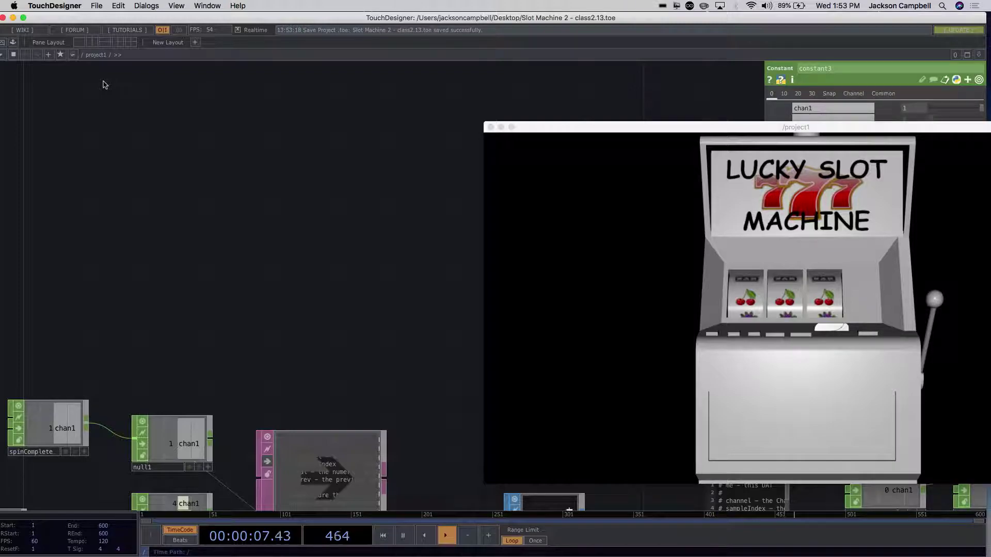
- Save a copy of the project as "Slot Machine 3 class" in the Touch folder inside Documents
left_click(96, 6)
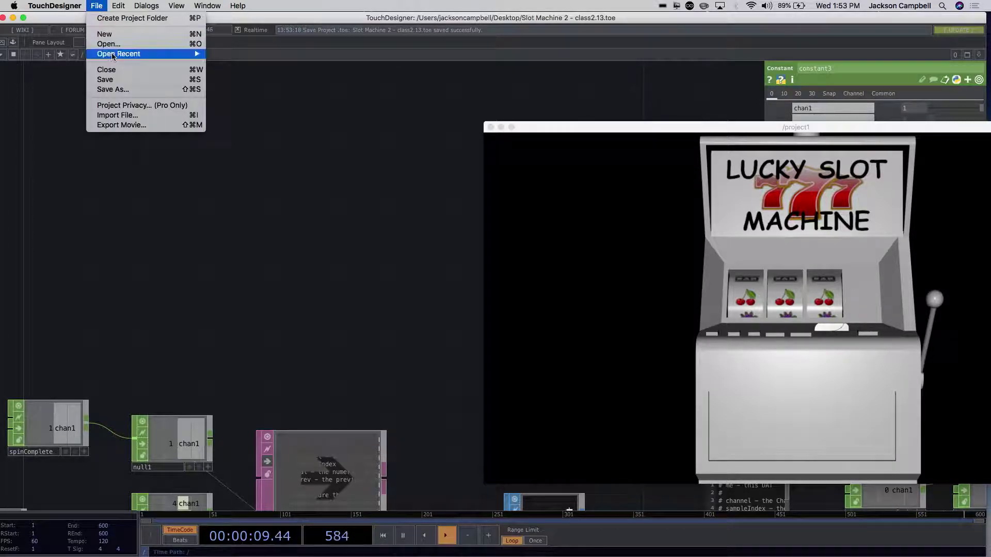
left_click(117, 91)
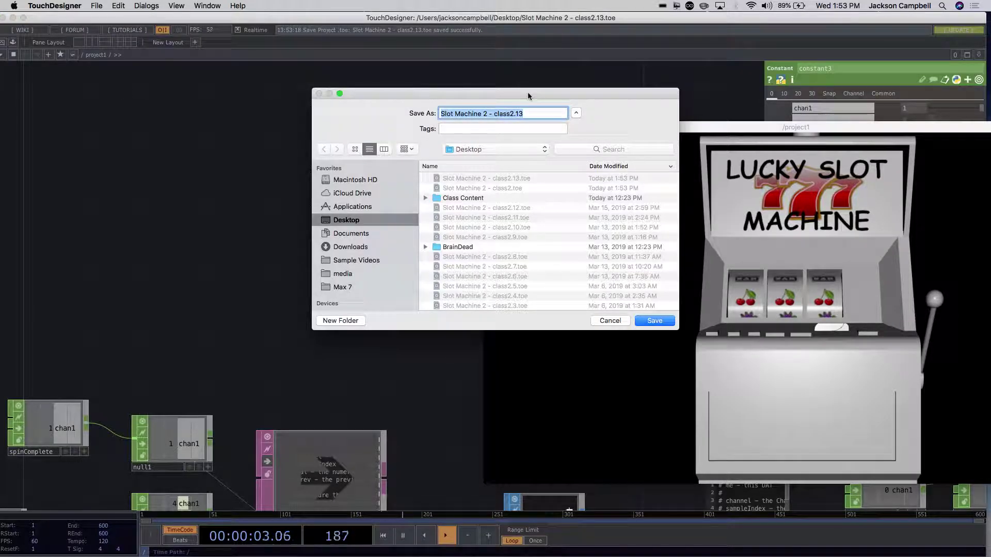
key("Right")
left_click_drag(483, 114, 609, 116)
type("3 clas")
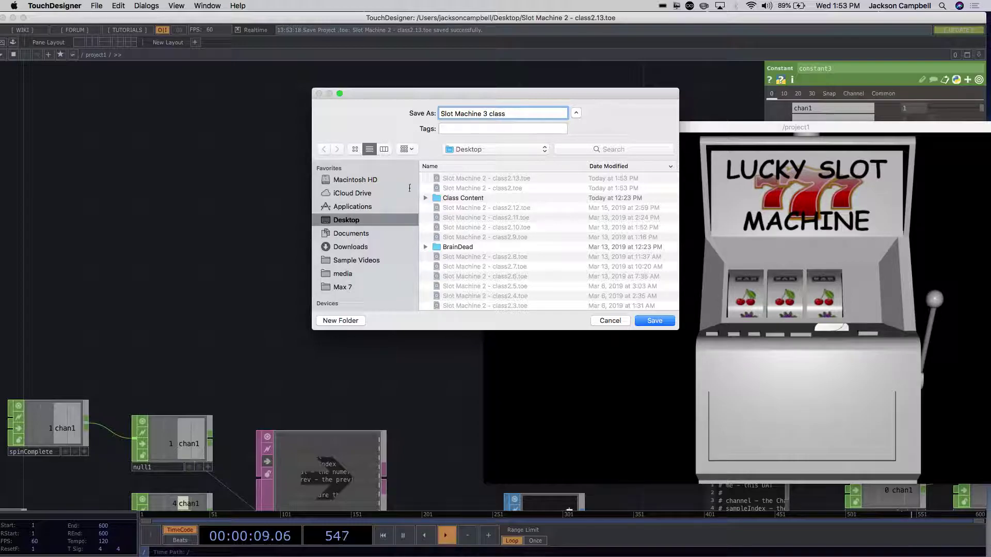
left_click(359, 235)
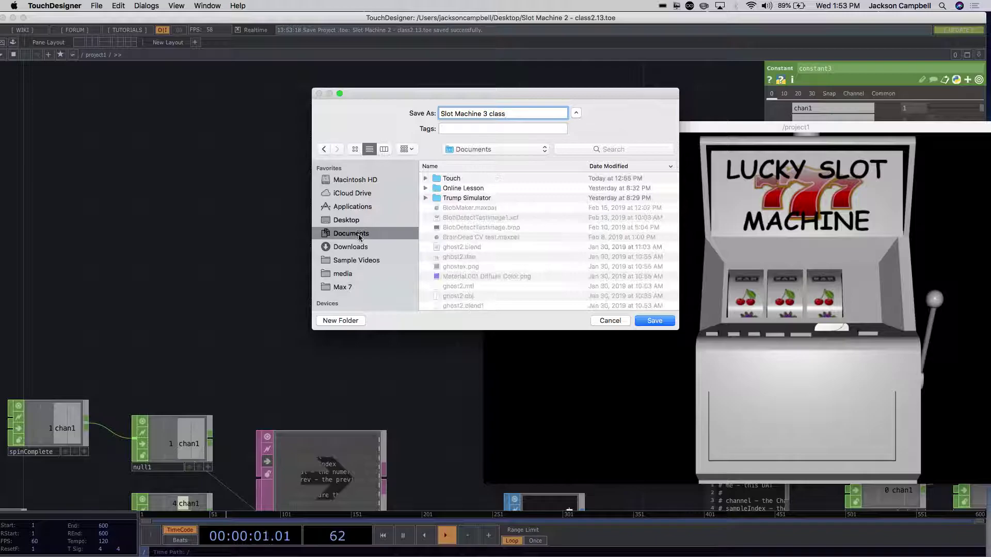
left_click(449, 178)
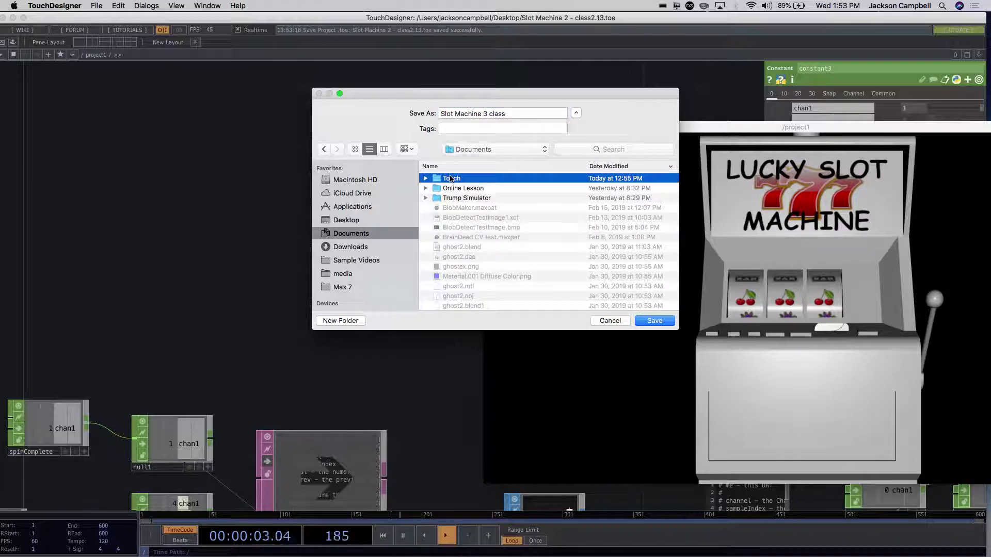
double_click(450, 179)
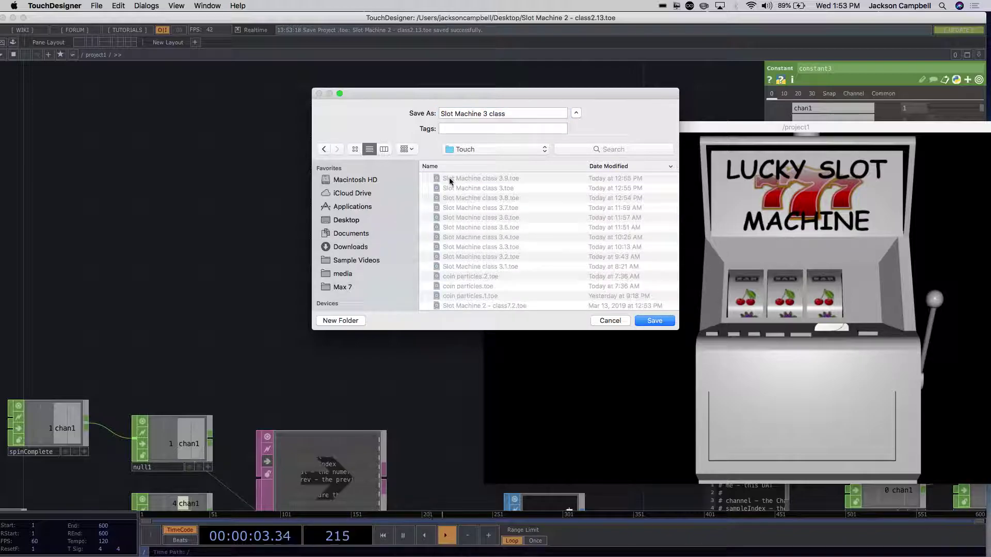
left_click(654, 321)
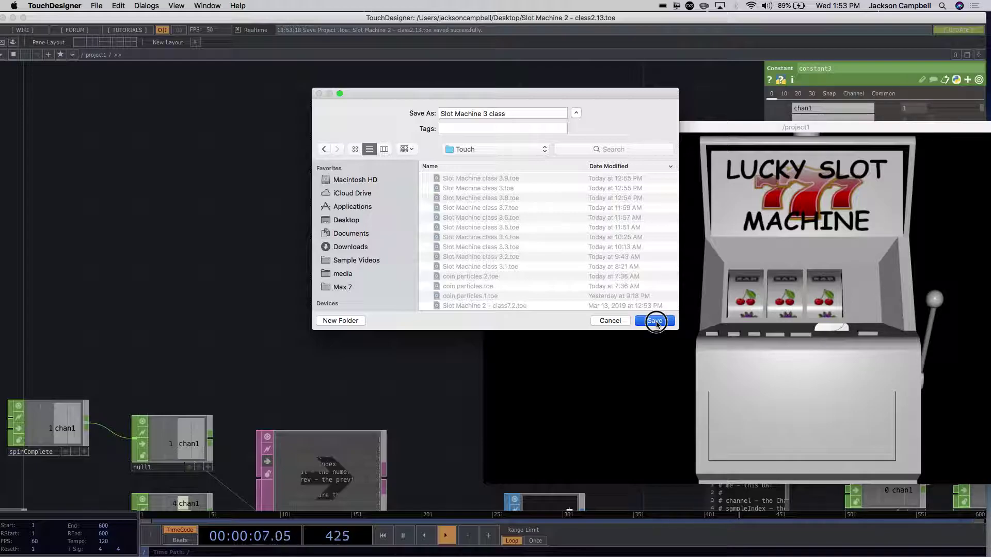
- Open the recent project Slot Machine class 3.9.toe and bring its network to the front
left_click(96, 6)
mouse_move(115, 55)
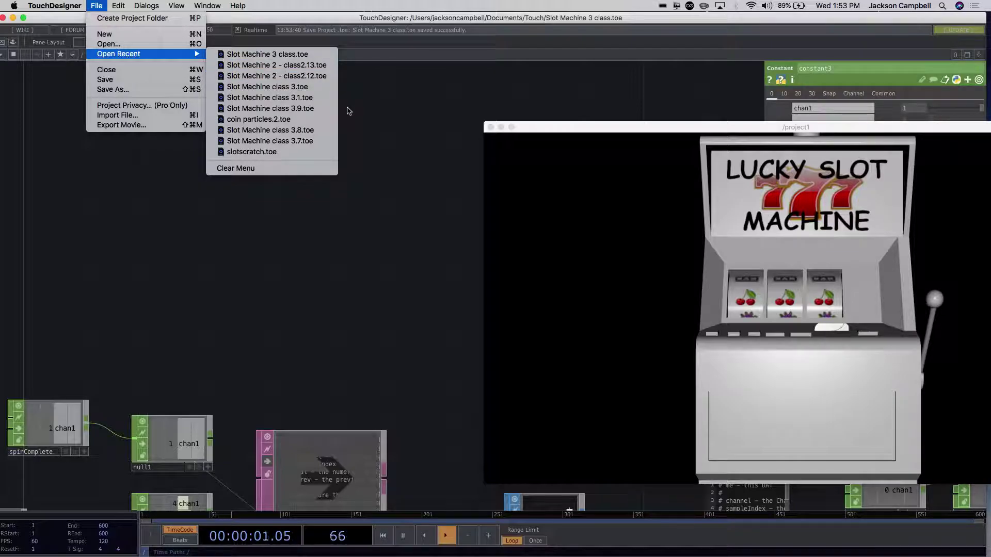
left_click(314, 110)
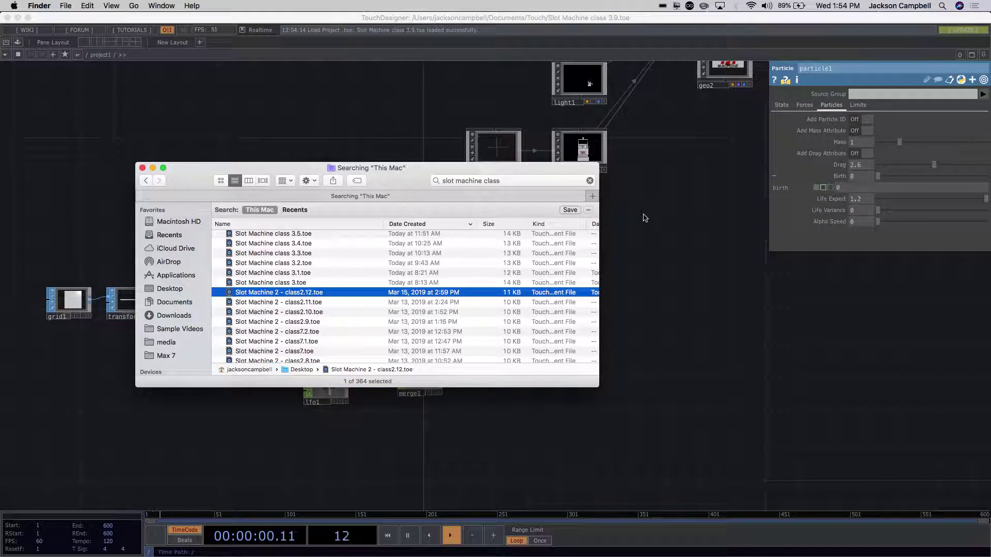
left_click(650, 367)
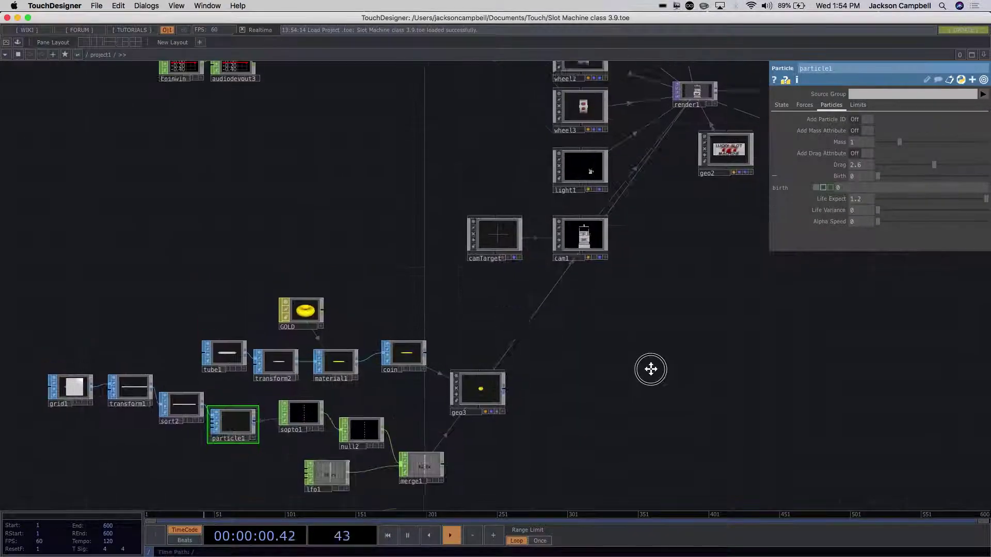
- Copy the complexPayout CHOP Execute DAT to the clipboard and save the project
scroll(650, 367, "up", 3)
scroll(652, 373, "down", 10)
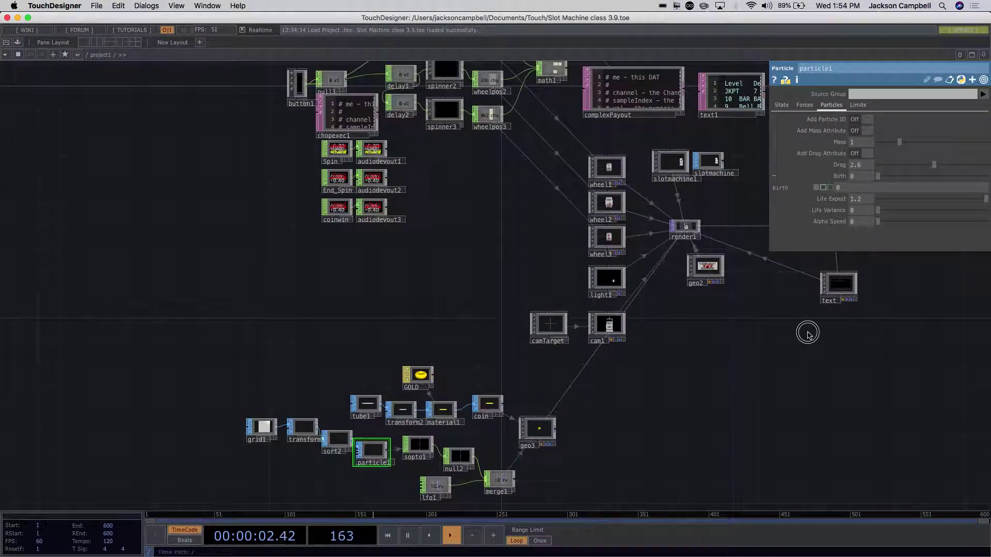
scroll(725, 401, "up", 3)
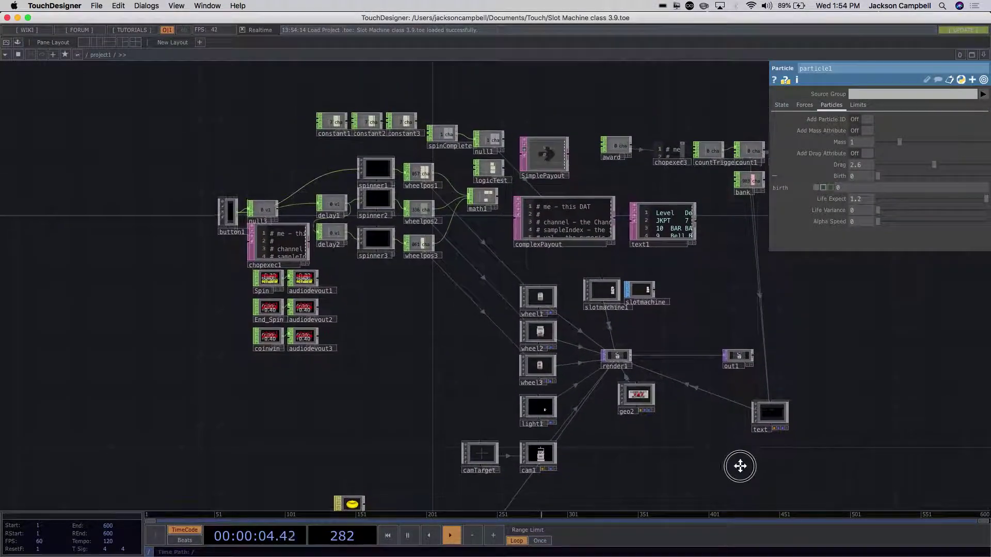
left_click(596, 248)
key("ctrl+c")
left_click(97, 5)
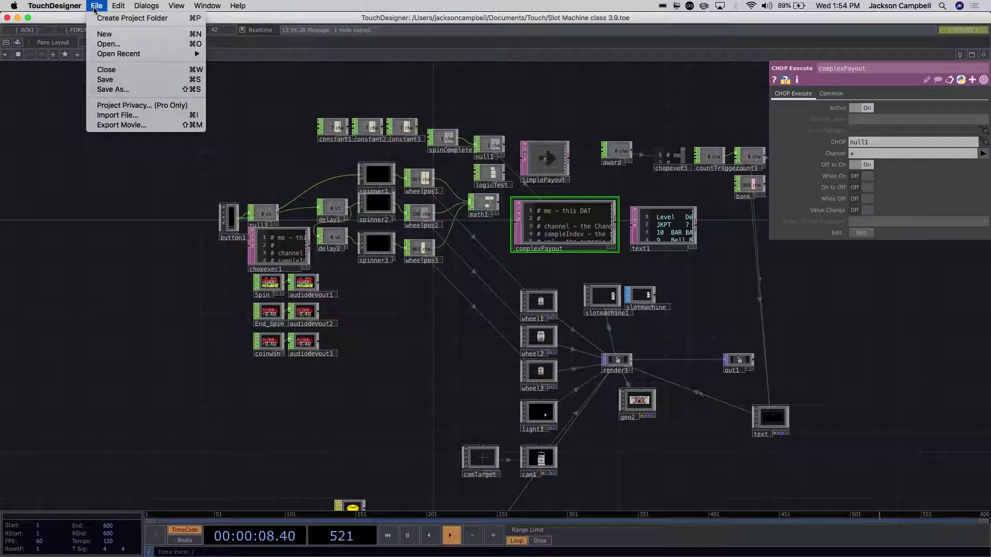
left_click(106, 80)
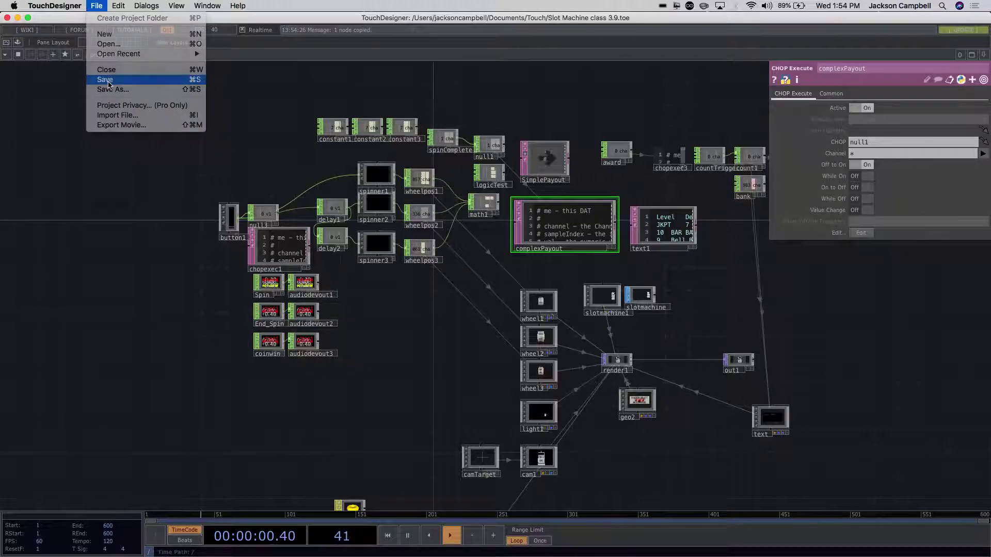
- Reopen the recent project Slot Machine 2 - class2.13.toe and close the Finder search window covering it
left_click(96, 5)
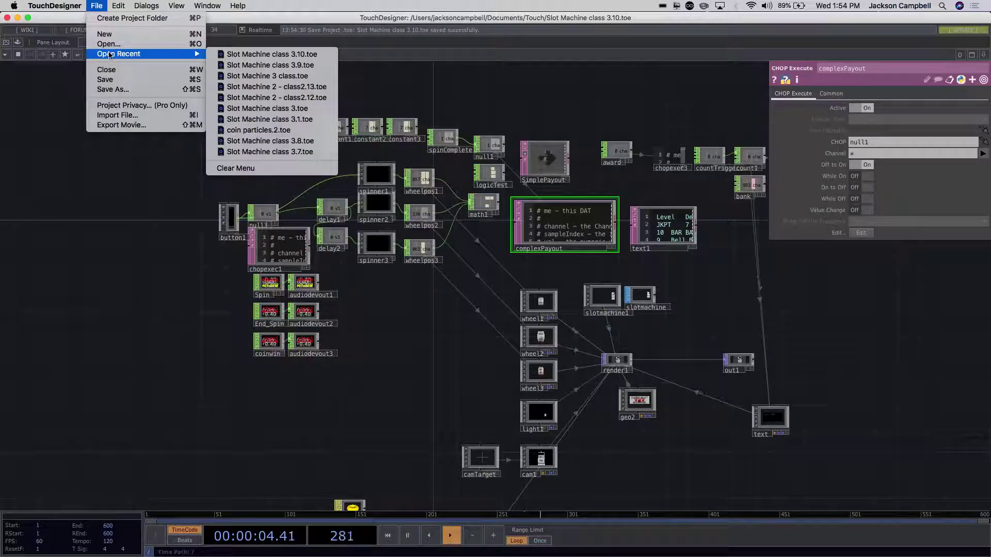
left_click(237, 86)
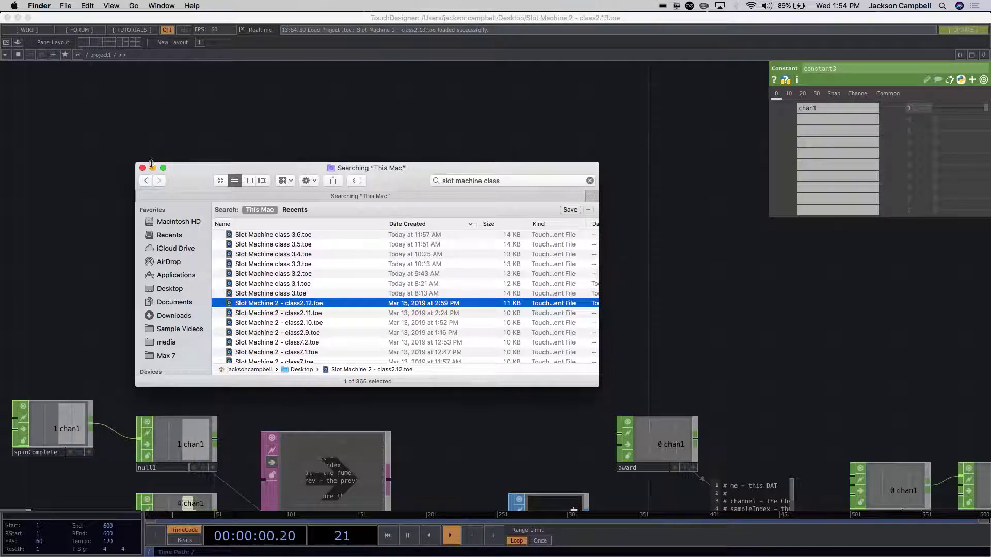
left_click(143, 168)
left_click_drag(344, 249, 316, 179)
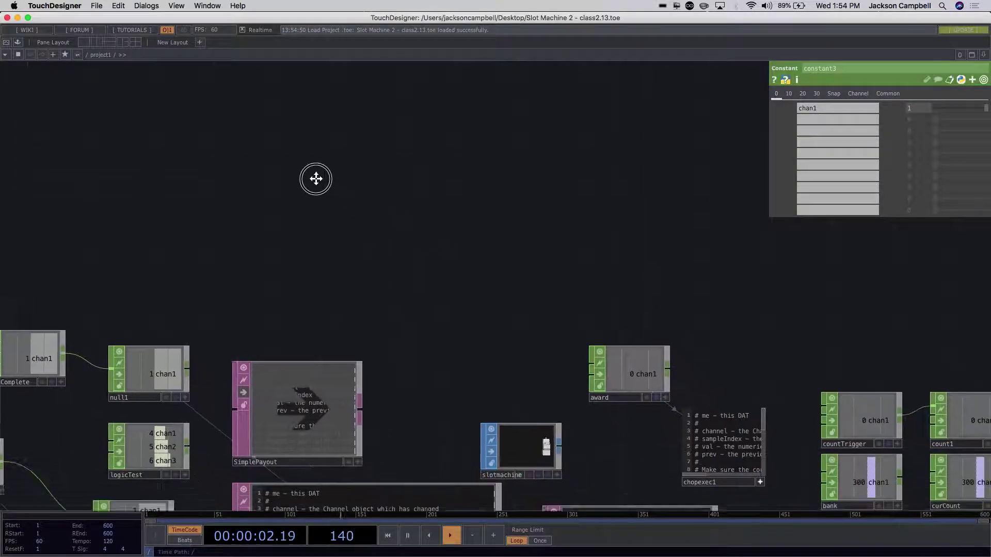
- Save a copy of the project as "Slot Machine 3 - class2" in the Touch folder inside Documents
scroll(372, 247, "down", 3)
scroll(375, 248, "down", 5)
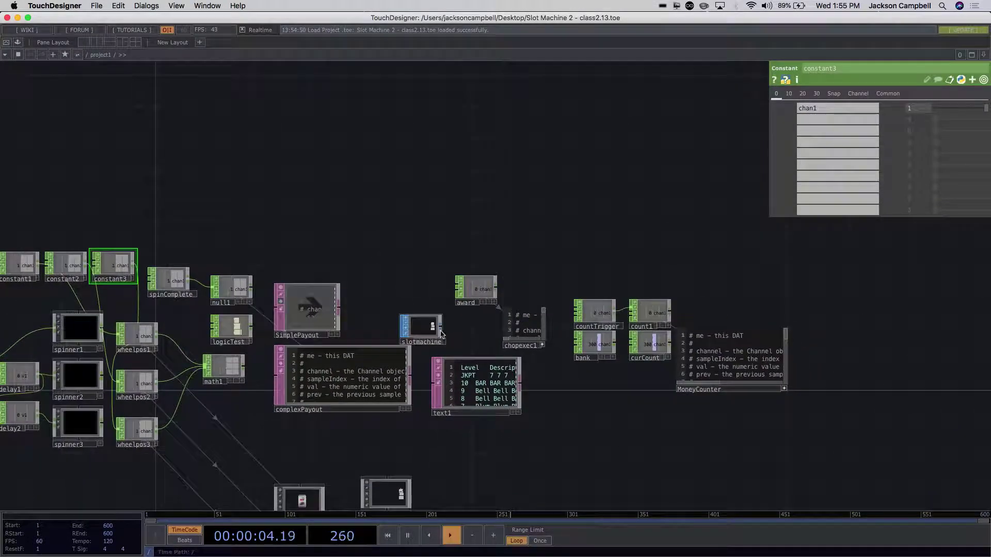
scroll(371, 257, "left", 3)
left_click(97, 6)
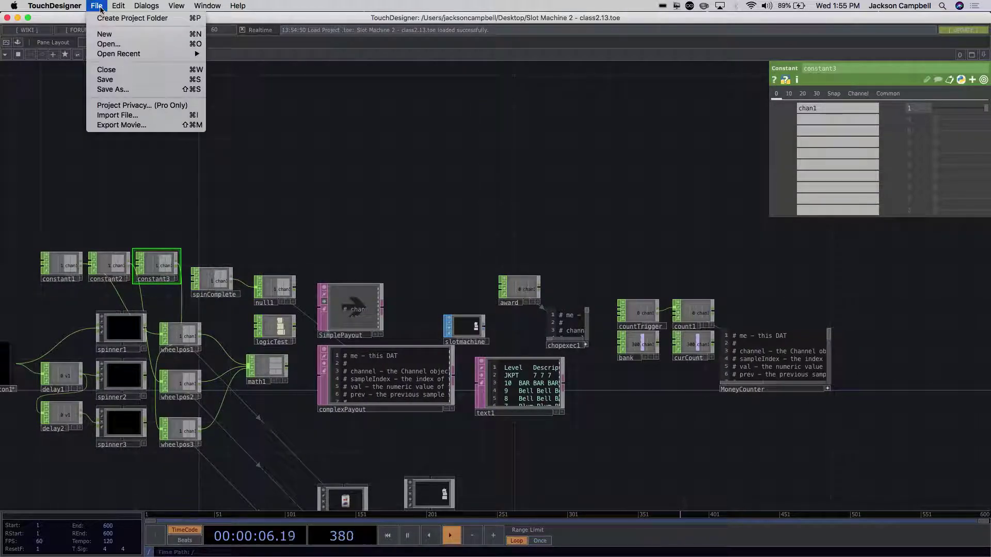
left_click(118, 90)
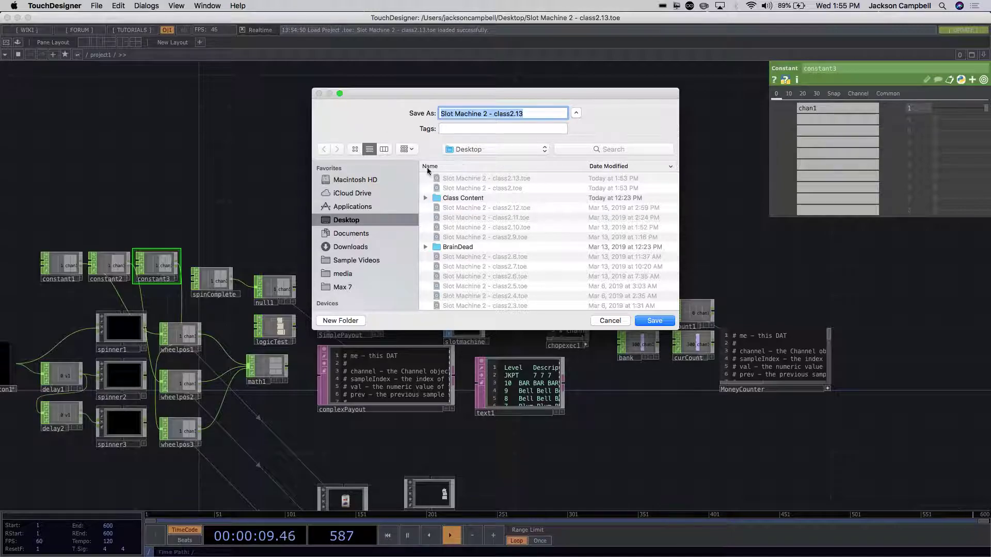
left_click(351, 233)
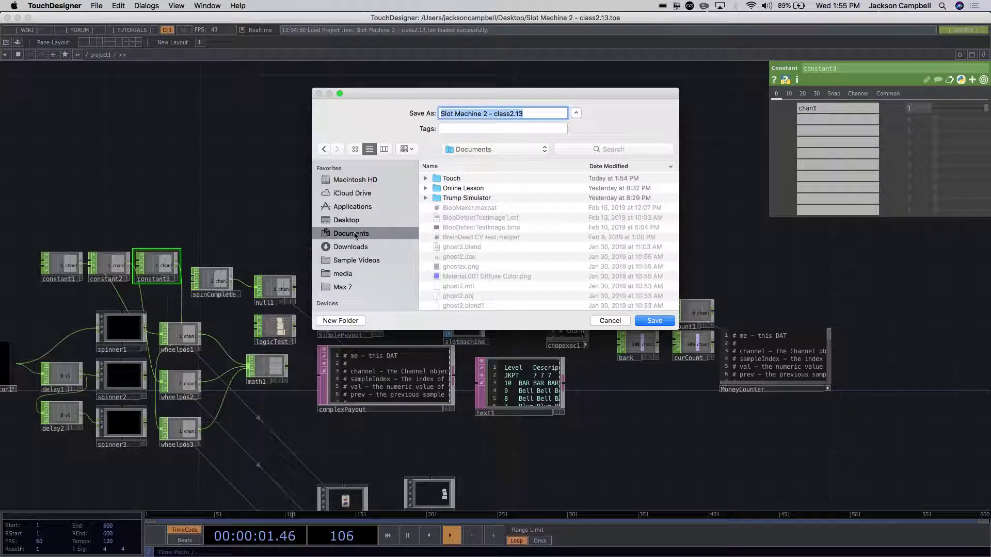
left_click(450, 179)
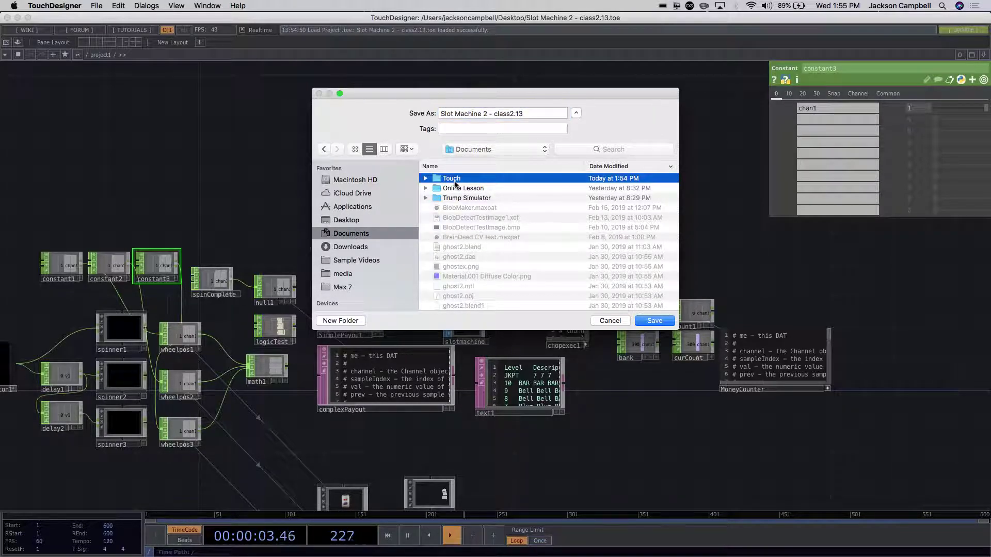
double_click(485, 114)
type("3")
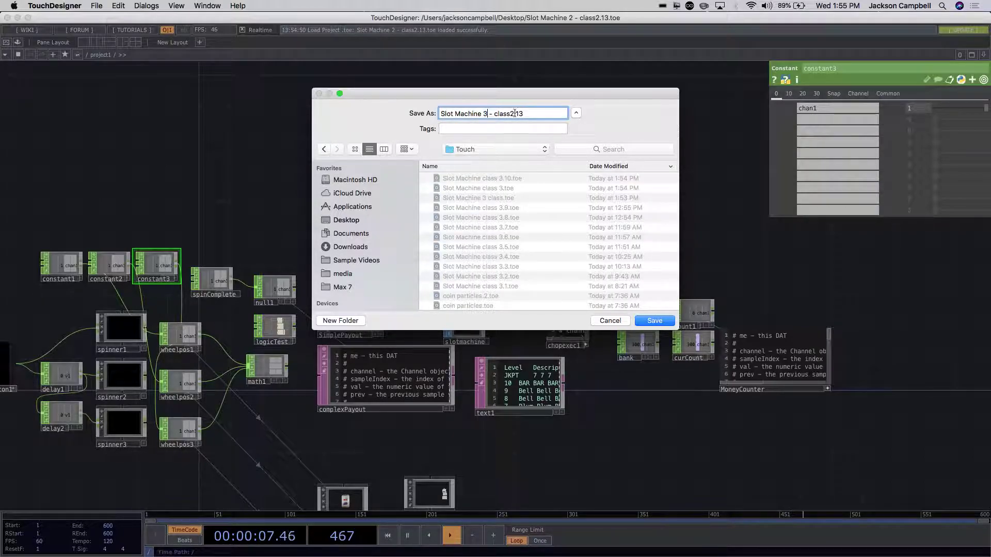
left_click_drag(533, 113, 513, 112)
key("BackSpace")
left_click(654, 321)
- Replace the complexPayout CHOP Execute DAT with the copied version, placing it below SimplePayout, beside the text1 table
left_click_drag(561, 236, 591, 140)
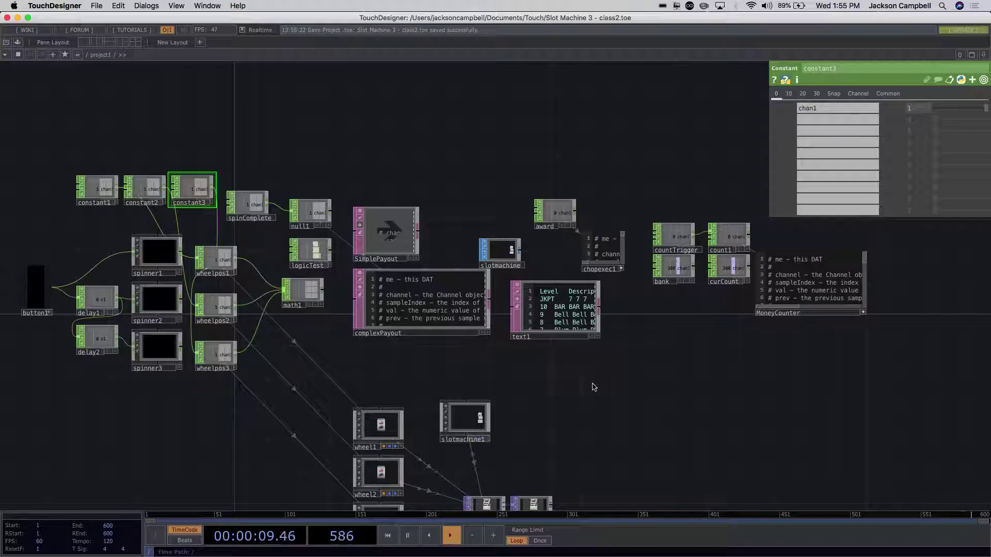
left_click(446, 336)
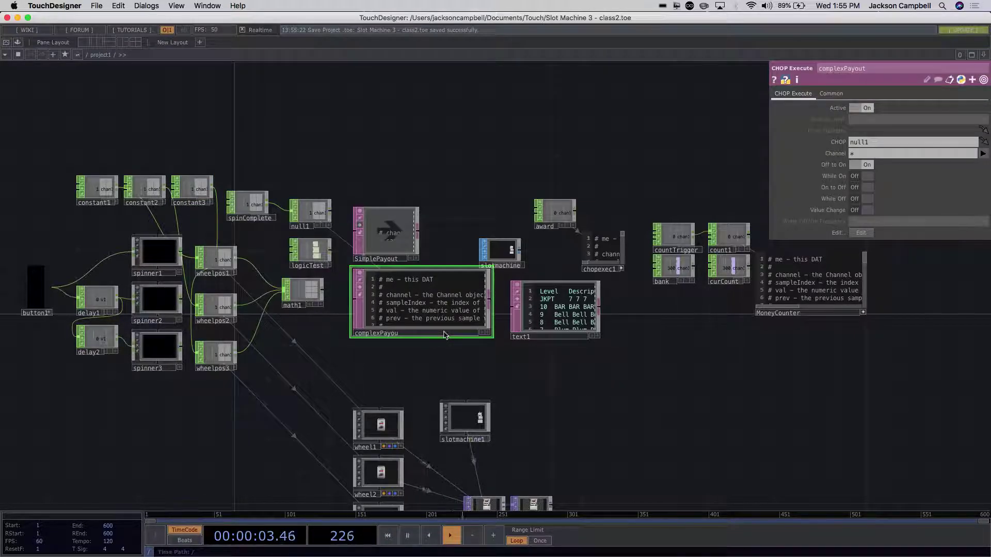
key("Delete")
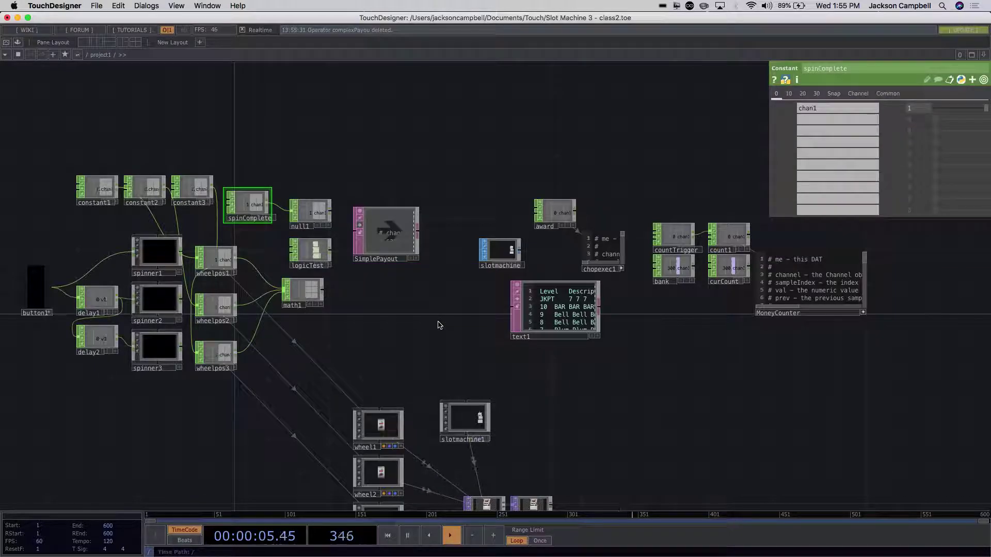
key("ctrl+v")
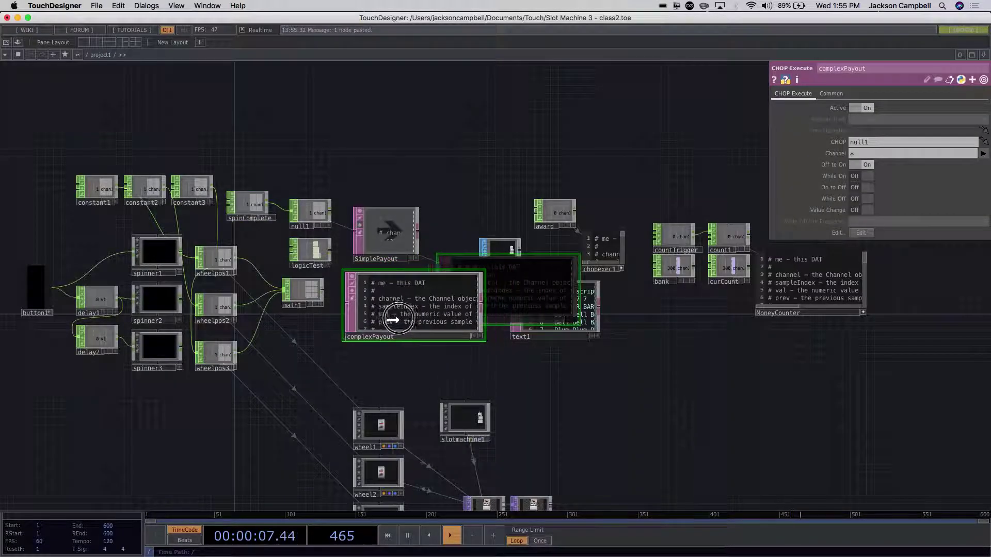
left_click(384, 333)
left_click_drag(615, 369, 646, 377)
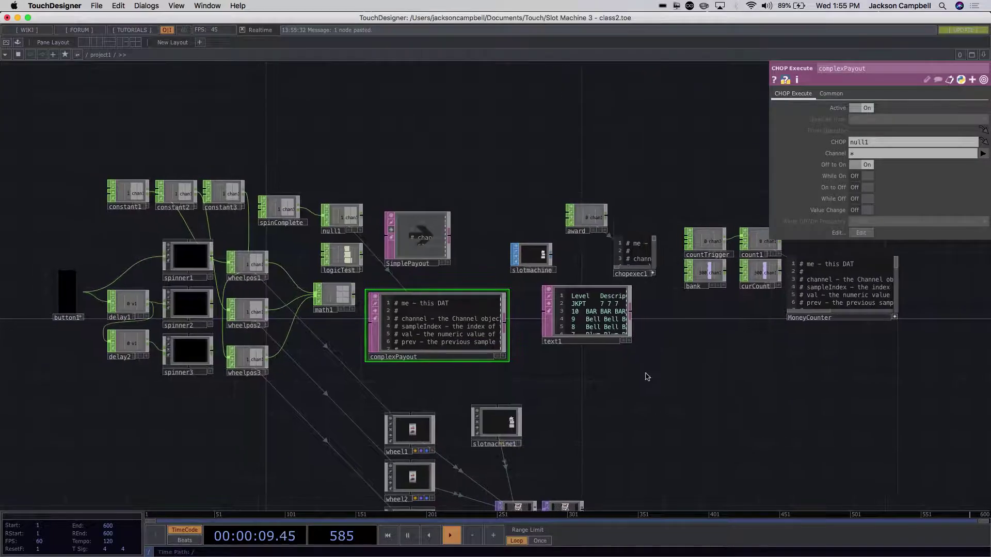
- Trigger a spin with button1 and check the award, bank and curCount operators
scroll(389, 228, "up", 2)
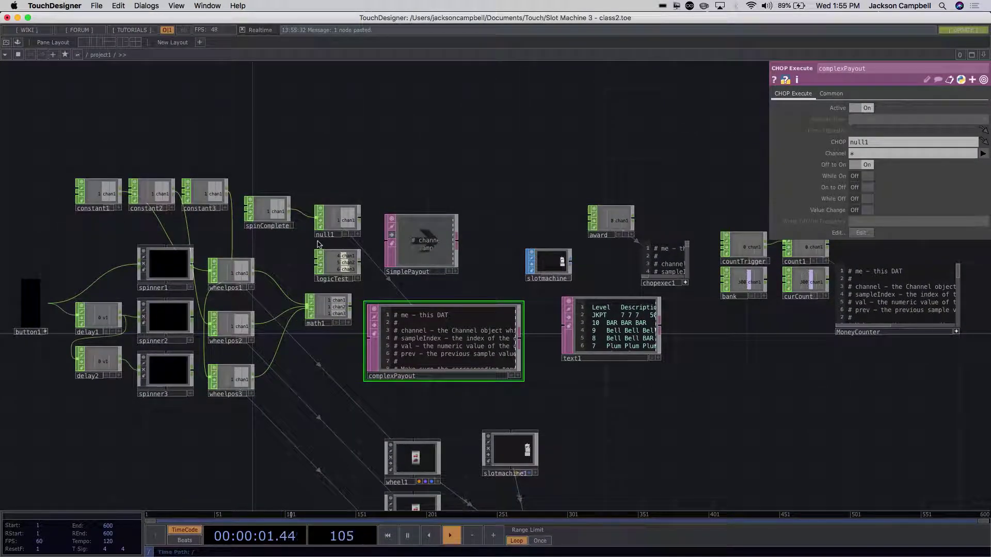
left_click(32, 312)
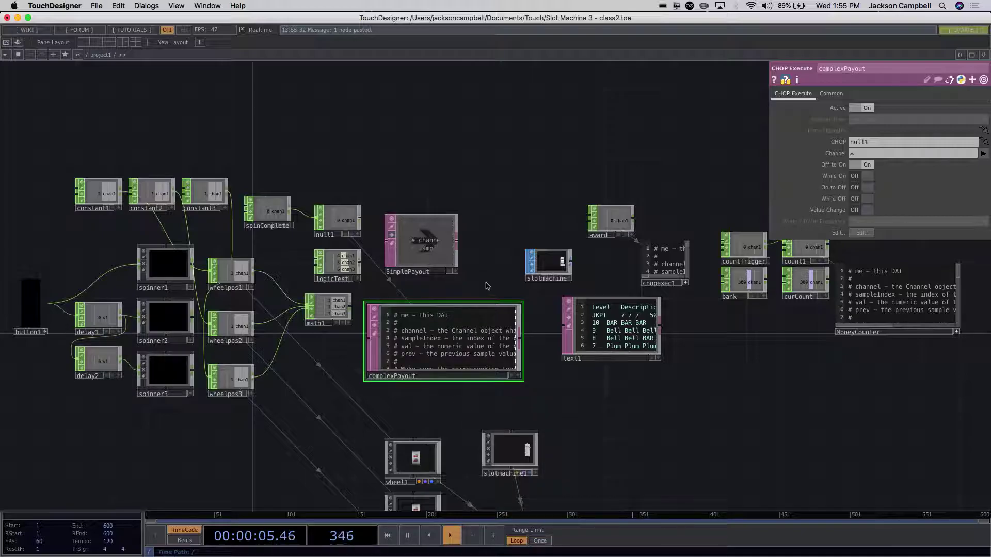
scroll(487, 284, "up", 4)
left_click_drag(548, 194, 338, 192)
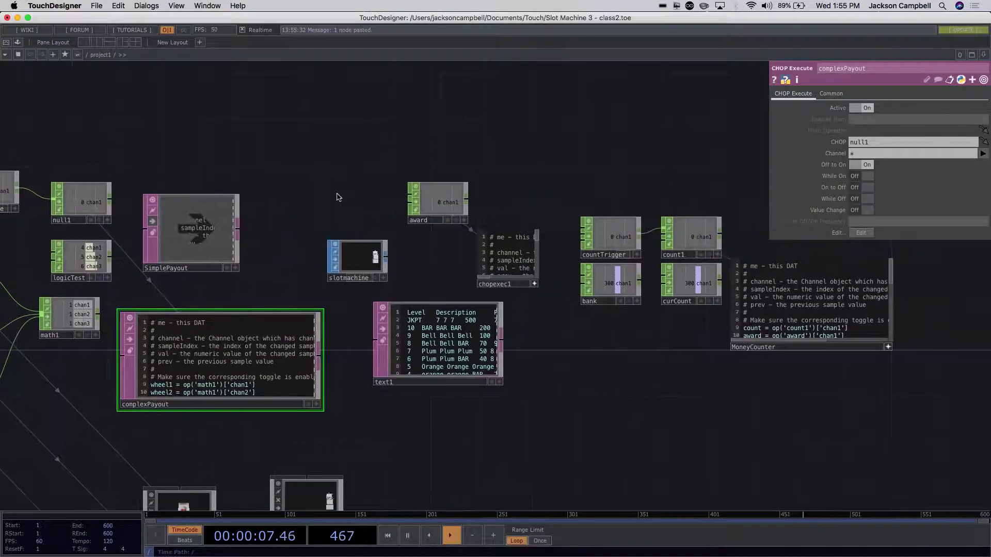
scroll(506, 150, "right", 3)
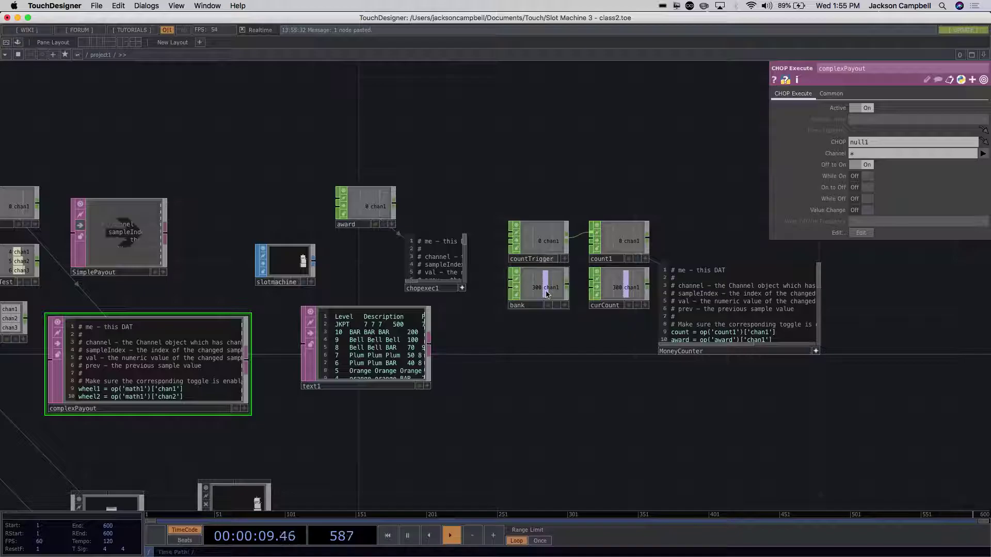
left_click_drag(277, 221, 281, 221)
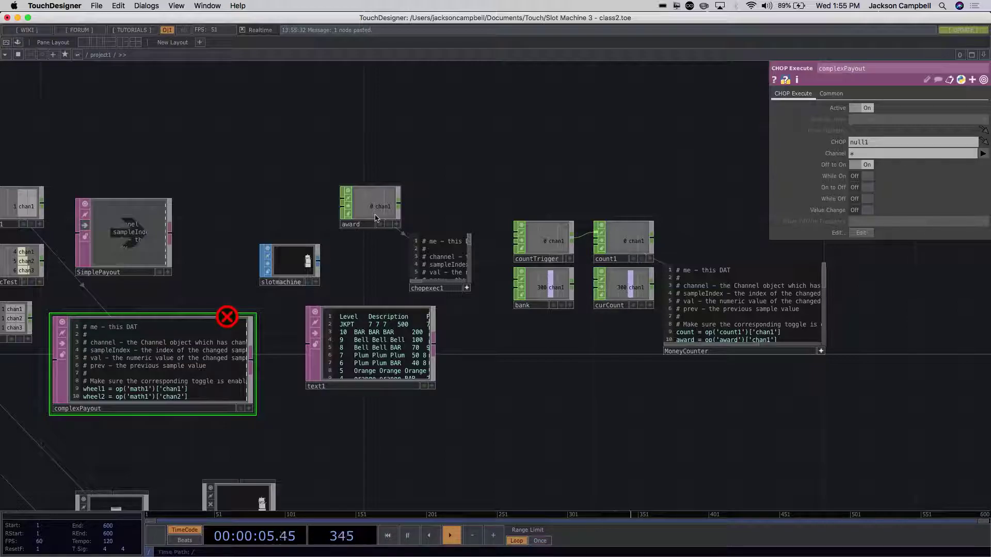
- In the complexPayout script, comment out the op('Spin') play line and the op('End_Spin') reloadpulse line
mouse_move(227, 317)
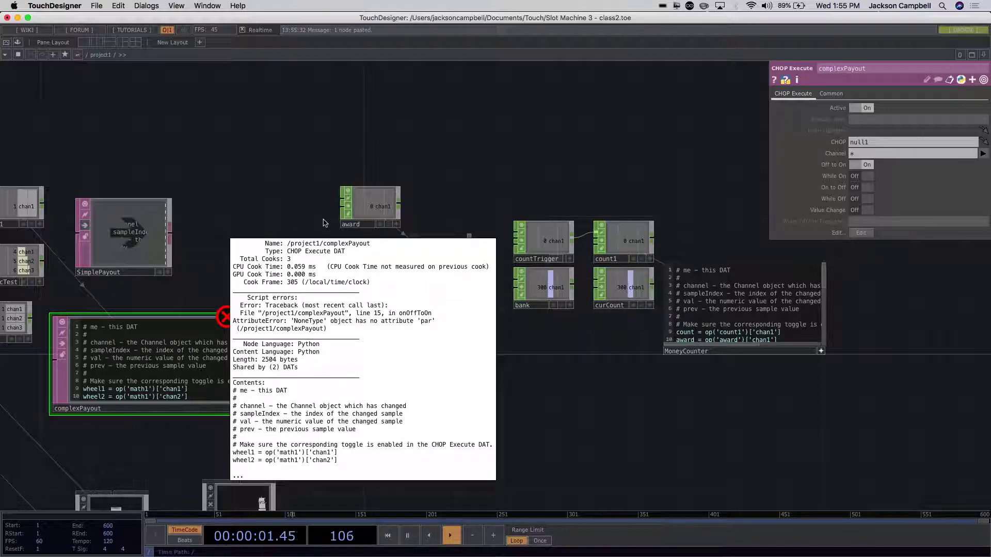
scroll(273, 374, "up", 5)
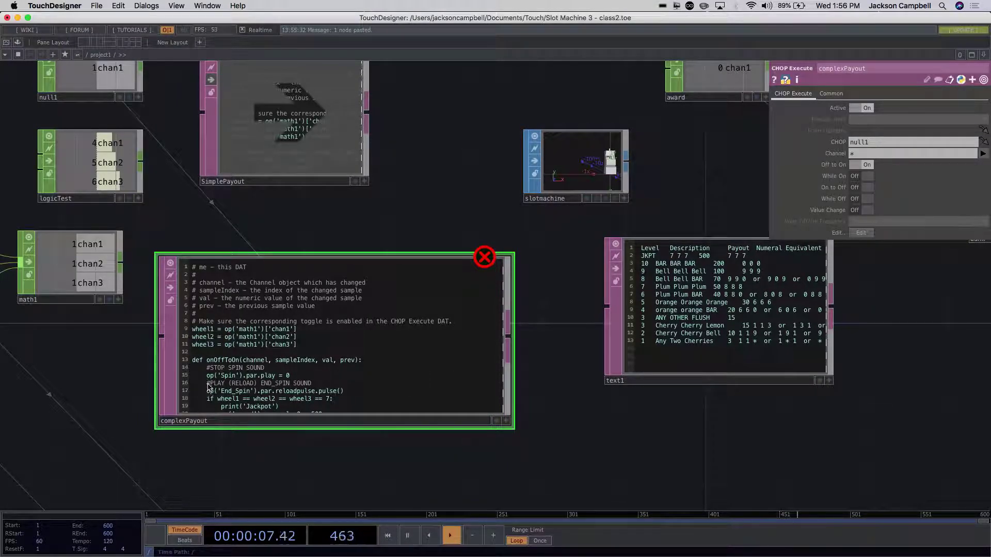
left_click(253, 411)
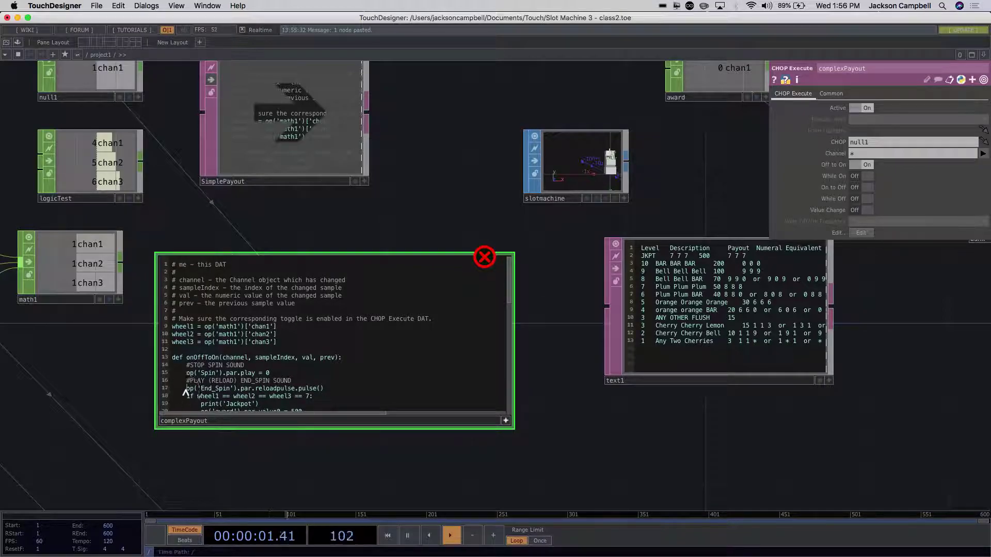
type("#")
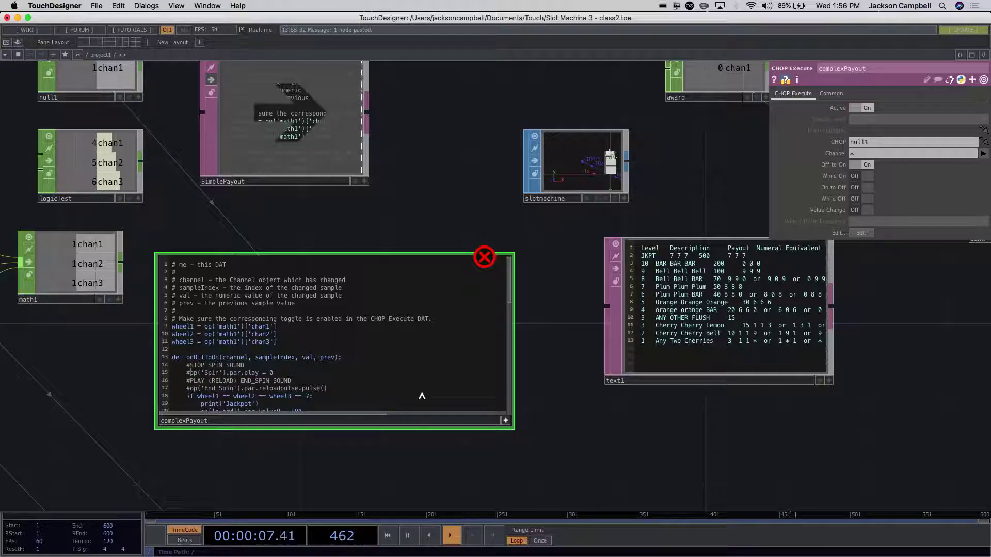
scroll(421, 396, "down", 5)
scroll(422, 396, "down", 9)
scroll(422, 396, "down", 4)
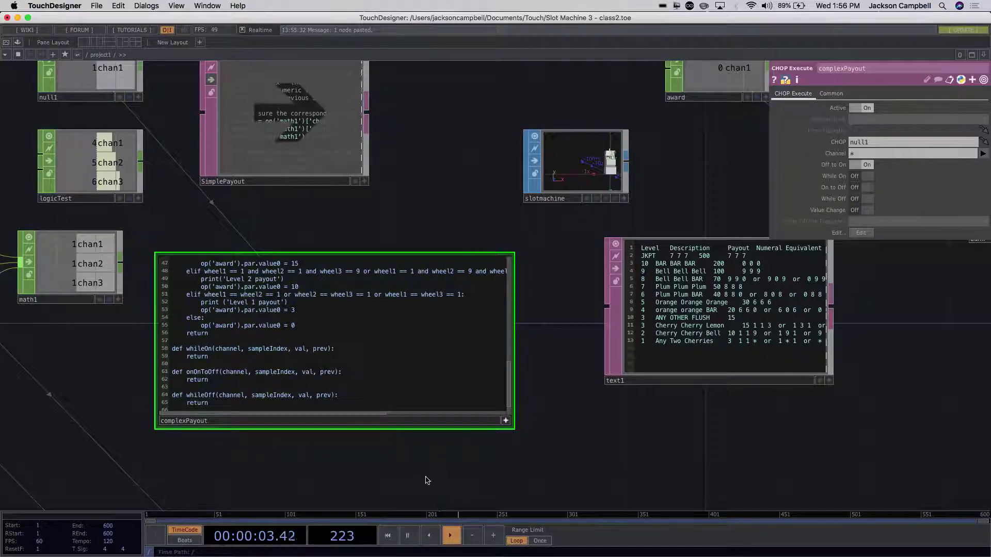
- Run another spin from button1 and follow its payout through the award, bank and curCount operators
scroll(424, 477, "down", 8)
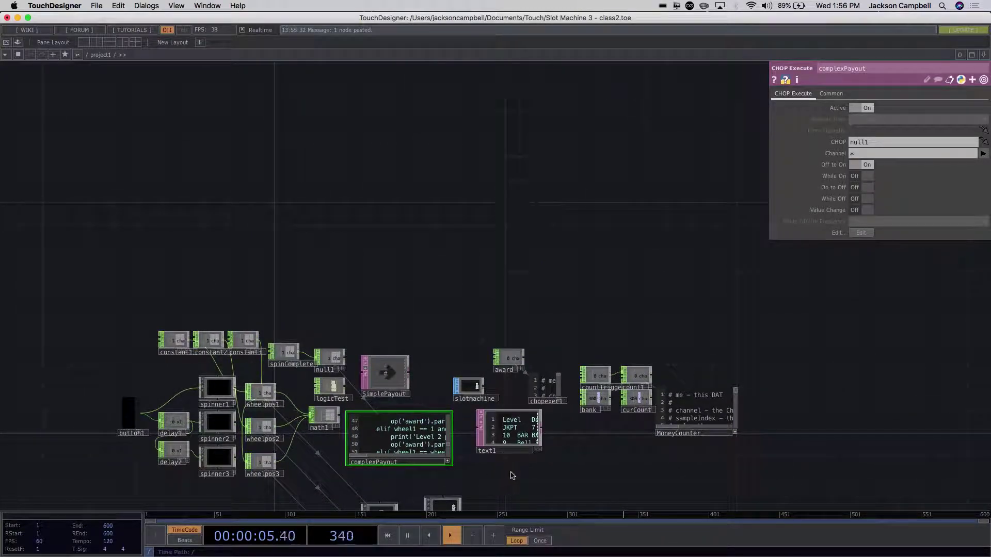
scroll(513, 475, "up", 6)
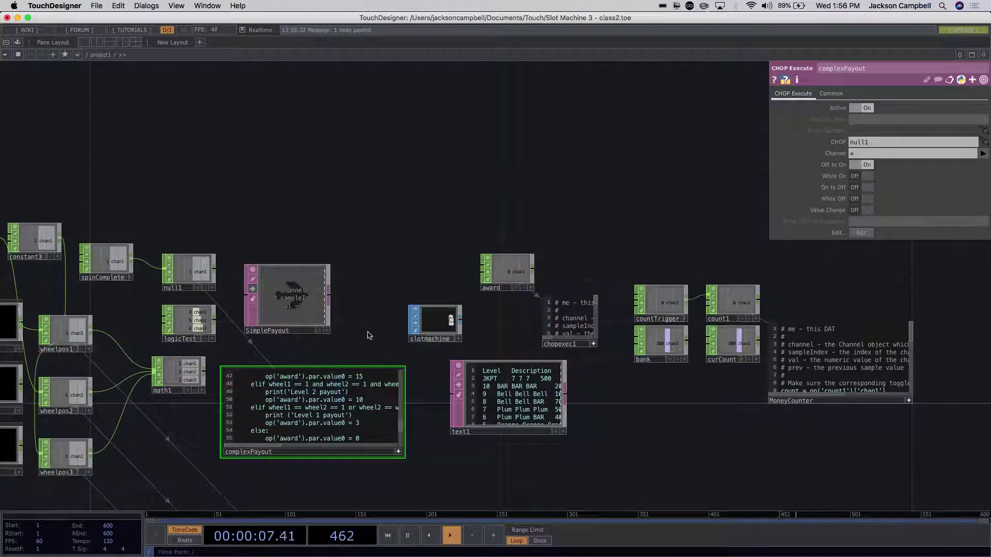
scroll(368, 335, "left", 10)
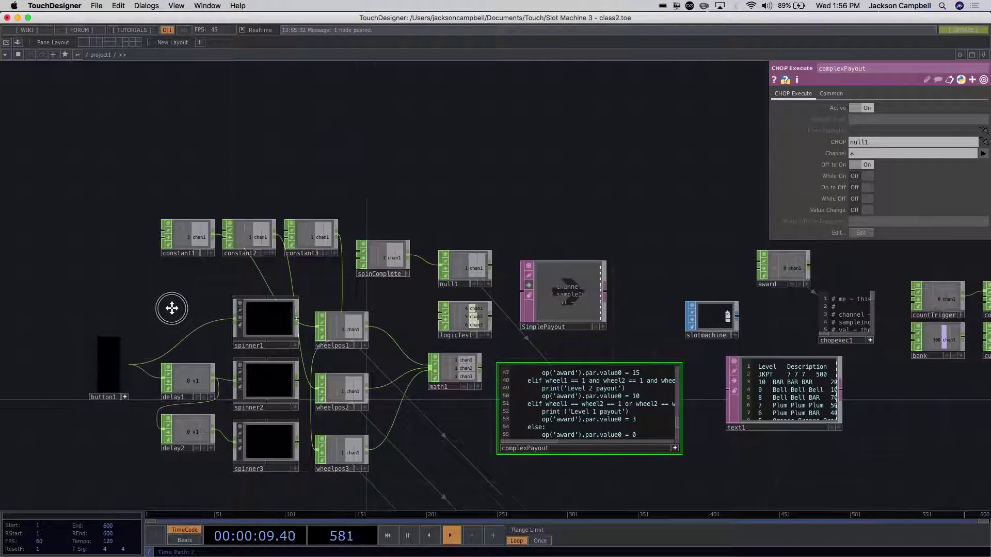
scroll(172, 308, "left", 1)
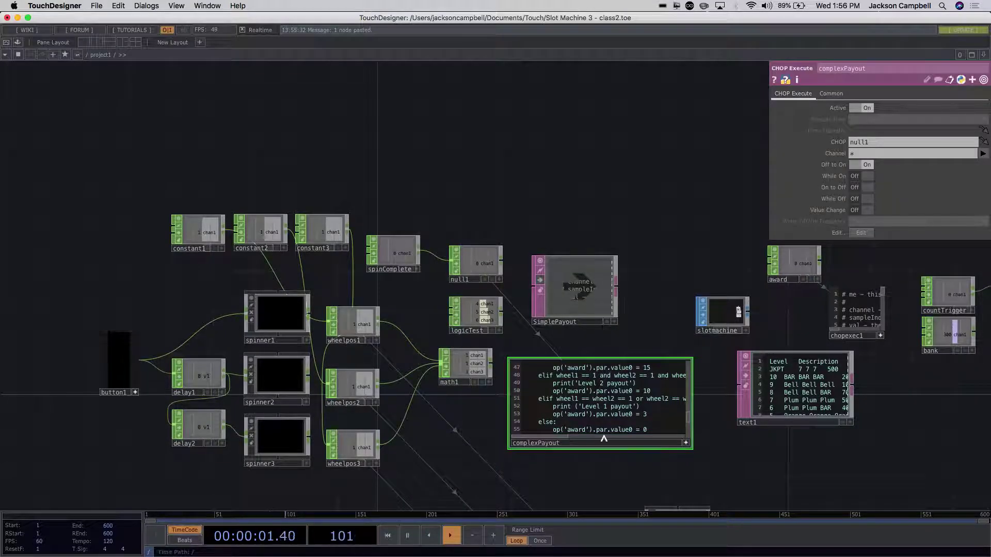
left_click_drag(736, 489, 643, 436)
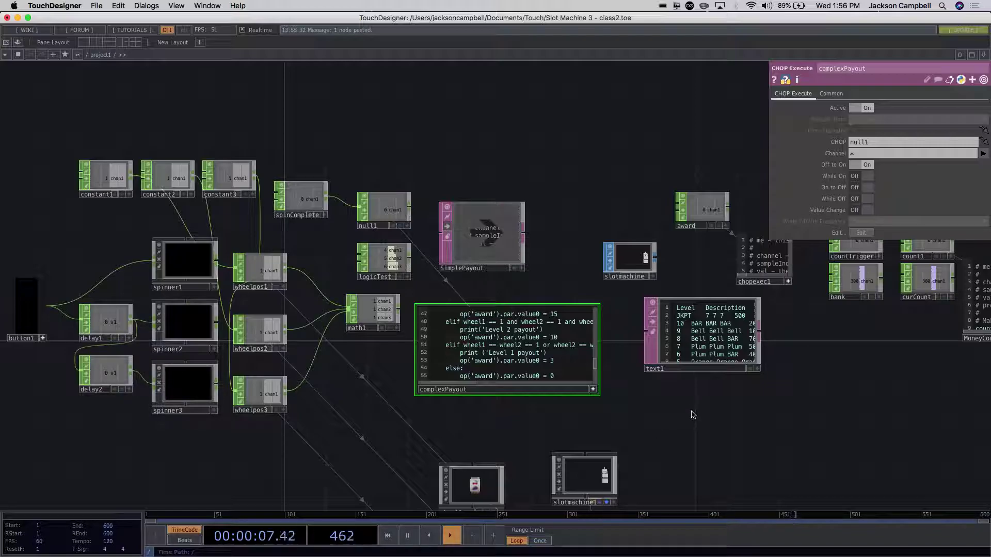
left_click_drag(705, 426, 604, 424)
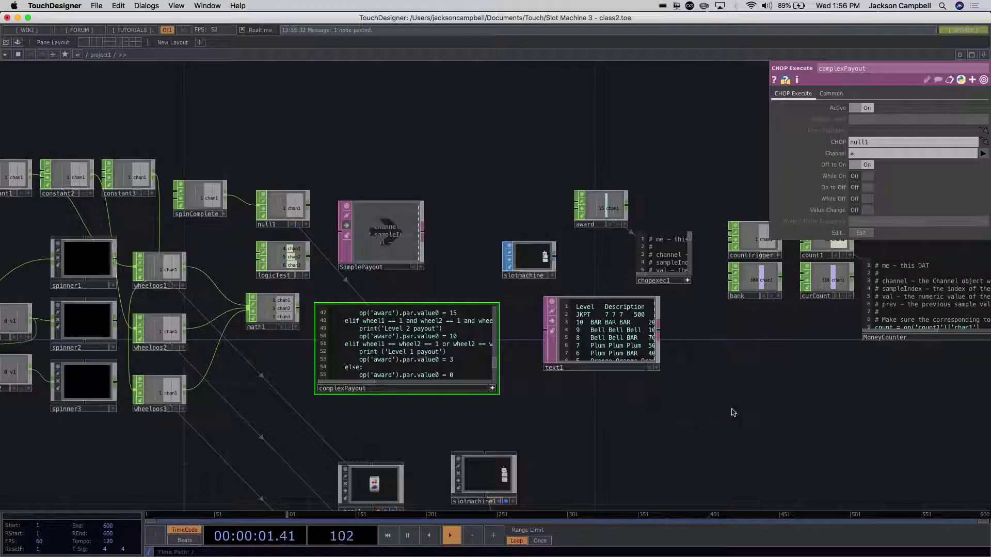
scroll(751, 398, "up", 3)
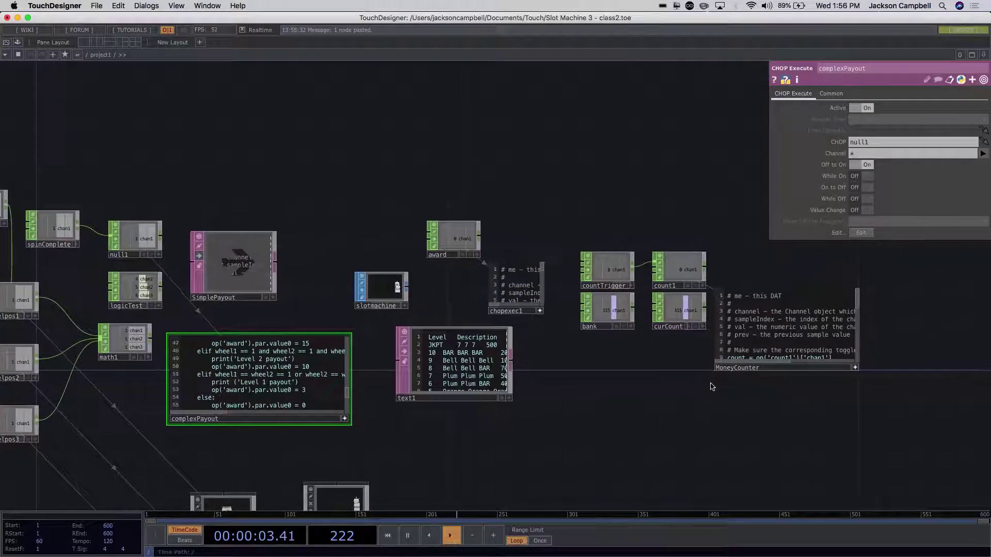
scroll(679, 363, "up", 3)
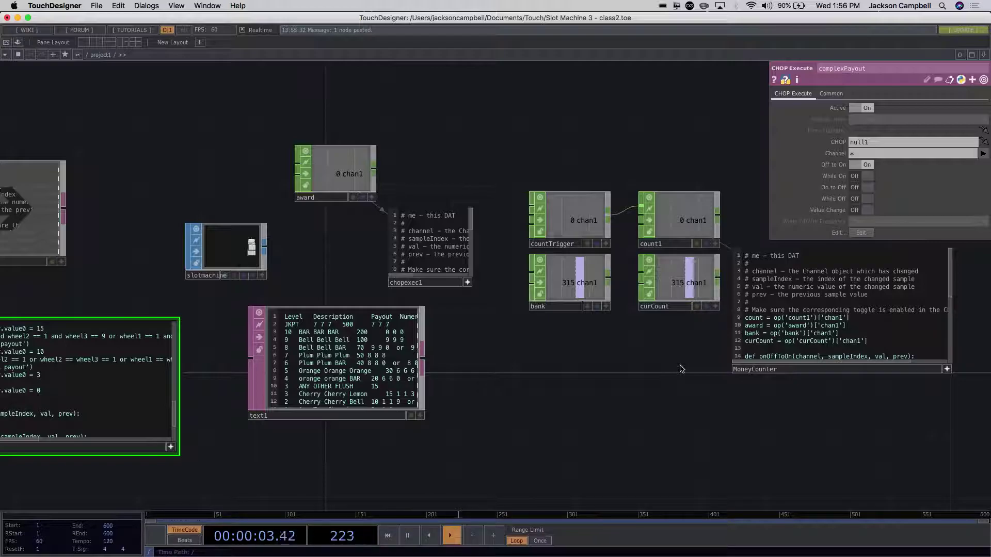
scroll(681, 367, "down", 2)
left_click_drag(681, 366, 783, 367)
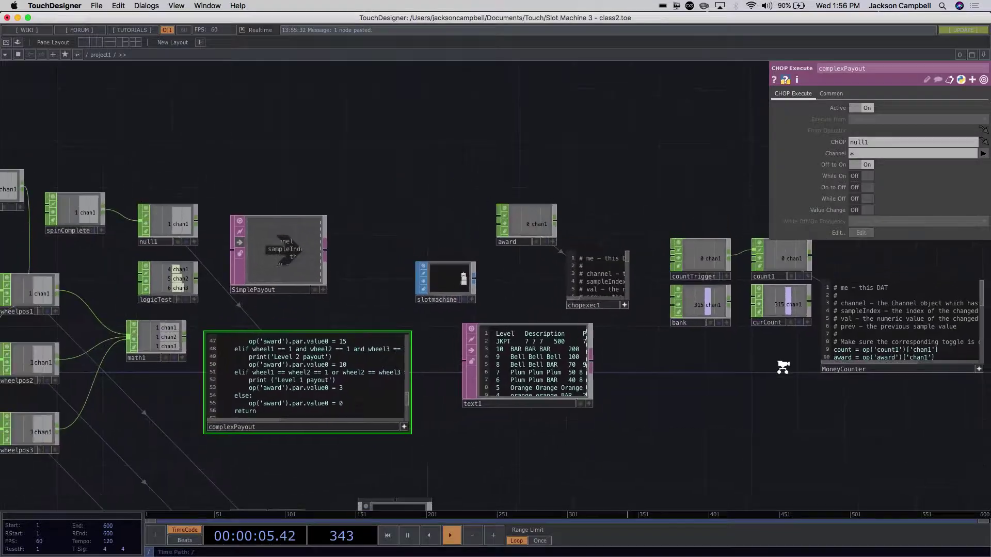
scroll(783, 367, "down", 2)
left_click_drag(401, 458, 424, 442)
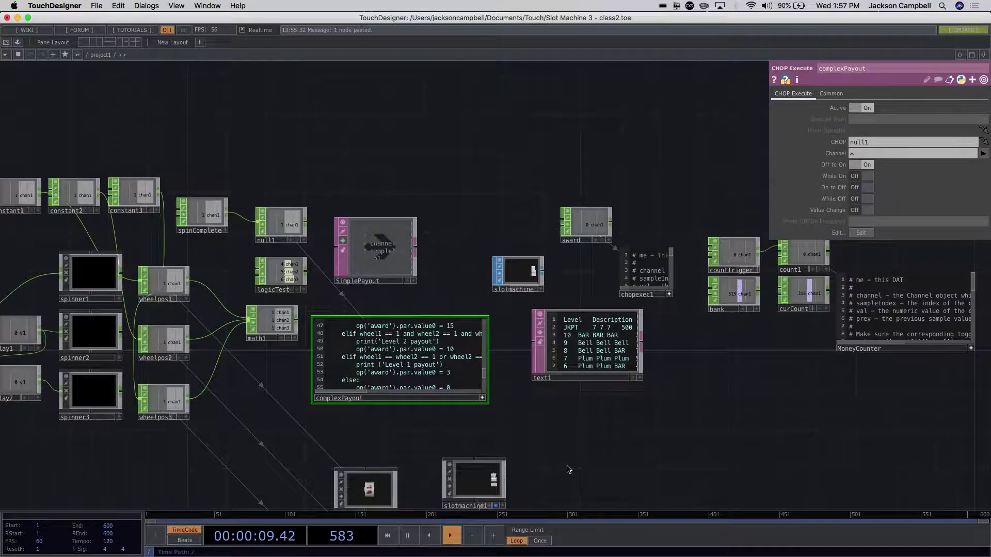
- Add a Text TOP in the empty area of the network below the MoneyCounter script
scroll(567, 468, "down", 5)
scroll(652, 466, "up", 6)
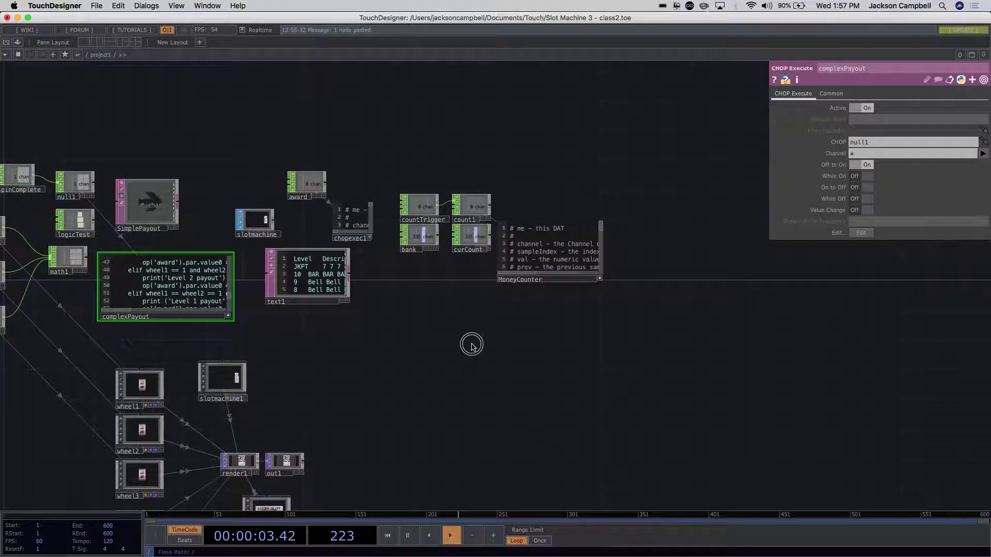
key("Tab")
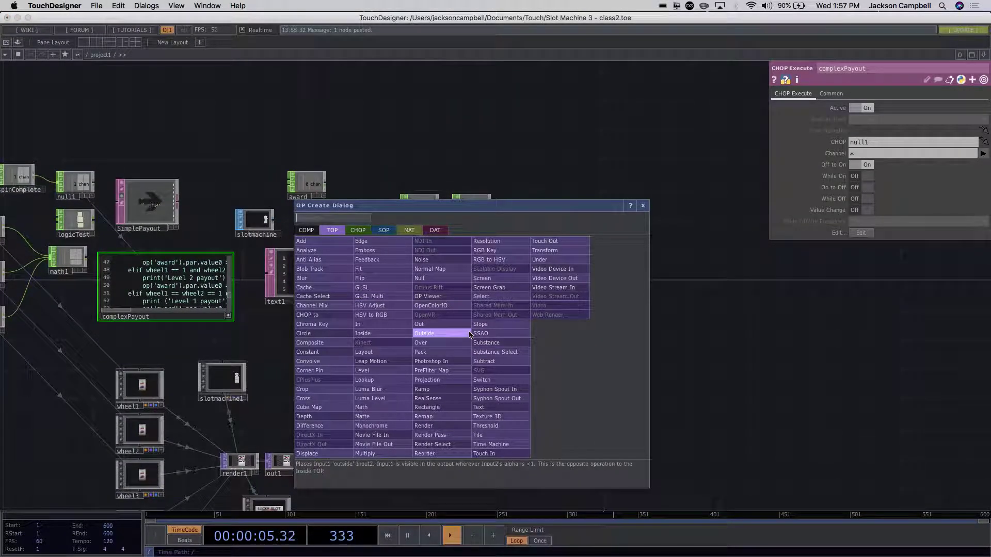
type("tex")
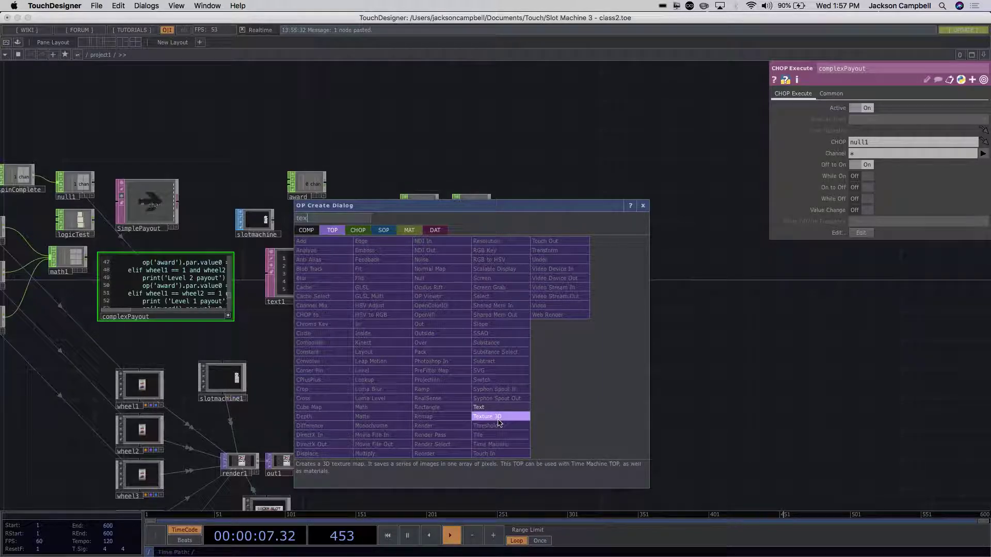
left_click(479, 407)
left_click(533, 377)
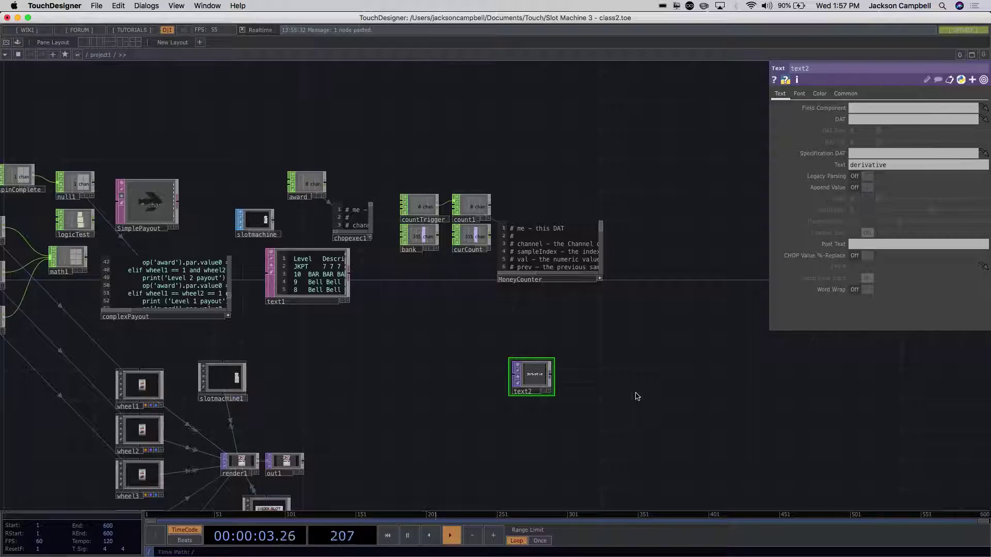
- Move out1 further away from render1 and place the text2 operator between them, just above their connection
scroll(390, 407, "up", 5)
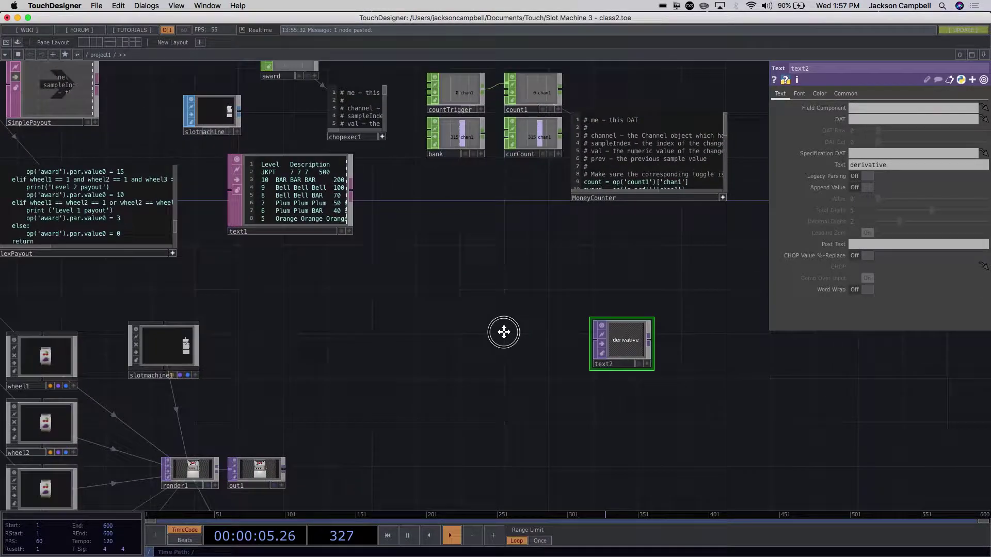
scroll(585, 302, "up", 3)
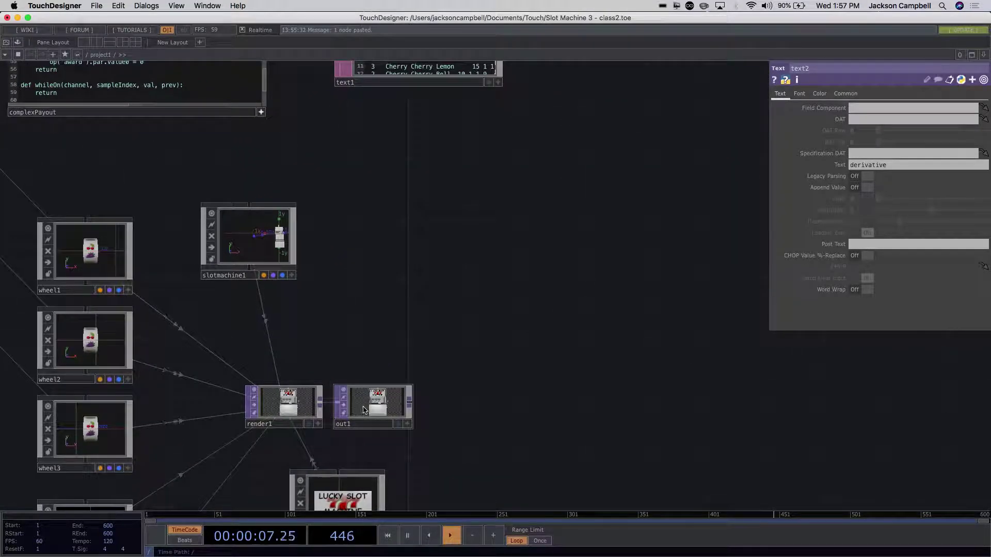
left_click_drag(383, 408, 502, 407)
left_click_drag(564, 323, 540, 372)
scroll(540, 372, "down", 5)
key("ctrl+v")
left_click(464, 416)
scroll(464, 417, "up", 4)
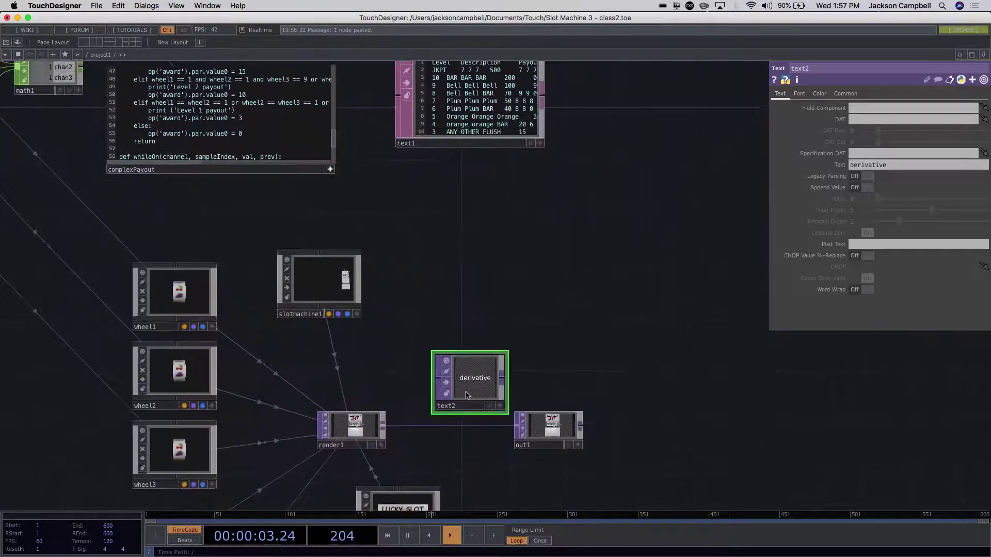
- Connect render1 into text2 and text2 into out1, so the text is composited over the slot machine render
scroll(527, 469, "up", 3)
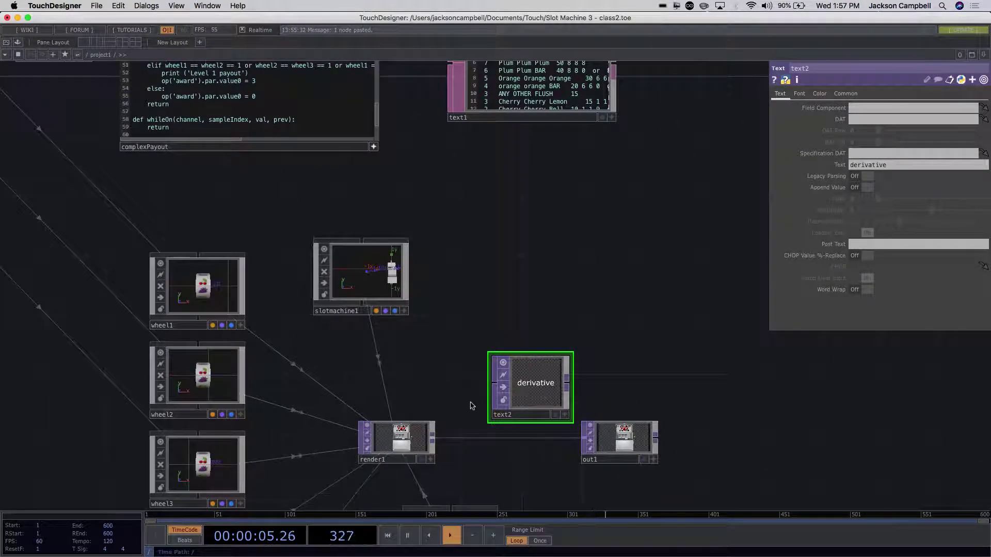
scroll(416, 397, "up", 1)
scroll(416, 397, "up", 2)
left_click_drag(438, 440, 532, 382)
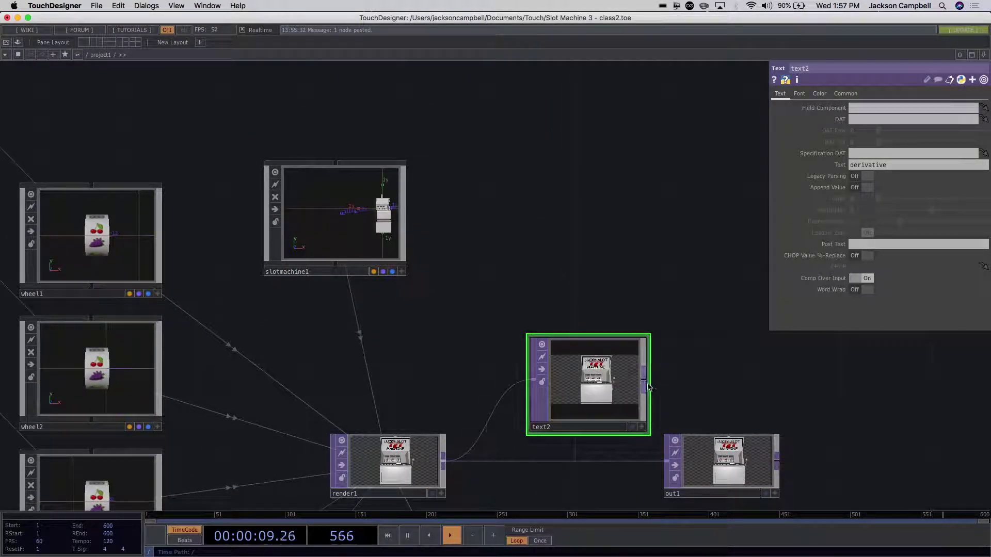
left_click_drag(646, 383, 667, 462)
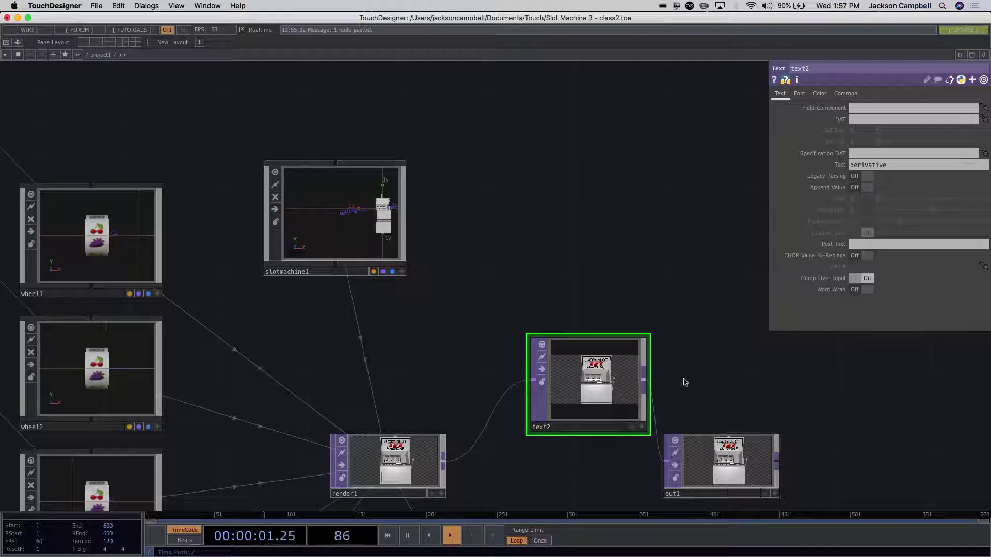
scroll(685, 382, "up", 1)
scroll(685, 382, "up", 3)
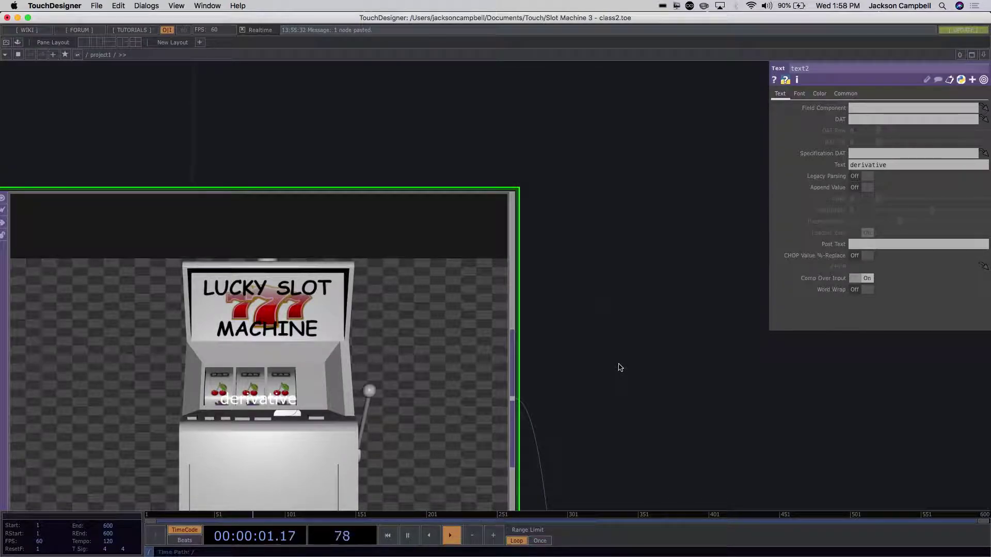
scroll(619, 366, "down", 5)
scroll(619, 365, "down", 3)
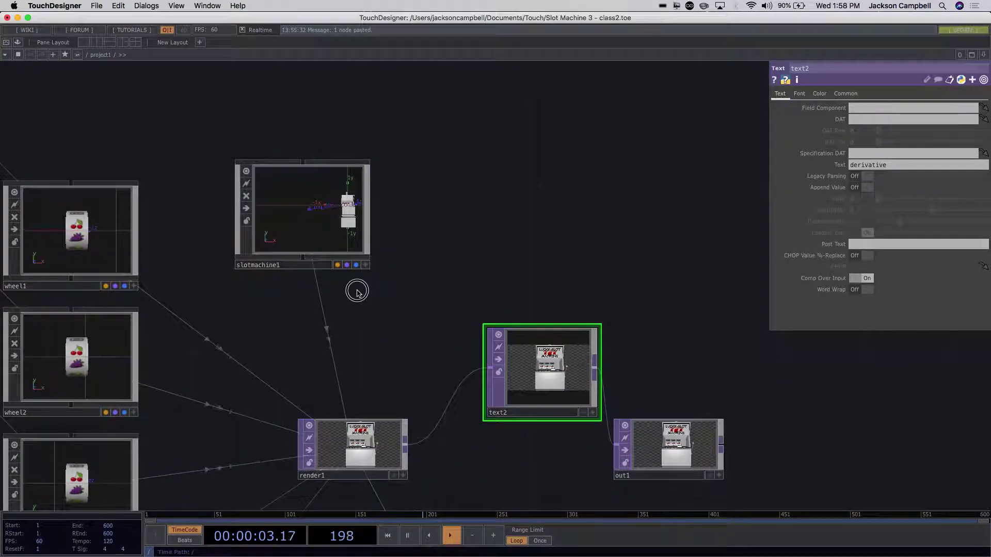
- Inside the wheel1 component, move slotsymbols slightly up and text1 up and away from the text2 DAT
scroll(599, 289, "left", 5)
scroll(324, 210, "up", 6)
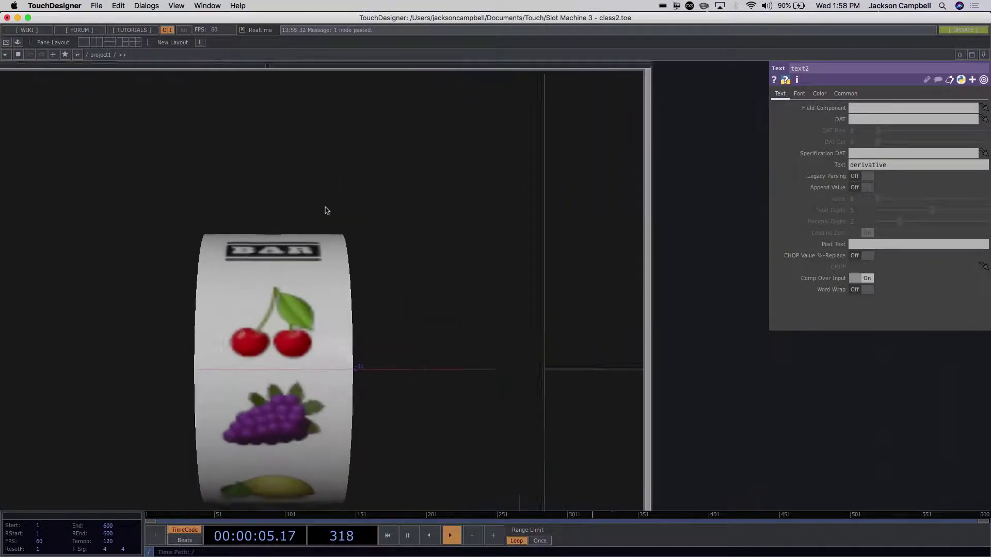
left_click(222, 340)
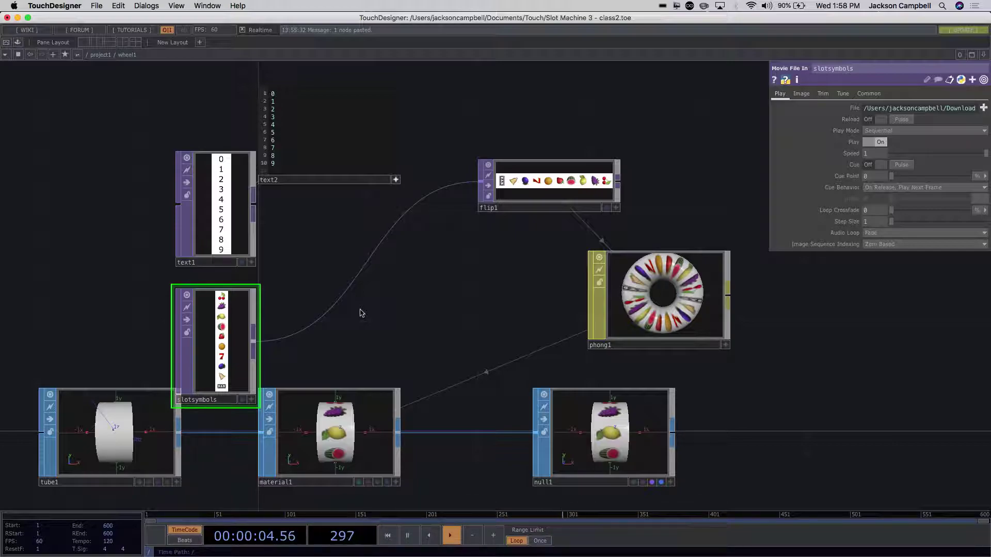
left_click_drag(225, 378, 225, 352)
left_click_drag(213, 215, 199, 151)
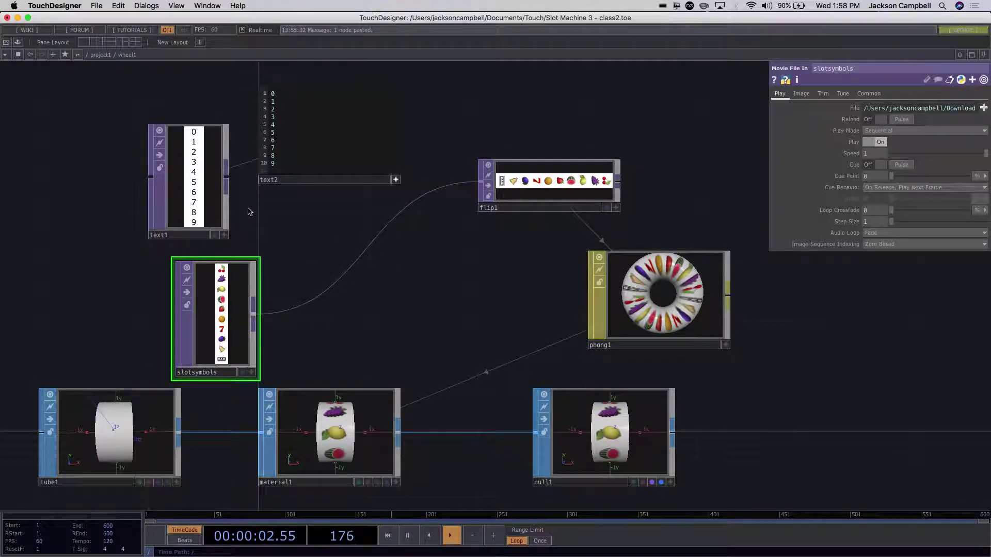
- Inside wheel1, move flip1 down and closer to slotsymbols so it sits between slotsymbols and phong1
scroll(248, 210, "up", 3)
left_click(171, 202)
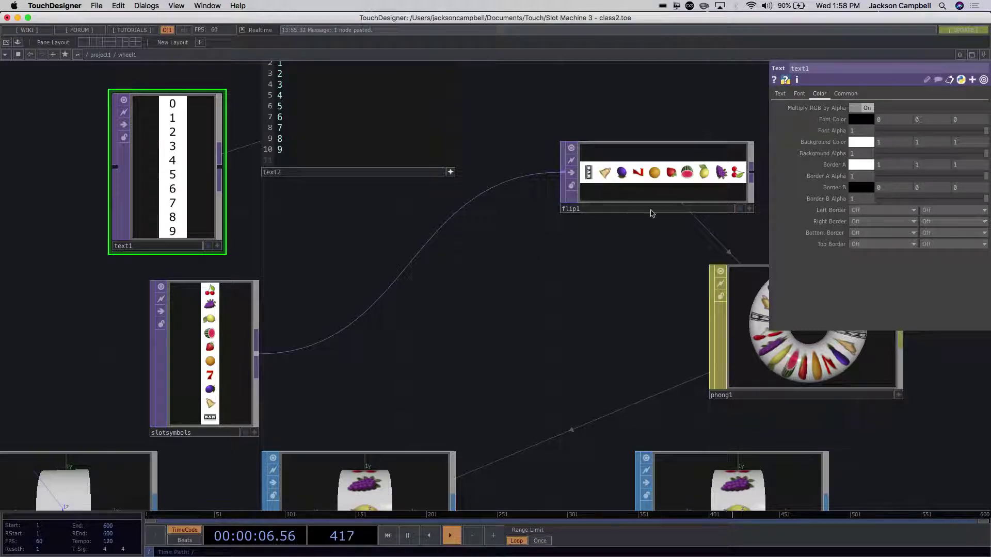
left_click_drag(340, 150, 368, 172)
left_click(412, 193)
left_click(554, 287)
left_click_drag(548, 347, 458, 347)
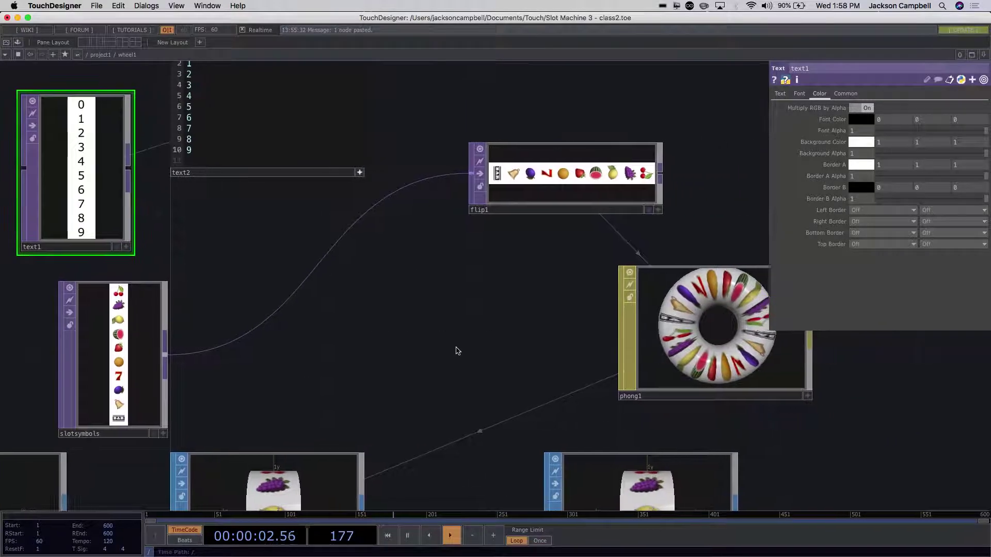
scroll(458, 348, "down", 2)
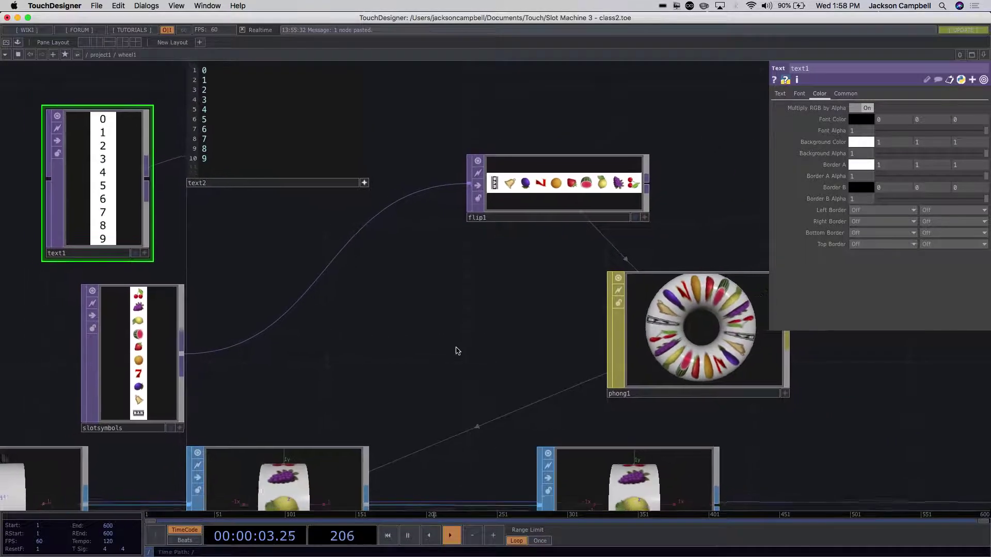
left_click(148, 333)
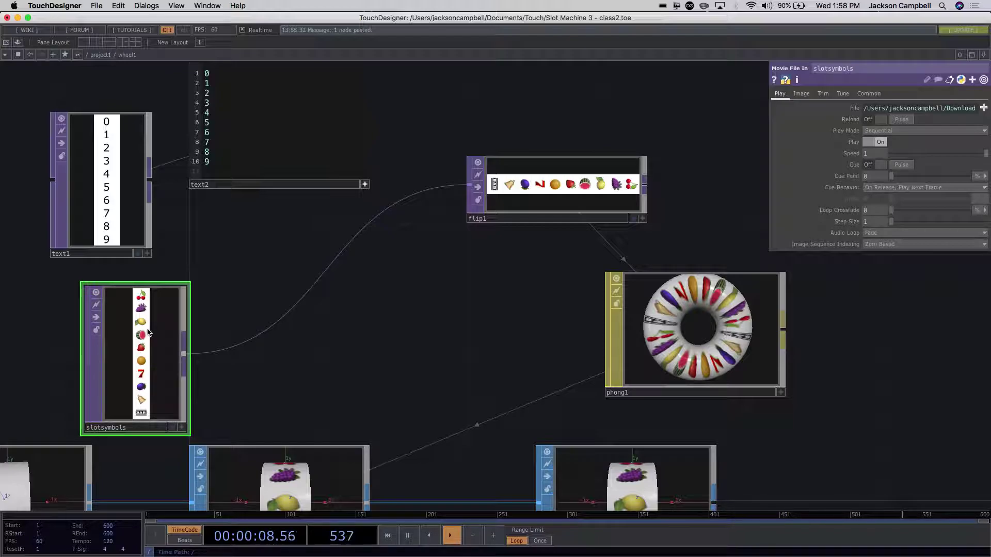
left_click_drag(573, 199, 468, 268)
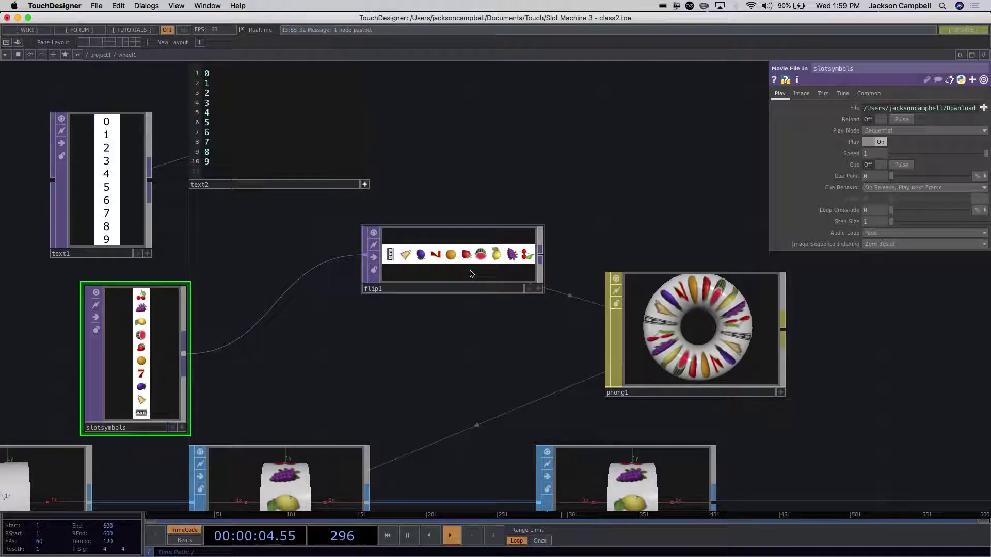
- Examine how slotsymbols passes through flip1 into phong1's color map and how material1 applies phong1 to the tube
left_click(666, 350)
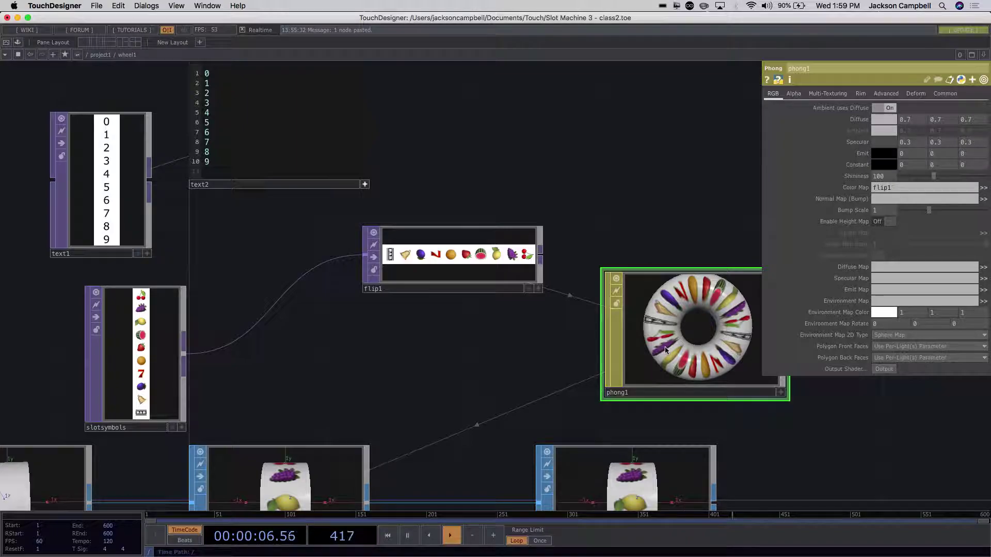
left_click(174, 361)
left_click(494, 283)
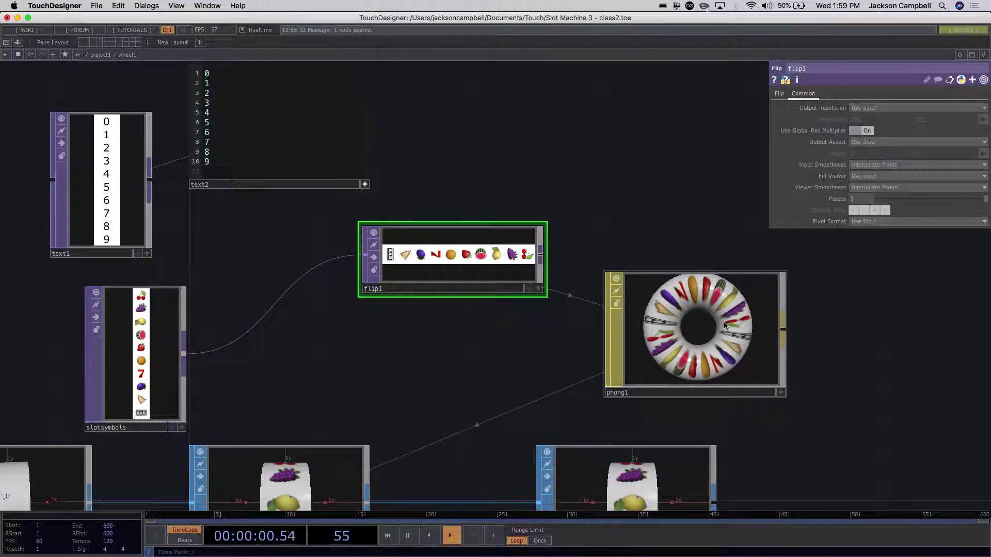
left_click(722, 321)
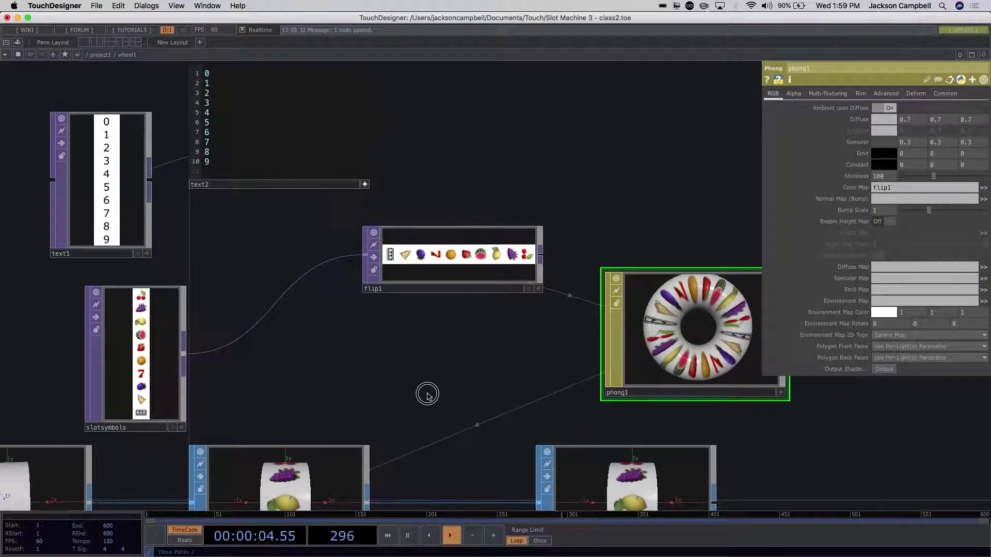
left_click_drag(431, 385, 506, 266)
scroll(512, 250, "down", 3)
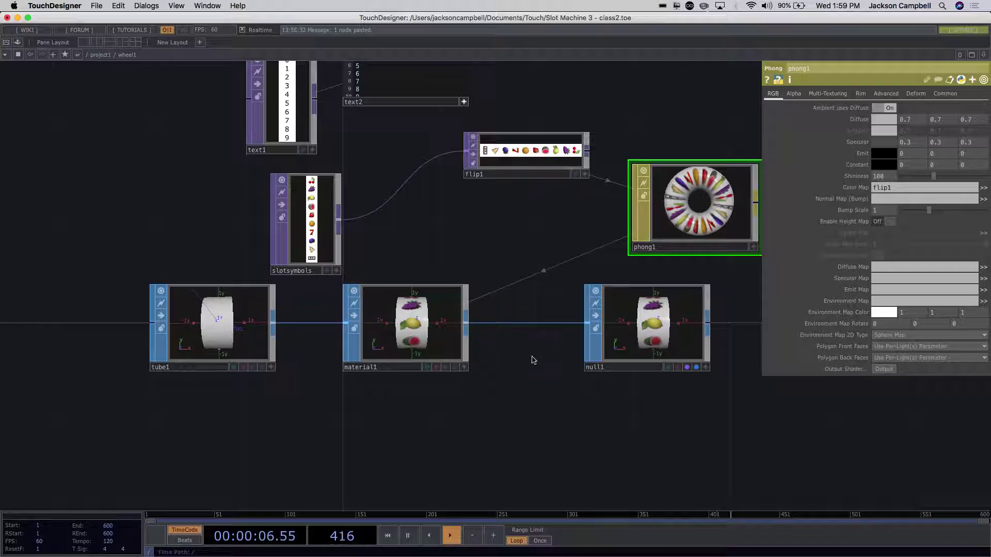
scroll(533, 356, "up", 1)
scroll(532, 356, "up", 2)
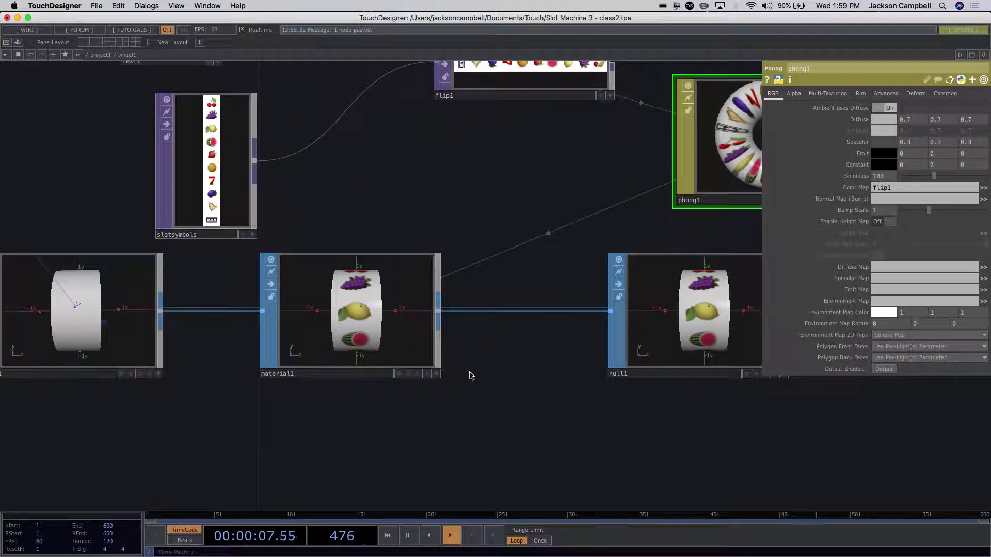
left_click(337, 301)
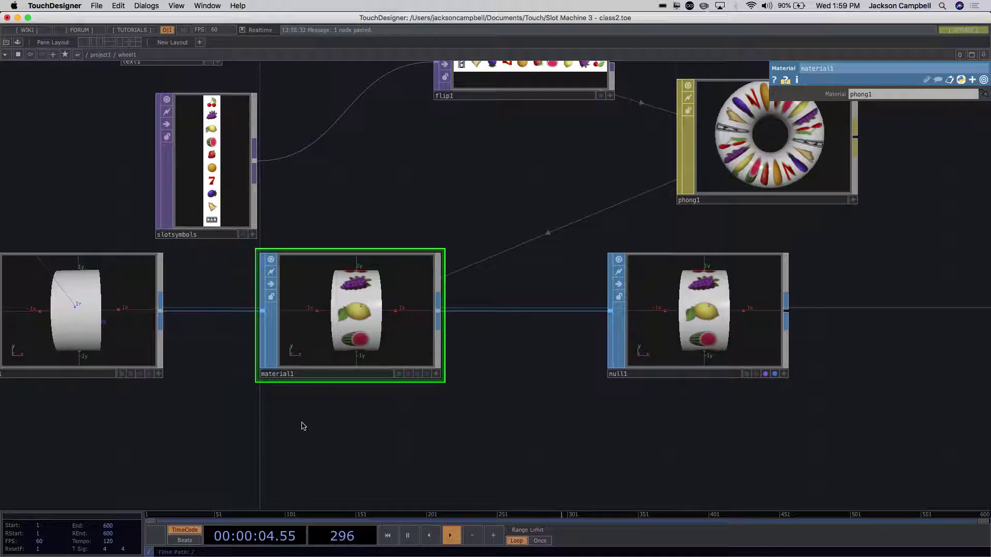
- Return to the project1 network, delete text2 between render1 and out1, and move out1 back closer to render1
scroll(302, 425, "down", 5)
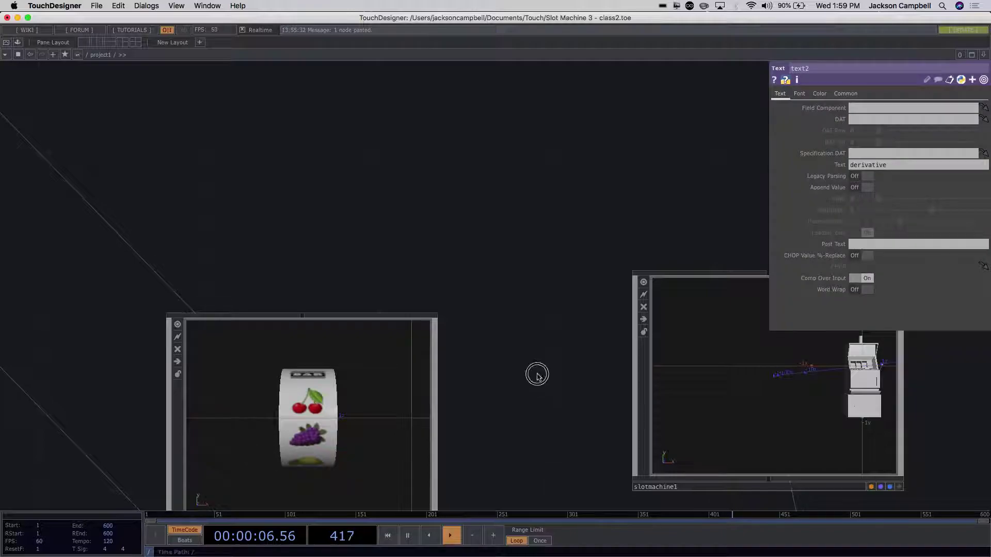
left_click_drag(537, 376, 413, 246)
scroll(412, 246, "down", 6)
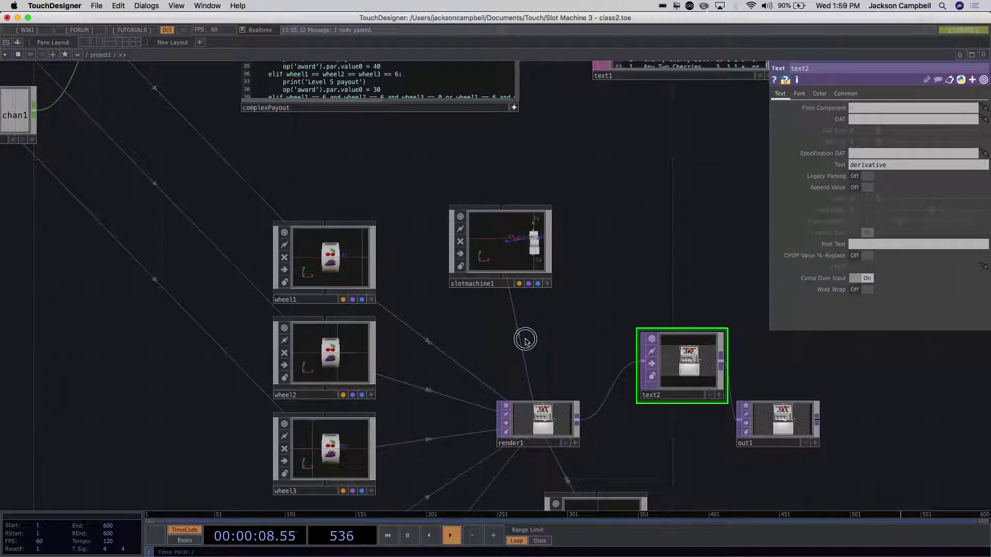
scroll(524, 336, "up", 2)
scroll(619, 336, "up", 3)
left_click_drag(626, 316, 596, 368)
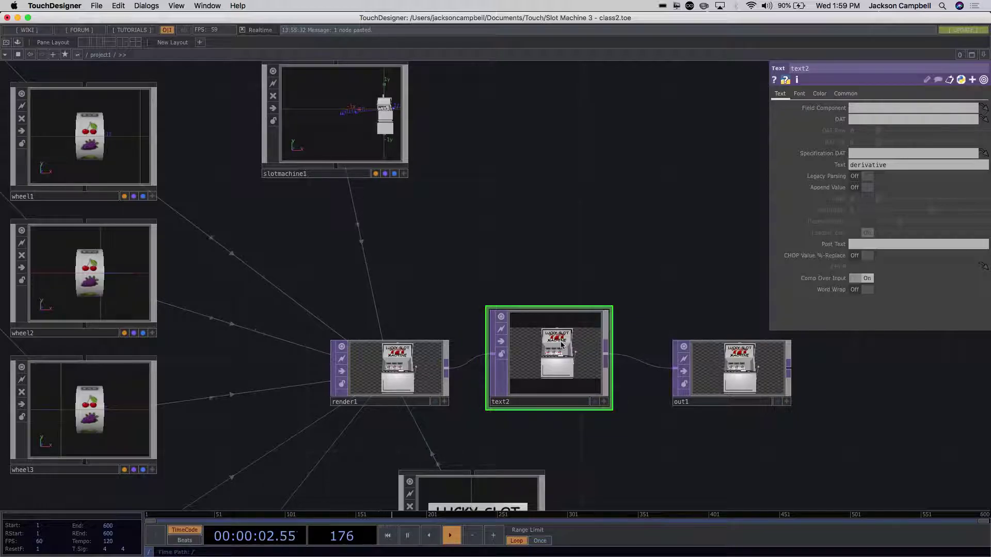
mouse_move(560, 345)
left_mouse_down()
mouse_move(557, 305)
mouse_move(555, 326)
left_mouse_up()
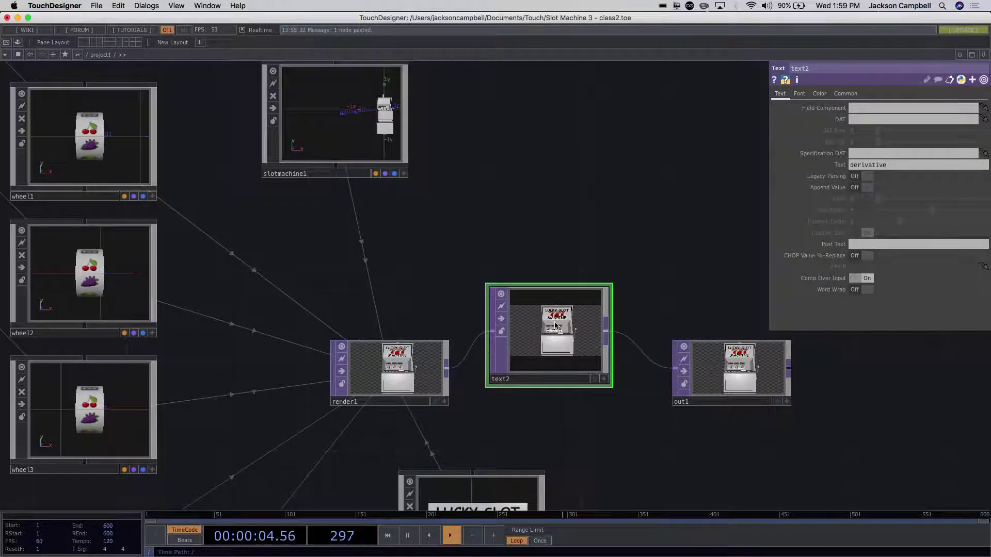
key("Delete")
left_click_drag(729, 368, 593, 368)
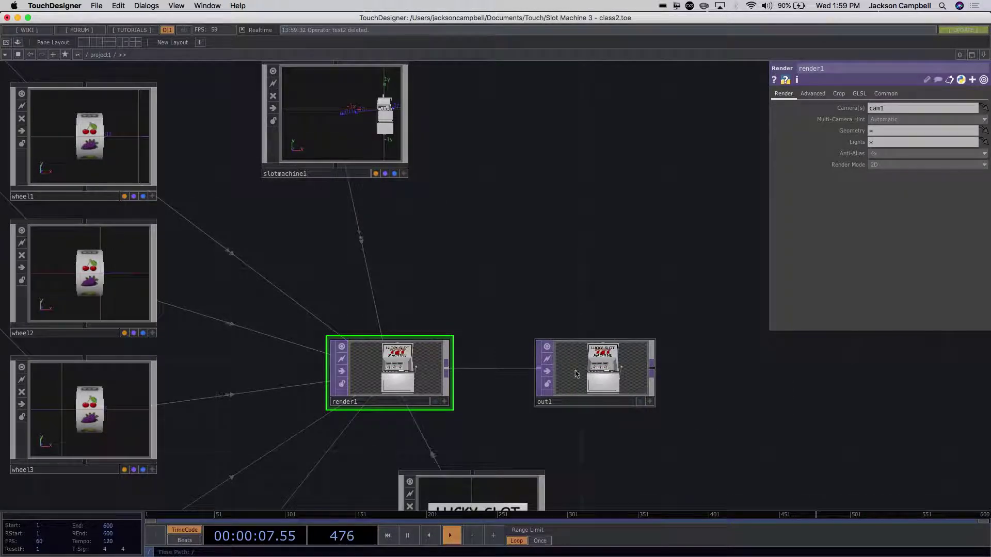
left_click(608, 376)
- Add a Rectangle SOP in the empty area above out1, just right of the slotmachine1 component
scroll(565, 198, "up", 3)
scroll(565, 199, "down", 4)
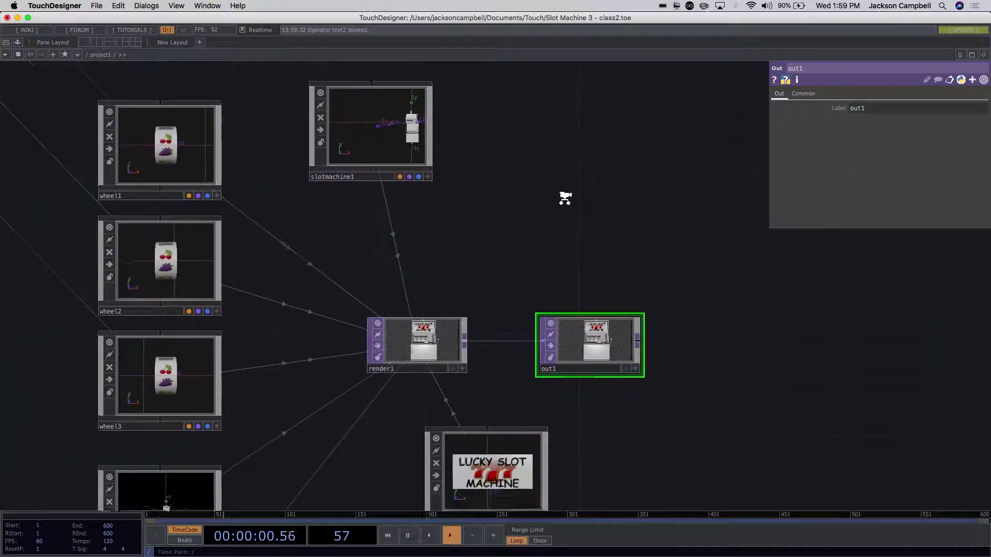
scroll(566, 199, "down", 1)
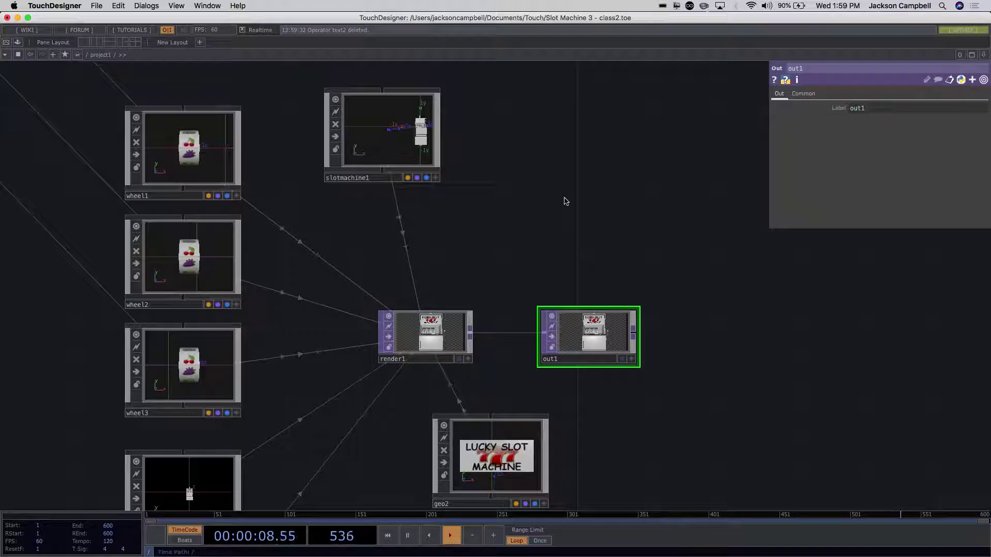
key("Tab")
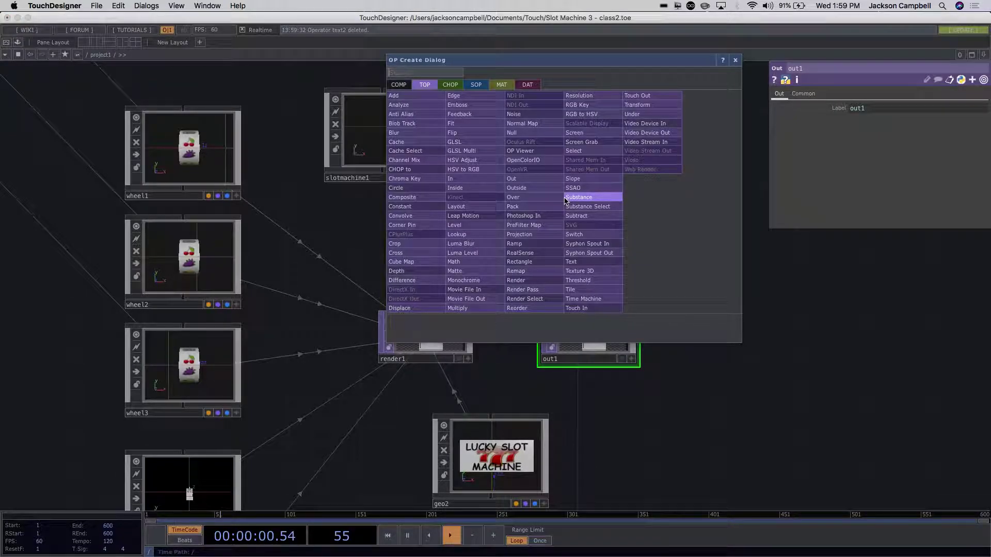
left_click(483, 86)
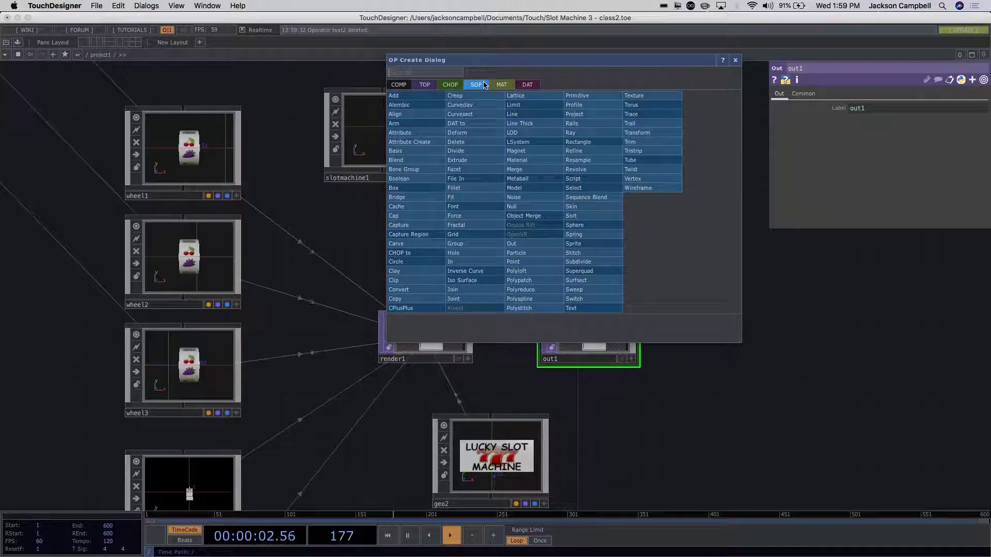
type("re")
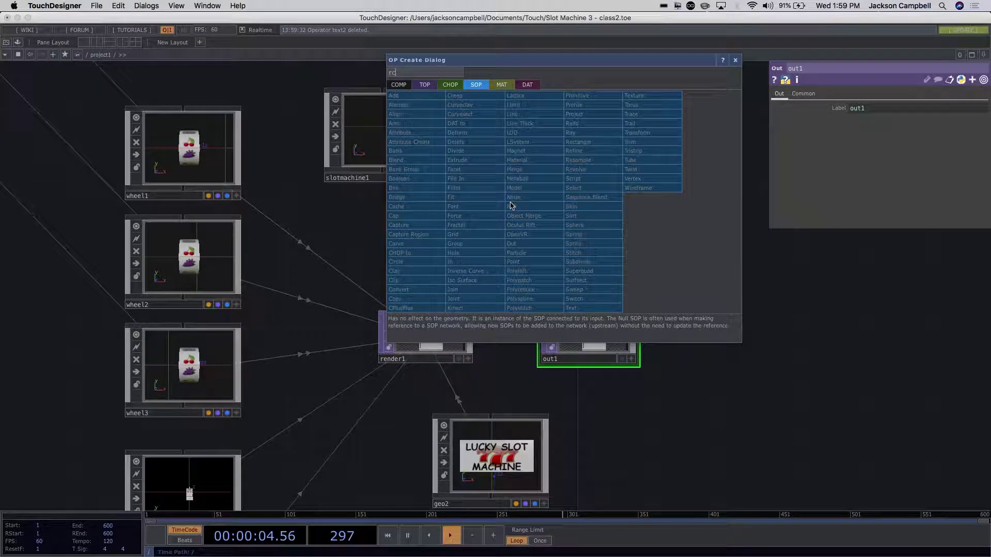
left_click(580, 142)
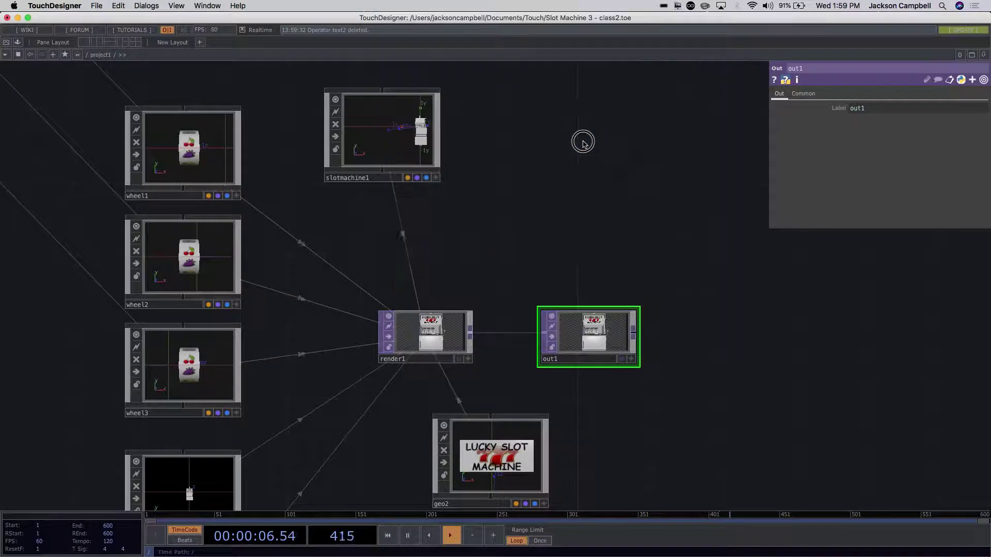
left_click(578, 187)
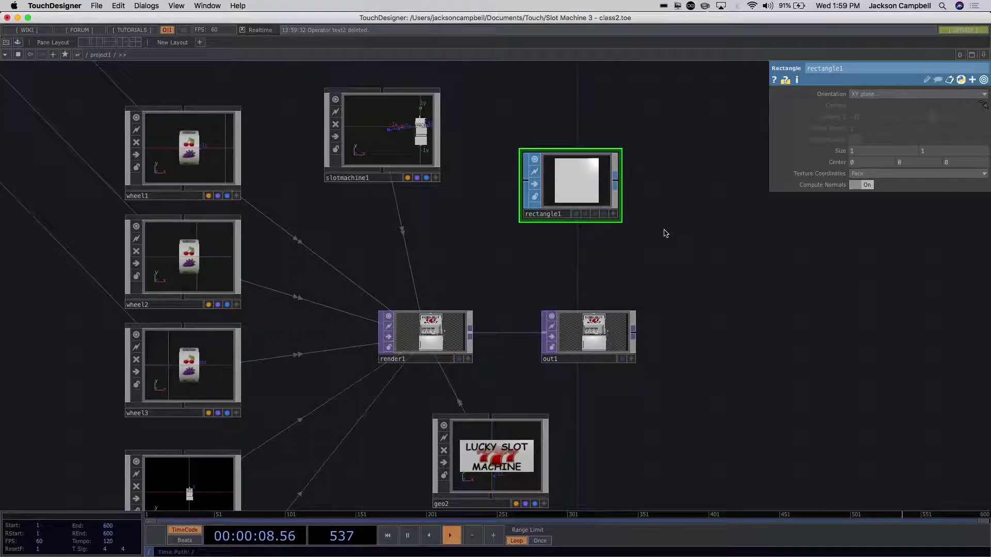
scroll(665, 233, "down", 4)
left_click_drag(602, 203, 643, 222)
scroll(706, 223, "up", 5)
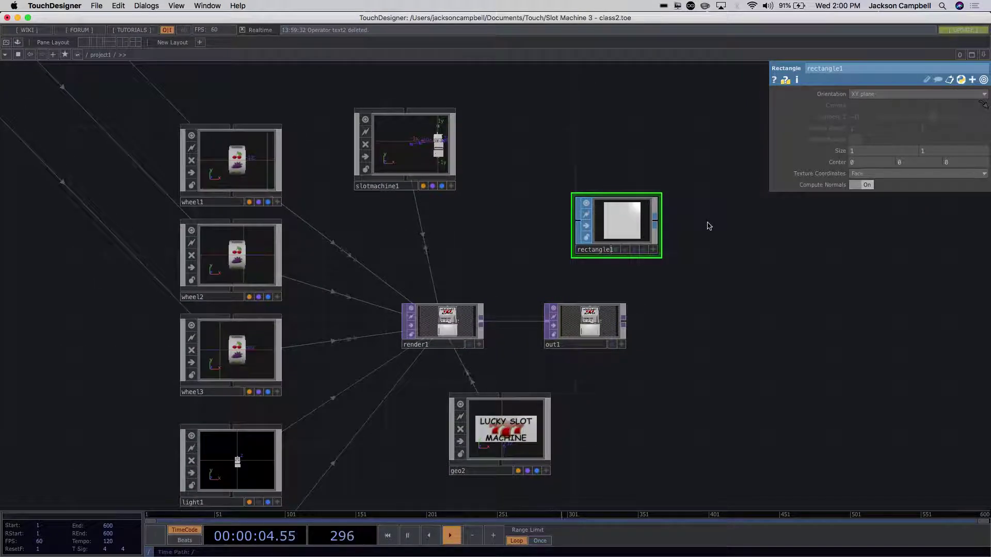
key("Tab")
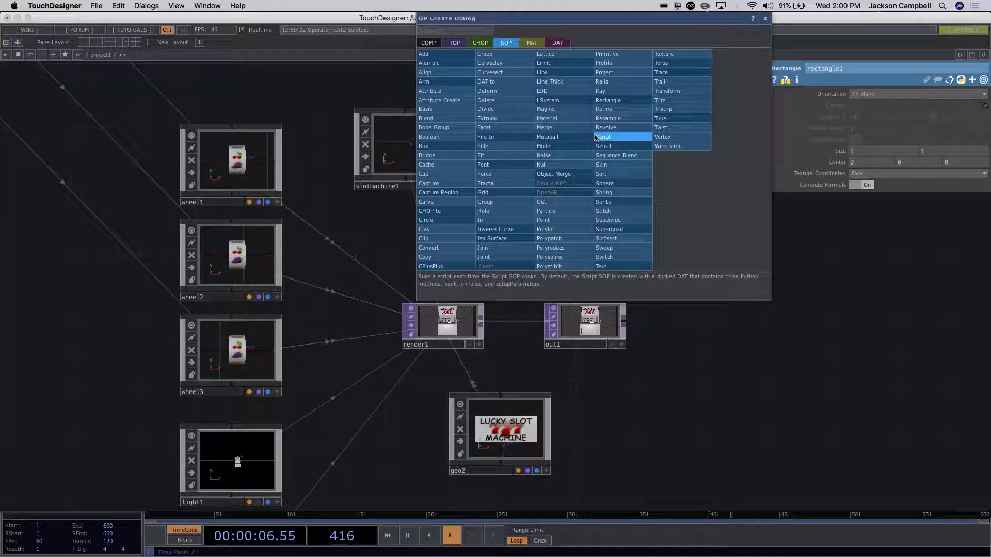
left_click(453, 44)
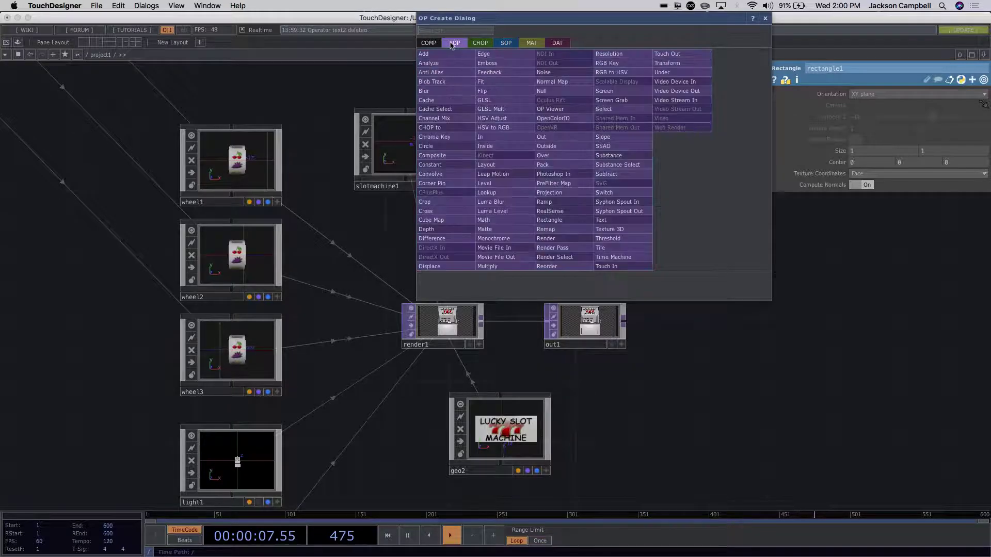
left_click(518, 84)
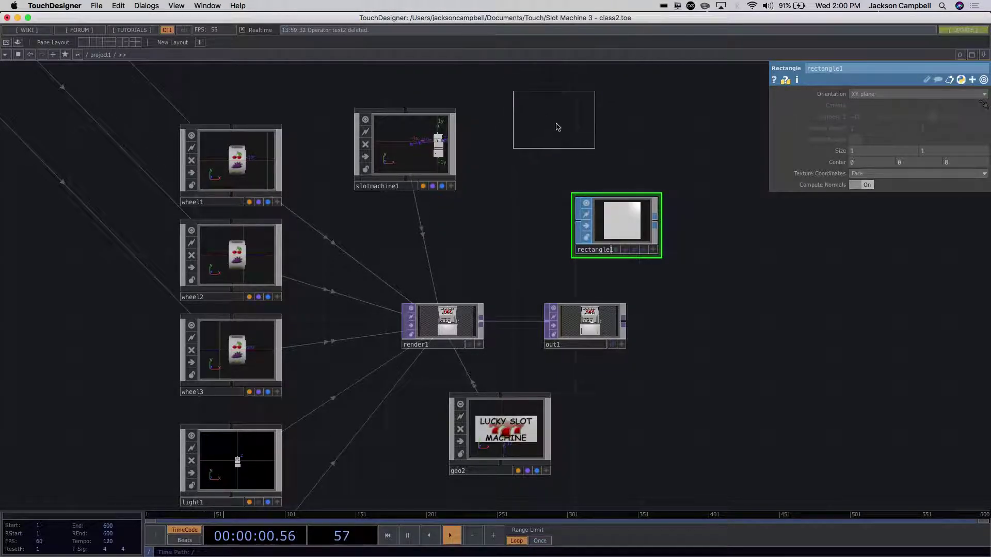
left_click(556, 123)
key("Delete")
- Add a Text TOP in the empty space above rectangle1, beside slotmachine1
key("Tab")
type("tex")
left_click(566, 219)
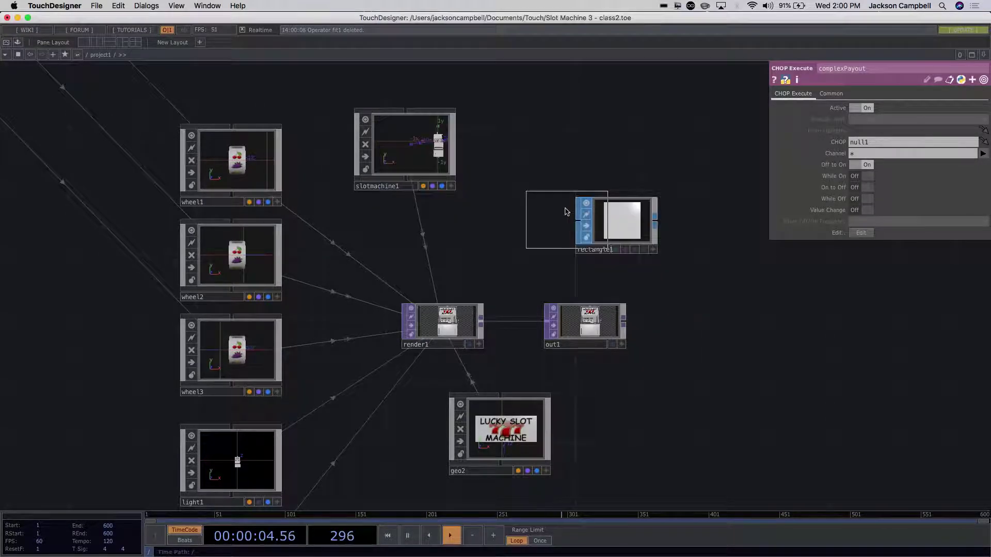
left_click(553, 138)
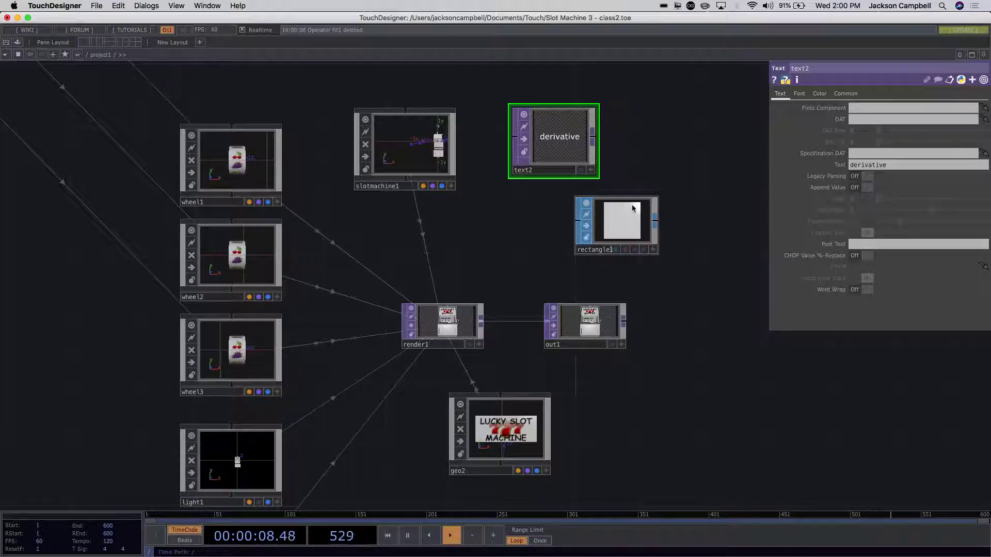
- Add a Phong MAT to the right of text2, above rectangle1
left_click_drag(673, 136, 593, 139)
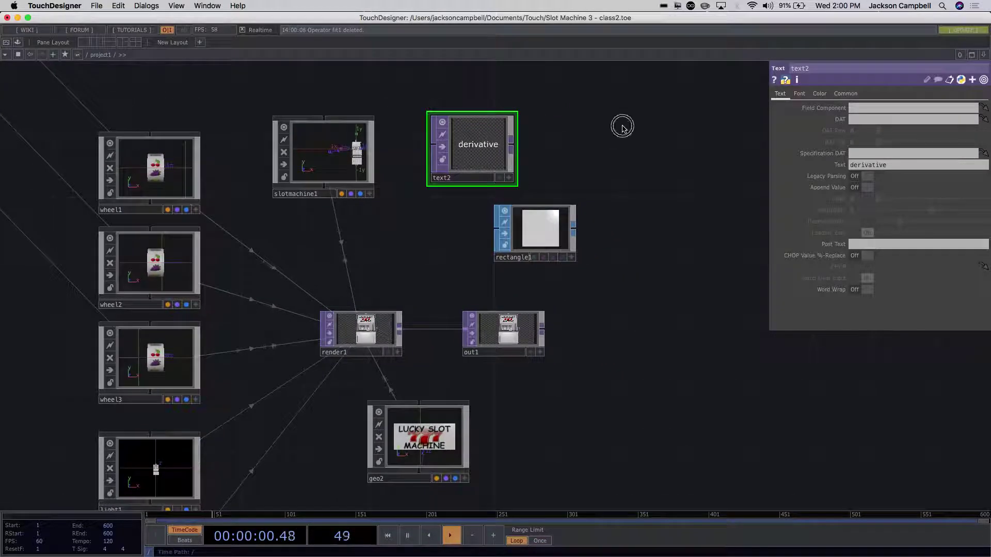
key("Tab")
type("ma")
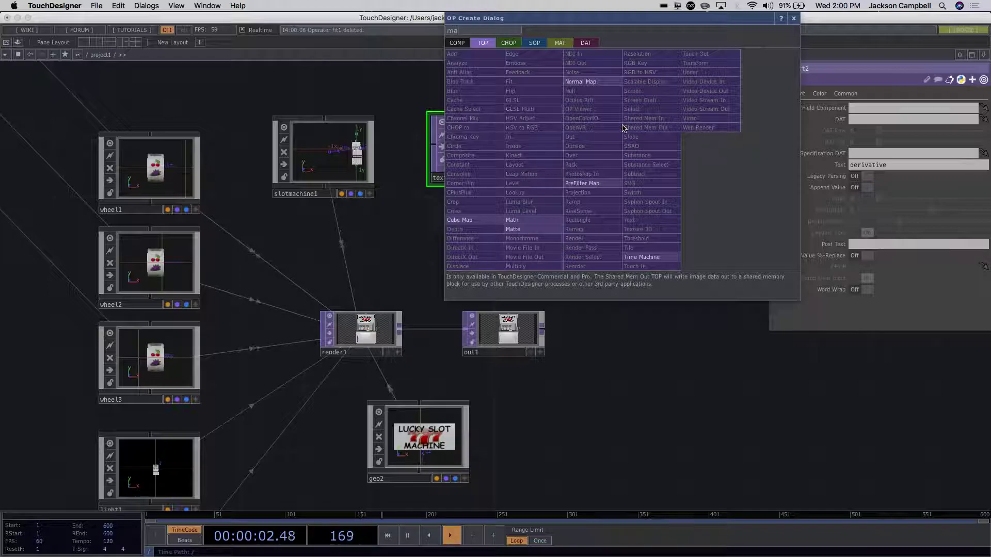
left_click(567, 43)
left_click(483, 43)
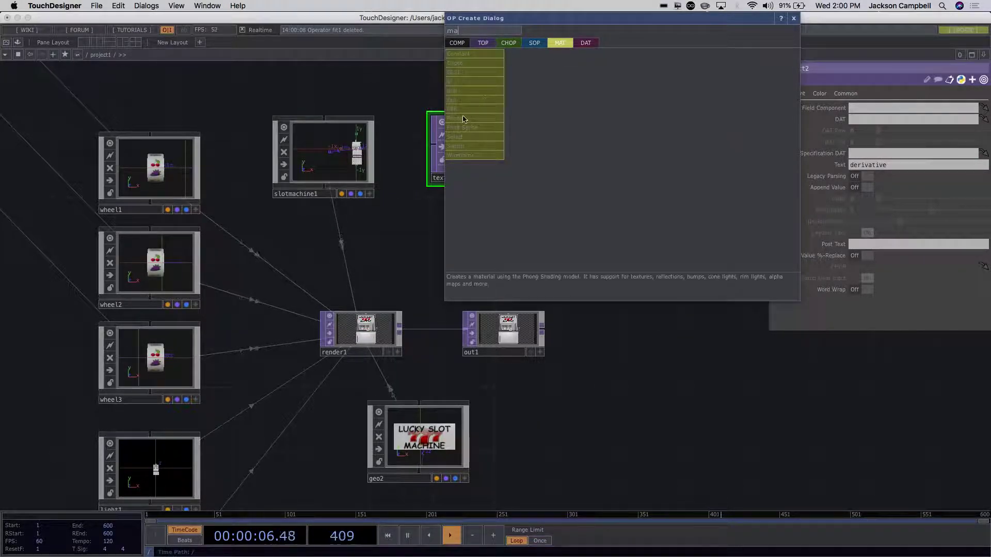
left_click(599, 129)
left_click(626, 152)
left_click_drag(628, 150, 596, 153)
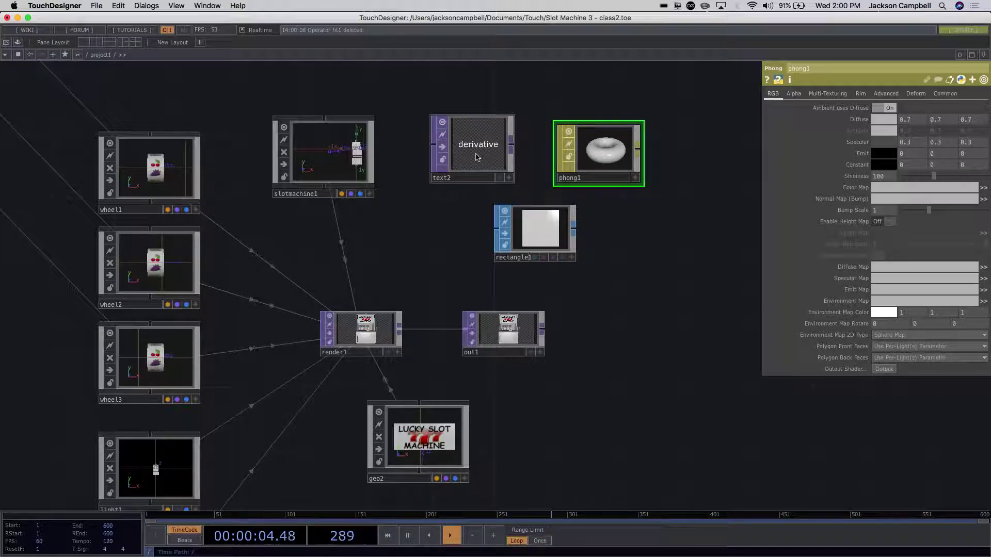
- Assign text2 to phong1 as its Color Map
left_click_drag(482, 167, 611, 148)
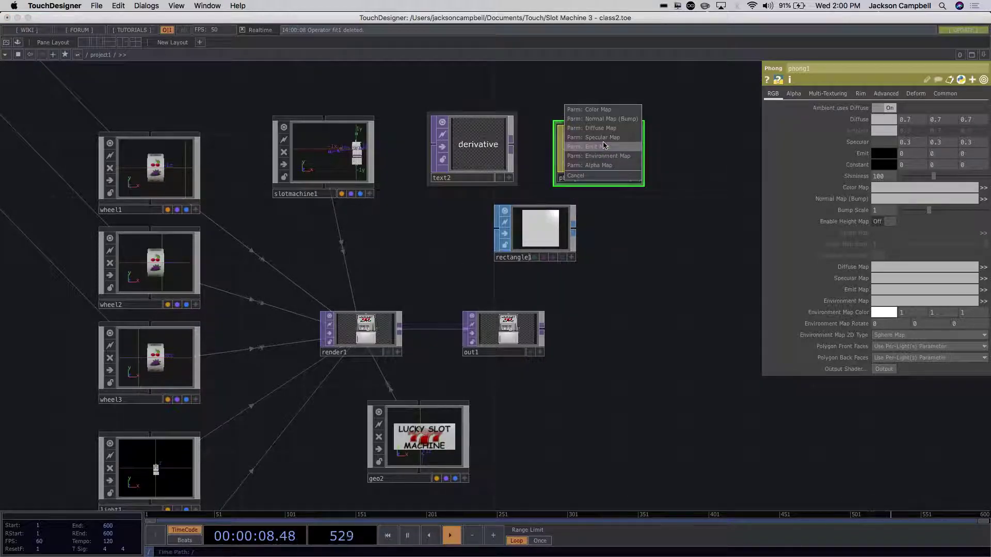
left_click(623, 110)
scroll(658, 159, "up", 5)
scroll(658, 163, "up", 1)
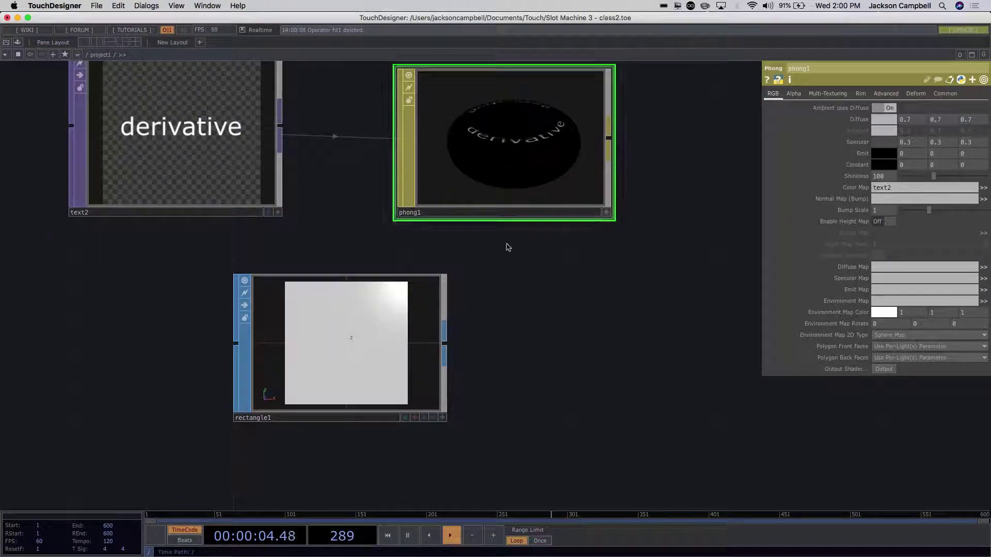
- Connect a Material SOP to rectangle1's output, placing it beside rectangle1 and below phong1
left_click_drag(354, 343, 275, 346)
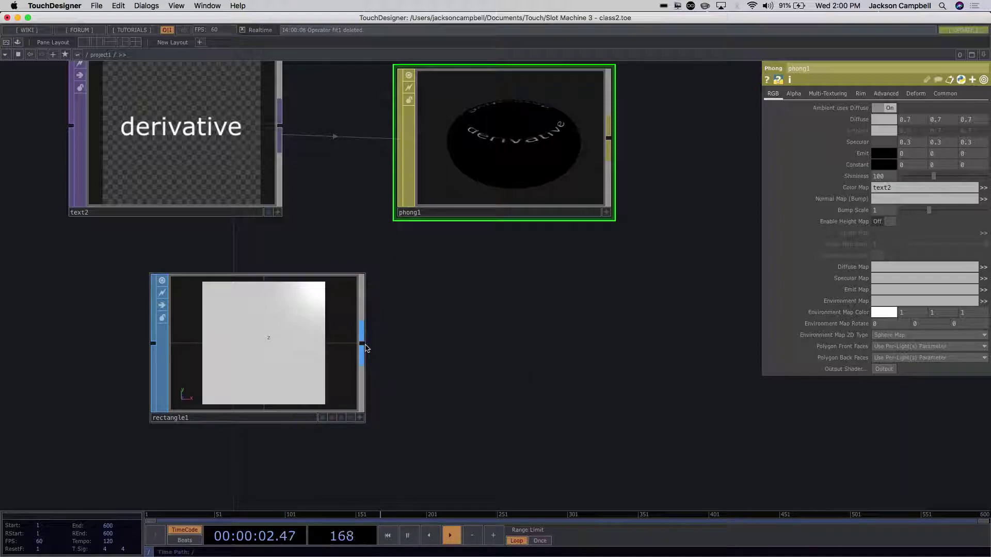
right_click(365, 348)
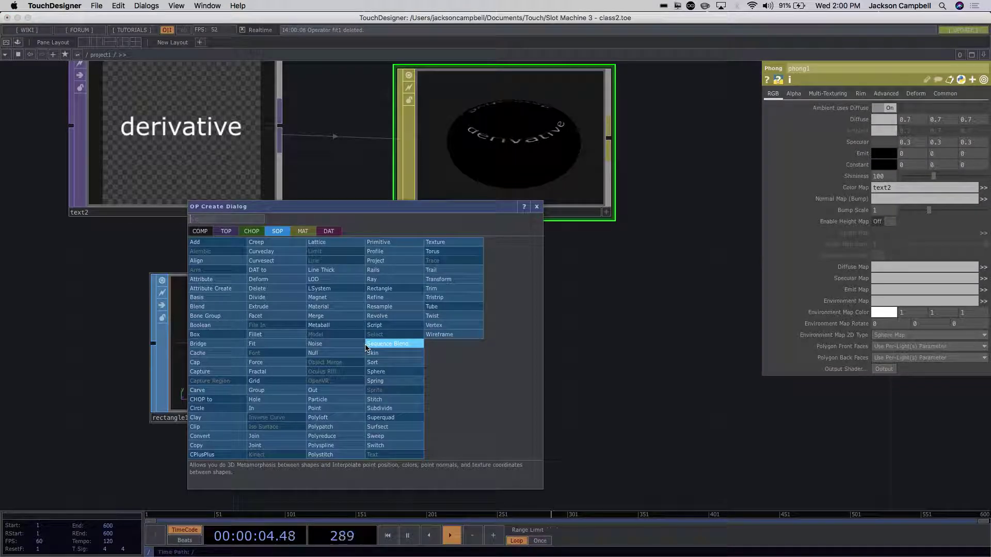
type("mater")
left_click(320, 307)
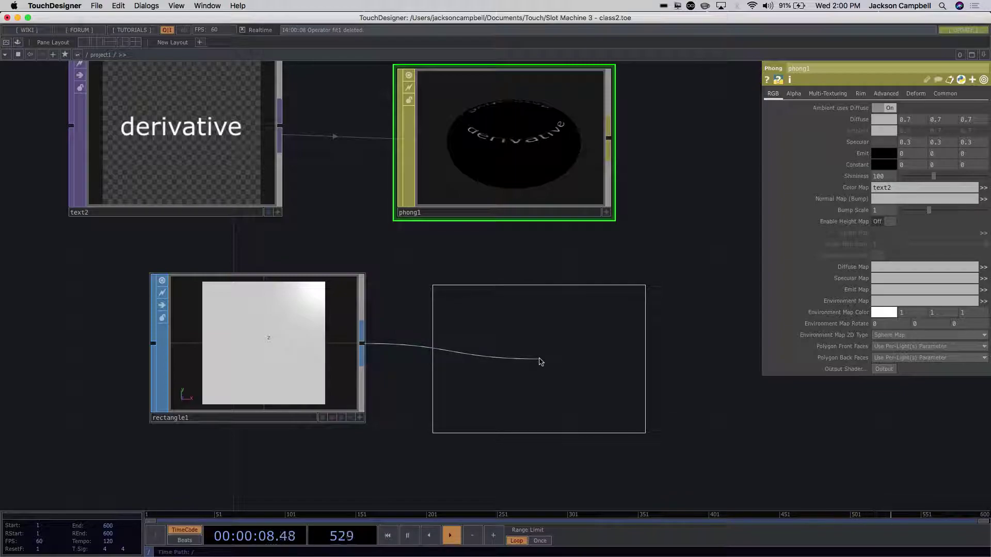
left_click(586, 347)
scroll(753, 357, "down", 3)
left_click_drag(753, 356, 634, 332)
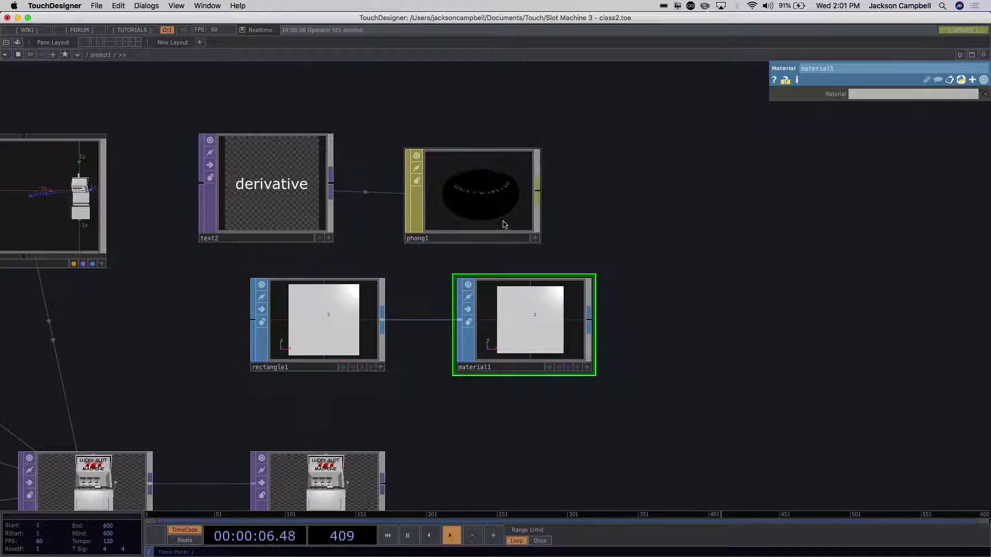
- Assign phong1 as the Material of material1
left_click(485, 211)
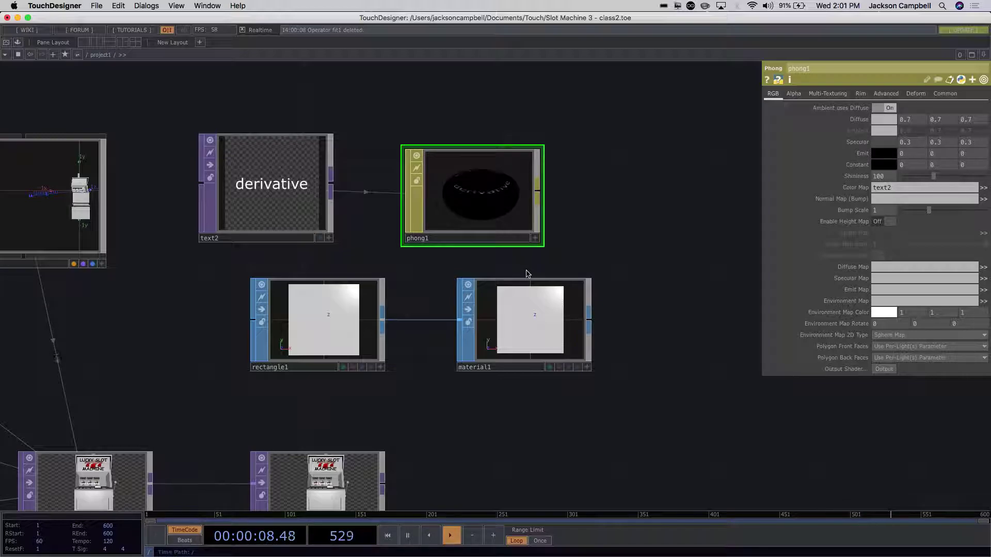
left_click(527, 332)
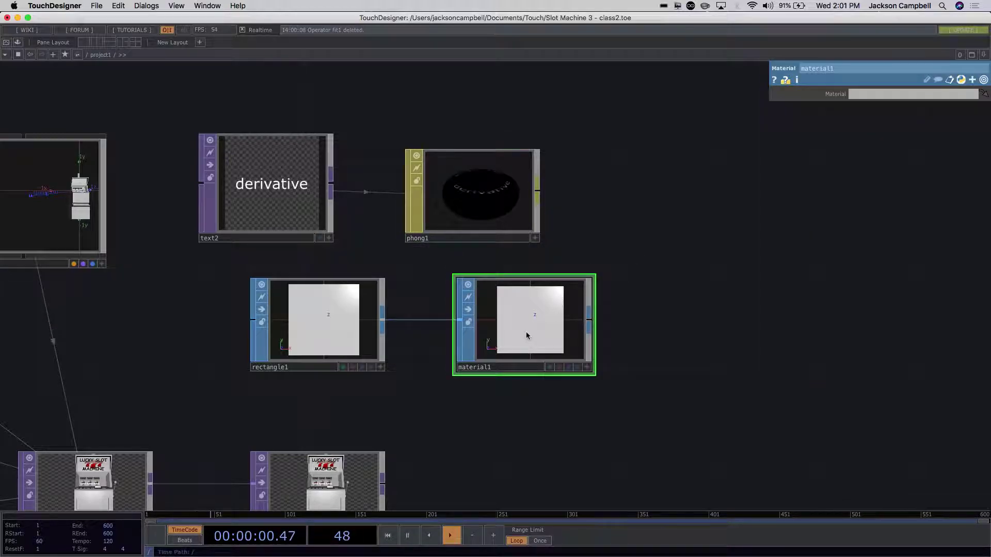
left_click(875, 95)
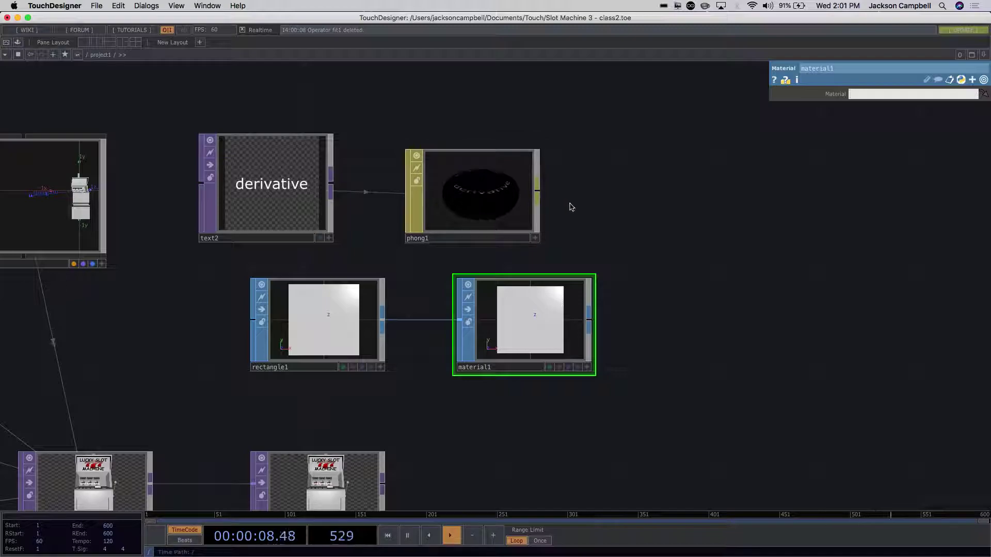
left_click_drag(480, 193, 541, 309)
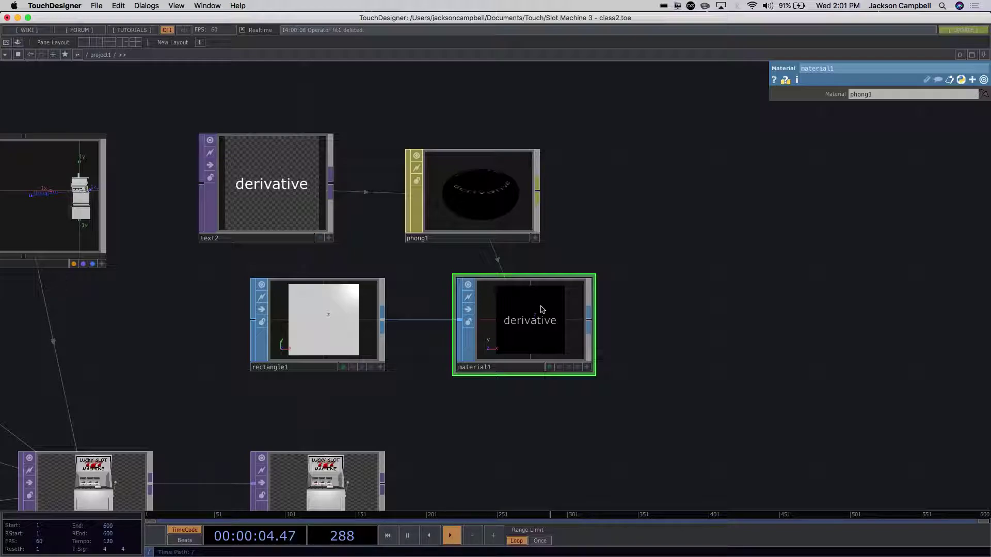
scroll(657, 365, "up", 5)
left_click(453, 302)
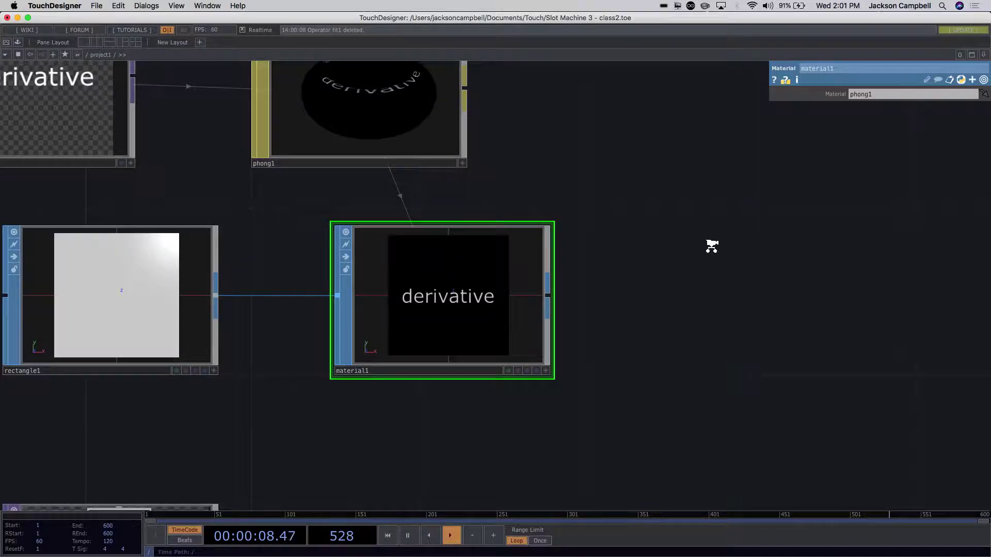
- Try rendering material1 directly in the project1 scene by enabling its Render and Display flags
scroll(710, 246, "down", 4)
scroll(712, 241, "down", 3)
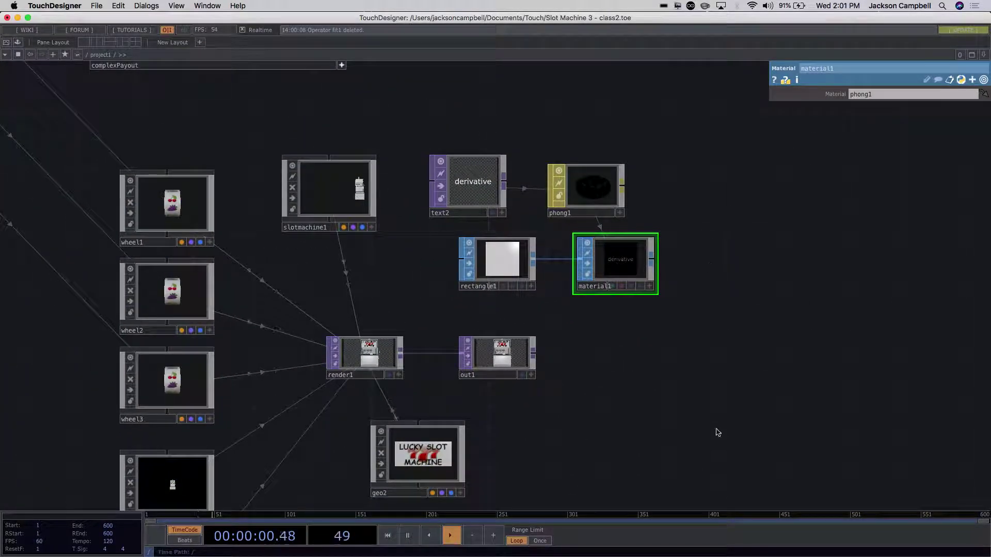
left_click_drag(715, 437, 688, 397)
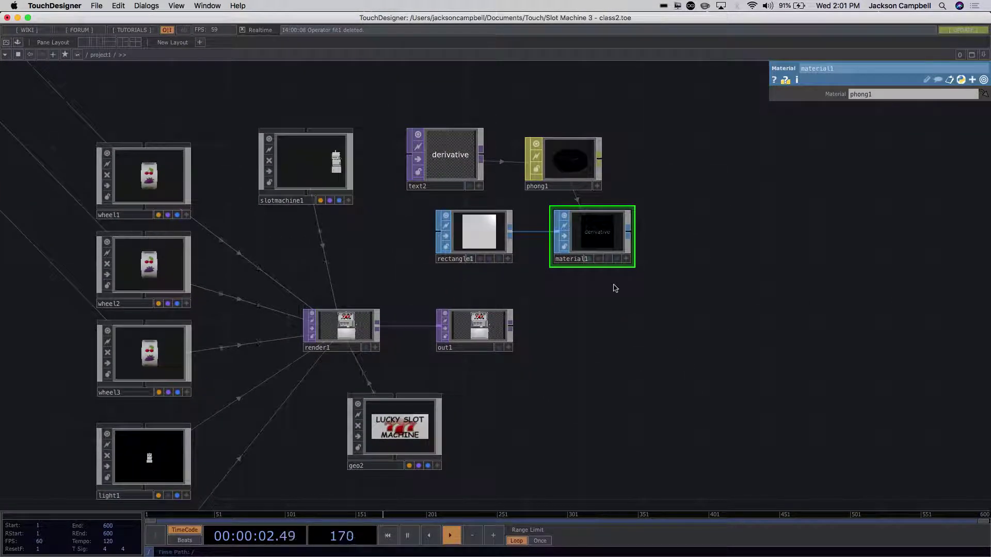
left_click(608, 258)
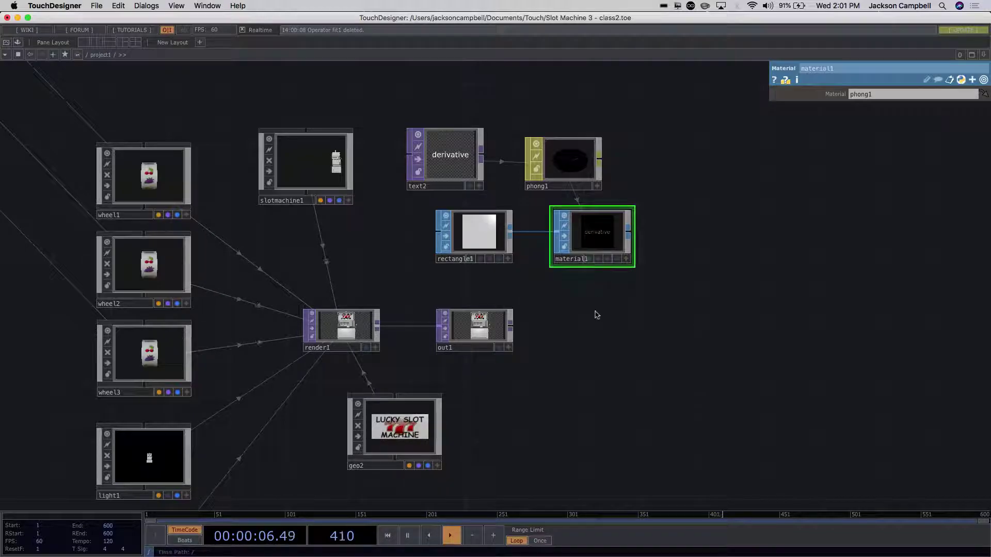
scroll(571, 358, "up", 5)
scroll(653, 363, "left", 3)
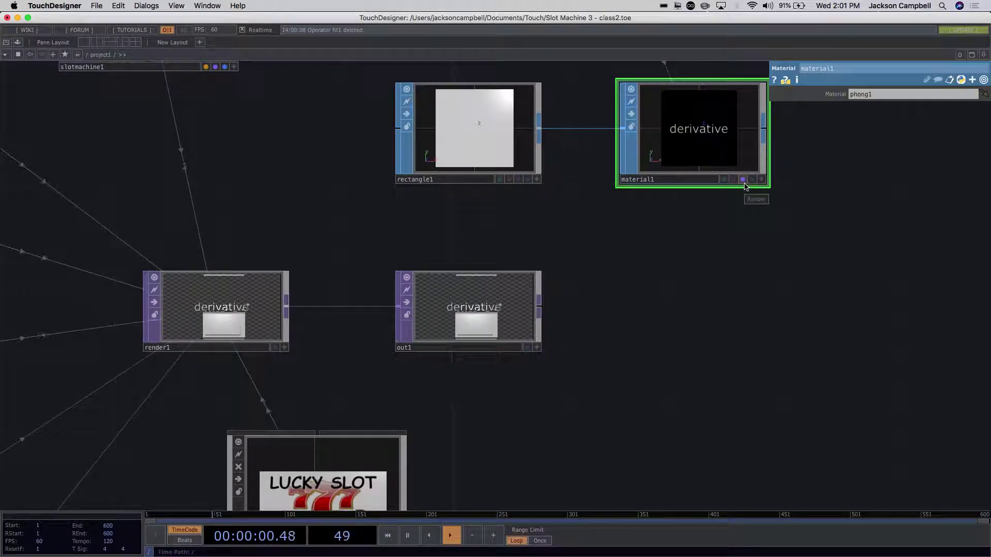
scroll(614, 336, "up", 5)
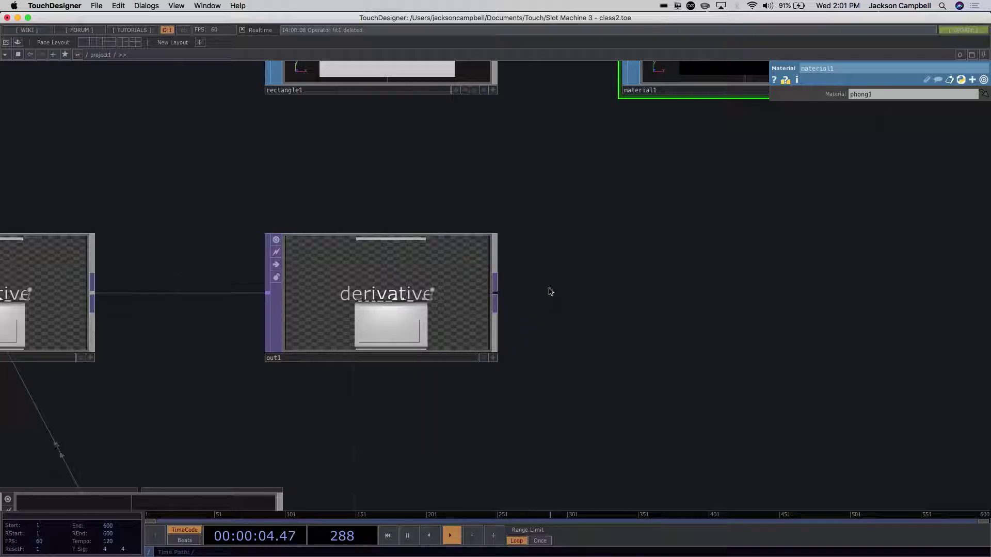
scroll(726, 226, "down", 5)
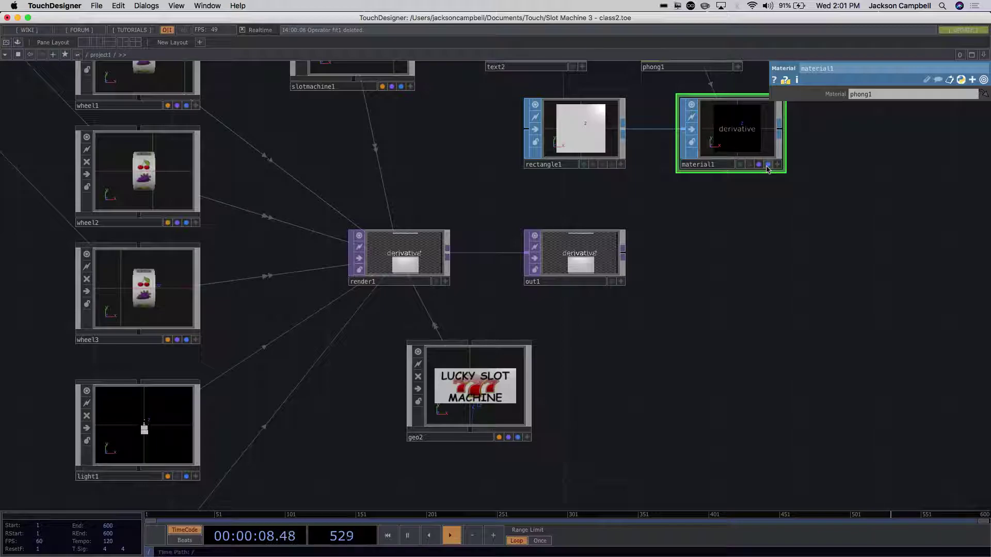
right_click(737, 253)
left_click(687, 266)
key("h")
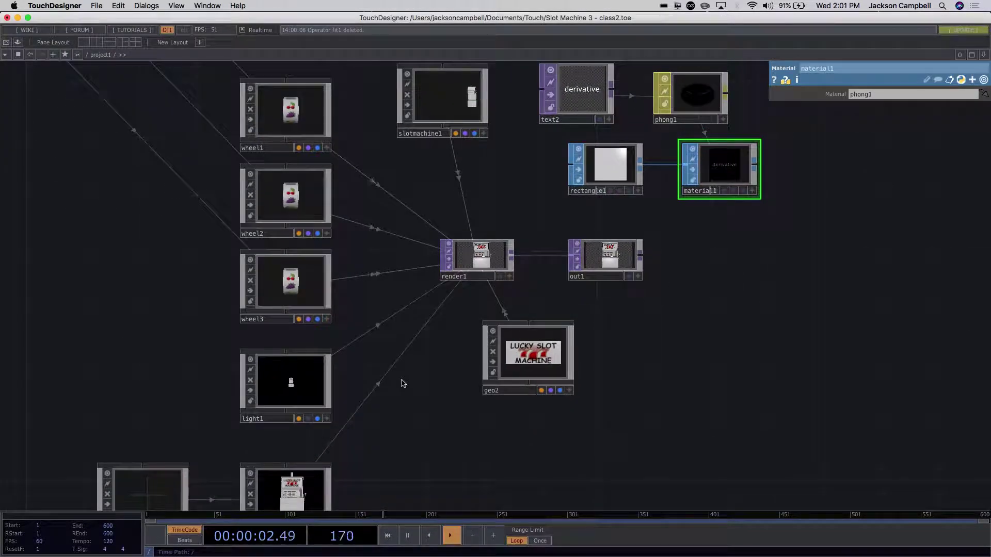
scroll(401, 361, "down", 5)
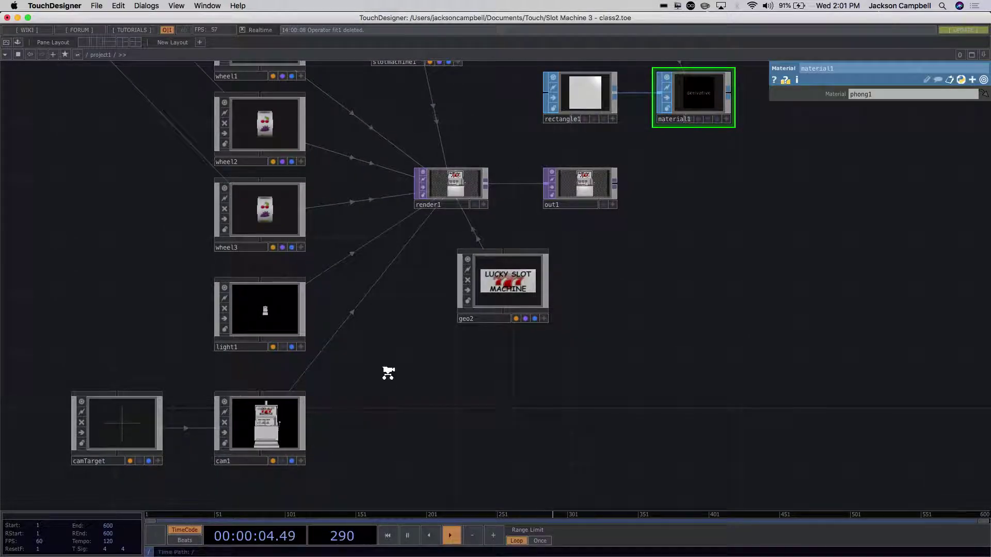
scroll(388, 373, "down", 3)
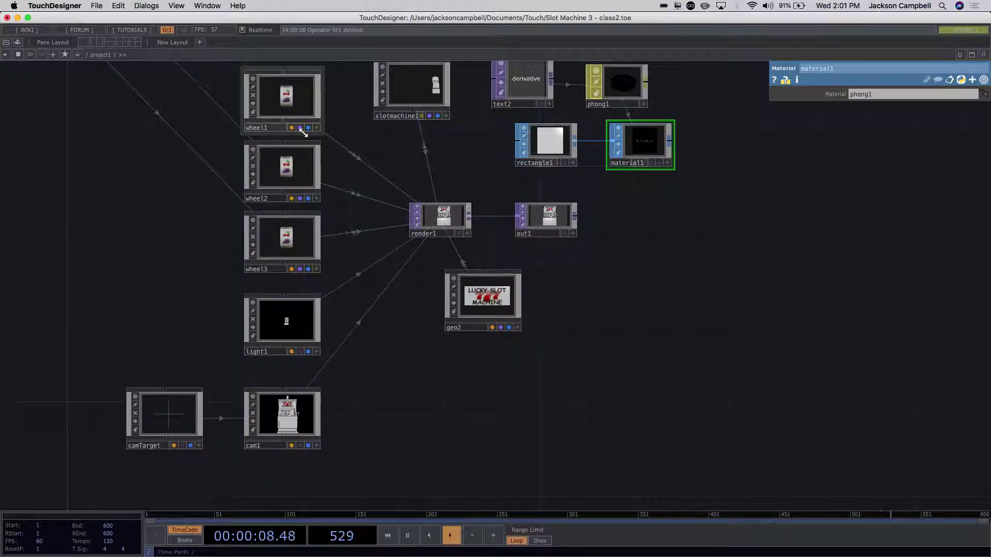
left_click(310, 112)
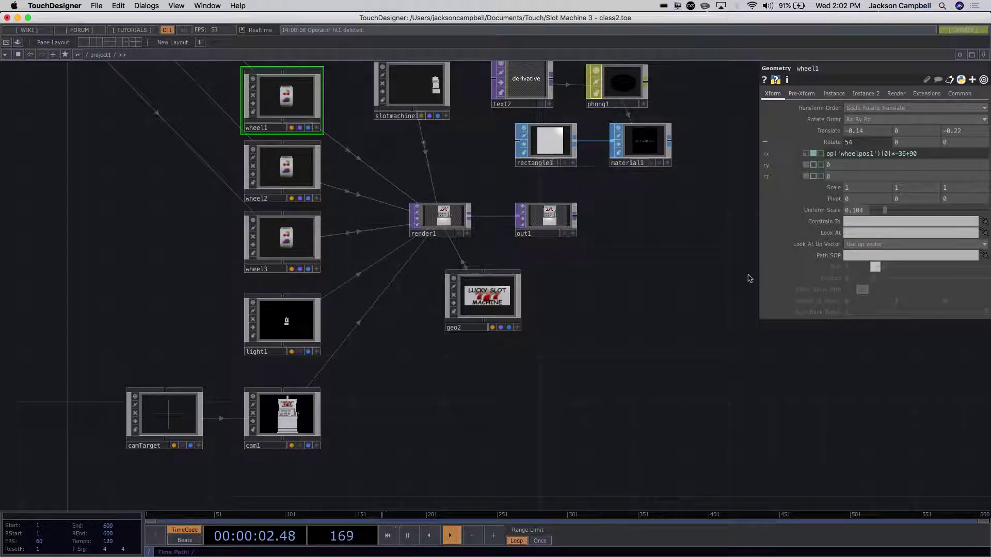
- Cut text2, rectangle1, phong1 and material1 together from the project1 network
scroll(668, 398, "up", 5)
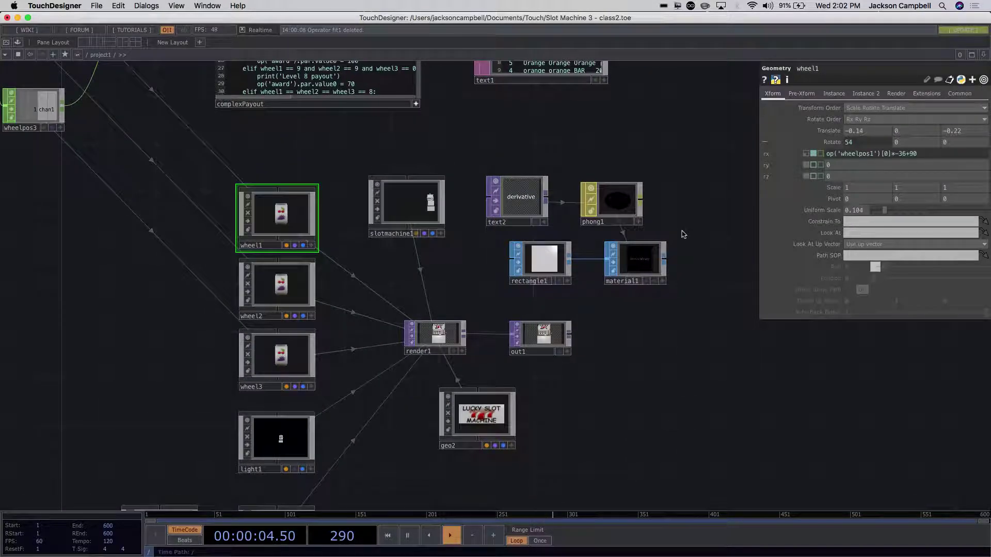
left_click(520, 202)
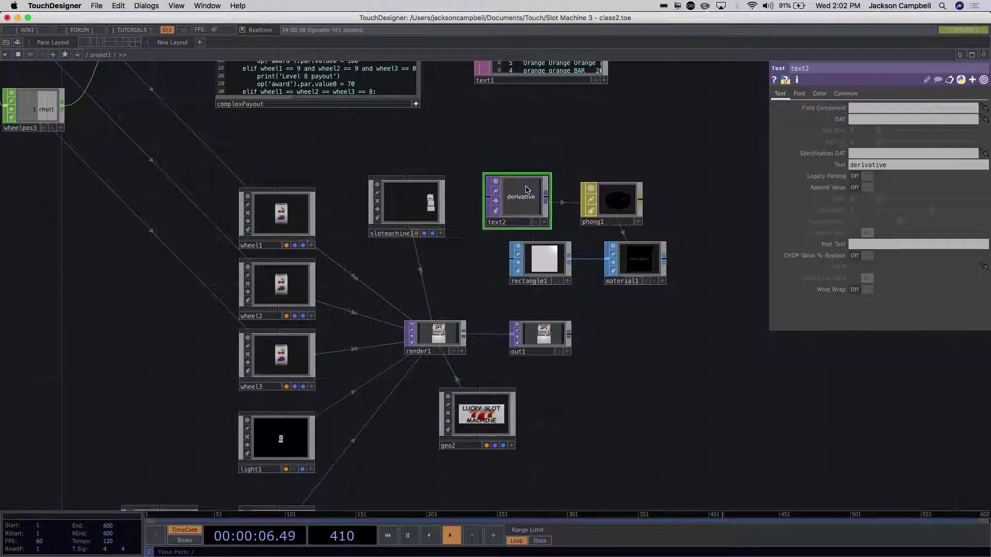
left_click(541, 266, "ctrl")
left_click(623, 214, "ctrl")
left_click(648, 262, "ctrl")
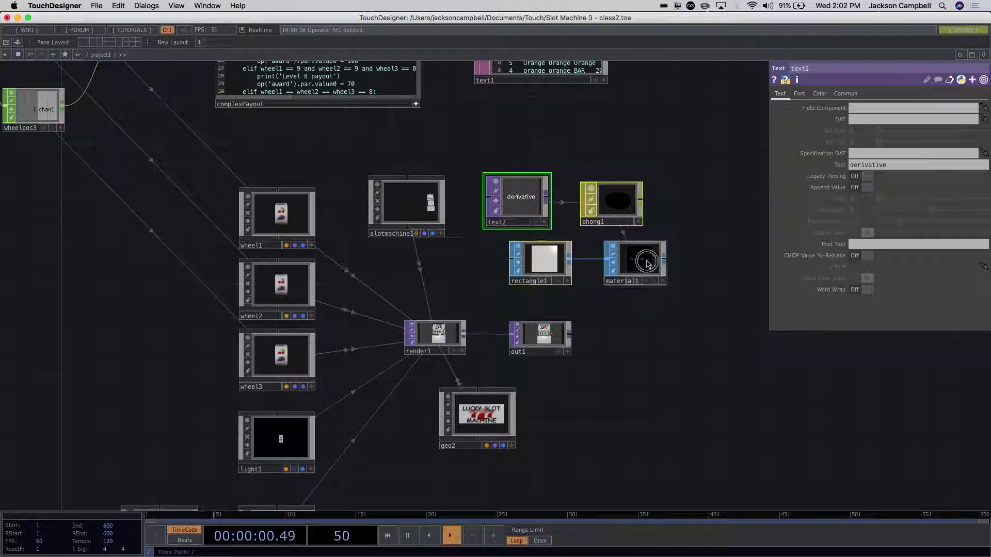
key("Delete")
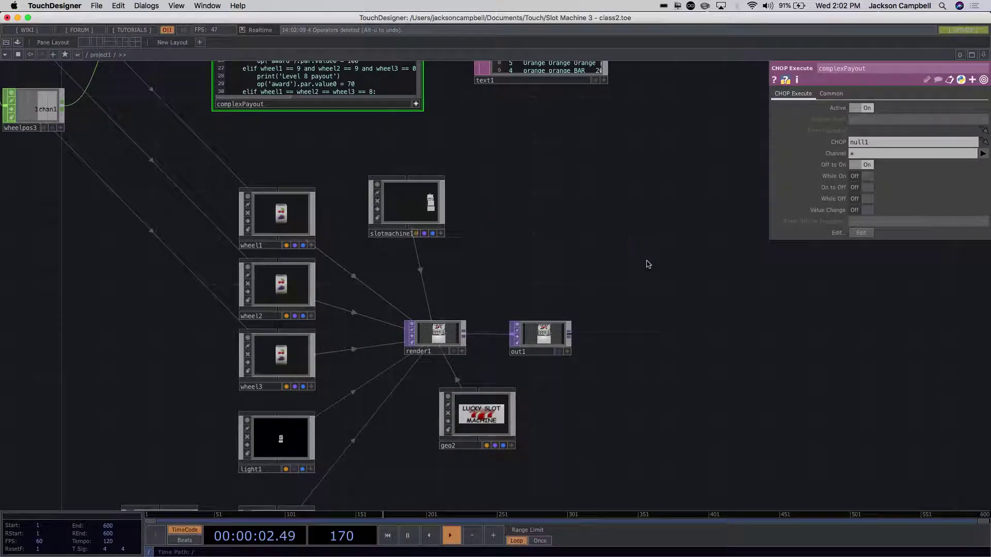
- Add a Geometry COMP in the empty space beside slotmachine1, above out1
key("Tab")
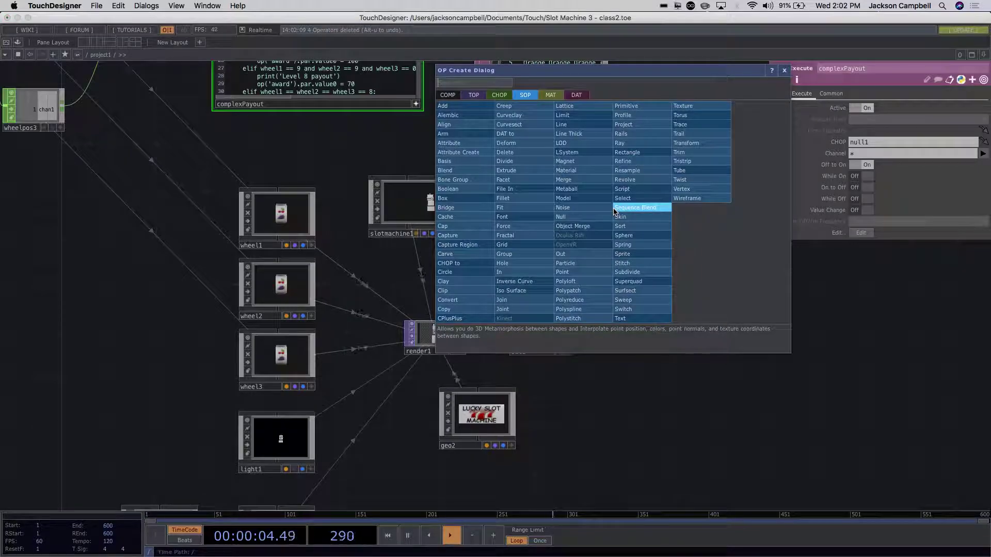
left_click(447, 96)
type("ge")
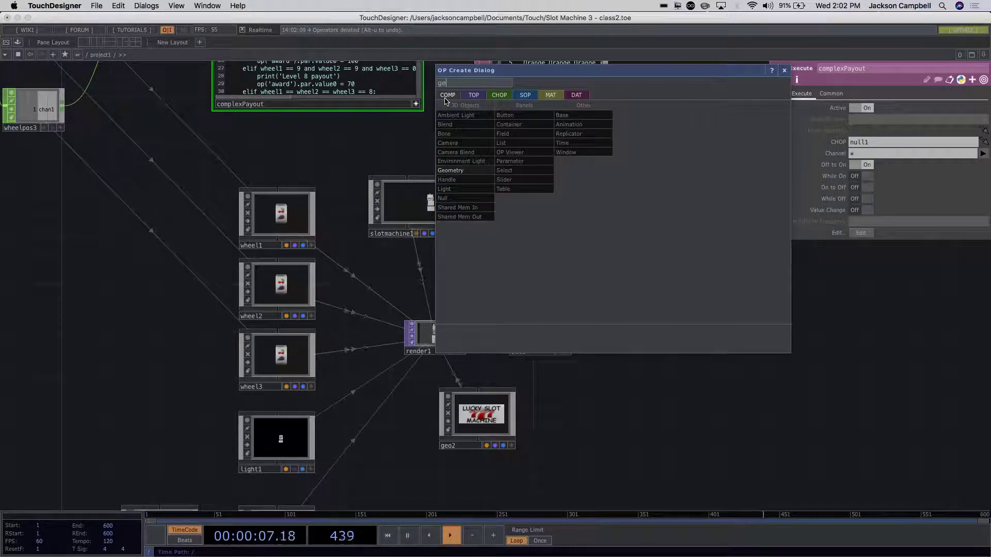
left_click(451, 171)
left_click(574, 212)
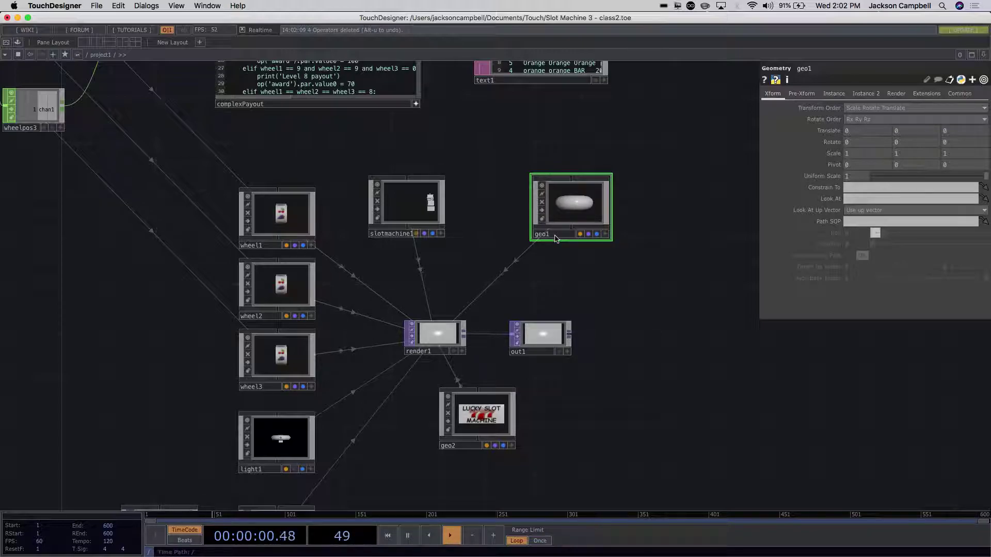
- Enter geo1 and delete its default torus1
double_click(574, 208)
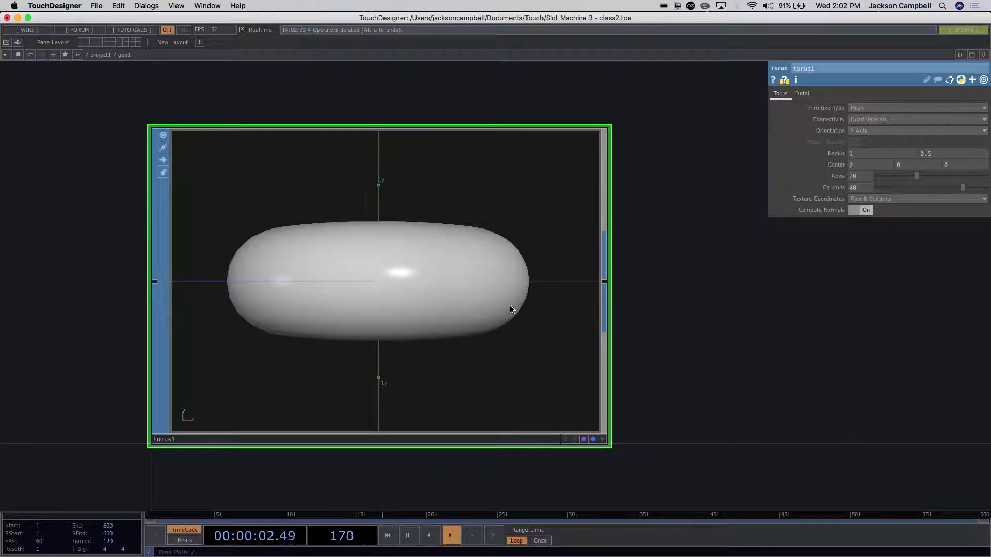
scroll(677, 347, "down", 6)
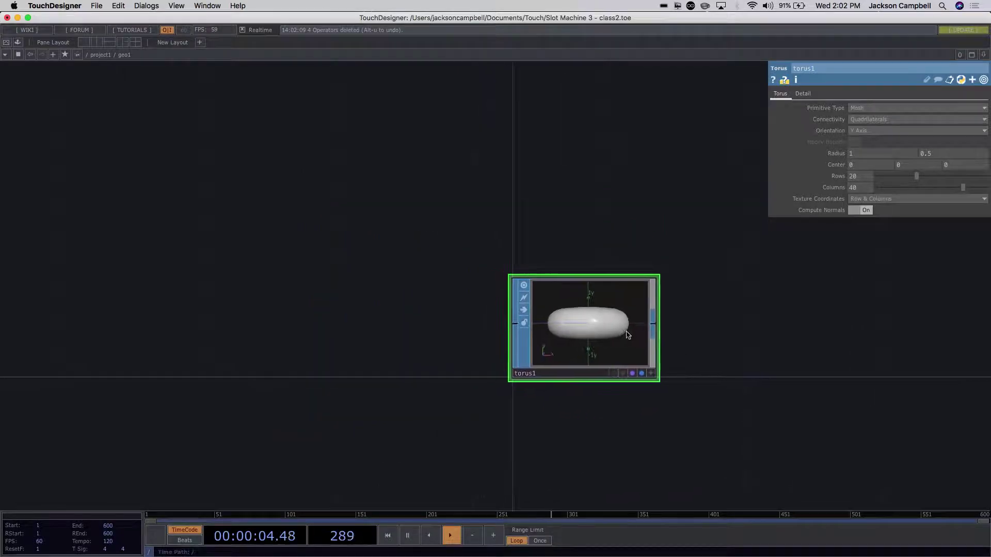
key("Delete")
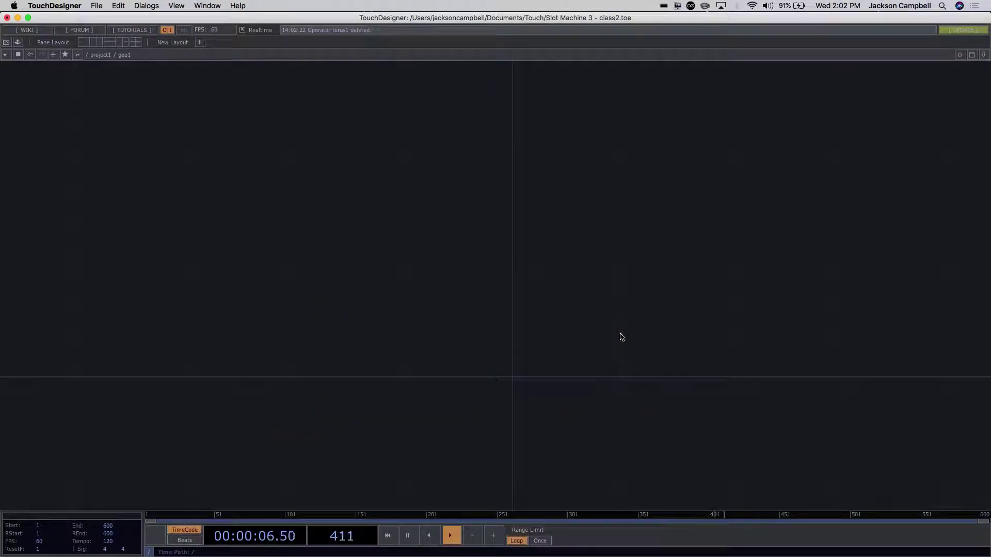
- Paste the four cut text, Phong, rectangle and material operators inside geo1
key("super+v")
left_click(448, 324)
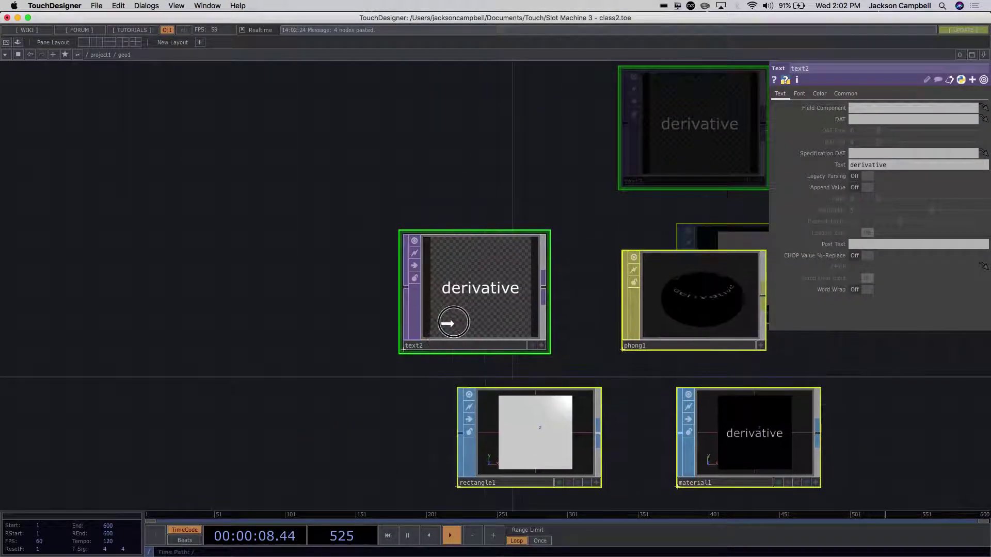
scroll(326, 344, "down", 5)
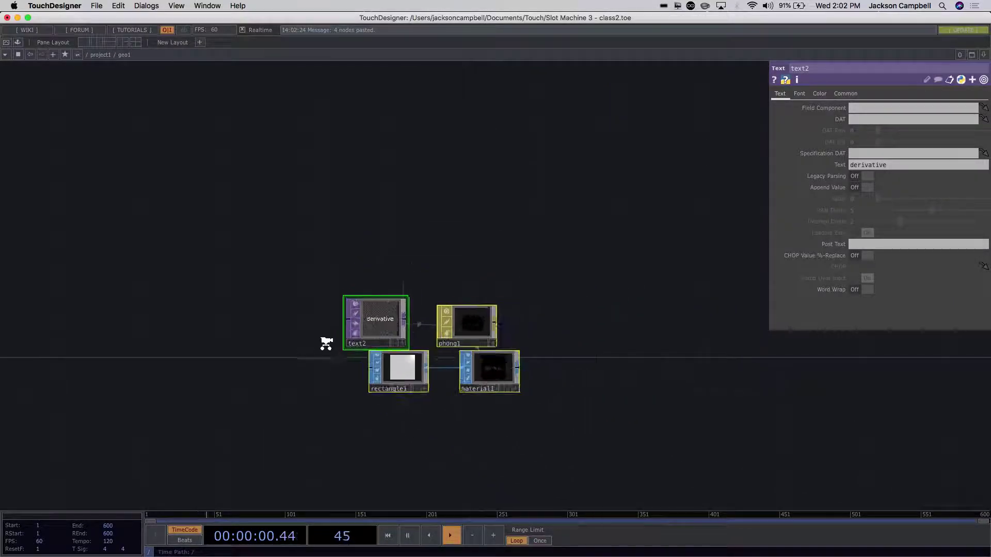
scroll(326, 344, "down", 3)
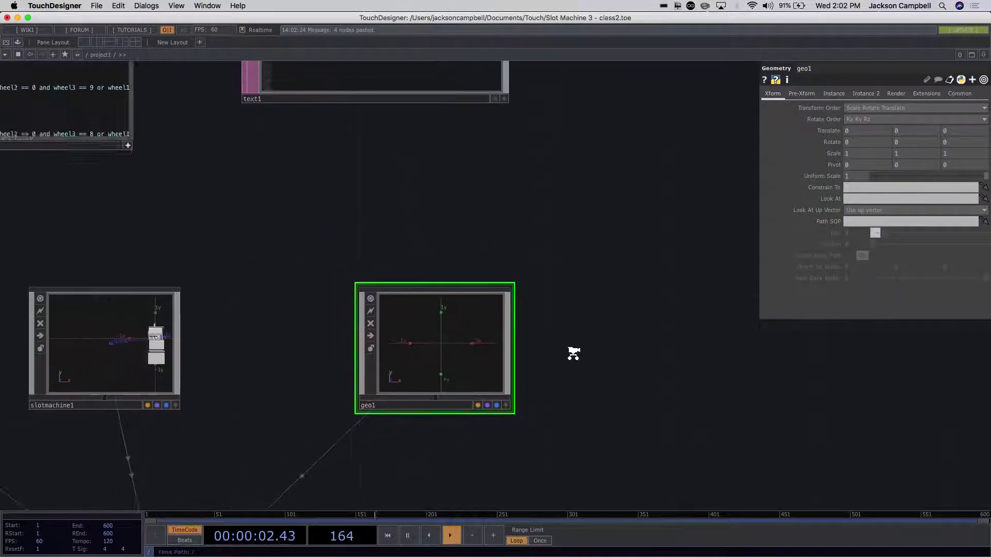
scroll(573, 354, "down", 2)
scroll(449, 356, "up", 6)
scroll(545, 378, "down", 5)
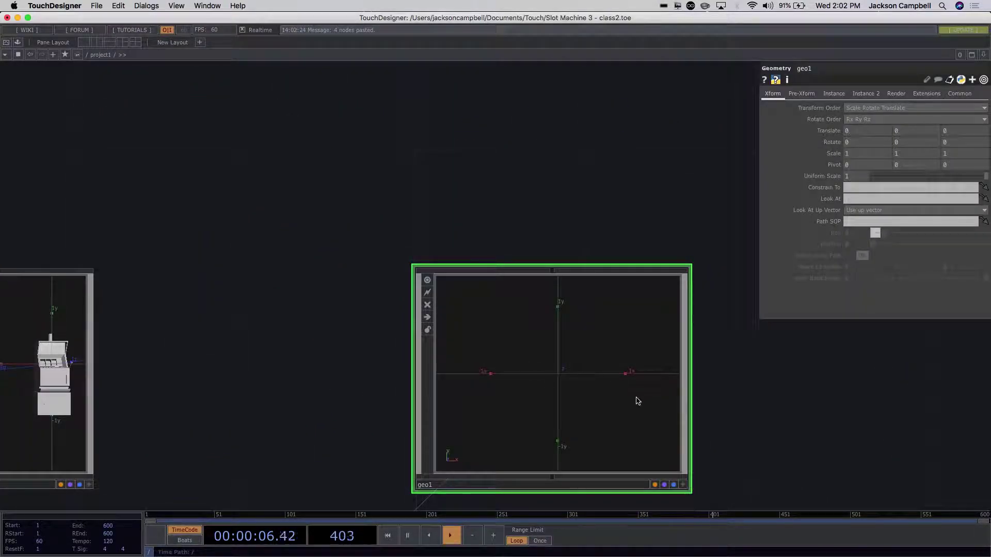
scroll(636, 398, "up", 6)
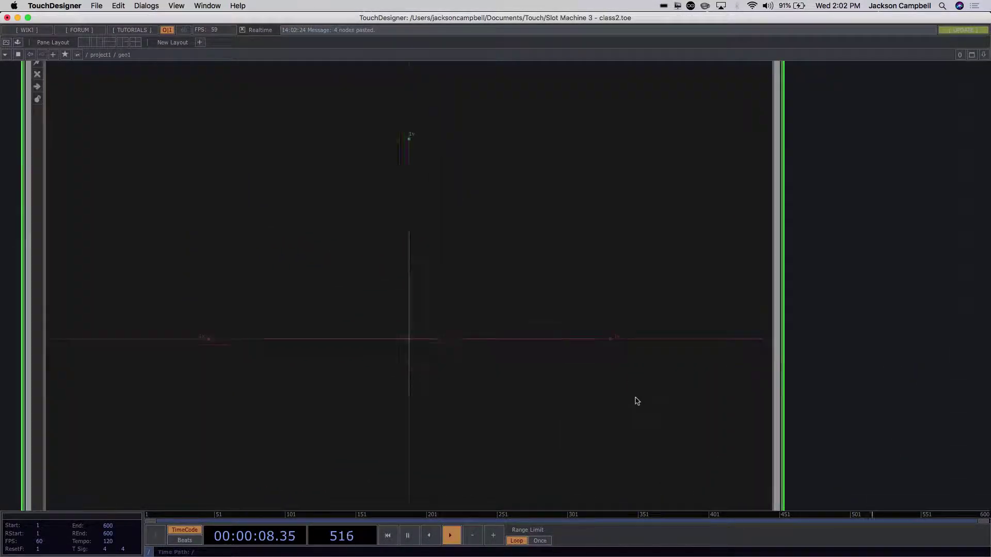
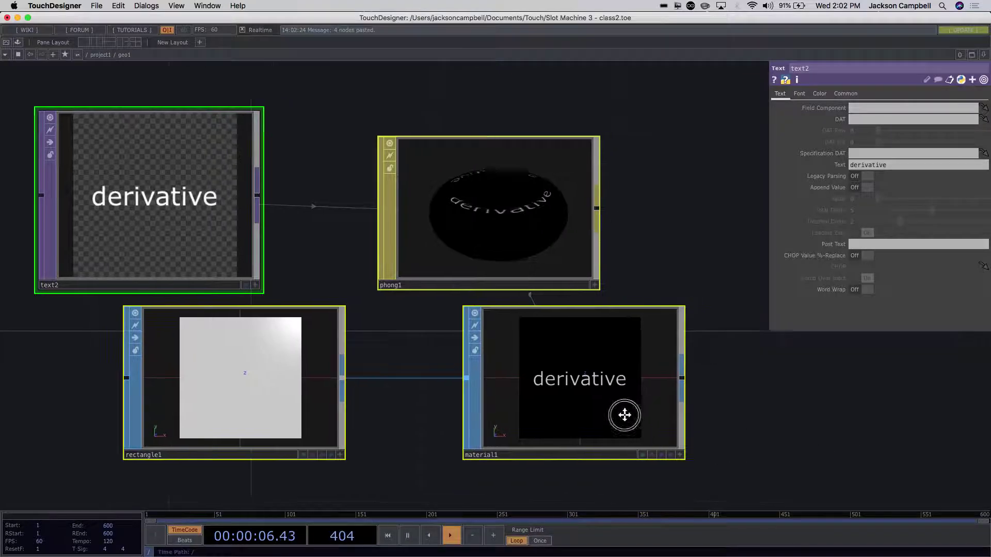
- Add a Null SOP fed by material1 and place it in line beside material1 inside geo1
scroll(642, 418, "right", 5)
key("Tab")
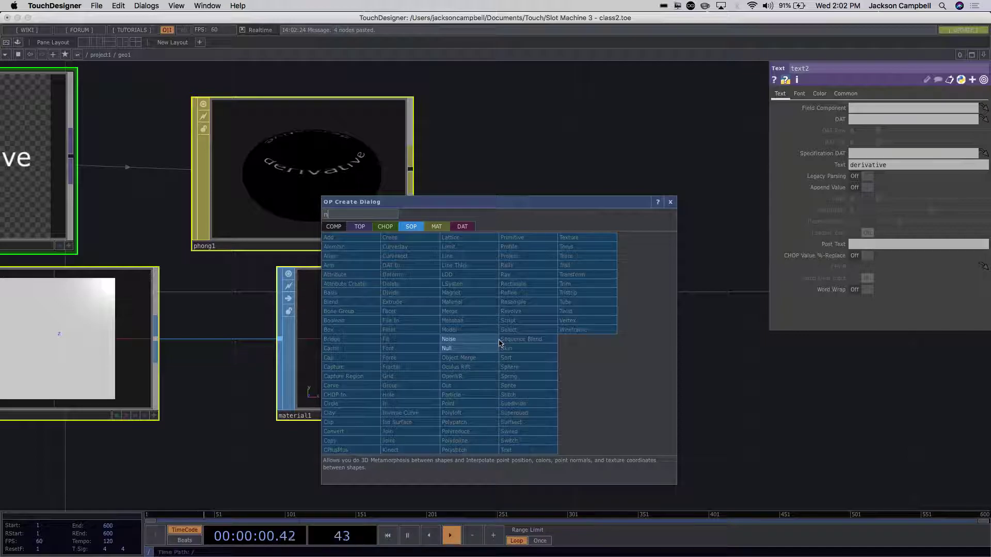
left_click(447, 349)
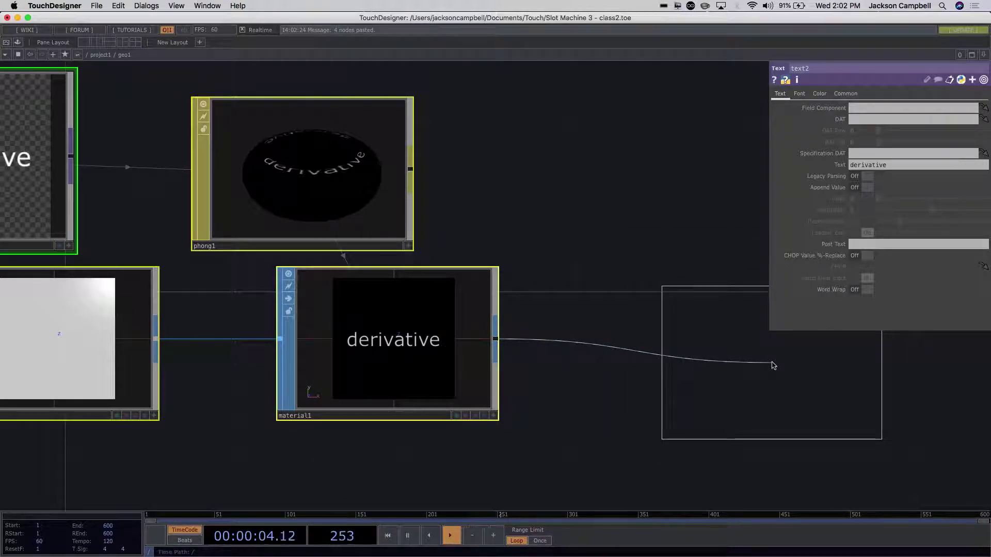
left_click(814, 360)
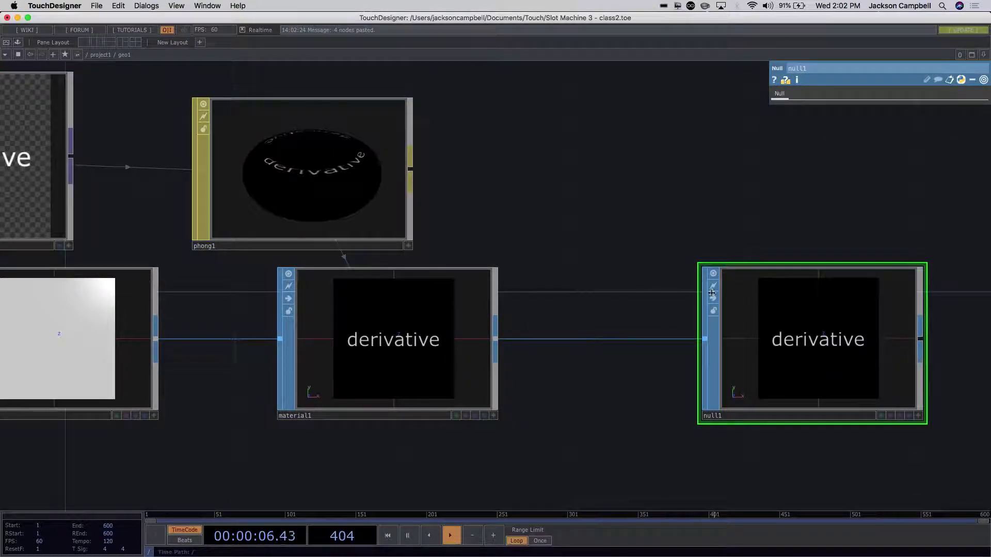
left_click_drag(785, 357, 741, 360)
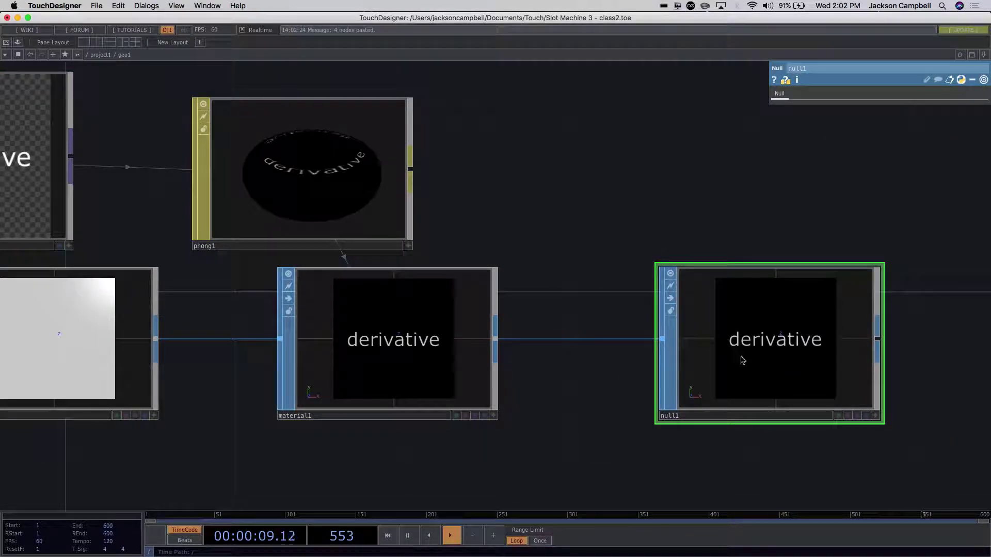
- Turn on null1's Render and Display flags and go back up to the project1 network
left_click(857, 416)
left_click(866, 415)
scroll(591, 302, "down", 5)
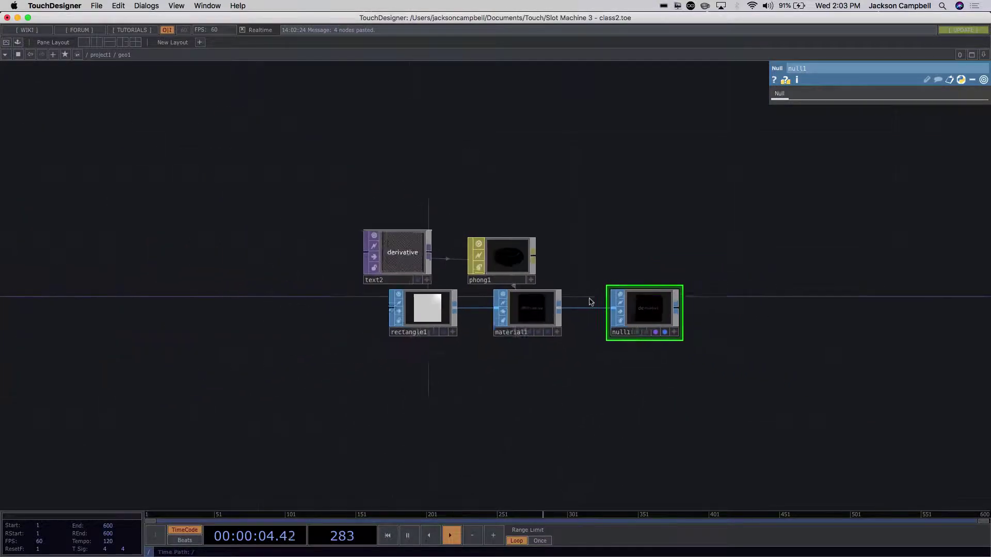
scroll(790, 400, "down", 6)
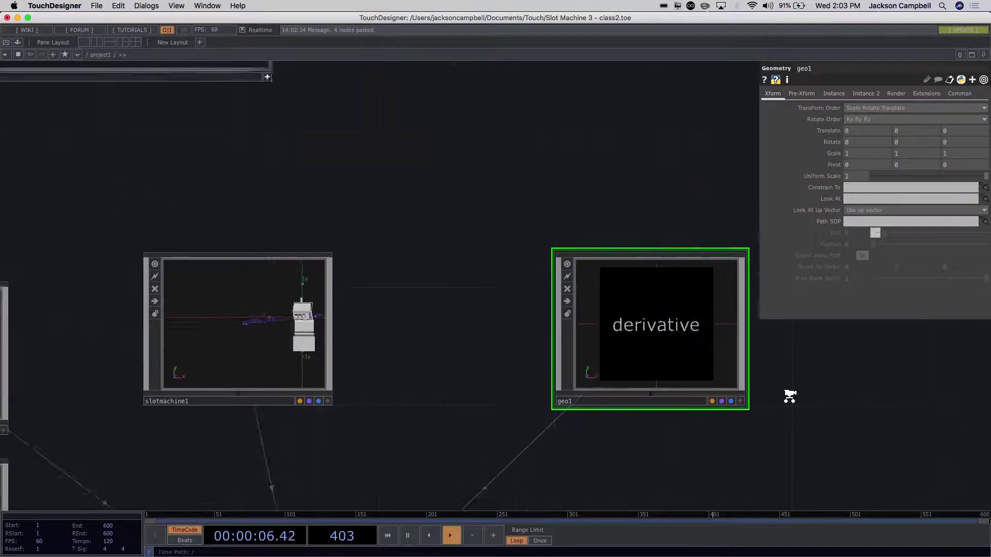
- Examine cam1's preview to see where the new text sits relative to the slot machine
scroll(697, 437, "down", 5)
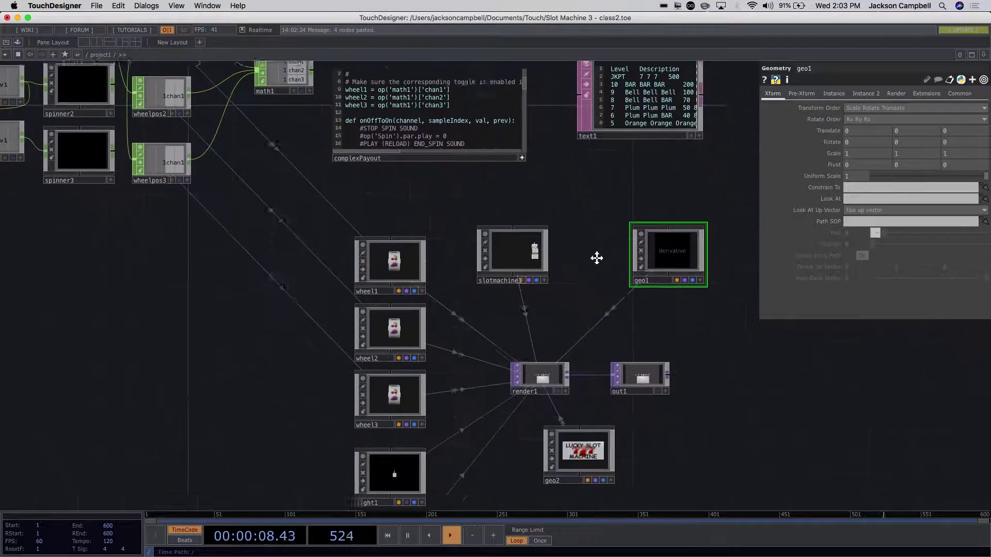
scroll(528, 465, "up", 10)
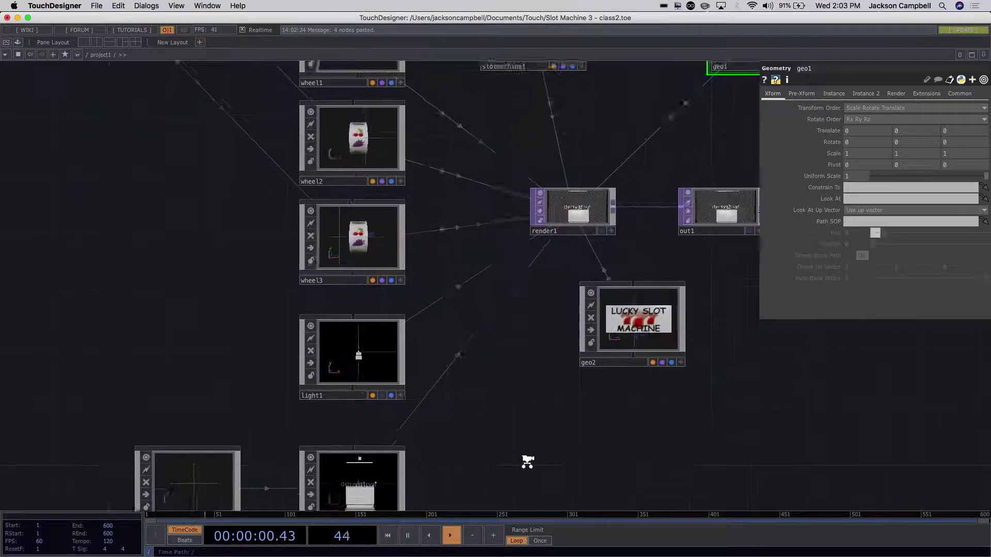
scroll(563, 254, "up", 3)
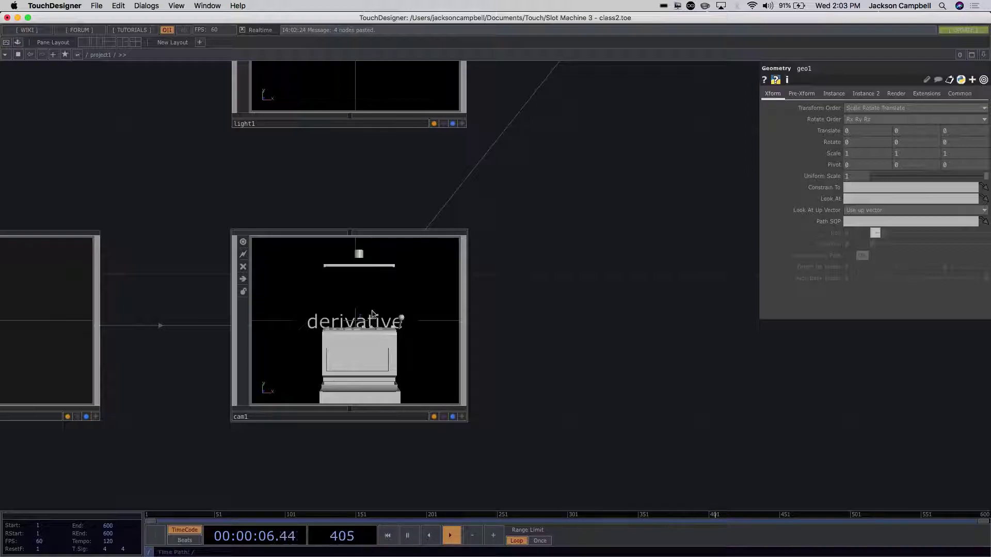
left_click(348, 307)
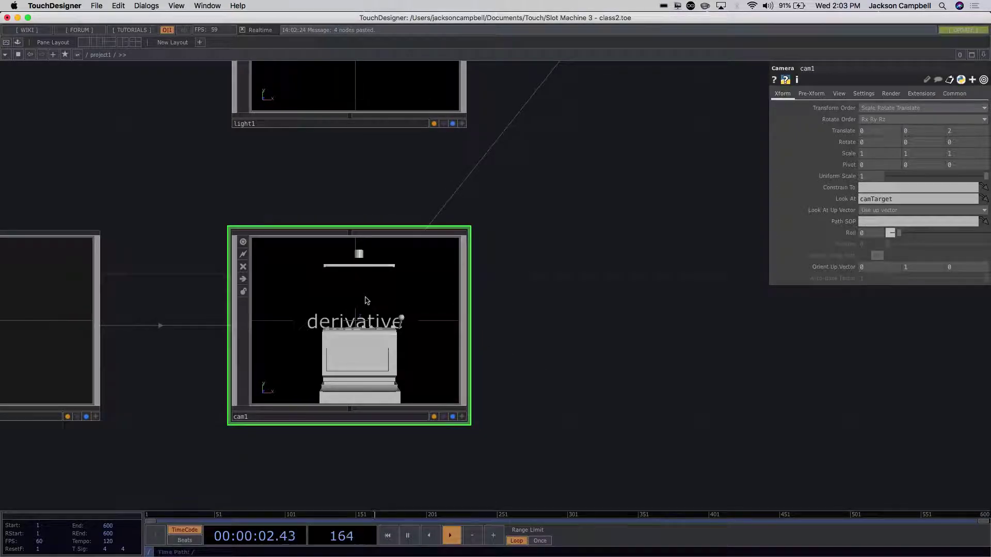
scroll(366, 298, "up", 2)
scroll(366, 297, "up", 1)
scroll(365, 298, "down", 3)
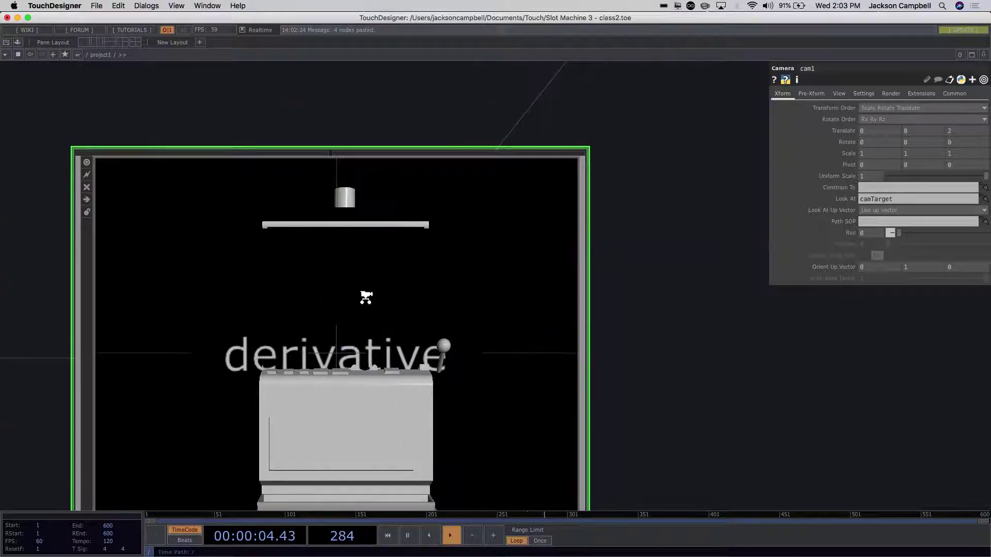
scroll(366, 298, "down", 1)
scroll(509, 339, "down", 2)
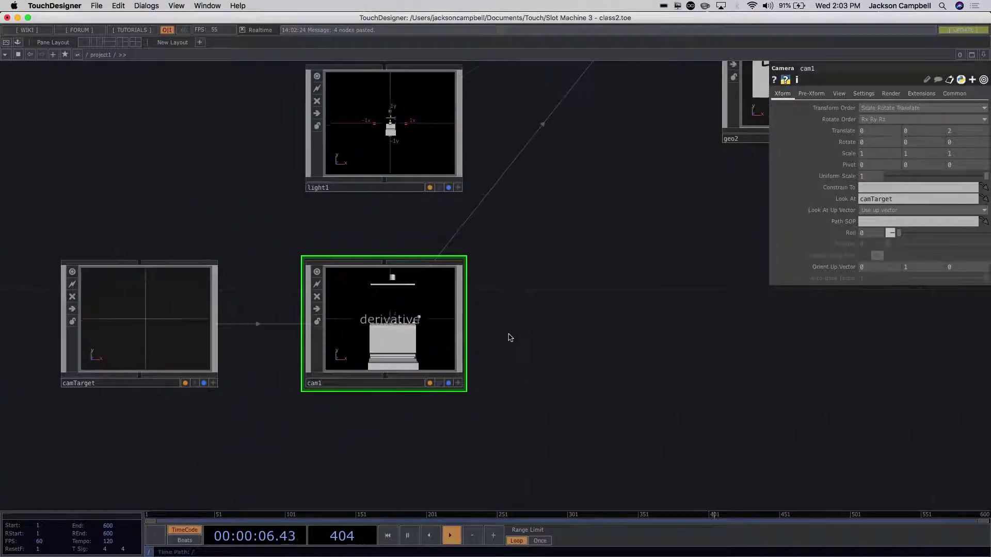
scroll(518, 327, "down", 3)
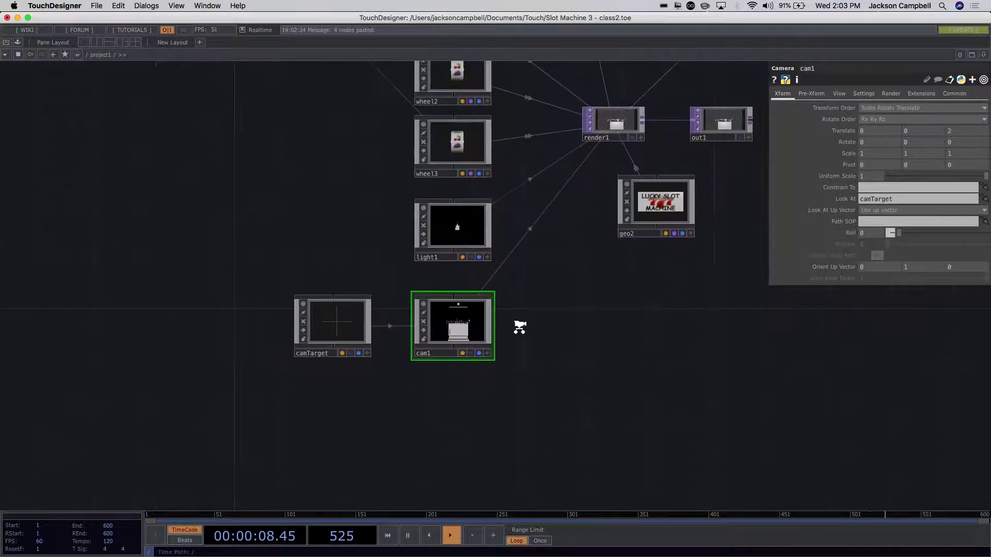
- Check the transform of the sign geometry geo2 and compare it with the scene in cam1's preview
left_click_drag(593, 303, 528, 395)
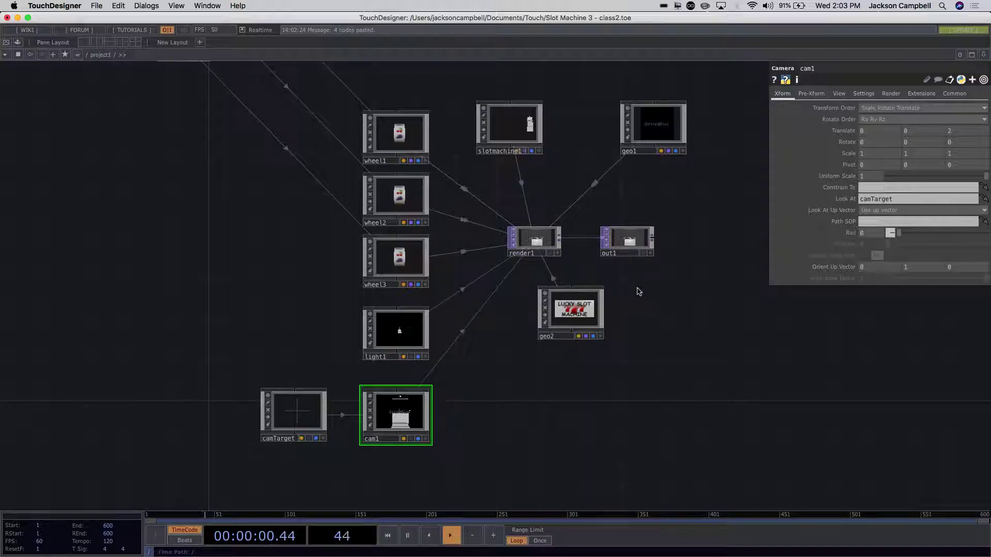
left_click(585, 308)
scroll(635, 312, "up", 2)
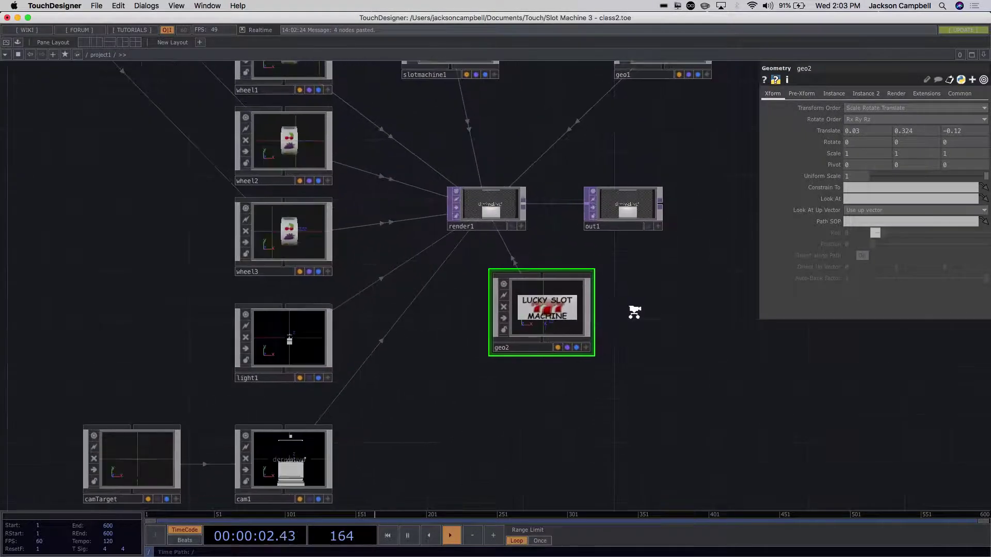
scroll(635, 312, "up", 2)
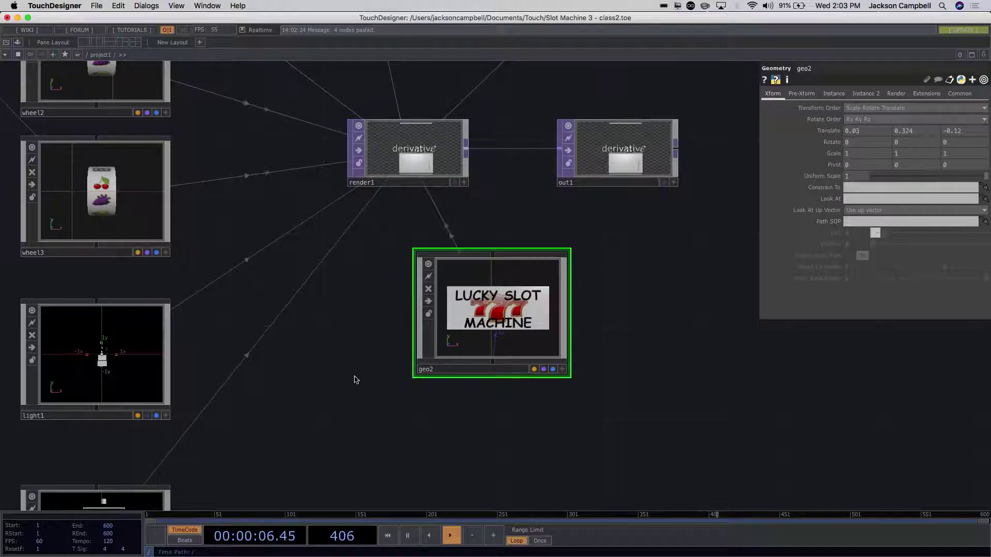
left_click_drag(262, 312, 535, 155)
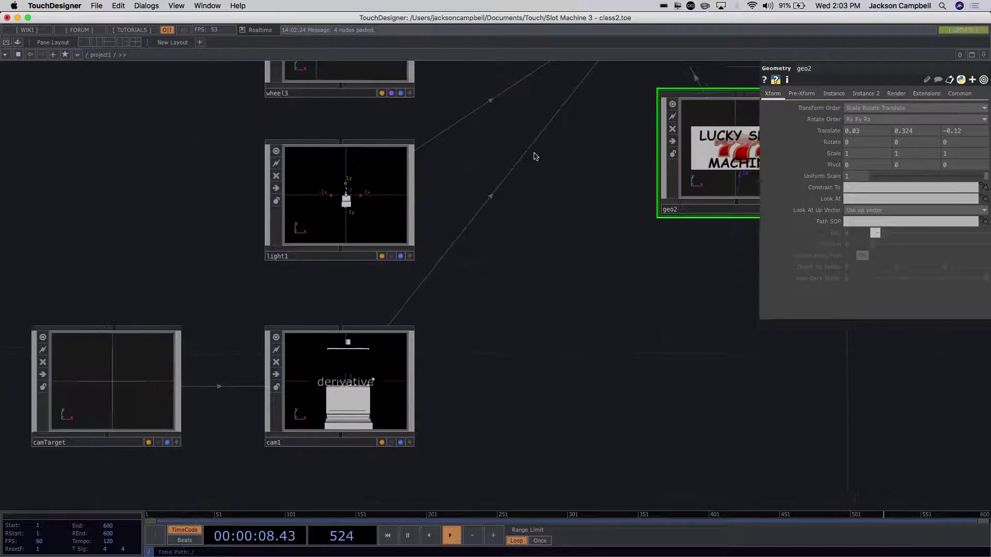
scroll(435, 401, "up", 4)
scroll(435, 401, "up", 1)
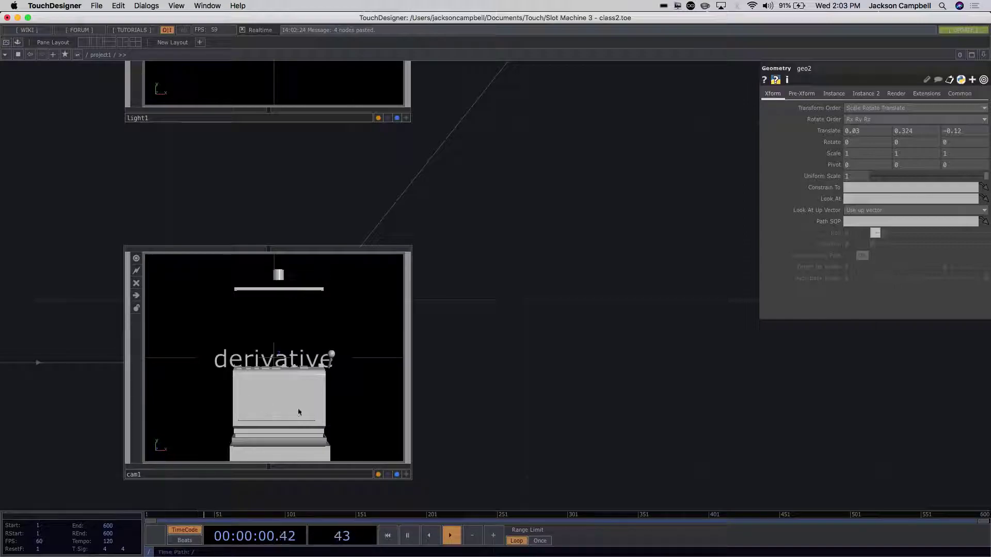
scroll(510, 392, "up", 3)
scroll(507, 394, "left", 3)
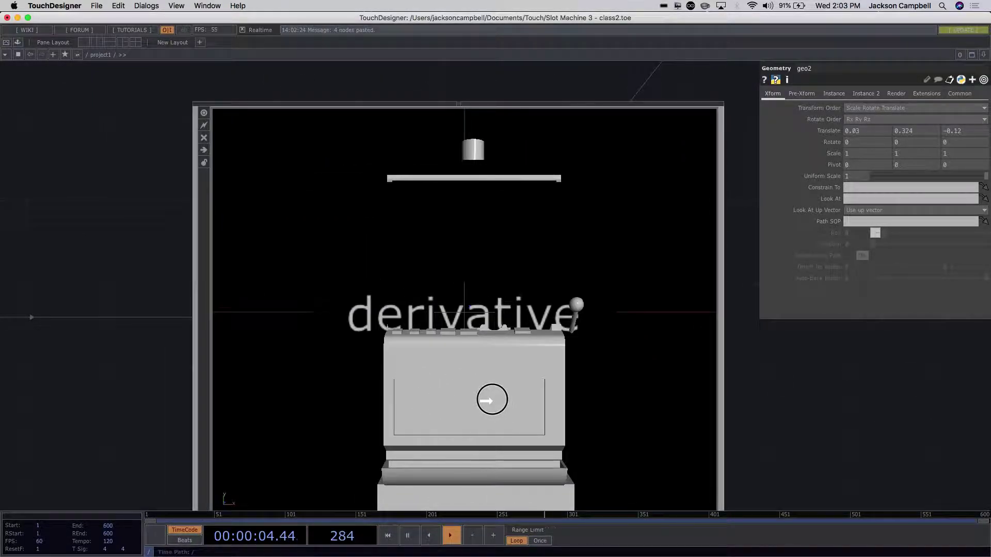
scroll(836, 416, "down", 5)
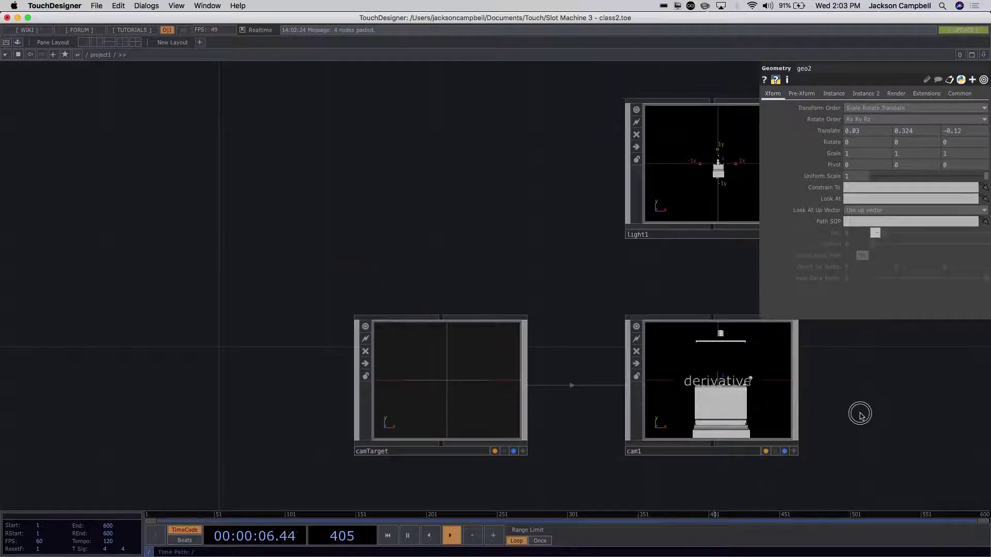
- Toggle geo1's Render flag to compare the render with and without the text, leaving it off
scroll(722, 439, "right", 3)
scroll(559, 369, "right", 3)
scroll(560, 366, "down", 5)
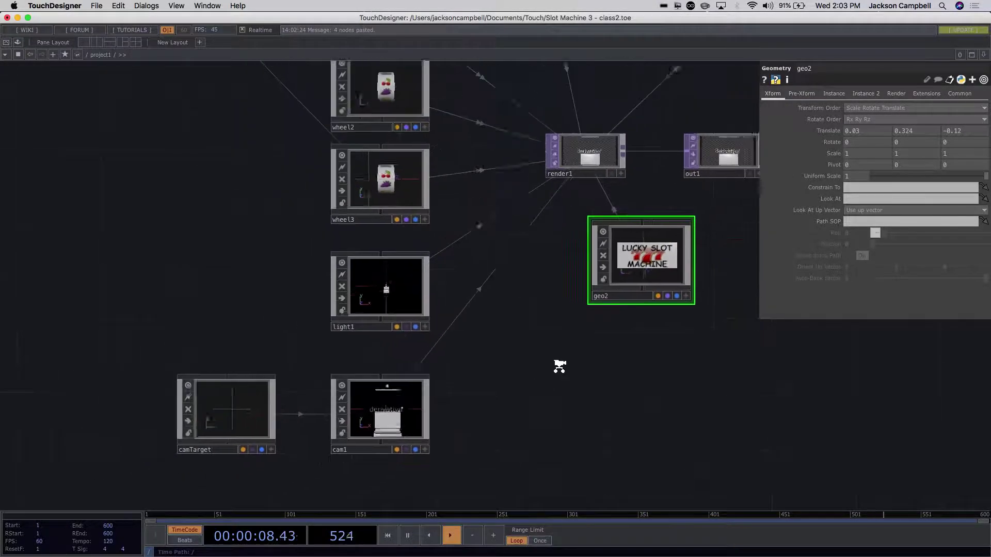
scroll(496, 389, "right", 3)
scroll(651, 239, "up", 5)
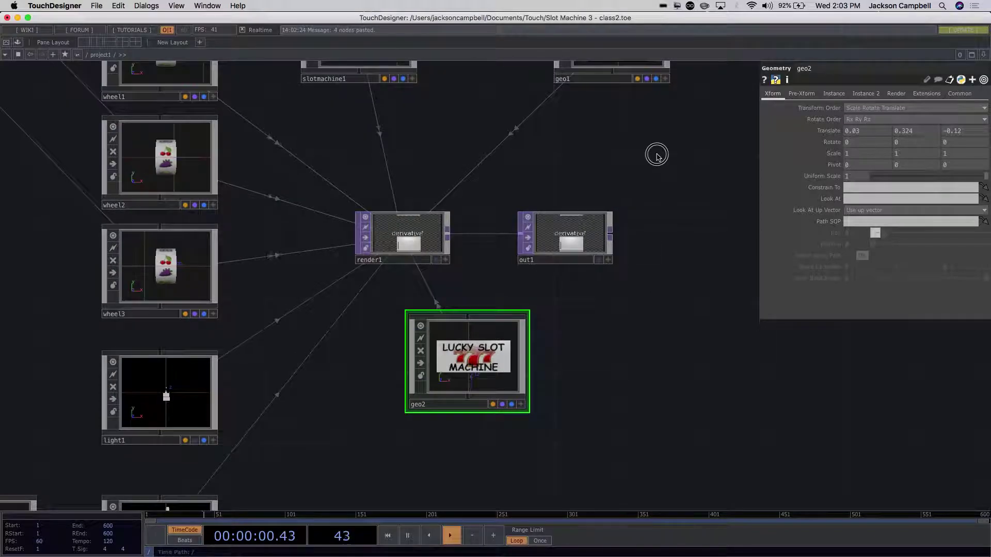
scroll(655, 154, "up", 3)
scroll(655, 296, "up", 2)
scroll(675, 194, "up", 5)
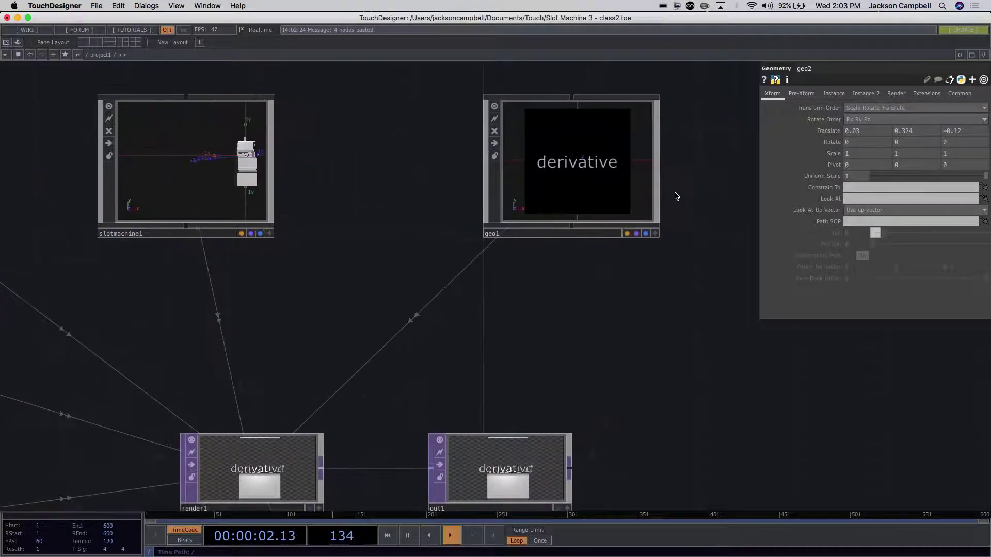
left_click(637, 234)
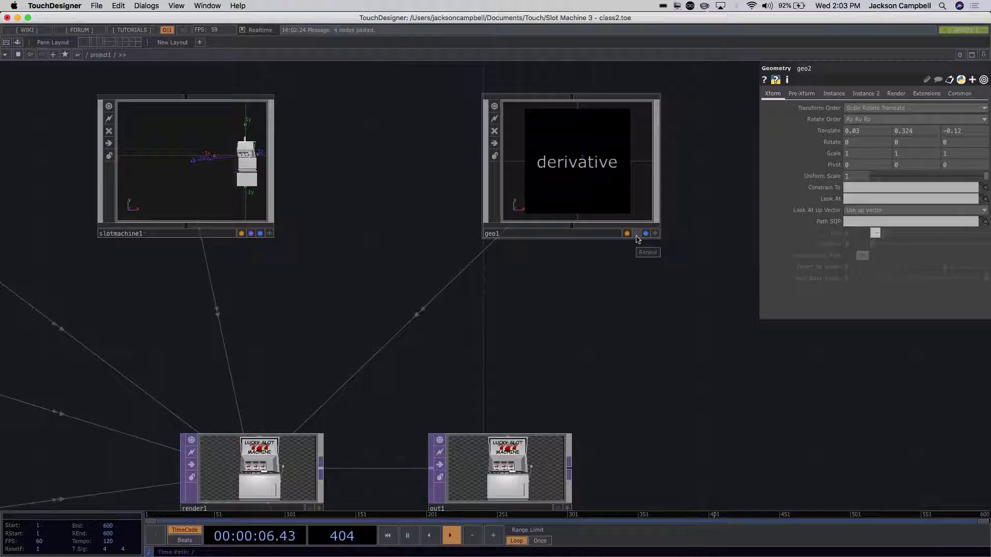
left_click(637, 234)
left_click(637, 234)
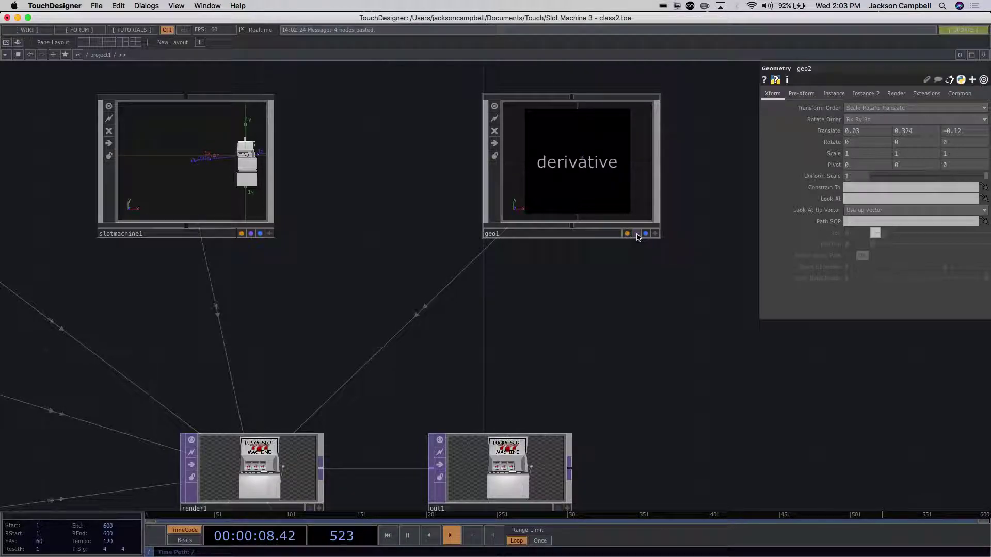
- Rename geo1 to Text and turn its Render flag back on
left_click(499, 237)
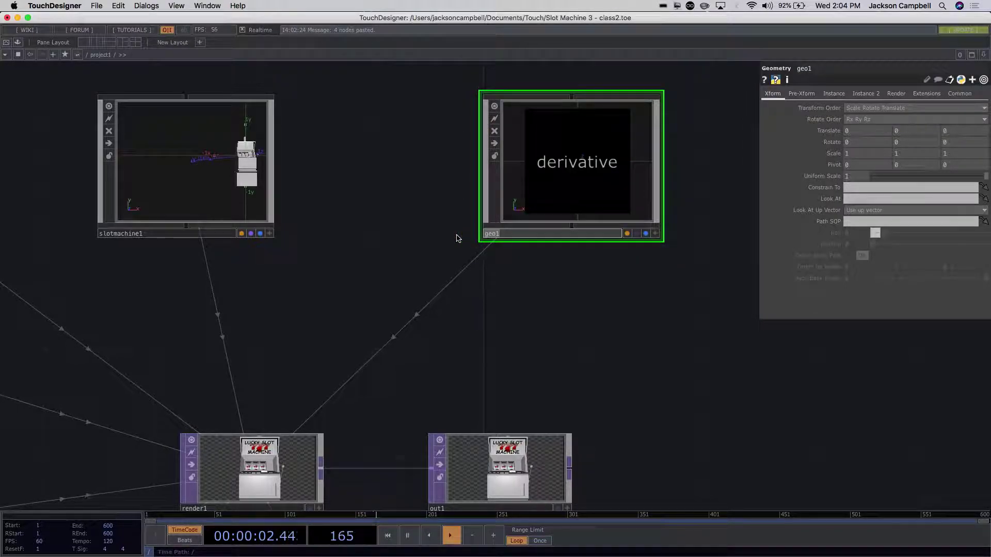
type("Text")
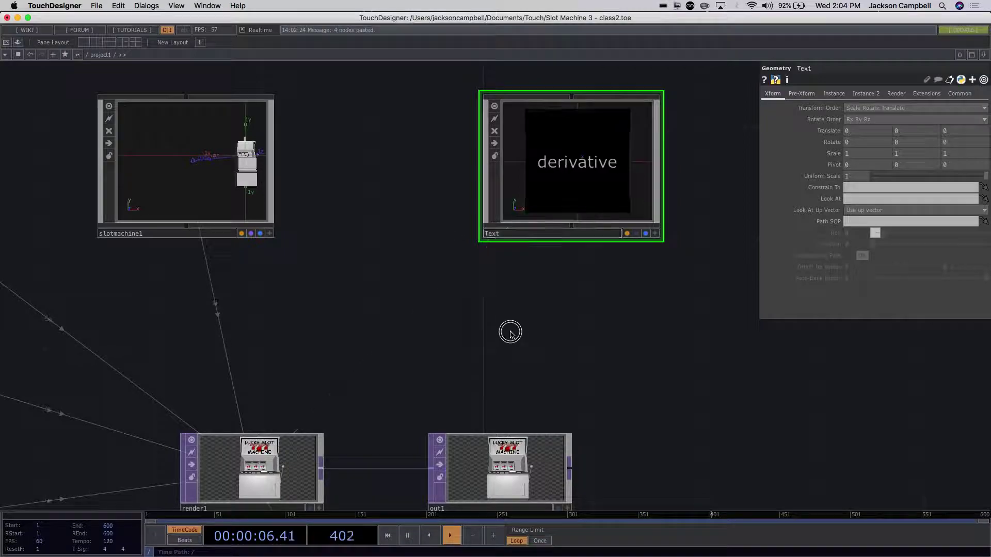
key("Return")
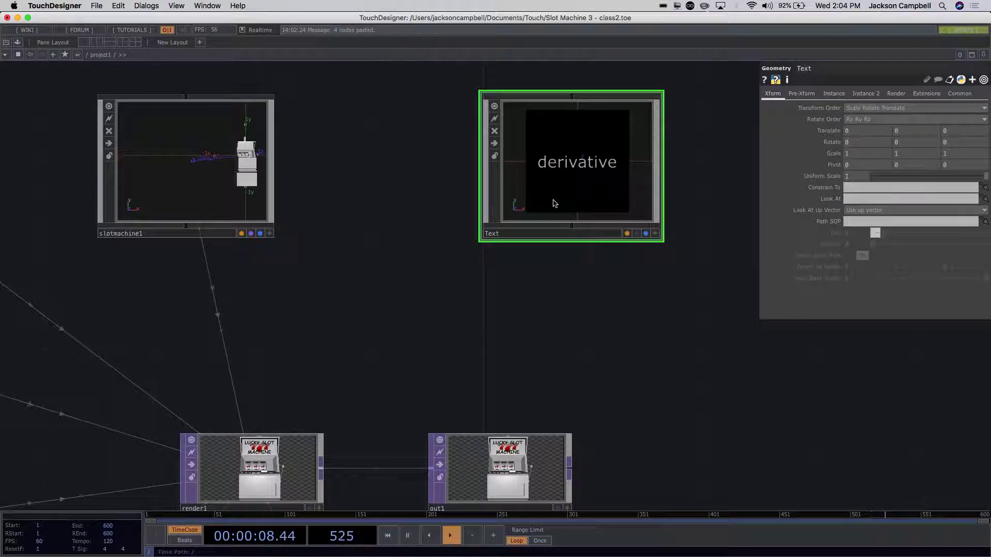
left_click(637, 234)
left_click(636, 233)
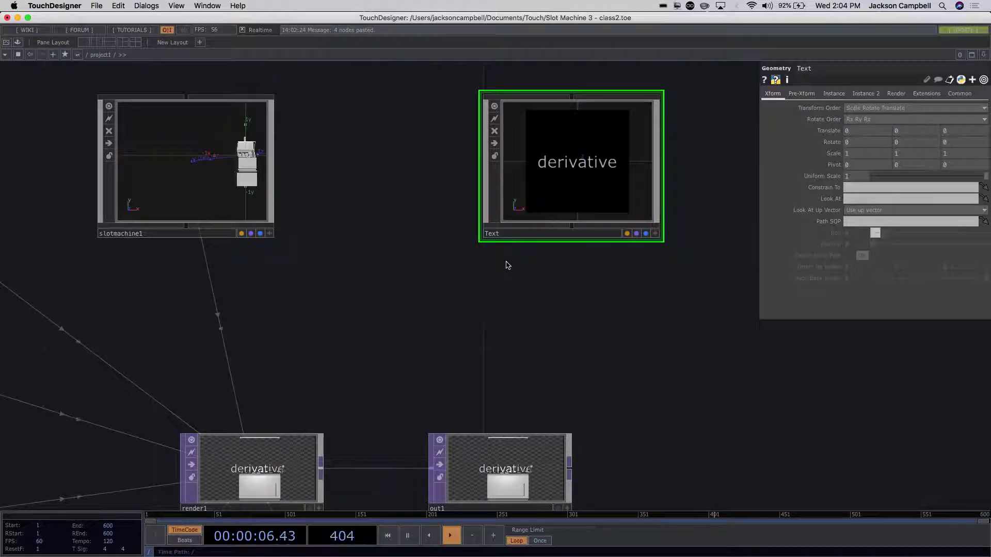
- Review the network inside the Text component and the text's placement in the render1 and out1 previews
scroll(519, 277, "down", 5)
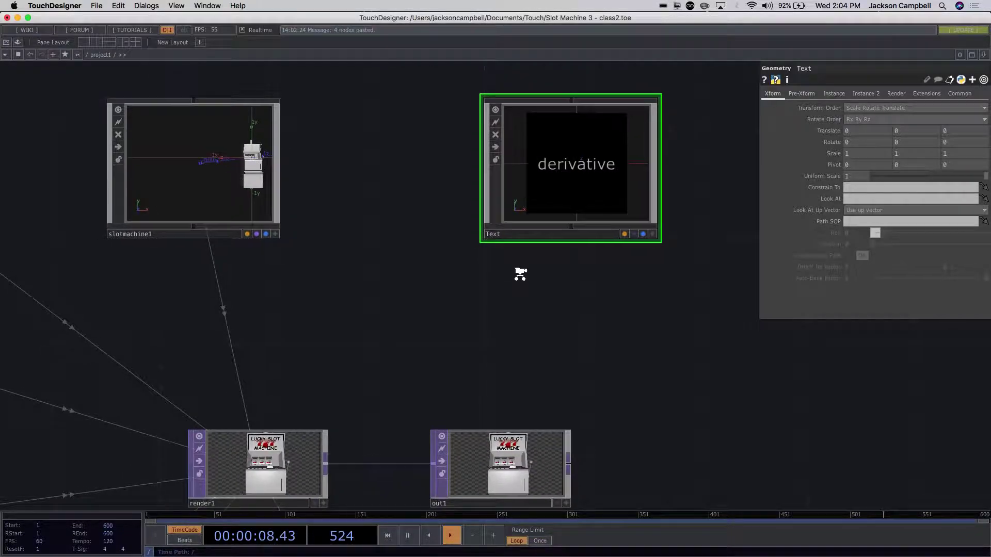
key("i")
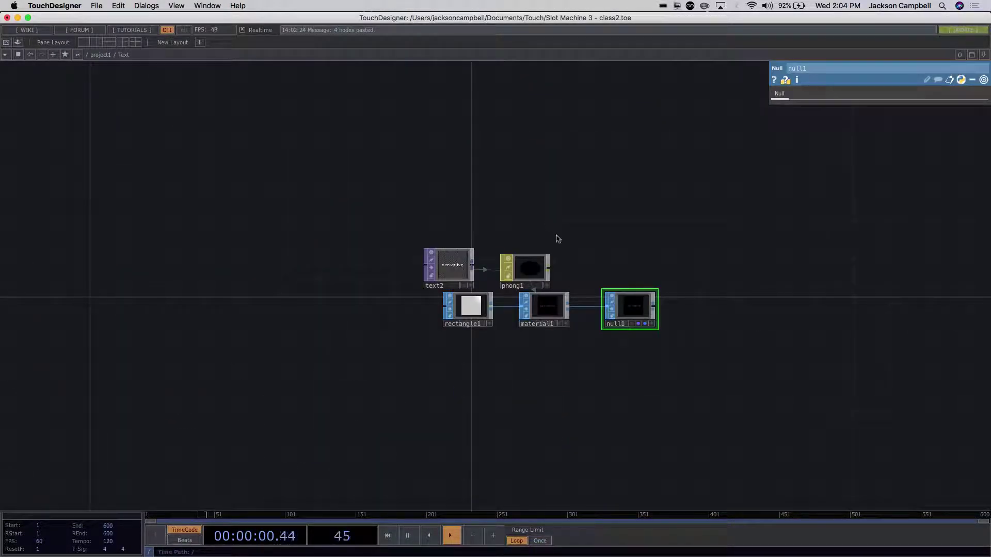
scroll(624, 354, "up", 3)
scroll(625, 356, "down", 5)
scroll(625, 357, "down", 3)
key("p")
left_click_drag(436, 349, 347, 293)
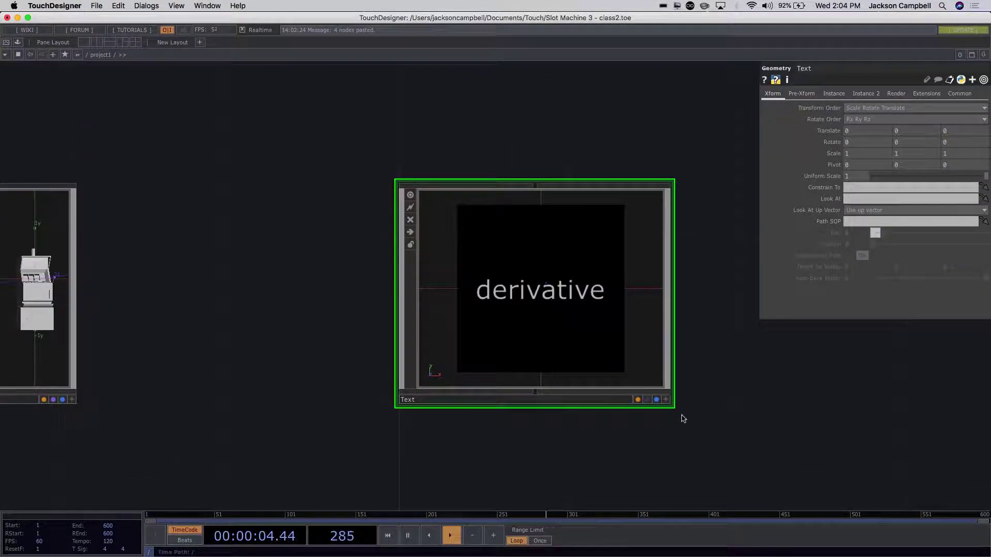
left_click_drag(652, 465, 709, 279)
scroll(710, 278, "down", 1)
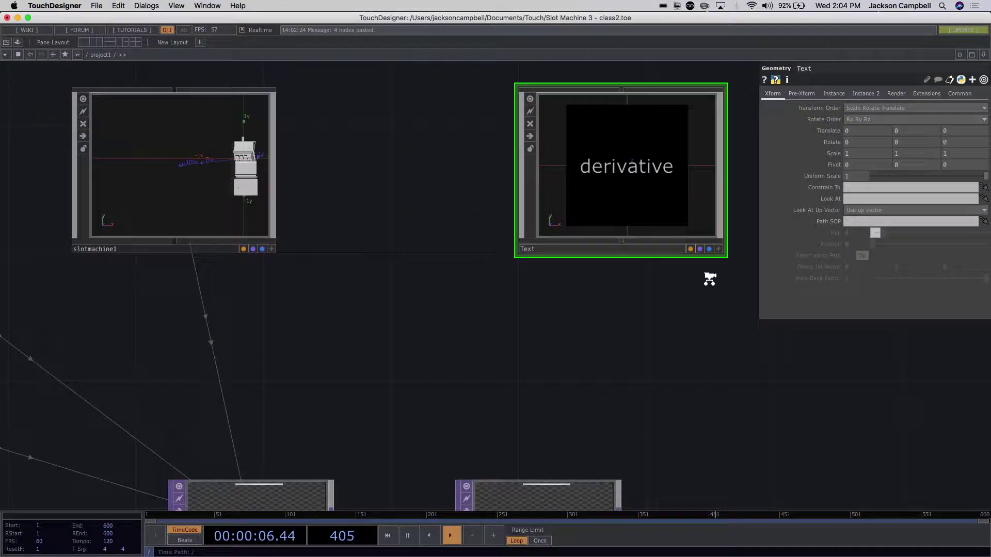
scroll(709, 279, "down", 4)
scroll(568, 420, "up", 6)
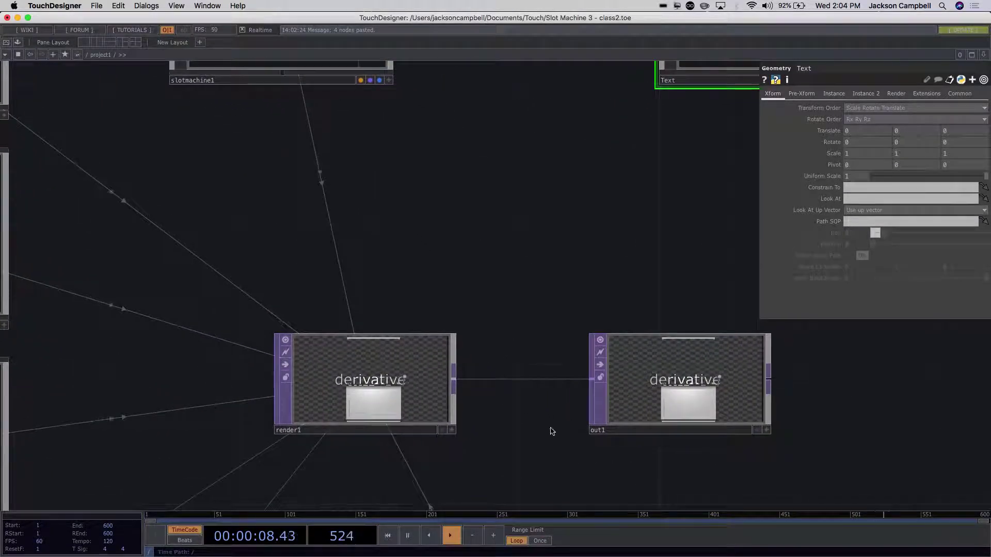
left_click_drag(478, 413, 405, 398)
left_click_drag(663, 152, 608, 259)
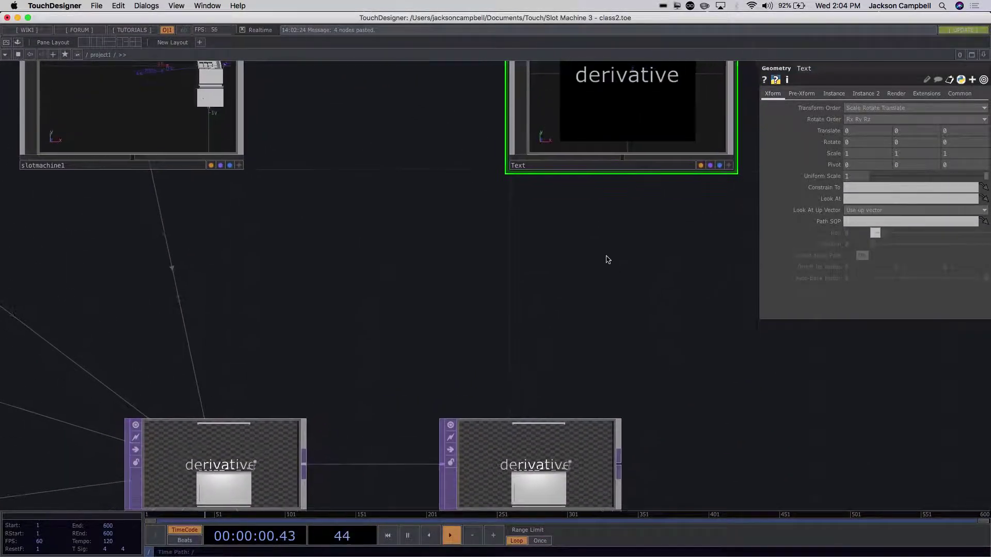
- Copy the five operators text2, phong1, rectangle1, material1 and null1 from inside the Text component
left_click_drag(649, 137, 605, 265)
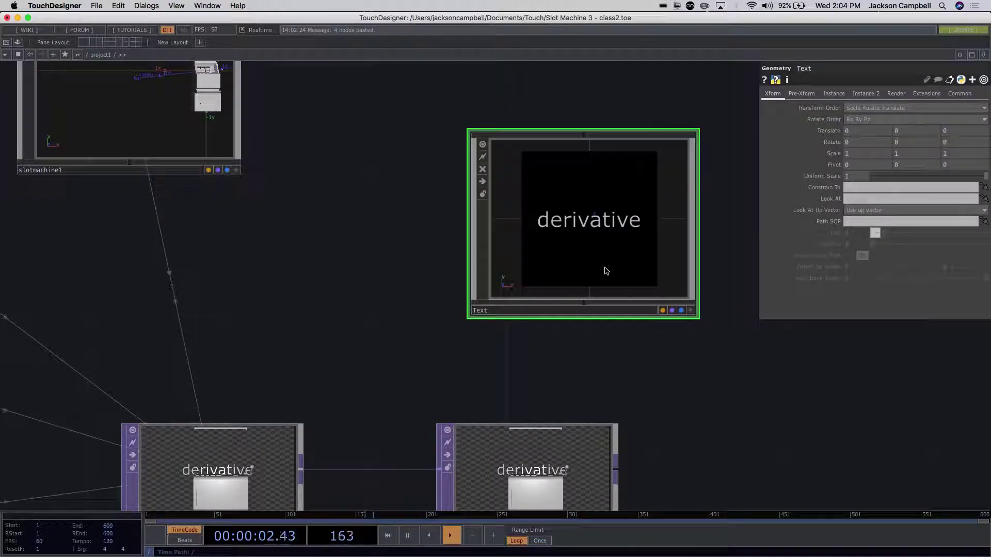
double_click(606, 271)
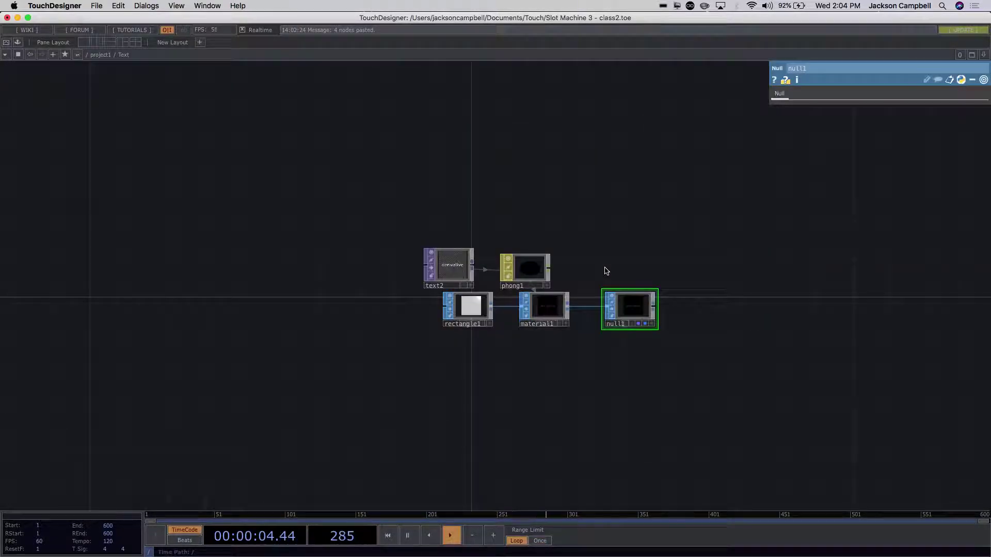
scroll(568, 234, "up", 5)
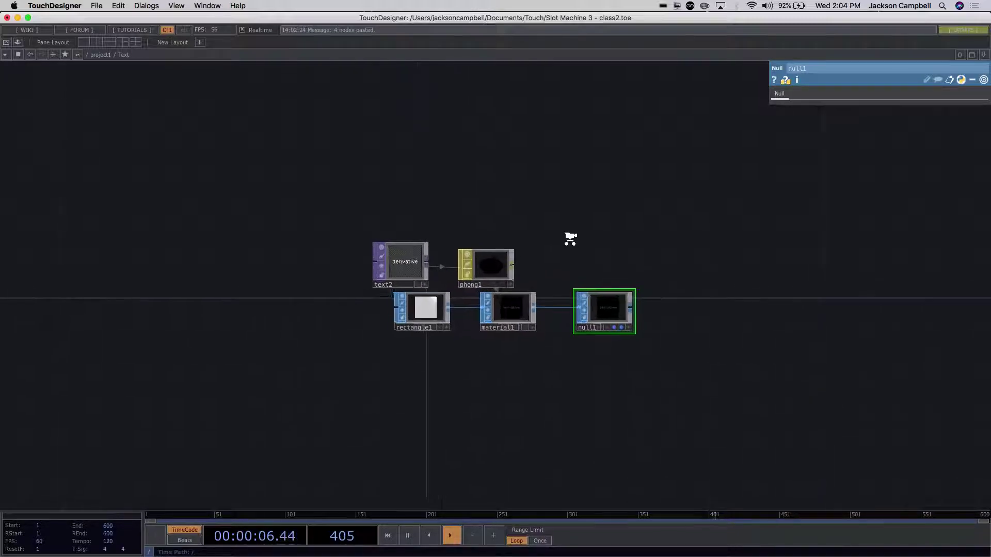
left_click_drag(645, 284, 712, 184)
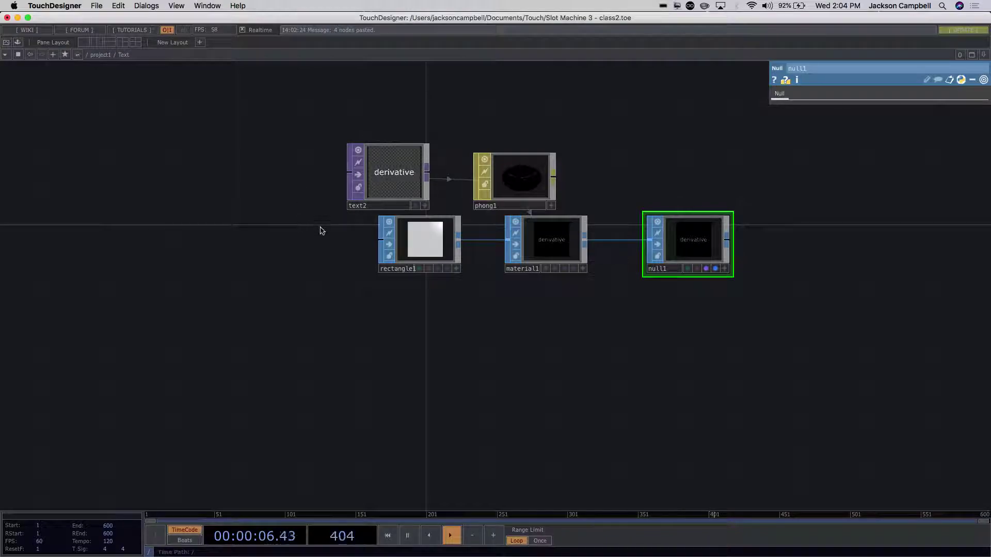
left_click(397, 174)
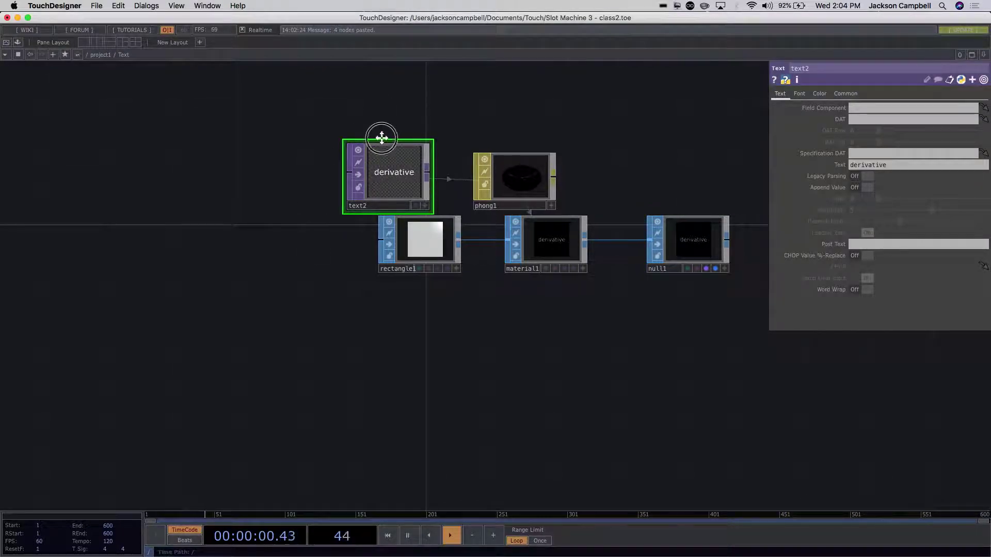
scroll(379, 139, "up", 3)
left_click_drag(701, 186, 437, 308)
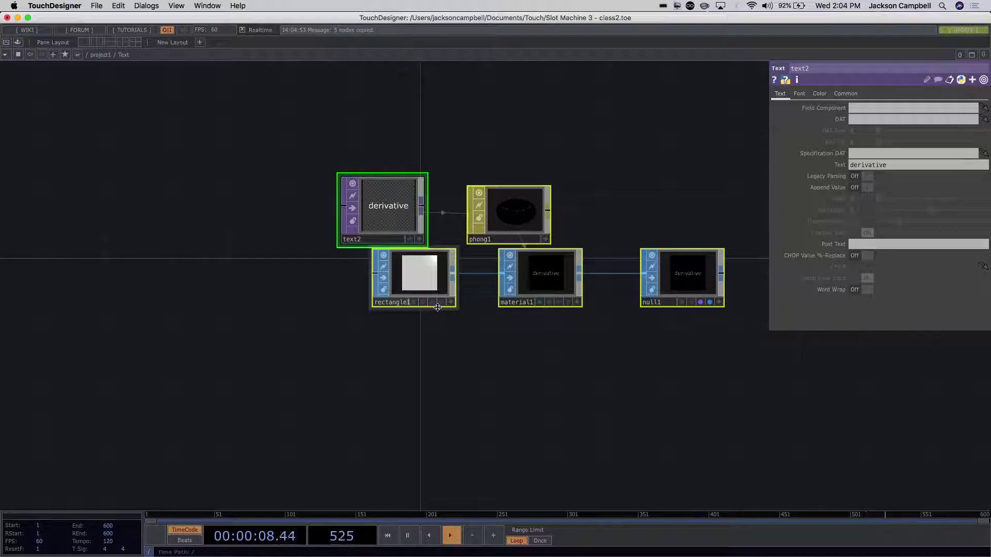
- Delete the Text Geometry component from project1
scroll(437, 308, "down", 5)
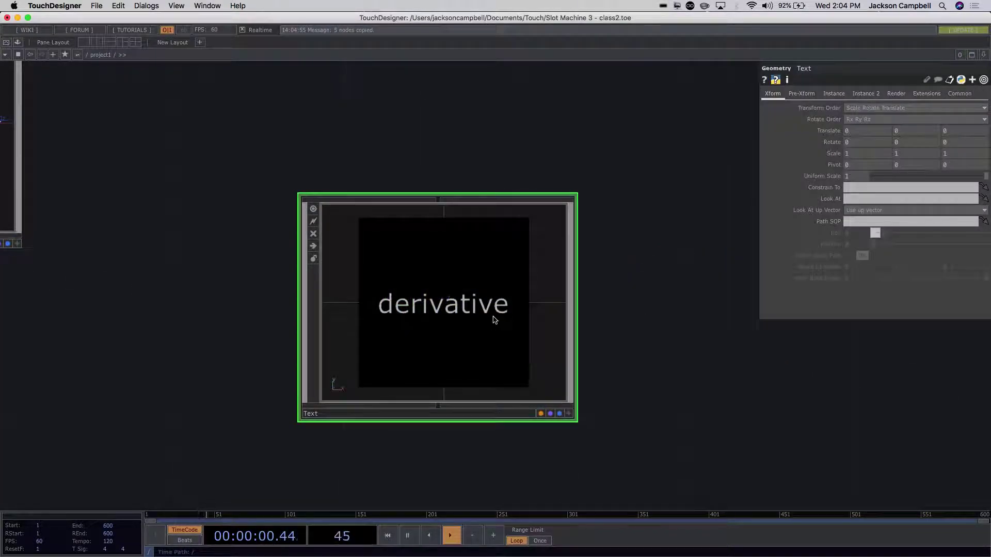
key("Delete")
key("h")
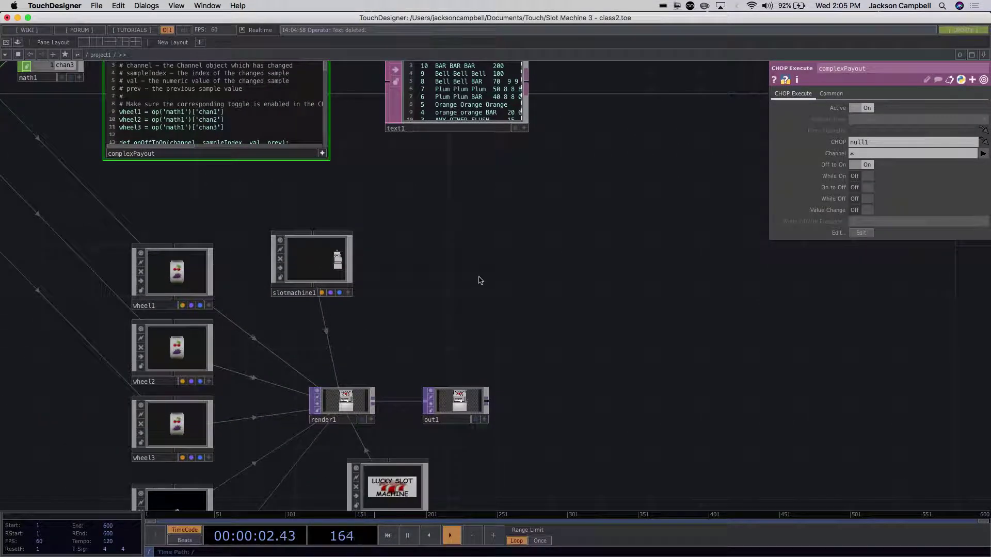
- Add a new Geometry COMP to the empty area beside slotmachine1 in project1
key("Tab")
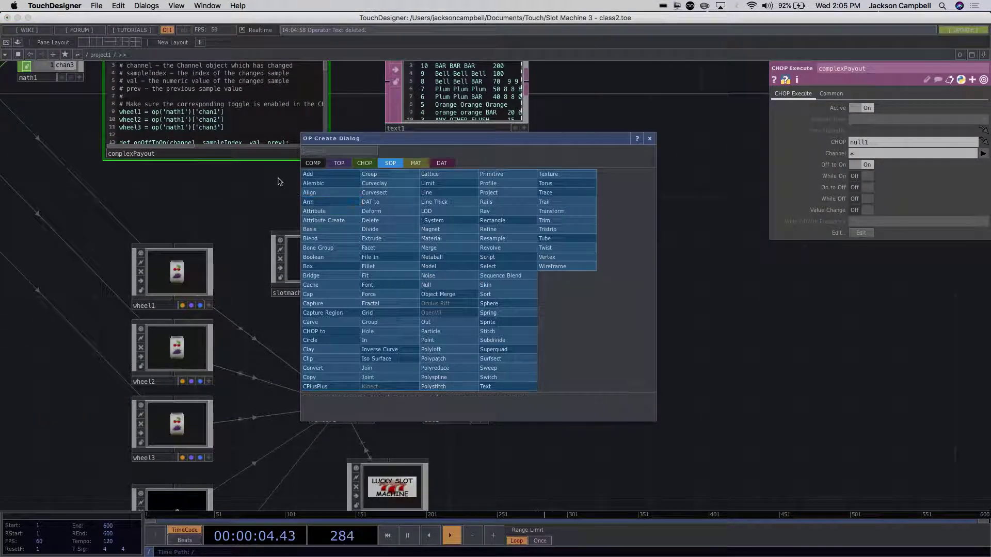
left_click(308, 163)
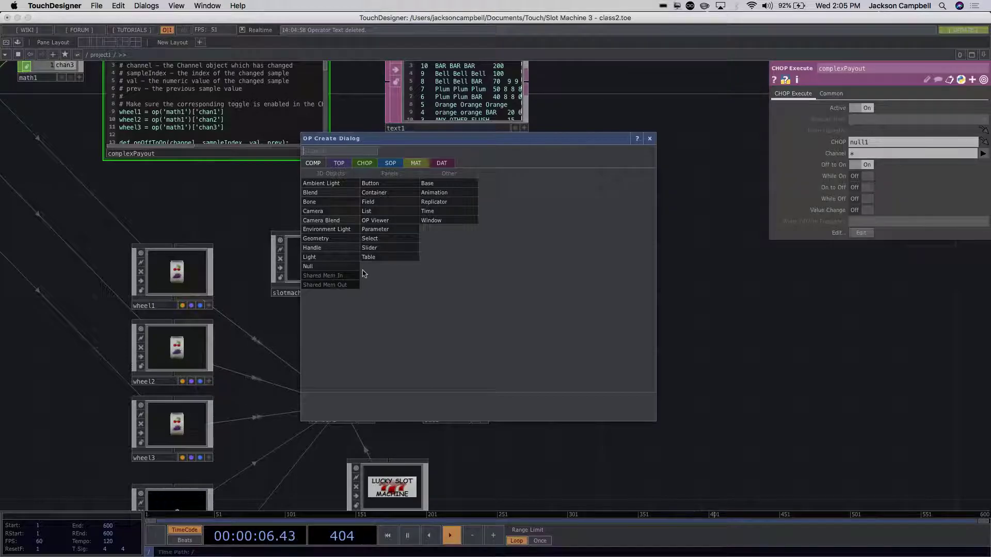
left_click(339, 239)
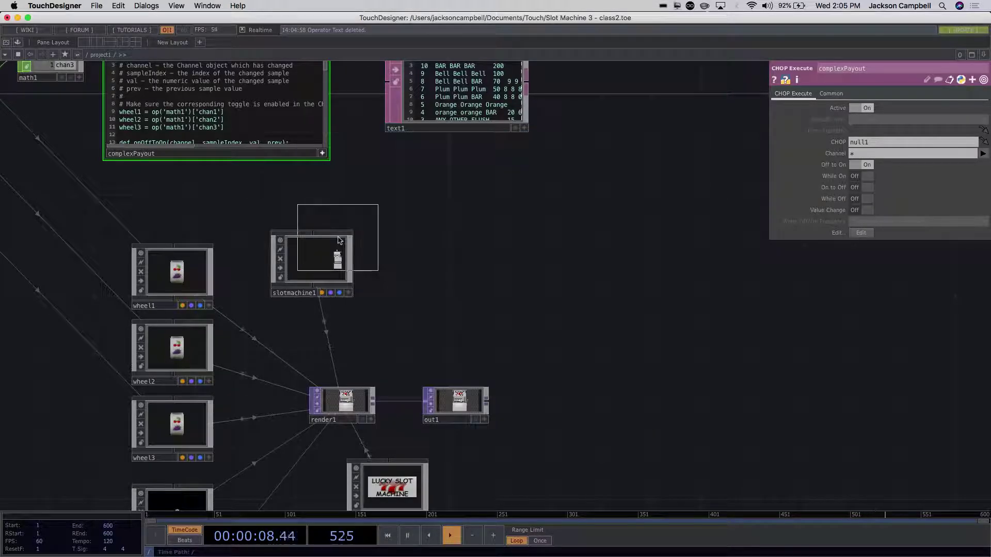
left_click(479, 288)
- Replace the default torus inside the new geo1 with the five copied text operators and check null1's Render and Display flags
scroll(485, 293, "up", 5)
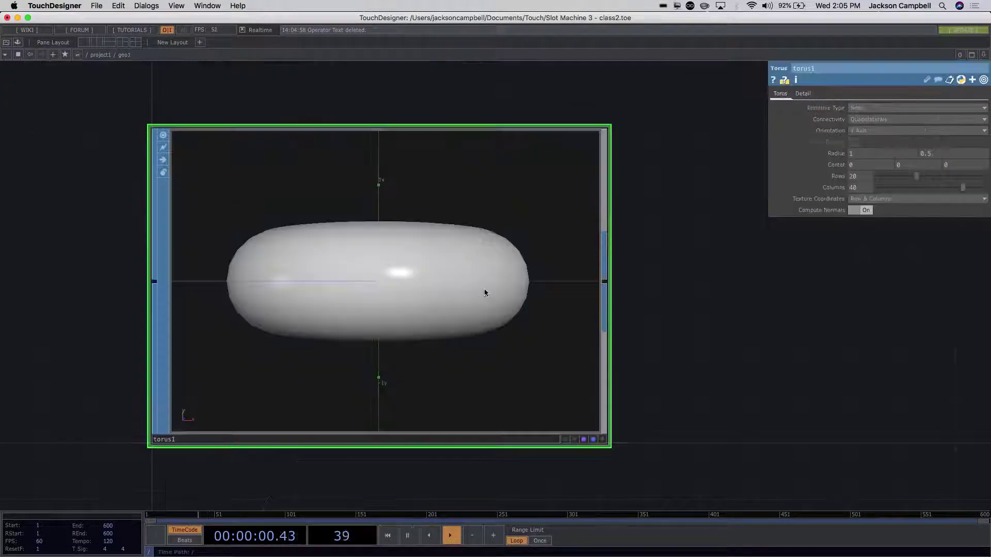
scroll(461, 297, "up", 3)
key("Delete")
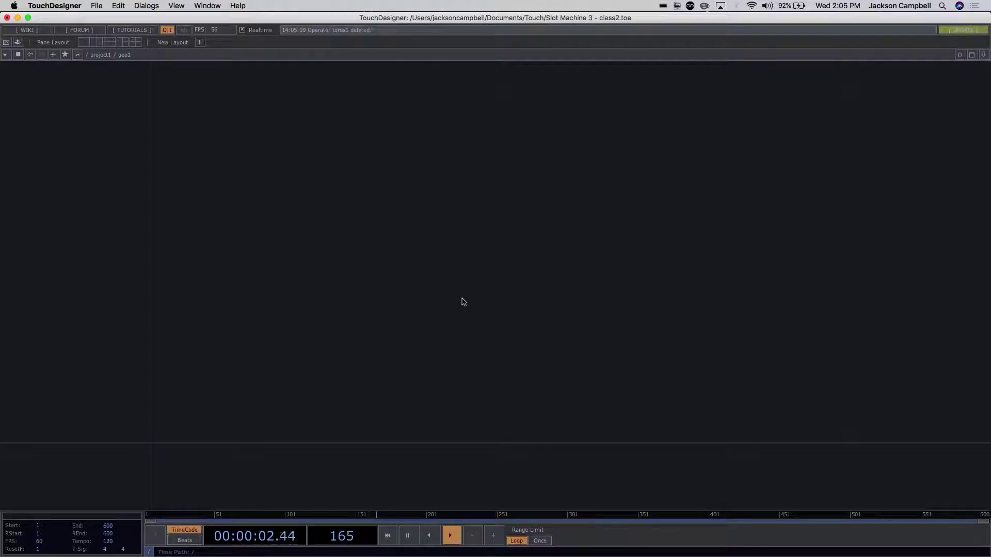
key("ctrl+v")
double_click(491, 358)
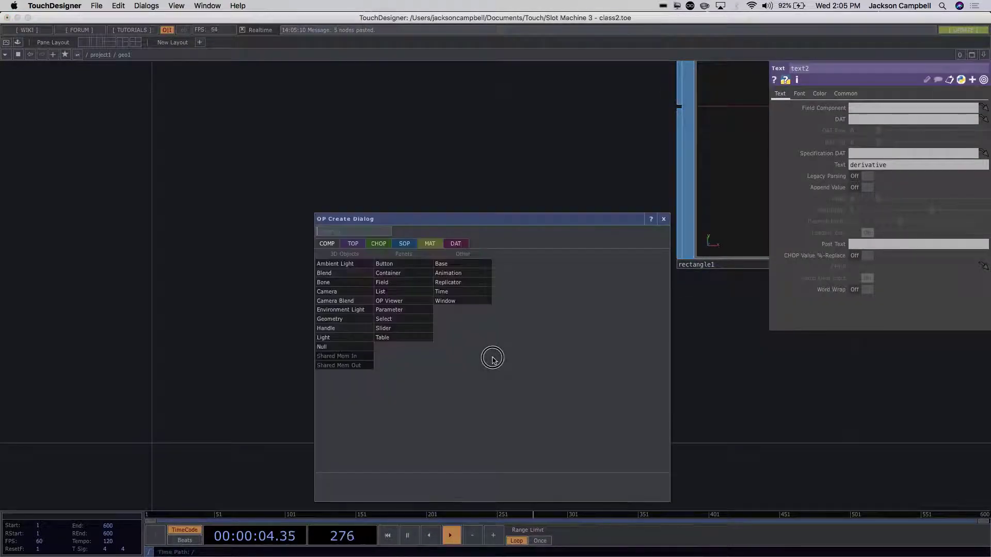
left_click(413, 178)
scroll(415, 177, "down", 5)
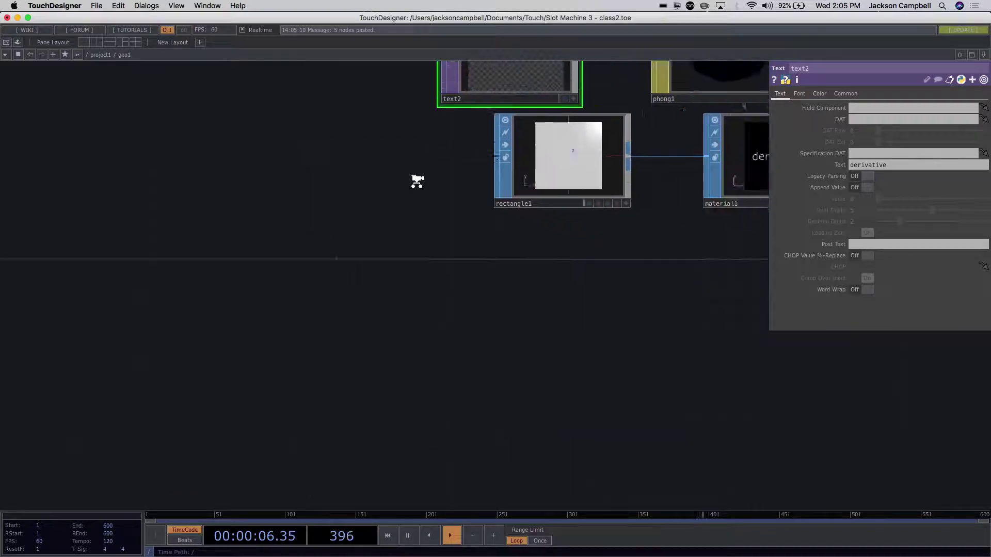
scroll(723, 124, "up", 4)
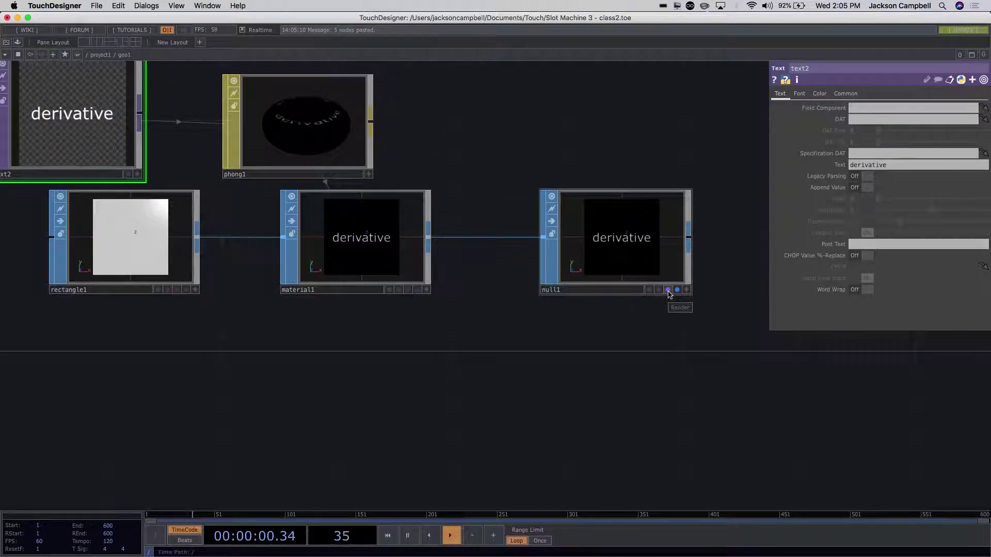
left_click(676, 392)
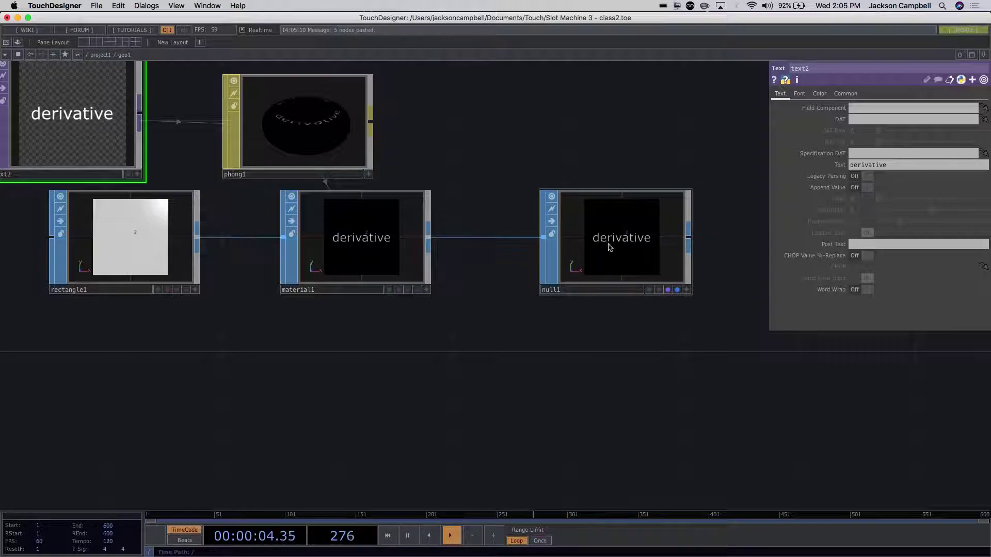
- Return to project1, bring up render1's parameters and move geo1 to just above out1
scroll(639, 388, "down", 6)
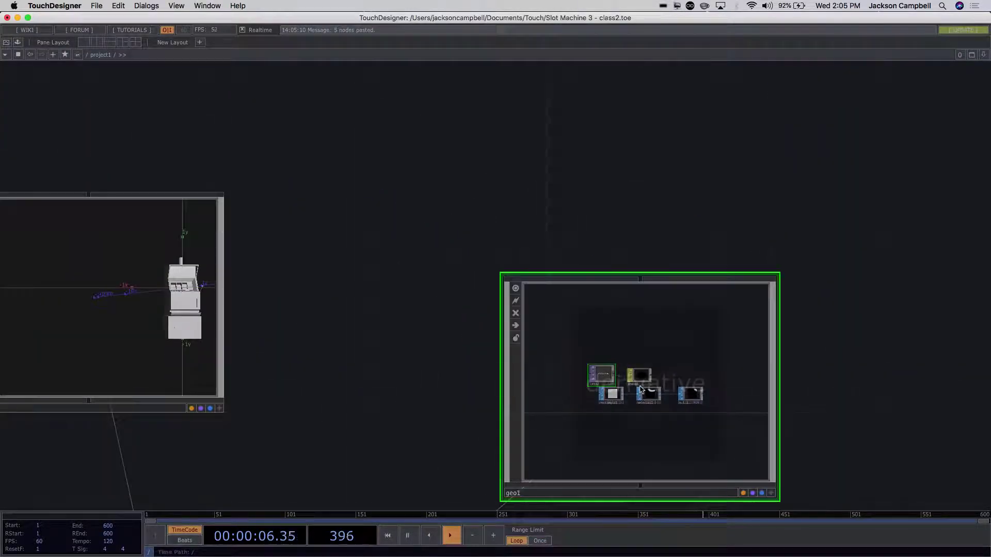
scroll(469, 201, "down", 8)
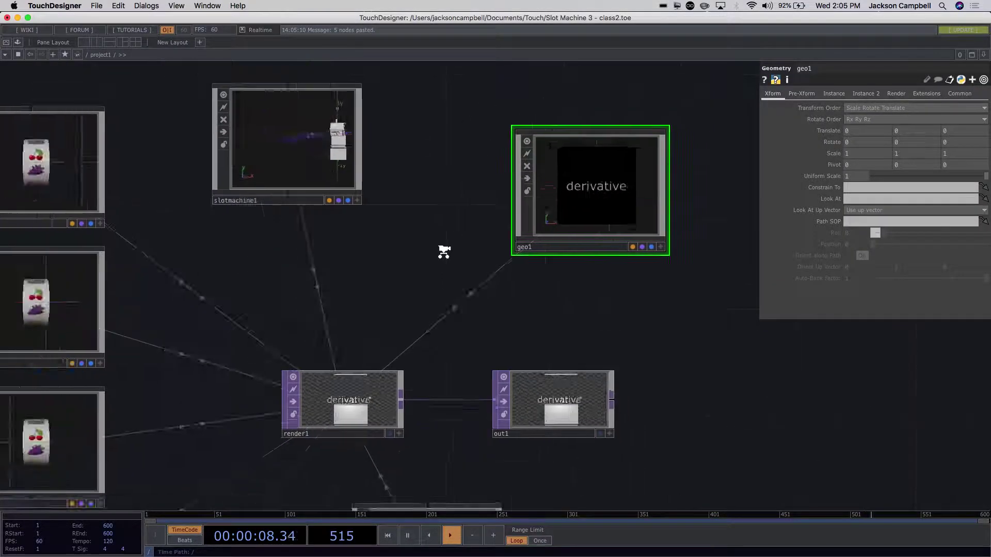
scroll(454, 333, "up", 2)
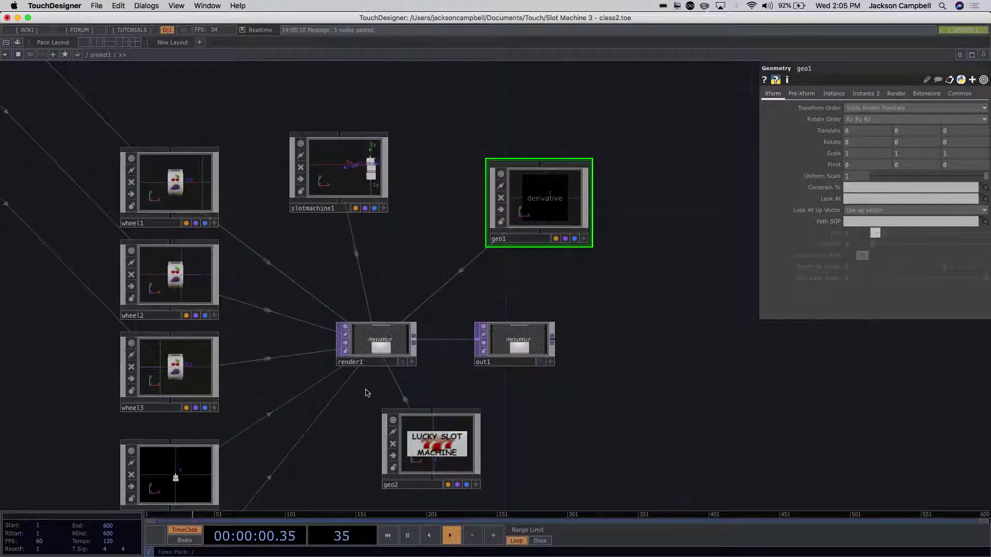
scroll(305, 398, "up", 5)
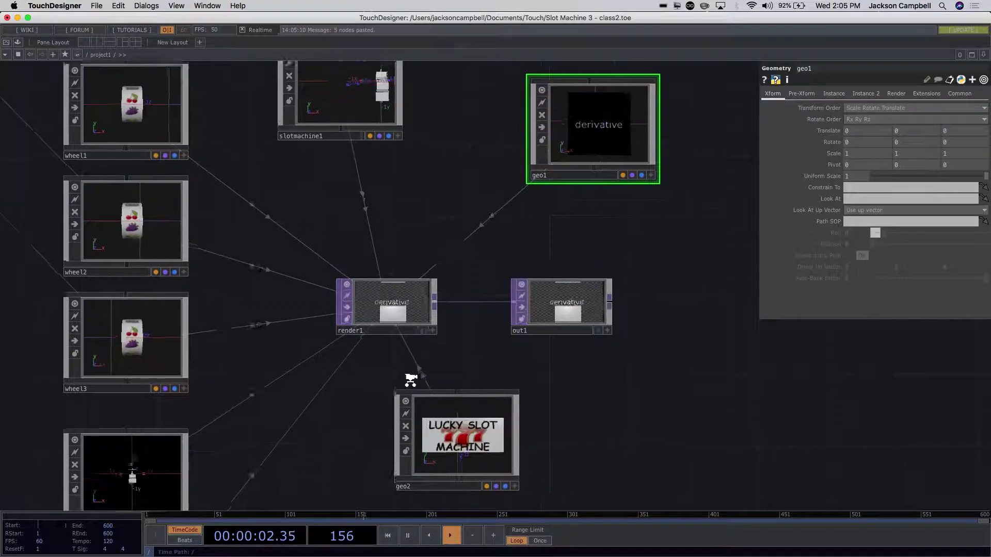
left_click(376, 291)
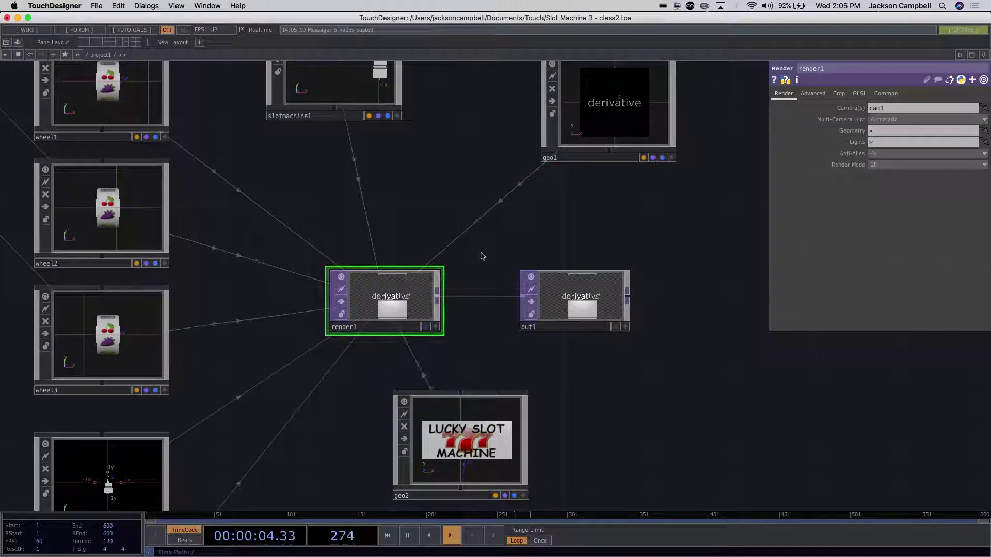
left_click_drag(613, 130, 548, 214)
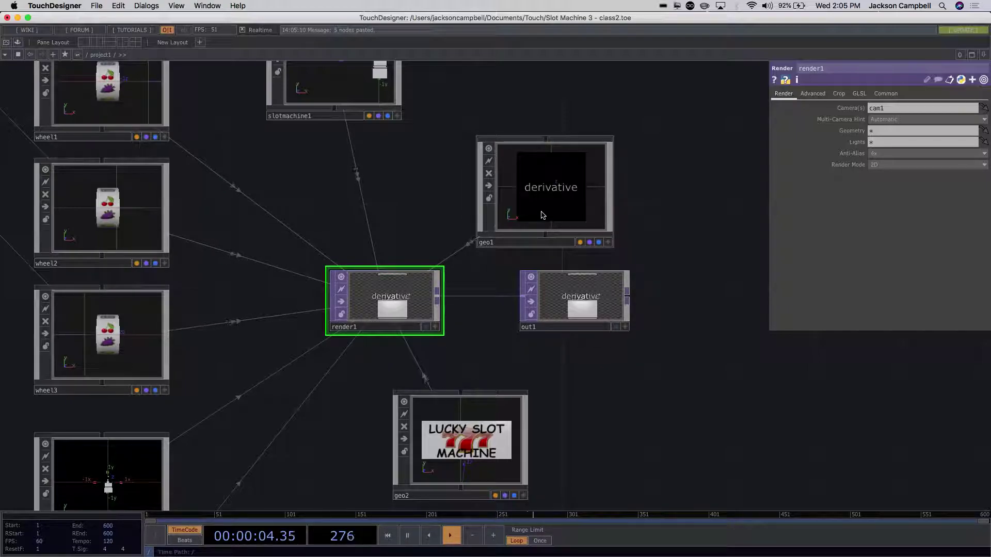
- Delete render1 and undo the deletion
left_click_drag(593, 387, 598, 331)
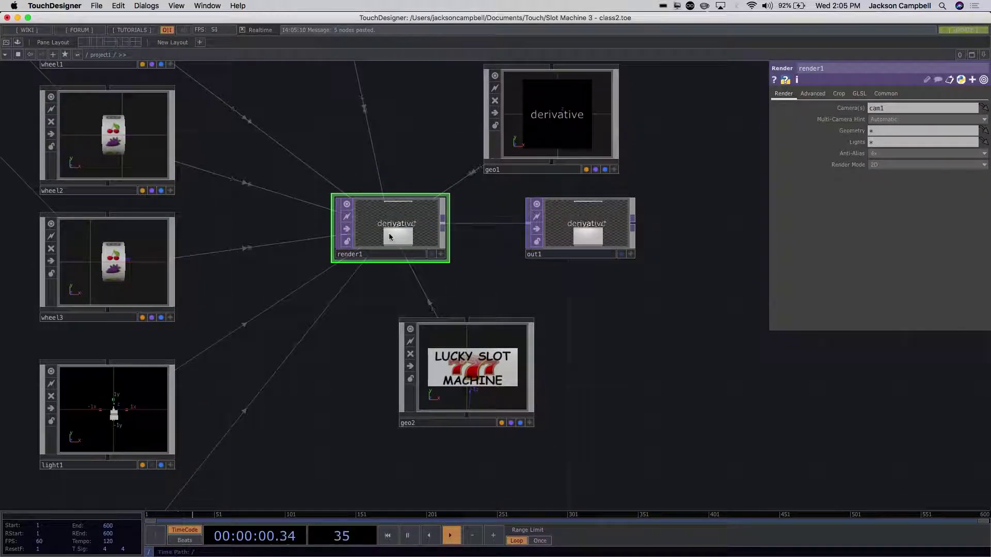
key("Delete")
key("super+z")
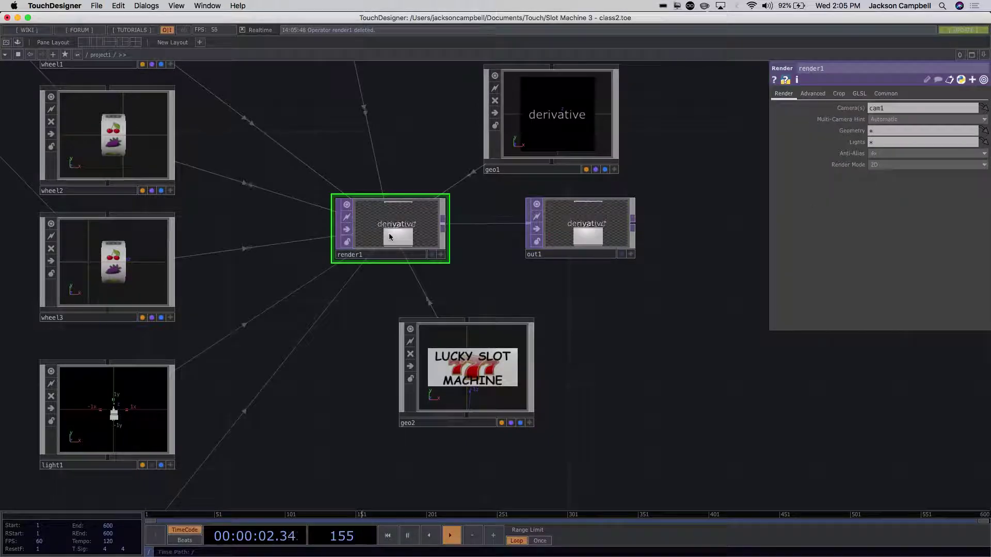
- Turn off geo1's Pickable flag and review the parameters of geo1 and render1 alongside the render previews
scroll(463, 258, "up", 4)
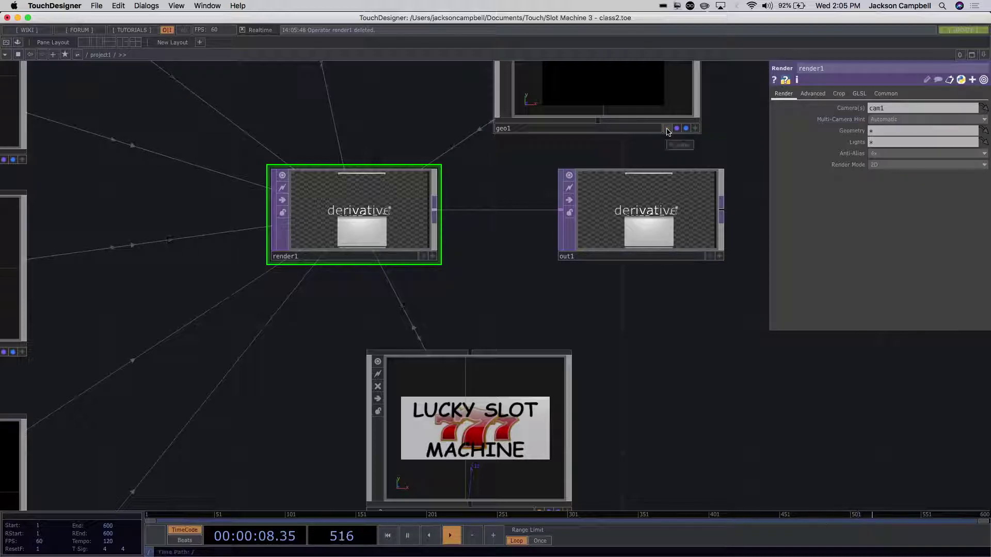
left_click_drag(597, 159, 495, 272)
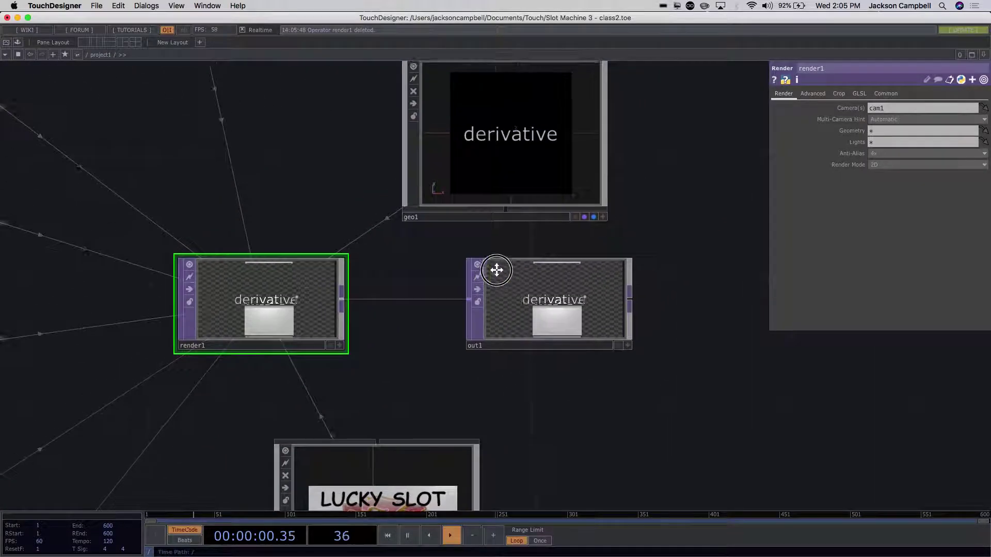
left_click(540, 179)
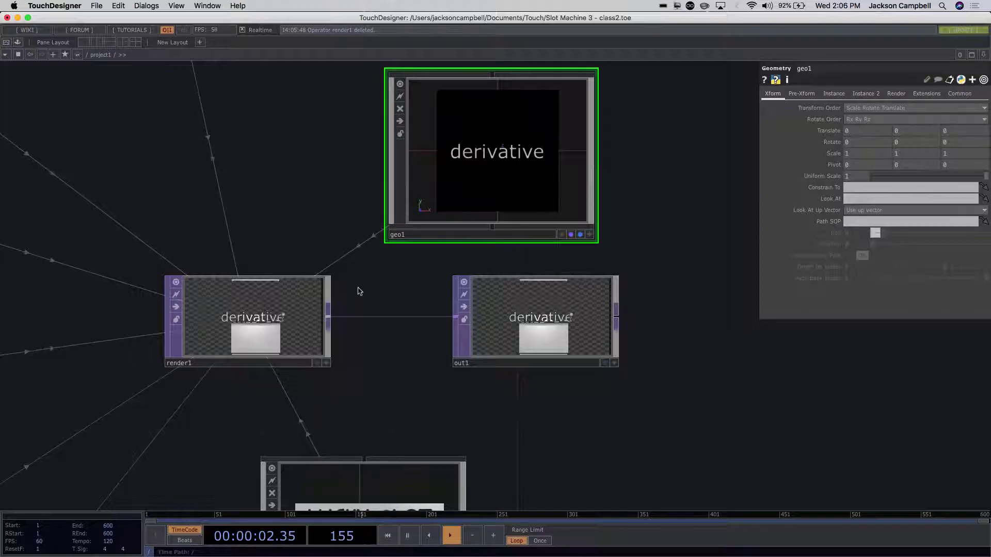
scroll(361, 316, "up", 5)
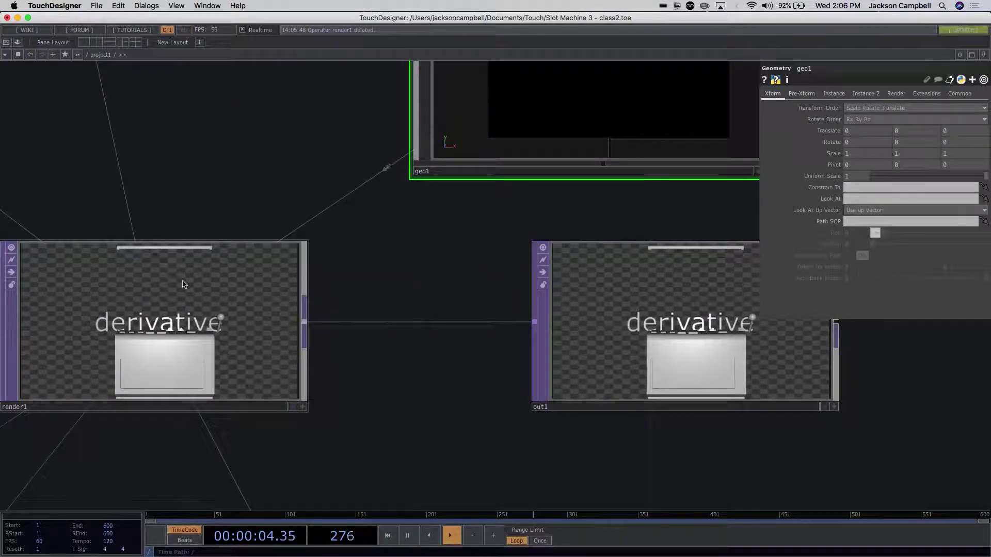
left_click(184, 285)
left_click_drag(508, 255, 449, 427)
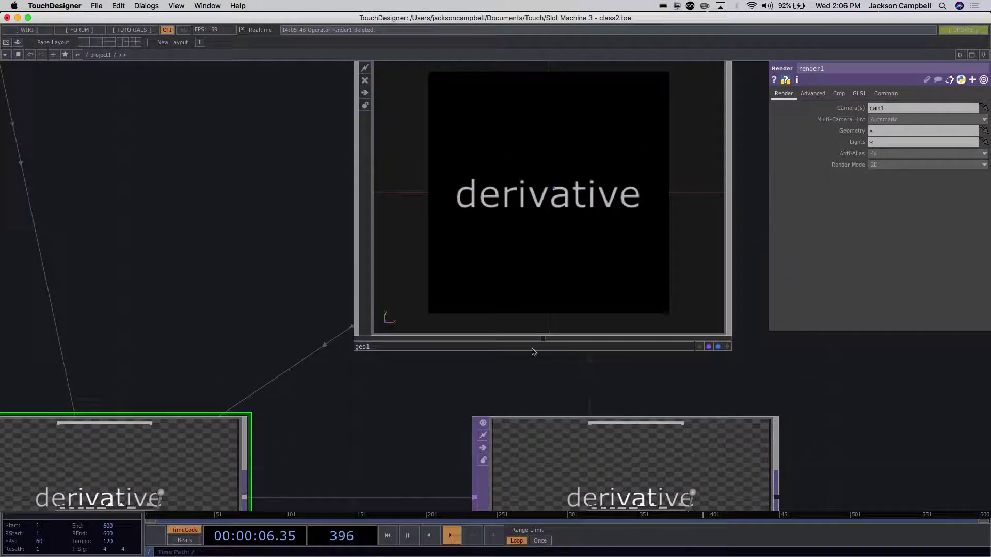
- Reposition text2 directly above rectangle1 inside geo1, check rectangle1's parameters and return to project1
left_click(571, 288)
double_click(643, 246)
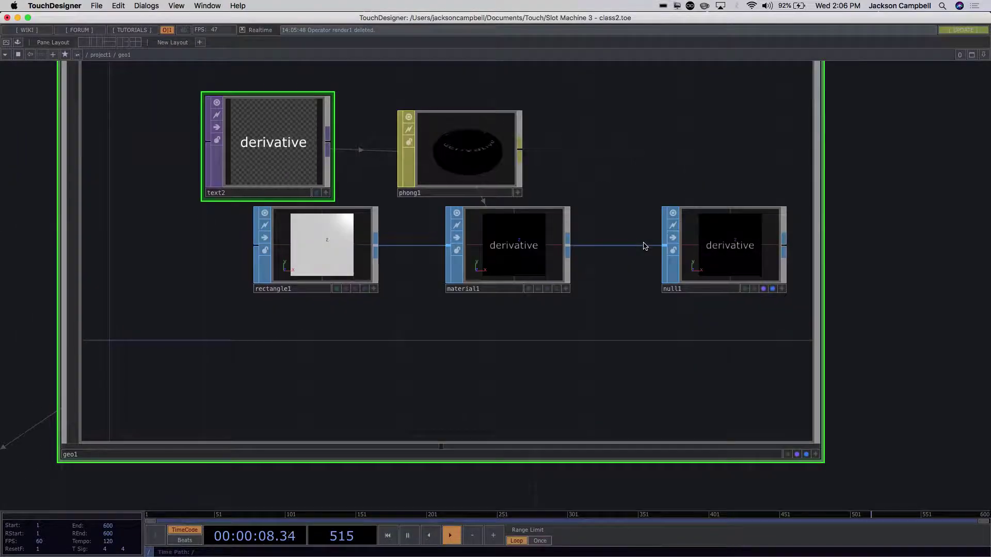
left_click_drag(135, 233, 163, 179)
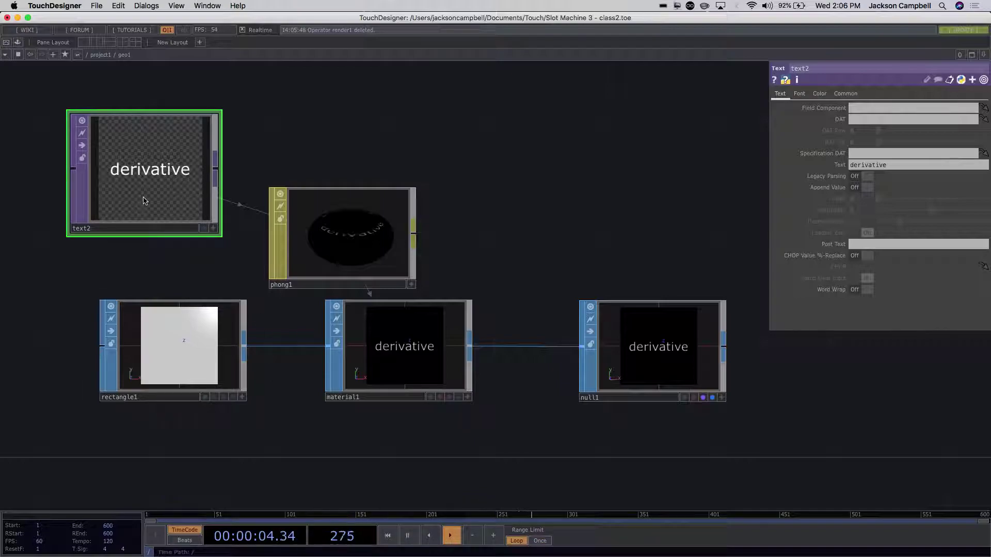
left_click_drag(144, 200, 173, 228)
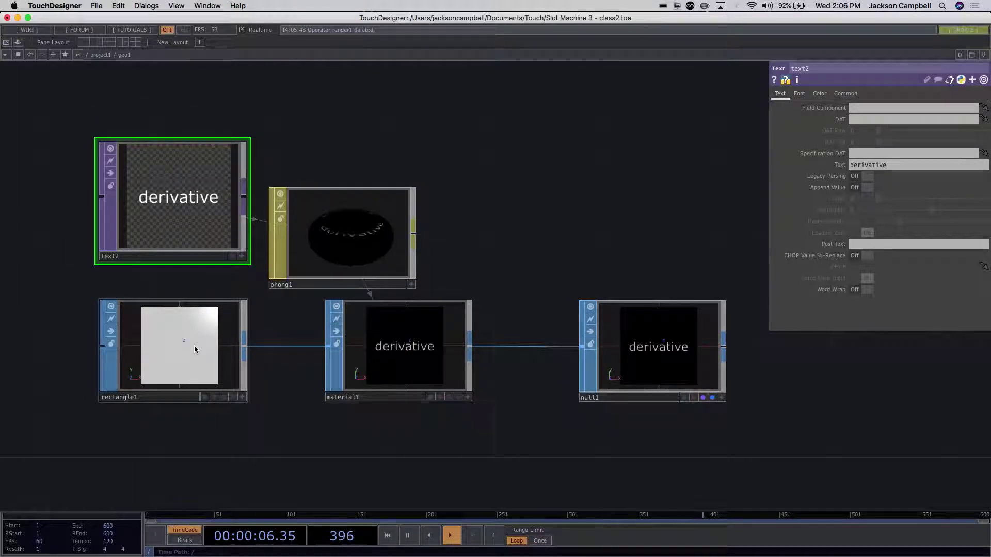
left_click(194, 349)
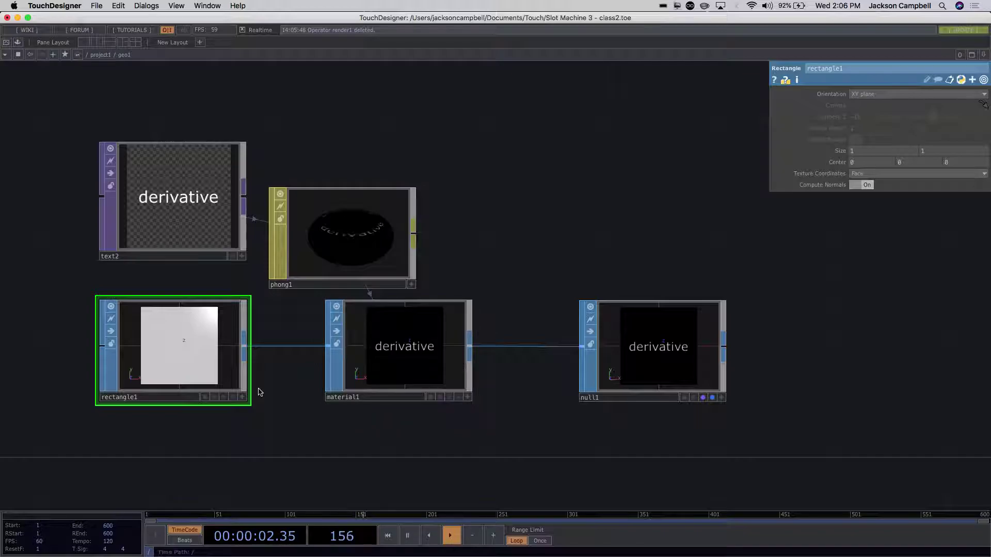
scroll(330, 450, "down", 10)
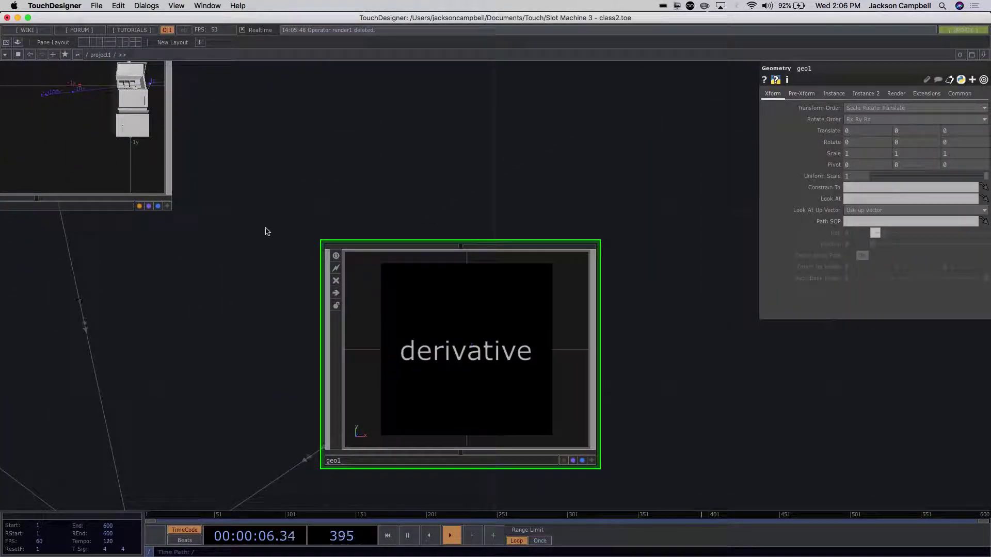
- Check the slot machine render in the perform window and return to the project1 network
scroll(265, 228, "down", 4)
left_click_drag(407, 451, 638, 313)
scroll(313, 356, "down", 10)
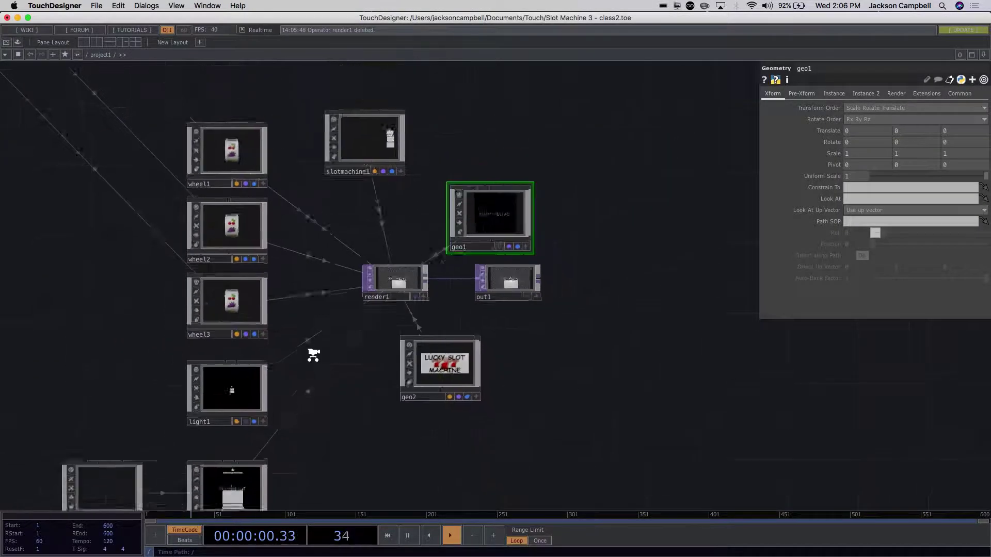
left_click(5, 45)
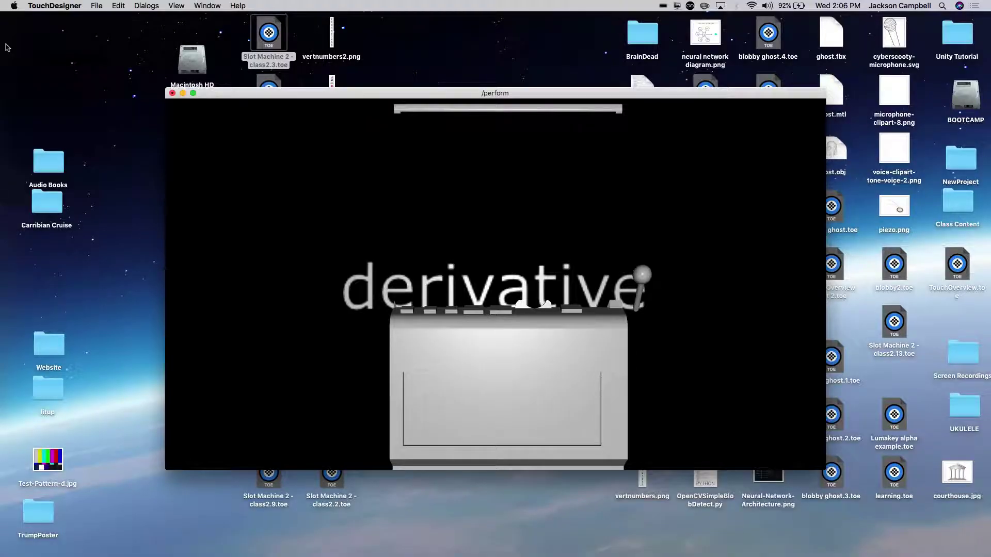
key("Escape")
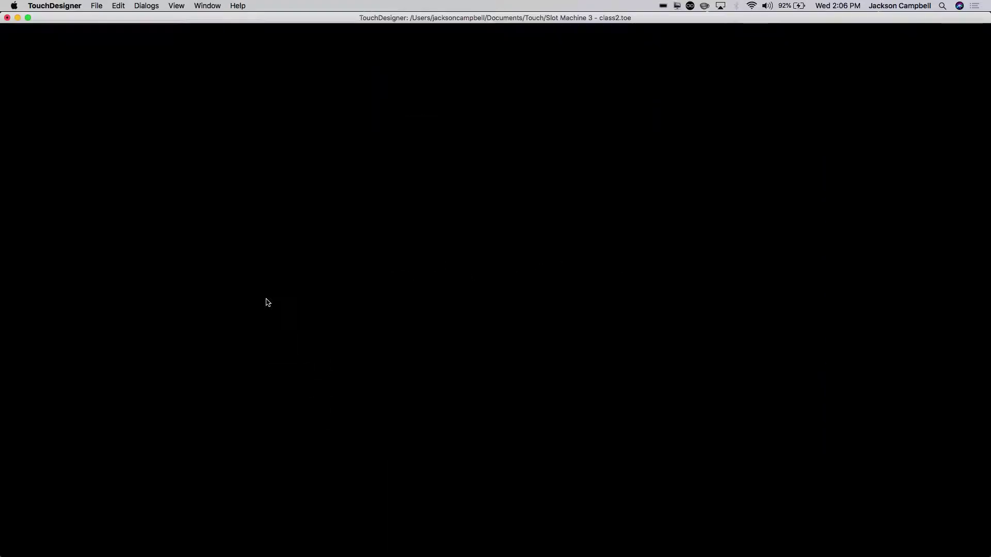
- Go inside geo1 and set rectangle1's horizontal size to 2
scroll(419, 301, "up", 3)
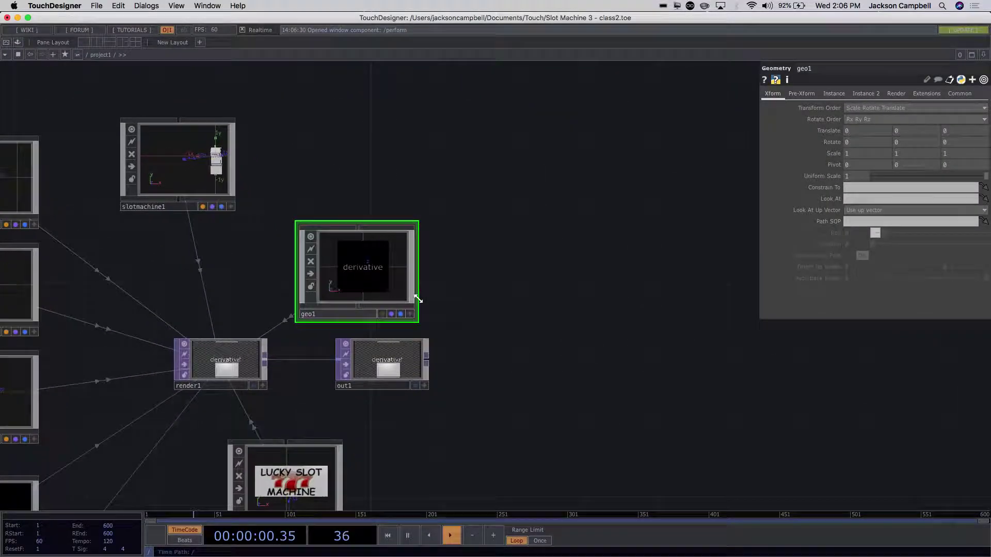
scroll(482, 330, "up", 2)
left_click_drag(343, 225, 425, 227)
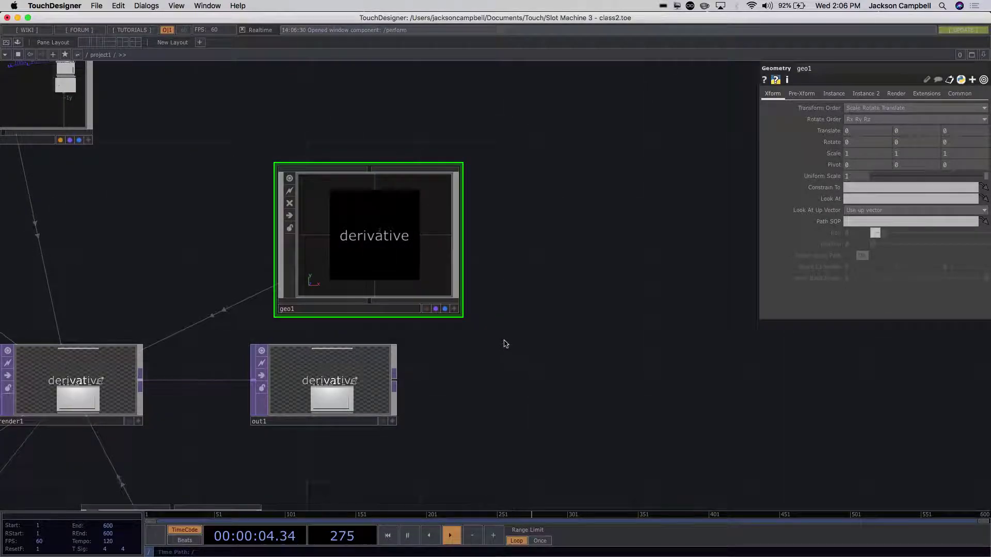
scroll(400, 240, "up", 5)
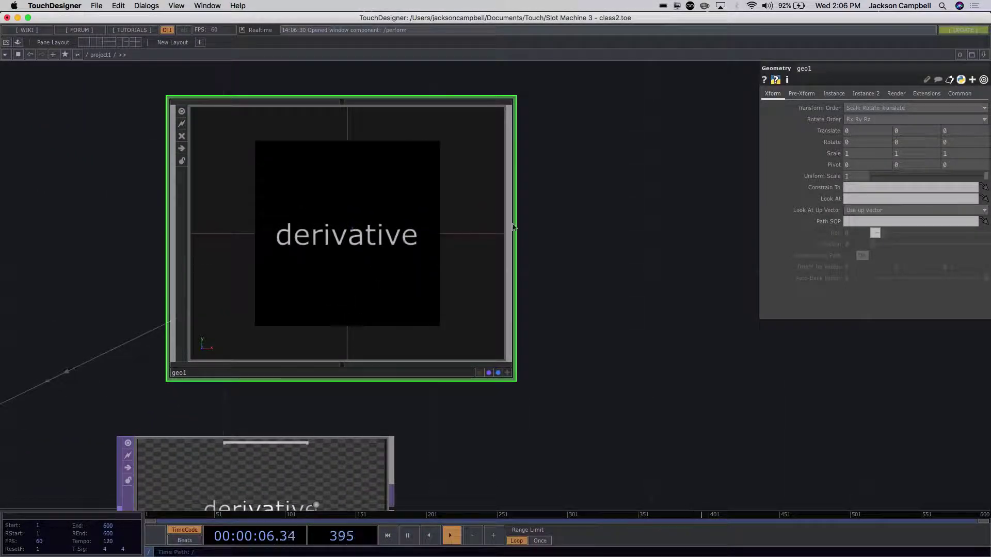
scroll(425, 210, "up", 2)
scroll(424, 210, "down", 2)
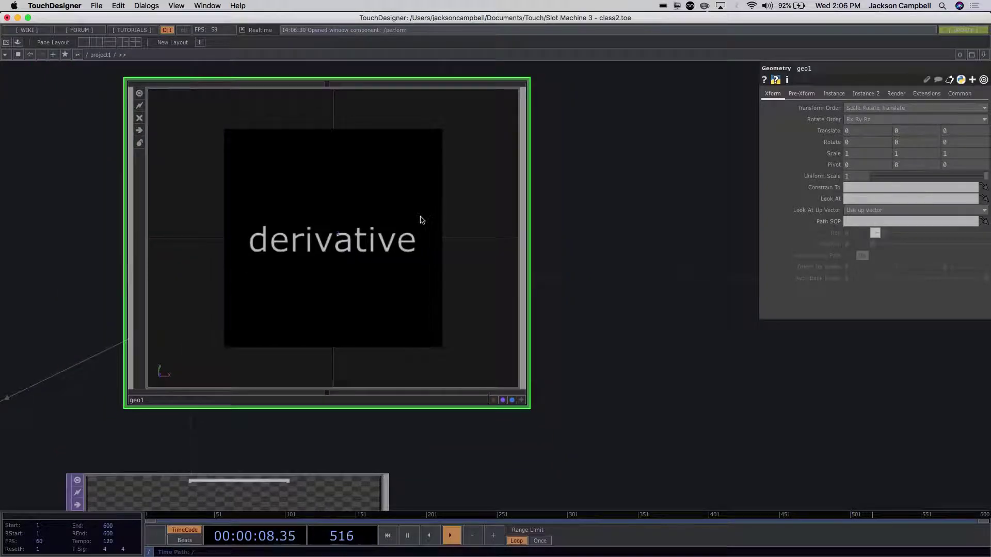
scroll(381, 256, "up", 3)
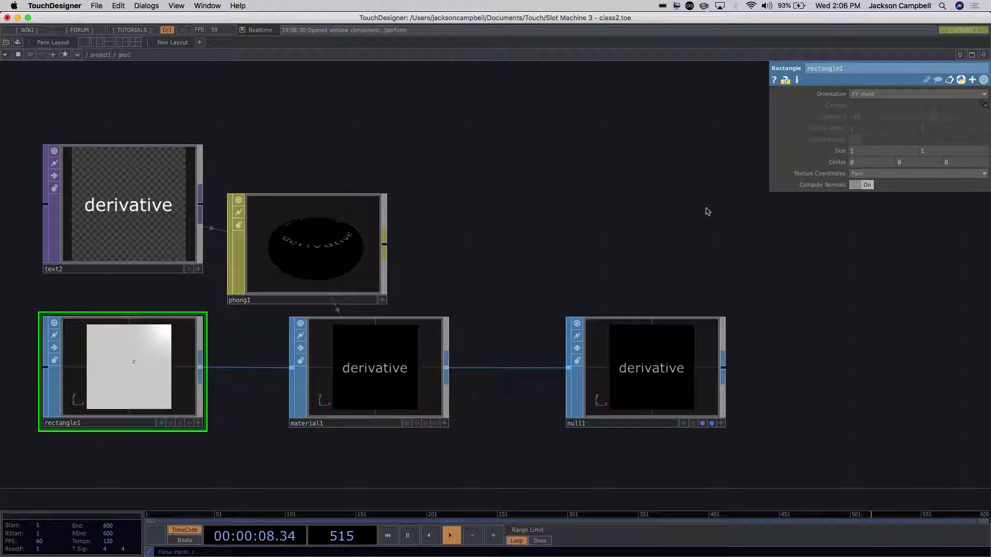
left_click_drag(876, 156, 841, 155)
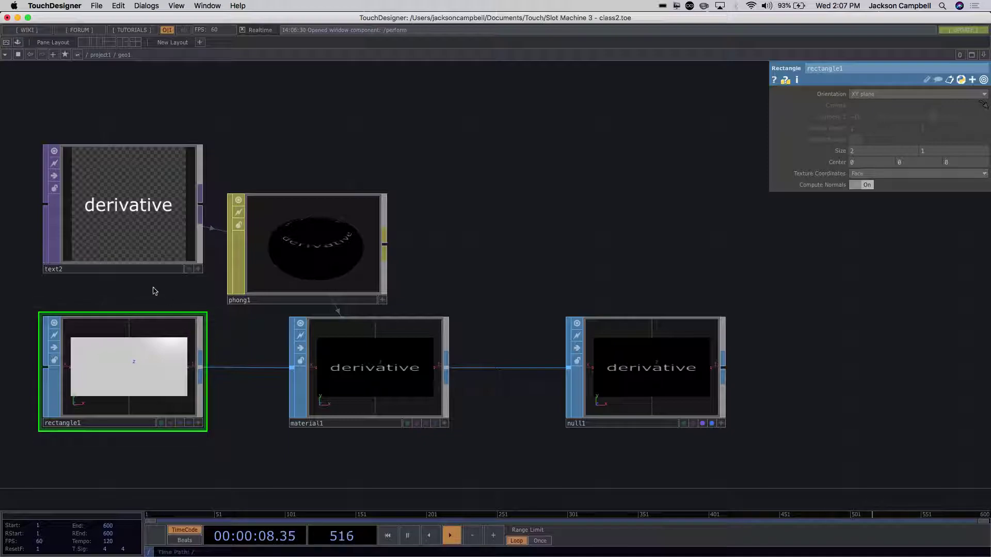
- Set text2's resolution to 100 by 50
left_click(128, 241)
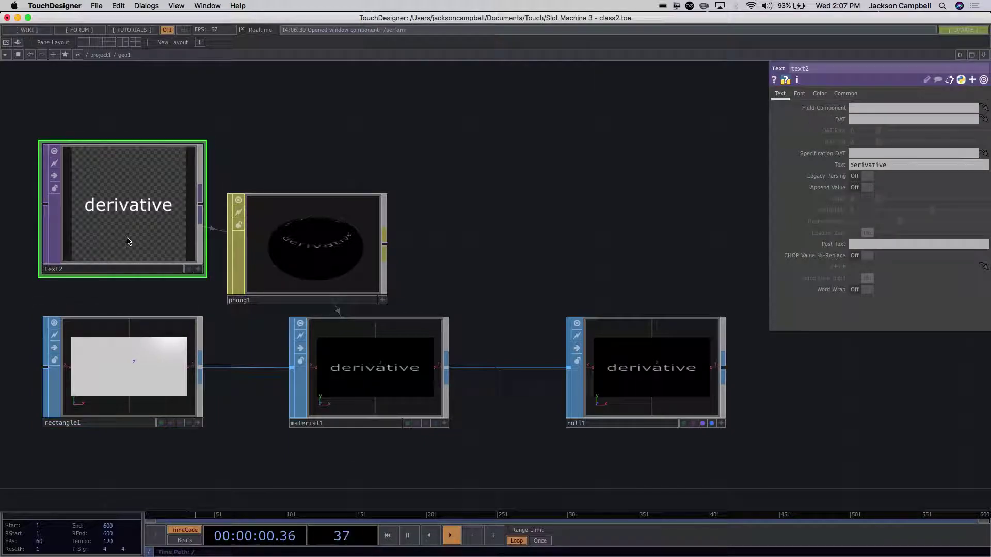
left_click(846, 93)
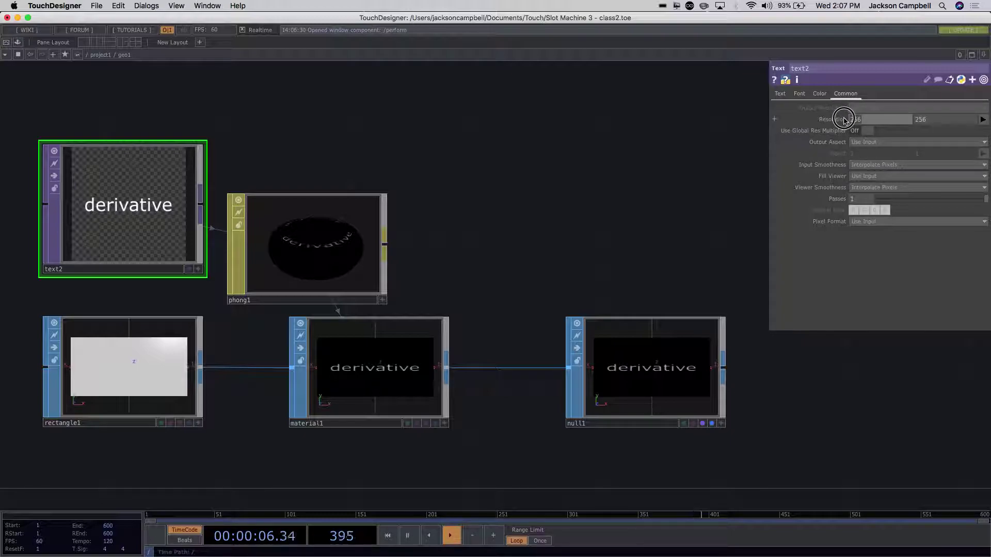
mouse_move(844, 120)
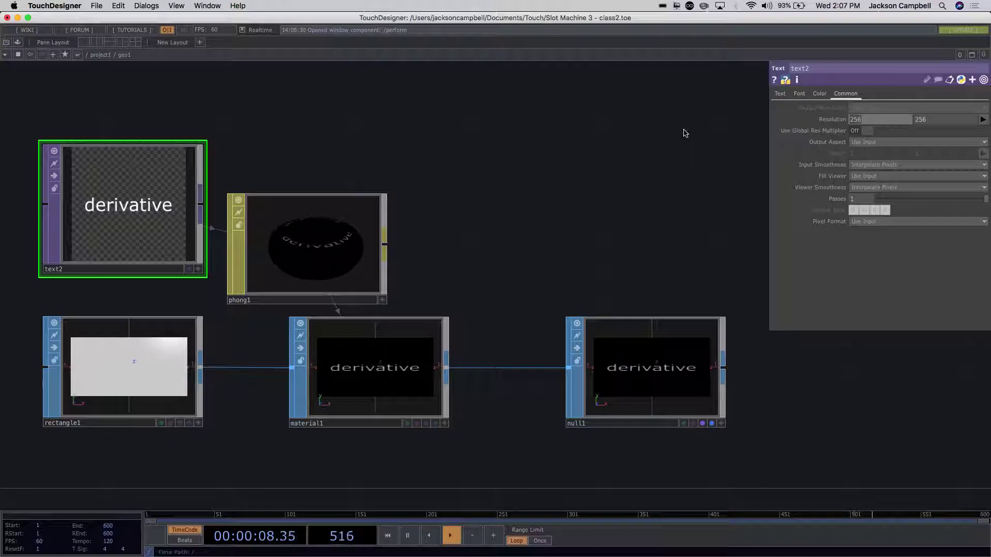
type("00")
key("Tab")
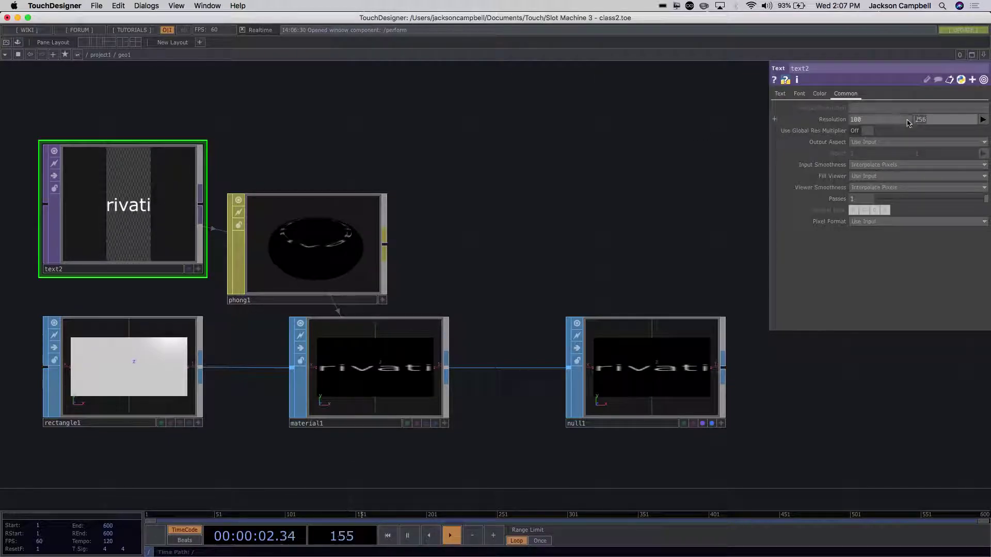
type("50")
key("Return")
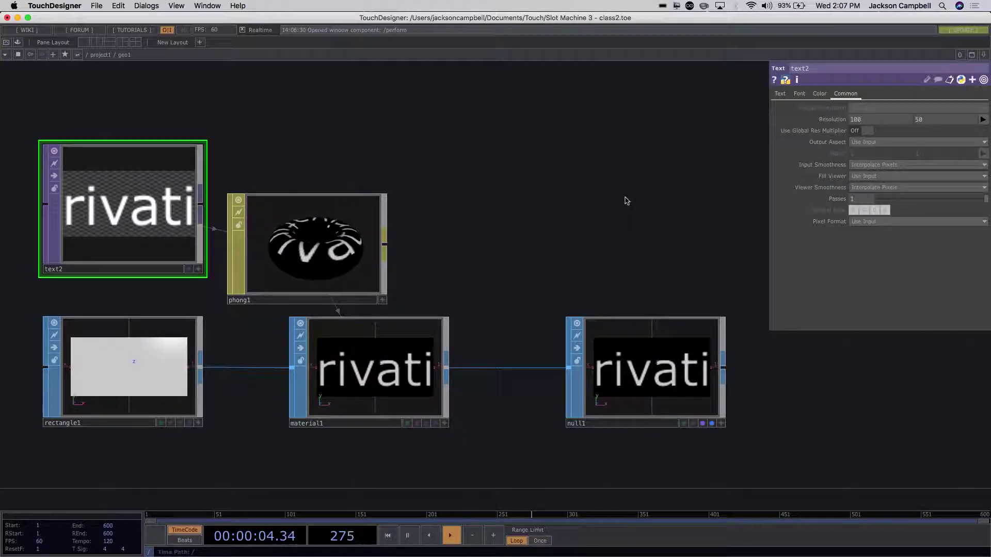
- Reduce text2's horizontal font size to 14
scroll(611, 215, "down", 1)
scroll(612, 216, "down", 2)
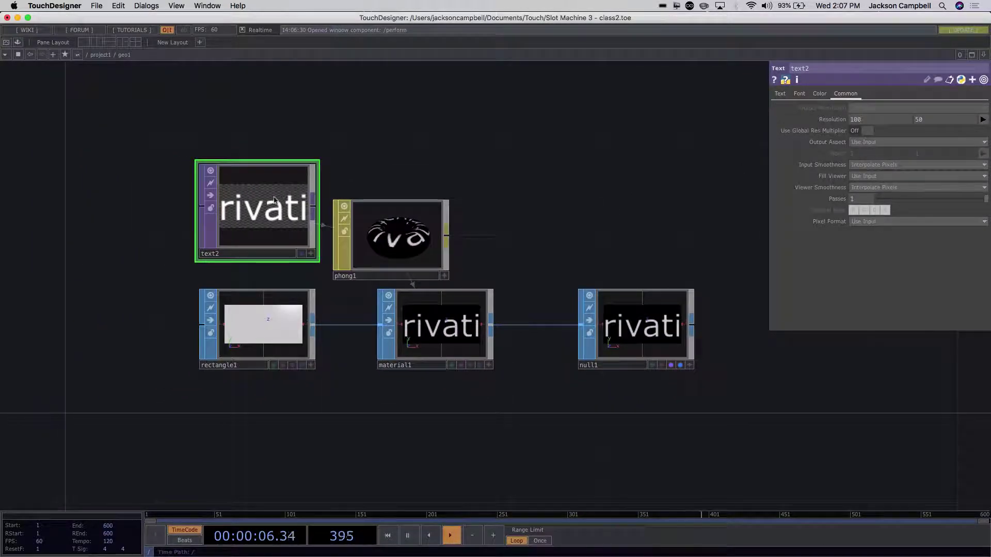
left_click(799, 93)
left_click_drag(904, 212, 888, 209)
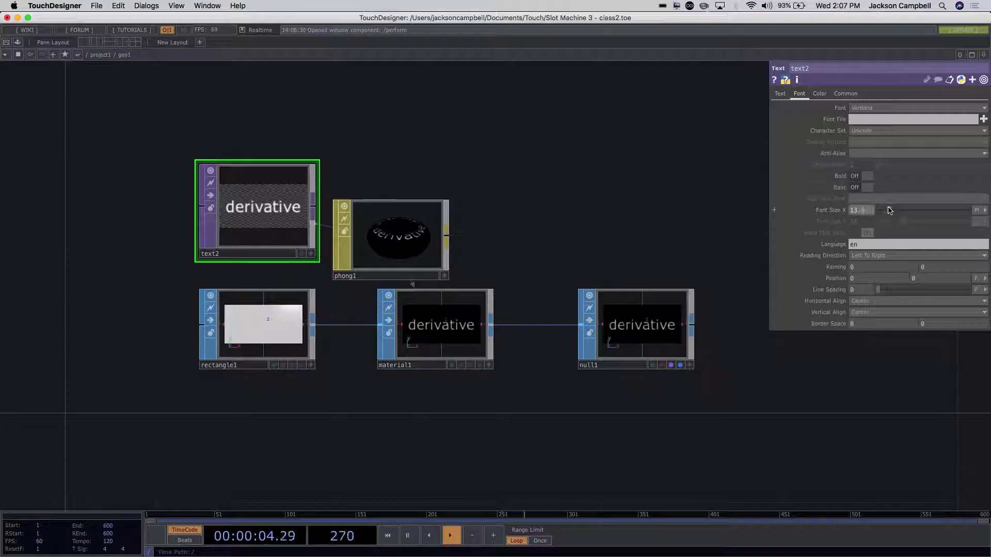
type("14")
key("Return")
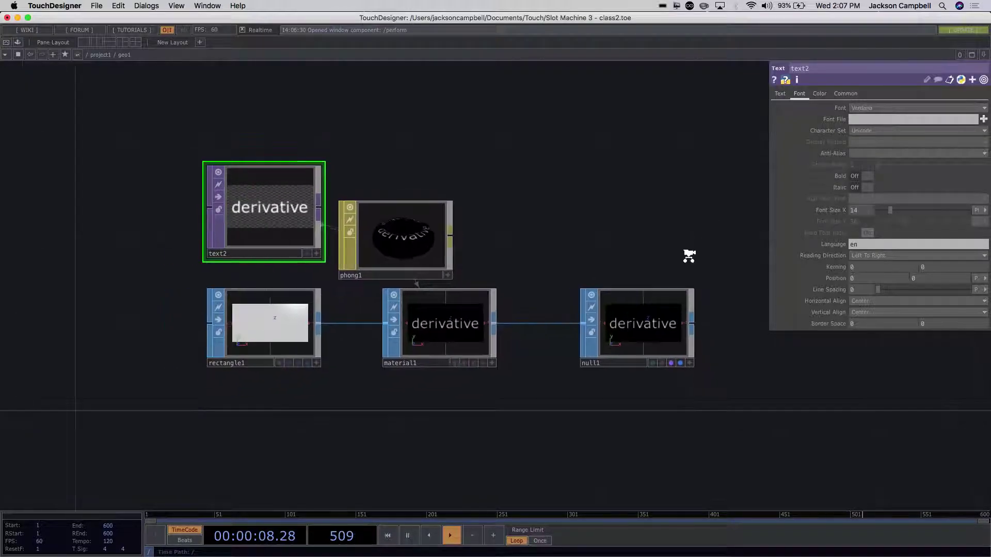
- Return to project1 and set geo1's X scale to 0.2
key("u")
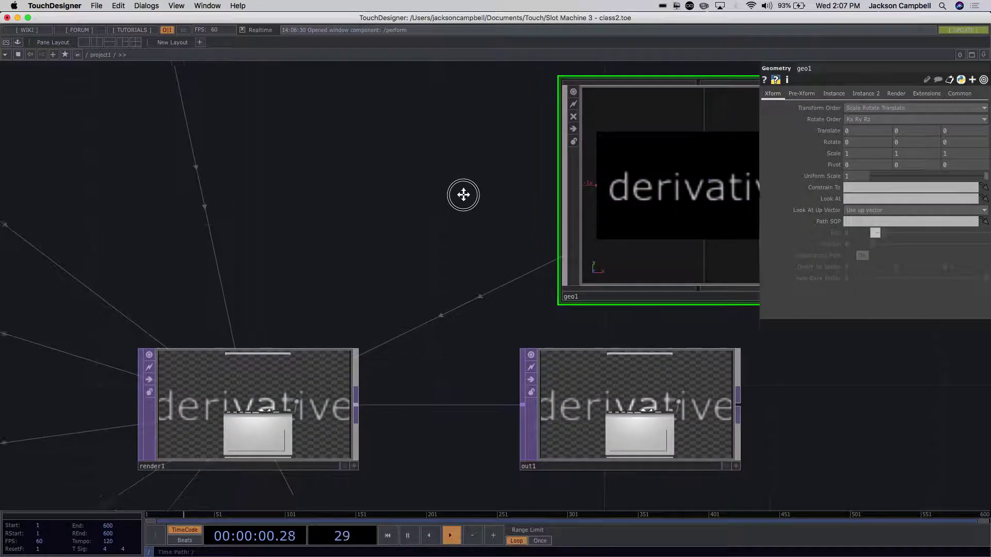
scroll(467, 302, "down", 3)
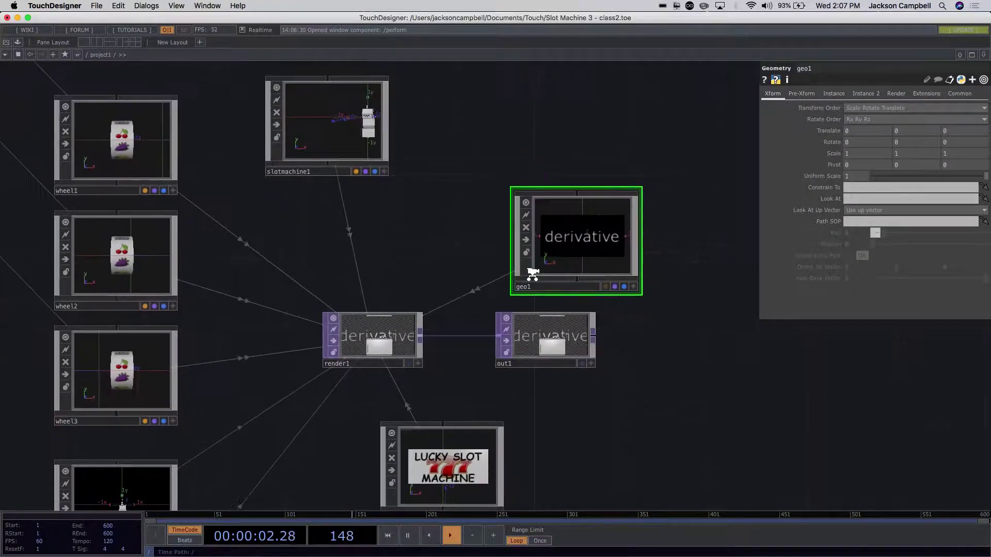
left_click(888, 159)
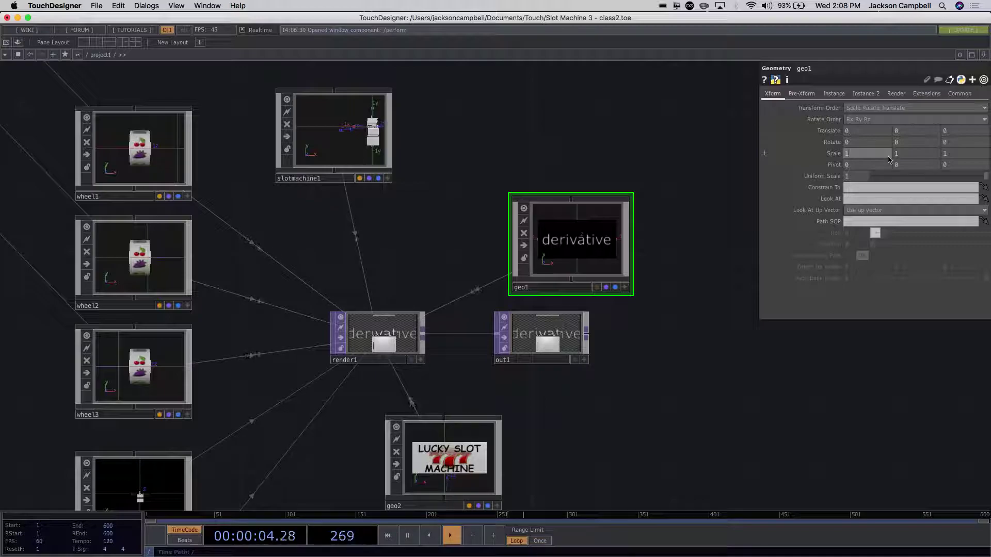
middle_click_drag(874, 158, 639, 136)
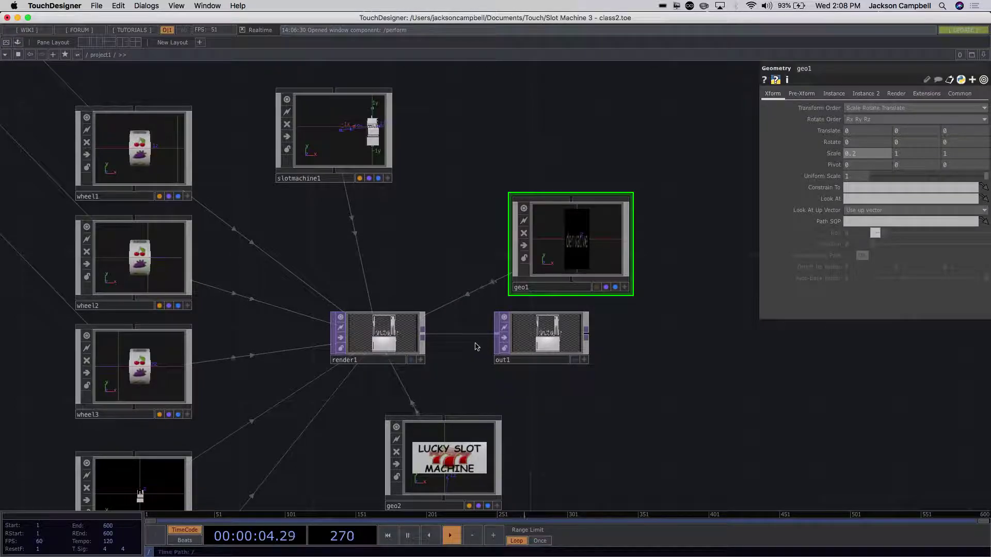
- Set geo1's Y scale to 0.2 and its Z scale to 0
scroll(475, 343, "up", 3)
scroll(475, 344, "up", 1)
scroll(441, 355, "up", 4)
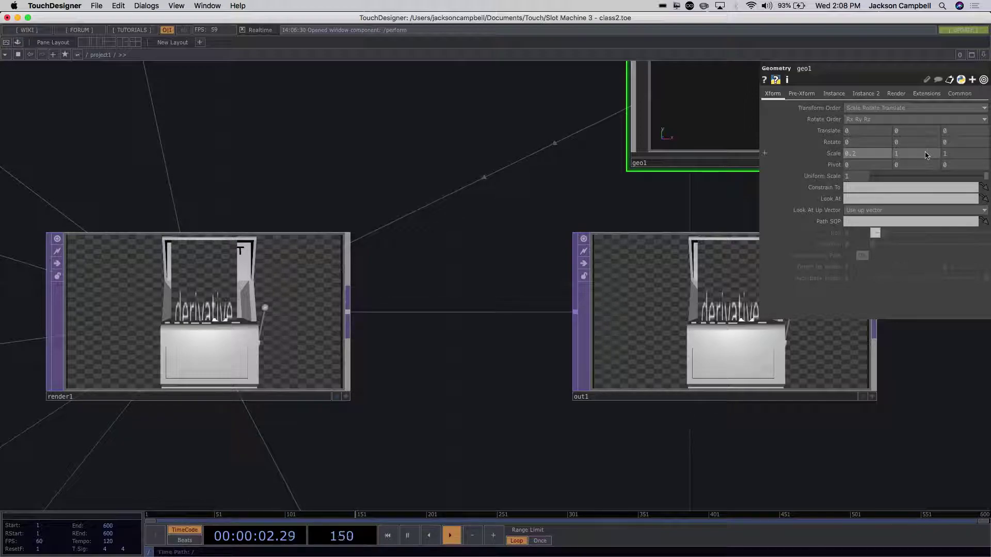
middle_click_drag(919, 156, 686, 140)
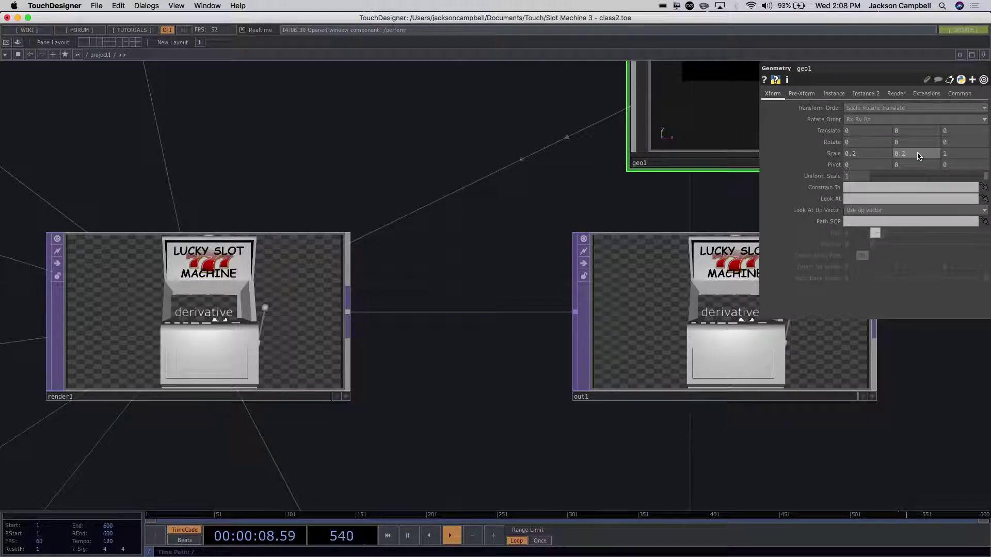
left_click(951, 158)
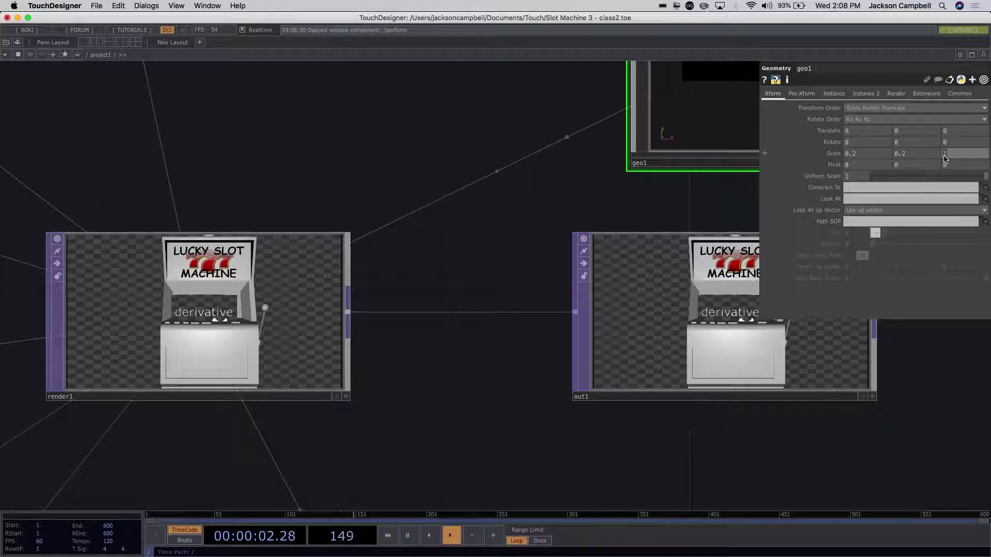
type("0")
key("Return")
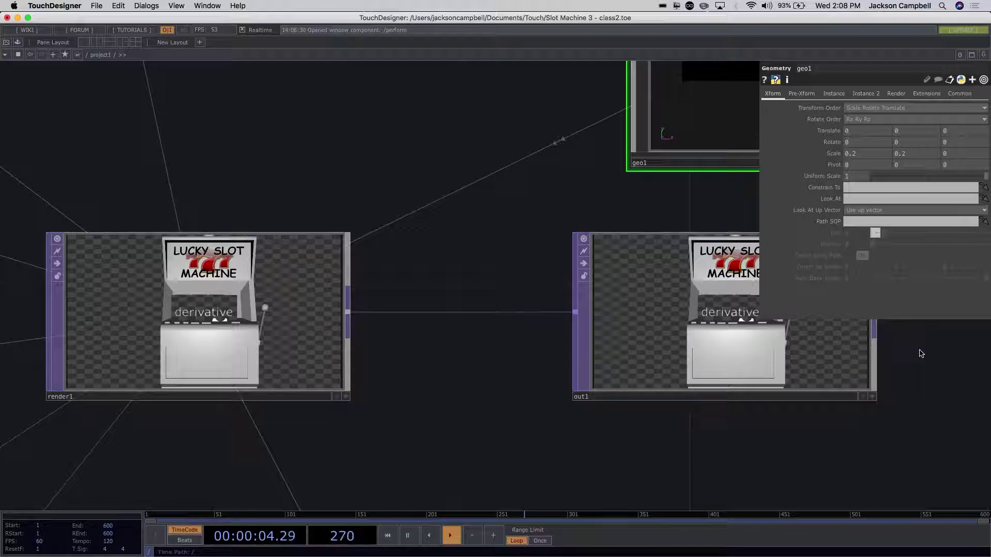
left_click(948, 158)
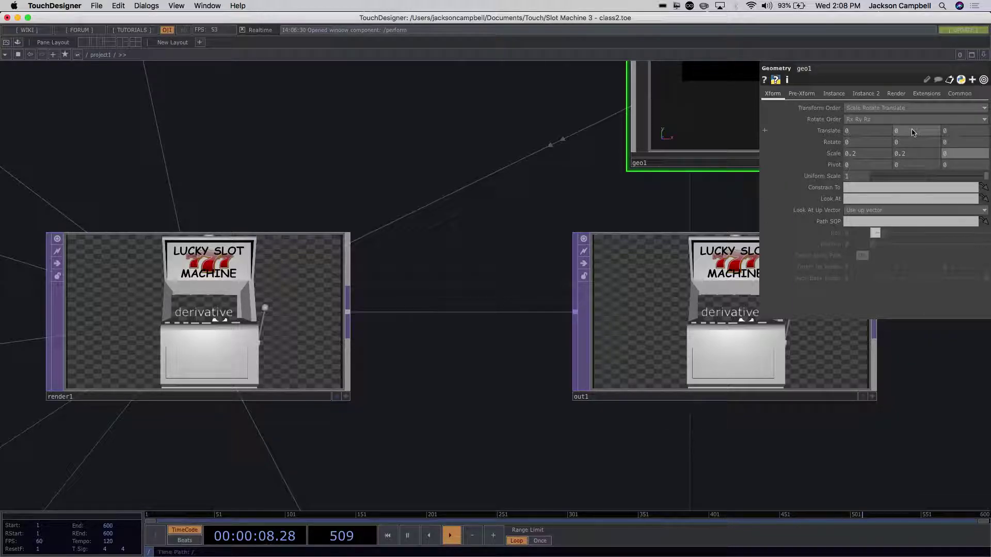
- Translate geo1 to X 0.03 and Y 0.31, and widen it to an X scale of 0.24
middle_click_drag(912, 132, 917, 123)
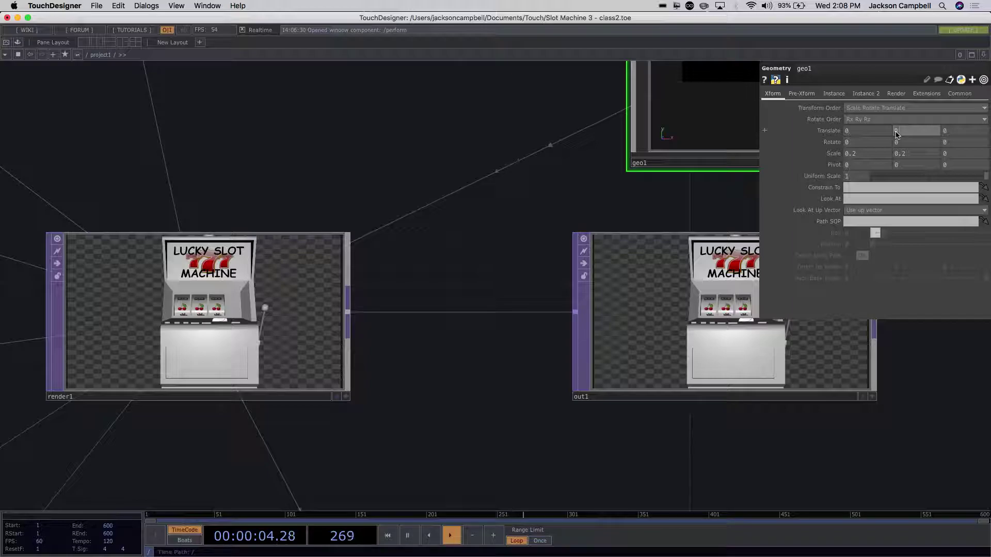
middle_click_drag(896, 134, 987, 150)
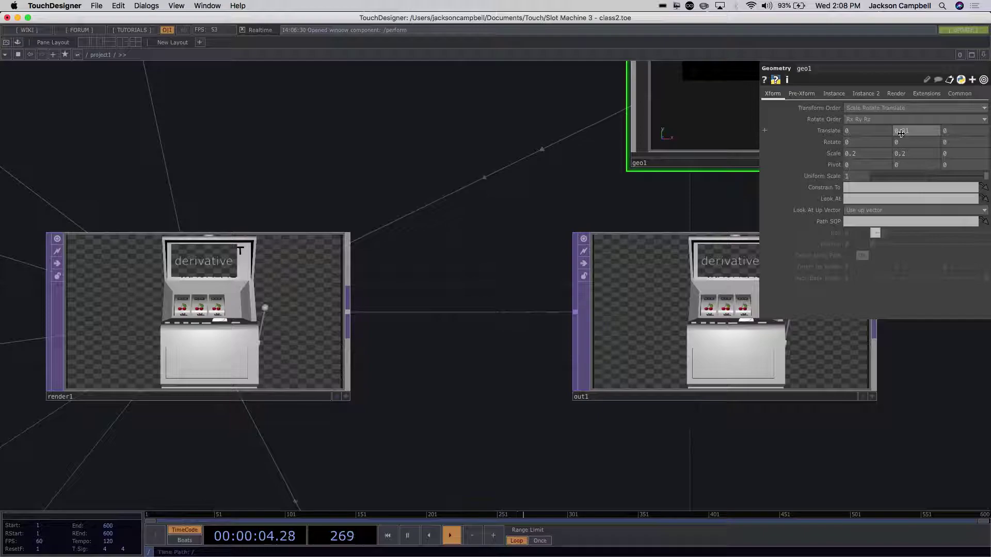
left_click(870, 133)
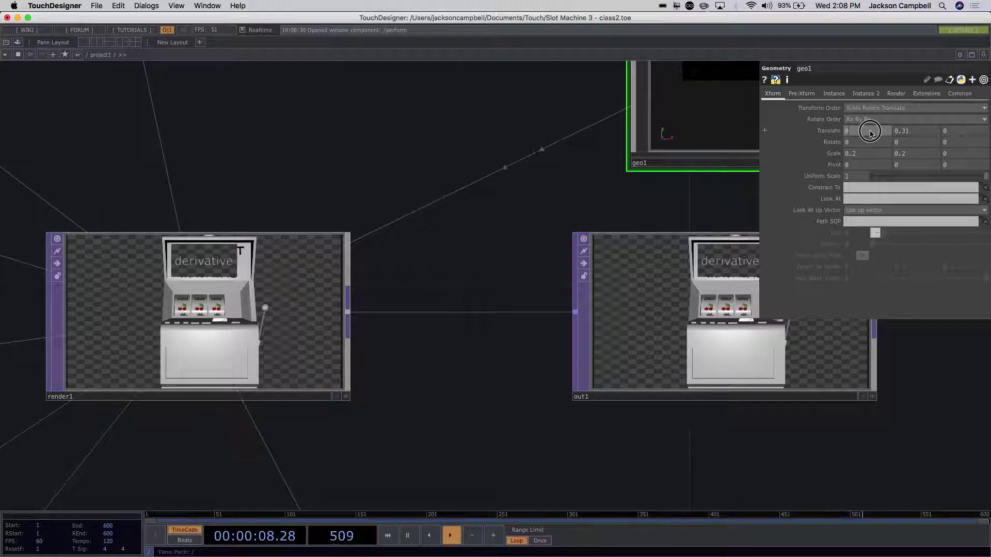
middle_click_drag(869, 133, 929, 150)
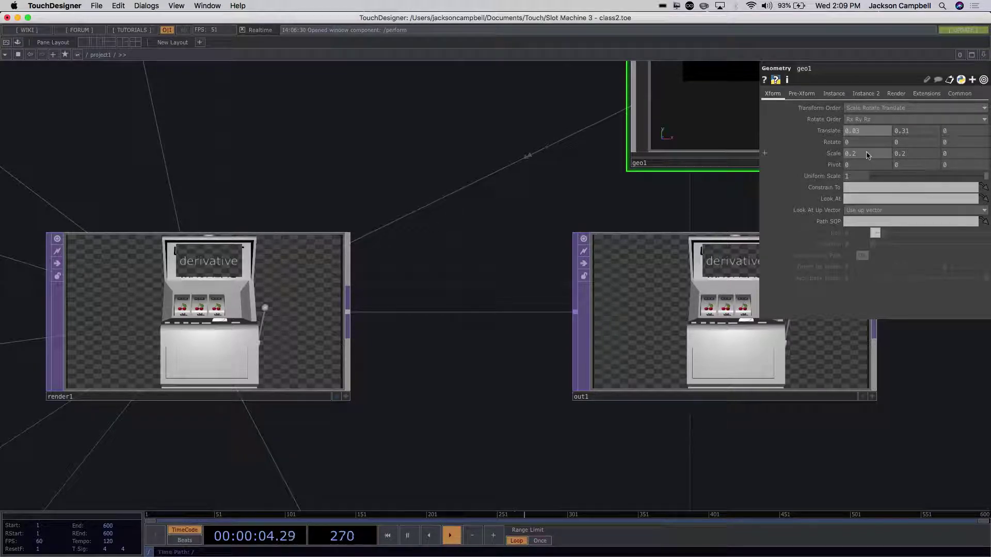
left_click(867, 154)
middle_click_drag(867, 154, 969, 180)
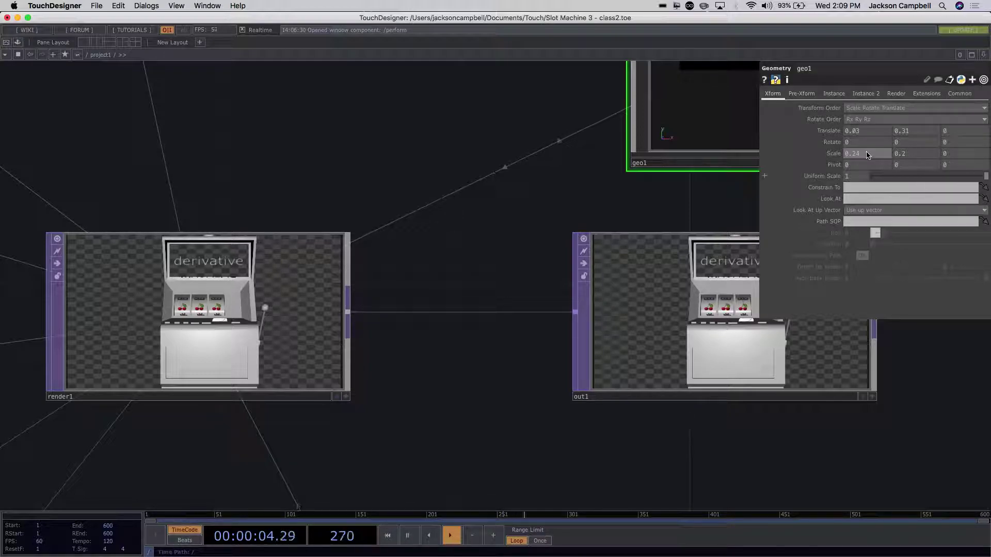
- Lower the Lucky Slot Machine sign geo2 to a Y translation of 0.044
scroll(617, 435, "down", 10)
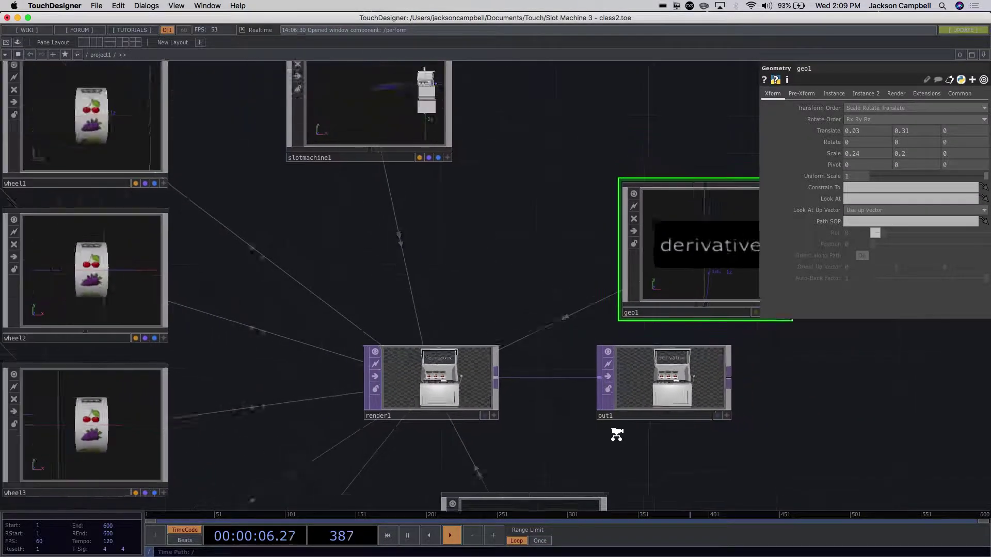
scroll(708, 331, "down", 3)
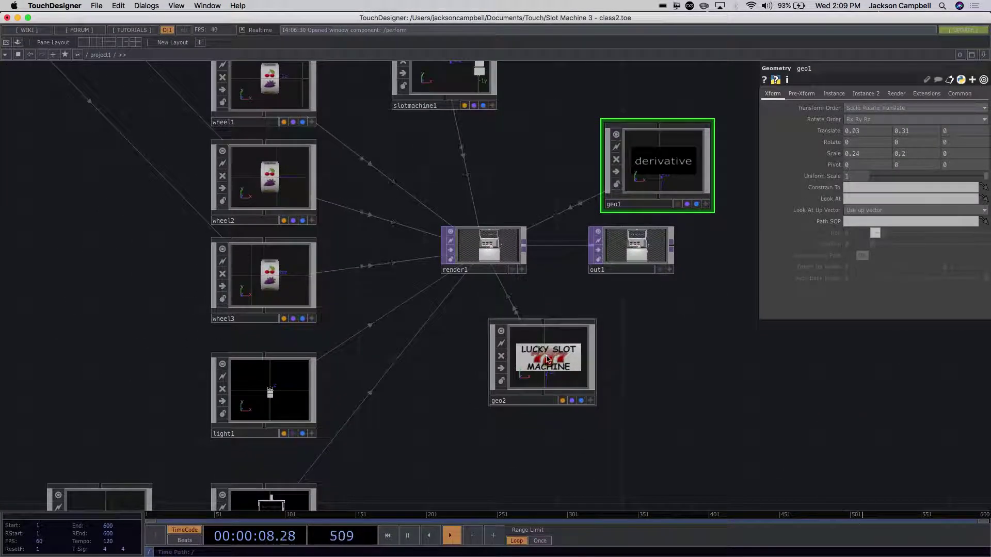
left_click(541, 361)
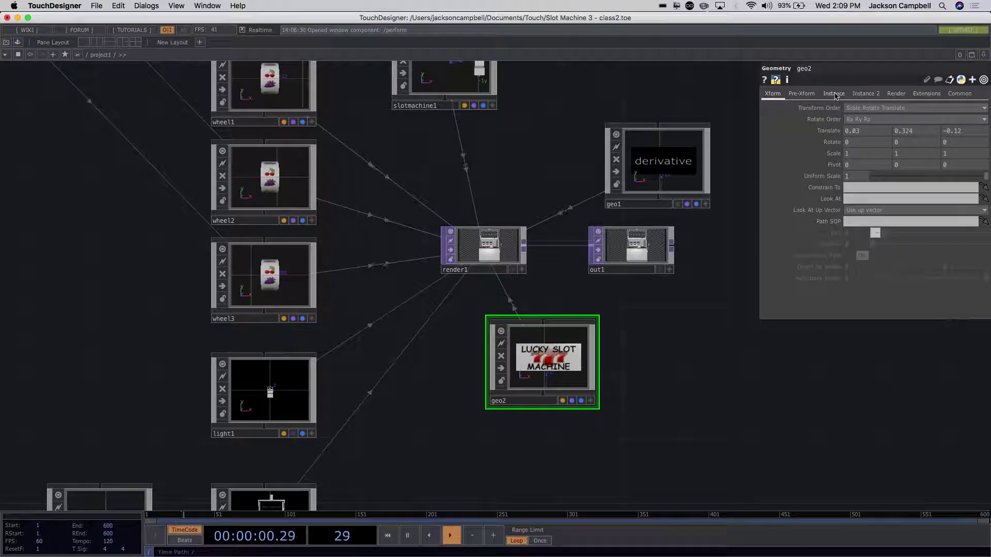
middle_click_drag(913, 135, 78, 255)
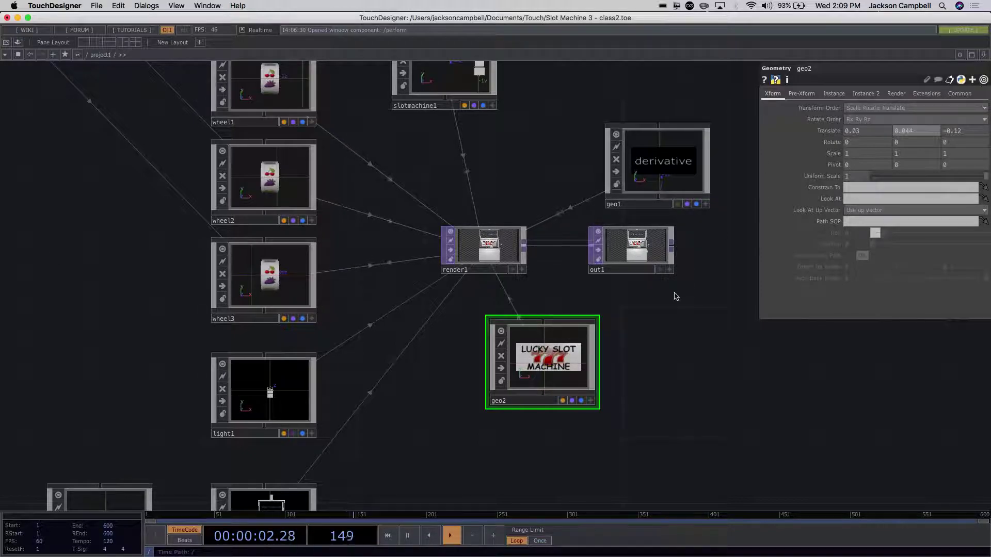
- Move the Lucky Slot Machine sign geo2 onto the machine's lower front at Y translation -0.296 and Z translation 0.086
scroll(548, 267, "up", 8)
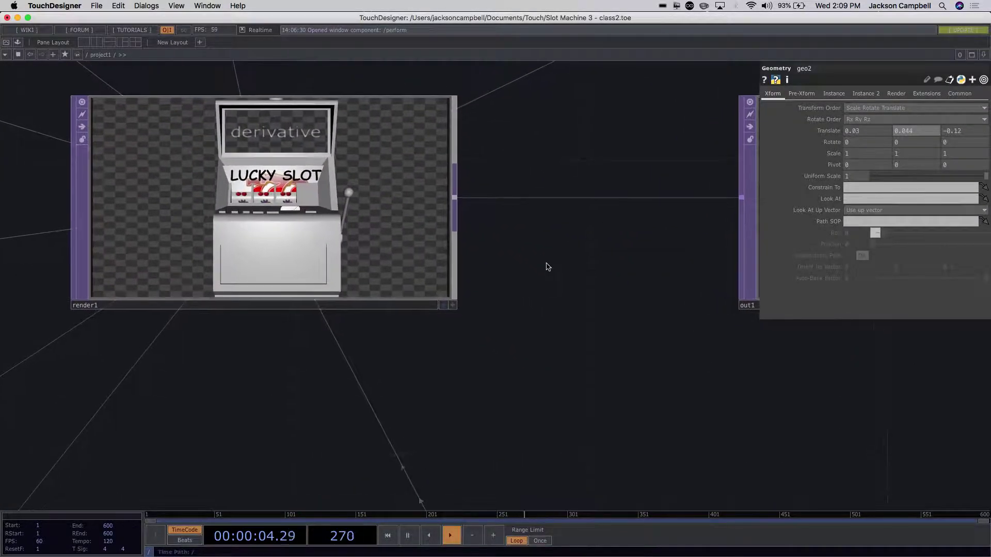
middle_click_drag(901, 131, 933, 129)
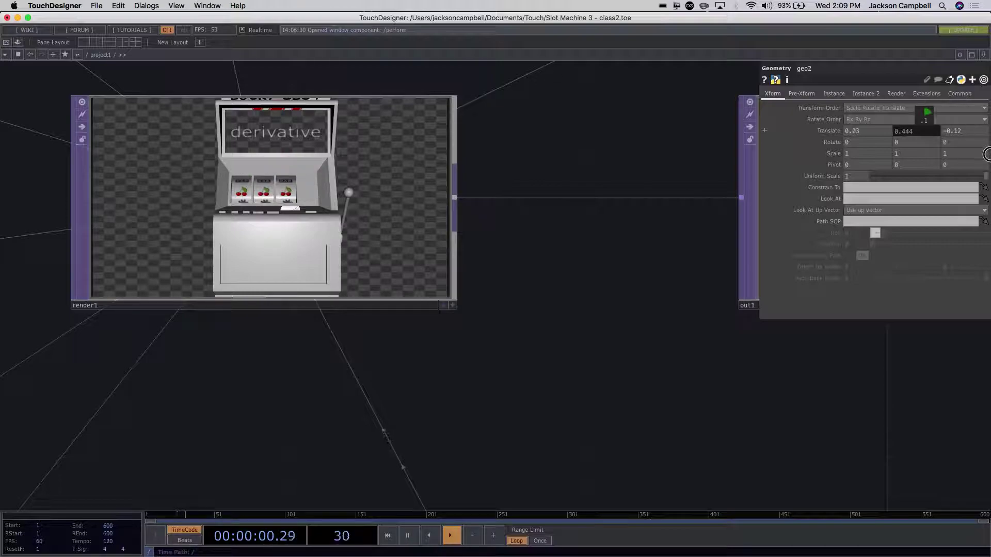
middle_click_drag(965, 132, 987, 289)
middle_click_drag(962, 131, 926, 144)
middle_click_drag(858, 149, 66, 159)
middle_click_drag(957, 133, 987, 188)
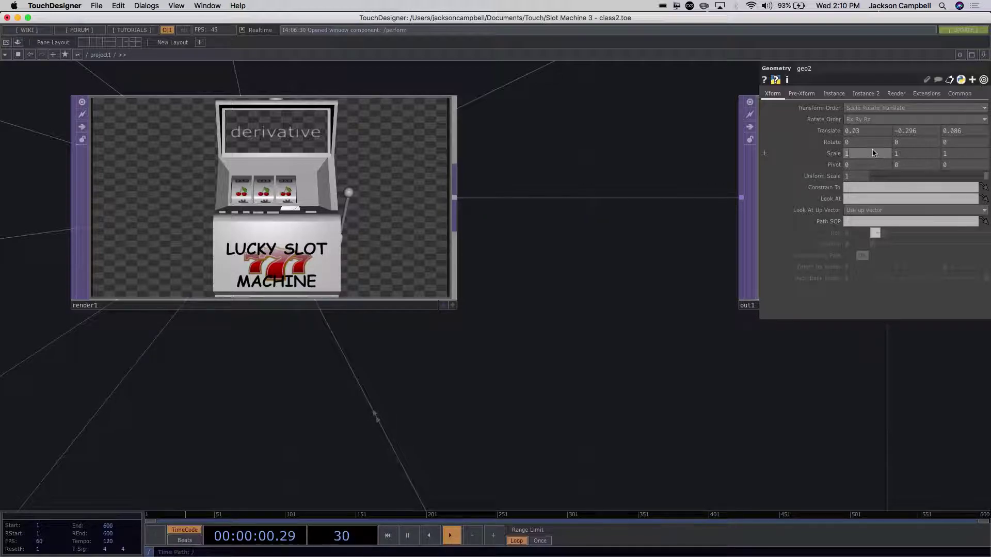
- Shrink the geo2 sign to an X scale of 0.9 and a Y scale of 0.8
middle_click_drag(872, 155, 686, 176)
left_click(921, 153)
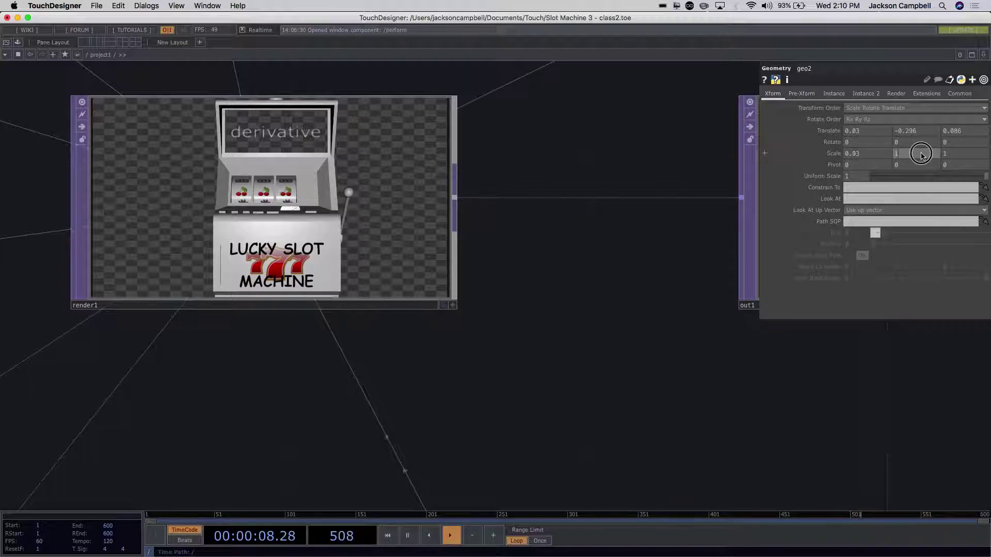
middle_click_drag(922, 155, 961, 156)
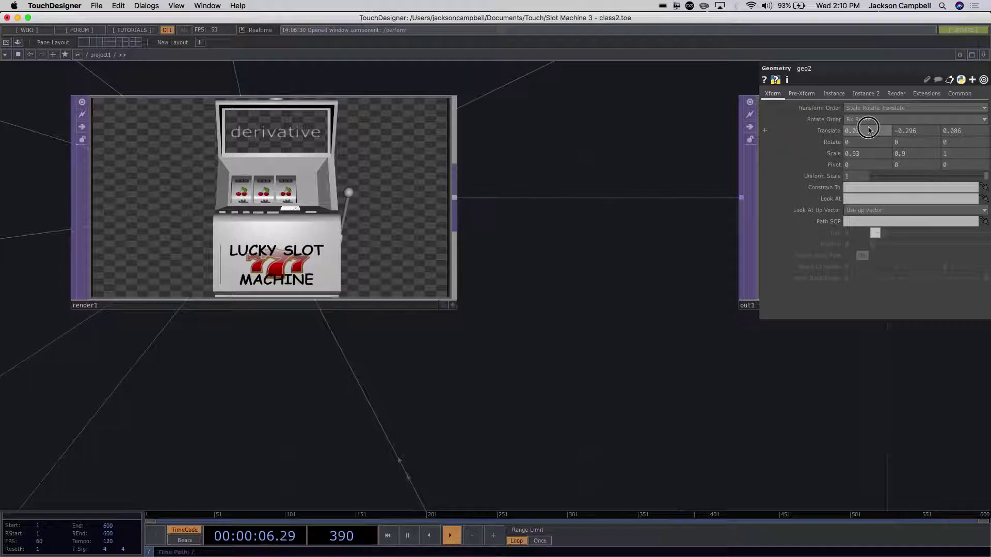
middle_click_drag(868, 129, 796, 177)
middle_click_drag(906, 155, 889, 155)
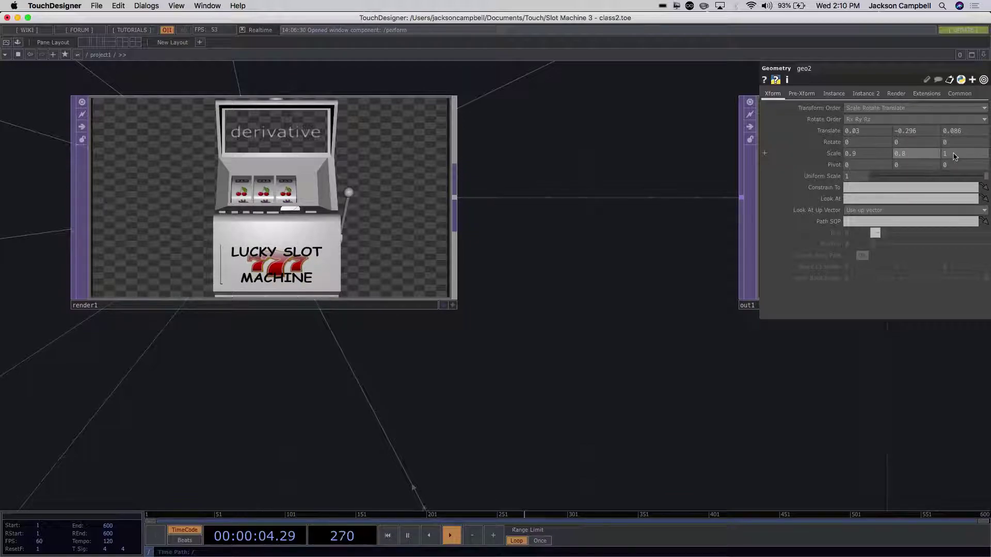
- Adjust the geo2 sign's Z scale, keeping its artwork readable on the machine's front
middle_click_drag(952, 160, 15, 194)
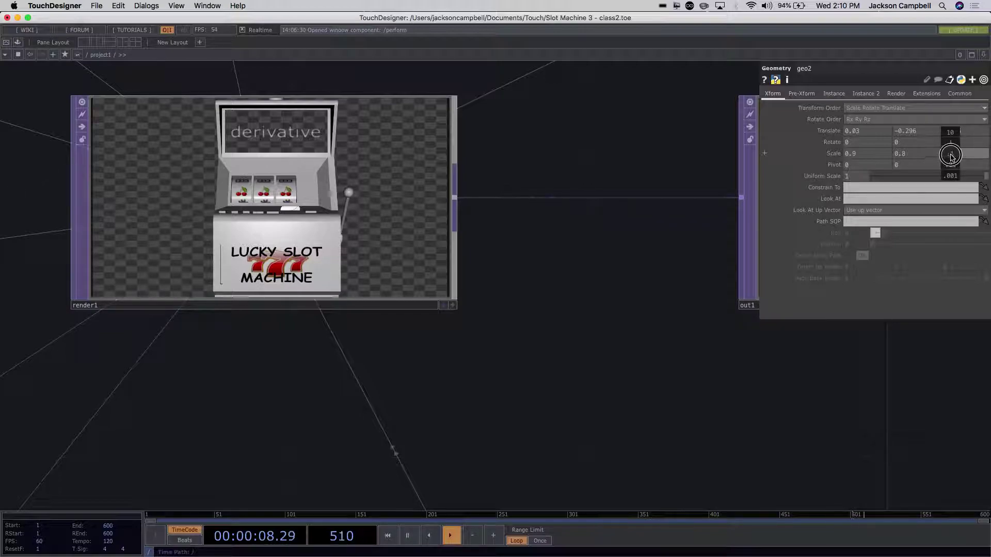
middle_click_drag(934, 147, 548, 242)
middle_click_drag(954, 167, 646, 201)
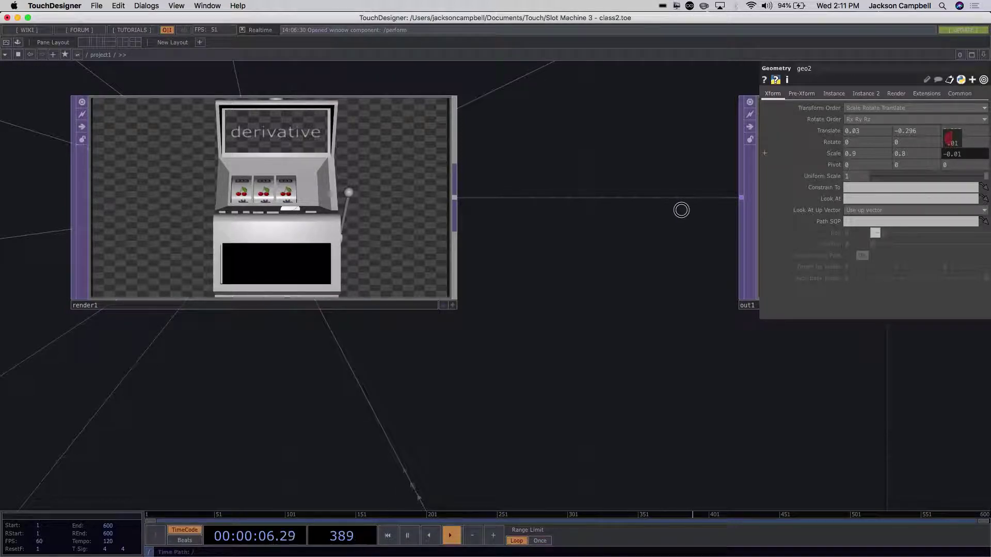
left_click(945, 157)
left_click_drag(946, 157, 908, 157)
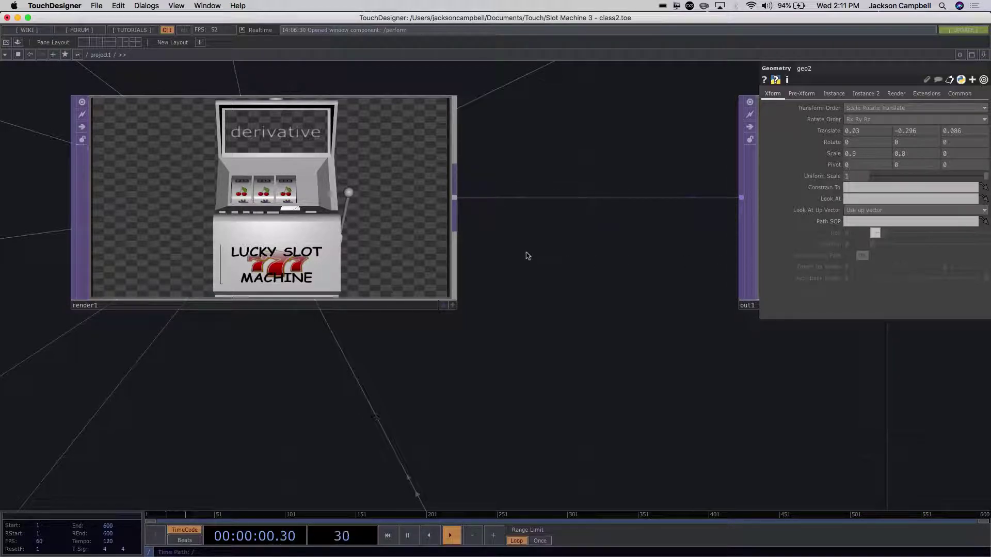
- Preview the slot machine in the perform window, check both signs, and return to the network editor
scroll(521, 167, "down", 3)
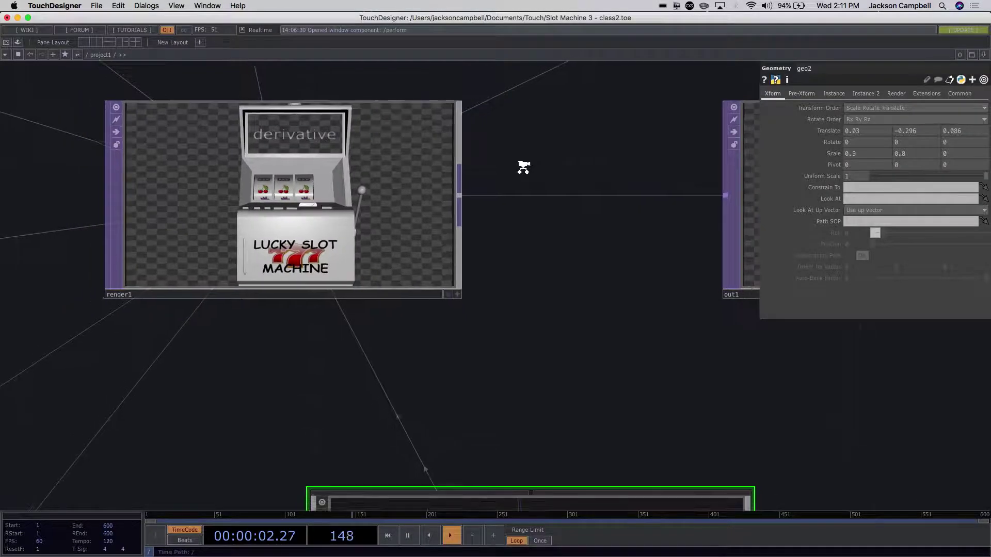
scroll(524, 167, "up", 2)
scroll(523, 168, "up", 1)
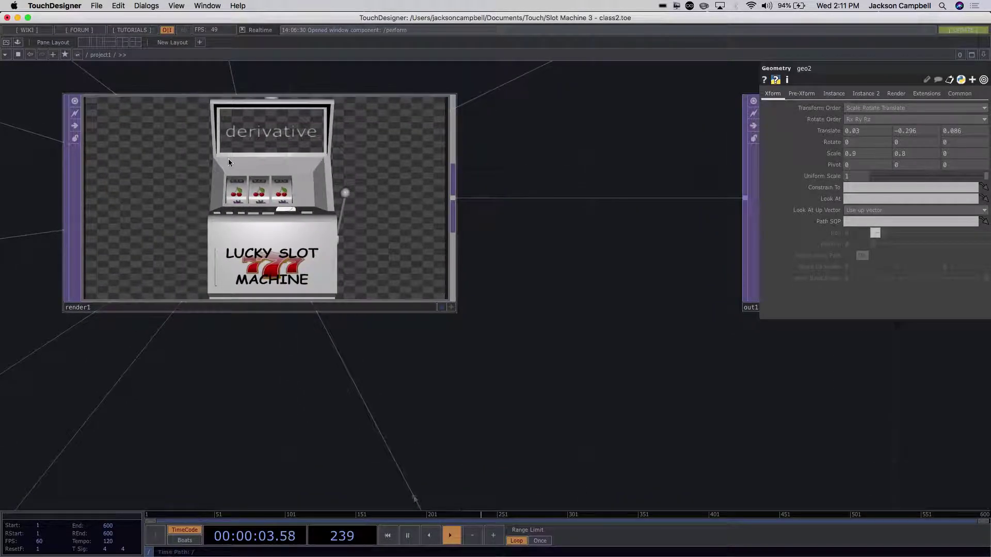
left_click(253, 145)
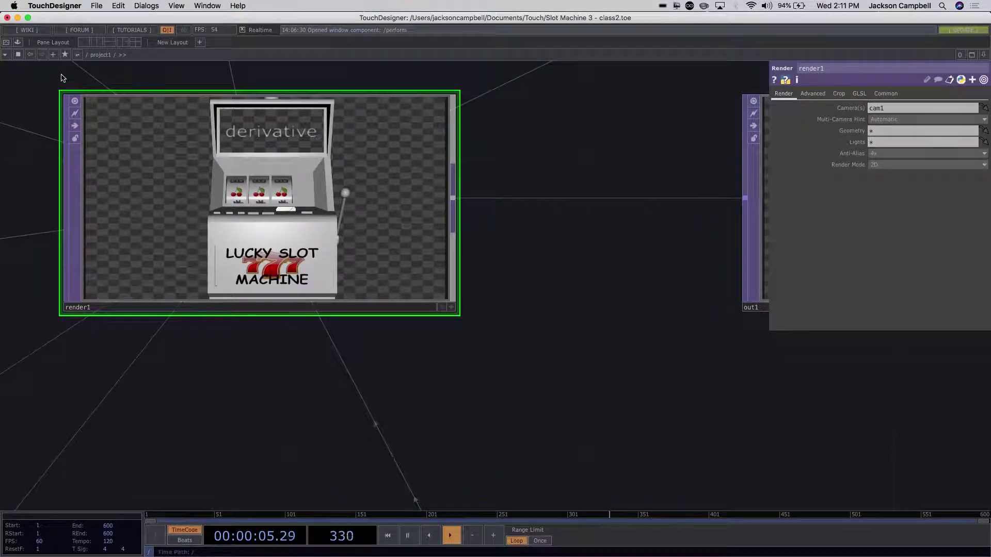
left_click(6, 43)
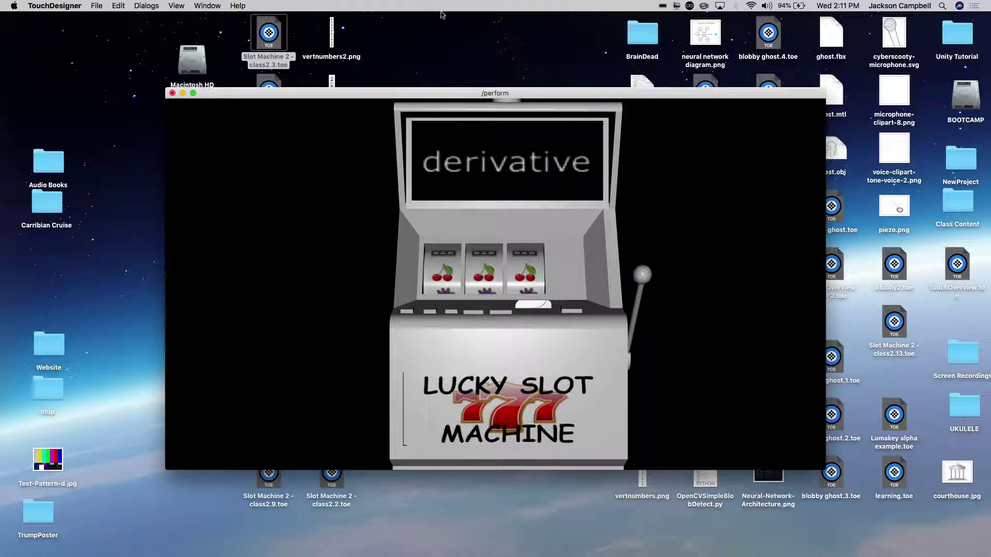
left_click(525, 164)
key("Escape")
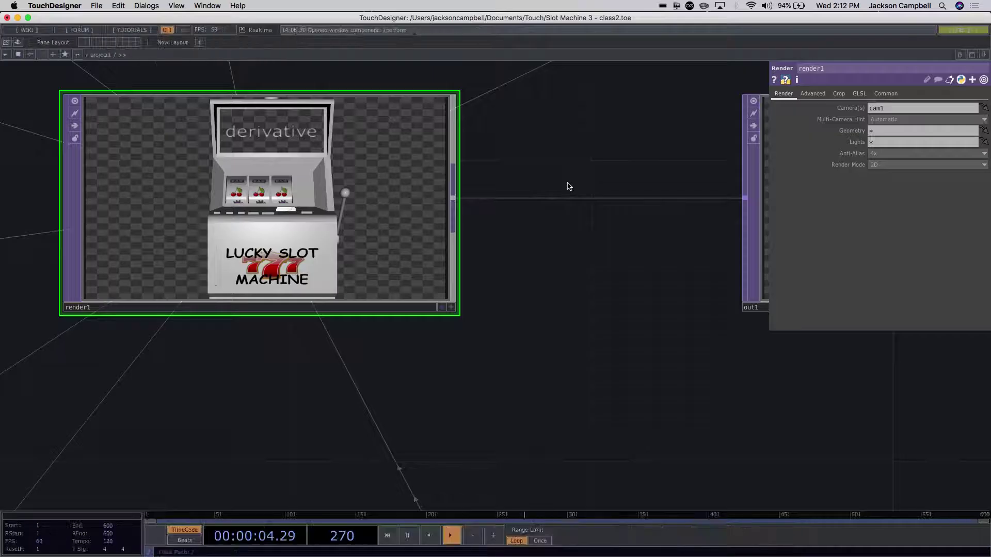
- Go inside the geo1 component that holds the text display
left_click_drag(568, 186, 599, 272)
scroll(598, 272, "down", 5)
scroll(519, 360, "up", 2)
scroll(533, 367, "up", 2)
scroll(539, 351, "up", 2)
scroll(538, 351, "down", 3)
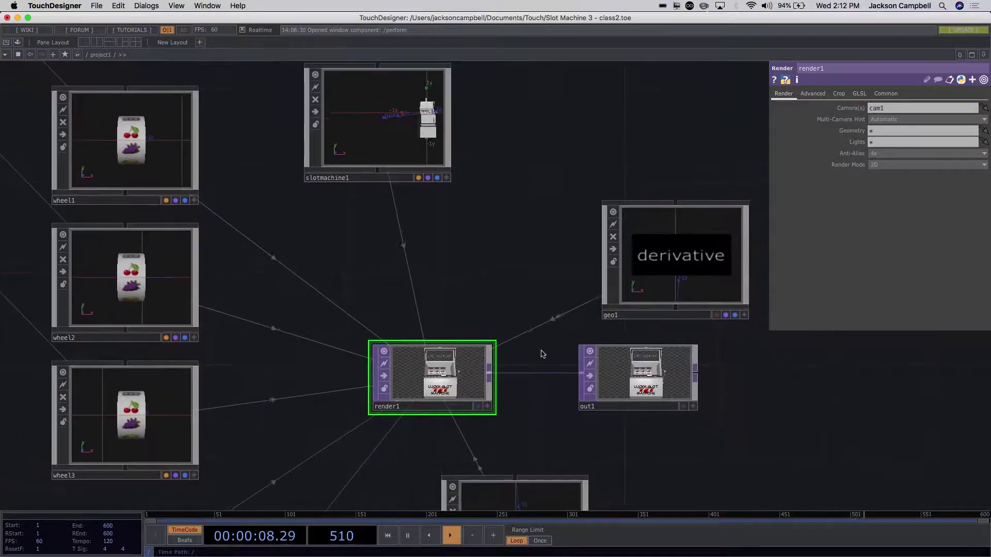
left_click(692, 270)
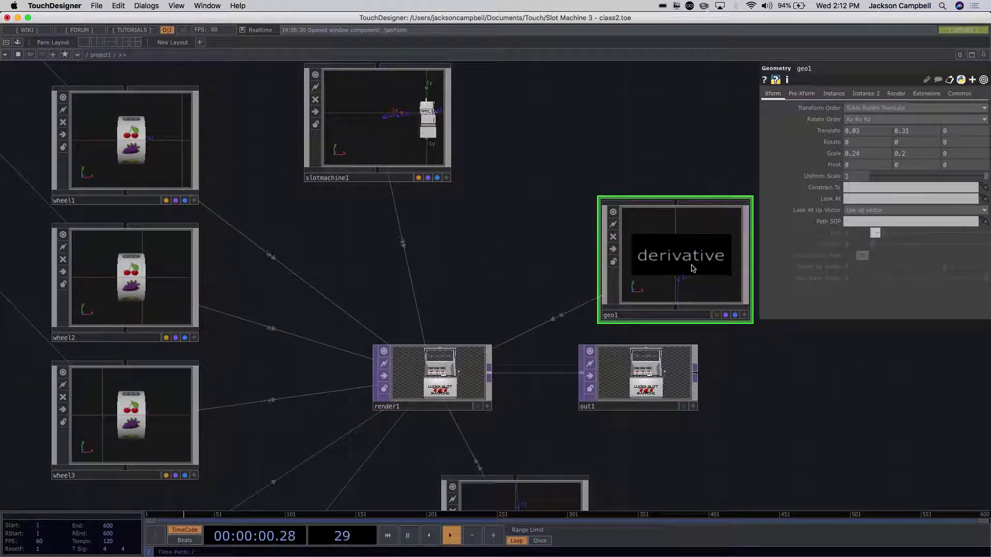
key("i")
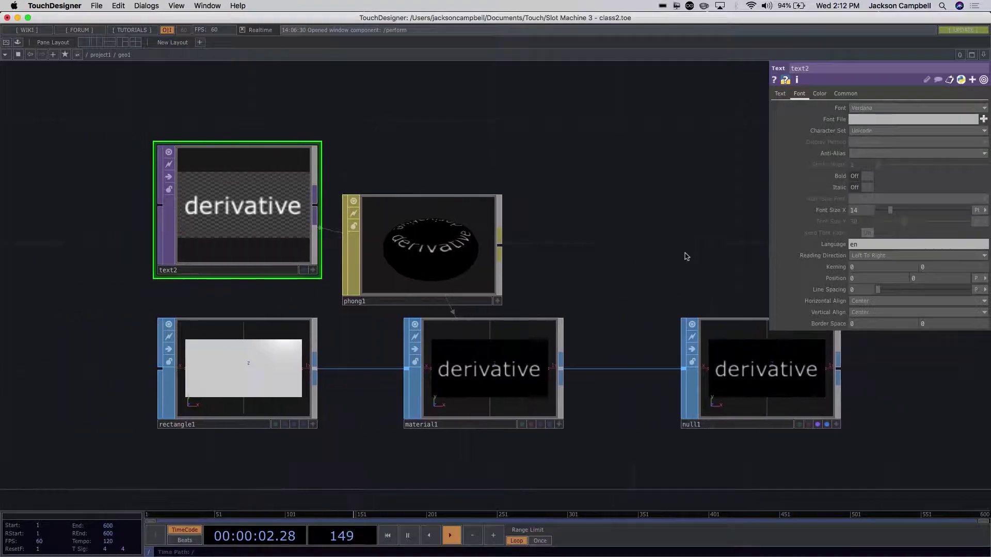
- Set the text2 resolution to 200 by 100
left_click(467, 160)
left_click_drag(467, 160, 429, 178)
left_click(846, 94)
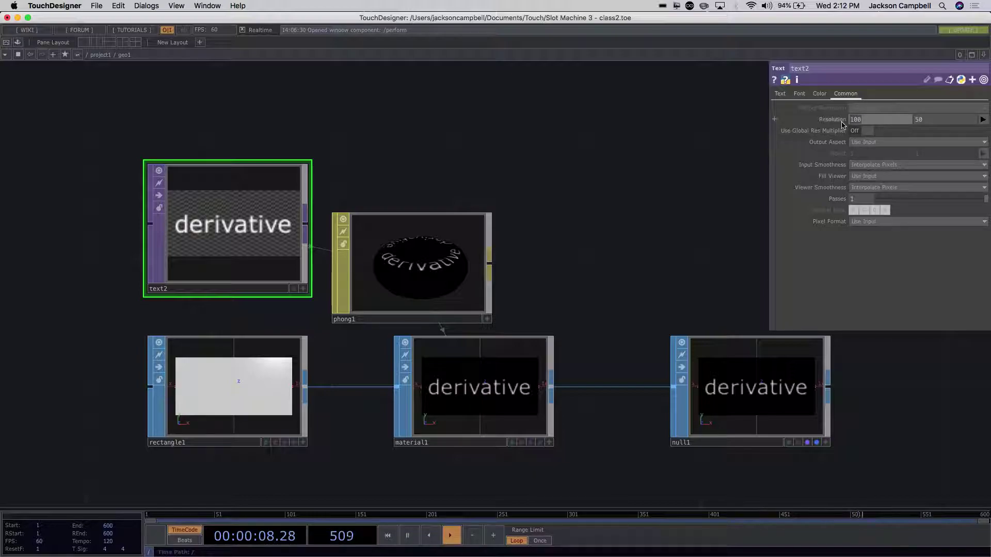
mouse_move(842, 122)
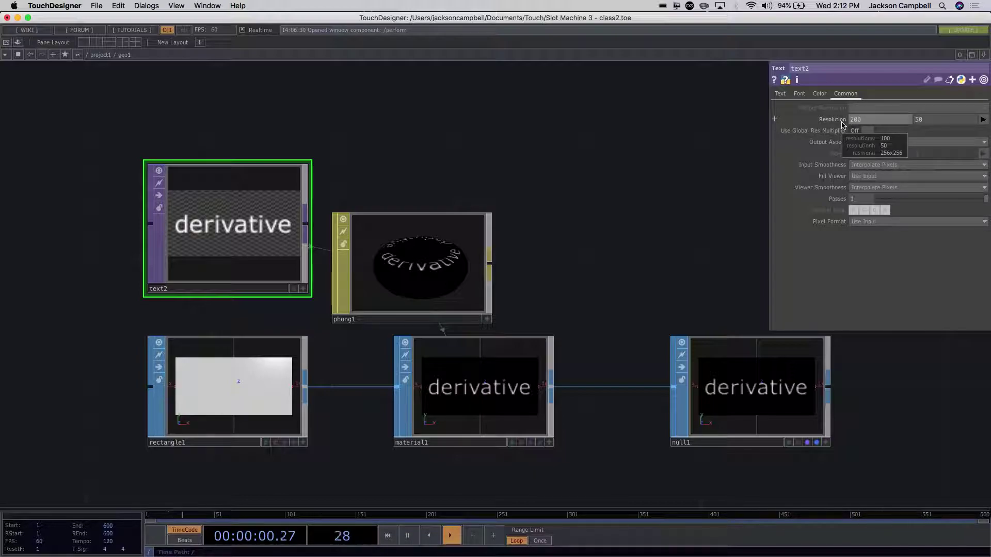
left_click(684, 154)
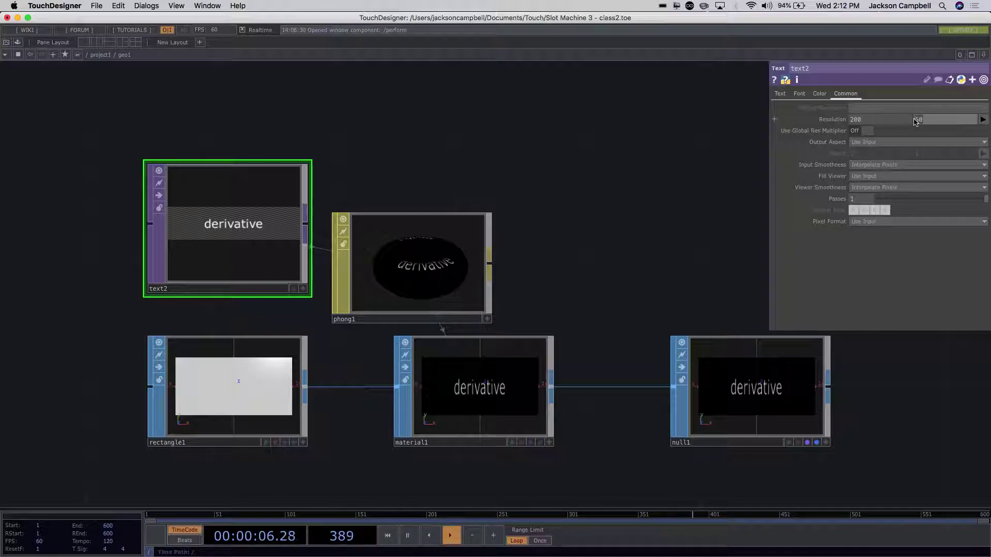
left_click(730, 199)
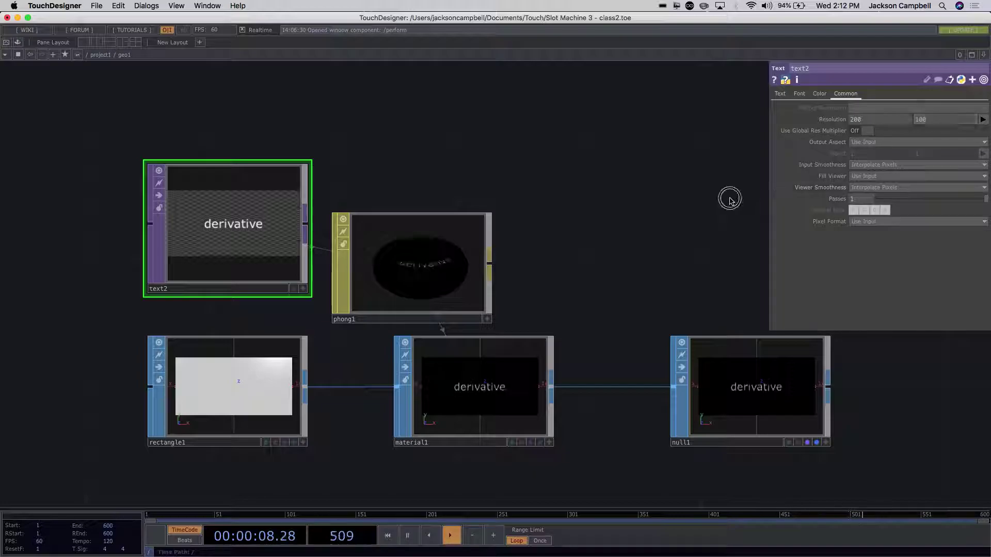
- Return to project1 and inspect how large the text appears on the rendered machine
scroll(629, 245, "down", 5)
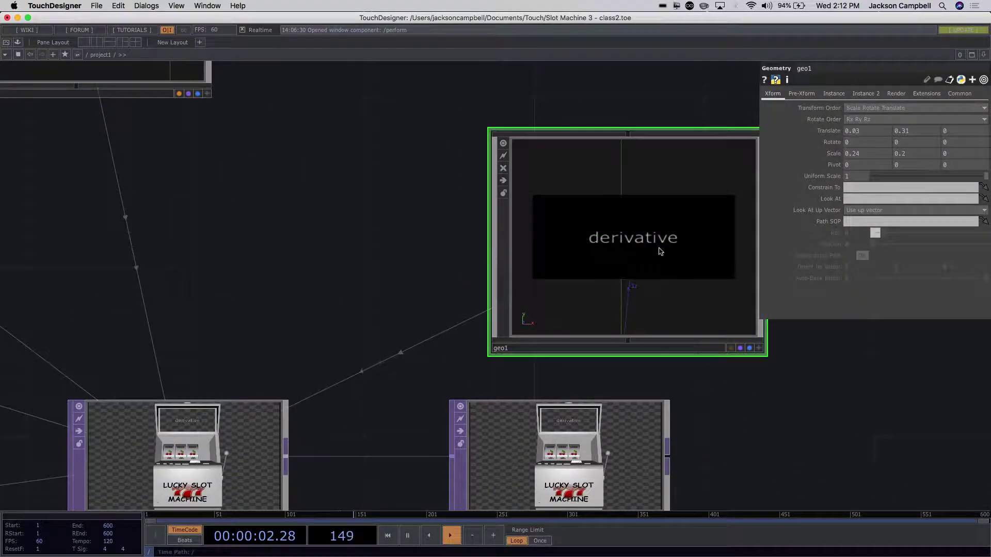
left_click_drag(741, 389, 678, 320)
scroll(668, 381, "up", 6)
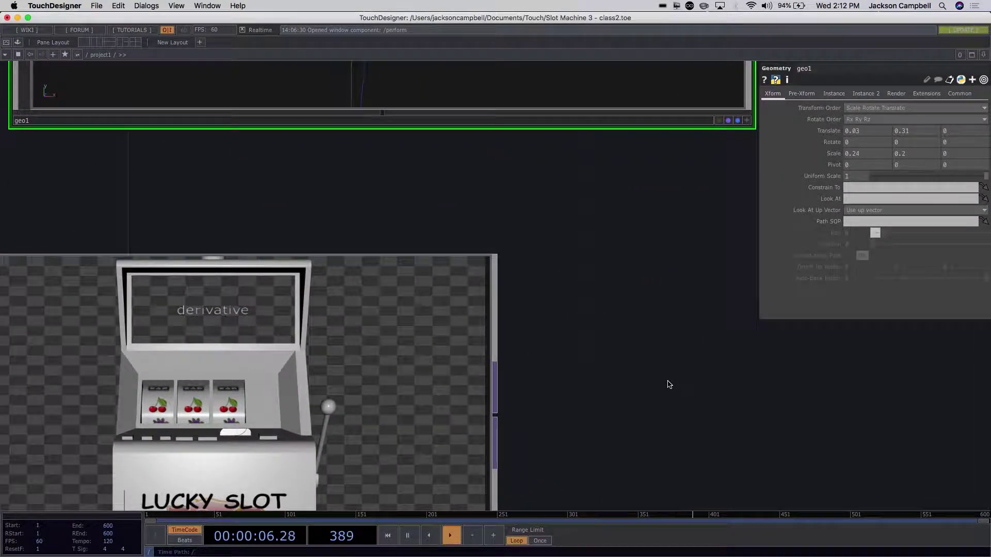
scroll(668, 381, "down", 4)
scroll(668, 381, "down", 2)
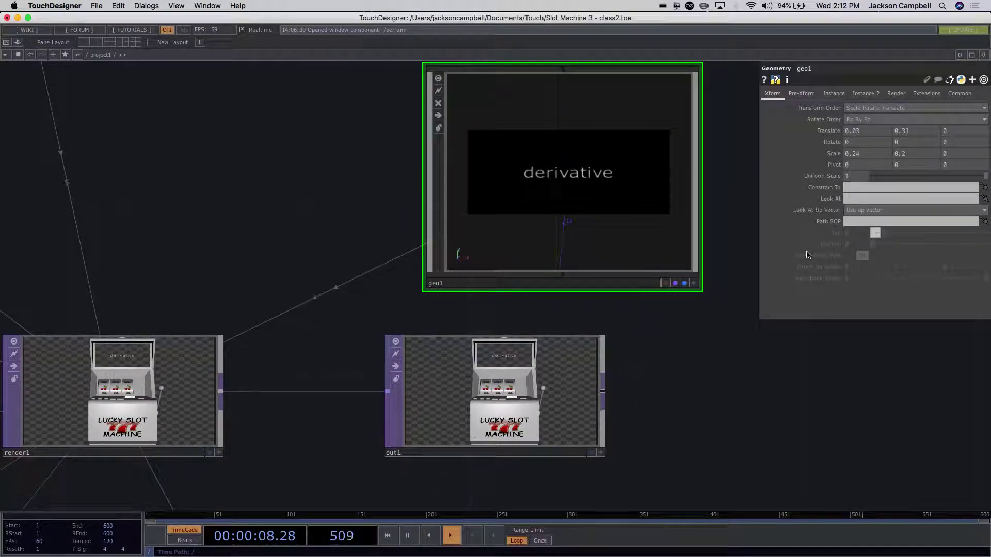
- Go back into geo1 and raise text2's font size to 20.3
scroll(609, 188, "up", 3)
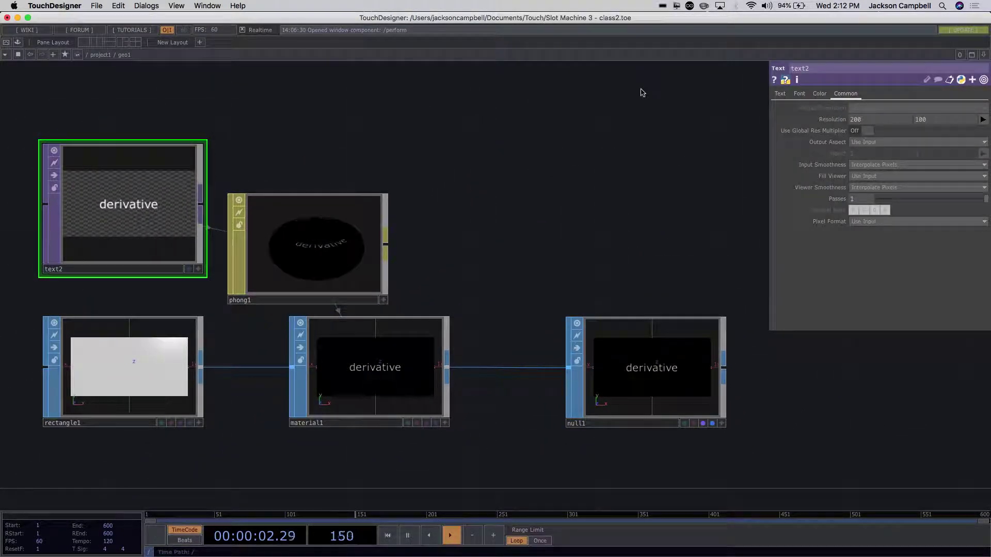
left_click(802, 97)
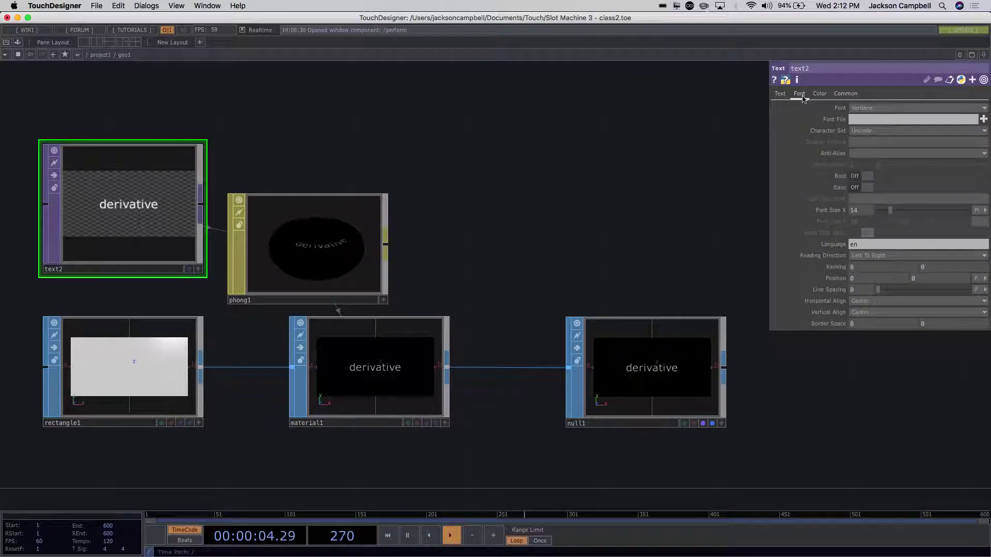
left_click(783, 97)
left_click(798, 95)
left_click(889, 214)
left_click_drag(889, 214, 897, 213)
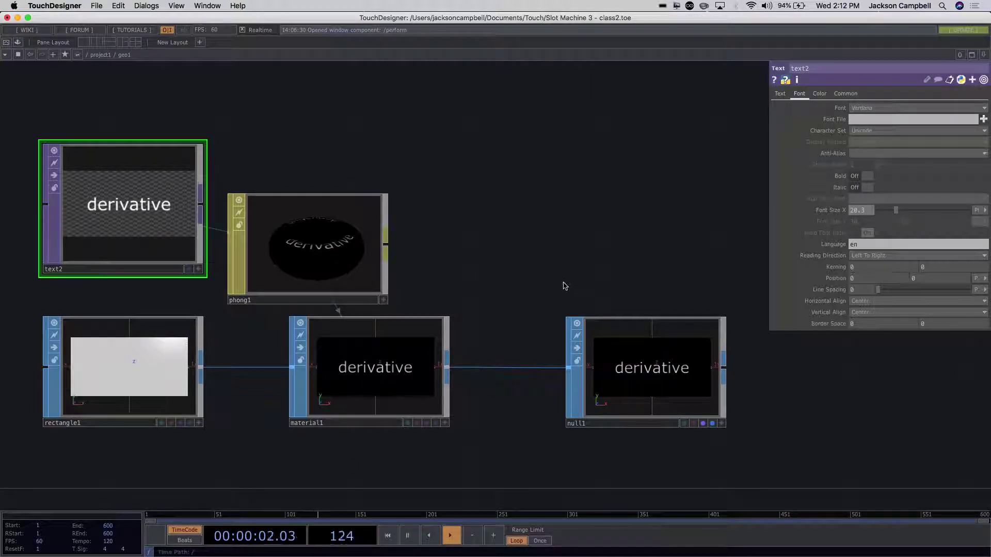
- Return to project1 and examine the enlarged text and the sign on the machine in out1 and render1
key("u")
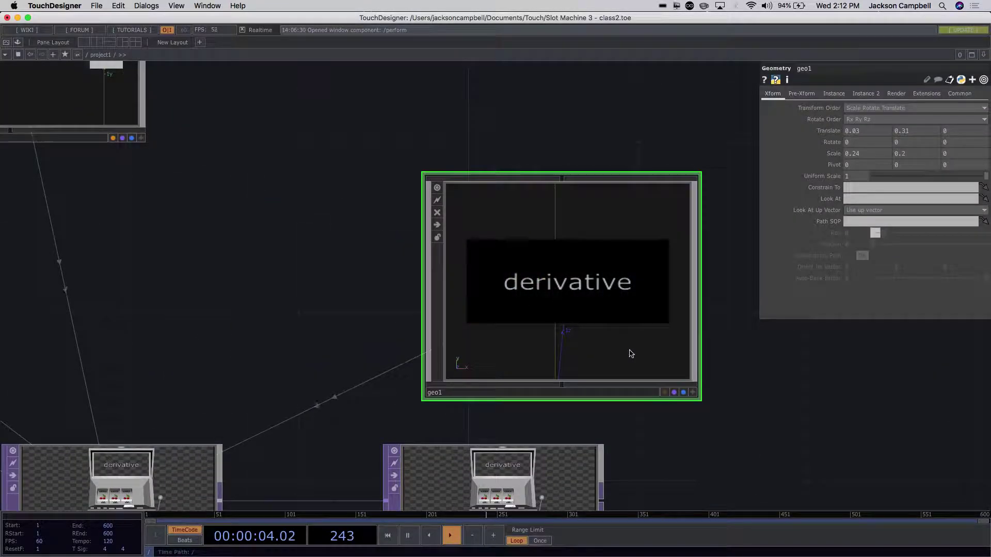
scroll(738, 390, "down", 4)
left_click_drag(696, 490, 696, 376)
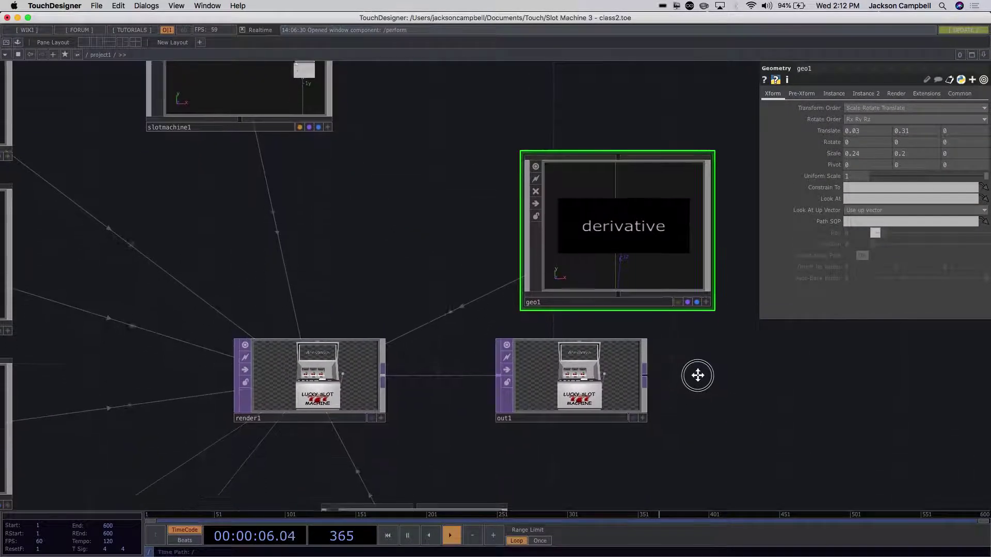
scroll(699, 376, "up", 1)
scroll(698, 376, "up", 5)
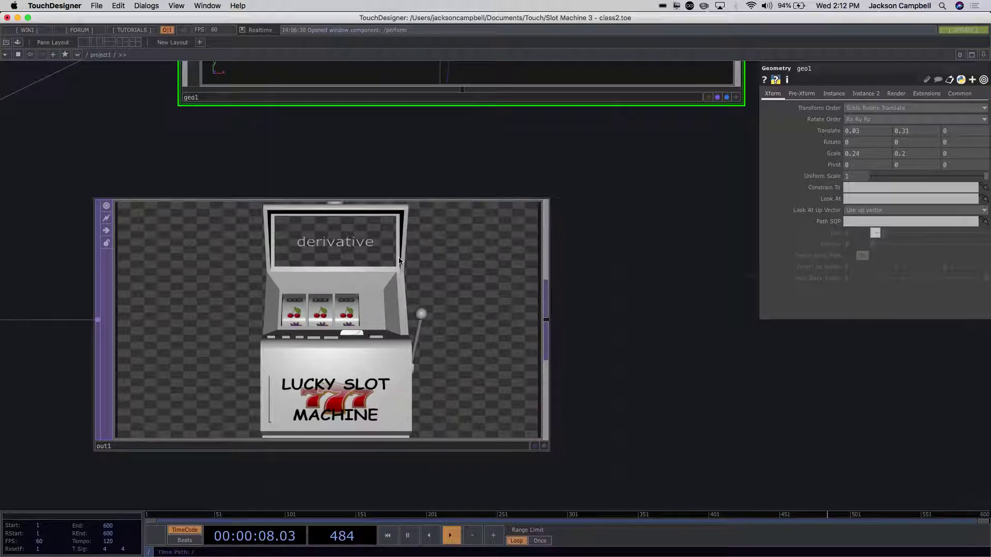
scroll(398, 257, "up", 1)
scroll(398, 258, "up", 3)
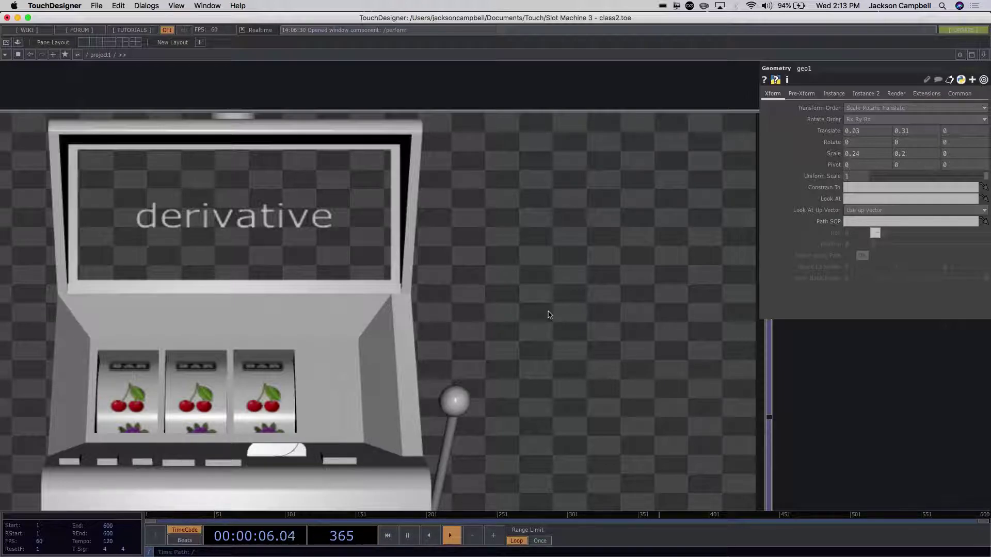
scroll(548, 309, "down", 5)
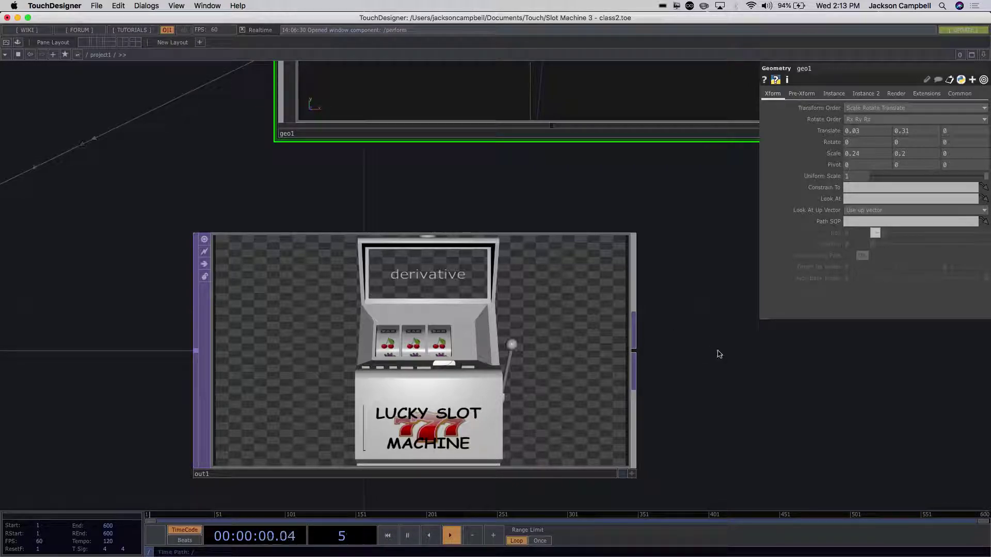
scroll(719, 350, "down", 6)
scroll(720, 351, "down", 3)
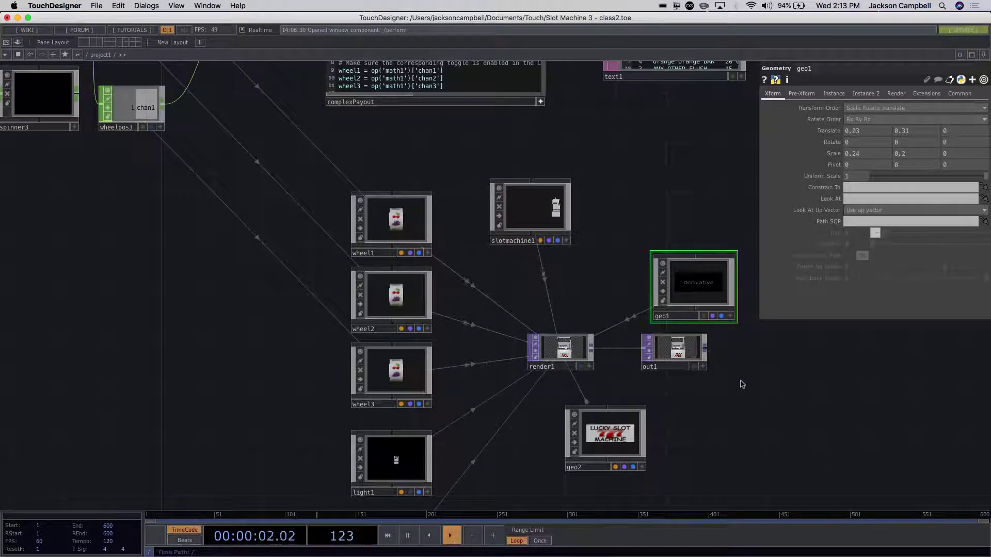
scroll(699, 294, "up", 3)
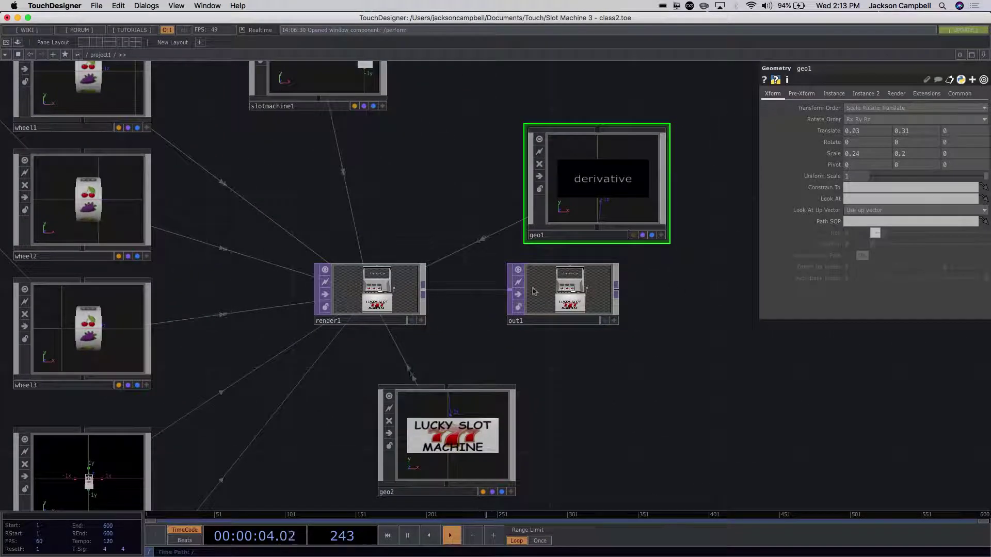
scroll(404, 291, "up", 5)
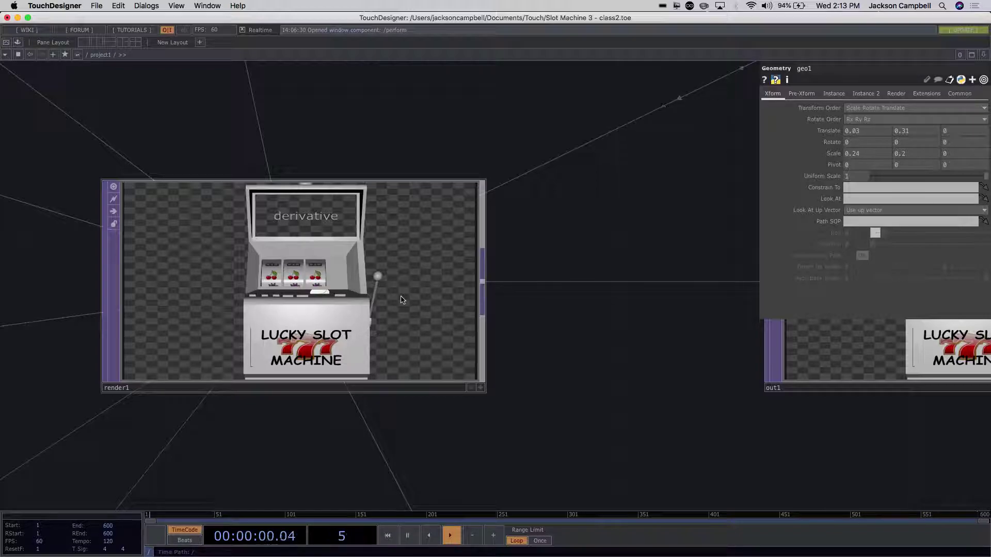
- Rename the geo1 component in project1 to text
scroll(630, 380, "down", 6)
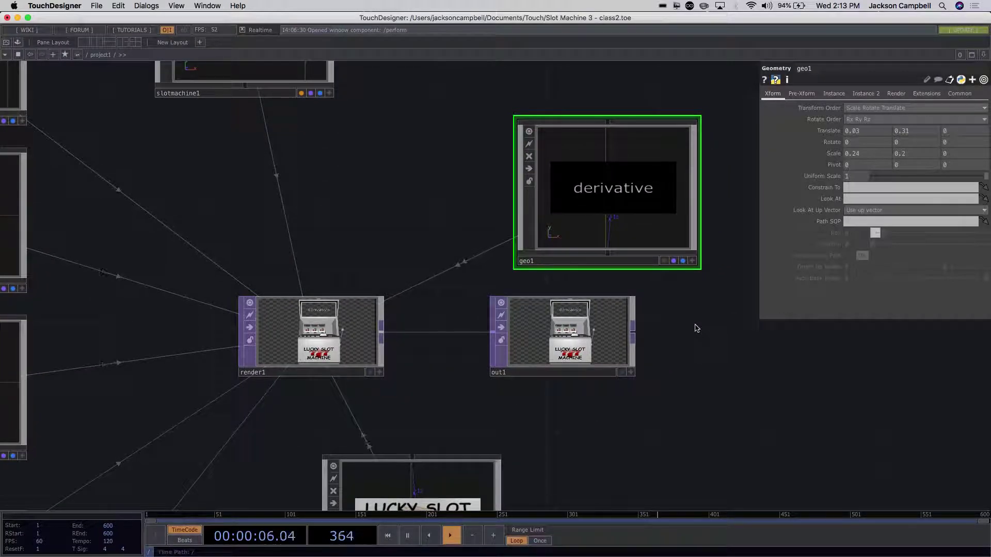
left_click(543, 262)
type("te")
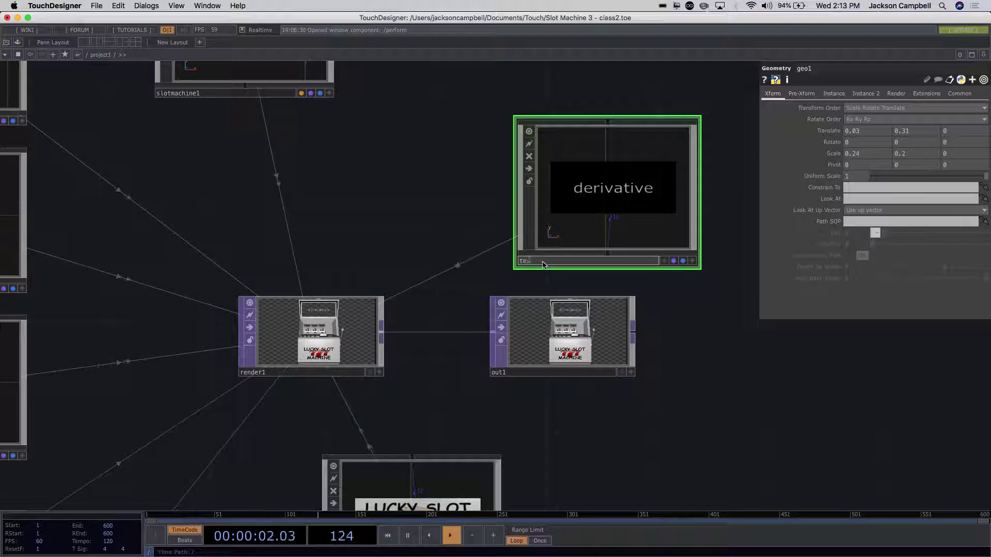
type("xt")
key("Return")
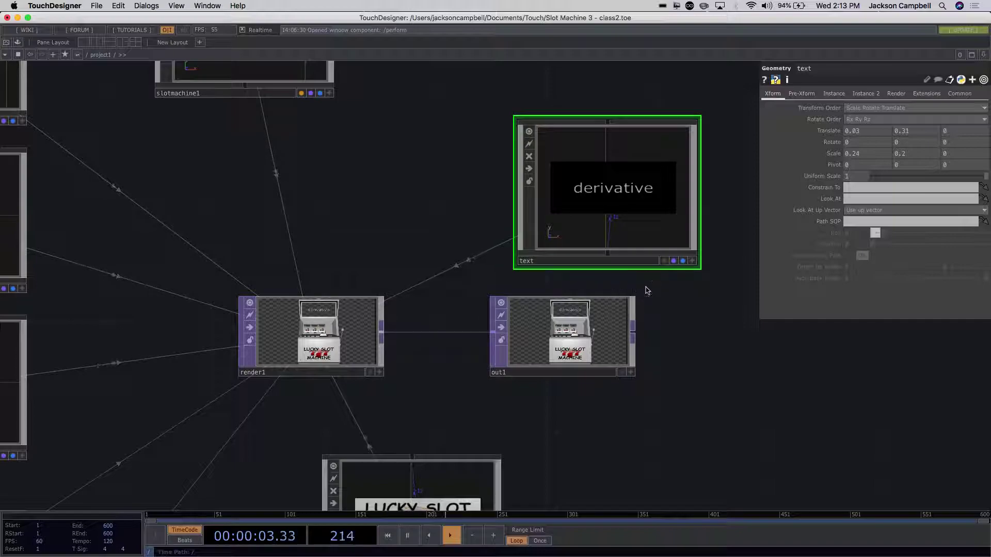
left_click(801, 94)
left_click(834, 95)
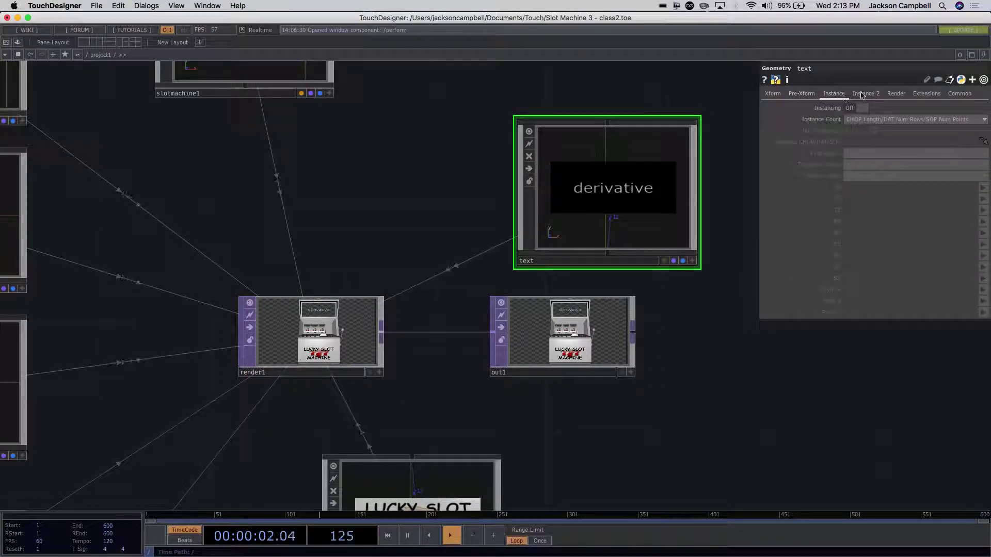
left_click(865, 94)
left_click(772, 93)
- Inside the text component, set text2's background alpha to 1 so its black background is opaque
scroll(594, 231, "up", 5)
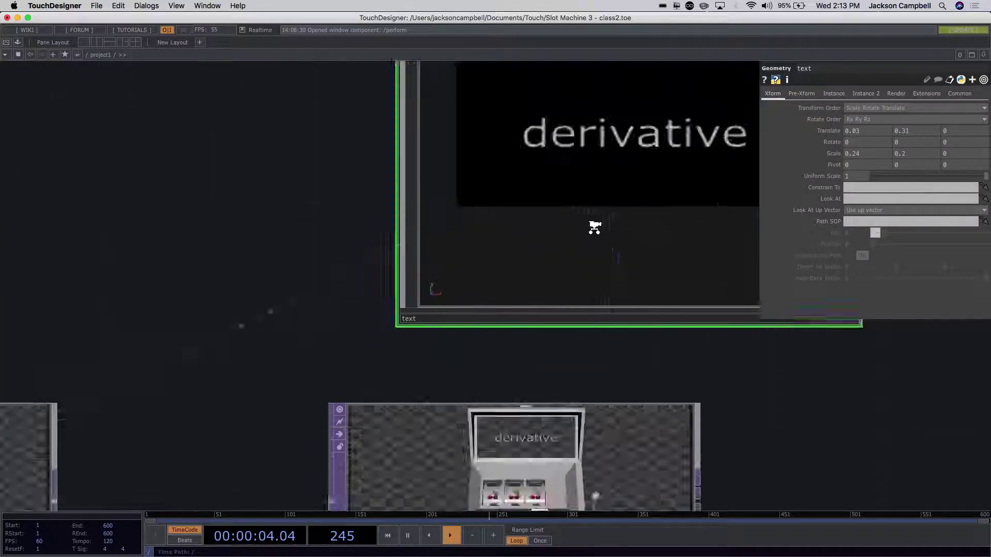
left_click(99, 220)
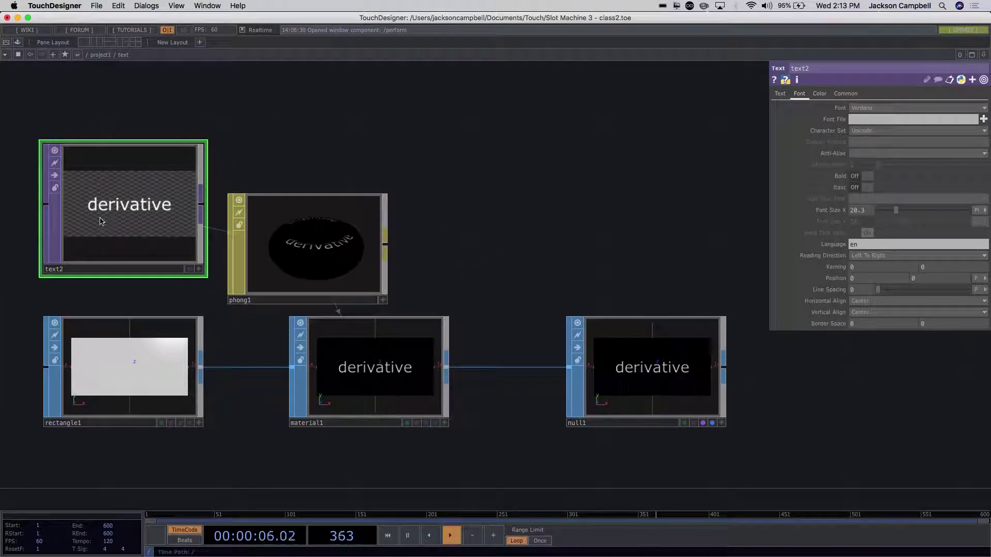
left_click(821, 96)
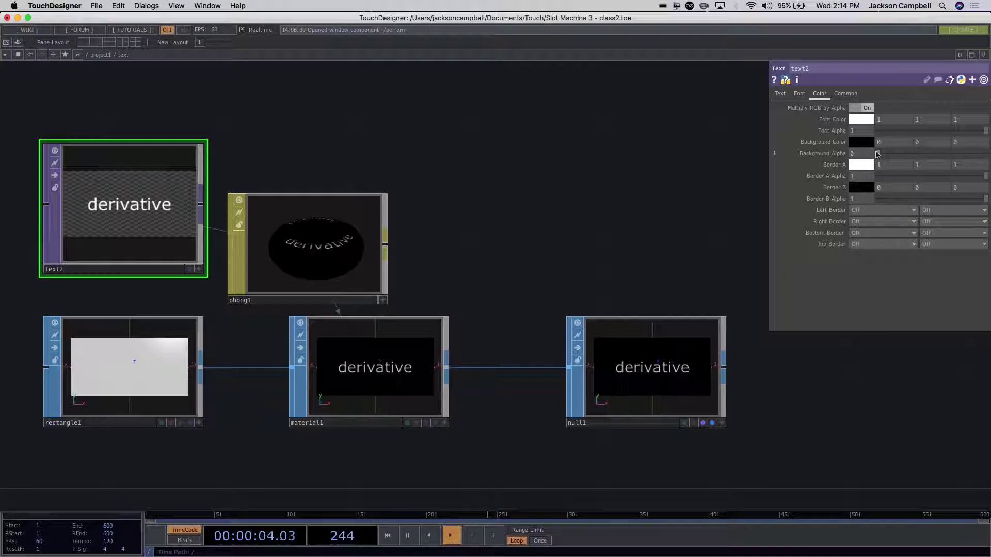
left_click_drag(877, 154, 988, 147)
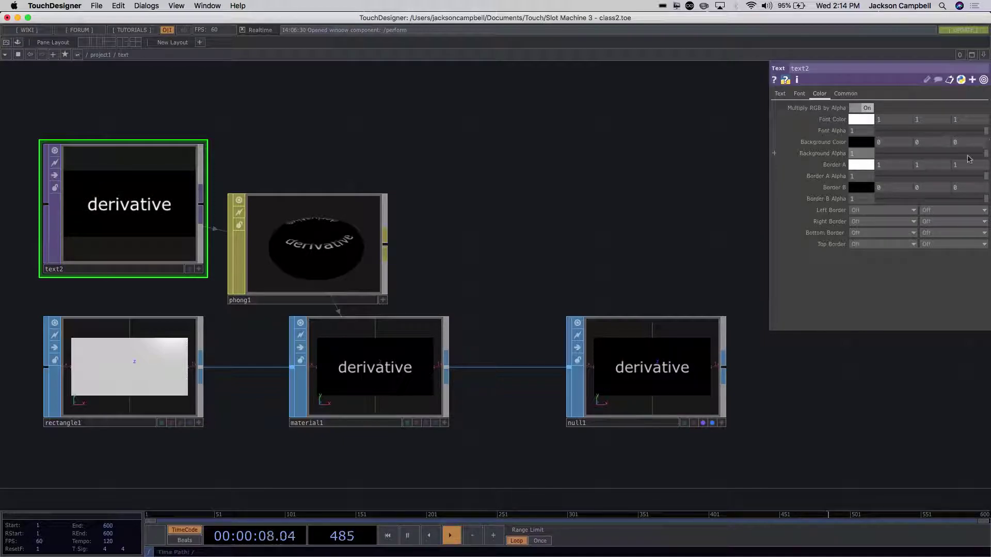
- Return to project1 and examine the text's background on the machine in render1 and out1, going back into the text component at the end
scroll(638, 229, "down", 3)
scroll(638, 229, "down", 3)
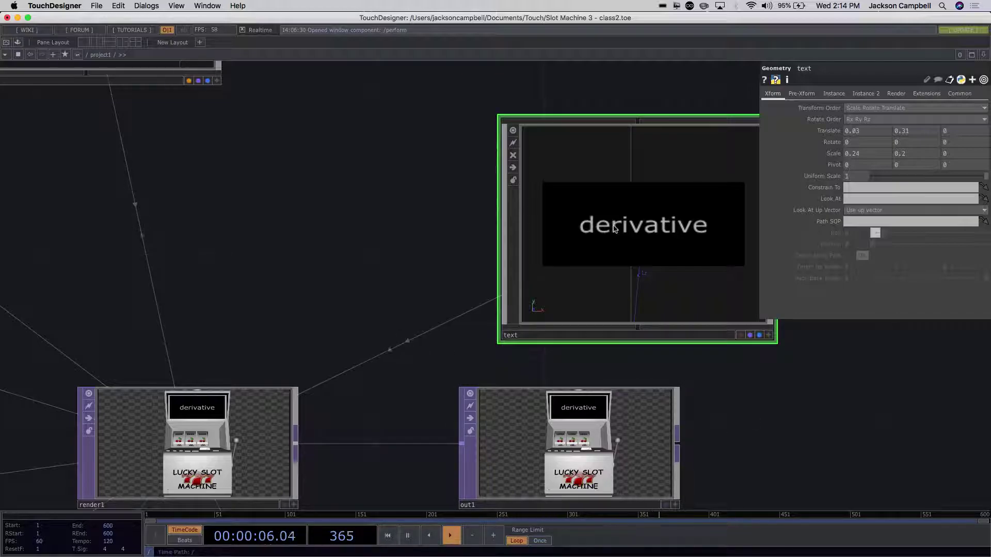
scroll(616, 228, "up", 5)
key("p")
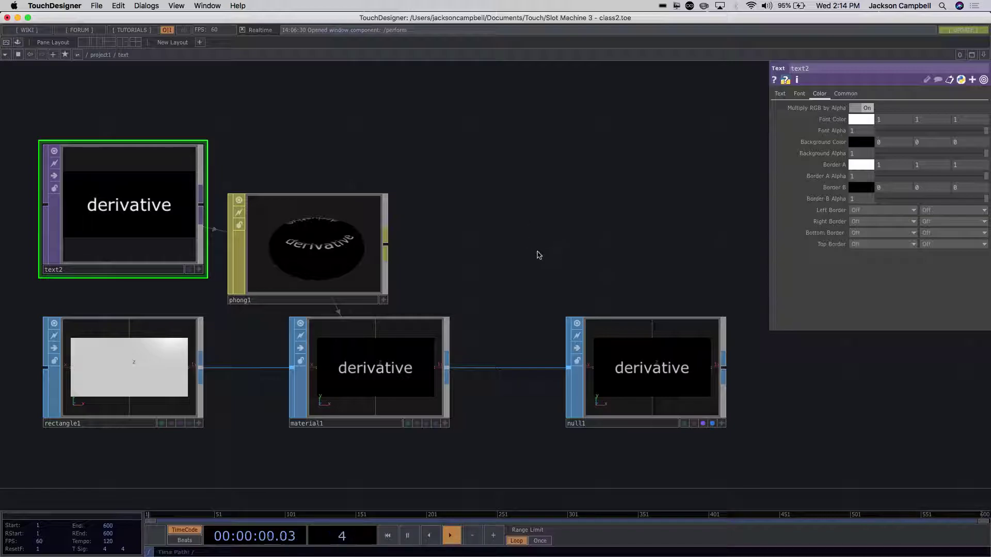
scroll(537, 255, "down", 5)
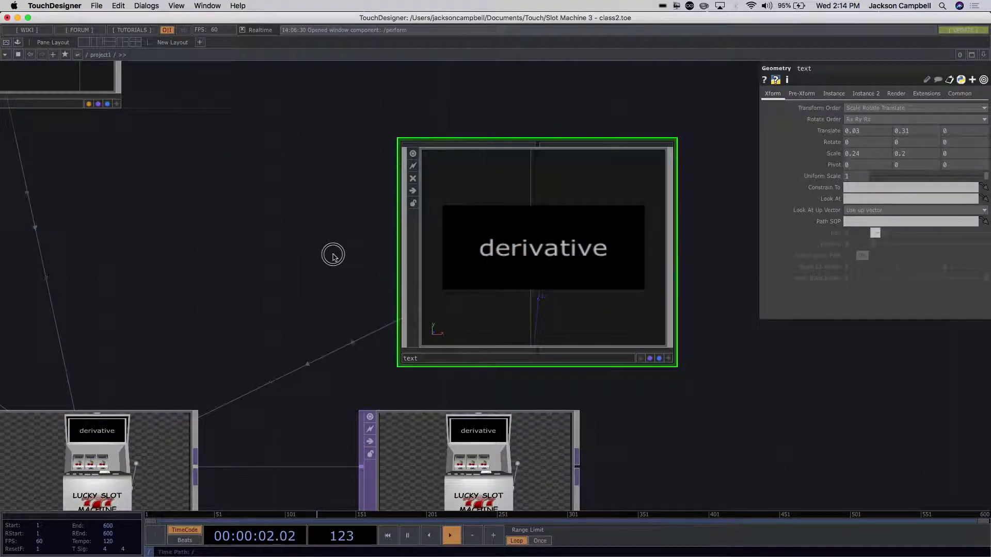
left_click_drag(332, 253, 200, 257)
scroll(426, 237, "up", 1)
scroll(426, 237, "up", 3)
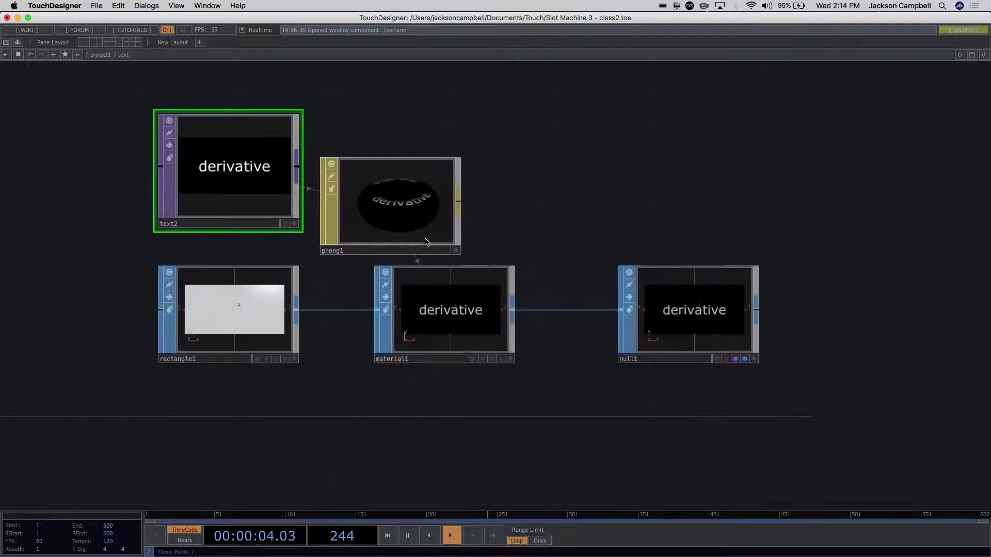
- Inspect phong1's material settings, and return to project1 to look over the text component and out1
left_click(335, 246)
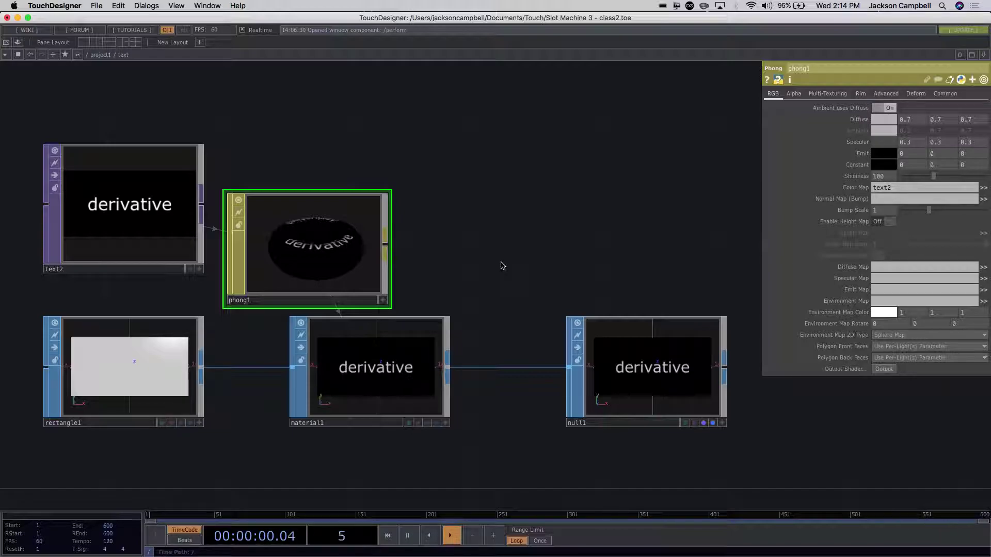
scroll(501, 266, "down", 3)
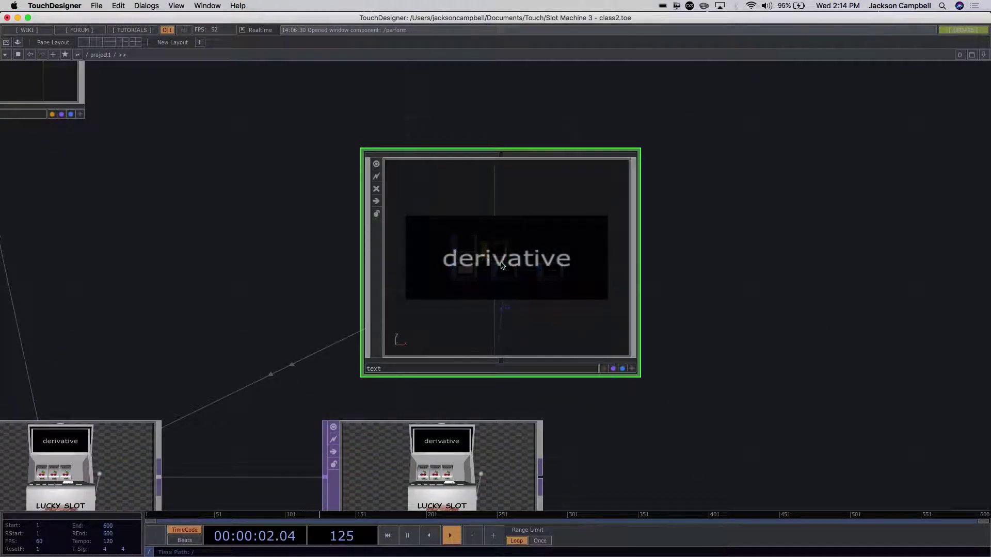
left_click_drag(728, 391, 413, 262)
scroll(564, 347, "down", 2)
scroll(553, 261, "down", 2)
scroll(550, 316, "up", 2)
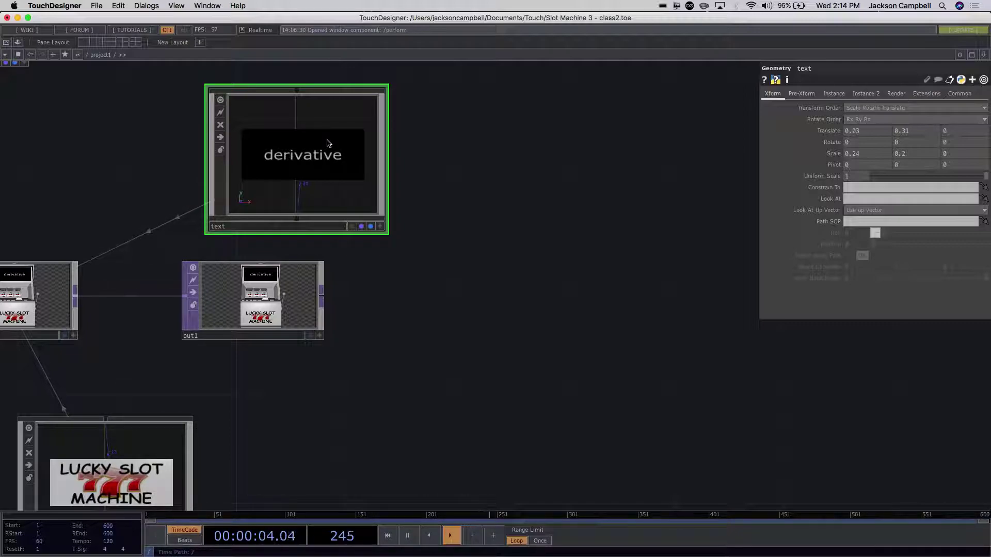
- Inside the text component, move phong1 slightly up and away from text2, and review its links to text2 and material1
scroll(327, 139, "up", 5)
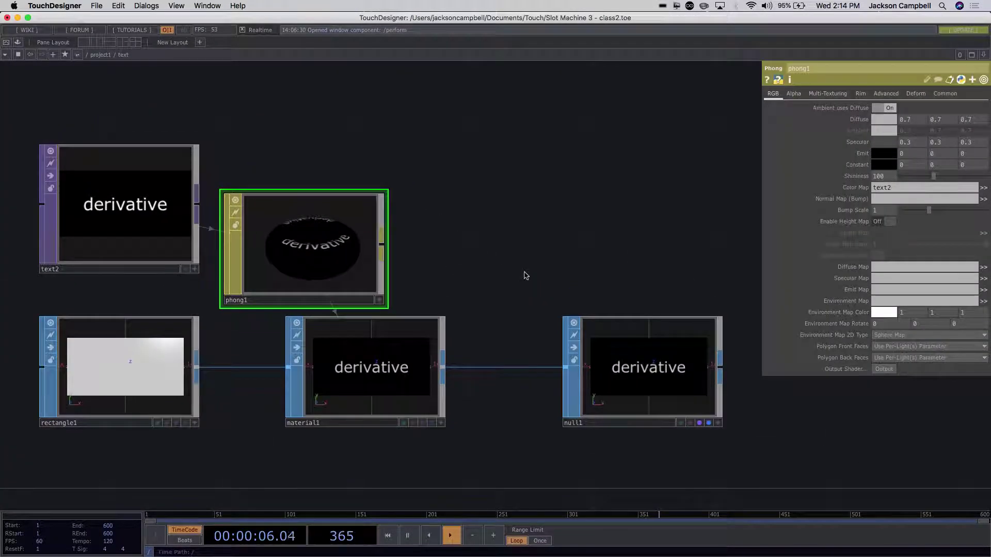
left_click_drag(353, 270, 385, 233)
scroll(460, 245, "up", 3)
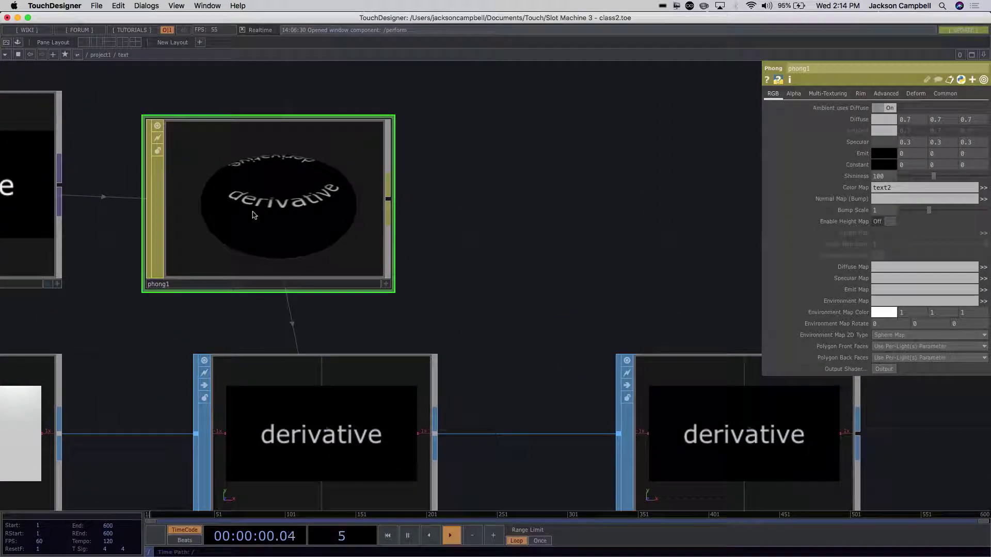
left_click_drag(456, 274, 473, 161)
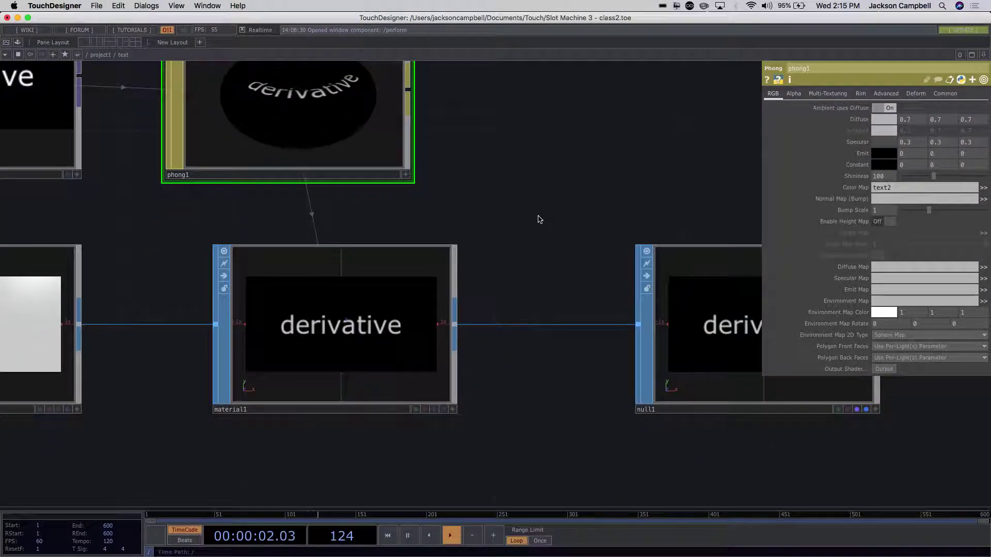
scroll(539, 217, "down", 2)
left_click_drag(531, 184, 571, 274)
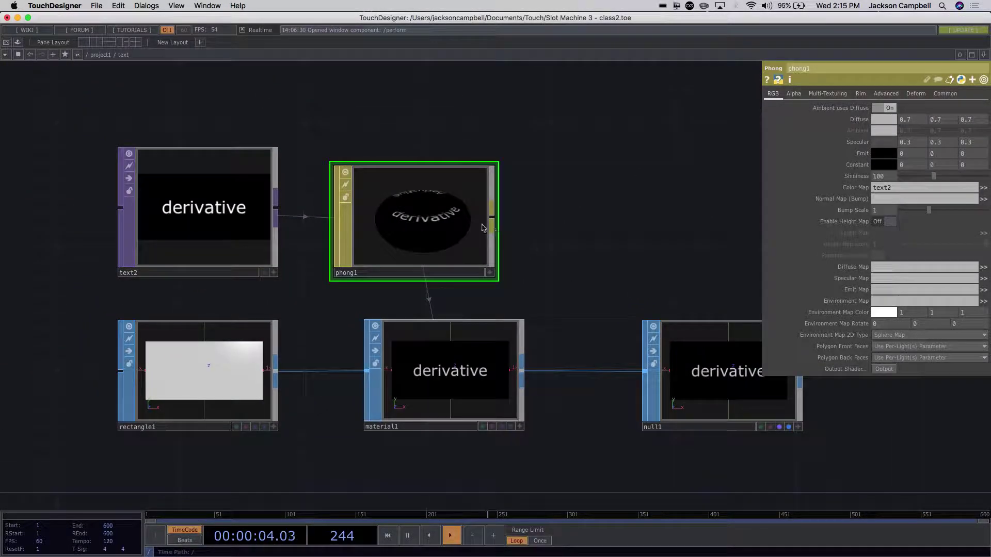
scroll(437, 214, "up", 2)
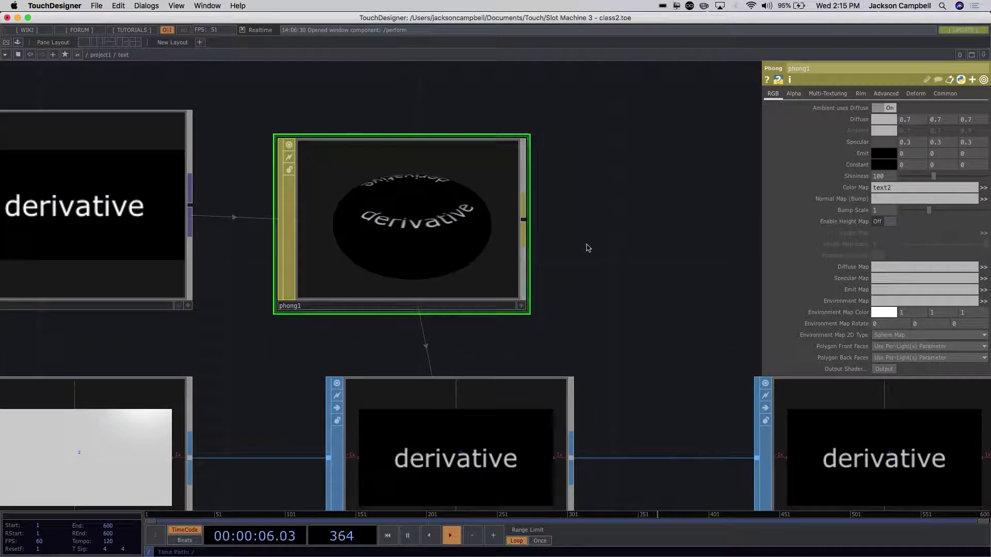
scroll(572, 204, "down", 3)
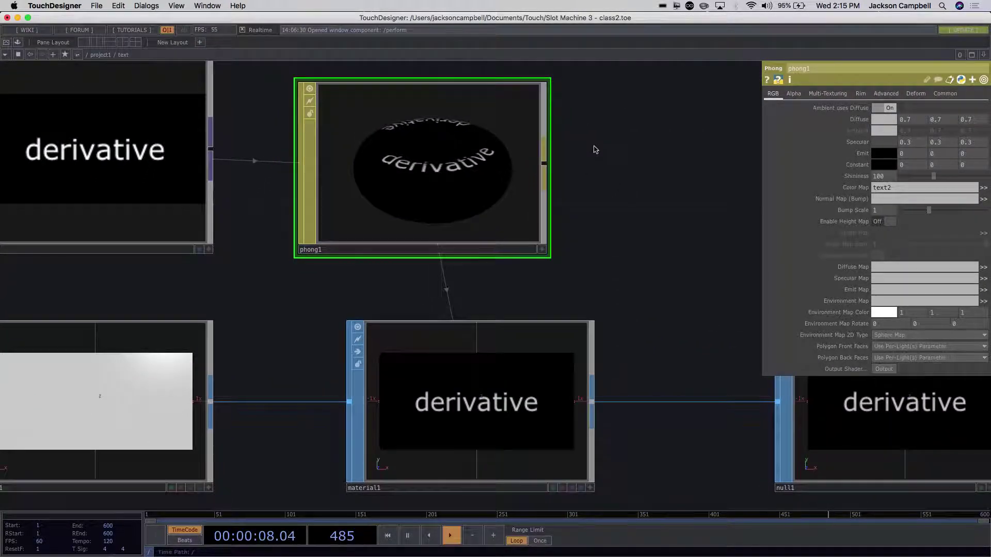
left_click_drag(376, 420, 338, 422)
left_click_drag(602, 420, 550, 435)
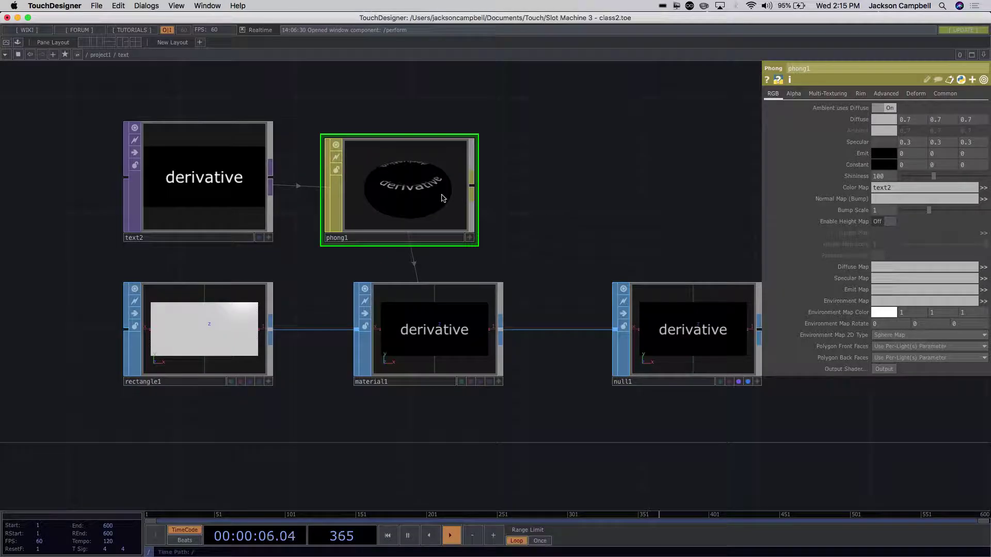
- Examine text2's text content settings, and return to project1 to find the bank and curCount channels that hold the money values
left_click(219, 185)
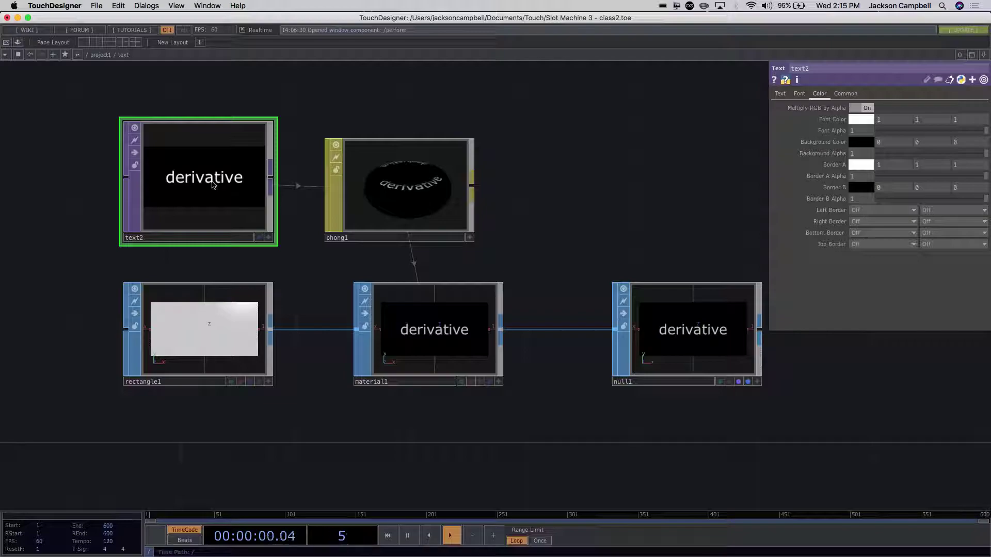
left_click(780, 94)
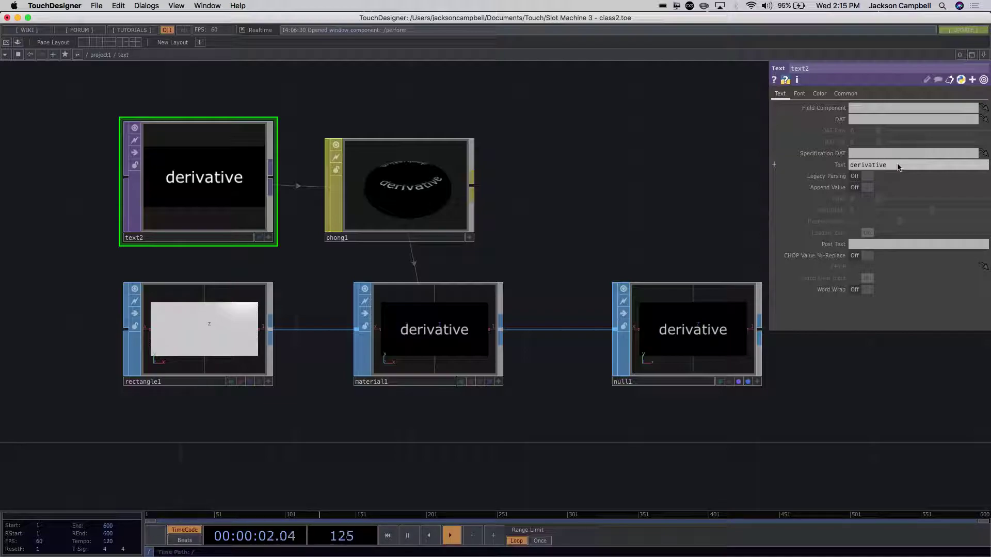
scroll(636, 142, "down", 5)
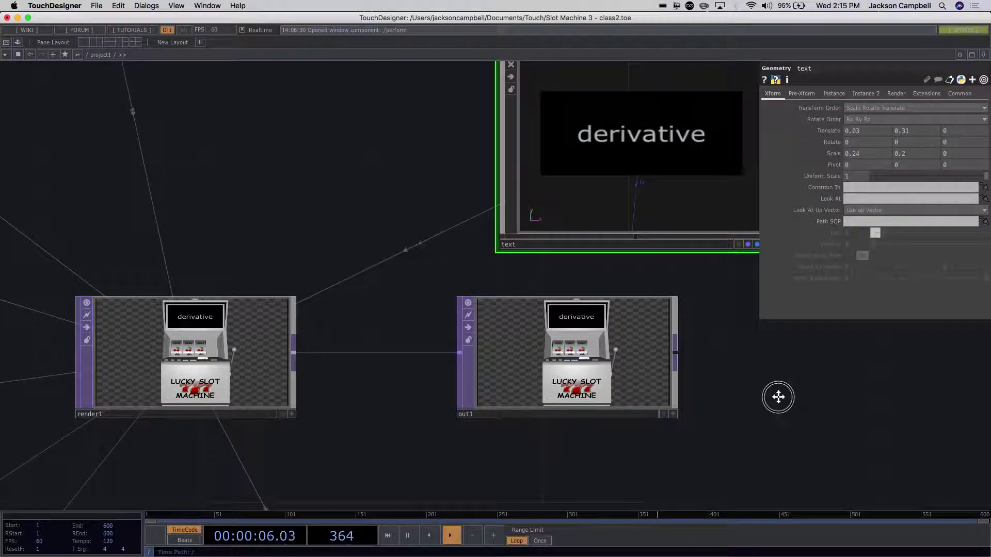
scroll(646, 410, "down", 5)
scroll(646, 411, "down", 8)
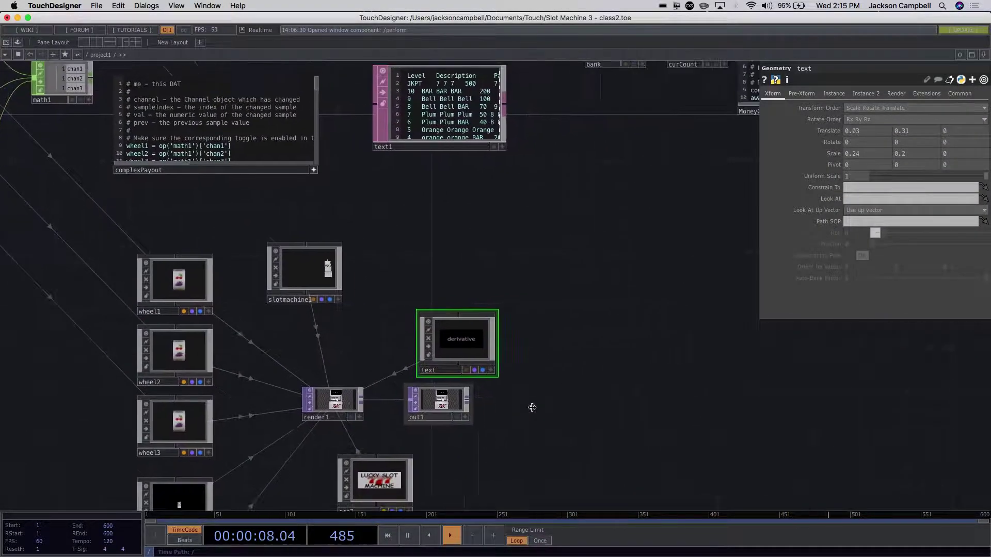
scroll(602, 254, "up", 8)
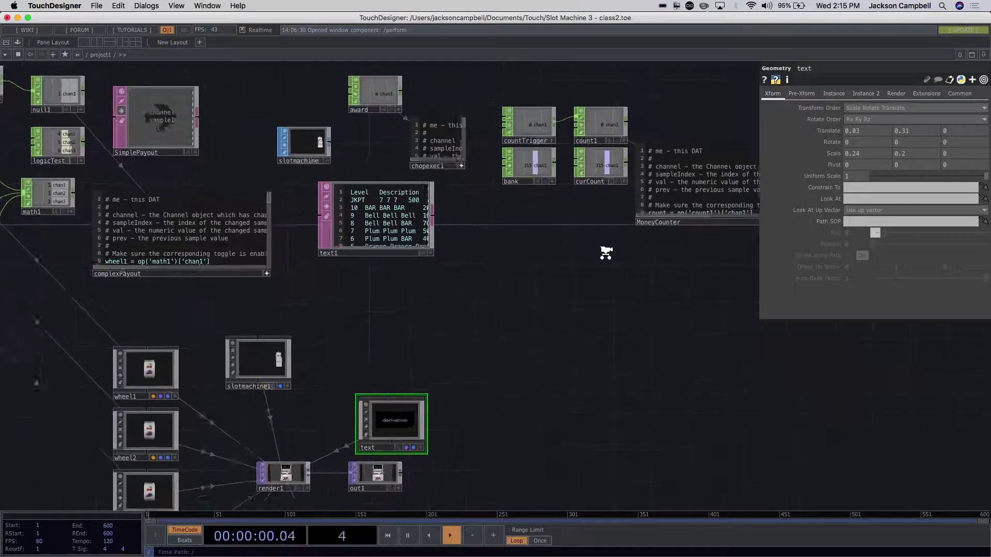
scroll(567, 334, "up", 5)
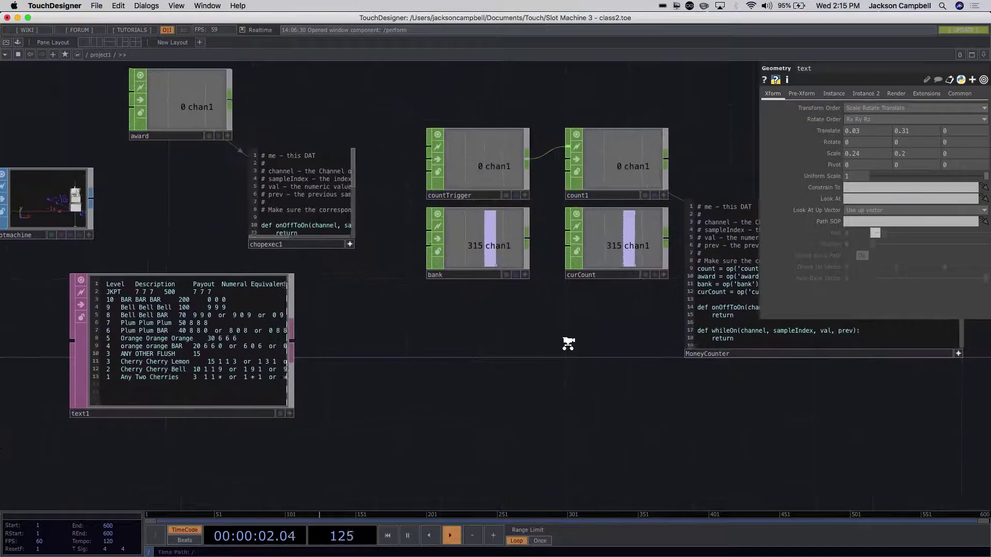
scroll(840, 453, "down", 10)
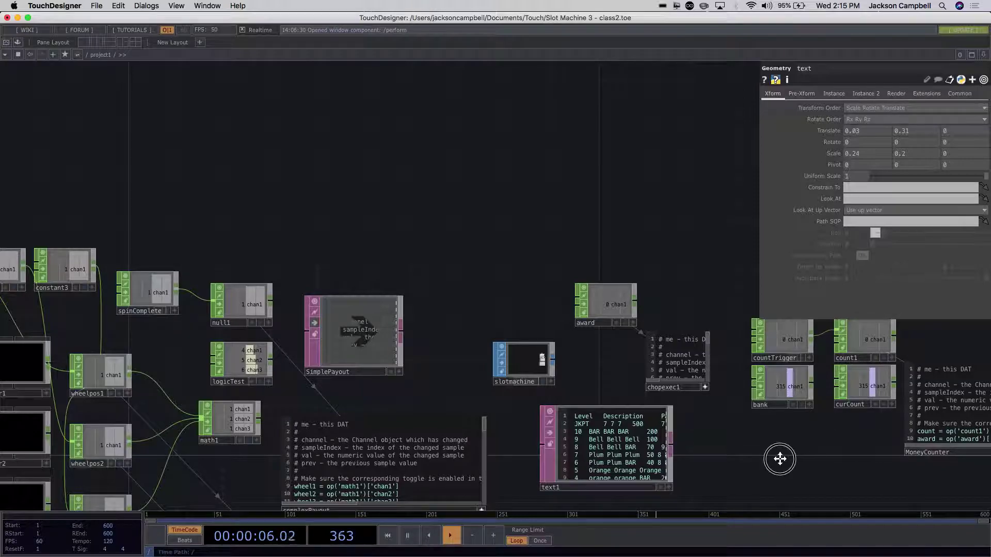
left_click_drag(779, 459, 659, 457)
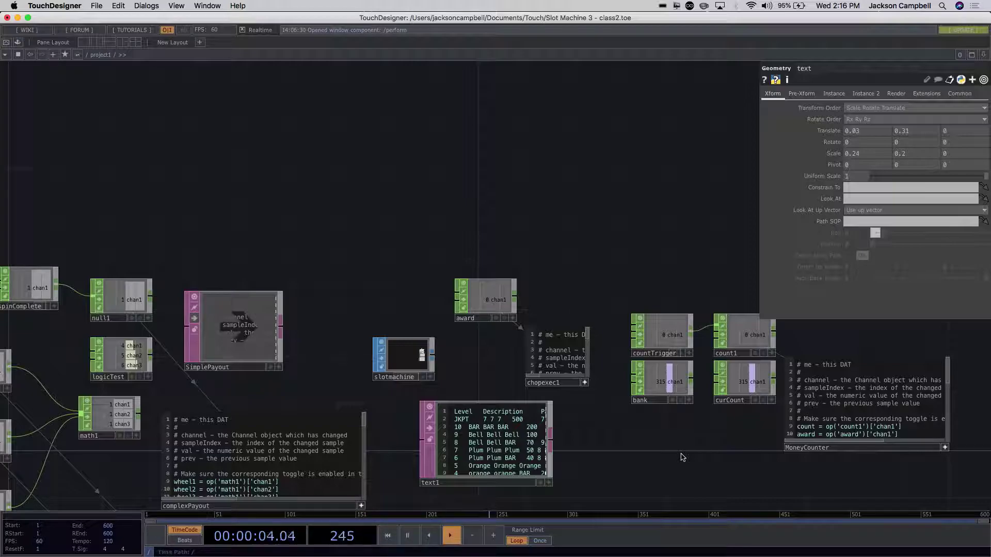
- Trigger a spin with button1 and watch the values in bank and curCount
scroll(684, 453, "down", 3)
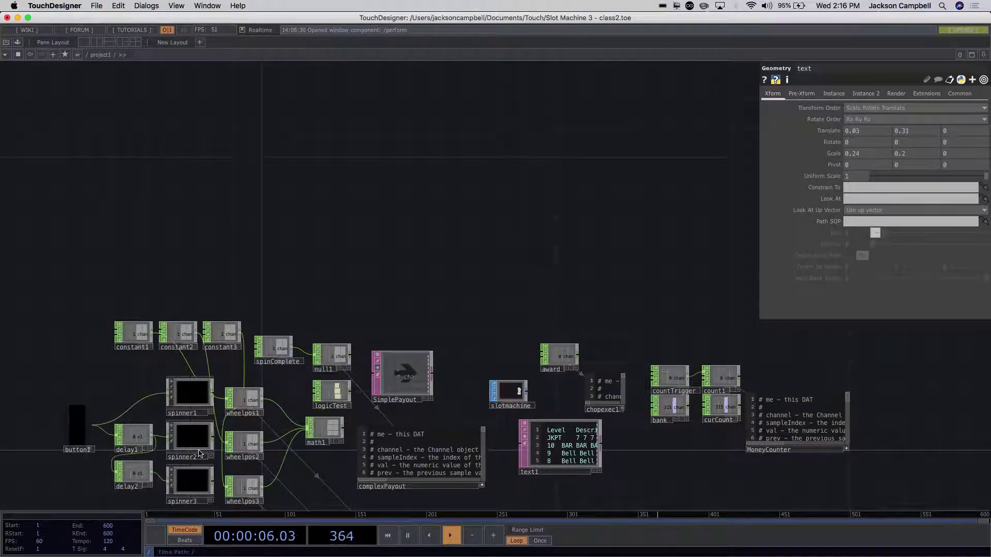
left_click(76, 439)
left_click_drag(106, 384, 104, 342)
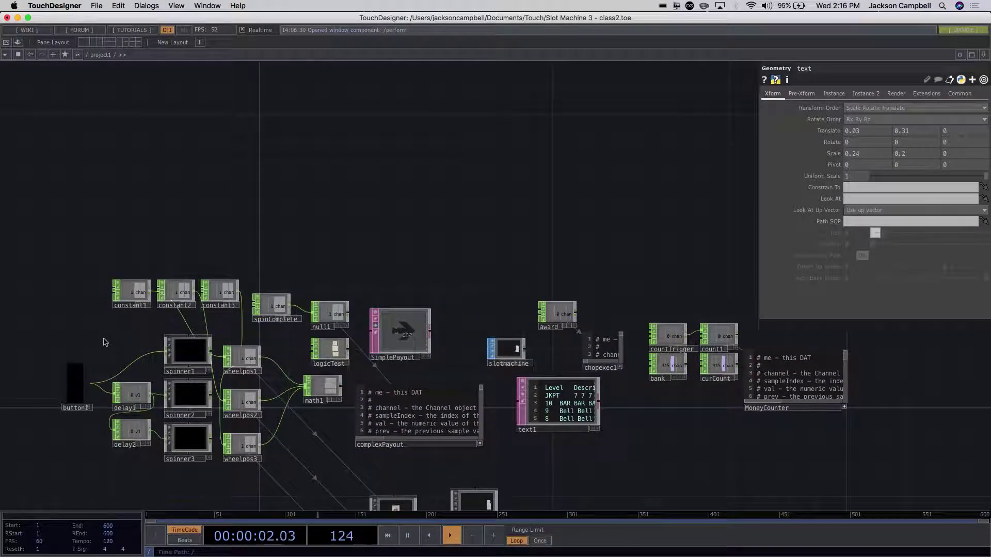
left_click(76, 382)
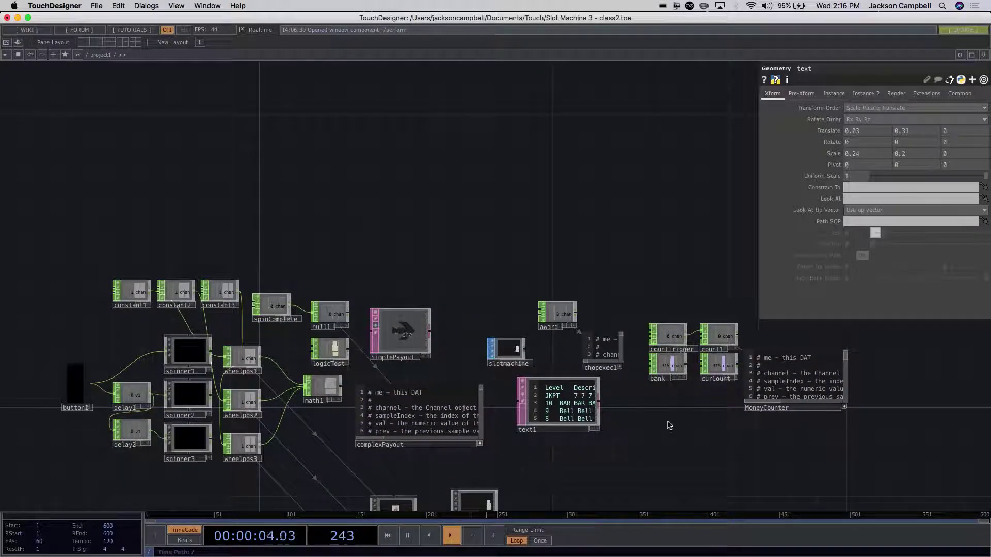
scroll(726, 413, "up", 5)
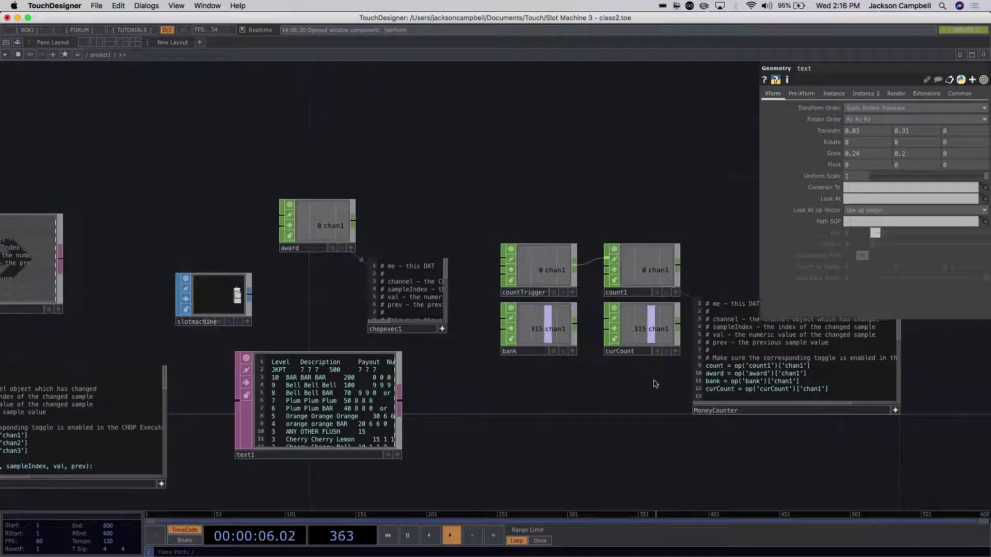
scroll(655, 384, "up", 4)
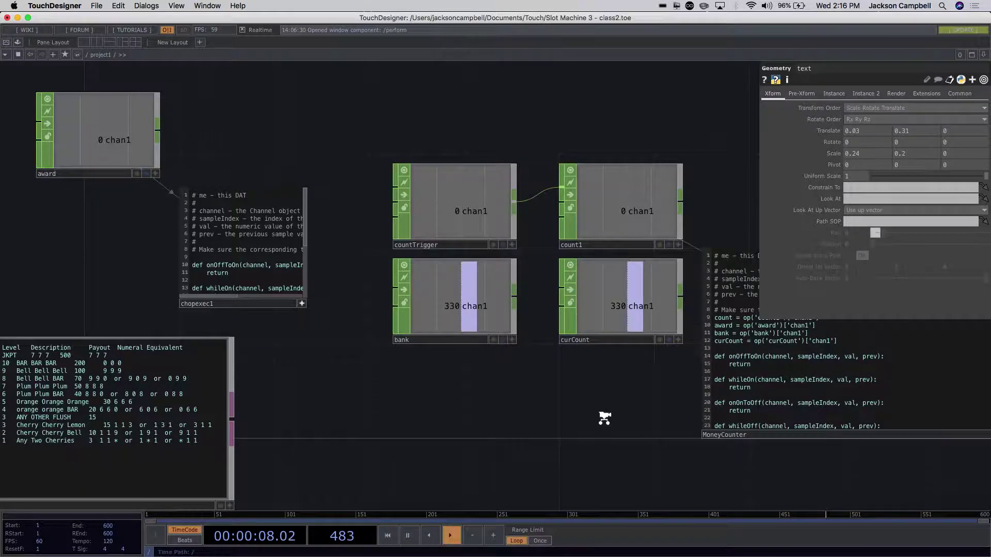
- Inside the text component, switch text2's Text parameter to expression mode and enter the quoted string 'derivative'
scroll(603, 418, "down", 6)
middle_click_drag(582, 449, 624, 215)
scroll(623, 214, "up", 2)
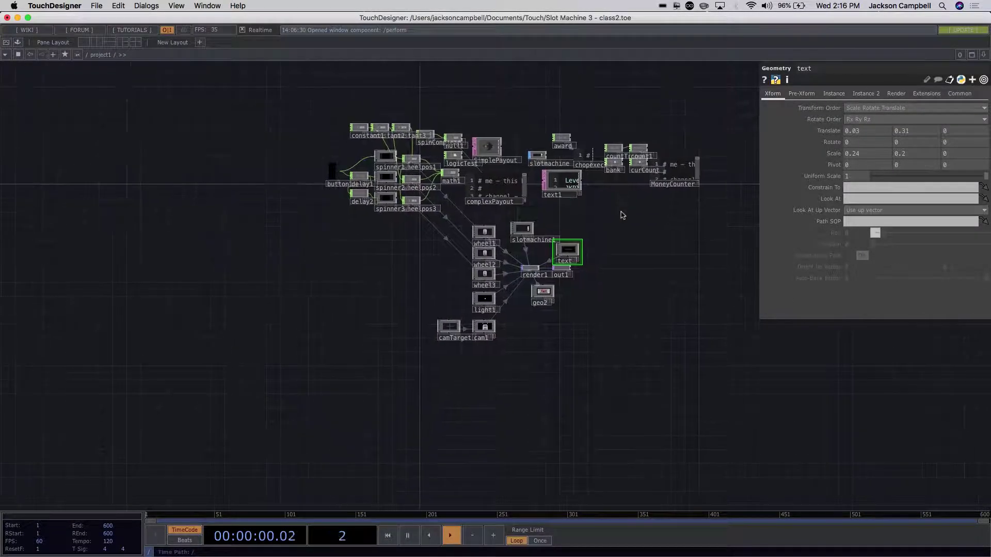
scroll(531, 259, "up", 6)
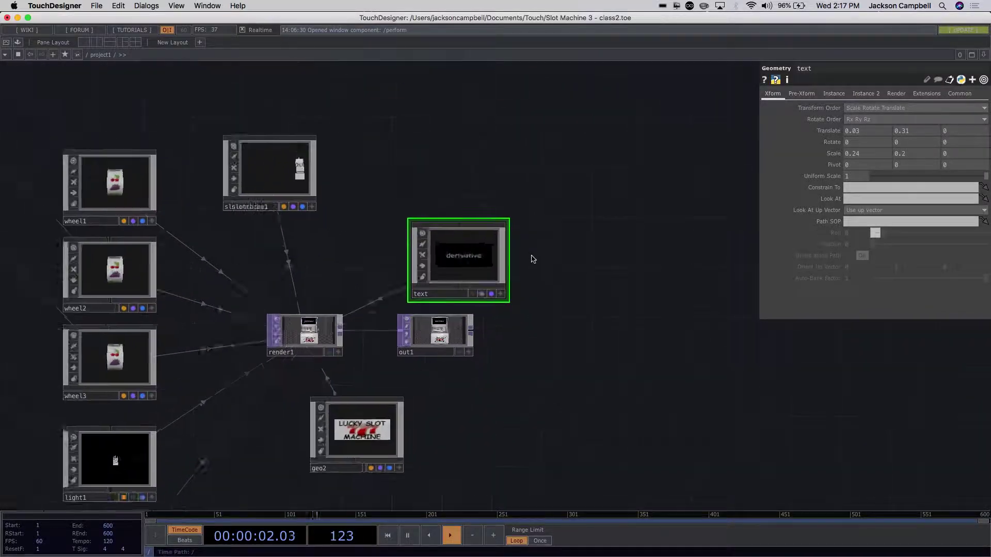
scroll(414, 265, "up", 3)
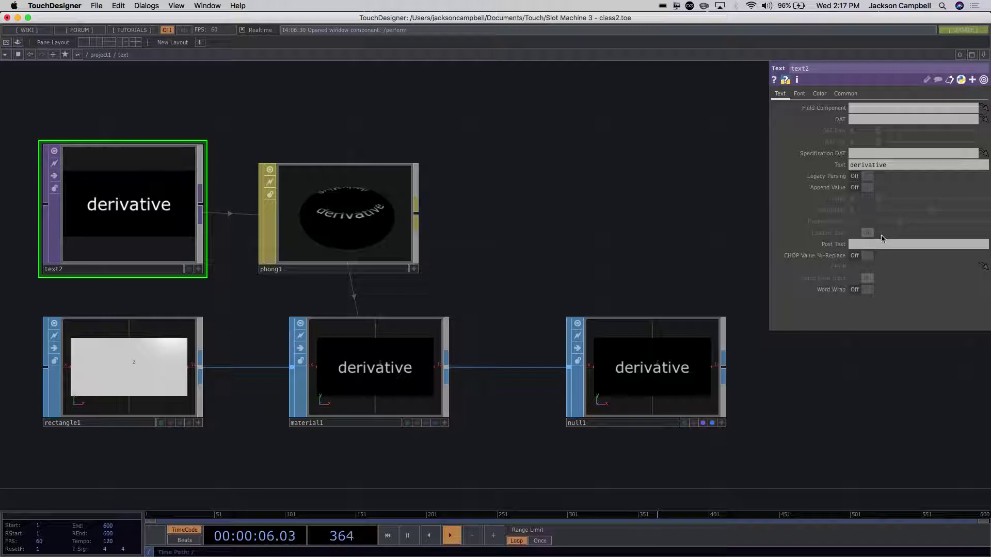
left_click(774, 165)
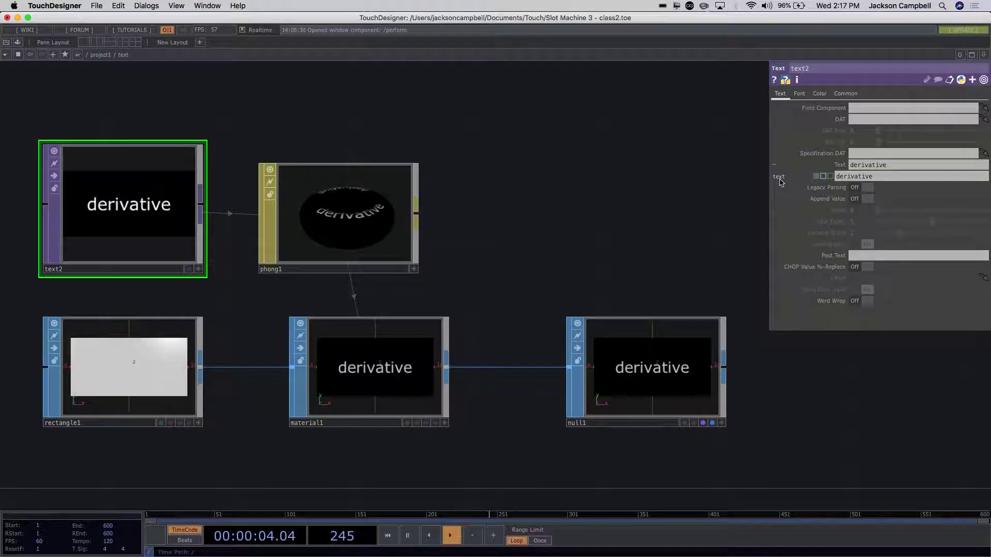
left_click(823, 177)
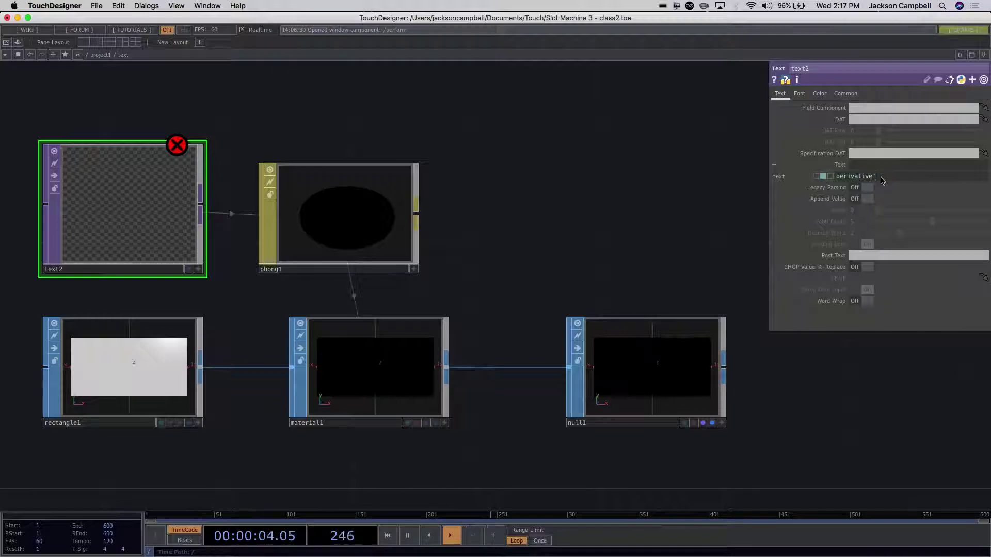
type("'")
key("Return")
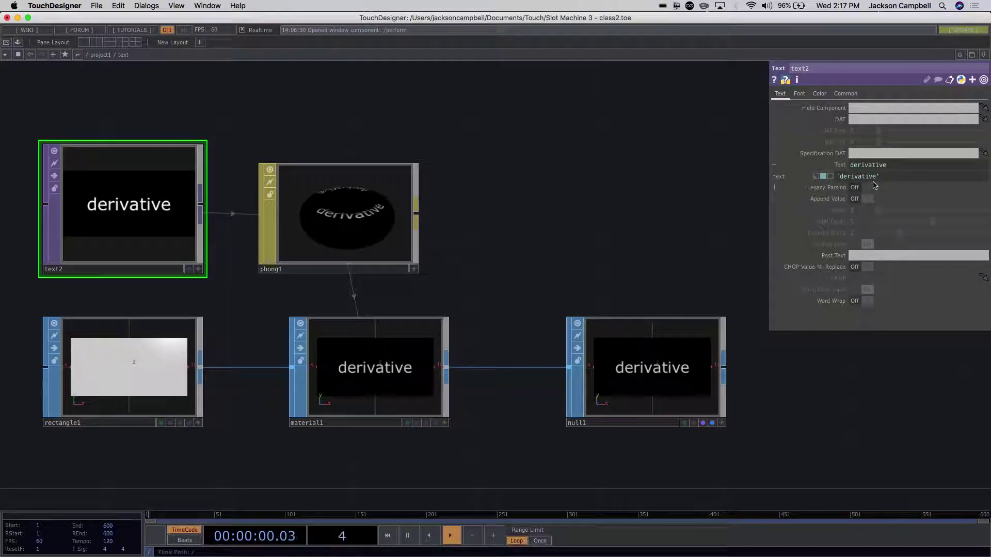
- Replace text2's Text expression with op('../curCount')['chan1'] to read the curCount channel from the parent network
left_click_drag(881, 176, 814, 170)
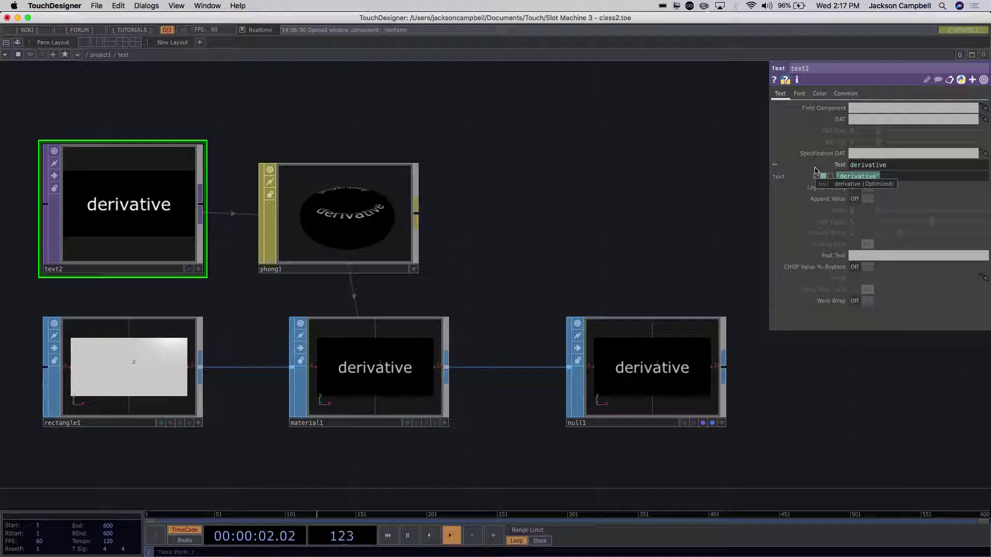
type("op")
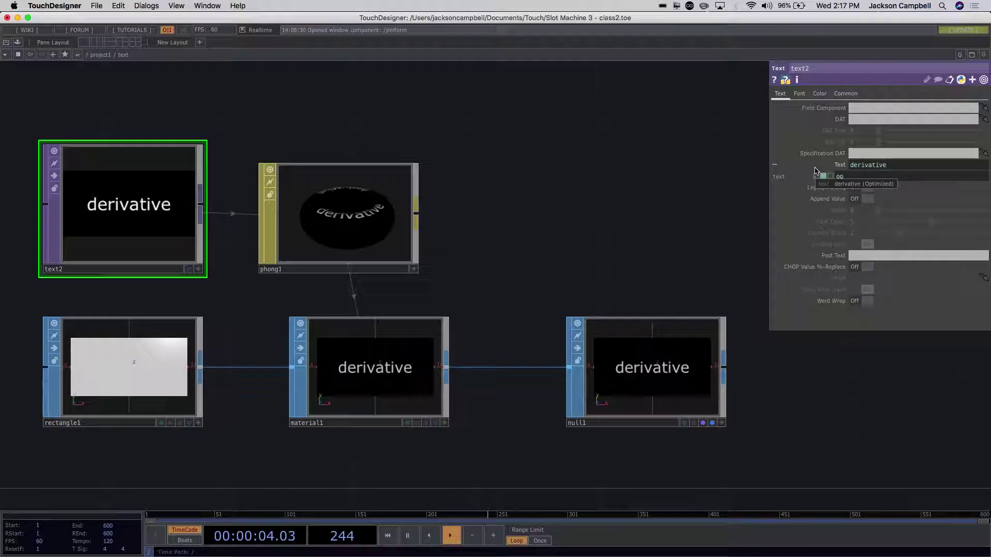
type("(")
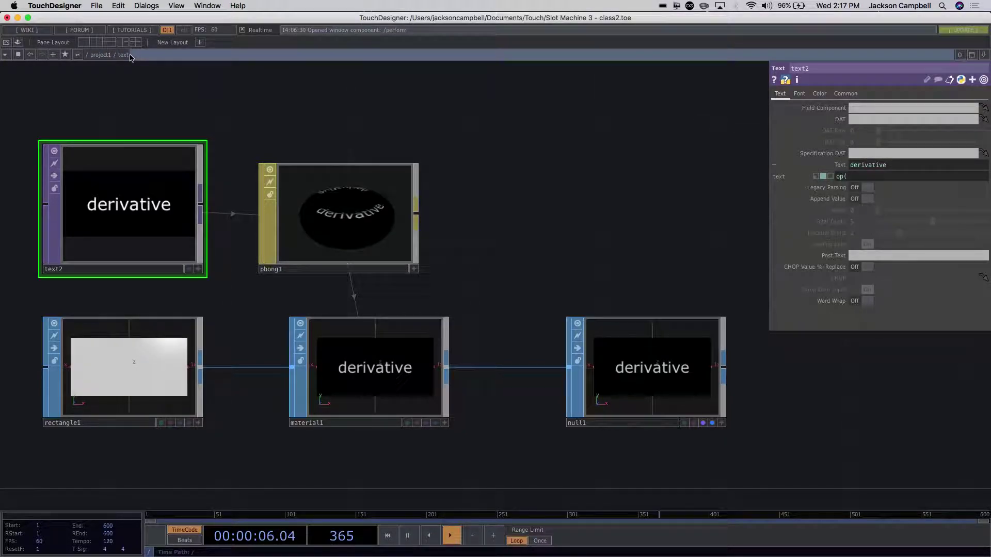
type("../curCount'")
key("Left")
key("Left")
key("Left")
key("Left")
key("Left")
key("Left")
key("Left")
key("Left")
key("Left")
key("Left")
key("Left")
key("Left")
type("'")
key("Right")
key("Right")
key("Right")
key("Right")
key("Right")
key("Right")
key("Right")
key("Right")
key("Right")
key("Right")
key("Right")
type(")")
type("['chan1'")
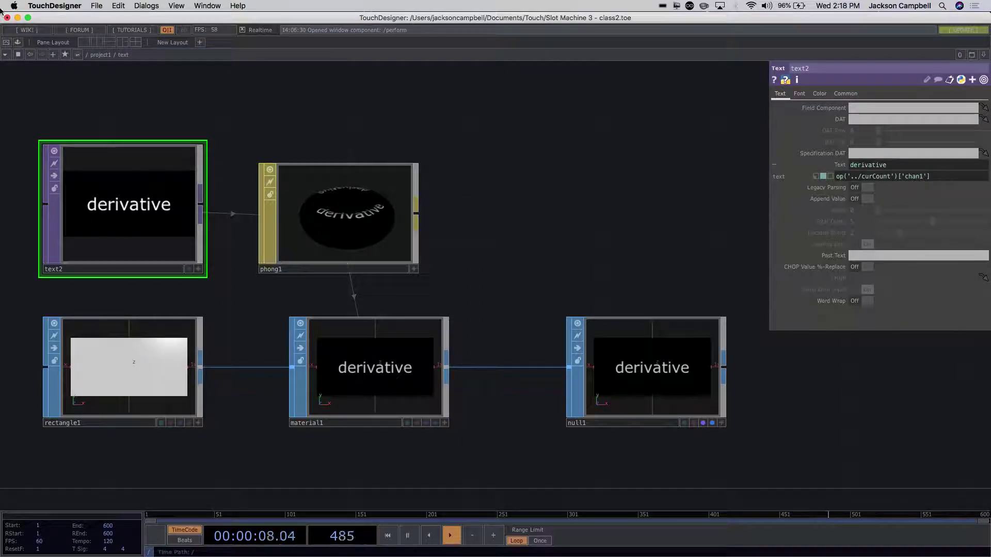
key("Return")
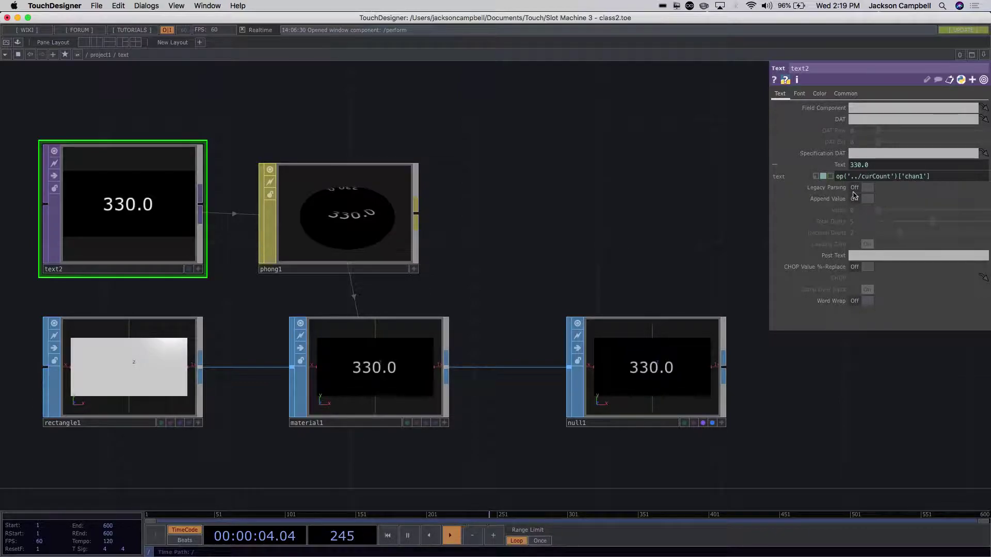
- Wrap text2's expression in int() so it reads int(op('../curCount')['chan1'])
type("int(")
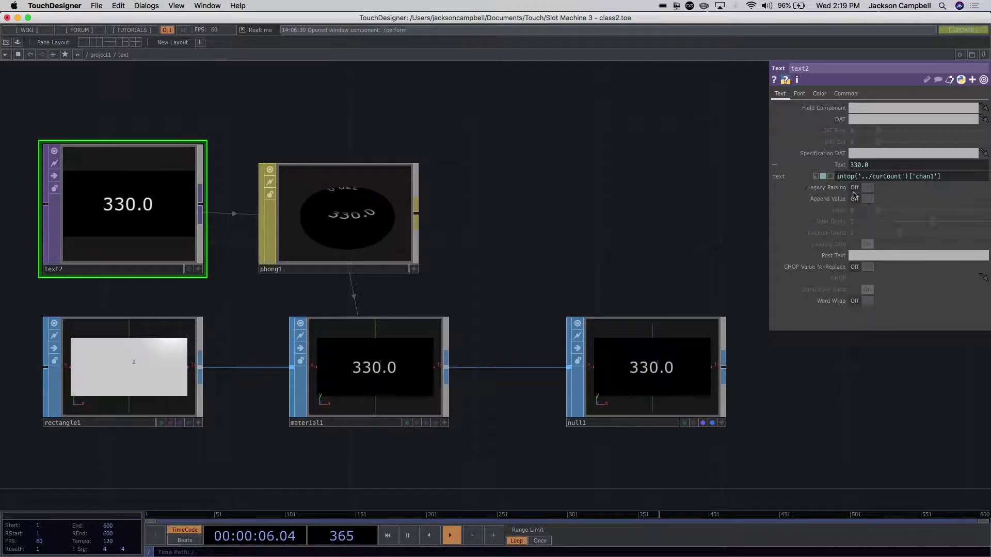
left_click(947, 180)
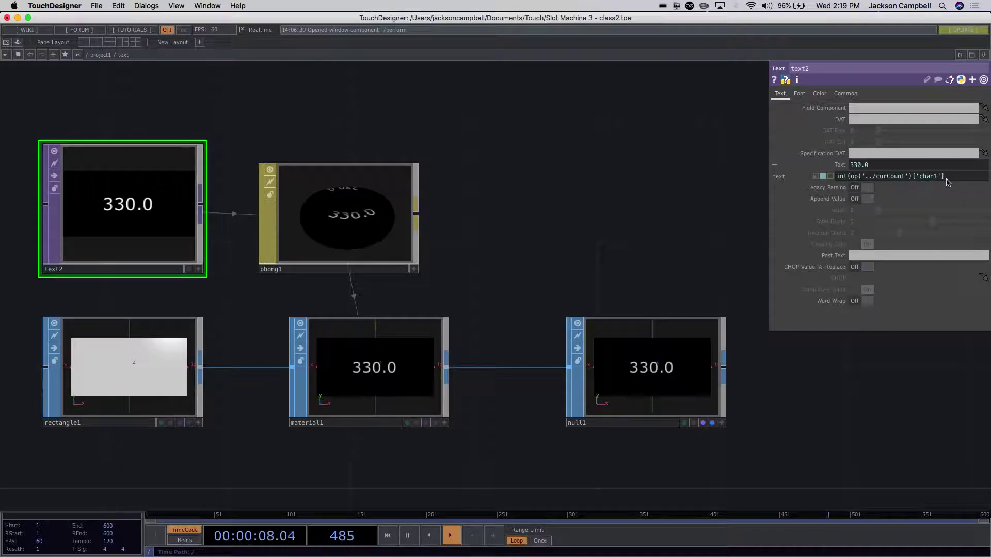
type(")")
key("Return")
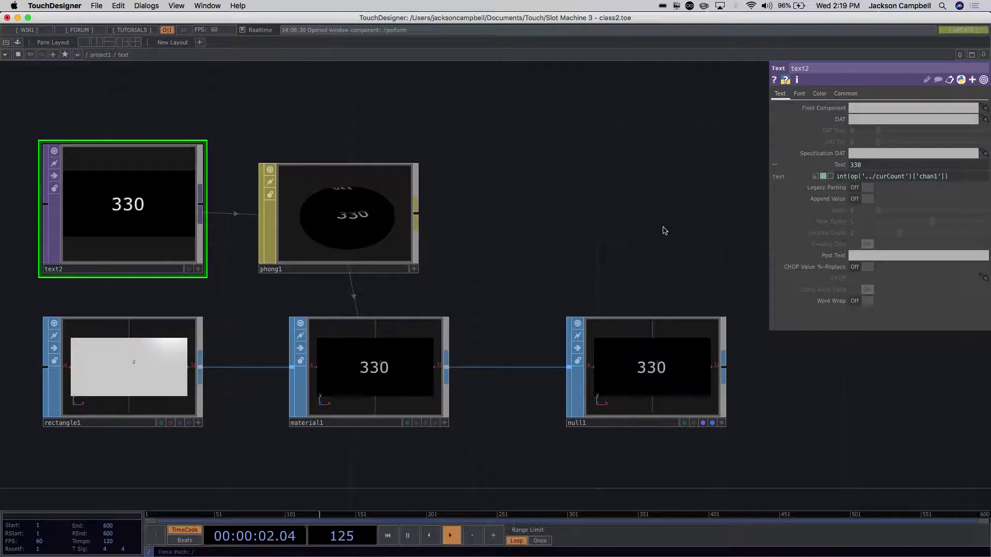
- Return to project1 and move the text component and out1 lower in the network, with text level with render1
scroll(665, 227, "down", 5)
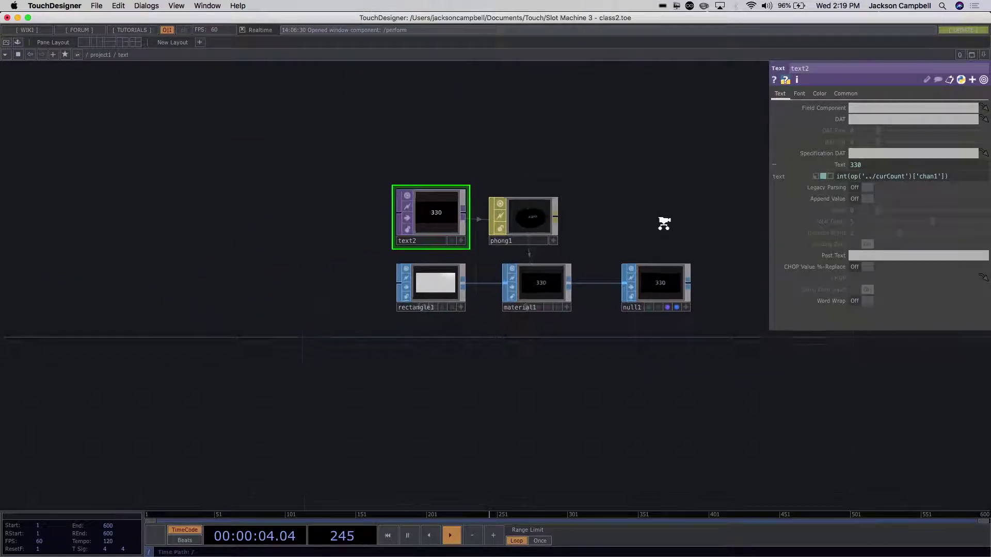
scroll(665, 227, "down", 2)
scroll(365, 210, "down", 3)
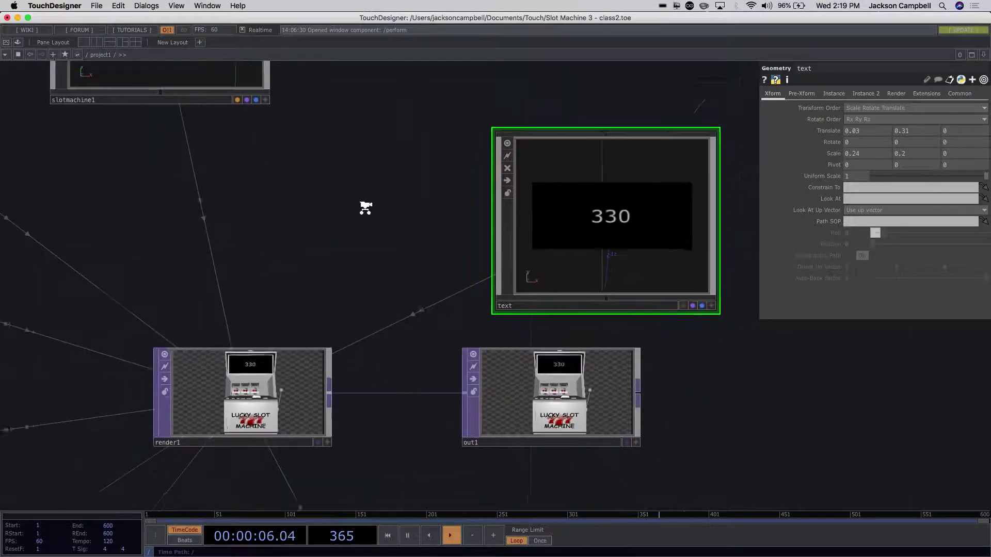
scroll(390, 341, "up", 3)
left_click_drag(231, 199, 390, 264)
scroll(404, 303, "down", 5)
left_click_drag(469, 168, 552, 255)
scroll(535, 237, "down", 4)
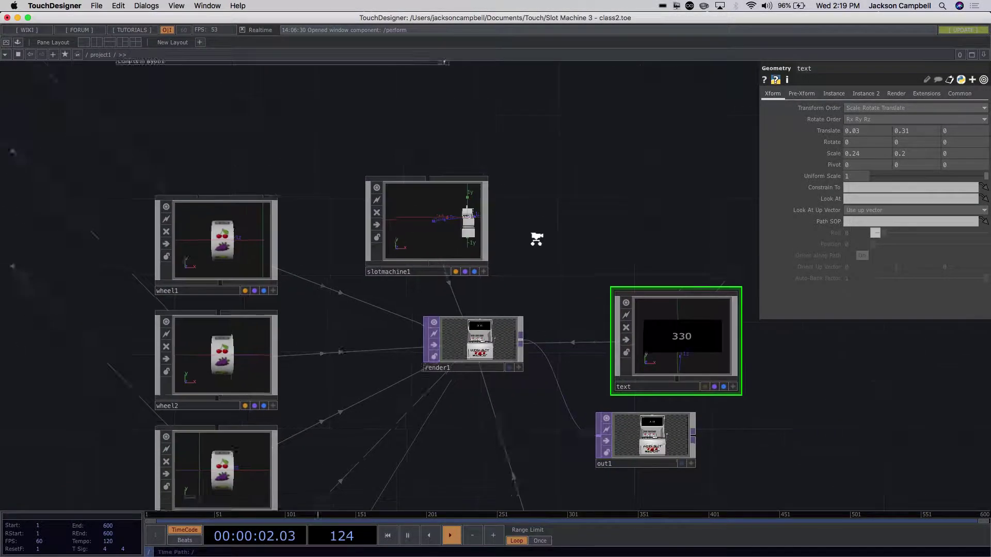
- Trigger a spin with button1 and watch the money counter on the slot machine's upper screen in render1
left_click_drag(246, 237, 372, 376)
scroll(372, 376, "down", 4)
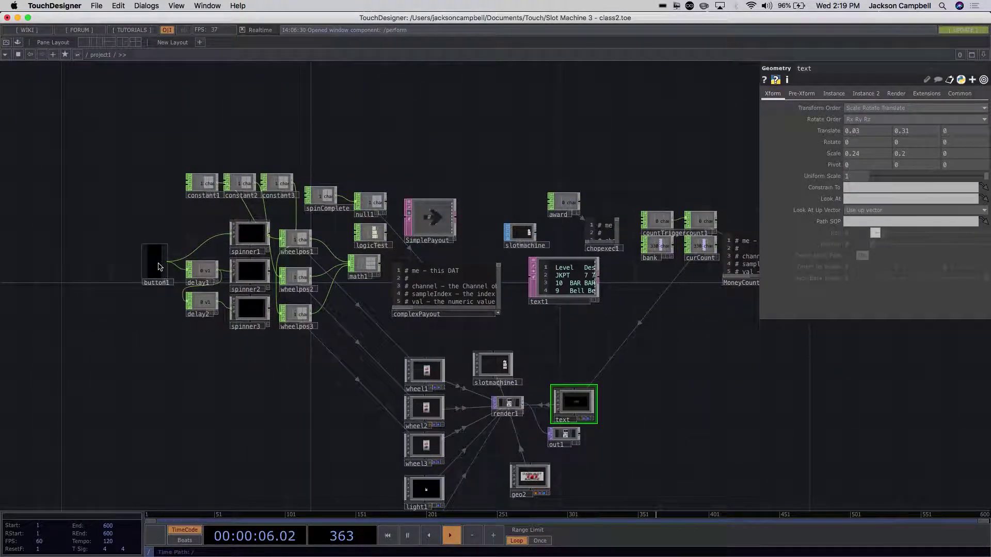
scroll(633, 440, "up", 5)
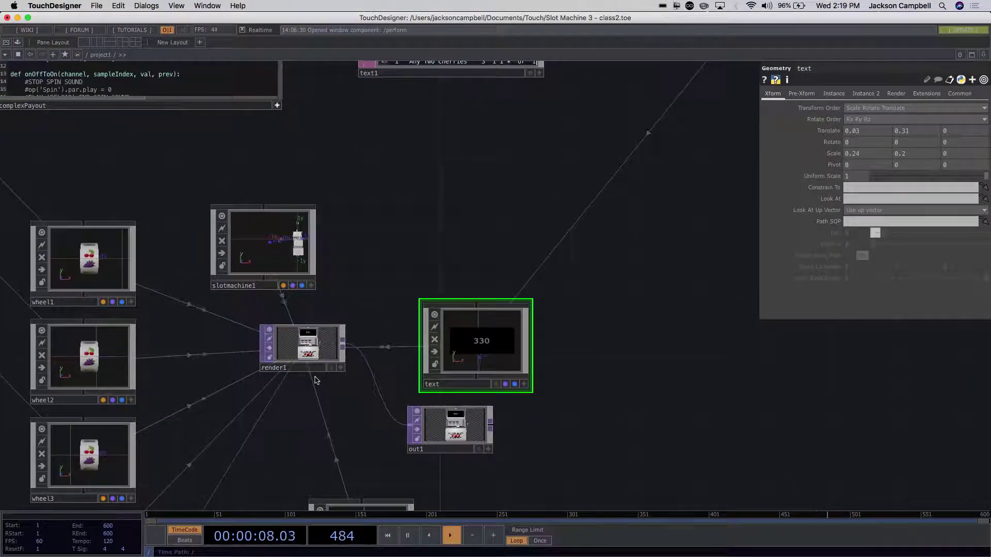
scroll(315, 378, "up", 4)
scroll(315, 377, "up", 3)
scroll(479, 219, "up", 3)
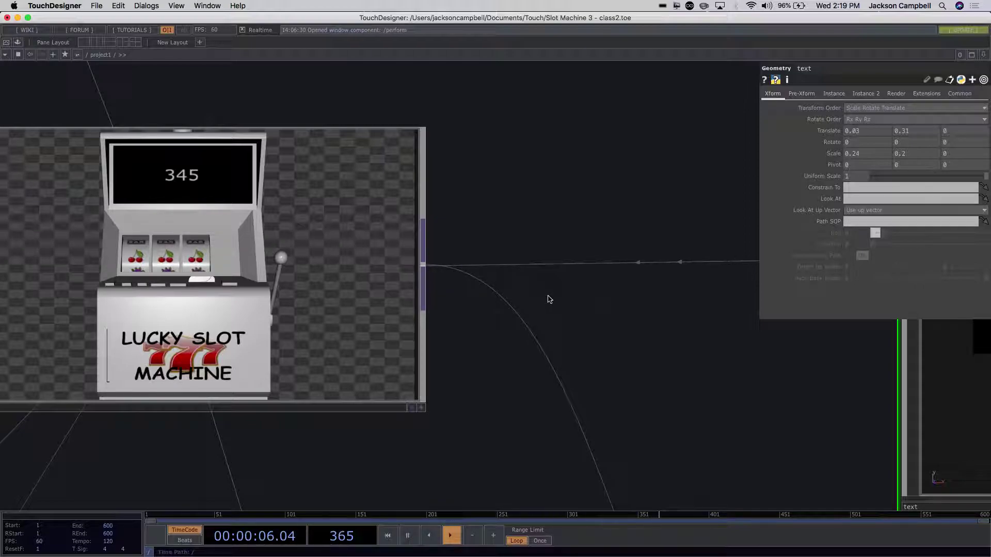
- Go back inside the text component, move text2 slightly left, and review its curCount expression
scroll(548, 299, "down", 2)
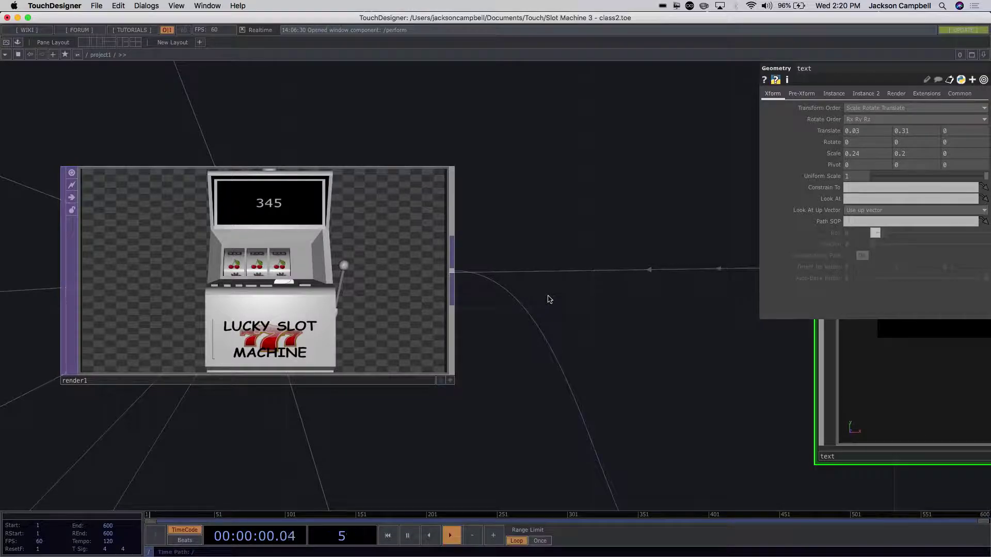
scroll(549, 298, "down", 10)
left_click_drag(565, 310, 448, 307)
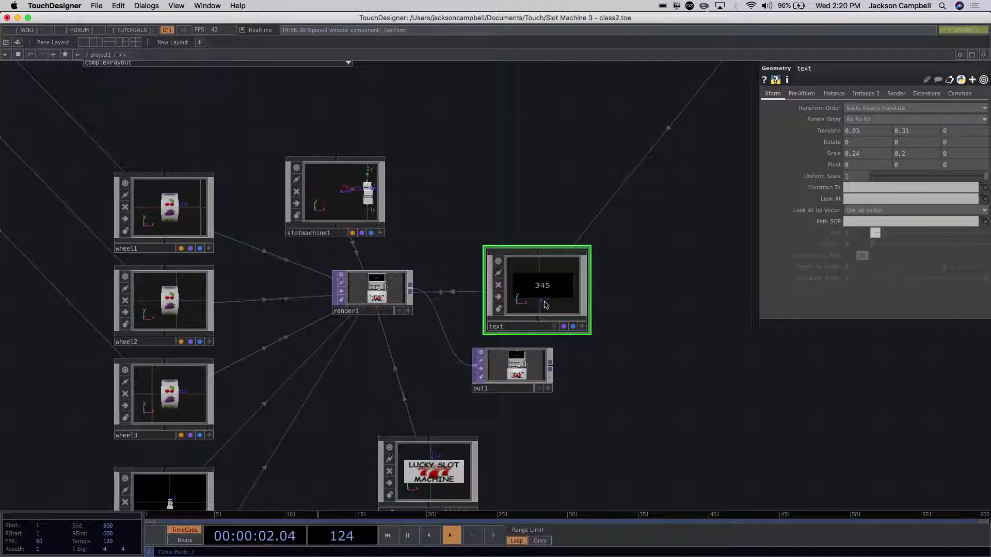
scroll(546, 305, "up", 5)
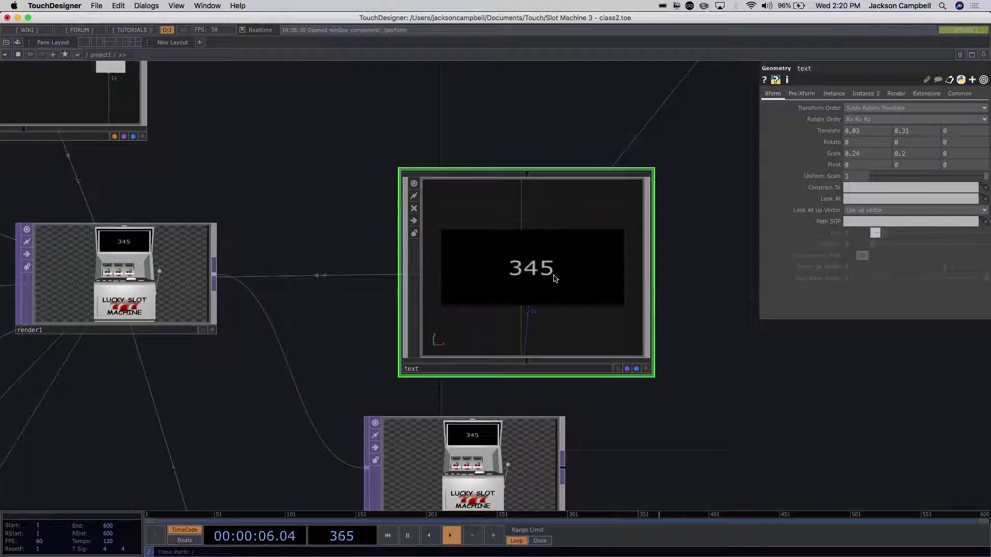
scroll(554, 279, "up", 5)
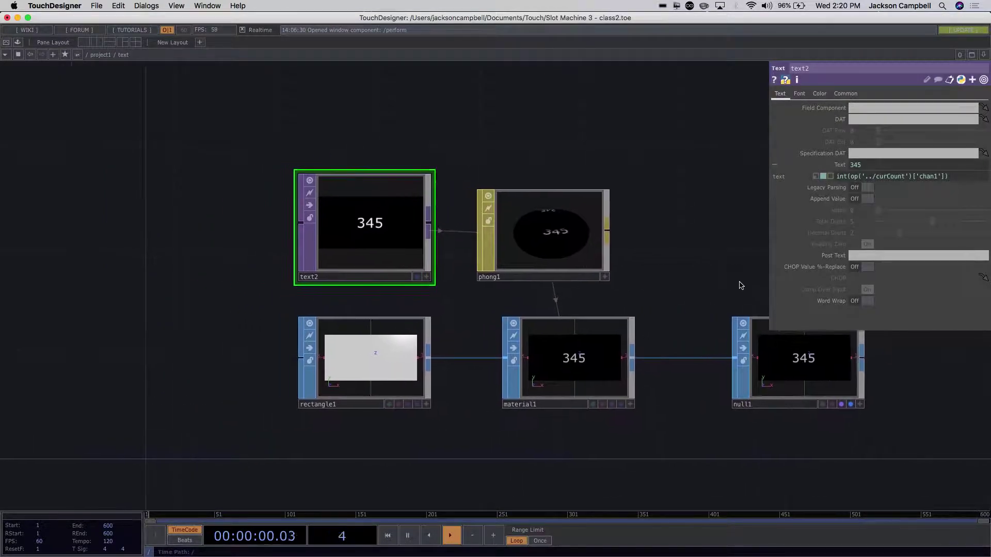
left_click_drag(399, 194, 338, 208)
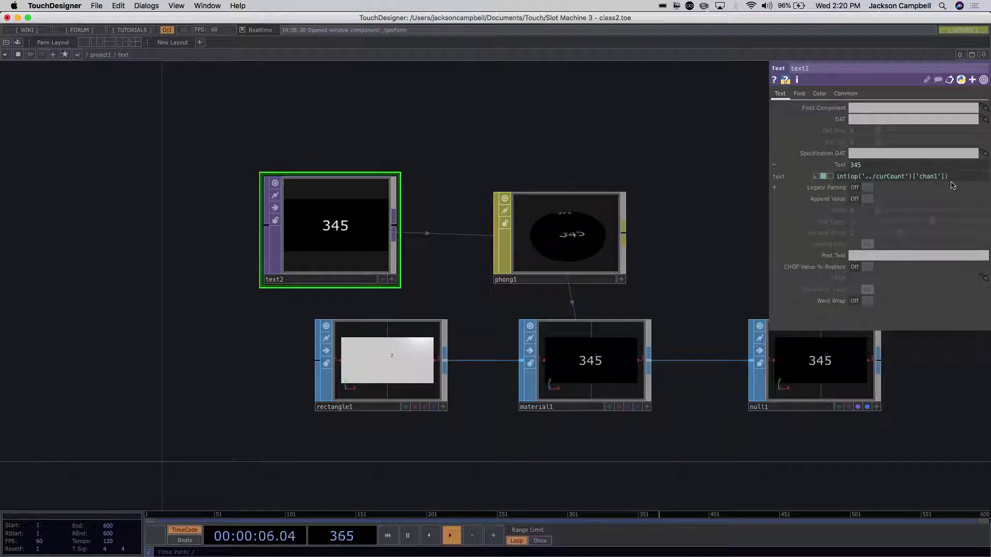
left_click_drag(949, 176, 820, 175)
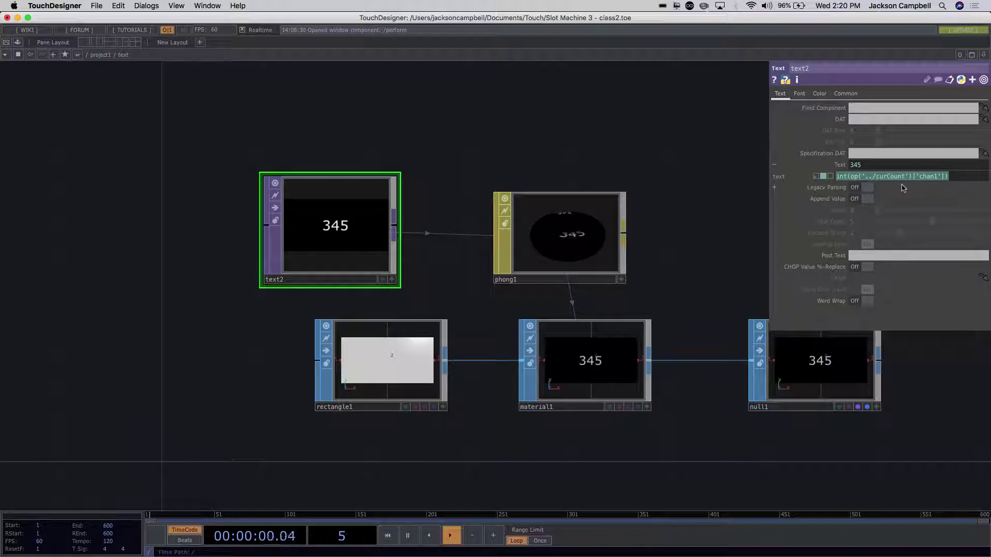
left_click(415, 125)
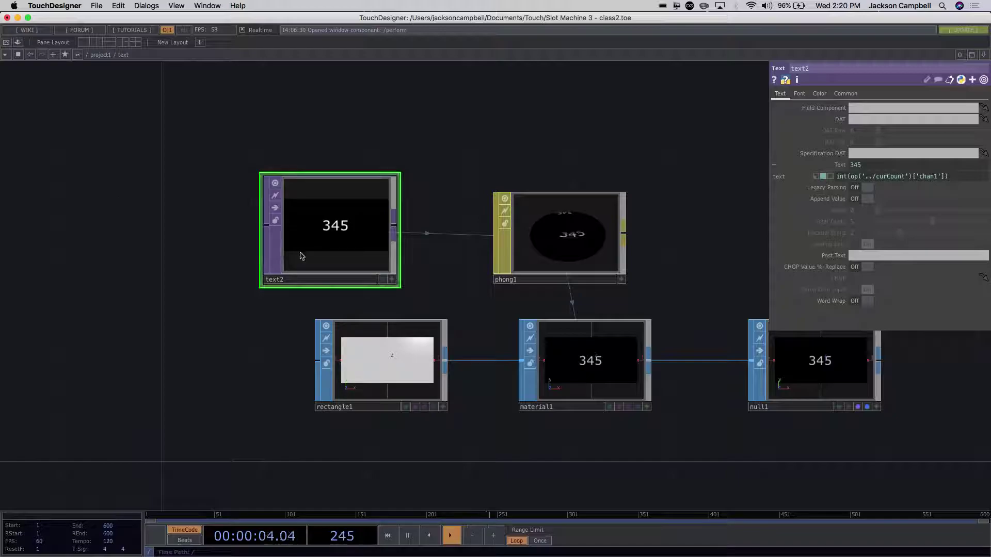
key("Tab")
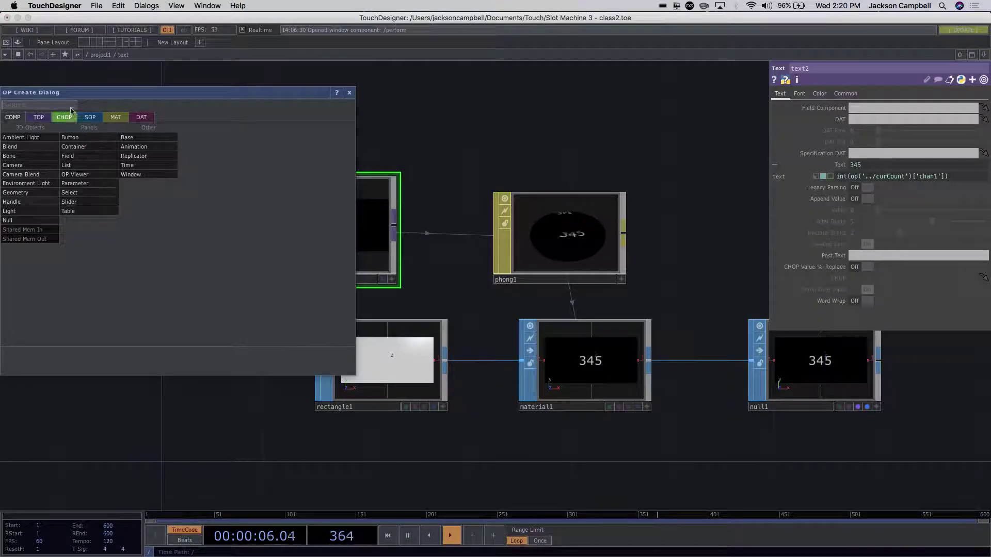
left_click(39, 117)
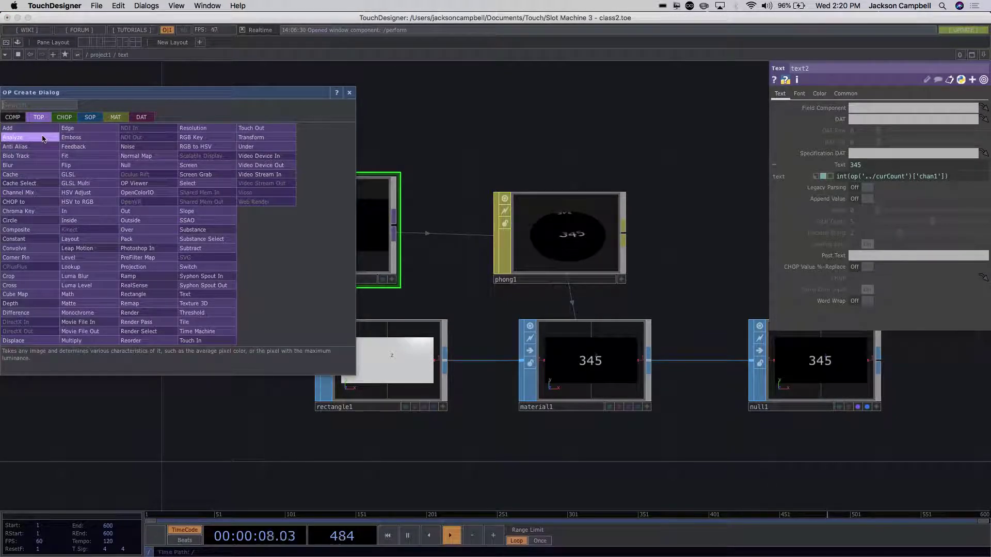
left_click(136, 190)
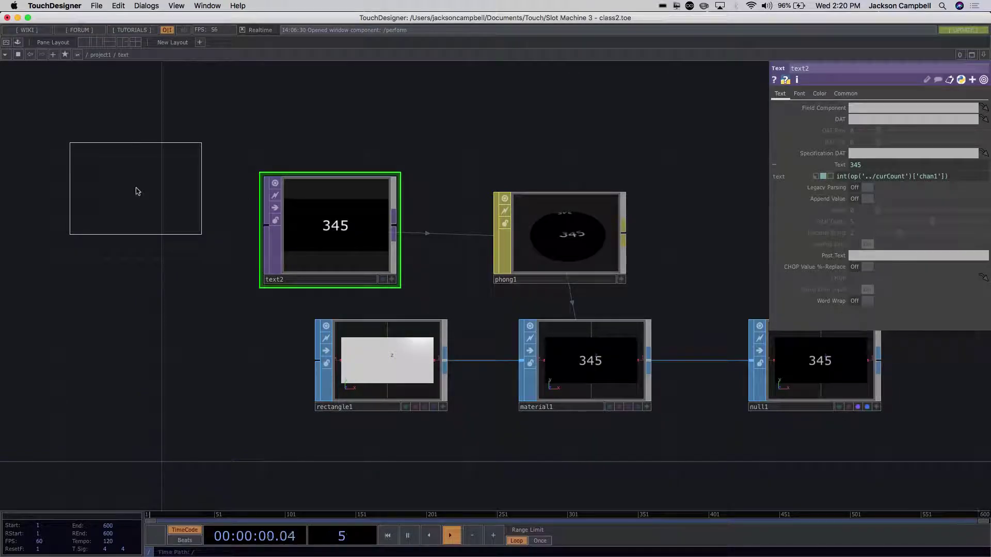
left_click(136, 190)
key("Delete")
- Add a Text TOP in front of text2 and connect its output to text2's input
double_click(136, 190)
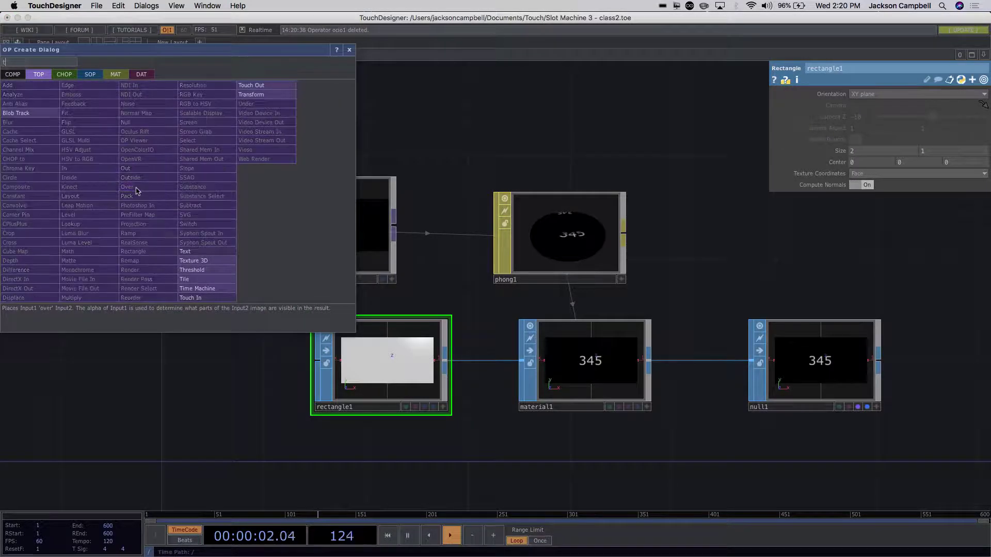
left_click(188, 255)
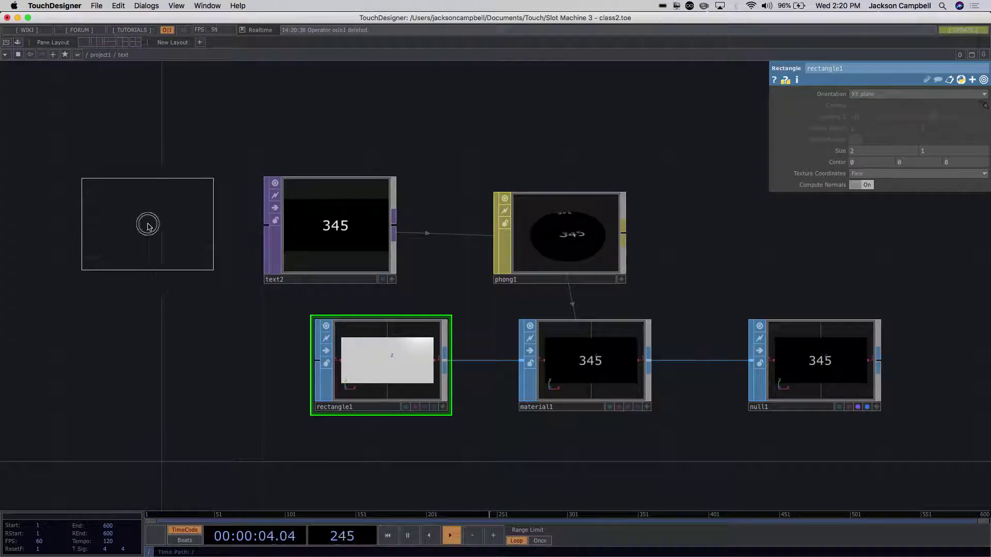
left_click(146, 223)
left_click_drag(216, 201, 266, 225)
left_click_drag(173, 221, 174, 246)
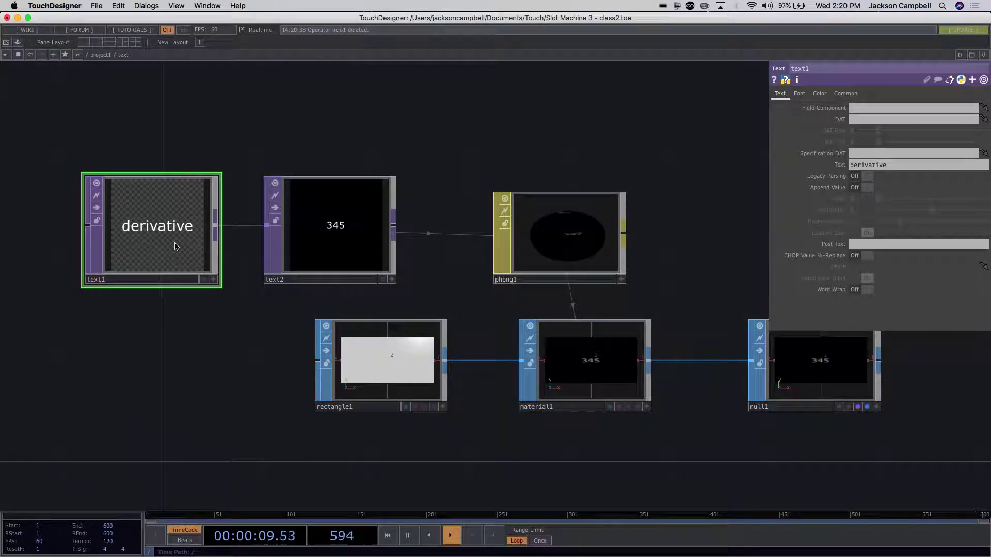
- Select text2 and look through its font, text and color settings
left_click(345, 260)
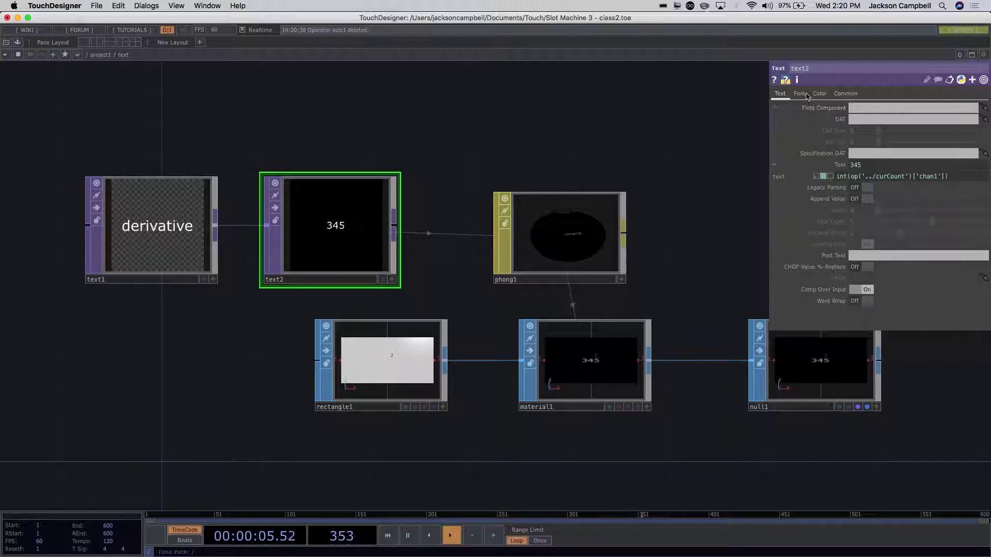
left_click(799, 94)
left_click(781, 95)
left_click(822, 96)
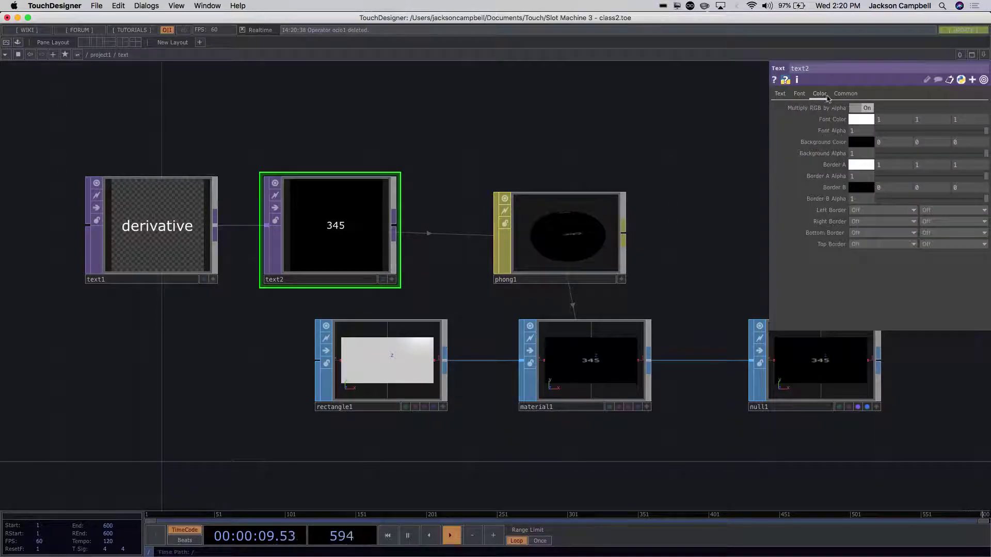
- Set text2's background alpha to 0 and text1's background alpha to 1, so the counter is layered over text1's black background
left_click_drag(983, 154, 850, 155)
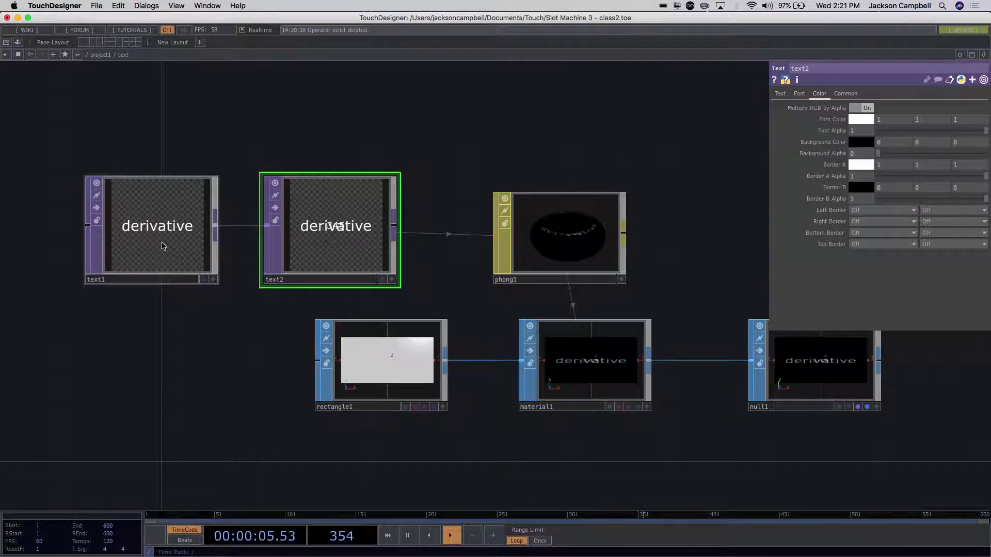
left_click(163, 246)
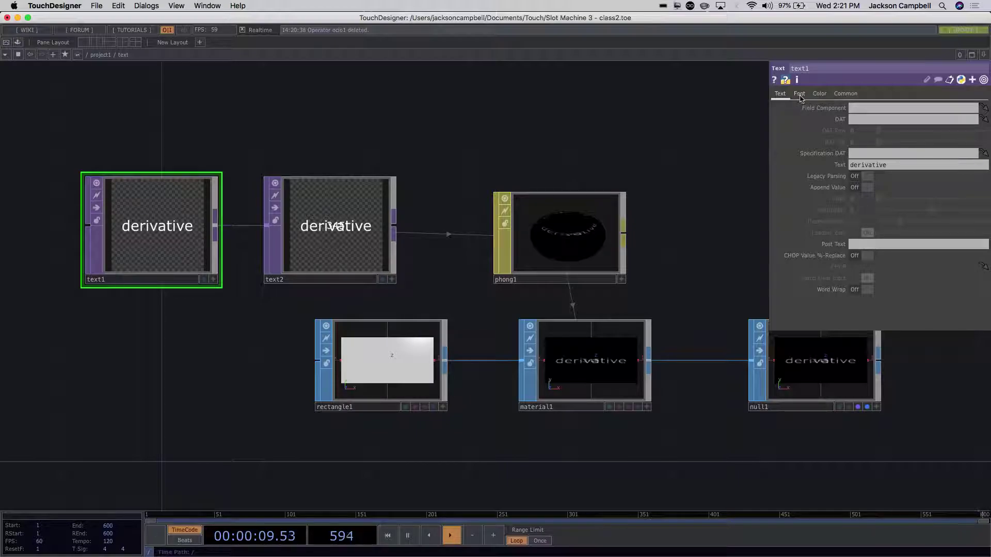
left_click(819, 94)
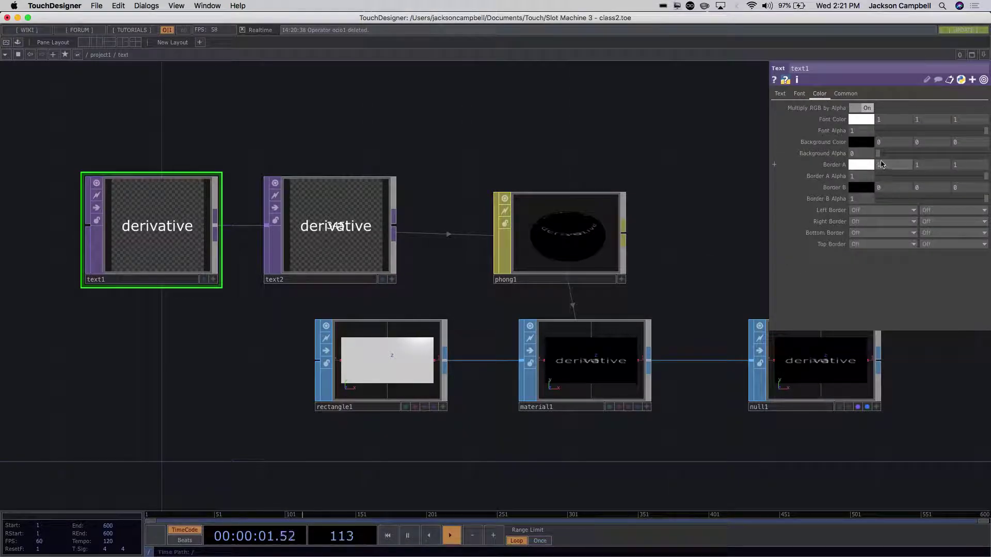
left_click_drag(878, 154, 985, 152)
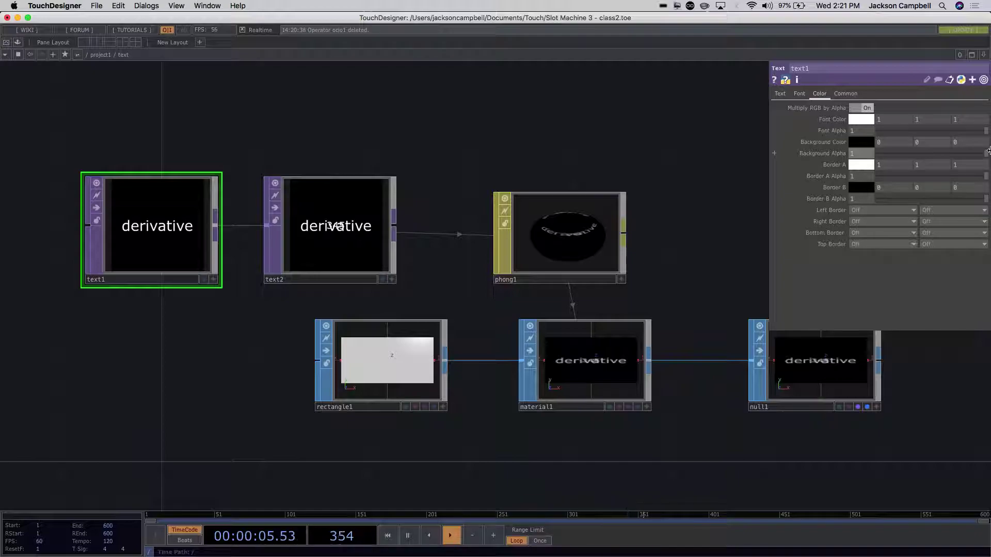
scroll(411, 212, "up", 3)
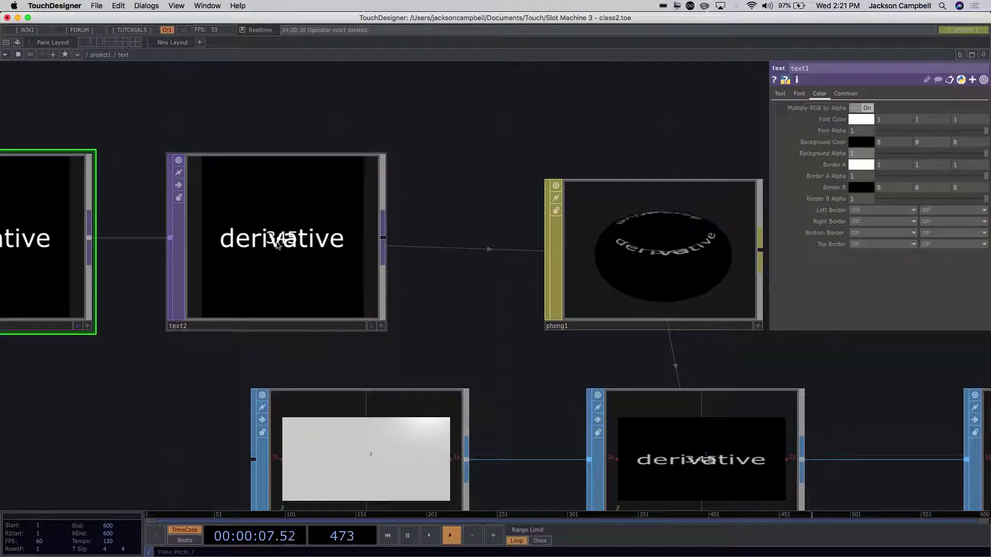
scroll(509, 316, "down", 3)
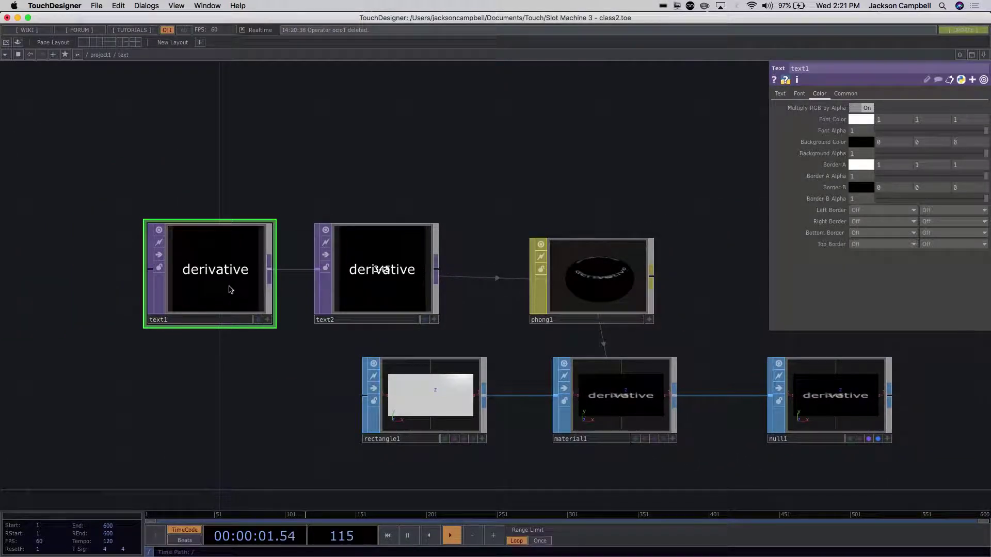
- Switch text2's output resolution to Custom Resolution
left_click(383, 297)
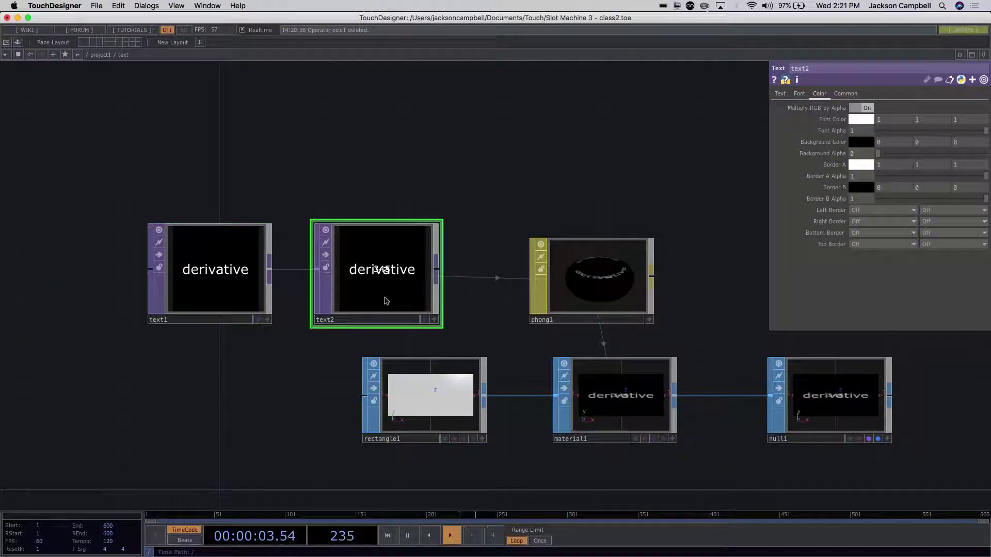
left_click(844, 95)
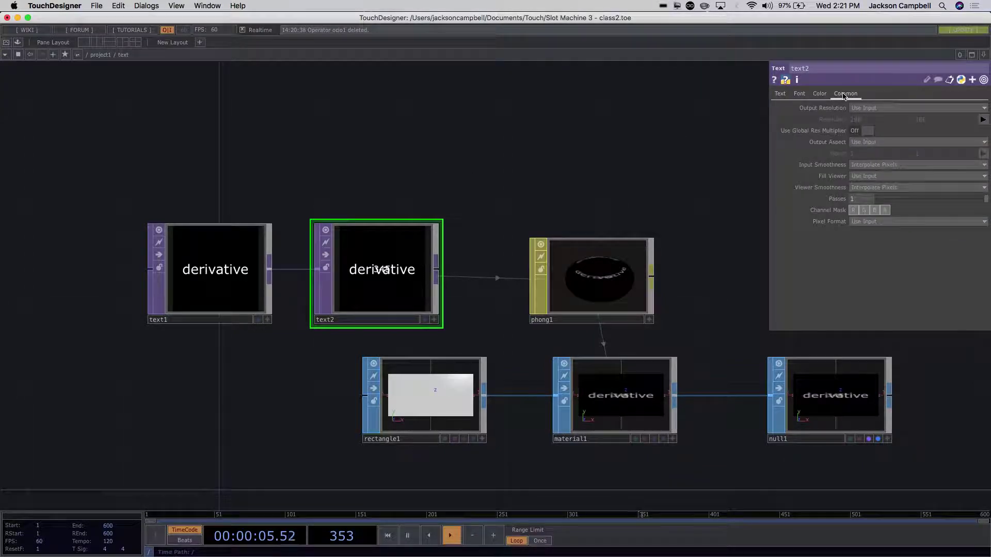
left_click(860, 108)
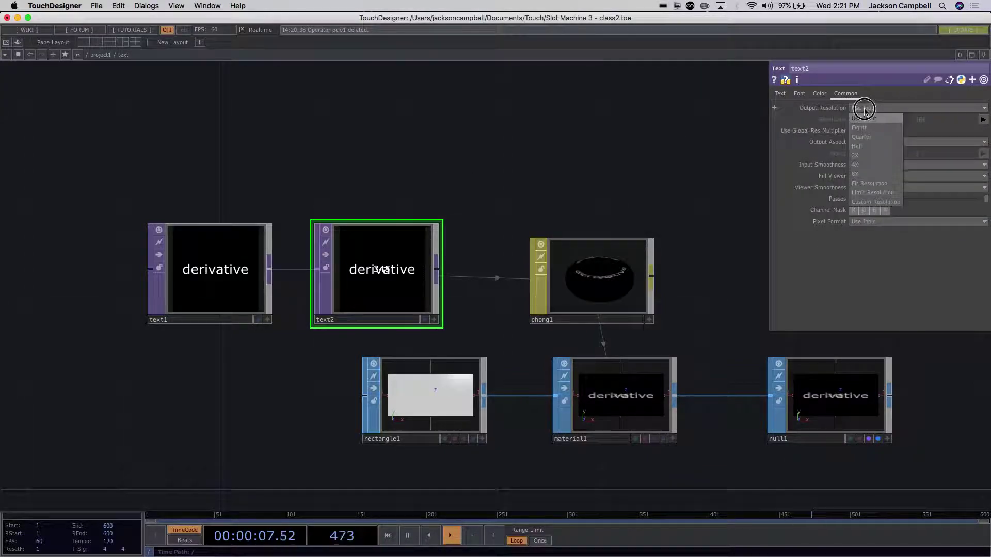
left_click(861, 202)
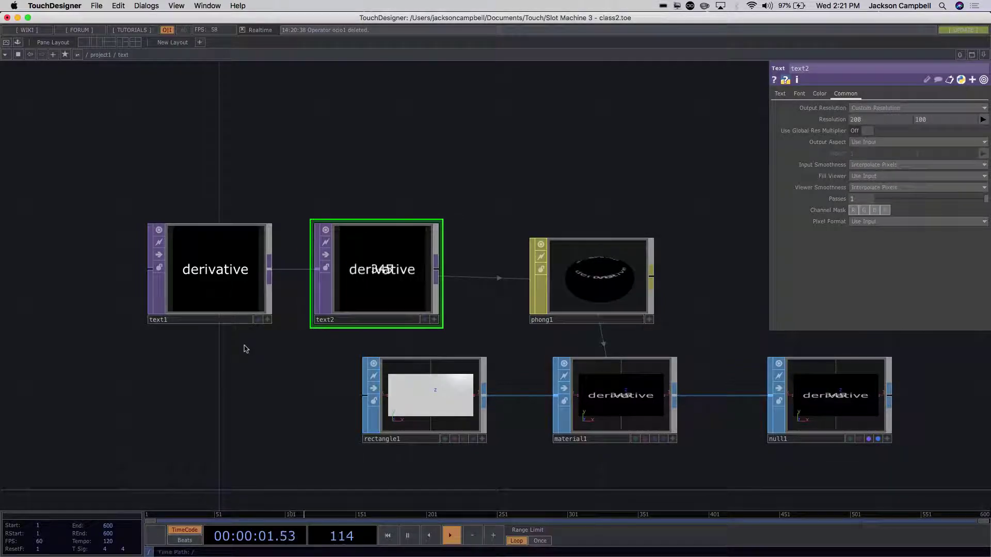
- Move text1 further away from text2 and set its resolution to 200 by 100
left_click_drag(226, 284, 177, 284)
left_click(178, 283)
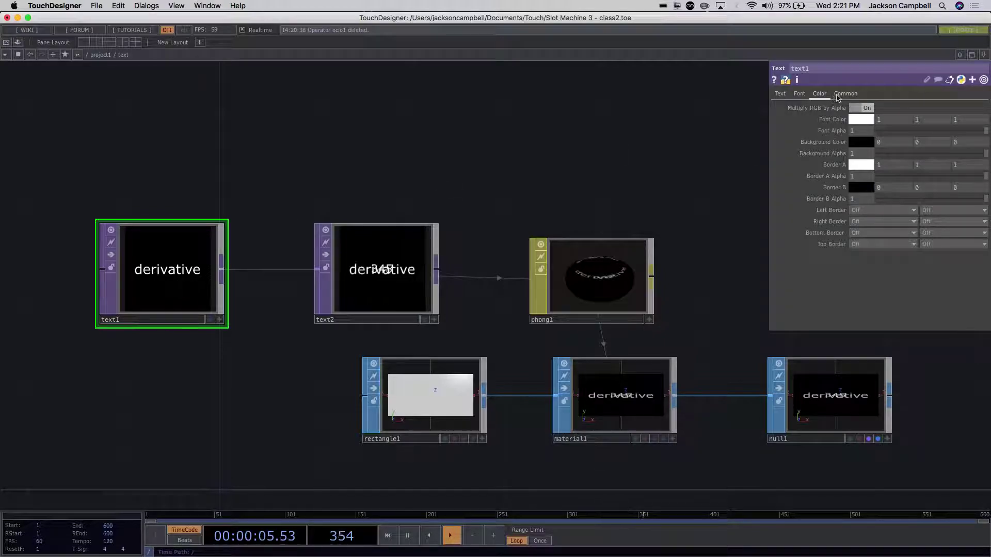
left_click(837, 97)
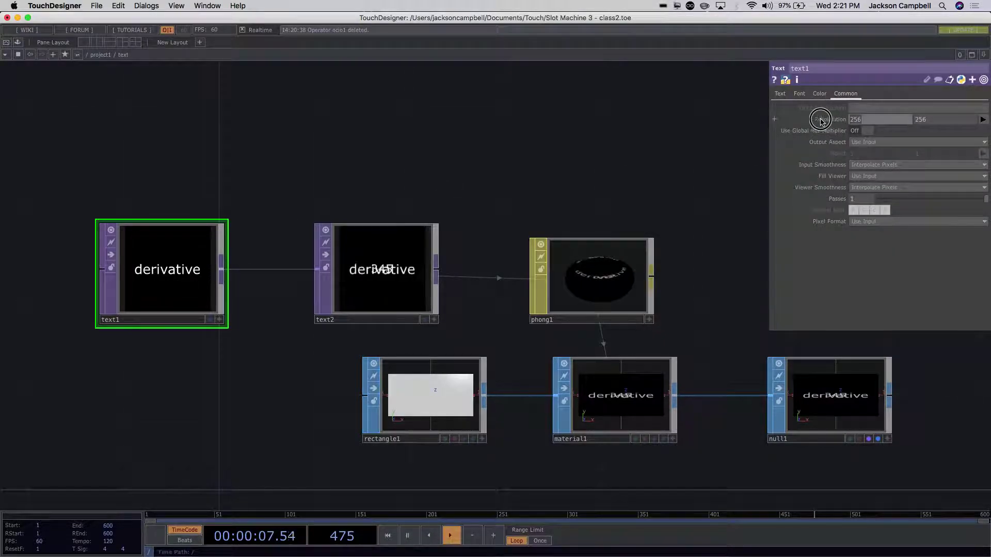
type("200")
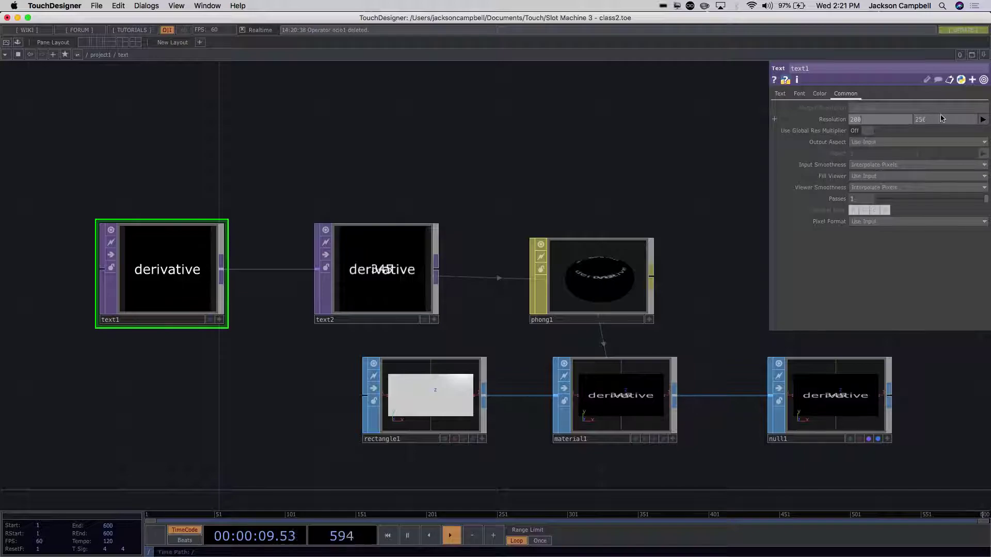
left_click(940, 118)
key("BackSpace")
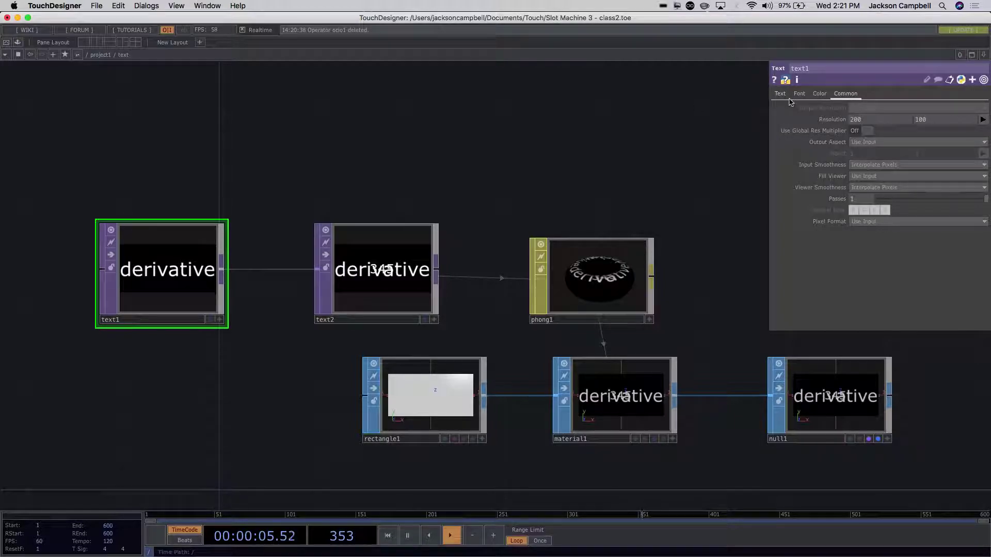
- Change text1's text to "Bank:" and reduce its font size to 17.2
left_click(786, 96)
left_click(892, 170)
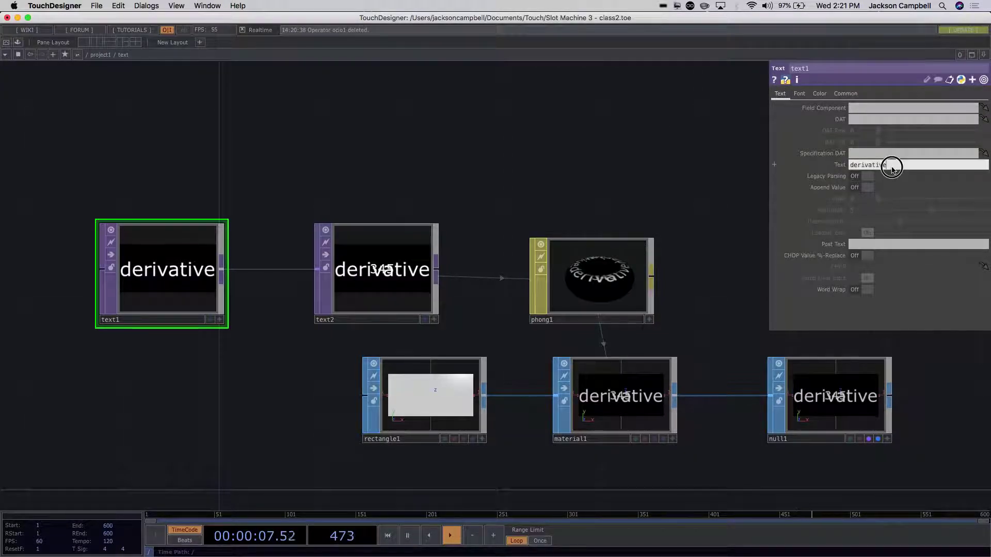
type("Bank")
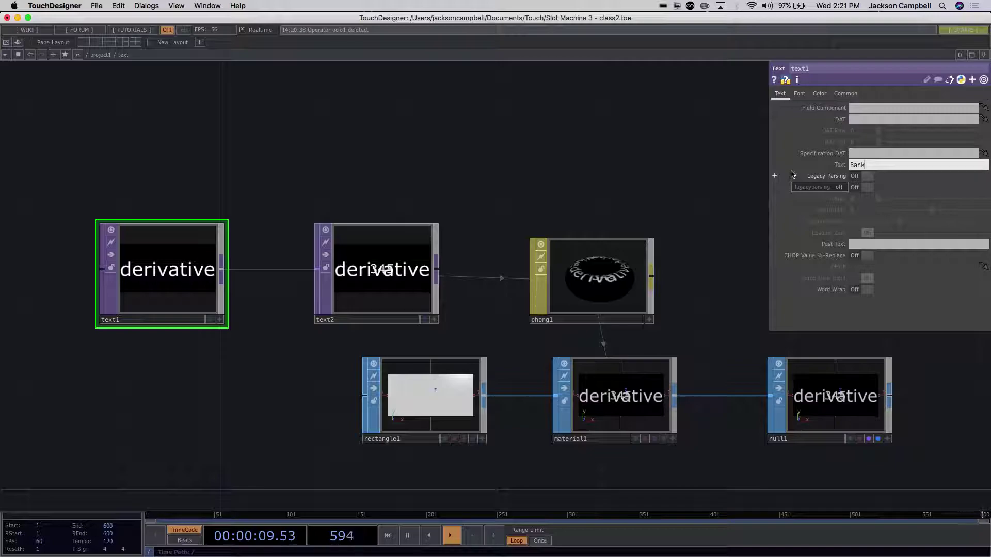
key("Return")
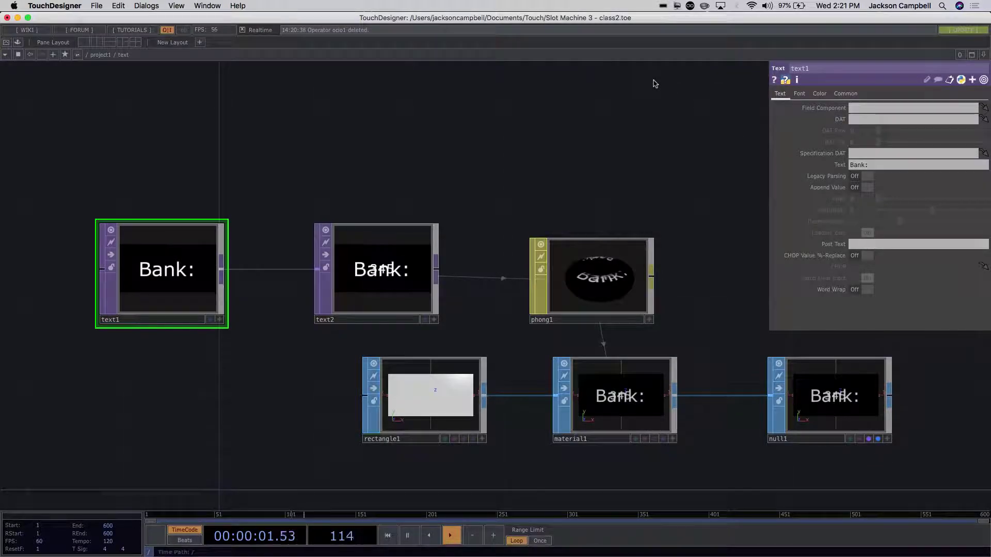
left_click(802, 96)
left_click_drag(904, 212, 872, 199)
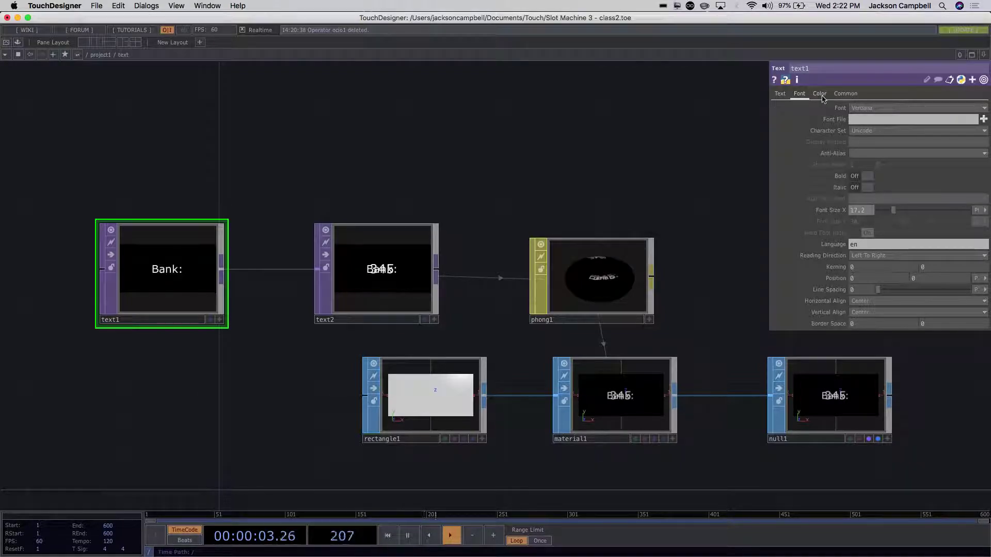
- Offset text1's "Bank:" label to position -60 horizontally and 30 vertically
left_click(779, 93)
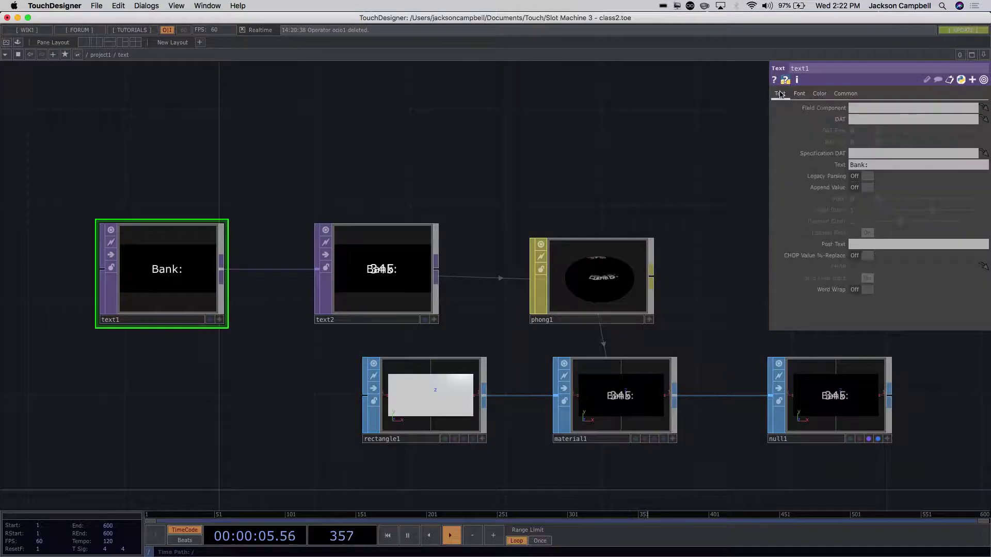
left_click(823, 94)
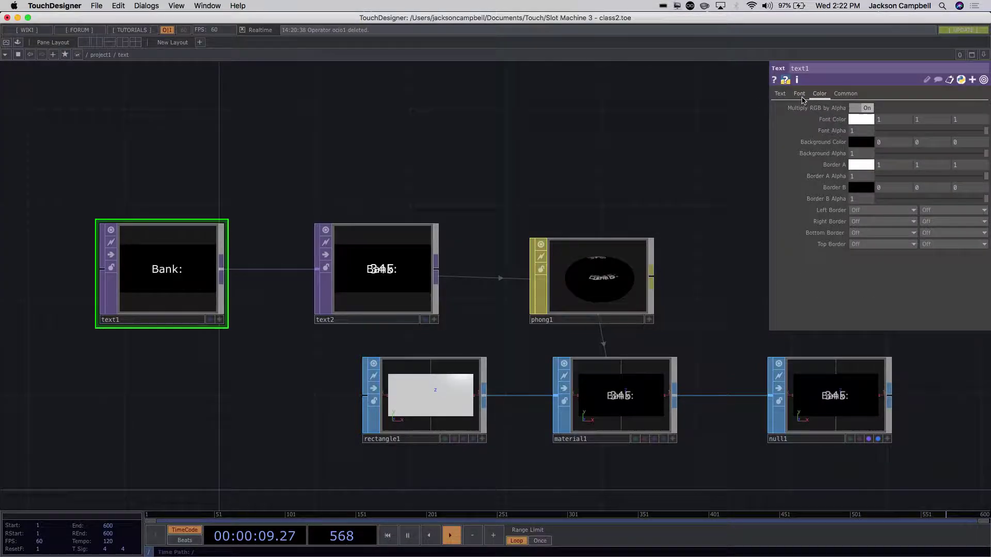
left_click(801, 96)
left_click(825, 96)
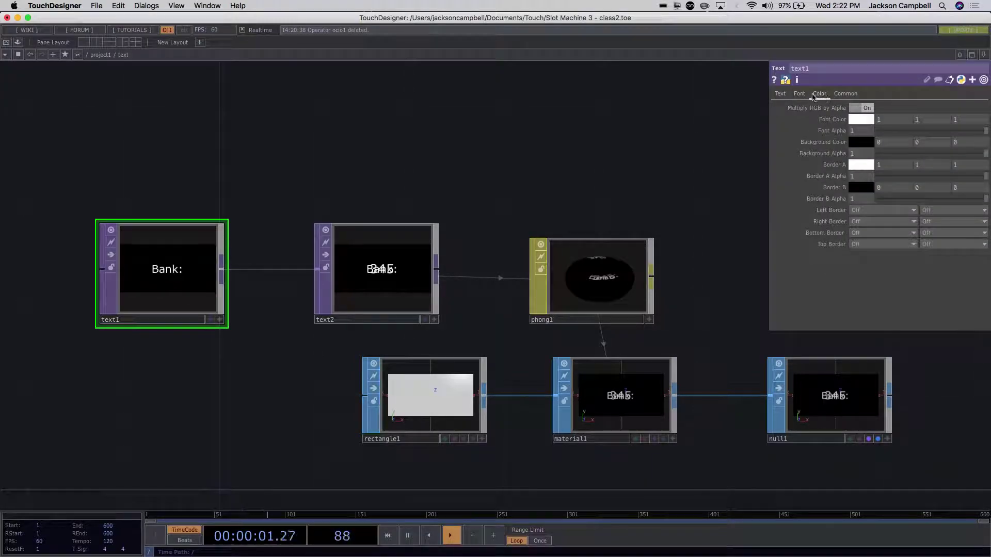
left_click(786, 97)
left_click(800, 97)
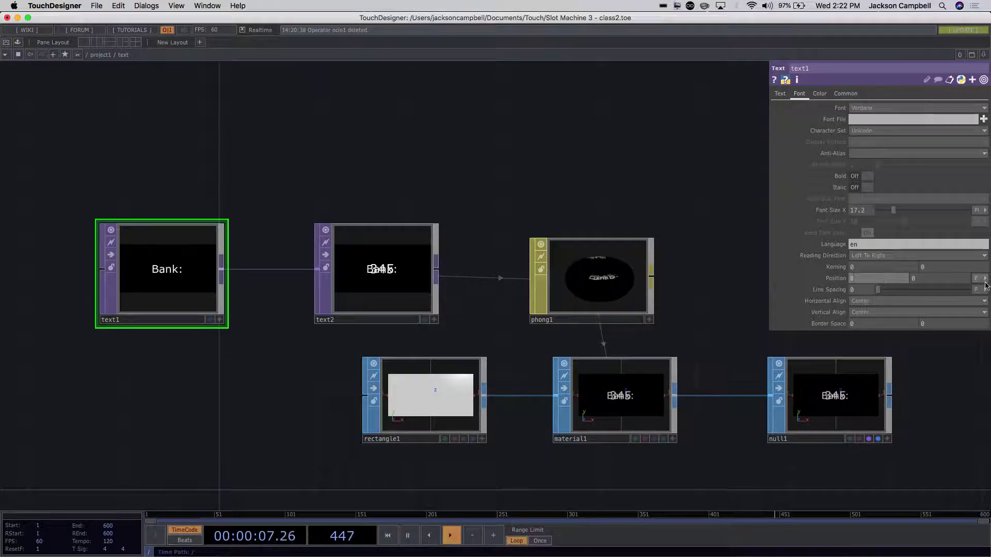
left_click(857, 280)
middle_click_drag(856, 280, 614, 253)
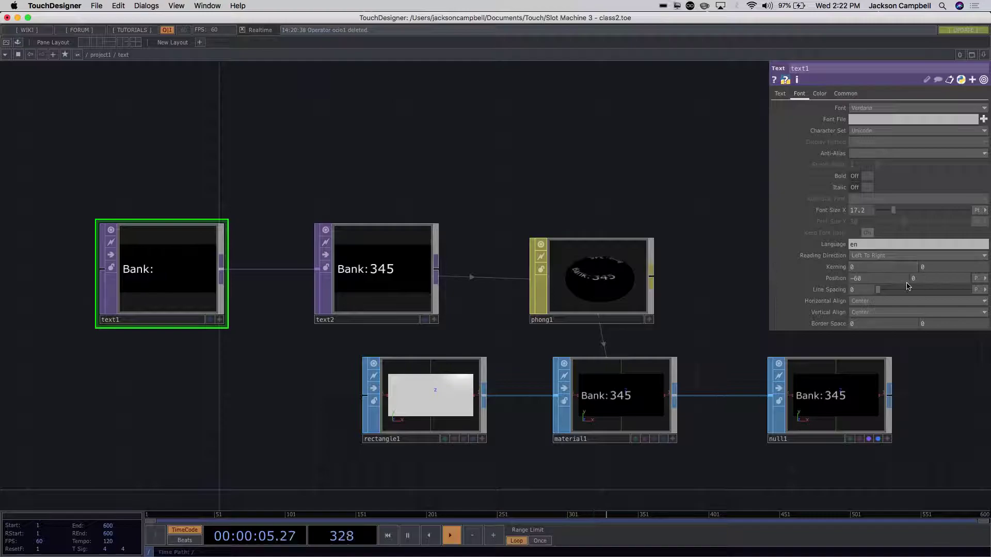
middle_click_drag(931, 280, 986, 261)
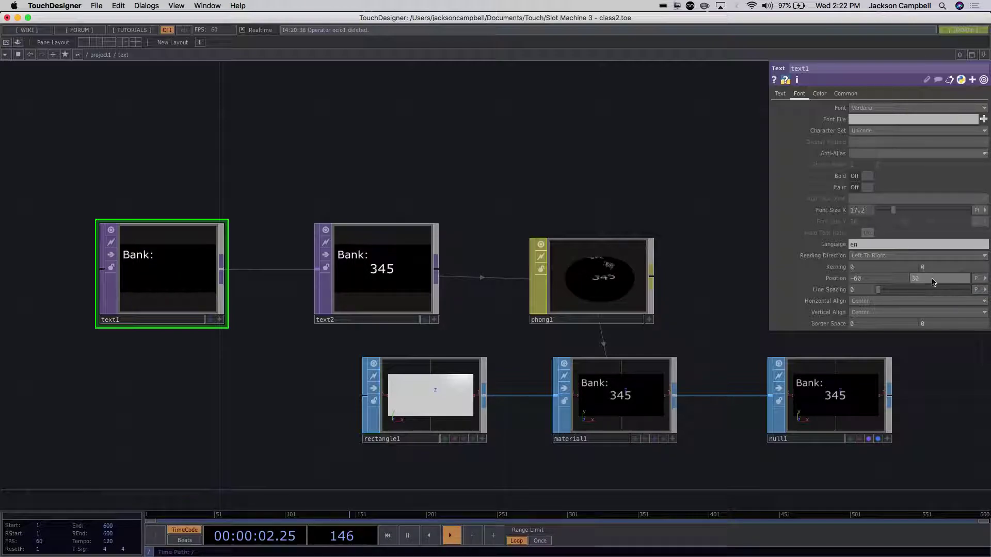
- Set text2's vertical position to 30 to align it with the label, and return to project1 to check render1
left_click(401, 277)
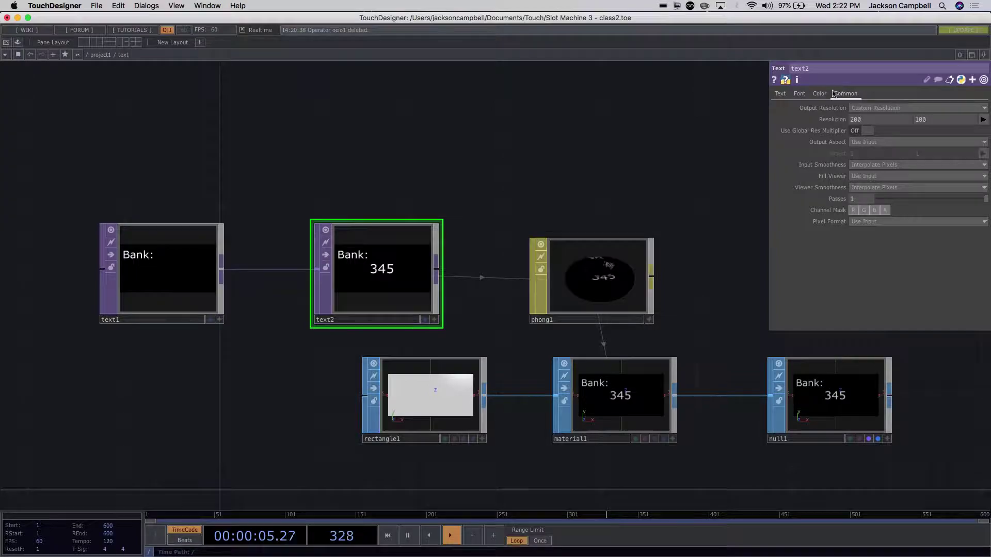
left_click(784, 97)
left_click(799, 94)
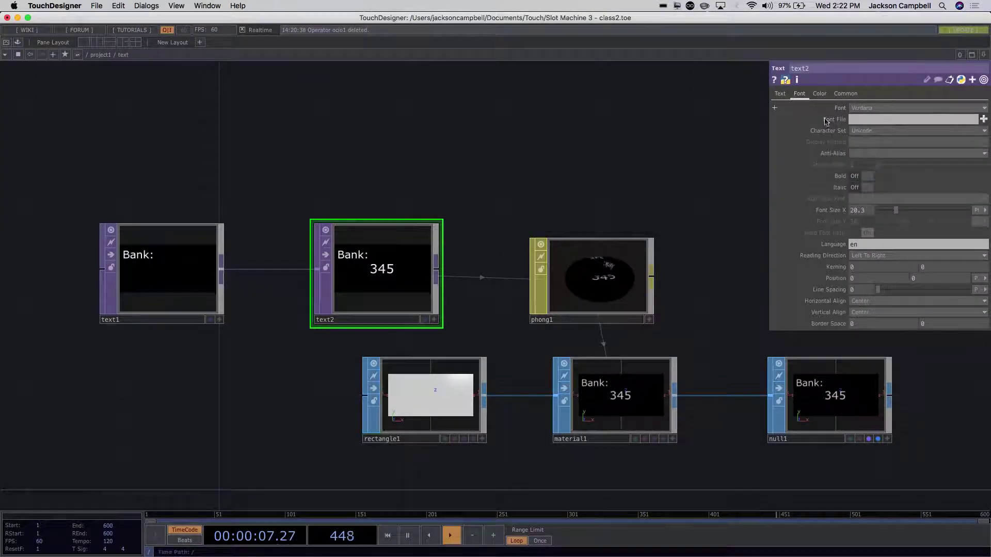
middle_click_drag(913, 279, 976, 267)
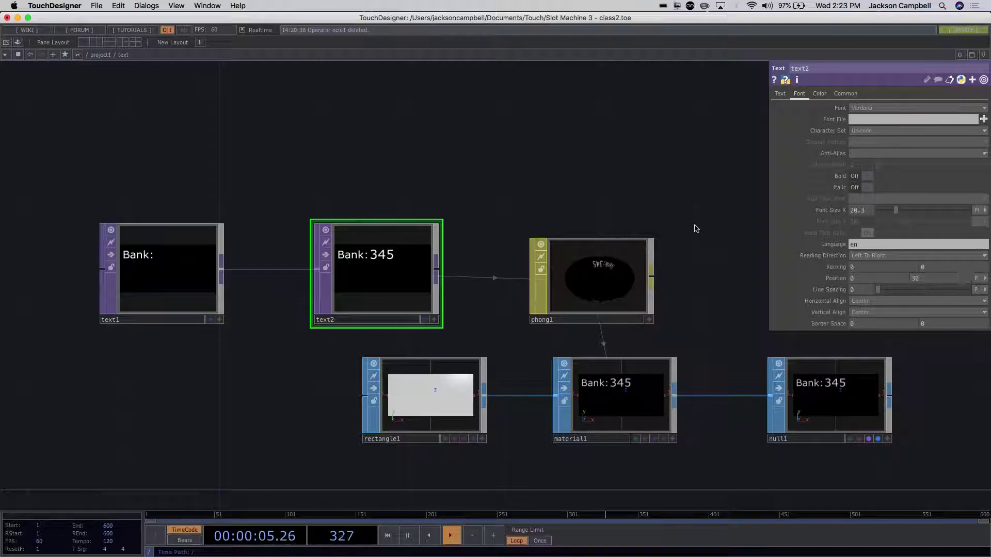
key("u")
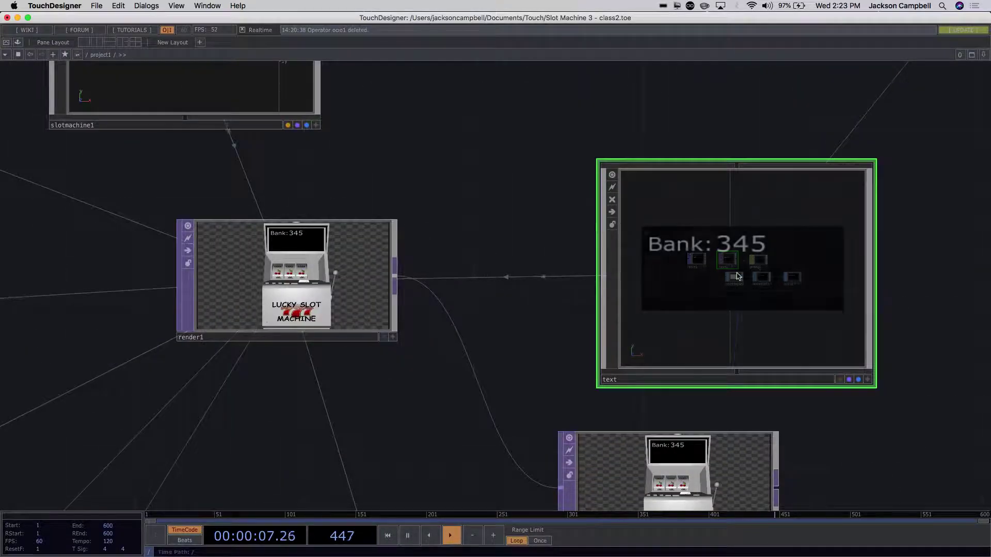
scroll(416, 222, "down", 3)
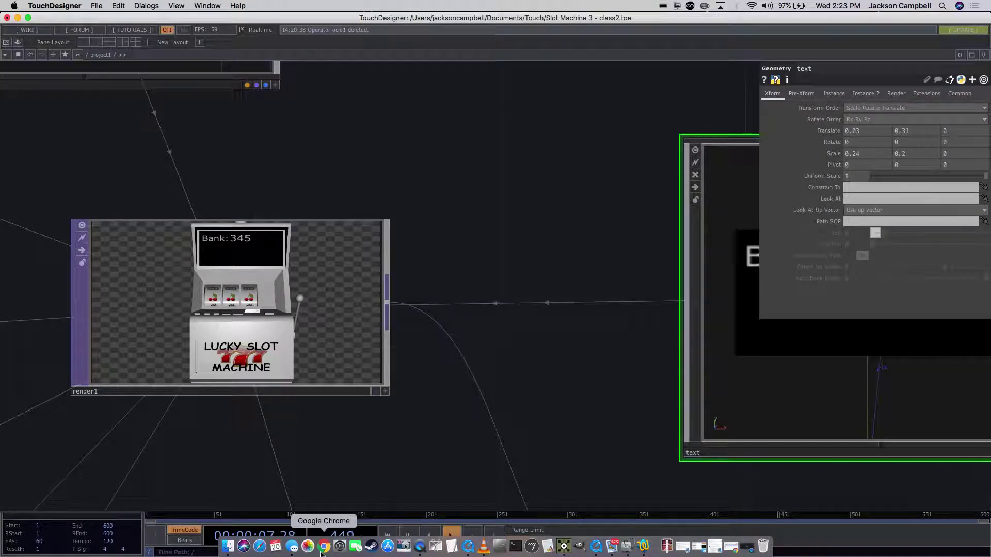
- Switch to Google Chrome, close the Attendance spreadsheet, and open the Syllabus page of the TouchDesigner course site
left_click(324, 548)
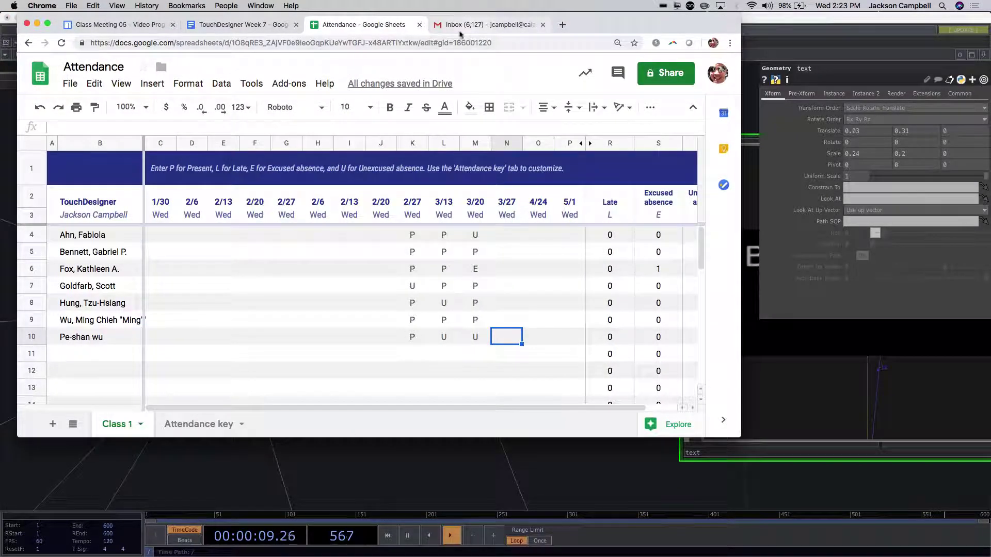
left_click(436, 25)
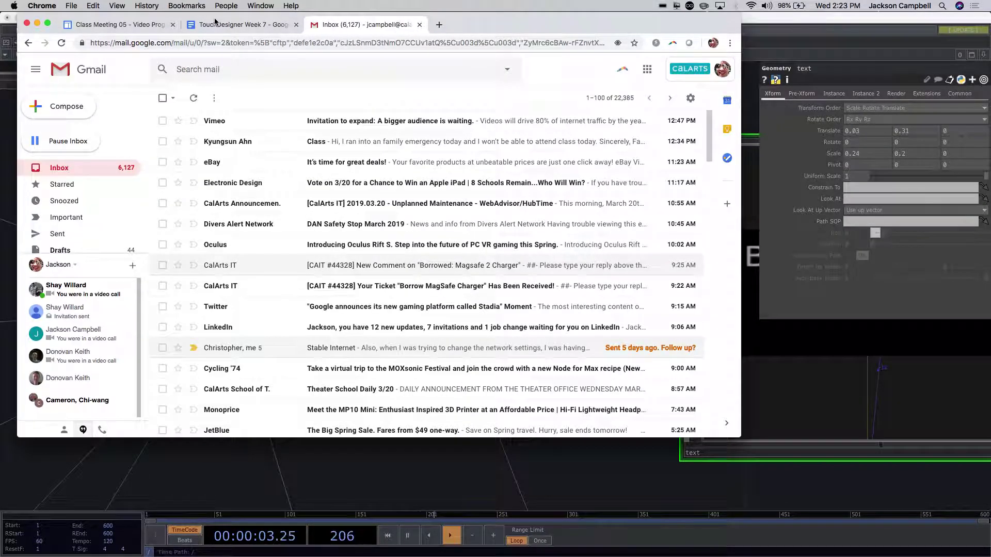
left_click(141, 30)
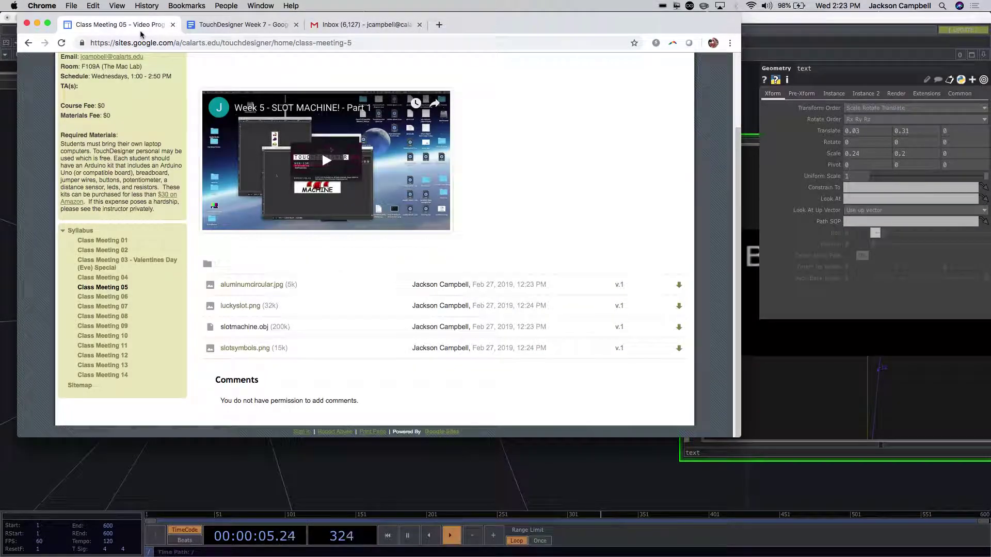
scroll(266, 159, "down", 1)
left_click(272, 90)
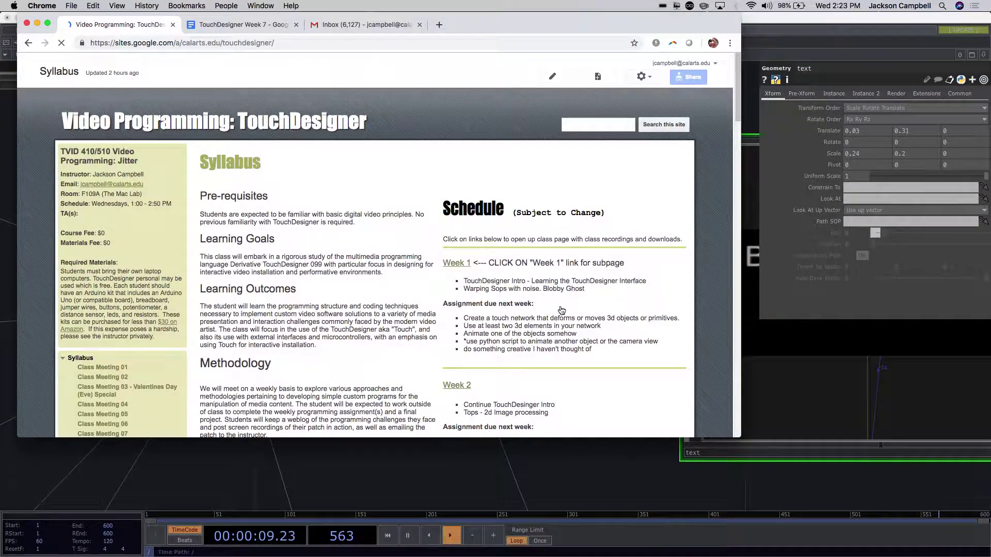
- Open the Week 8 class page from the syllabus schedule and bring its attached files into view
scroll(560, 306, "down", 10)
scroll(561, 309, "down", 8)
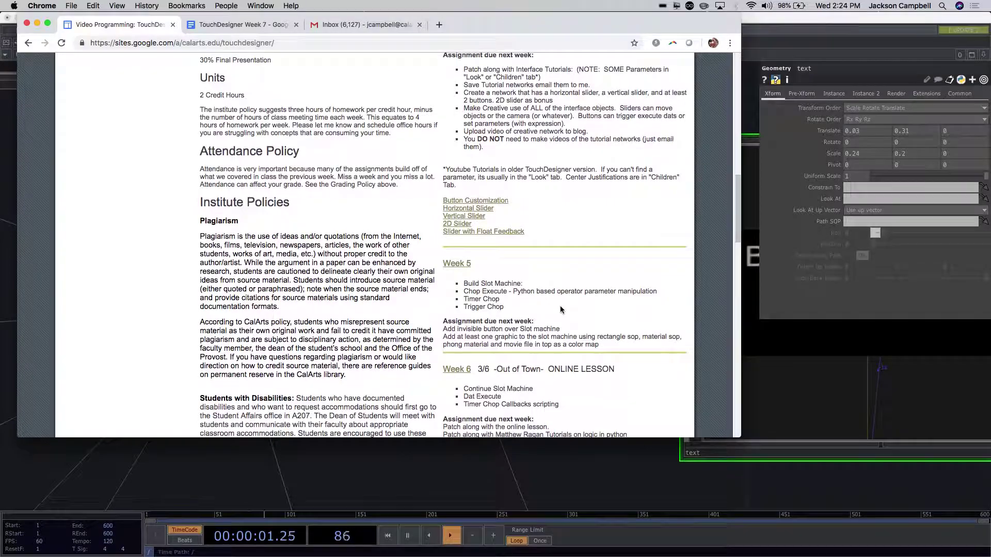
scroll(561, 309, "down", 4)
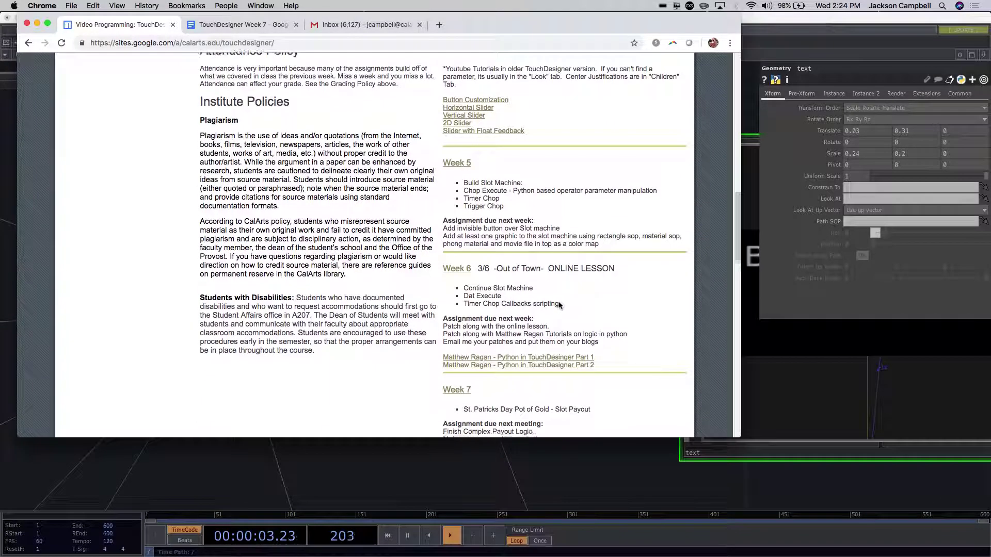
scroll(558, 302, "down", 8)
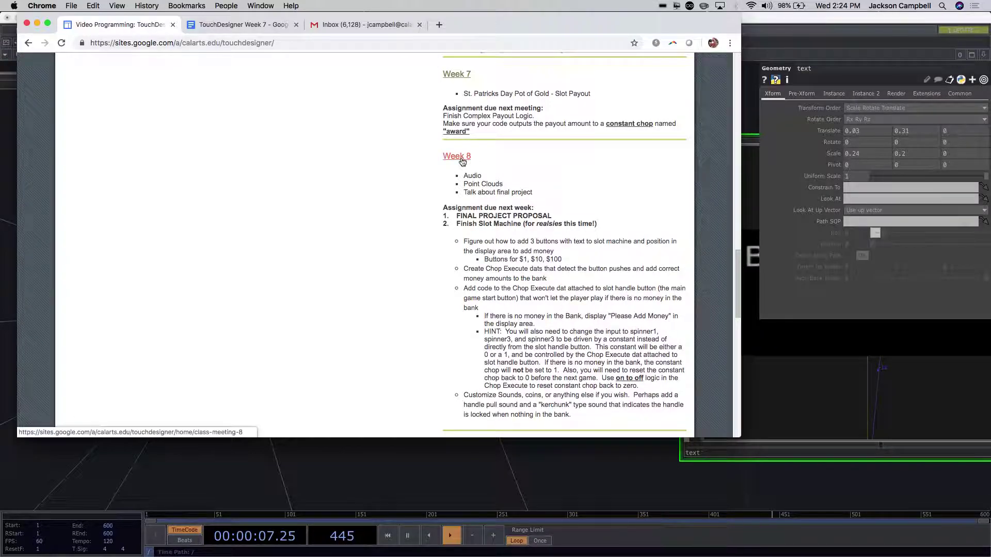
scroll(461, 201, "up", 1)
left_click(460, 201)
scroll(459, 202, "down", 2)
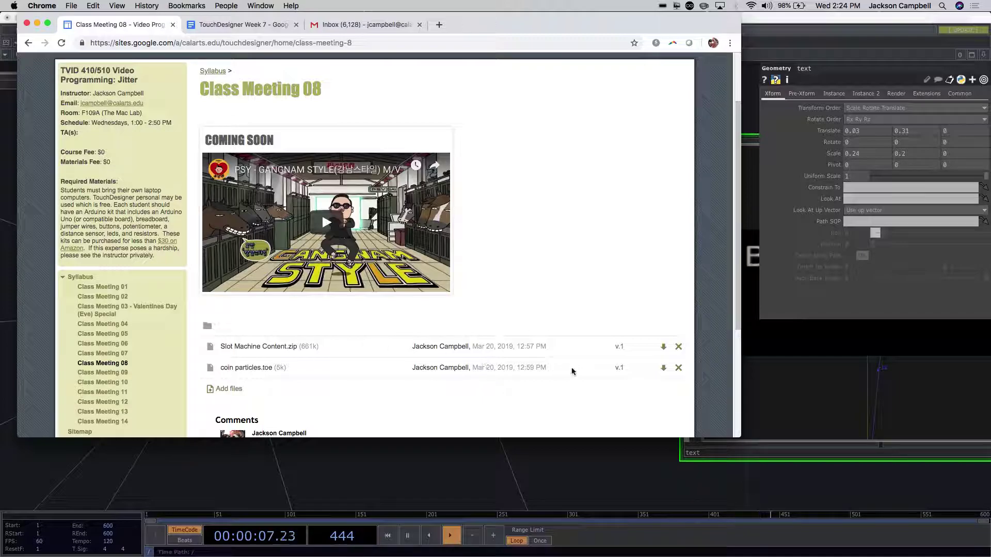
- Download Slot Machine Content.zip and coin particles.toe from the class page and minimize the browser
left_click(665, 347)
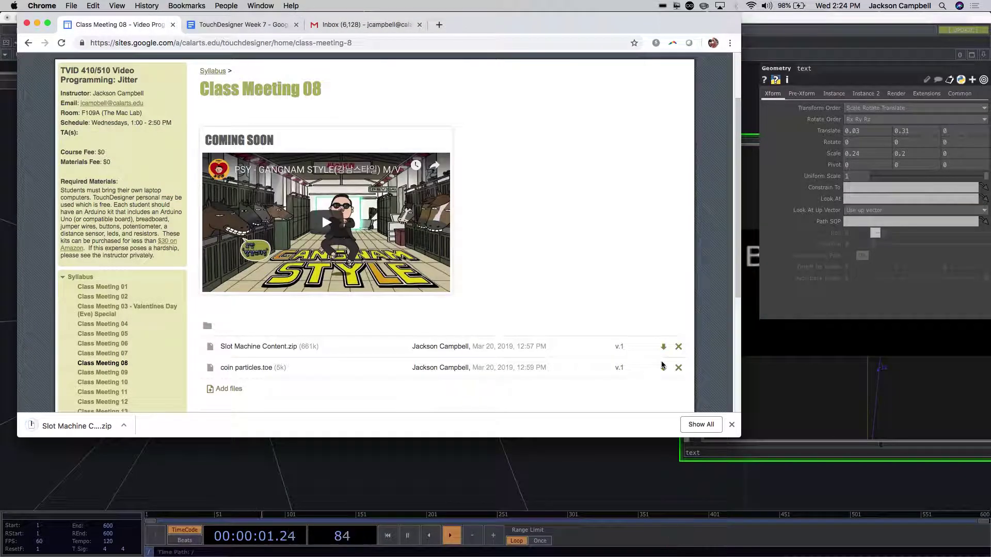
left_click(664, 367)
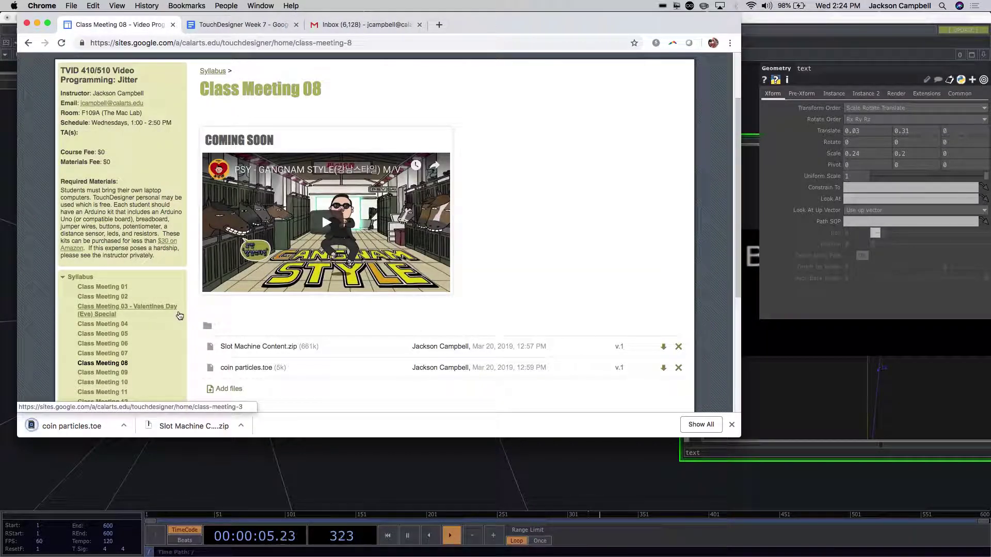
left_click(37, 25)
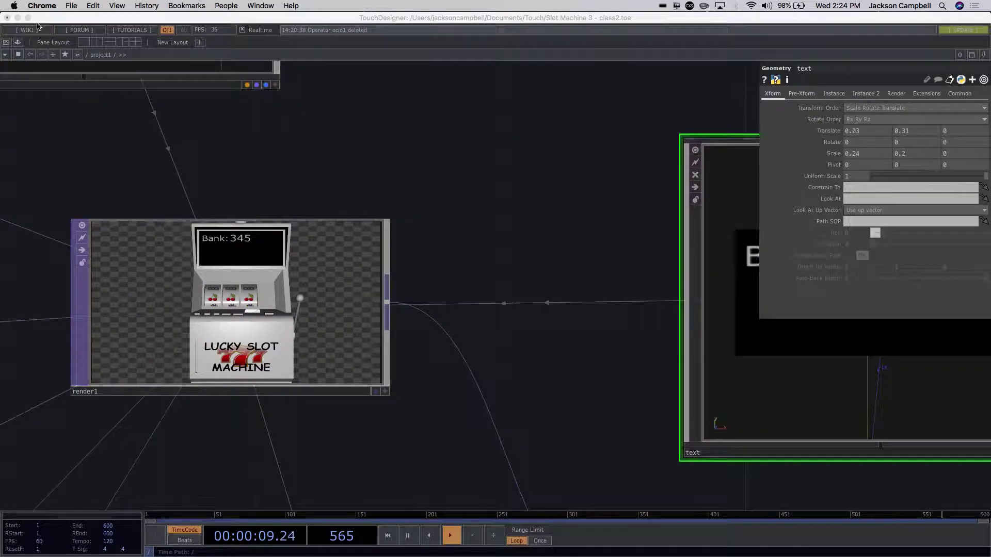
- Switch to Finder, sort the Downloads folder by name and open the Slot Machine Content folder
left_click(232, 550)
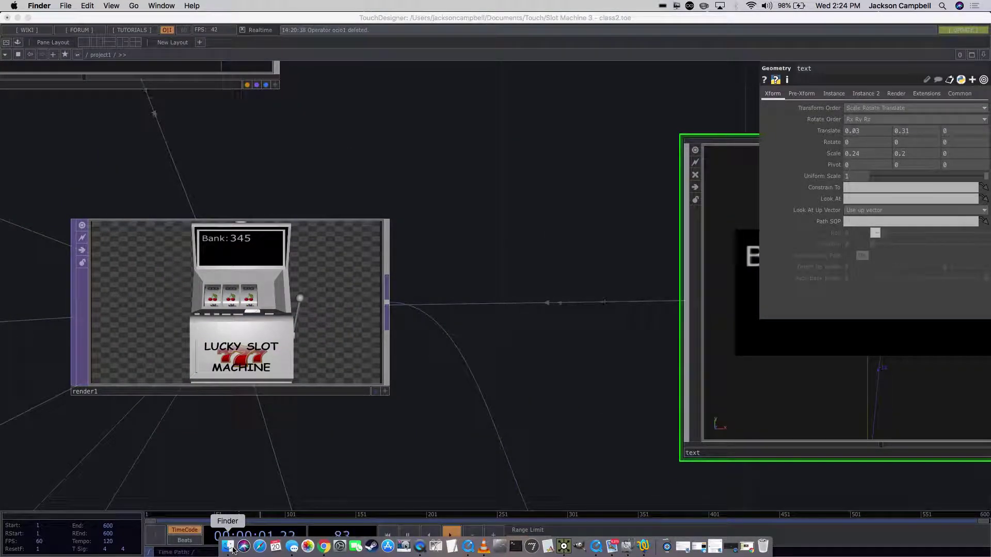
left_click(232, 550)
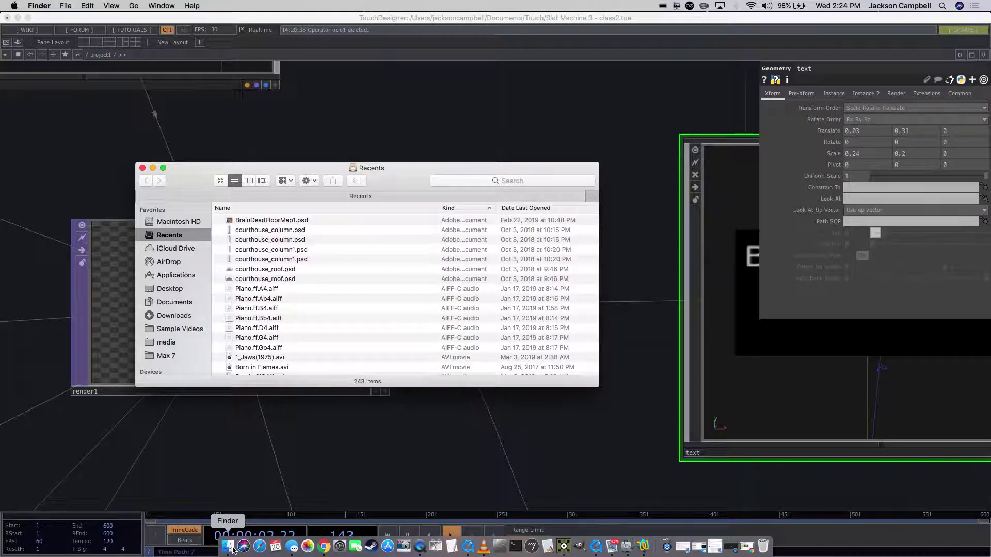
left_click(174, 316)
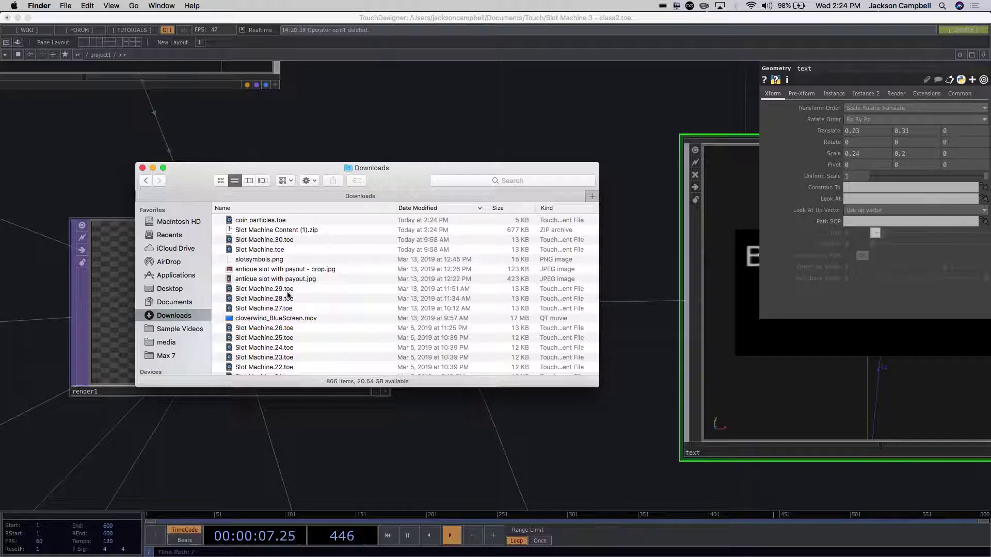
left_click(277, 230)
left_click(276, 209)
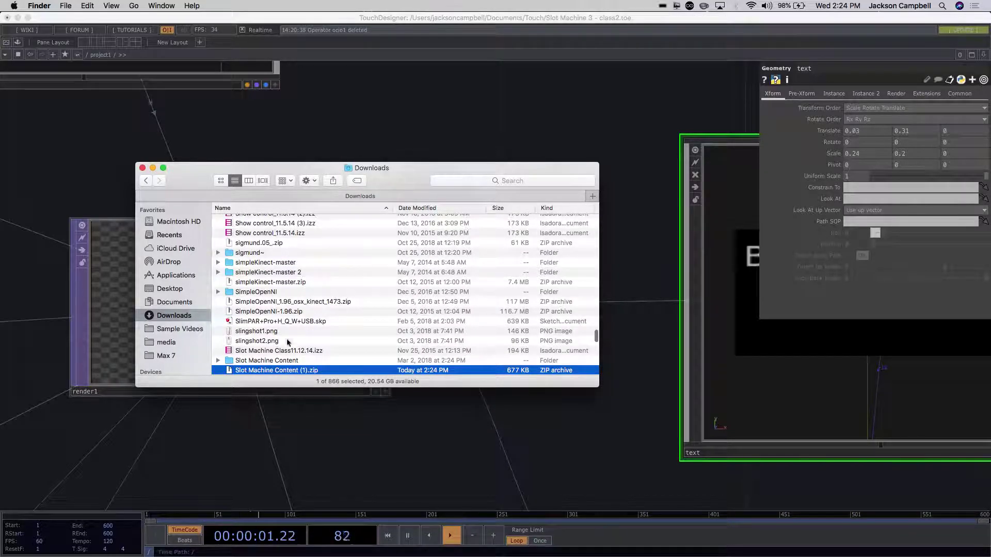
scroll(281, 348, "down", 3)
double_click(268, 335)
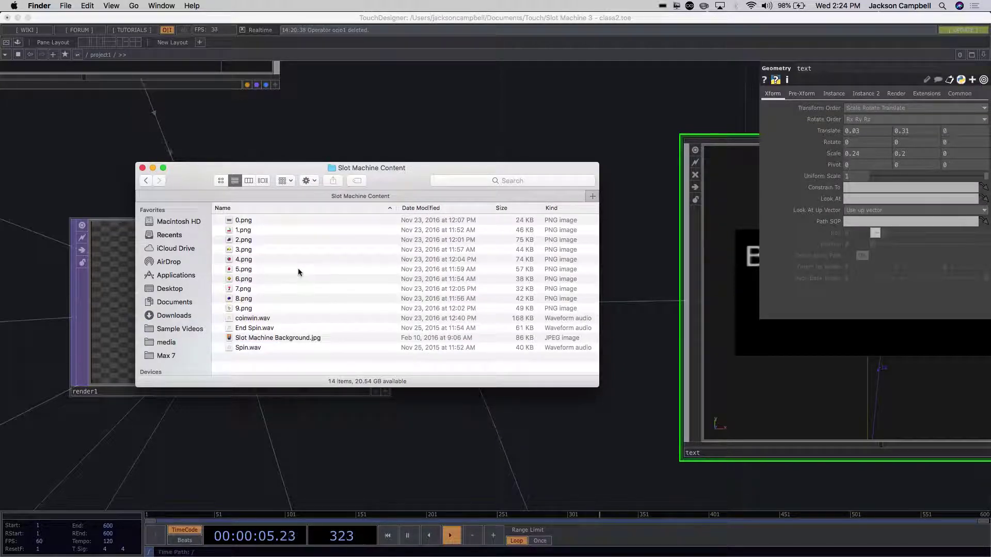
- Import coinwin.wav, End Spin.wav and Spin.wav from the Slot Machine Content folder into the TouchDesigner network as Audio File In operators
scroll(298, 268, "down", 1)
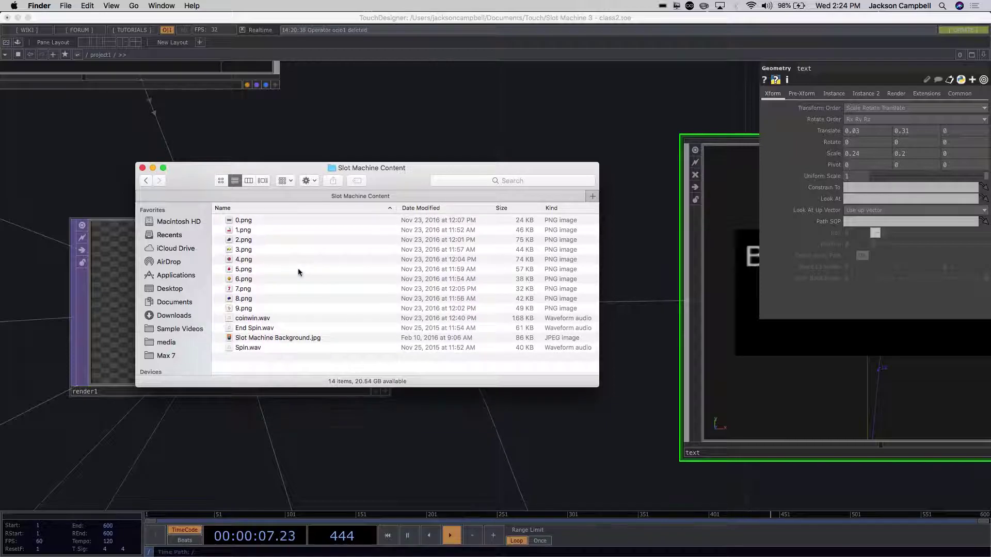
left_click(252, 319)
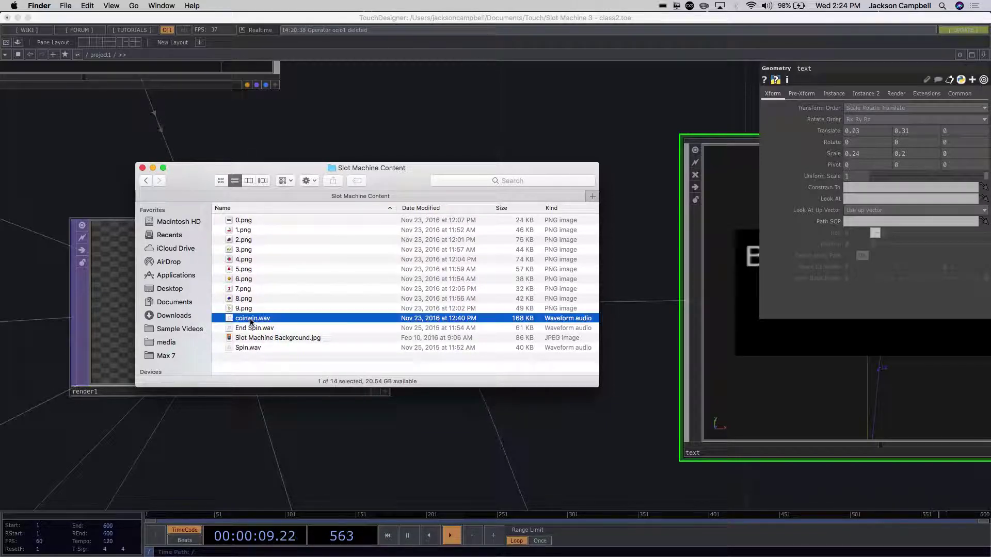
left_click(253, 328)
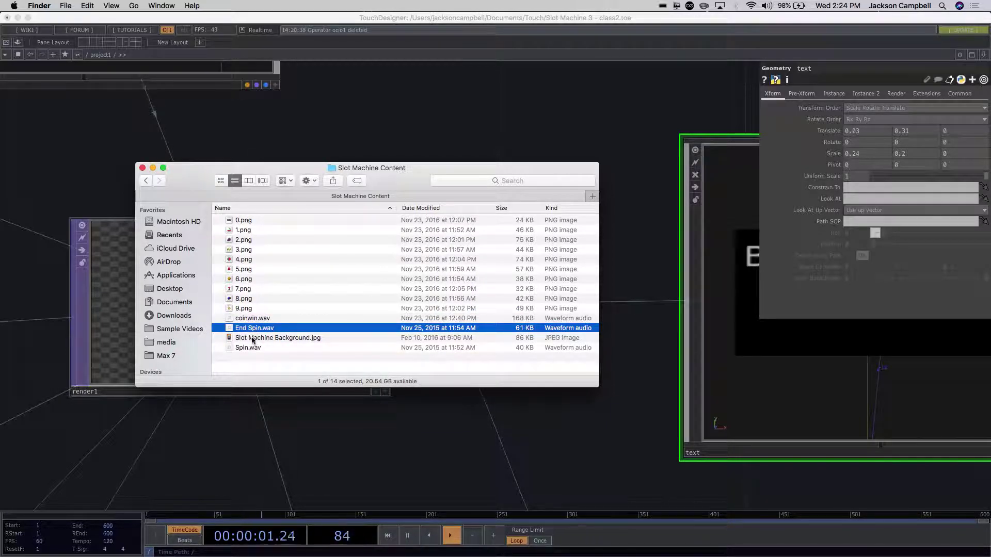
left_click(249, 348)
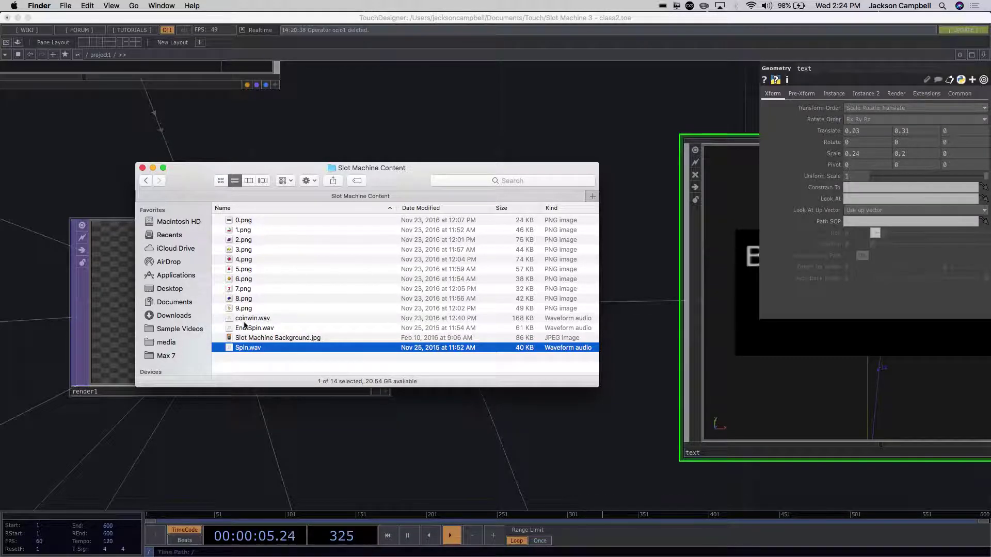
left_click_drag(196, 172, 504, 153)
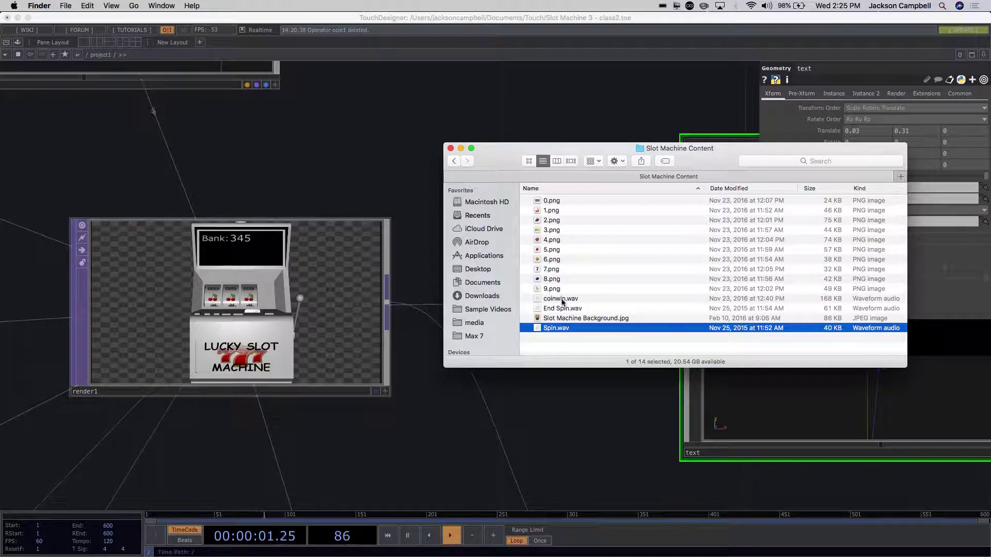
left_click_drag(563, 302, 429, 153)
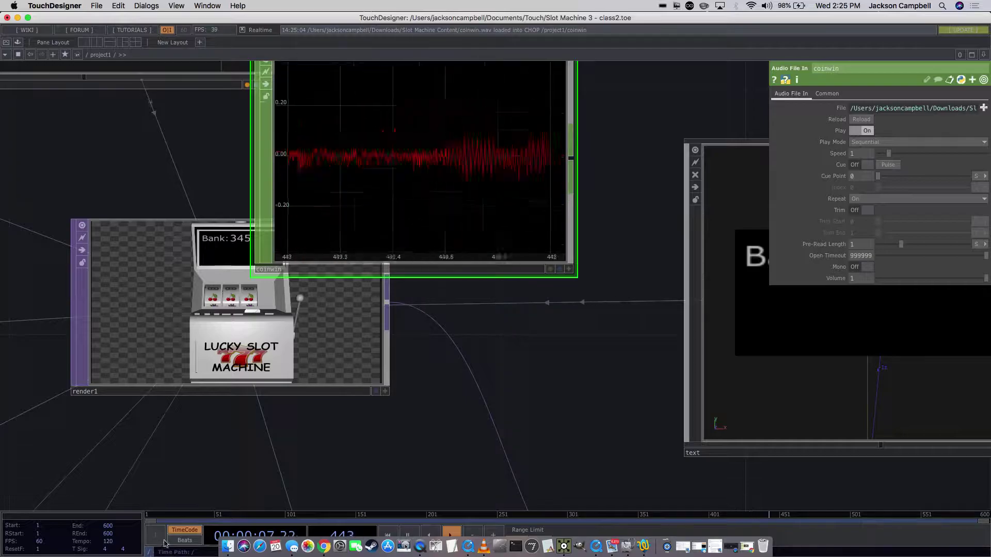
left_click(228, 547)
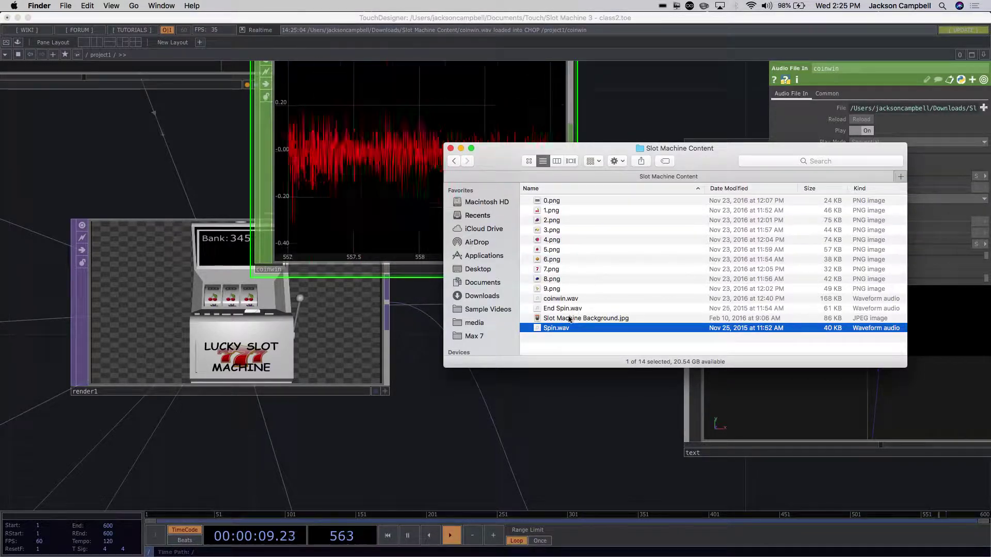
left_click_drag(563, 310, 500, 390)
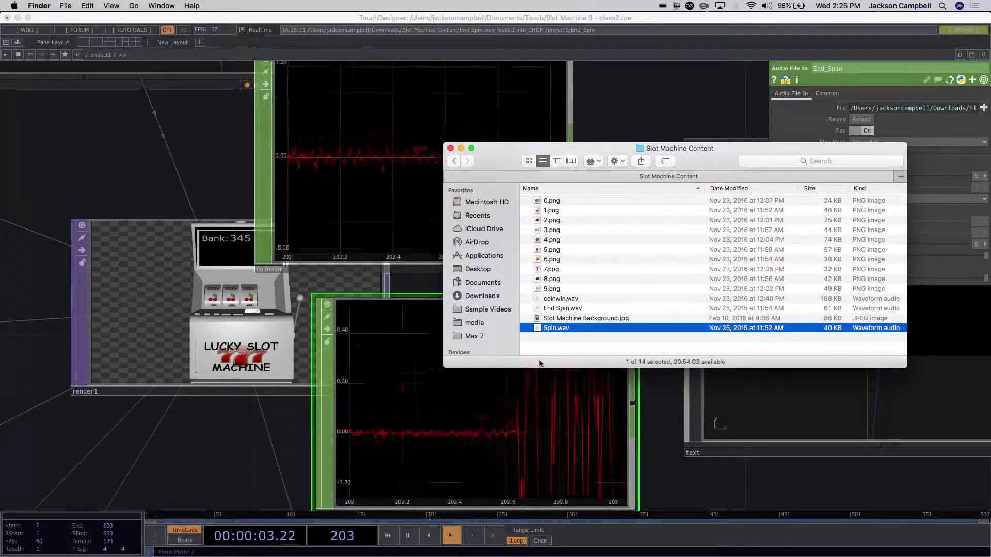
left_click(229, 254)
left_click_drag(229, 254, 156, 184)
- Arrange the audio operators in a column in the empty area beside the wheels, ordered Spin, End_Spin, coinwin from top to bottom
scroll(281, 209, "down", 3)
scroll(281, 208, "down", 2)
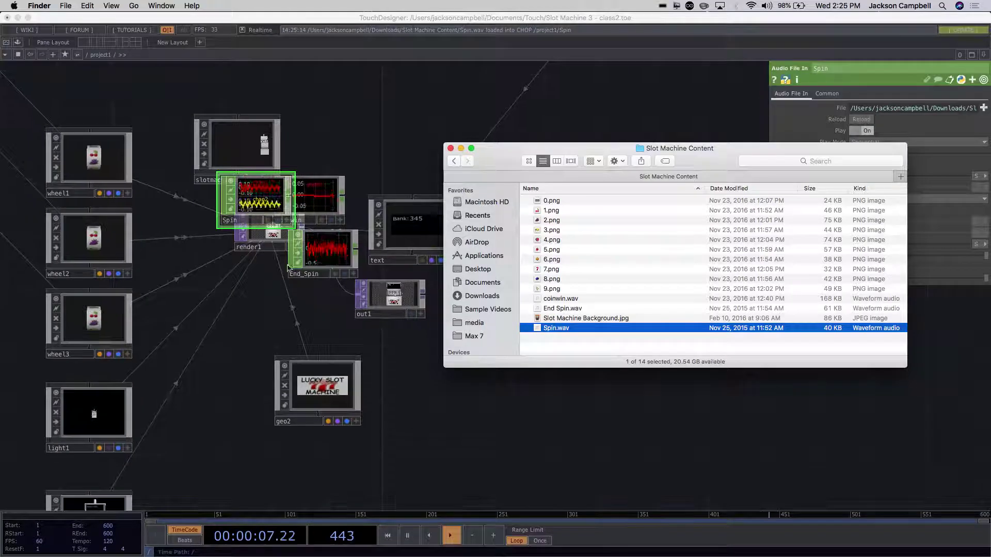
left_click(274, 301)
left_click_drag(274, 301, 539, 289)
left_click_drag(534, 218, 122, 299)
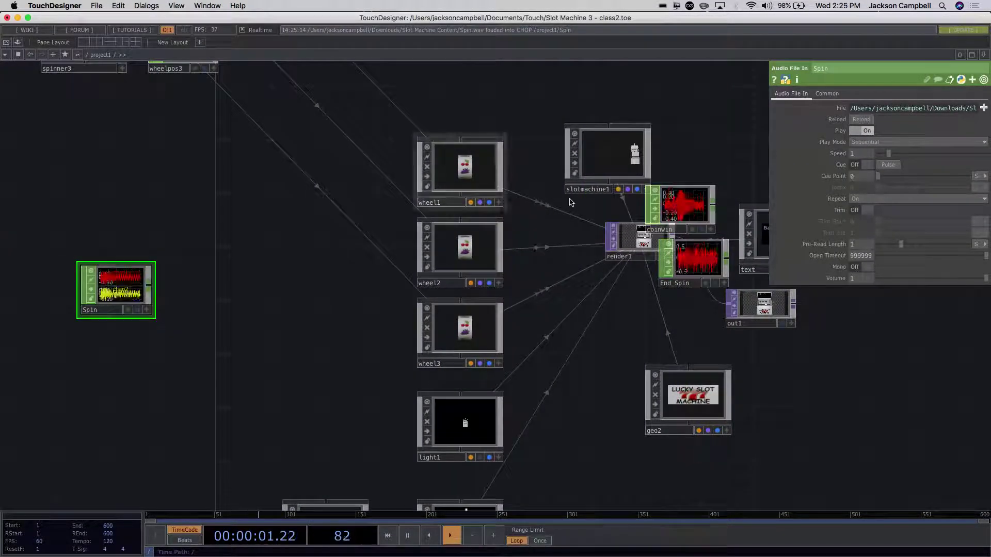
left_click_drag(681, 209, 115, 423)
left_click_drag(699, 268, 119, 372)
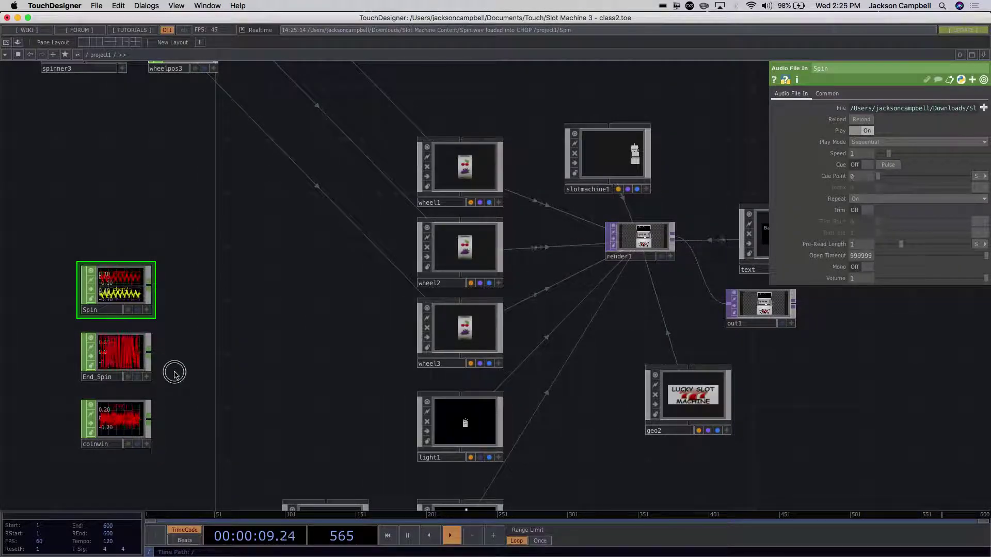
left_click(118, 420)
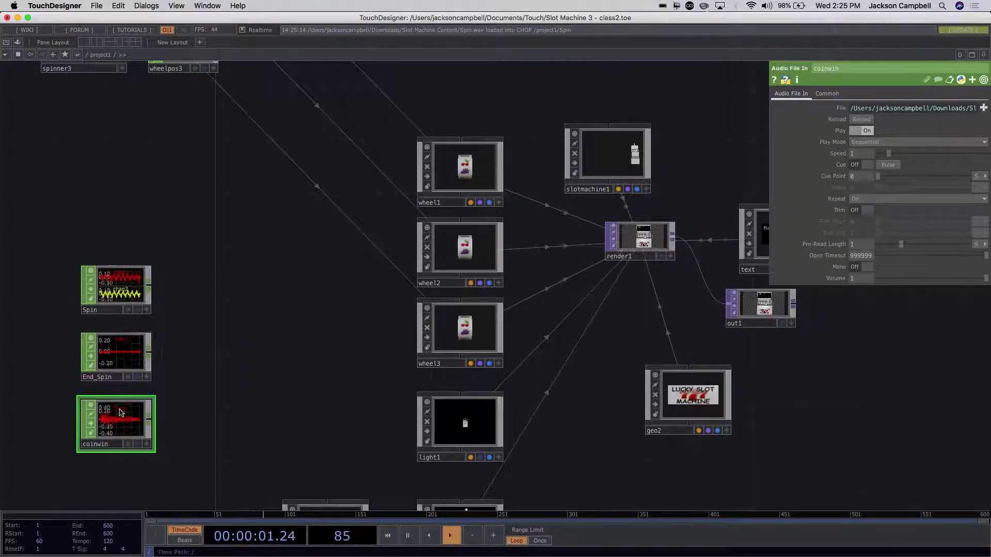
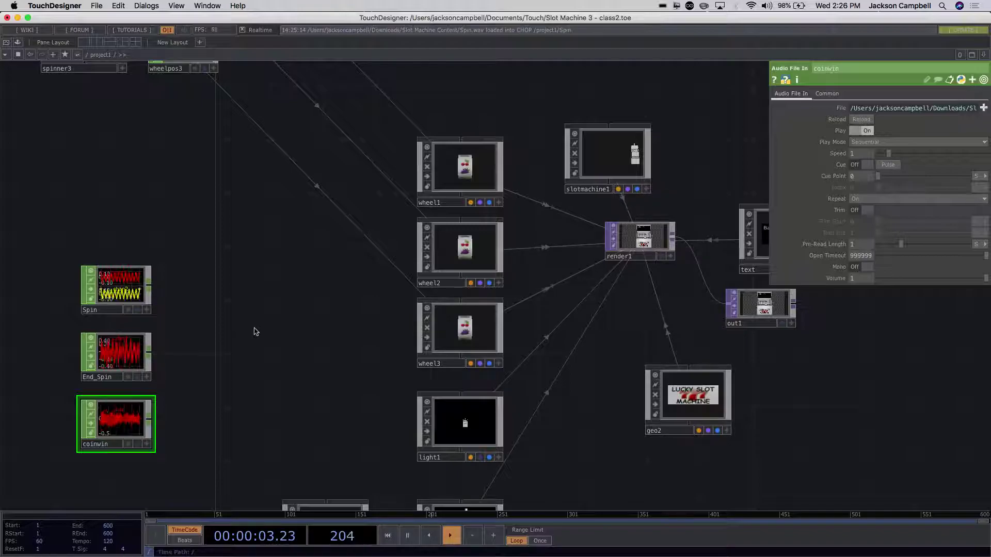
- Add an Audio Device Out CHOP beside the Spin operator and check its available output devices, leaving the device at default
key("Tab")
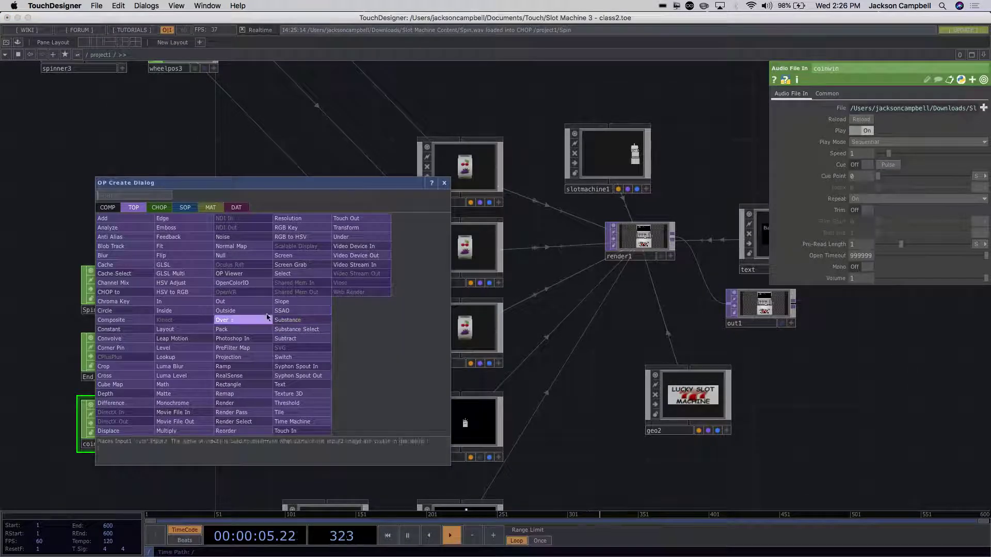
left_click(161, 206)
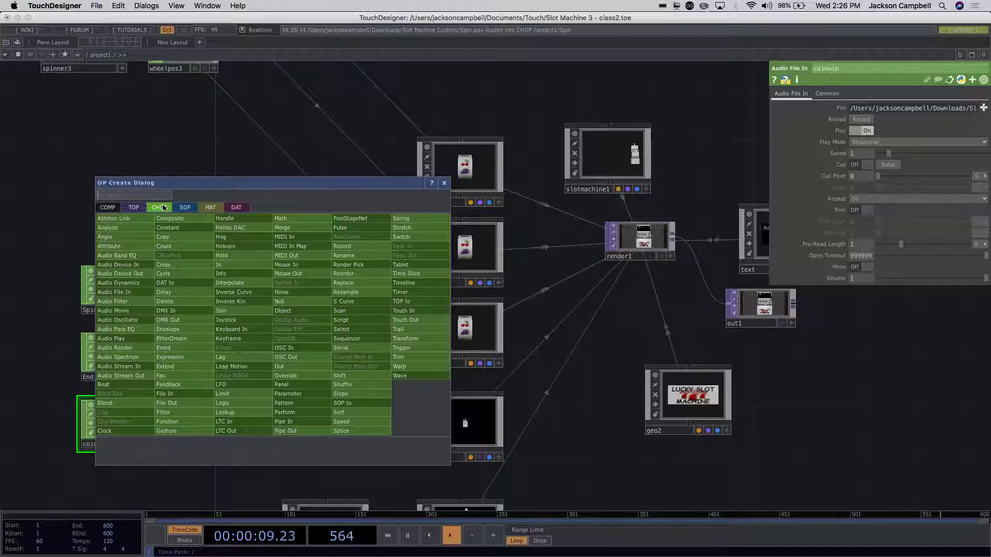
left_click(114, 292)
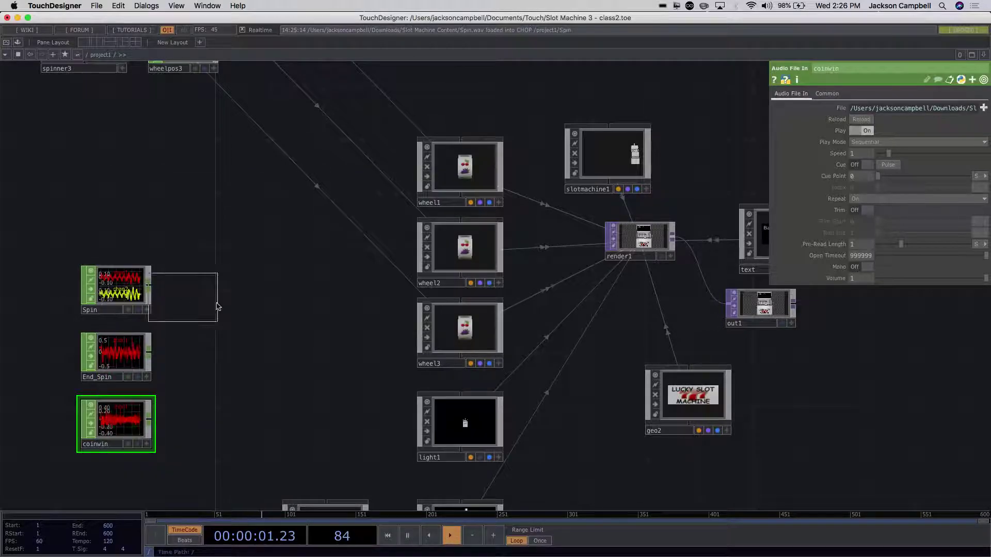
left_click(263, 292)
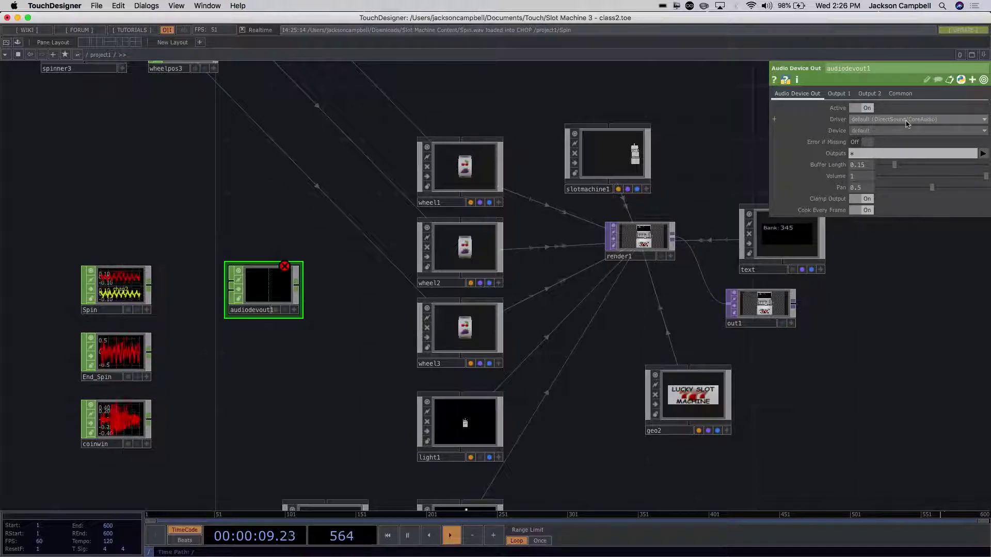
left_click(898, 131)
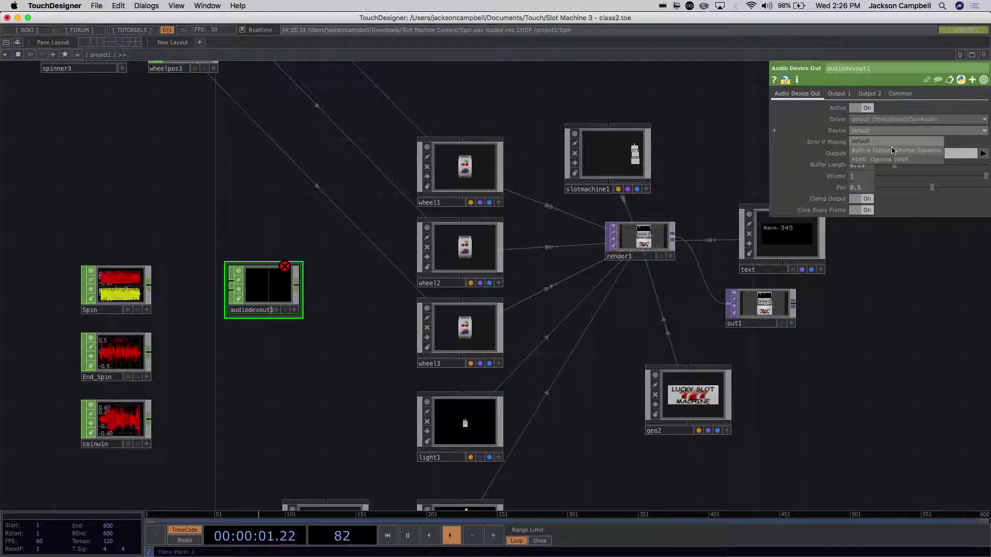
left_click(351, 160)
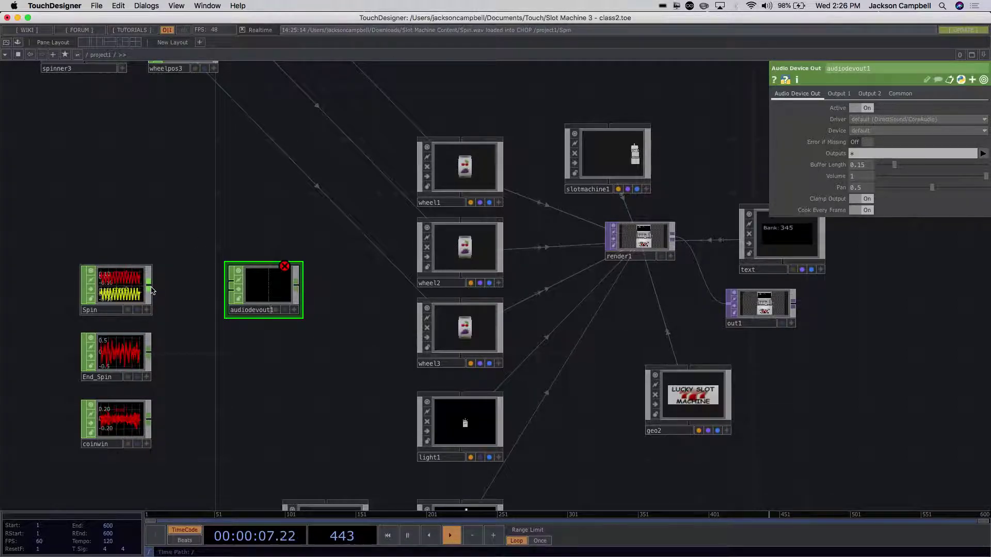
- Connect the Spin operator to the Audio Device Out and turn off Spin's playback
left_click_drag(150, 290, 221, 284)
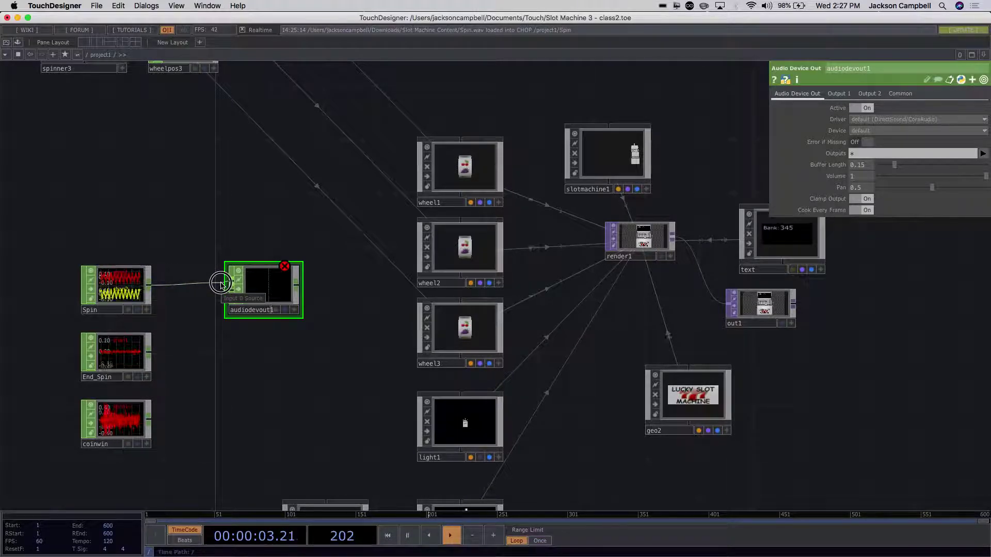
left_click_drag(220, 284, 221, 284)
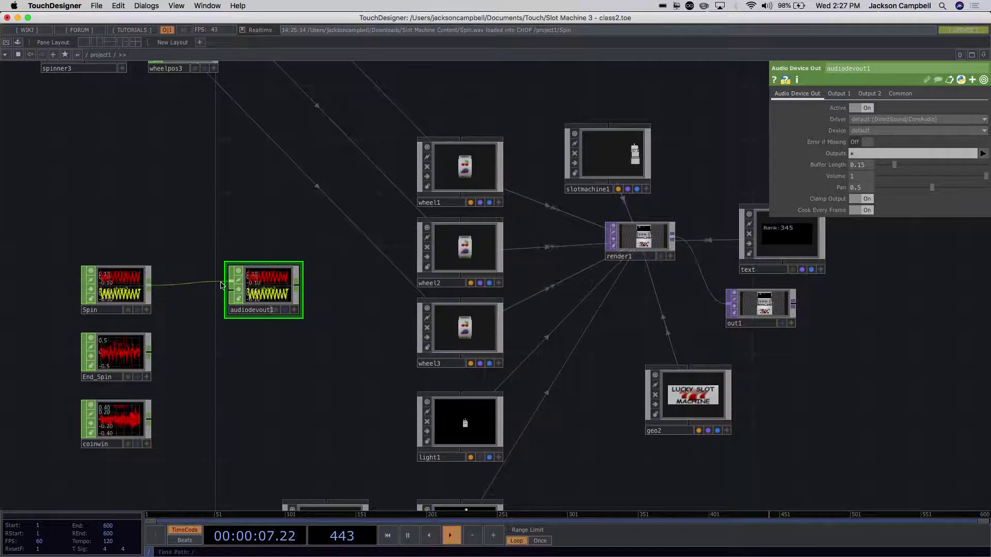
left_click(137, 289)
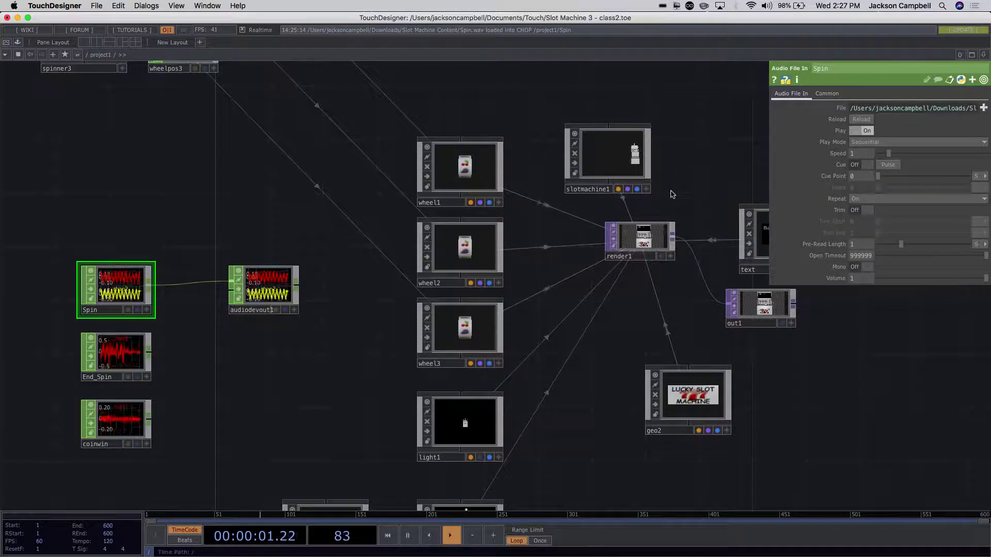
left_click(858, 131)
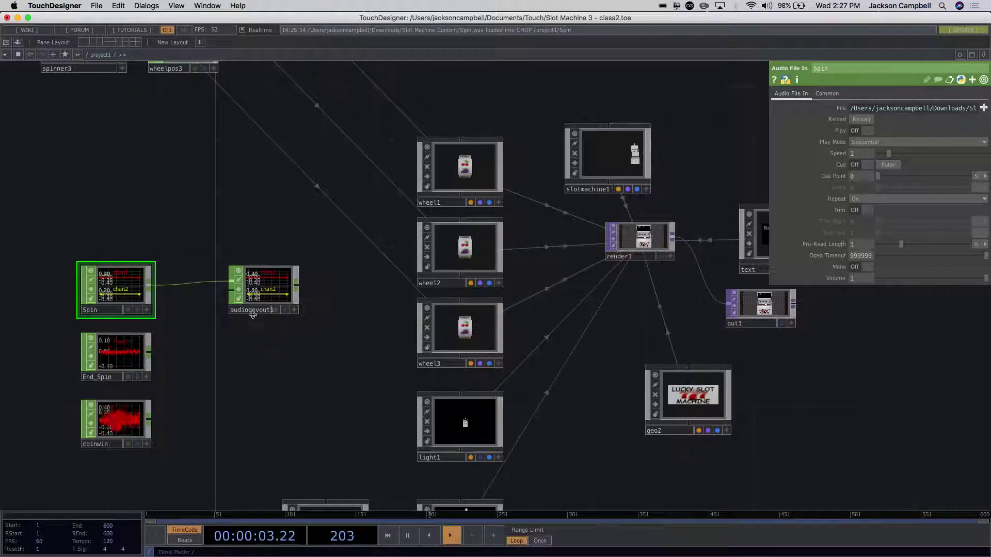
- Try feeding End_Spin into audiodevout1, and restore Spin as its input
left_click_drag(284, 292, 298, 293)
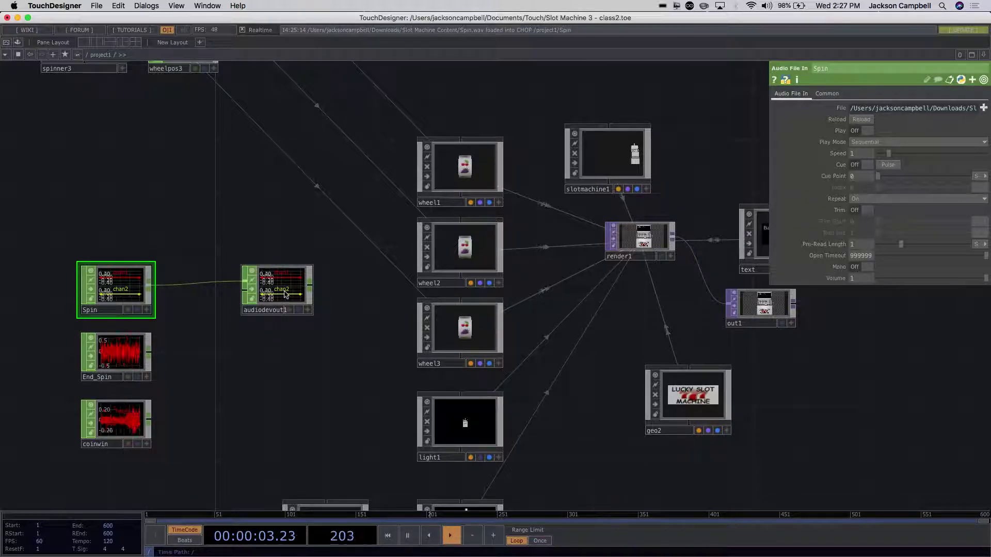
left_click(285, 294)
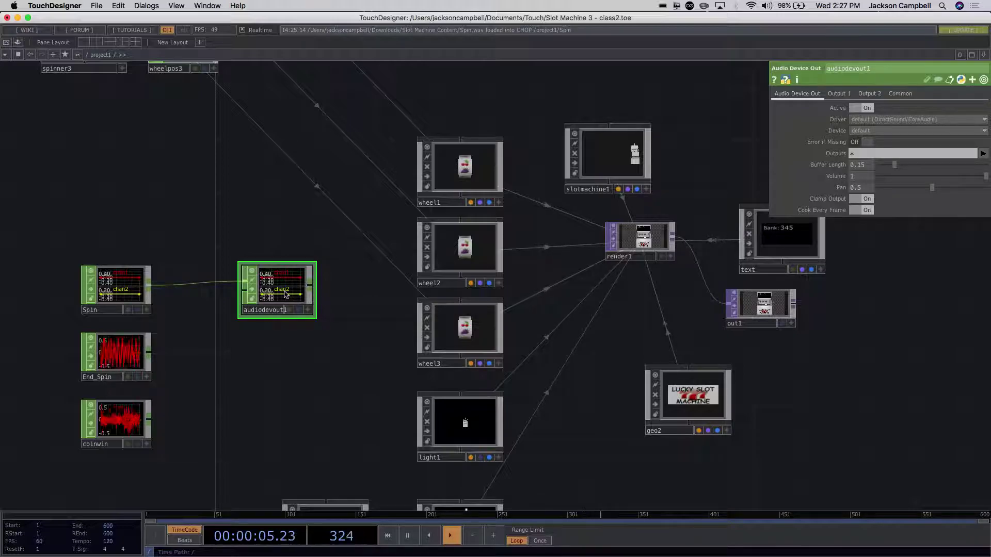
left_click_drag(149, 353, 234, 287)
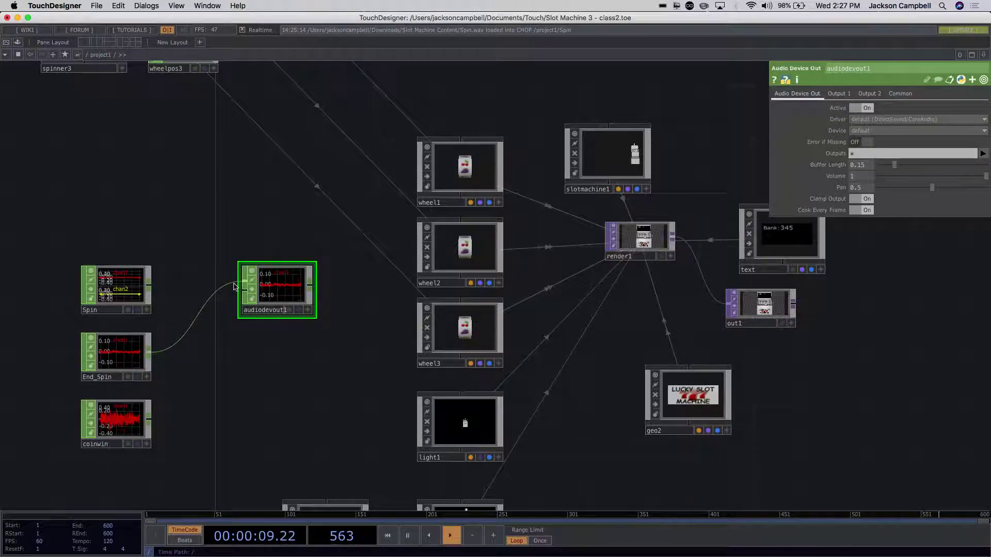
left_click_drag(149, 285, 244, 283)
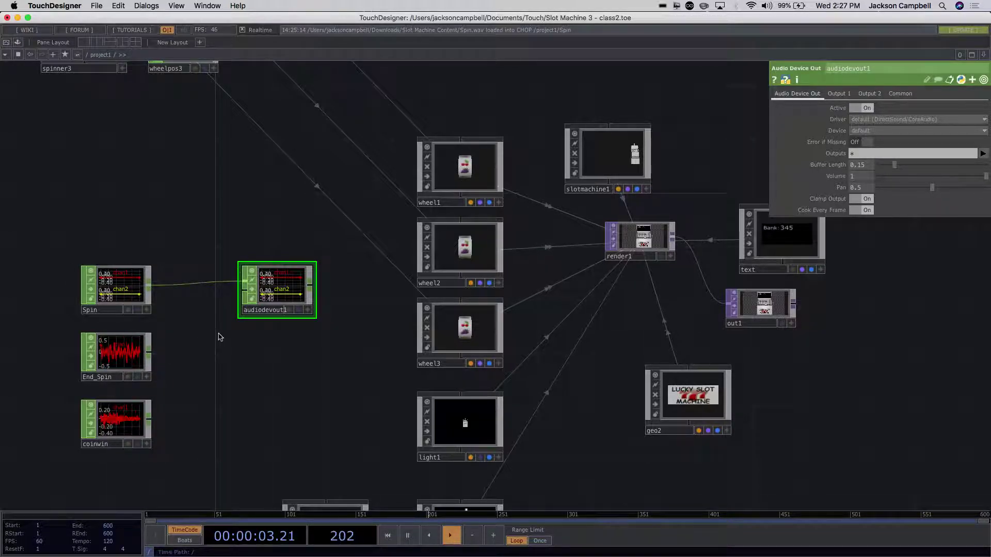
- Duplicate audiodevout1 beside End_Spin, wire End_Spin into the copy and turn off End_Spin's playback
key("super+c")
left_click(274, 300)
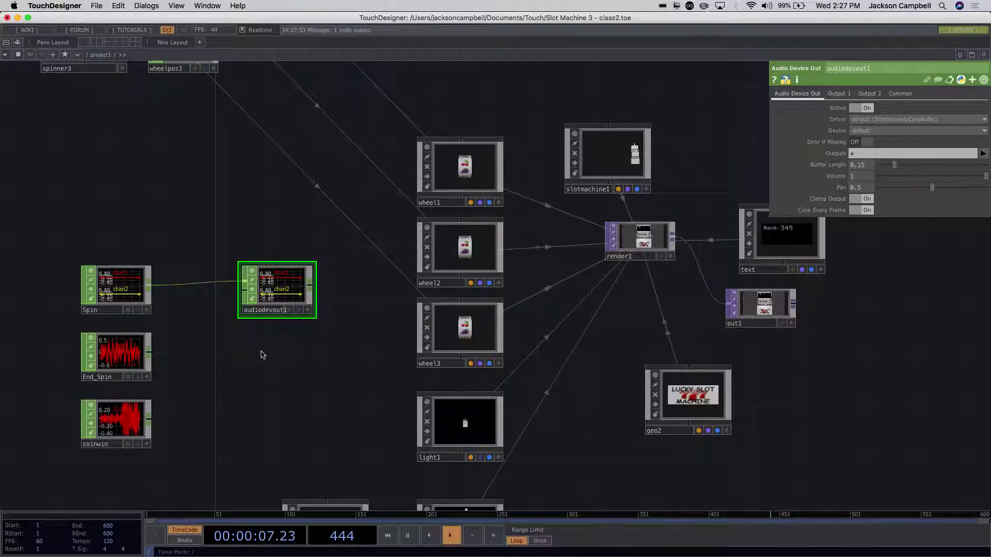
key("super+v")
left_click_drag(269, 339, 269, 365)
left_click(153, 355)
left_click(259, 349)
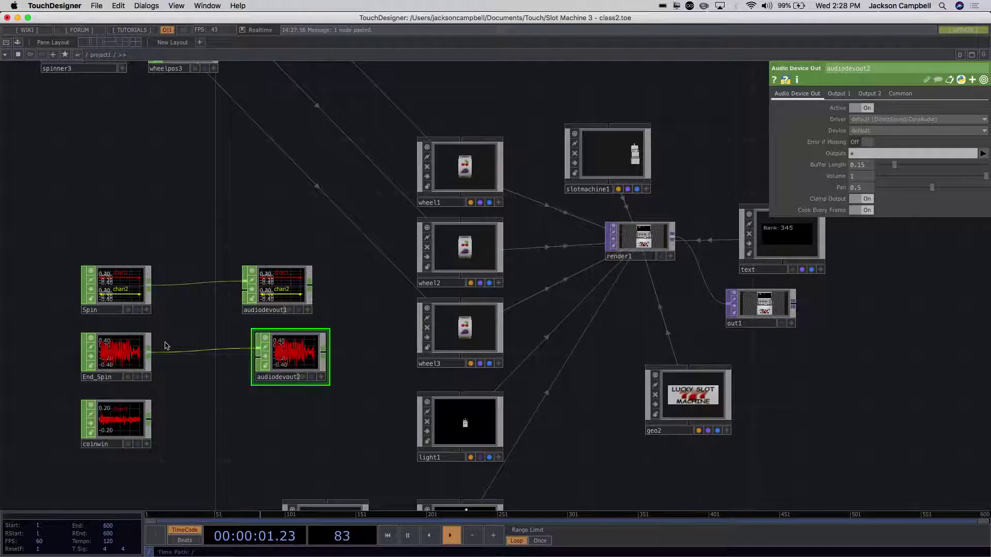
left_click(110, 351)
left_click(855, 131)
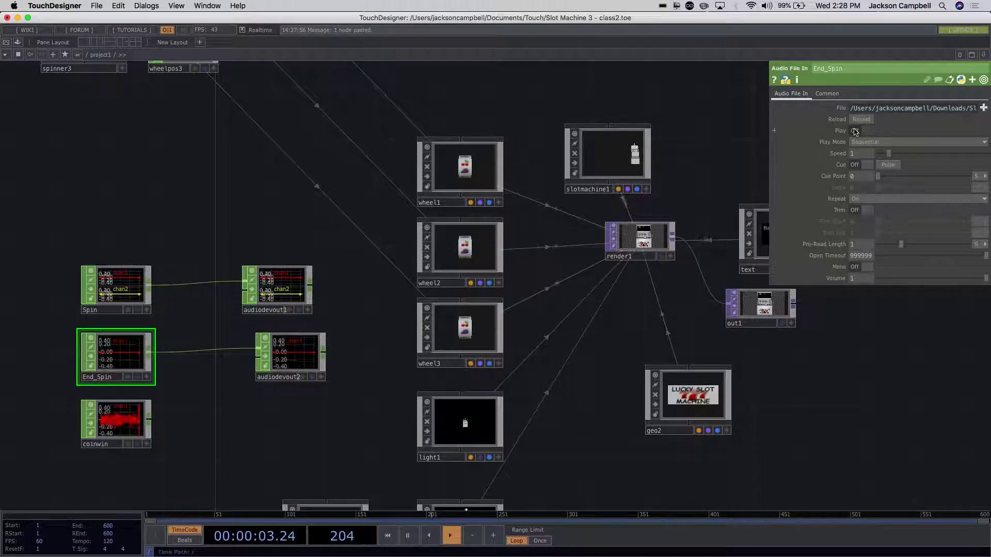
- Paste a third Audio Device Out beside coinwin, wire coinwin into it and turn off coinwin's playback
left_click(317, 349)
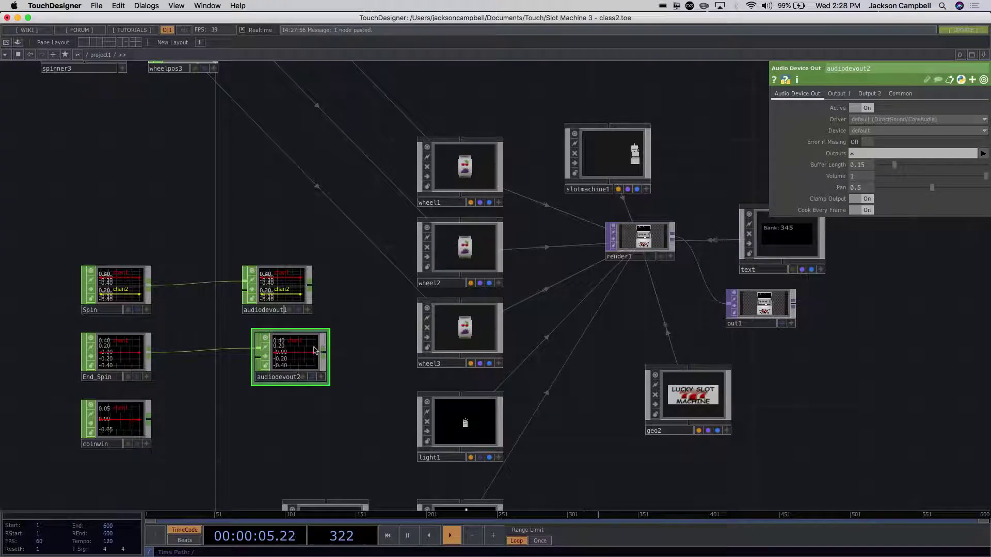
key("ctrl+v")
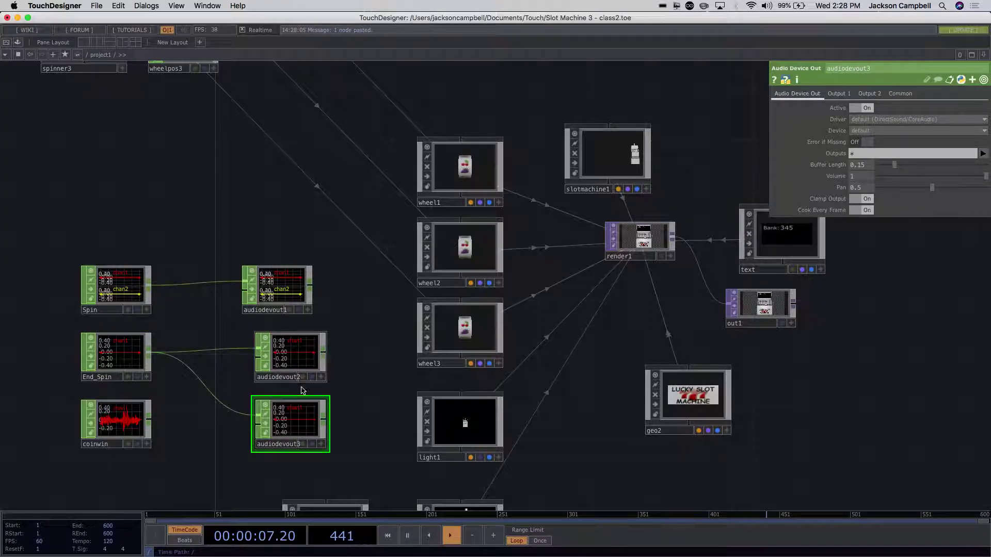
left_click_drag(150, 420, 254, 419)
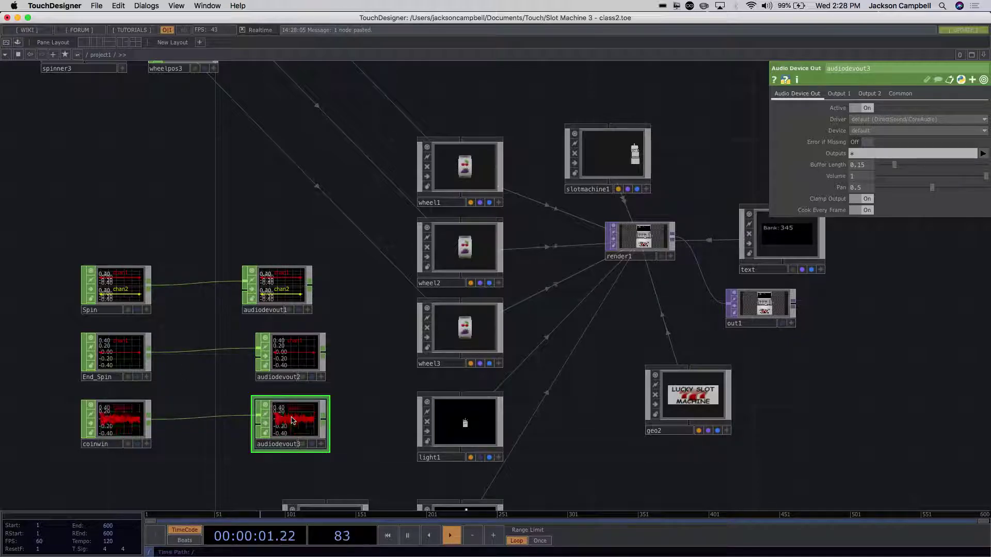
left_click(115, 425)
left_click(867, 131)
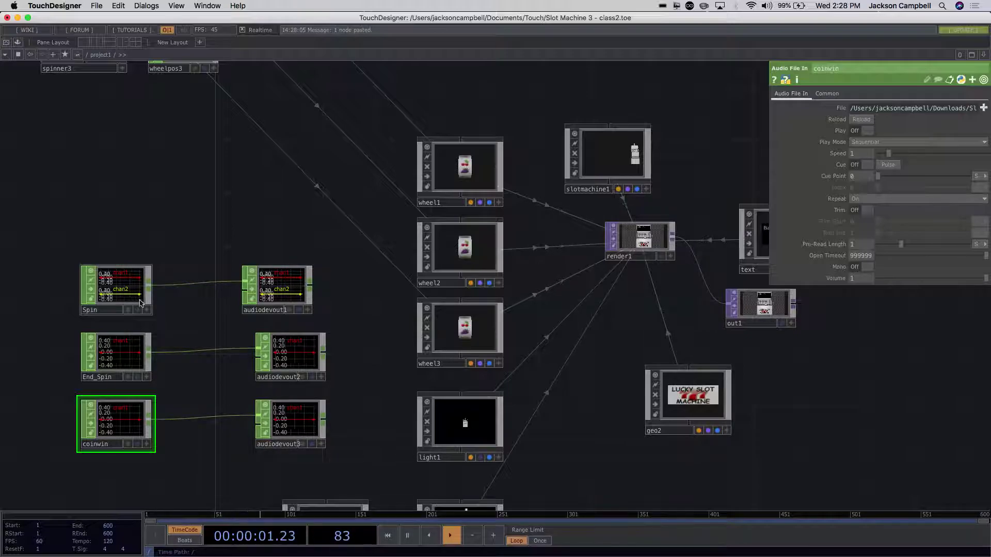
- Preview the Spin sound by turning its playback on briefly and switching it off again
scroll(186, 292, "up", 2)
left_click(123, 295)
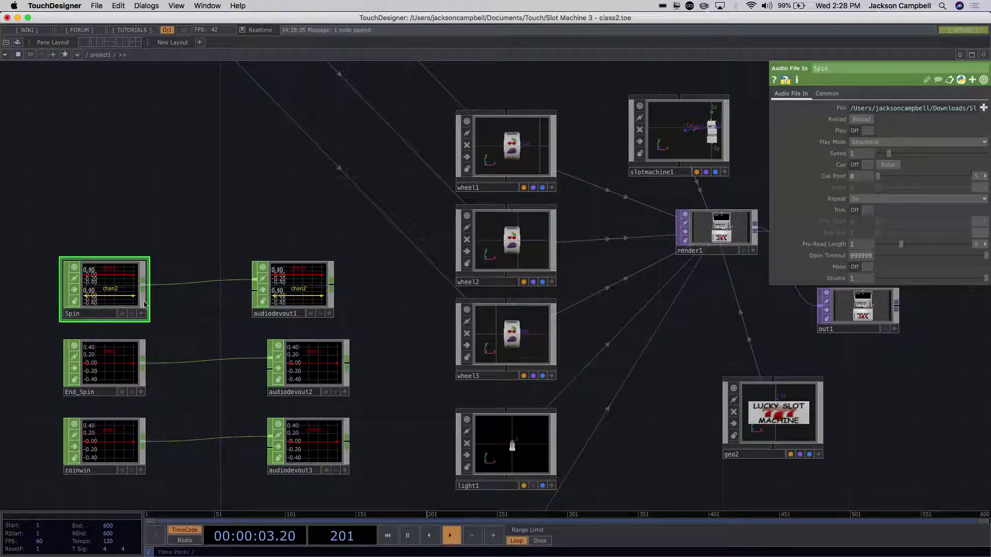
left_click_drag(248, 233, 417, 223)
left_click(853, 131)
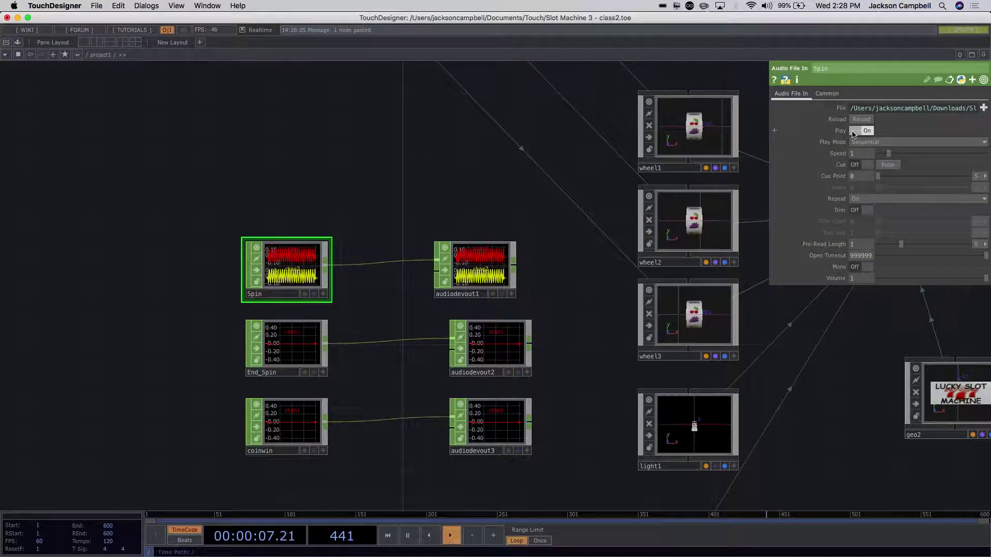
left_click(854, 132)
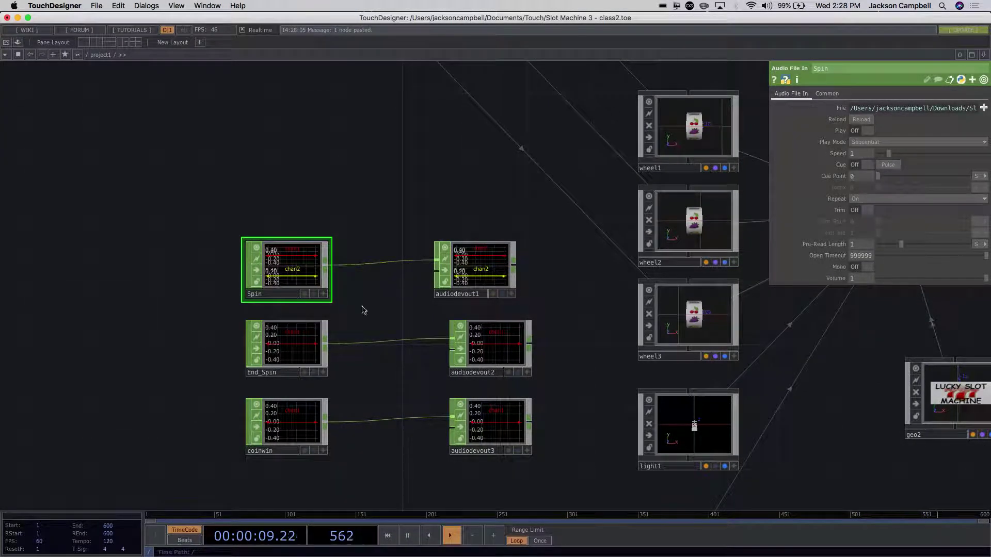
- Check End_Spin's play mode options, keep Sequential, and set its Repeat to Off
left_click(287, 347)
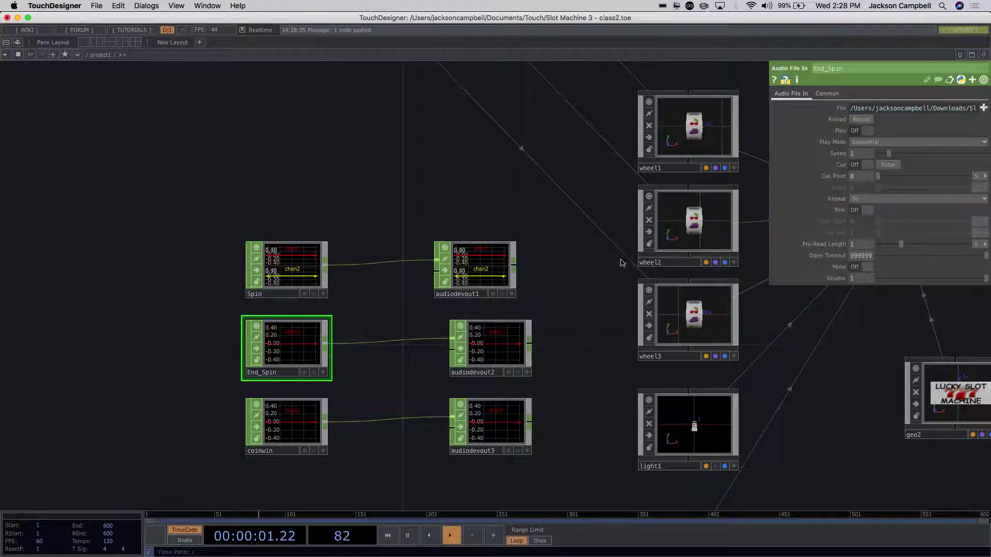
left_click_drag(402, 354, 318, 354)
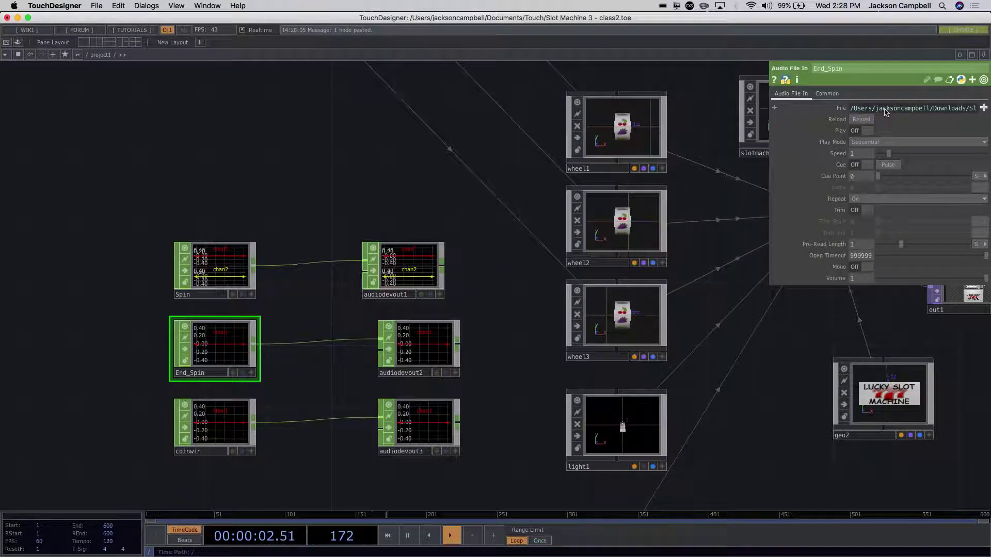
left_click(878, 142)
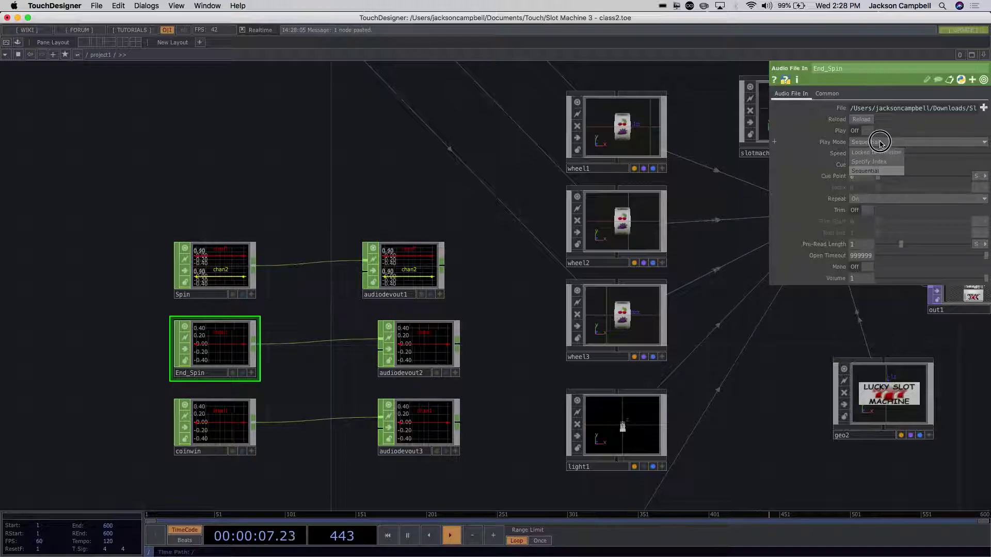
left_click(880, 143)
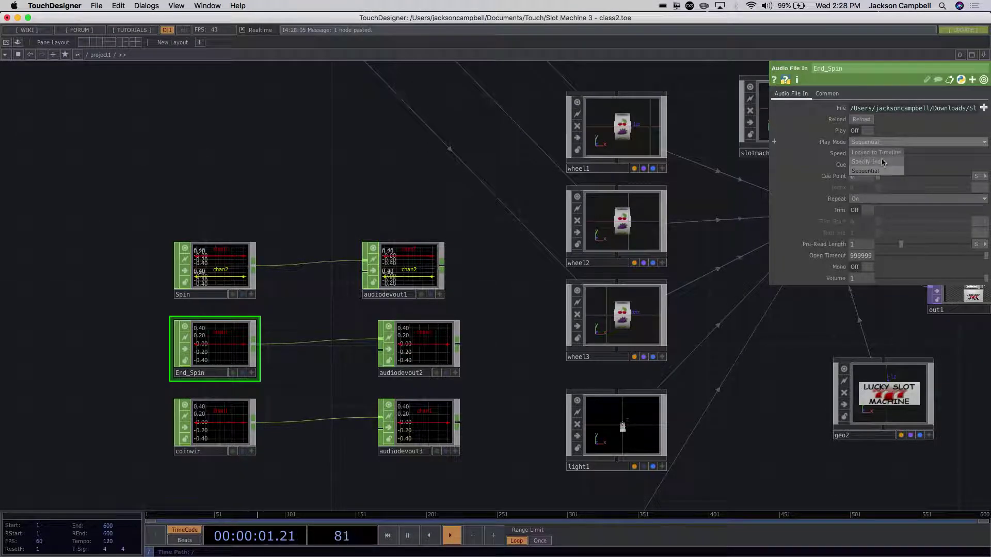
left_click(889, 143)
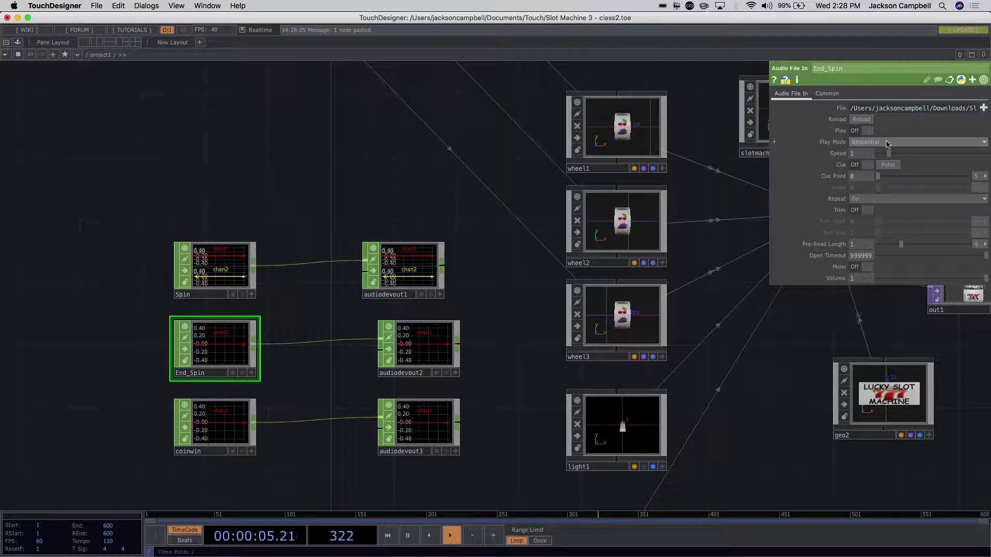
left_click(871, 202)
left_click(862, 210)
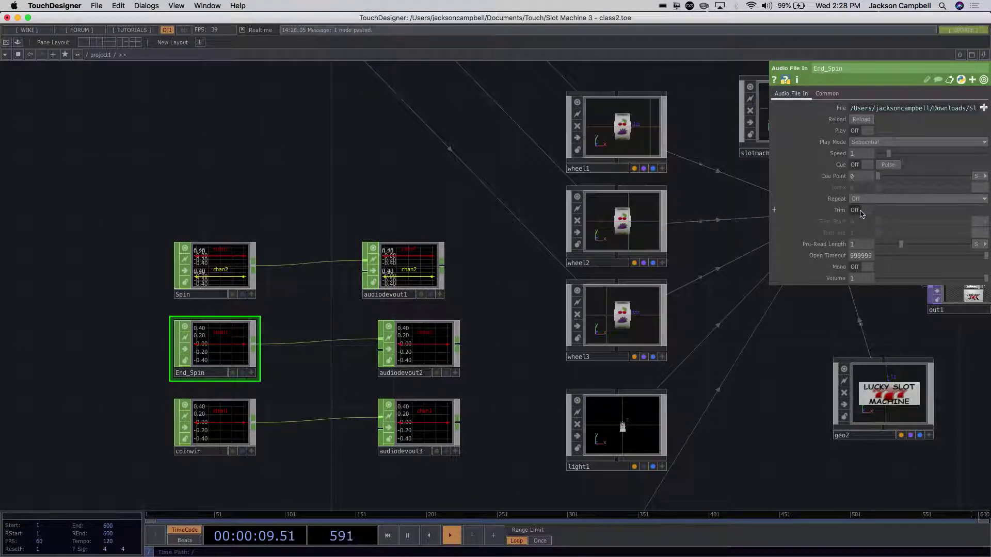
- Turn on End_Spin's playback and reload its file to preview the non-repeating sound
left_click(860, 132)
mouse_move(227, 340)
left_mouse_down()
mouse_move(211, 341)
mouse_move(242, 340)
left_mouse_up()
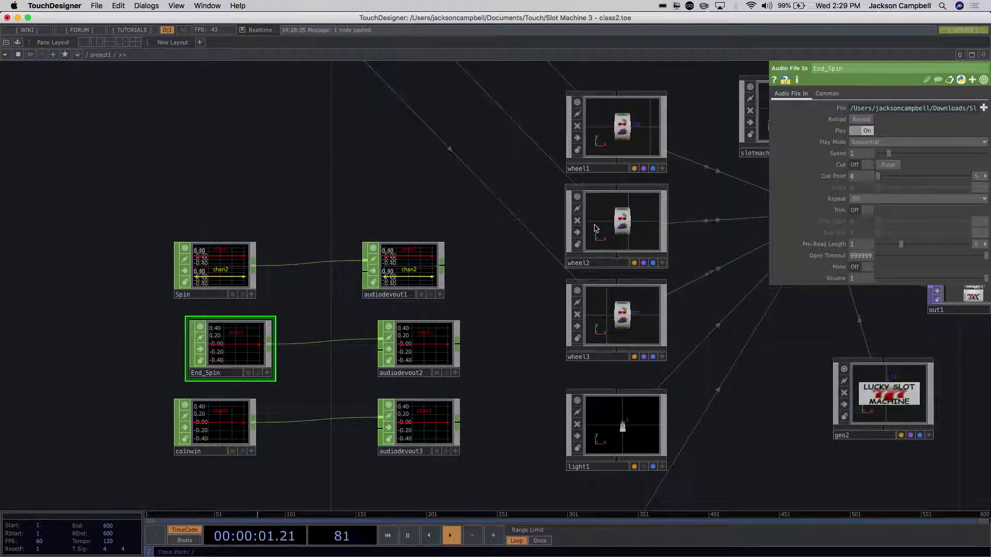
left_click(863, 130)
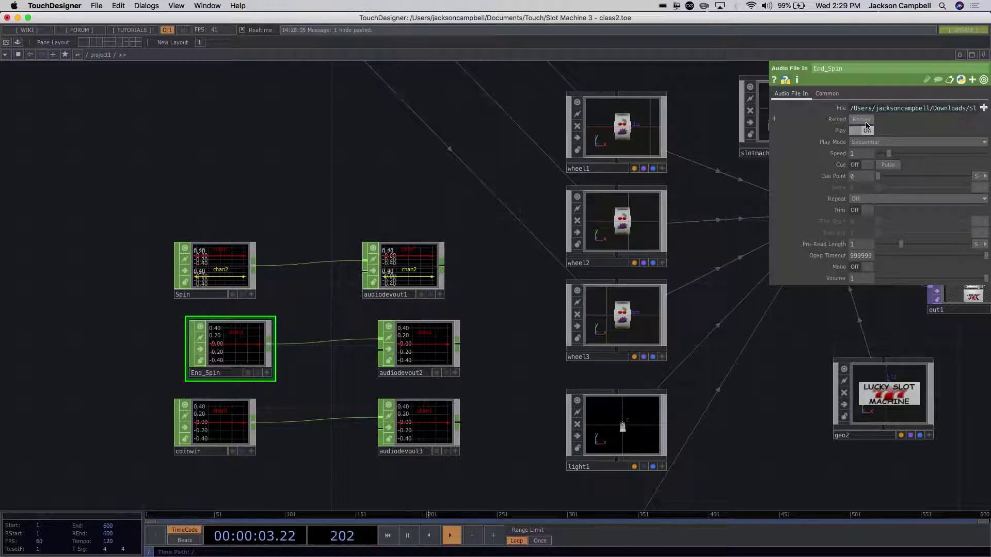
left_click(866, 125)
left_click(866, 124)
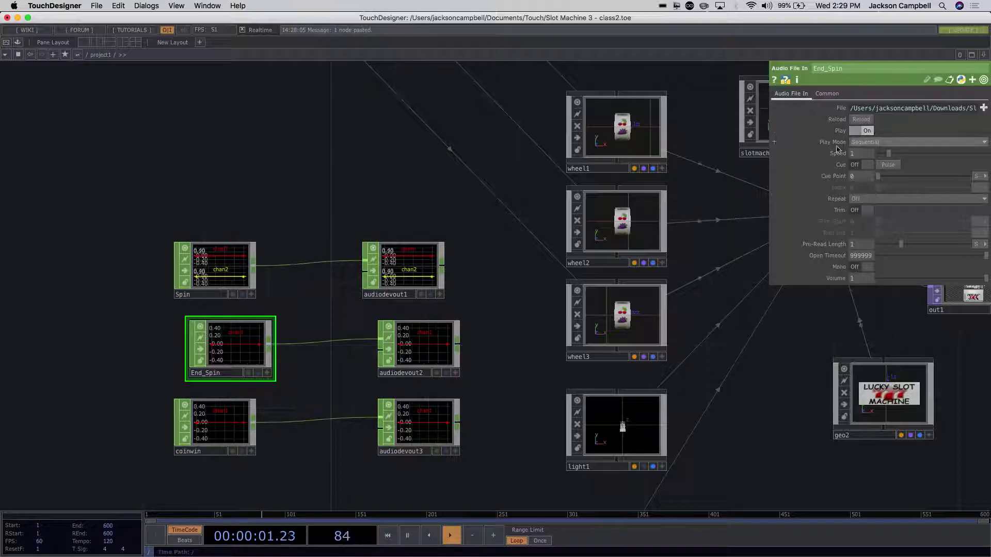
- Move End_Spin back into line with Spin and coinwin and toggle its playback
mouse_move(240, 338)
left_mouse_down()
mouse_move(209, 338)
mouse_move(222, 336)
left_mouse_up()
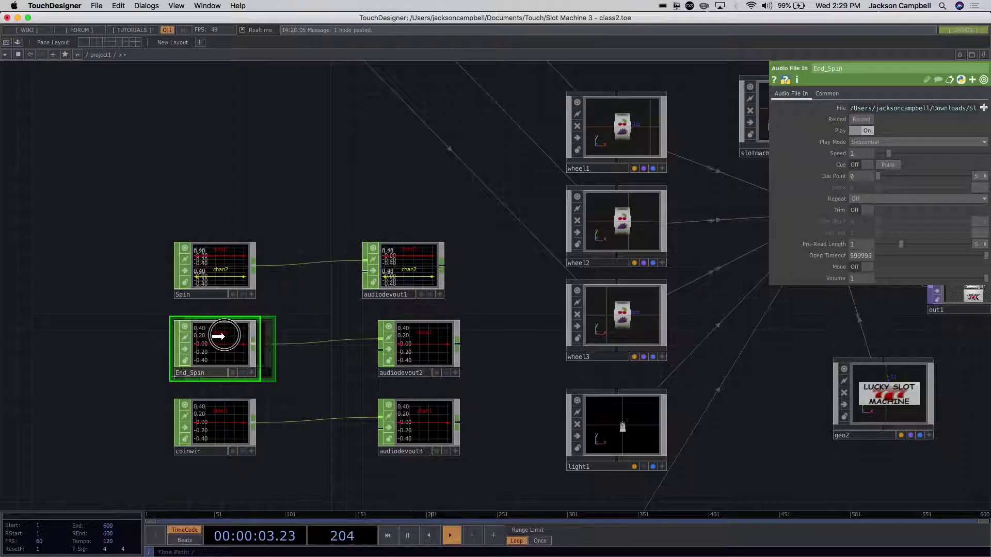
scroll(281, 354, "down", 5)
scroll(272, 321, "right", 1)
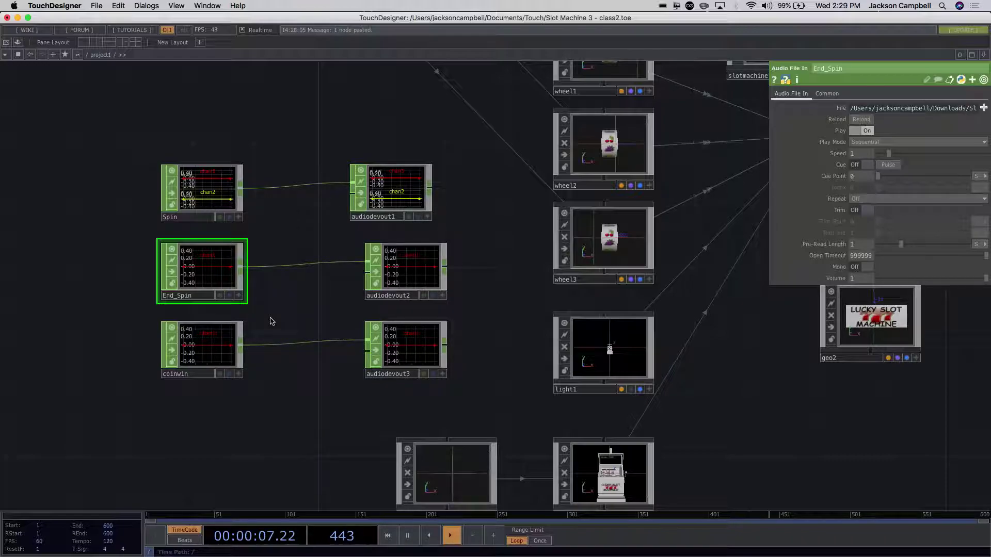
left_click(857, 133)
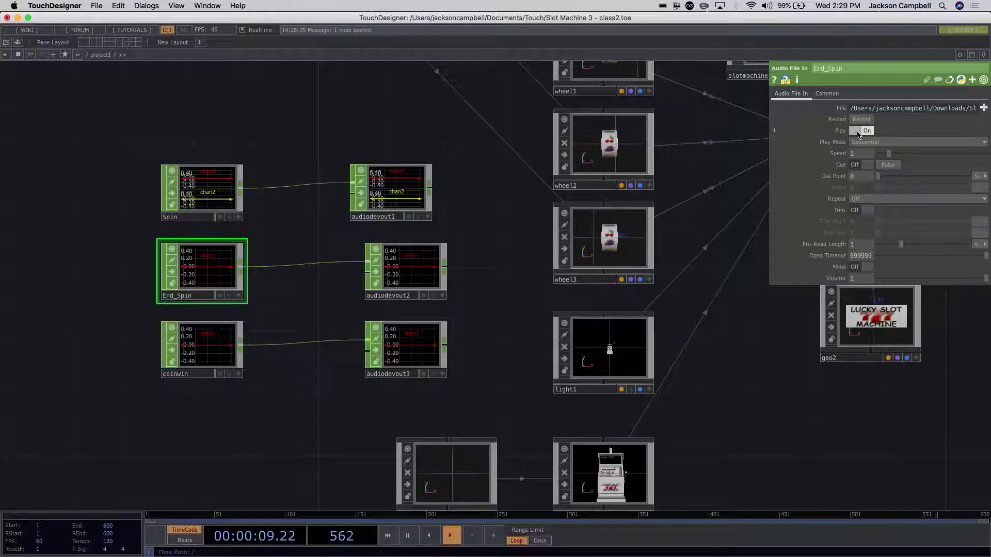
- Preview the coinwin sound by switching its playback on and off, and turn playback back on
left_click(199, 352)
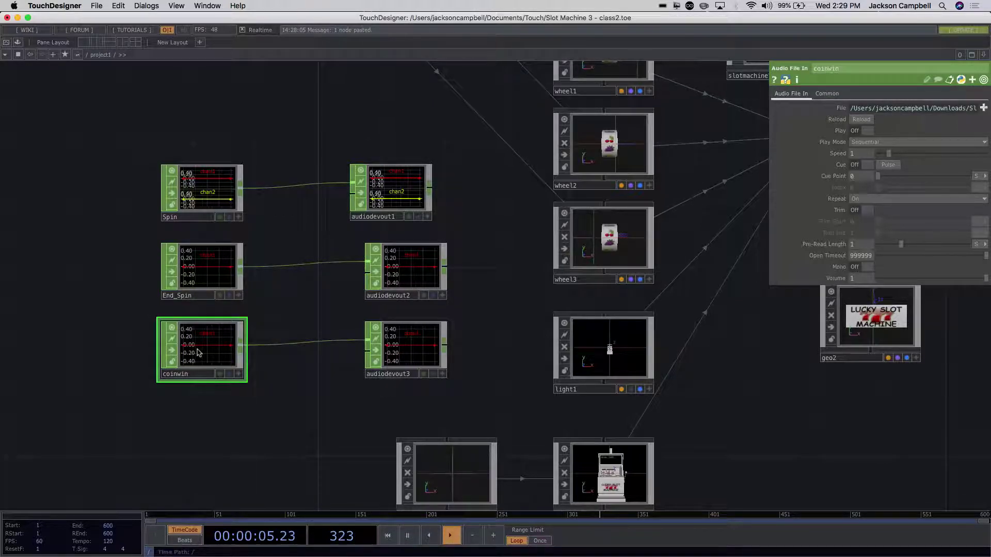
left_click(860, 131)
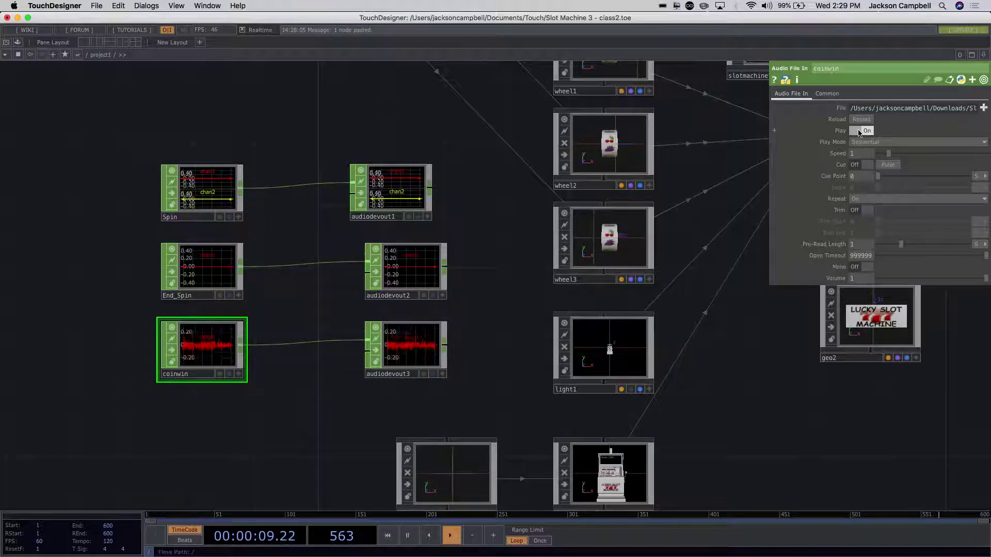
left_click(859, 131)
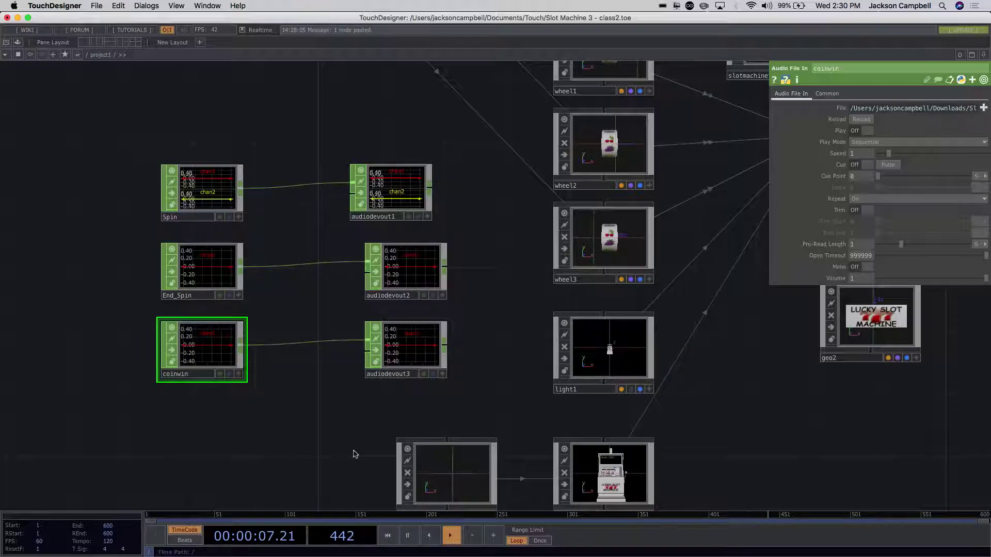
left_click_drag(352, 451, 347, 413)
scroll(272, 325, "up", 3)
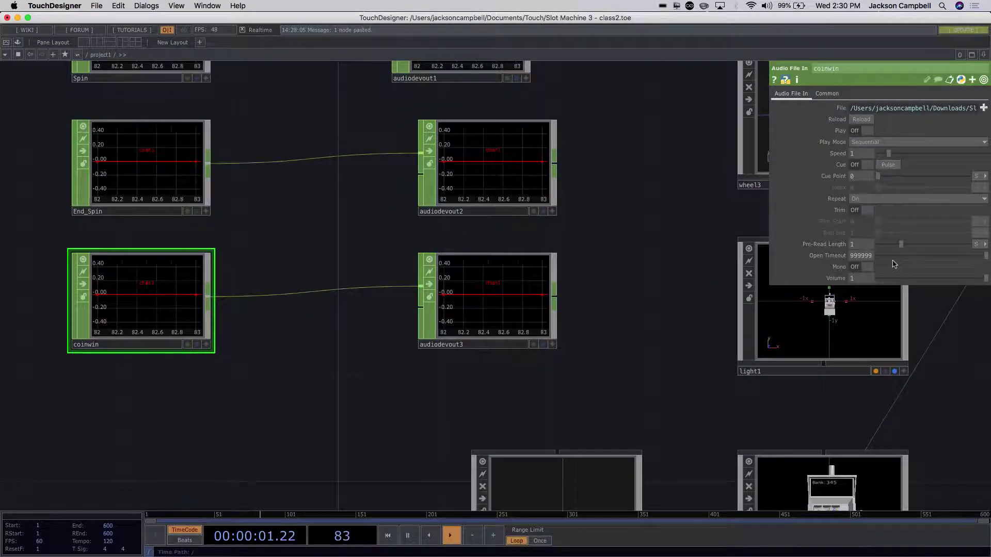
left_click(855, 132)
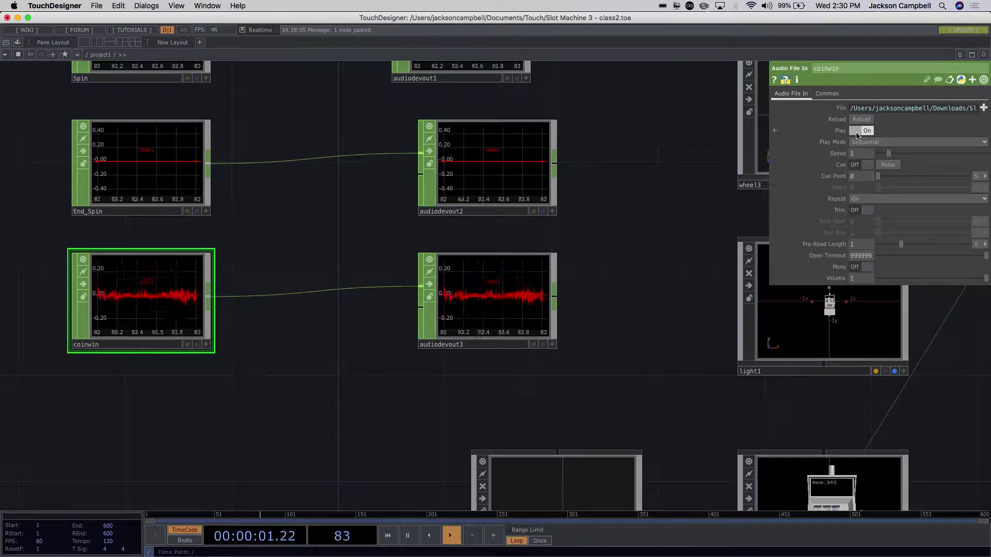
- Turn off coinwin's playback, check its common settings, and enable Trim for the sound
left_click(856, 132)
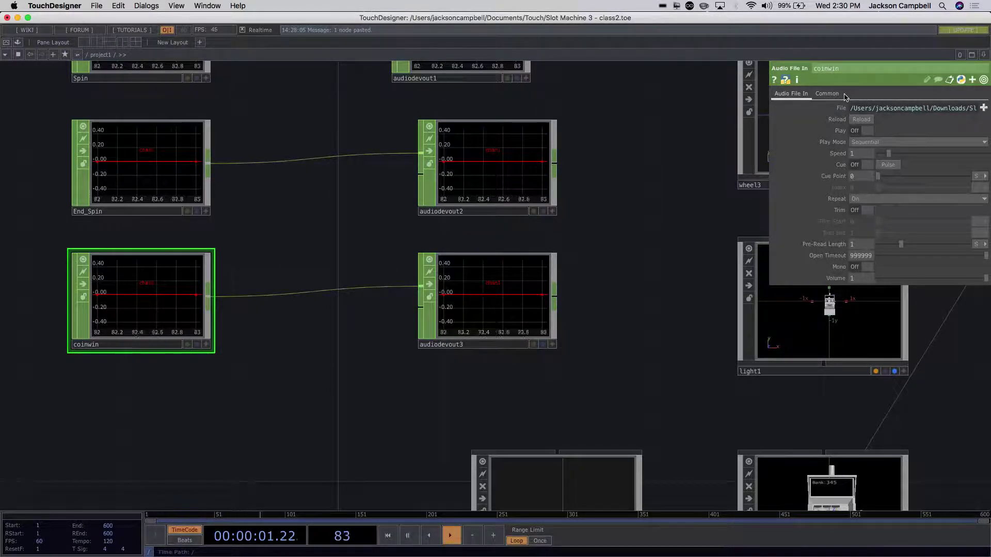
left_click(825, 95)
left_click(797, 96)
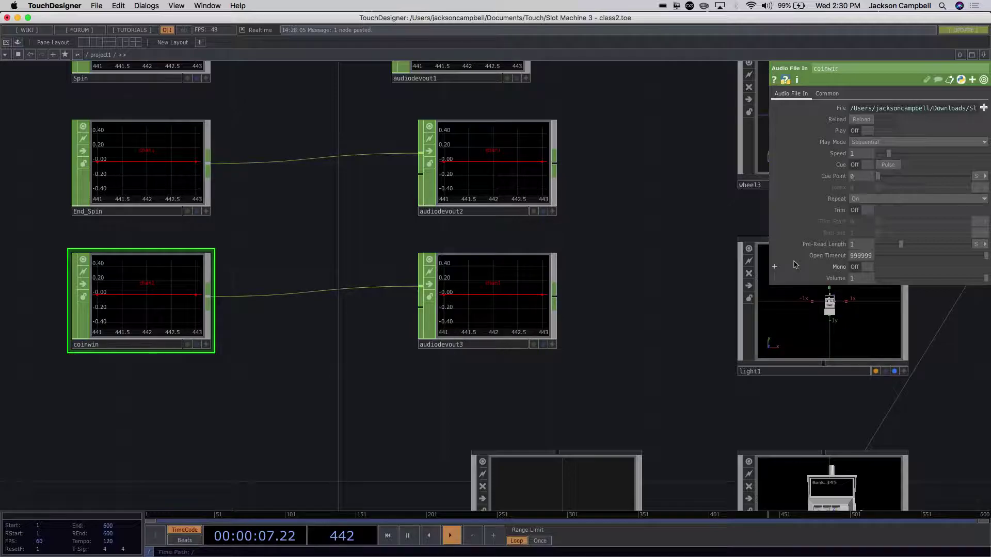
left_click(855, 211)
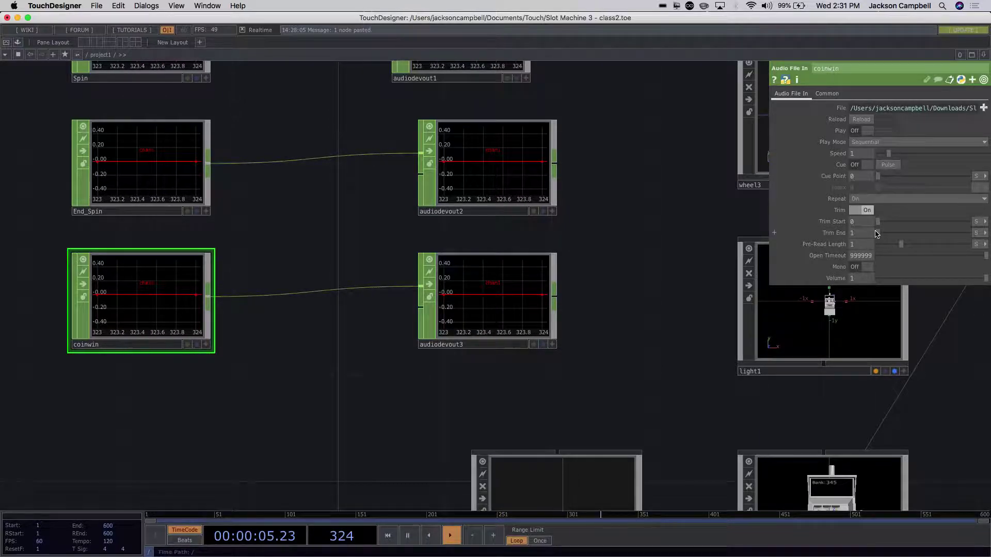
- Set coinwin's Trim End to 3 while the sound plays, and turn its playback off
left_click(859, 131)
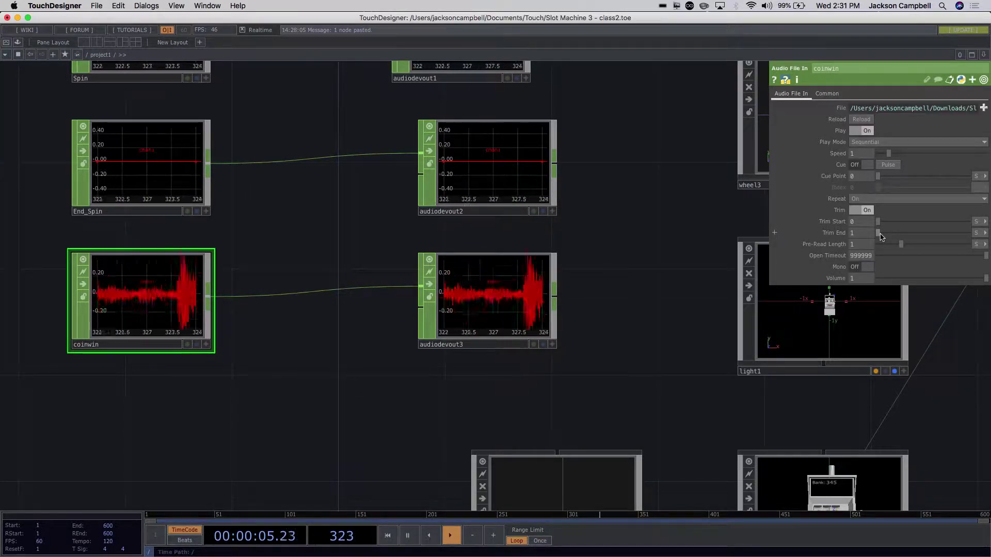
left_click_drag(879, 234, 852, 234)
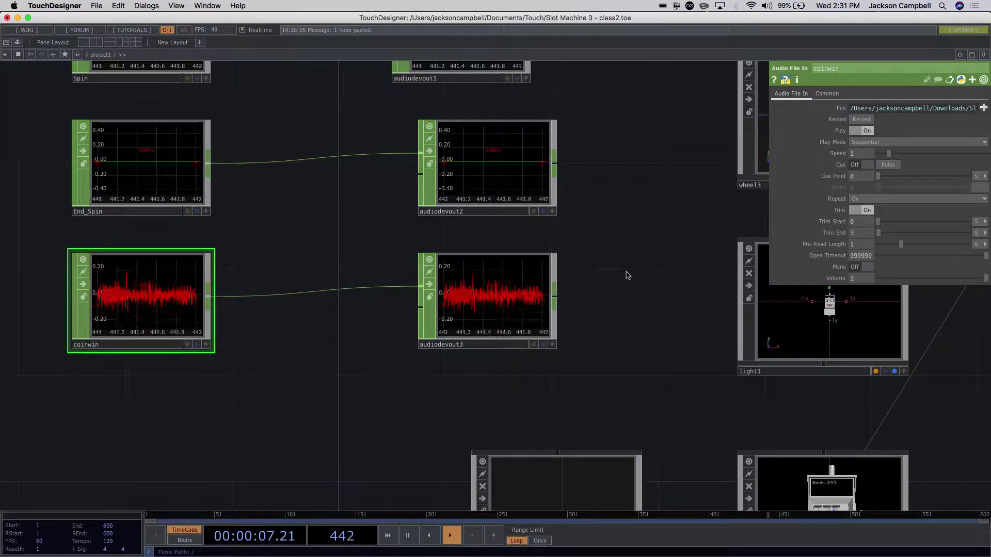
left_click(855, 131)
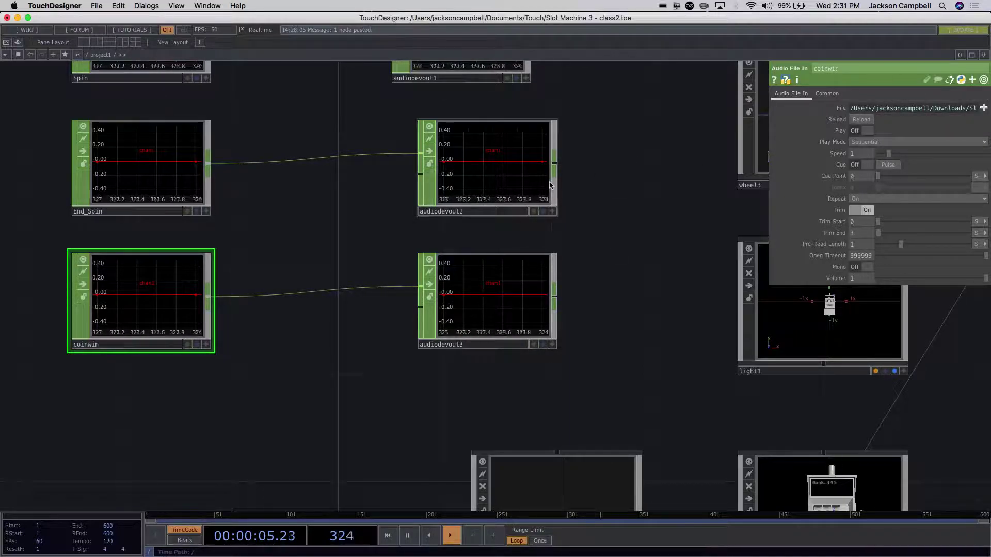
- Preview the Spin sound by switching its playback on and off
left_click_drag(585, 176, 586, 267)
scroll(349, 277, "down", 2)
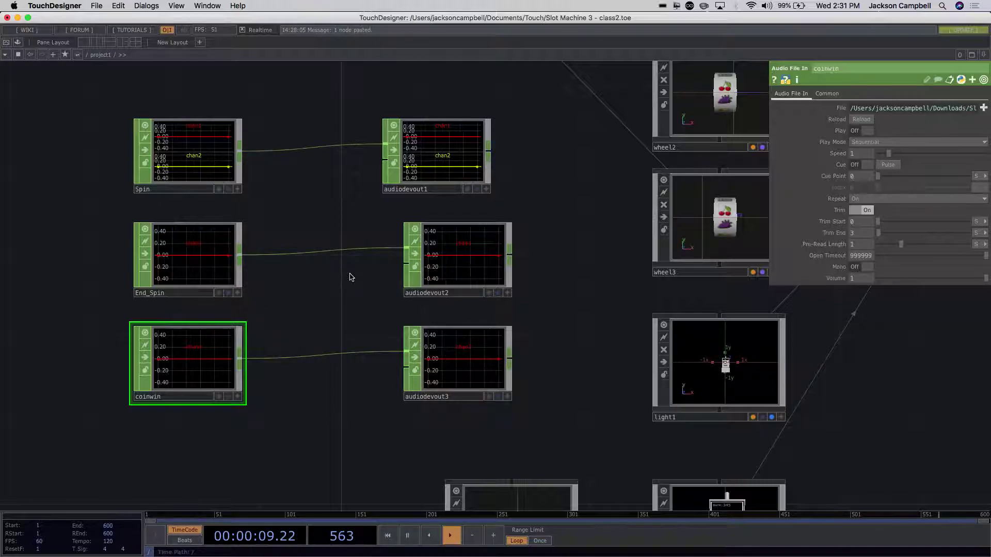
scroll(559, 328, "down", 5)
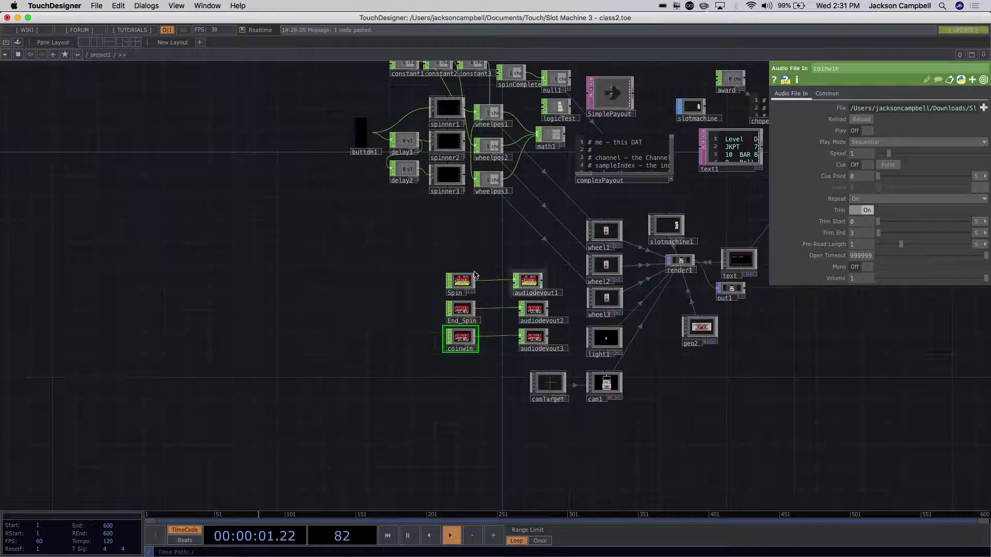
scroll(432, 267, "down", 5)
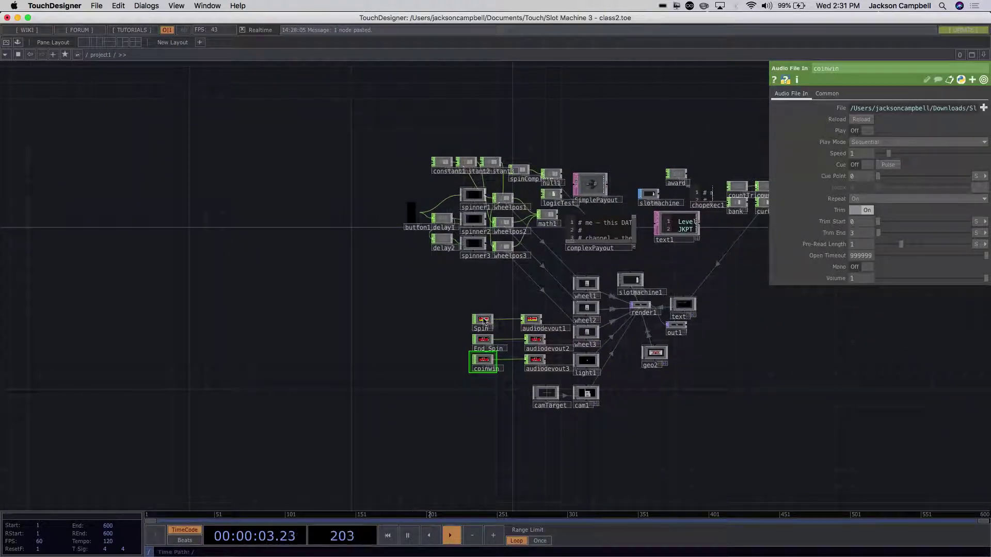
scroll(495, 318, "up", 5)
left_click(458, 320)
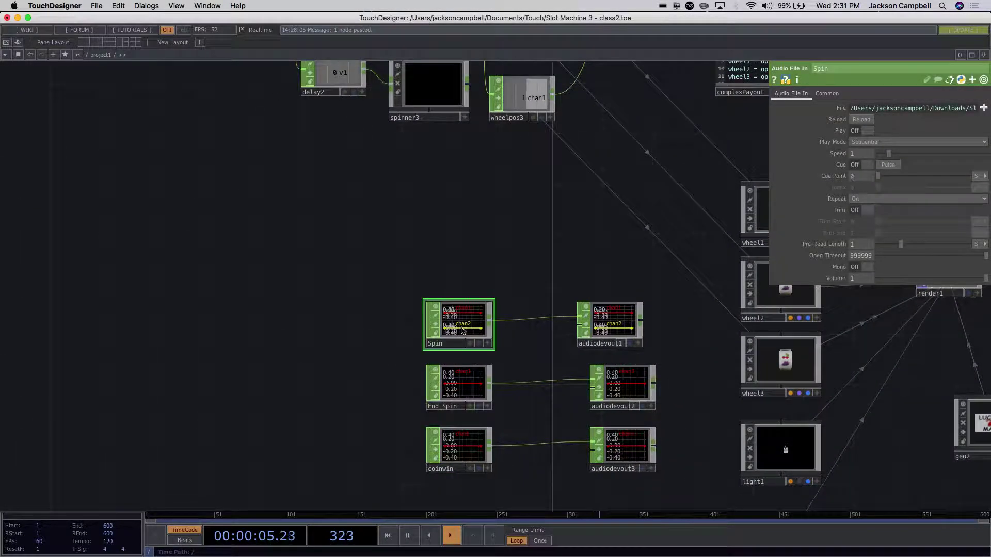
left_click(856, 132)
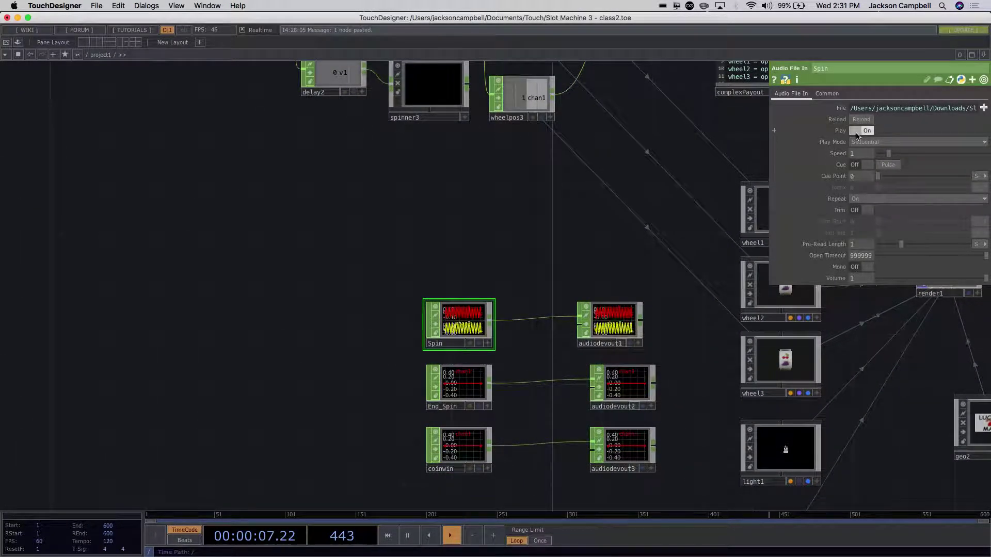
left_click(857, 132)
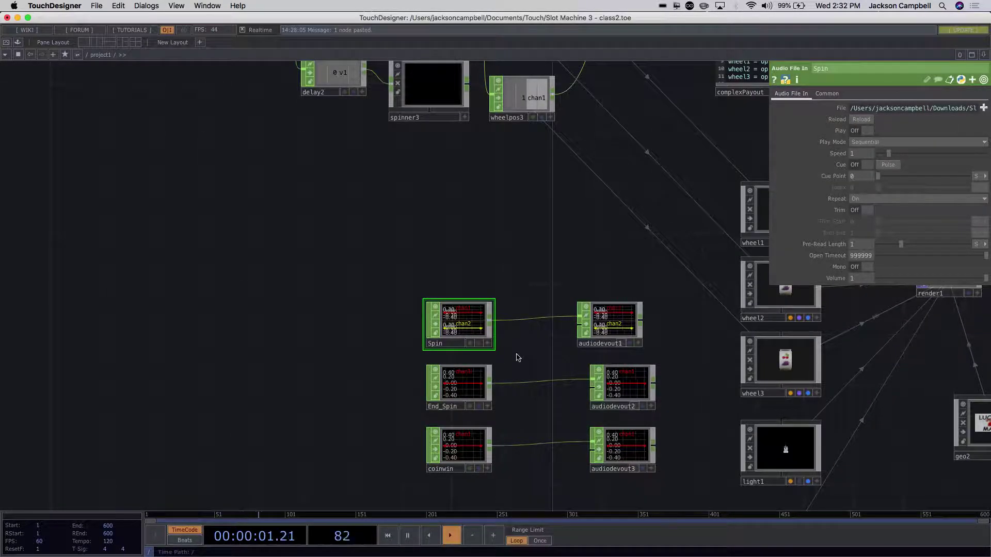
- Lower Spin's playback speed to 0.76 and preview the slower sound by toggling its playback
scroll(517, 357, "up", 5)
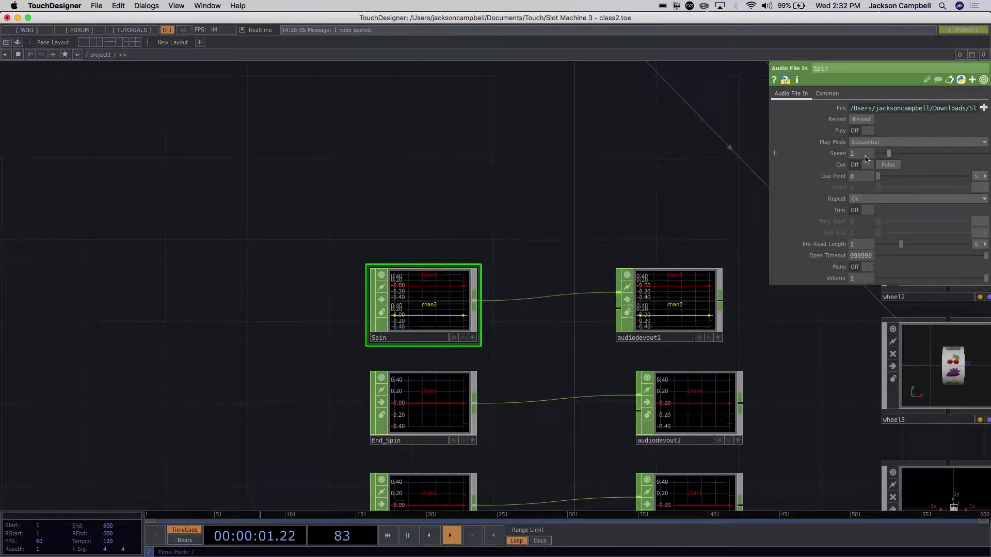
left_click_drag(886, 156, 885, 156)
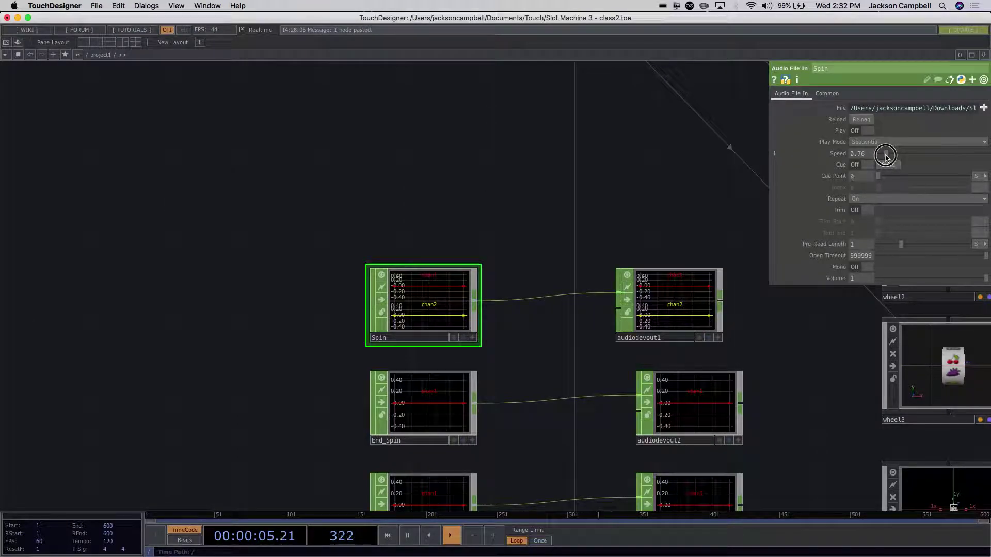
scroll(463, 212, "down", 5)
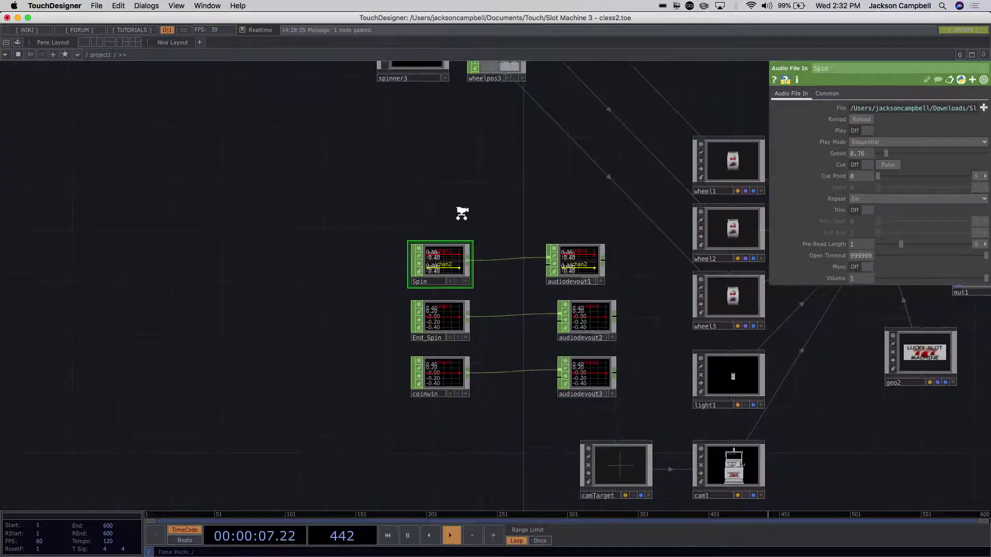
left_click(852, 132)
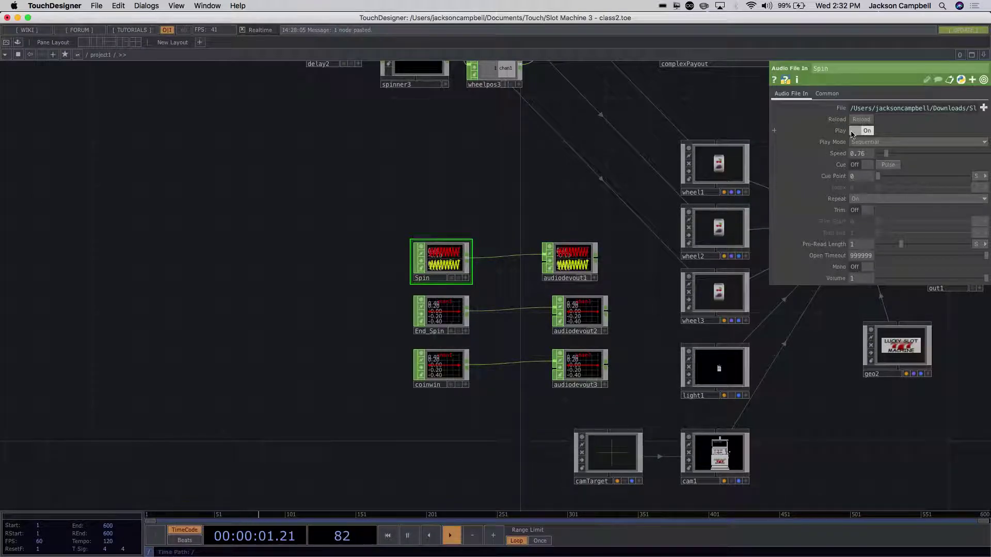
left_click(852, 132)
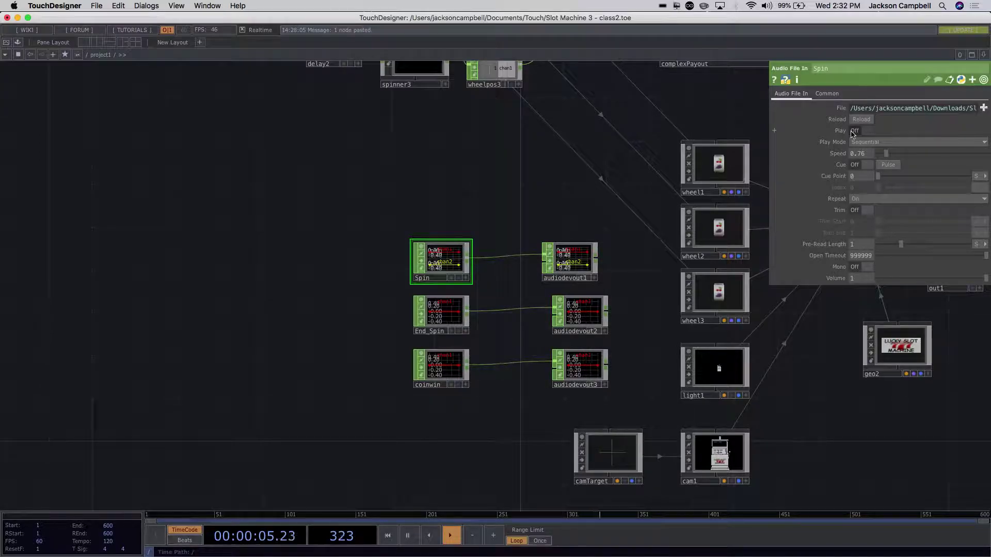
- Add a Null CHOP below delay2 and connect button1's output to it
scroll(482, 283, "up", 5)
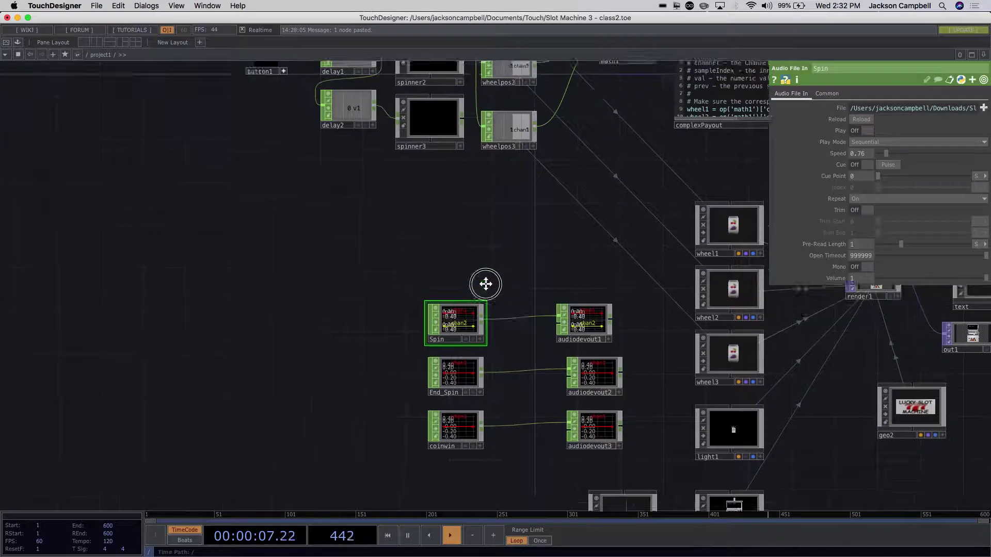
left_click_drag(427, 263, 434, 363)
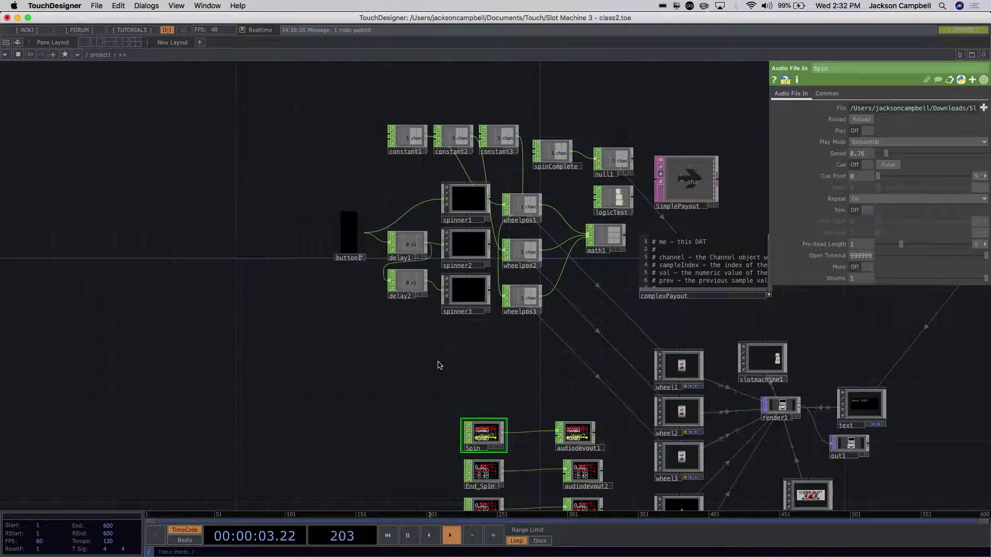
scroll(386, 351, "up", 5)
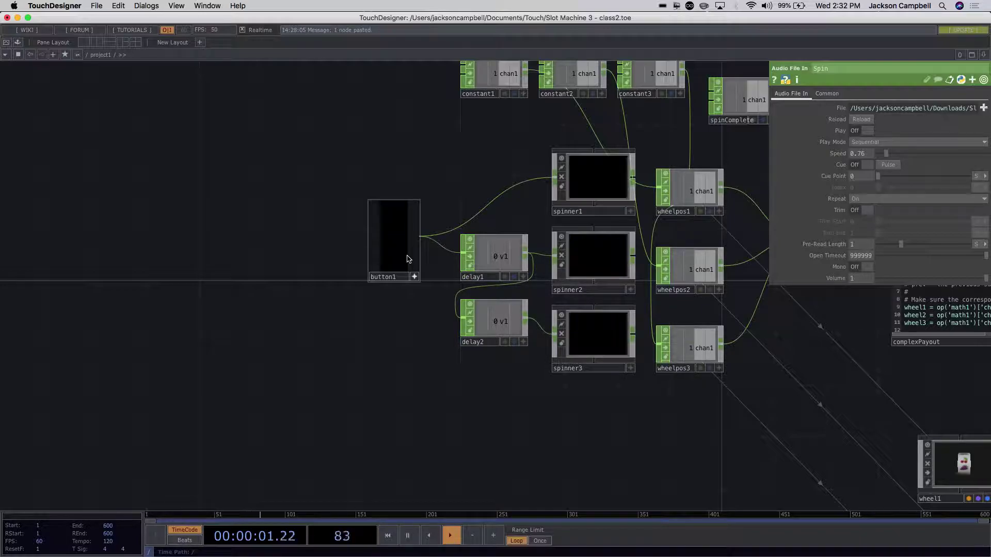
left_click_drag(412, 336, 451, 278)
scroll(440, 279, "down", 3)
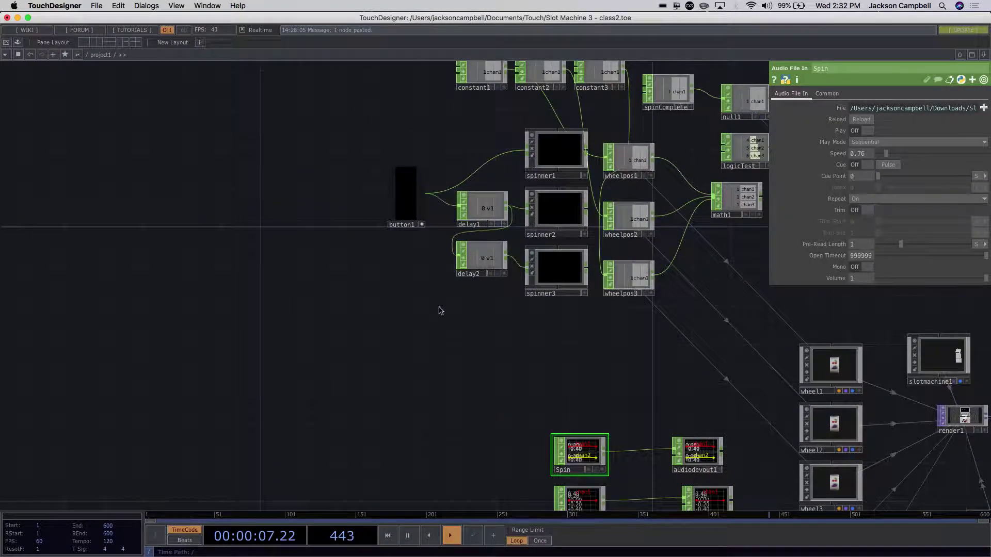
left_click_drag(448, 367, 439, 265)
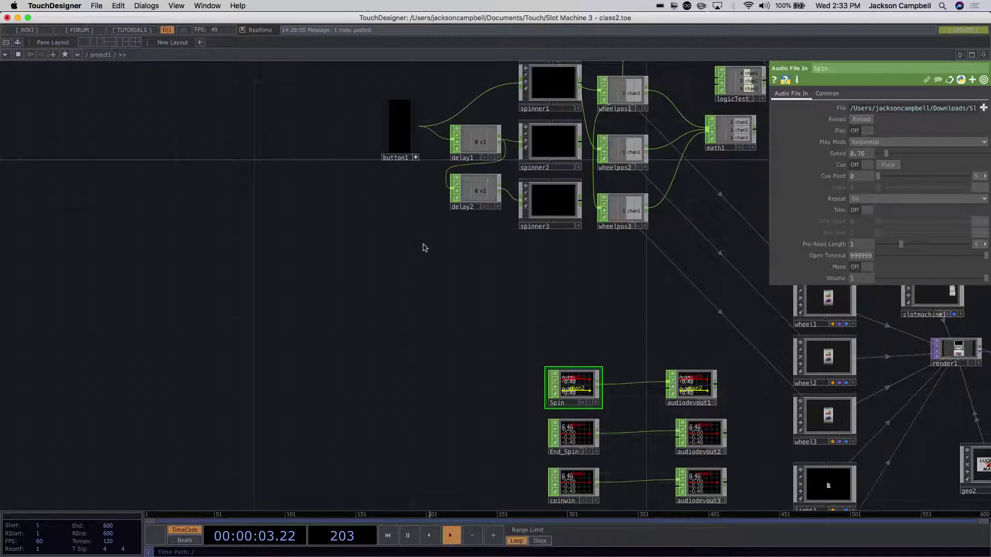
key("Tab")
key("Tab")
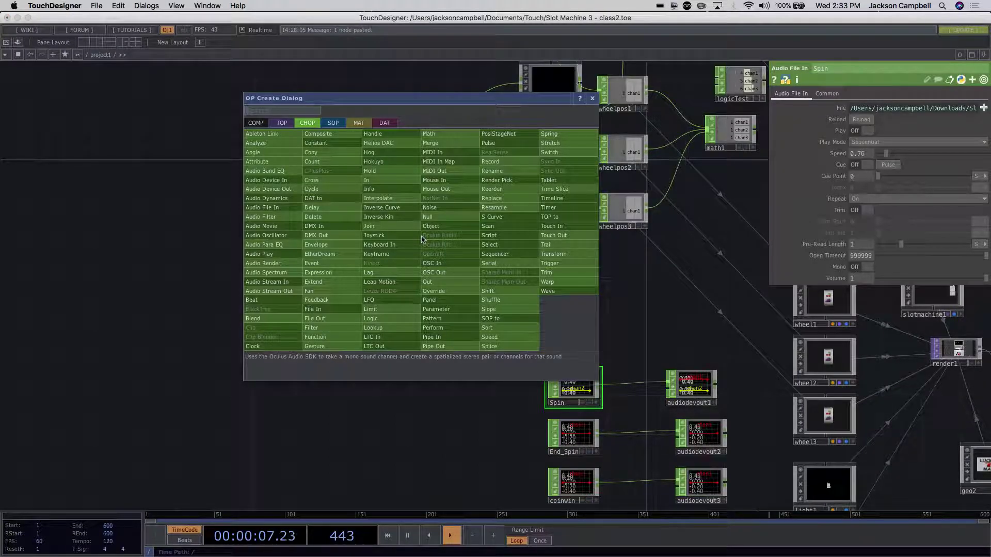
type("null")
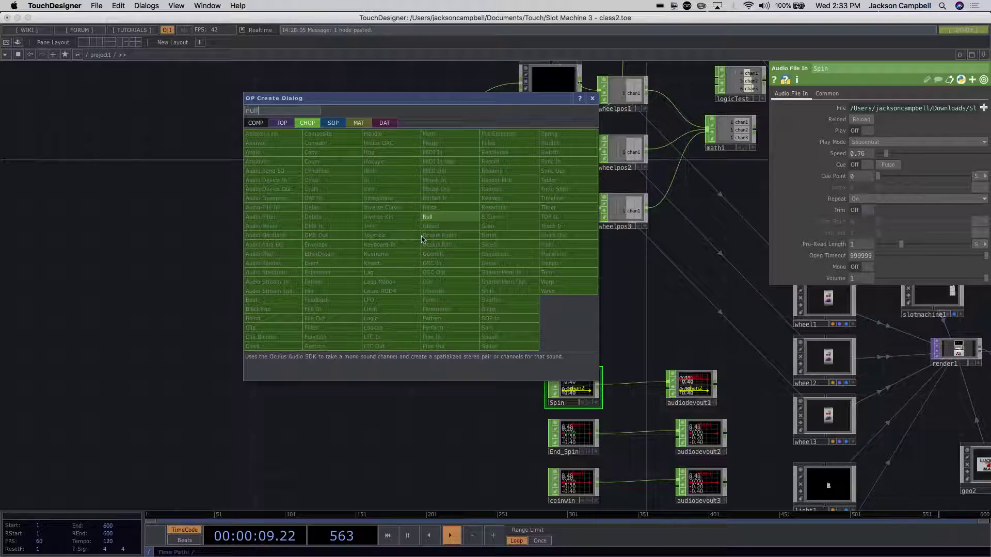
key("Return")
left_click(448, 239)
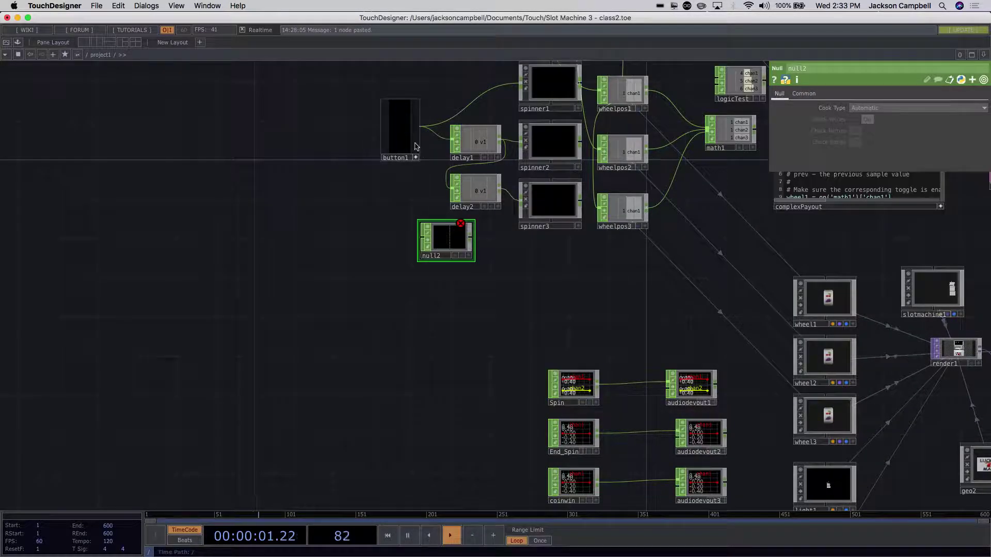
left_click_drag(419, 134, 422, 231)
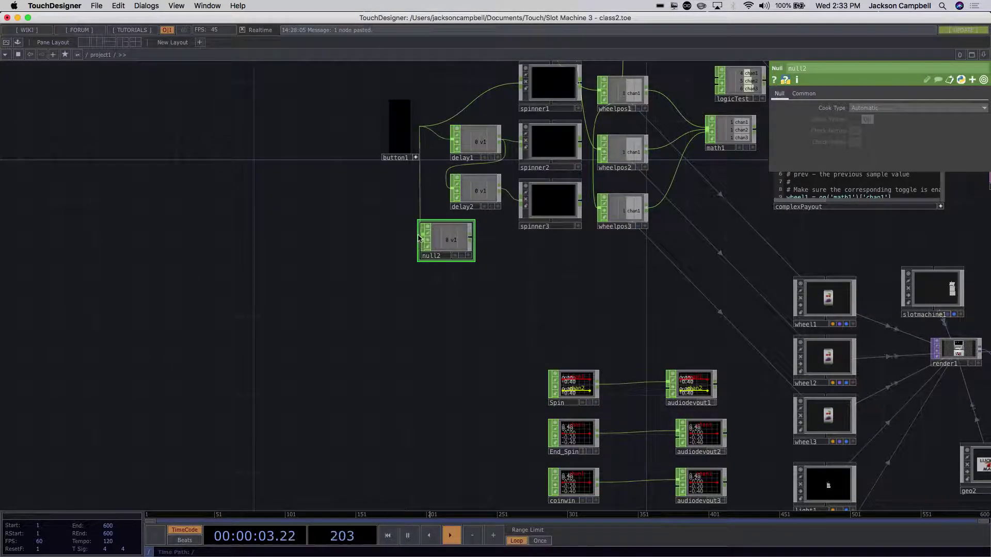
- Attach a CHOP Execute DAT to null2's output and place it directly beneath null2
scroll(333, 189, "up", 5)
left_click_drag(508, 258, 520, 262)
key("Tab")
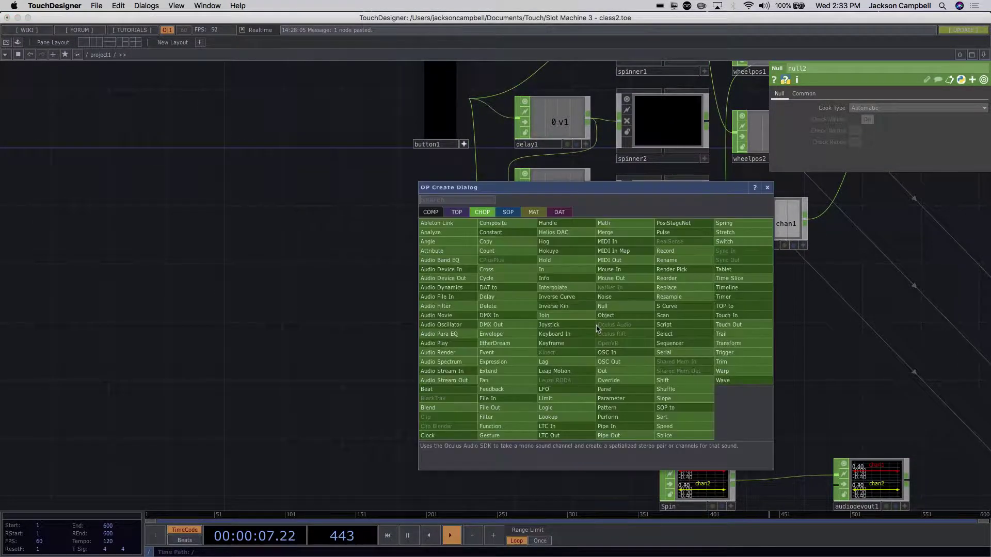
key("Escape")
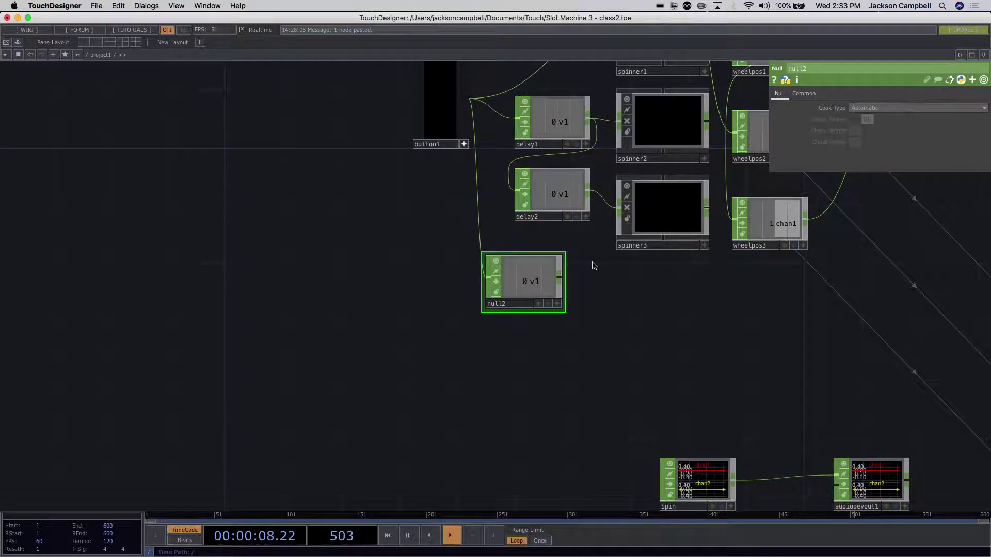
right_click(561, 276)
left_click(524, 164)
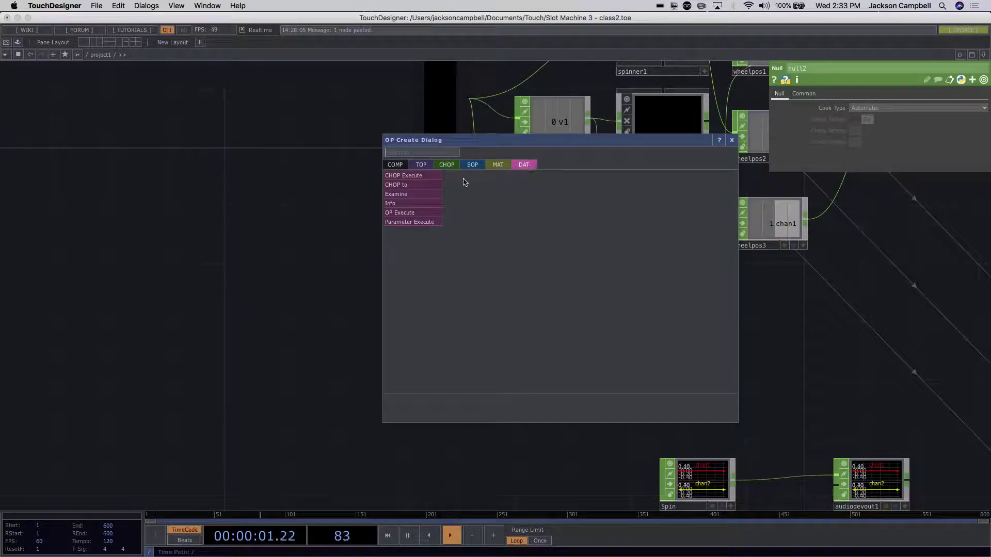
left_click(430, 176)
left_click(581, 366)
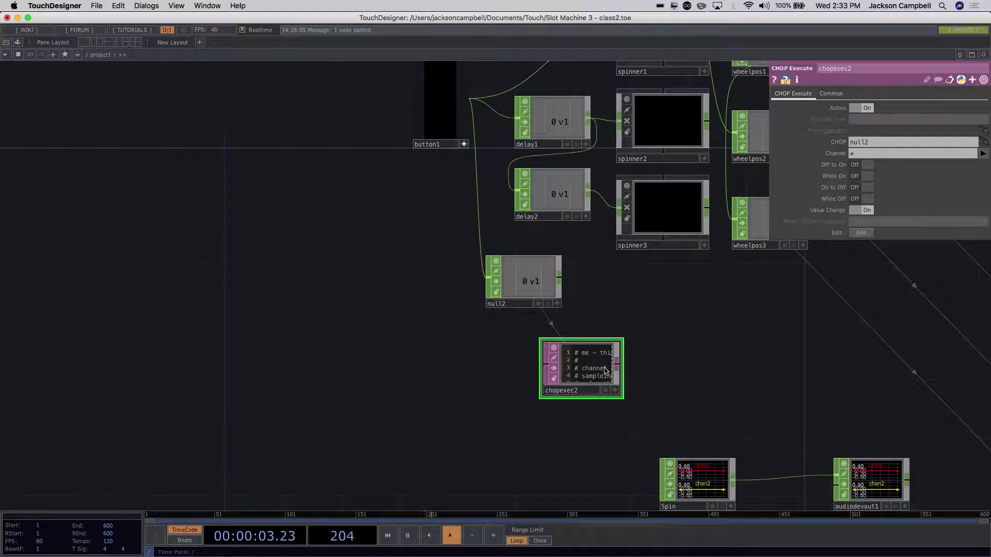
scroll(679, 363, "up", 2)
left_click_drag(594, 392, 533, 393)
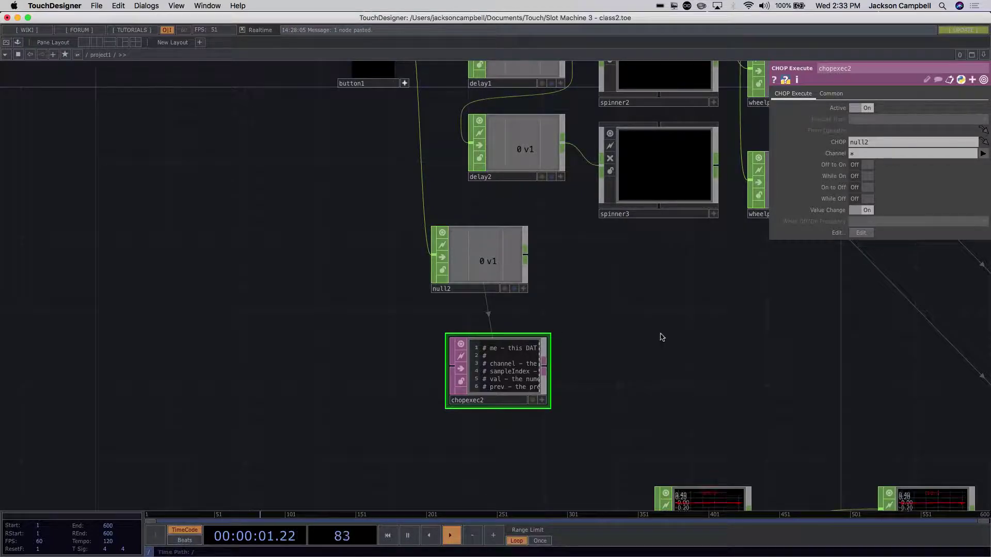
- Enable Off to On and disable Value Change on the CHOP Execute attached to null2
left_click(861, 166)
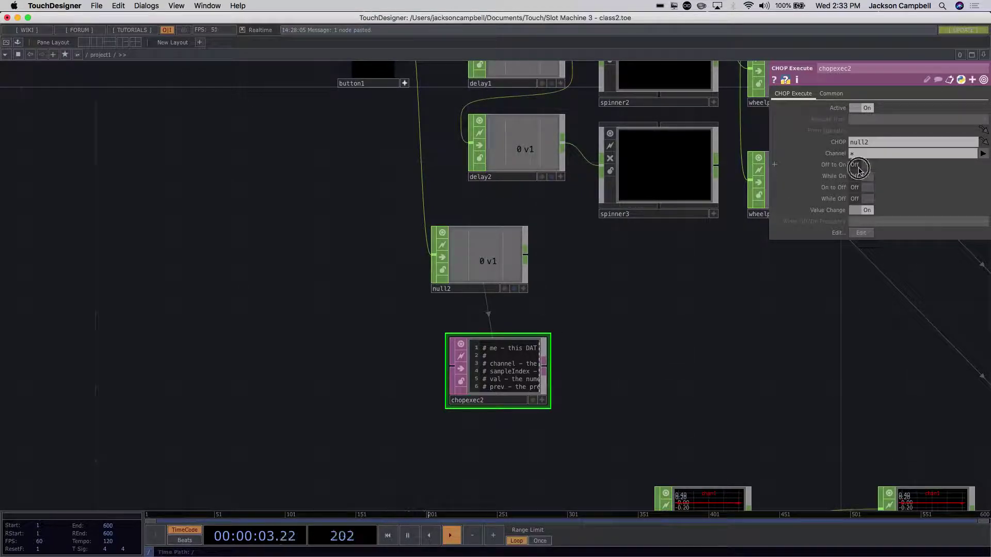
left_click(855, 211)
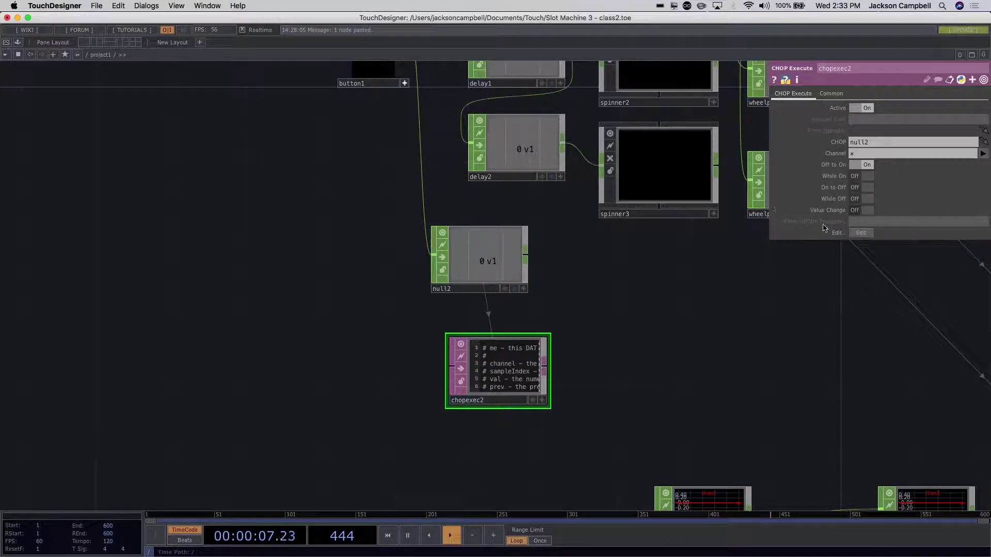
- Begin a line reading op('Spin').par. inside the onOffToOn function of chopexec2
scroll(559, 385, "up", 6)
scroll(558, 384, "up", 2)
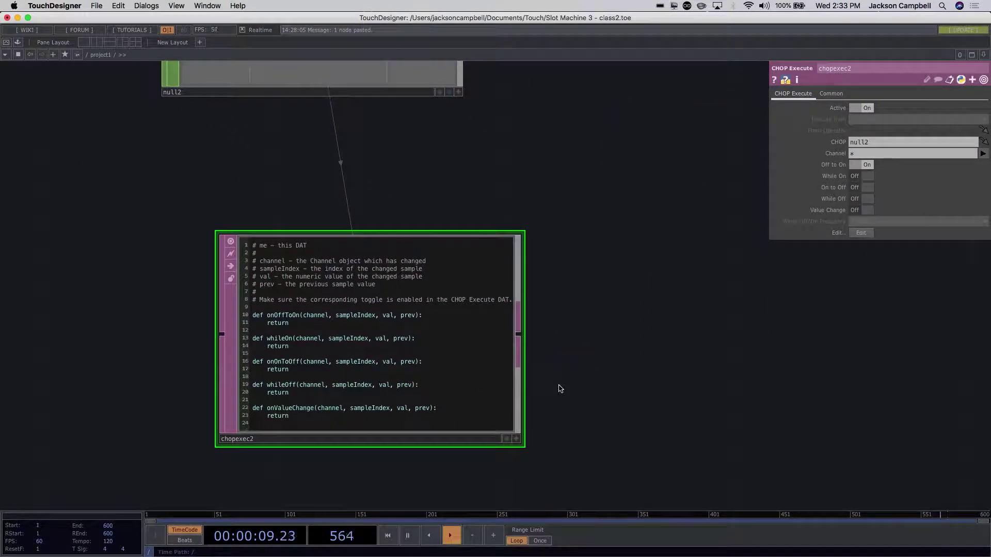
left_click(518, 438)
left_click(402, 314)
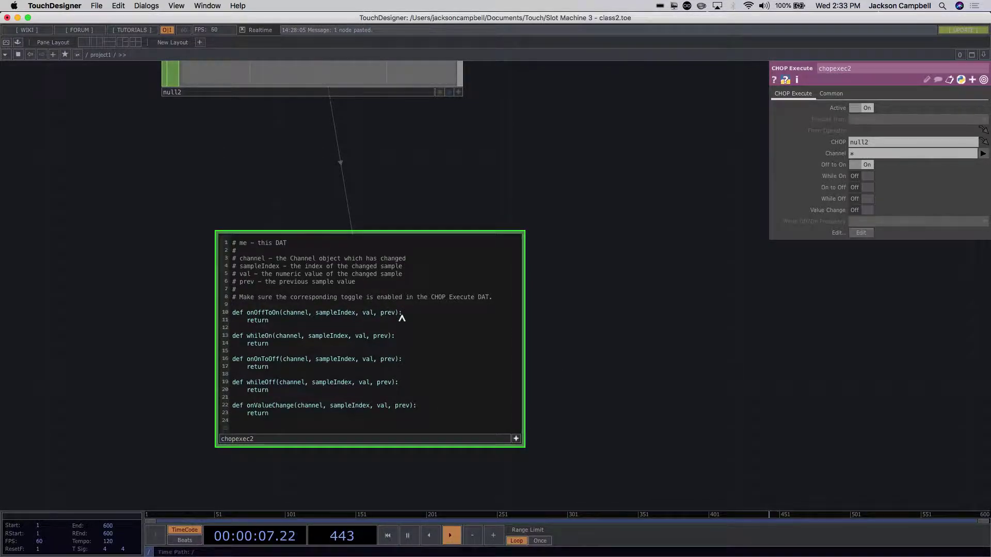
key("Return")
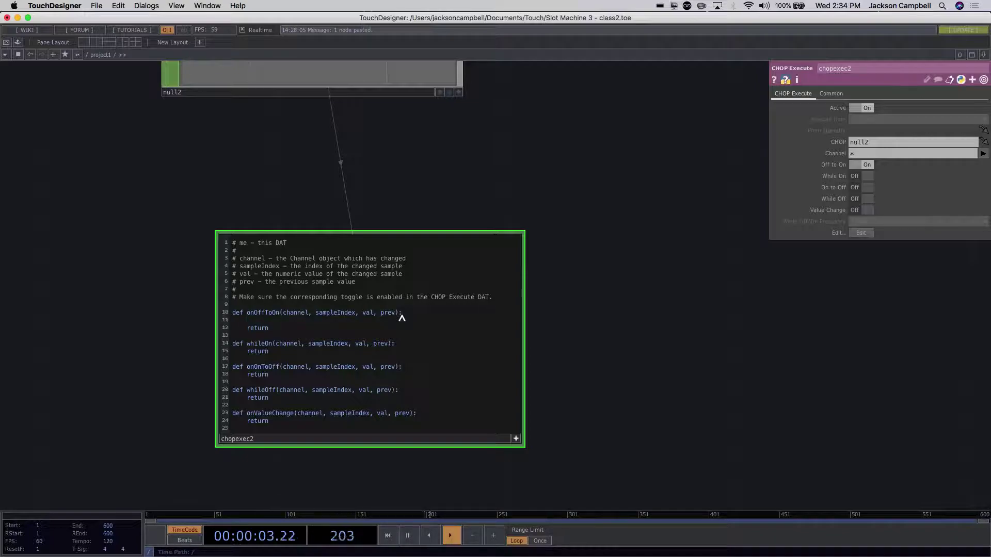
type("p")
type("('")
type("SPin")
type("p")
type(").par.")
left_click(541, 392)
- Reveal the script name of Spin's Play parameter and complete the onOffToOn line as op('Spin').par.play = 1
scroll(554, 388, "down", 1)
scroll(554, 388, "down", 5)
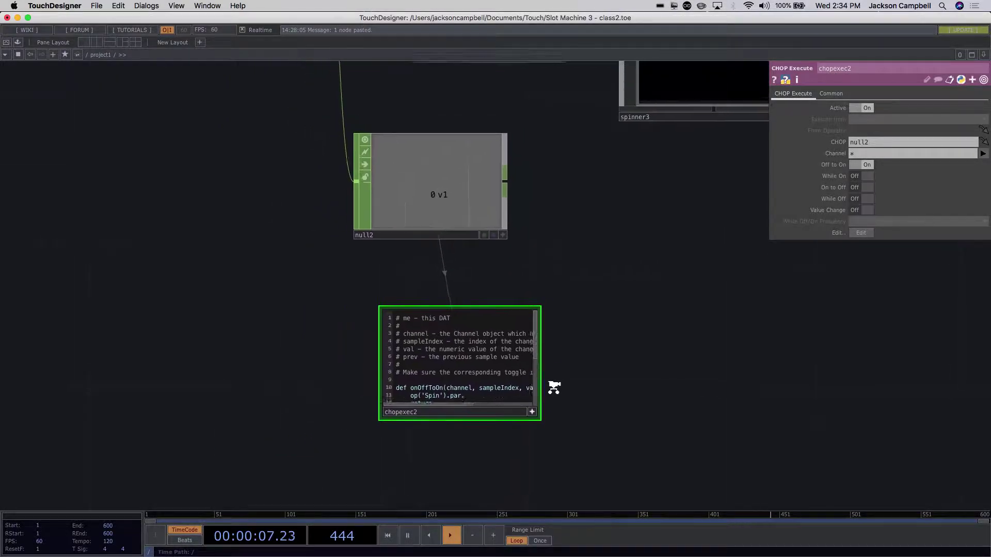
left_click_drag(725, 391, 454, 298)
scroll(591, 252, "up", 3)
scroll(591, 252, "up", 2)
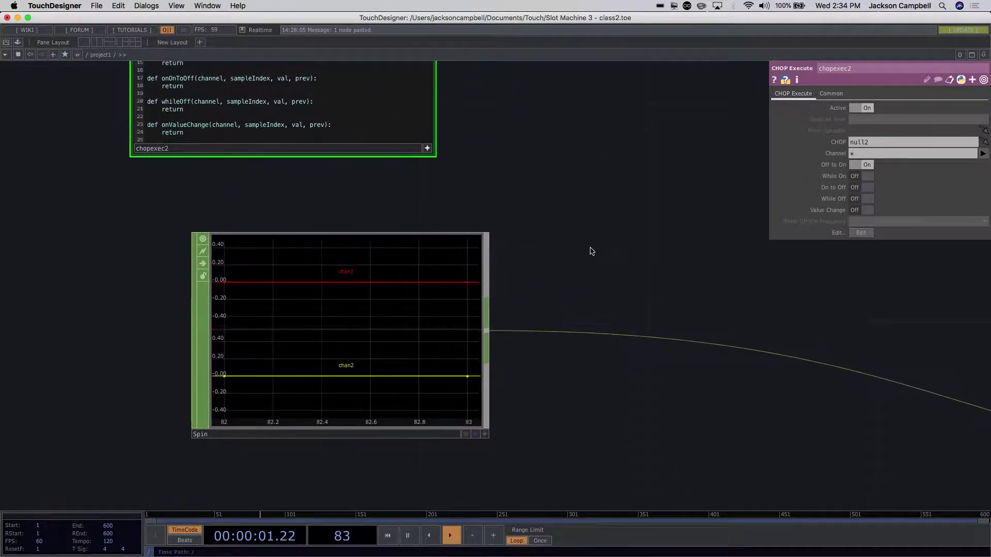
left_click(360, 321)
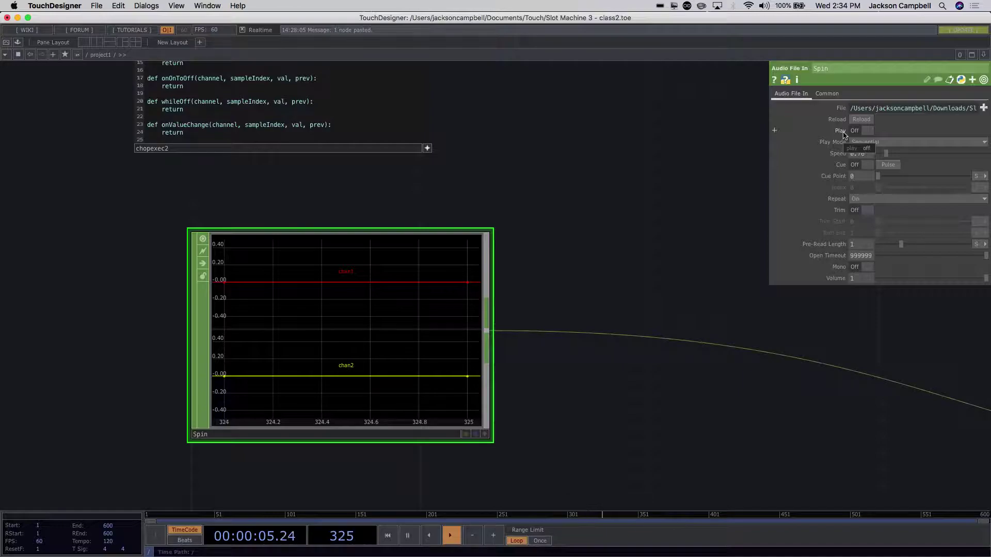
left_click(775, 131)
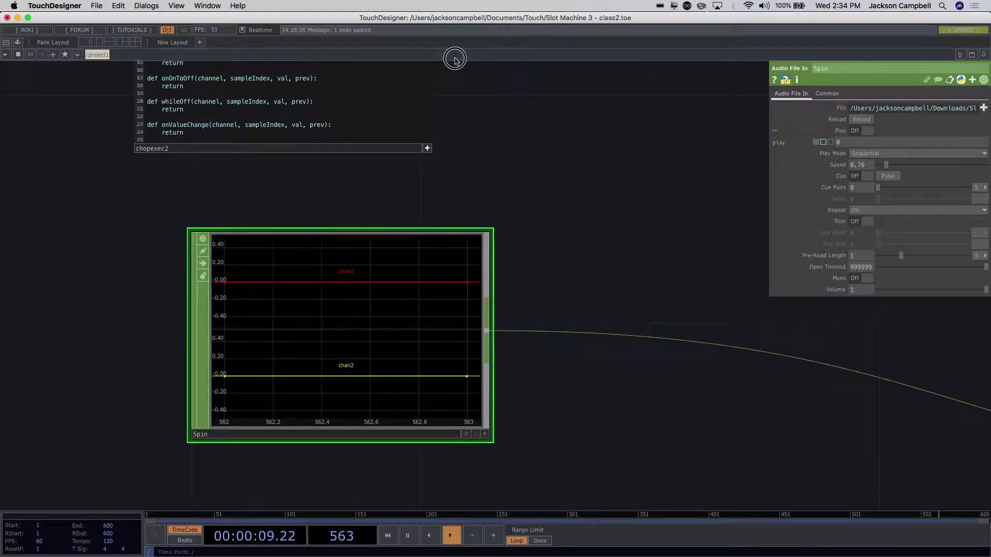
left_click_drag(485, 120, 413, 247)
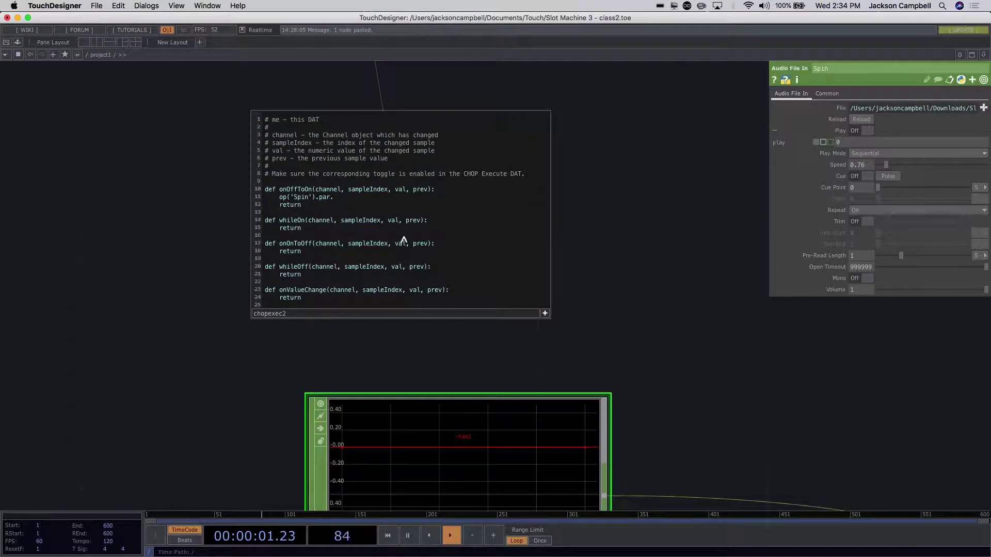
type("play = 1")
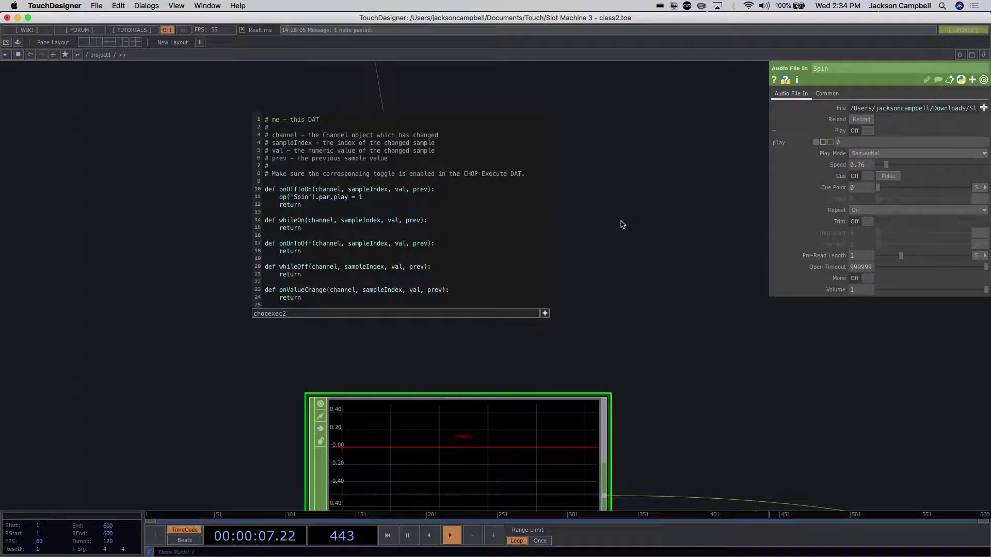
- Trigger button1 to test the scripted playback of the Spin sound
scroll(626, 228, "down", 6)
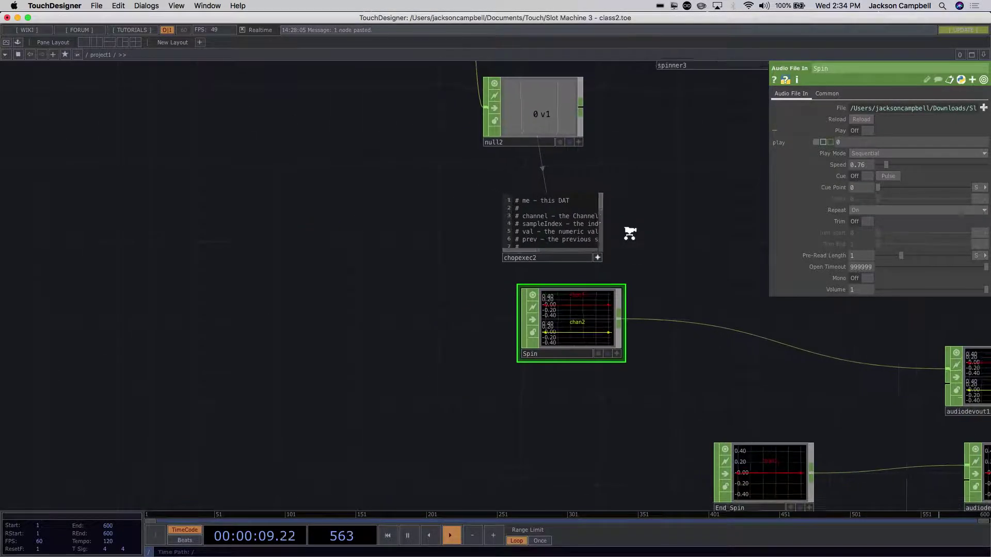
scroll(649, 253, "down", 5)
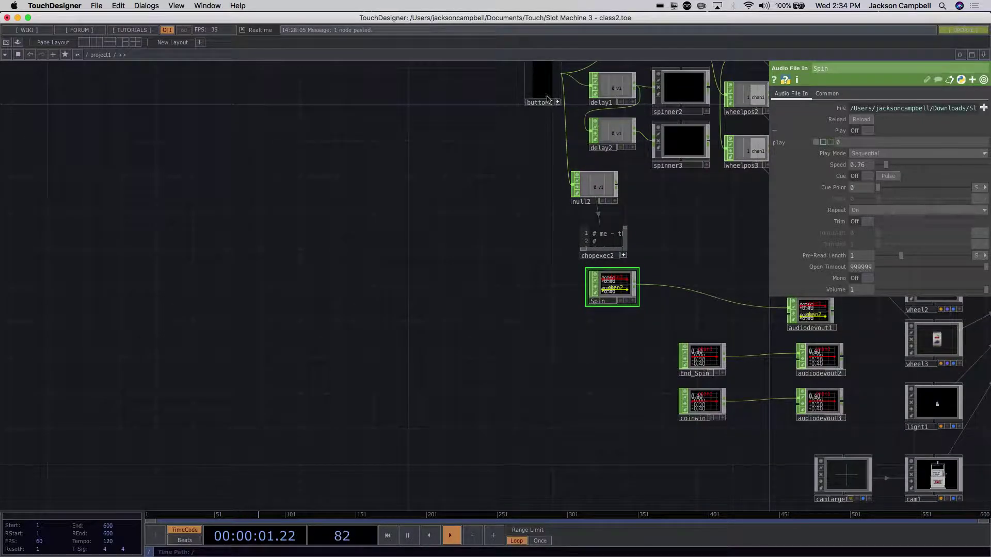
left_click(543, 89)
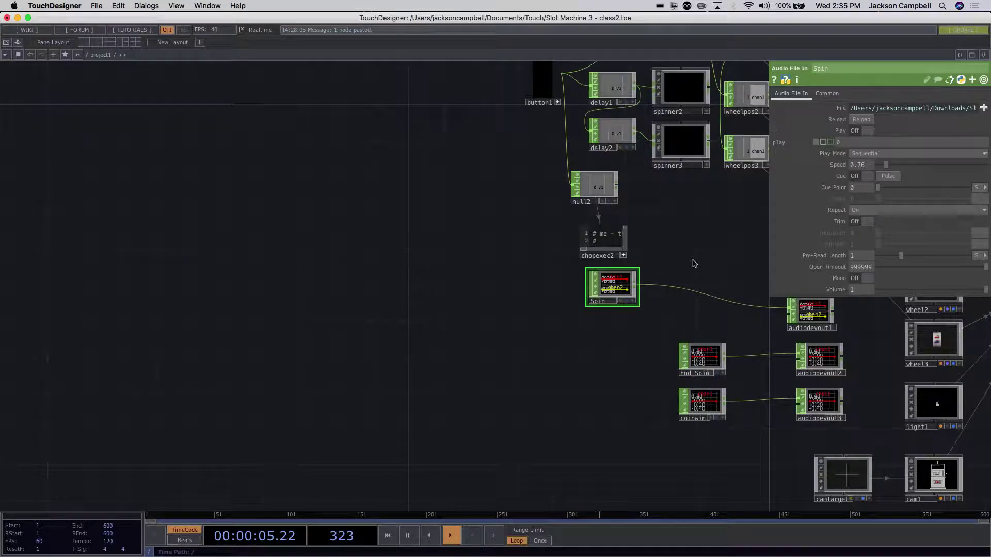
- Define bank = op('bank')['chan1'] above the onOffToOn function in chopexec2
scroll(694, 264, "up", 5)
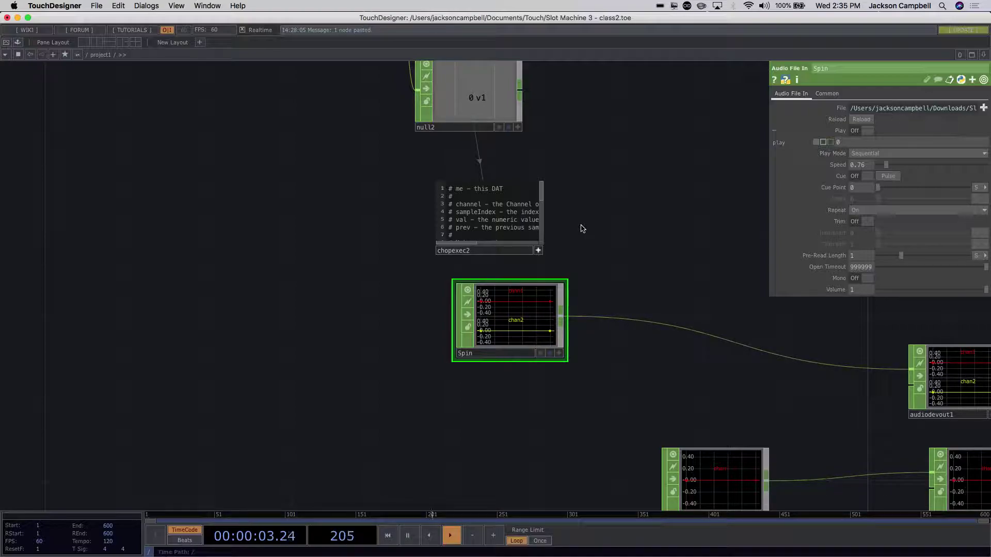
scroll(582, 228, "up", 5)
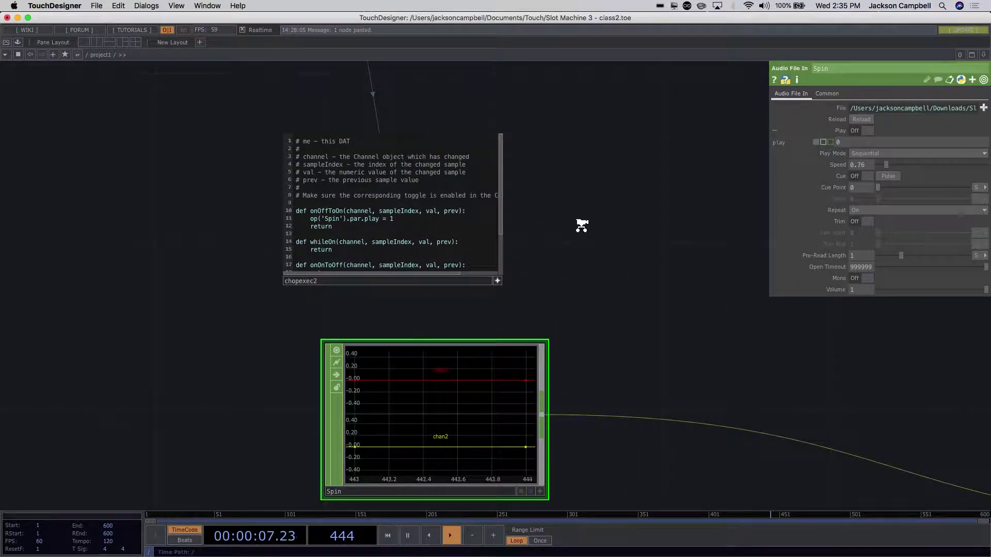
scroll(580, 227, "up", 2)
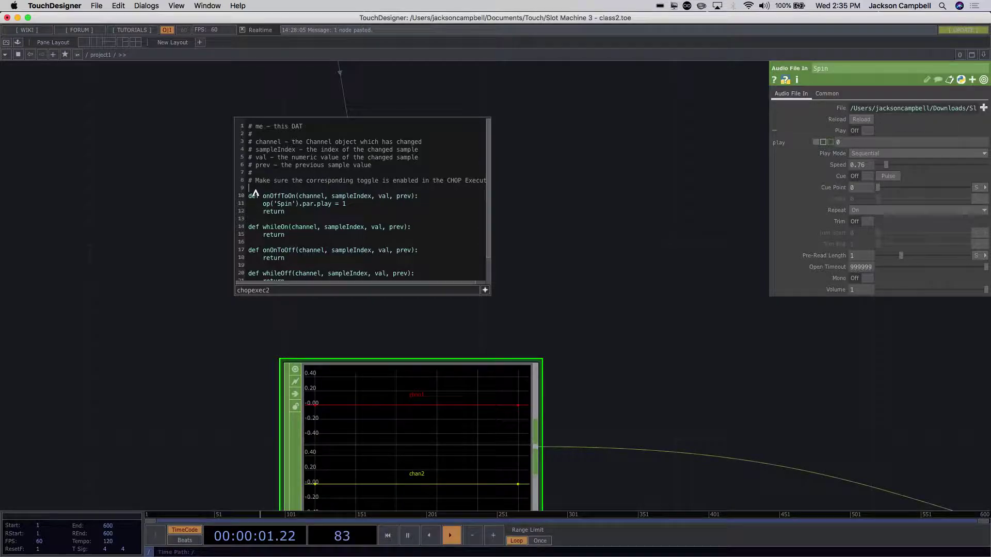
type("nk")
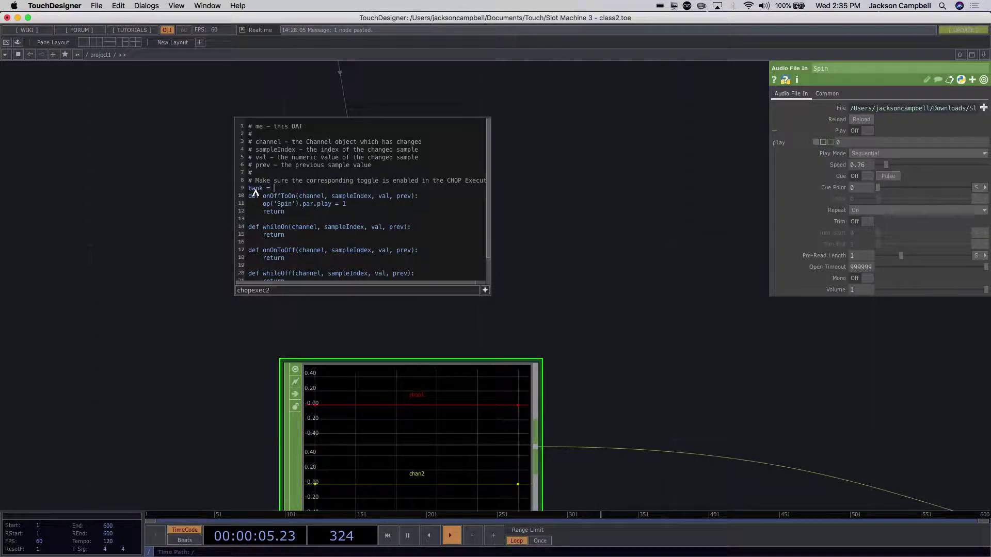
type(" = op")
type("(;ban")
type("bank")
type("[")
type("'chan1'")
type("]")
key("Return")
- Add the condition if bank > 0: below the Spin play line in onOffToOn
left_click(349, 212)
key("Return")
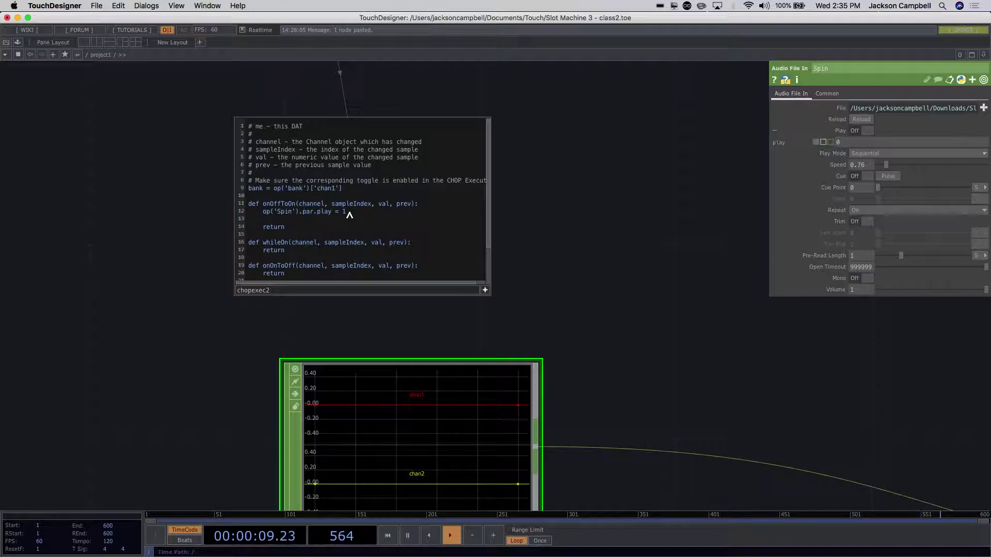
type("if bank")
key("BackSpace")
key("BackSpace")
type("> 0:")
key("Return")
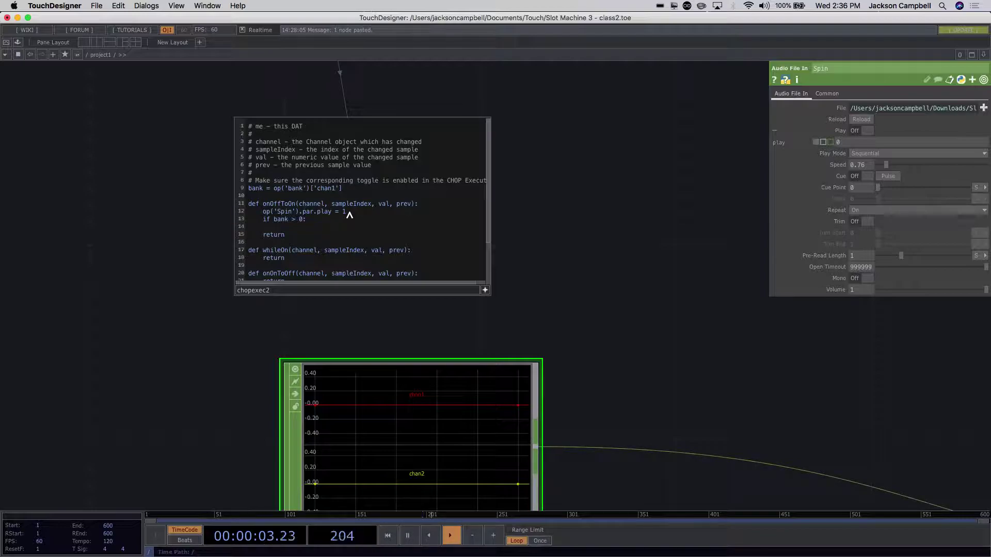
- Write op('bank').par.value0 = bank - 1 as the body of the bank condition
type("o")
left_click_drag(274, 189, 309, 188)
key("super+c")
left_click(301, 224)
left_click(279, 227)
key("super+v")
type(".par.valu")
type("0")
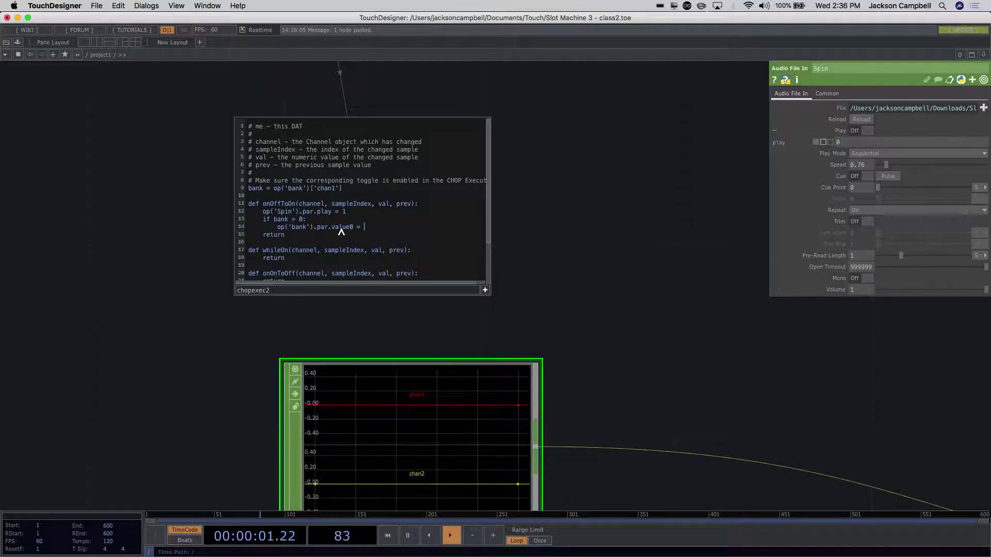
type("bank - 1")
left_click(624, 230)
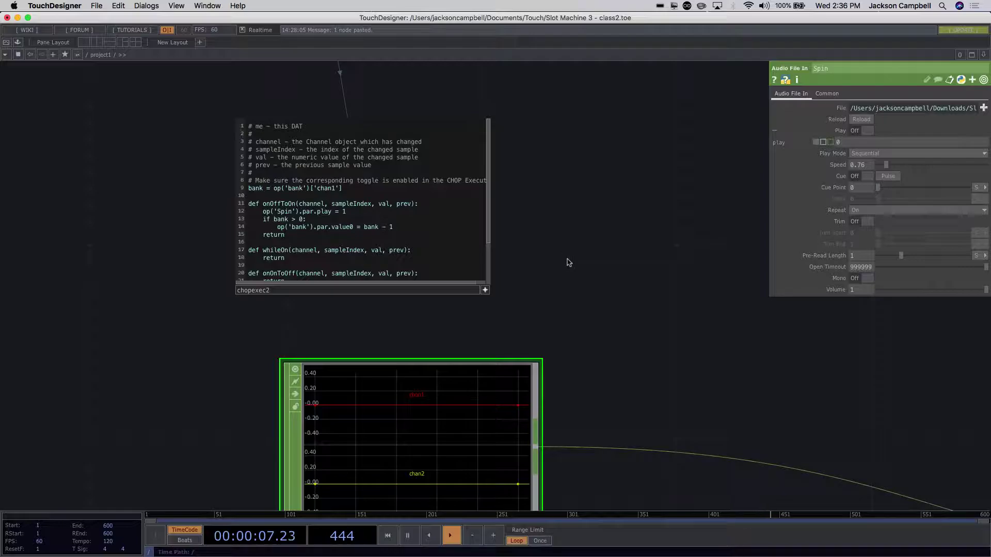
- Move the Spin node away from chopexec2, closer to the End_Spin node
scroll(568, 262, "down", 5)
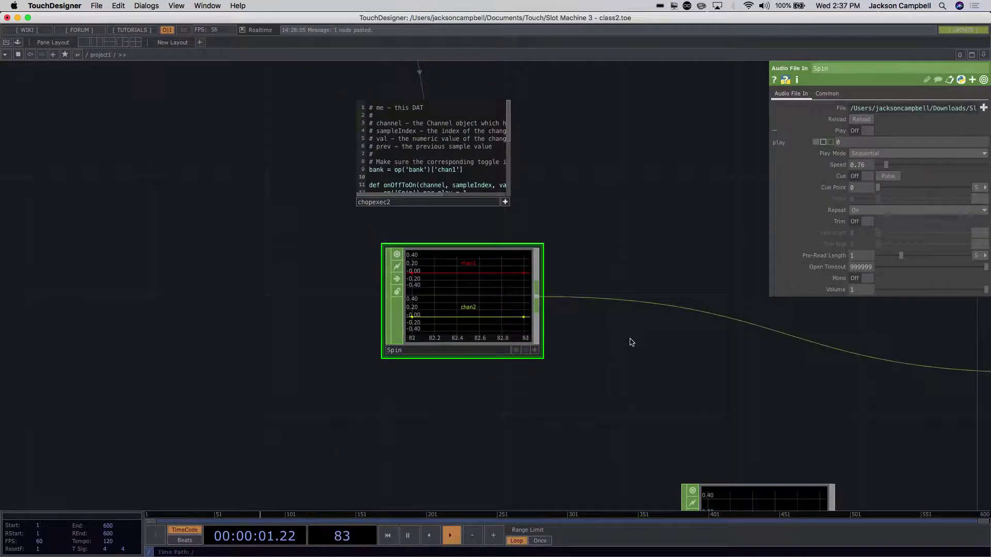
scroll(630, 338, "down", 4)
left_click_drag(565, 333, 673, 372)
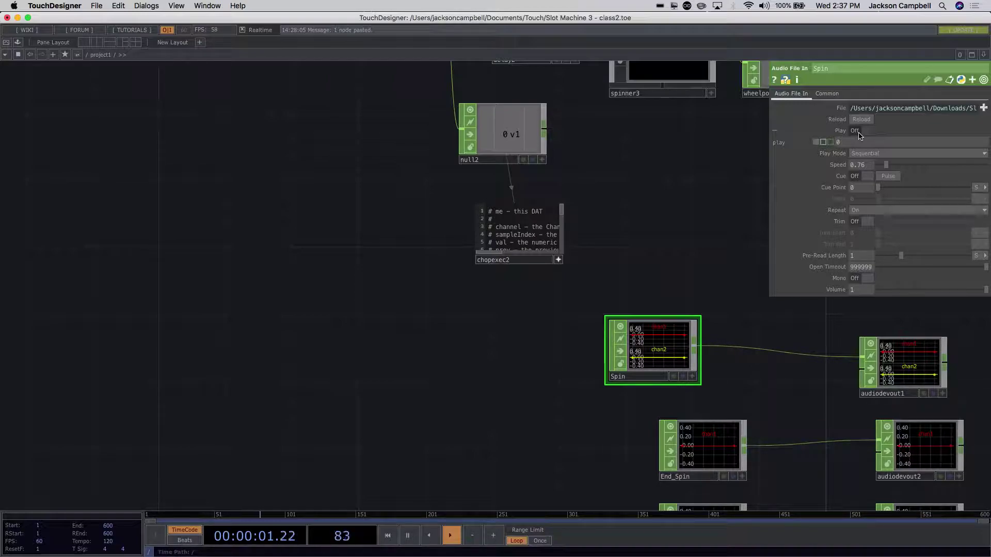
- Insert a line above the Spin play line in onOffToOn containing a copied op('Spin').par. reference
scroll(909, 187, "up", 5)
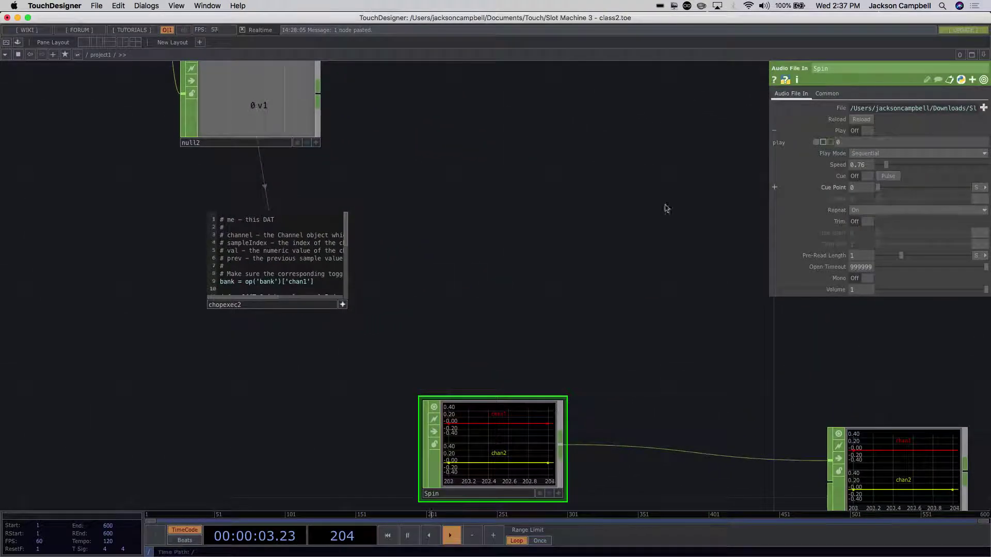
scroll(670, 220, "left", 5)
scroll(736, 250, "up", 5)
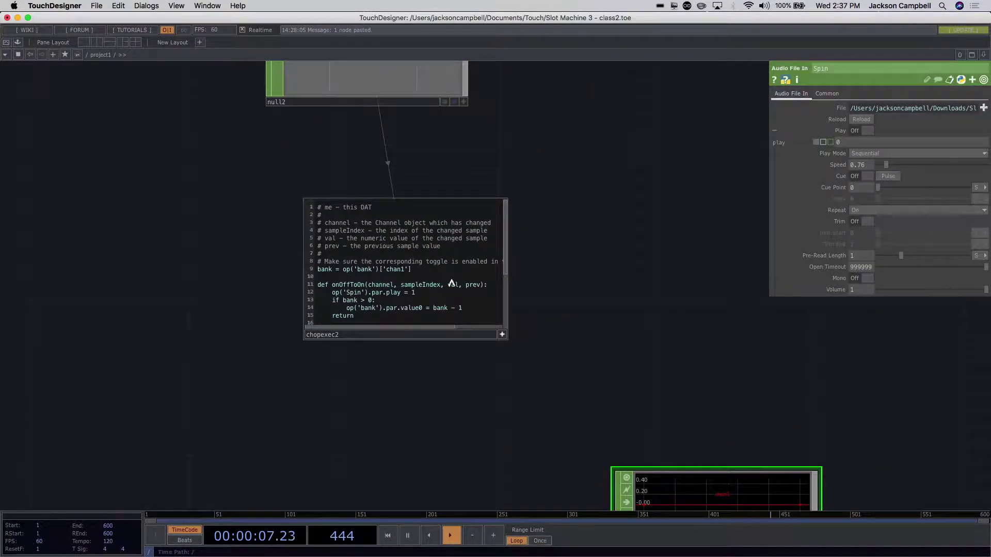
scroll(611, 306, "left", 2)
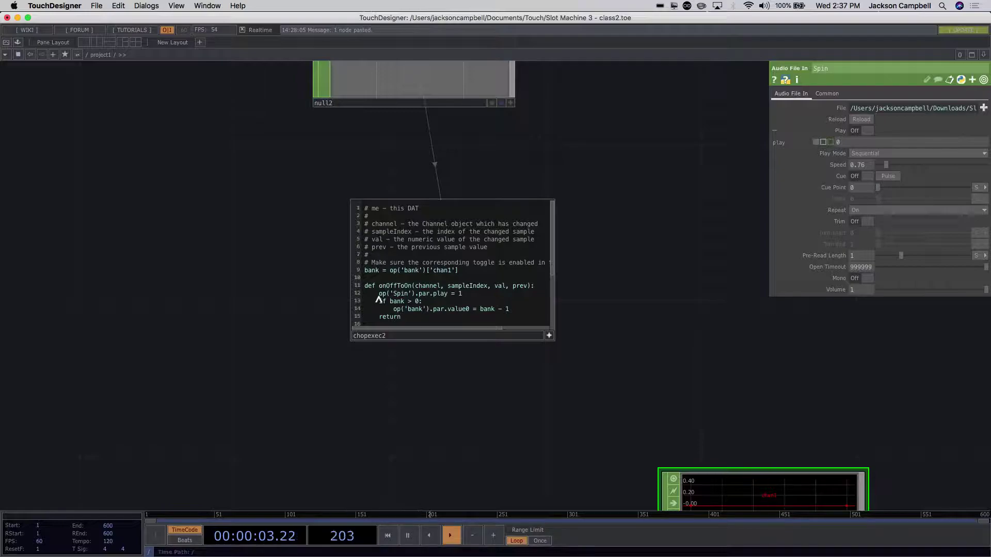
key("Return")
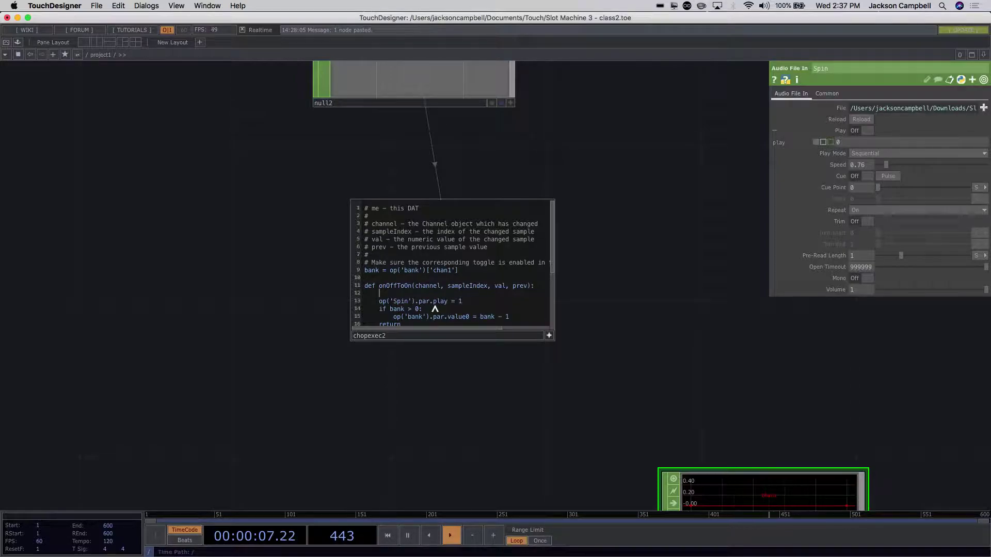
left_click(379, 305)
left_click_drag(379, 305, 449, 304)
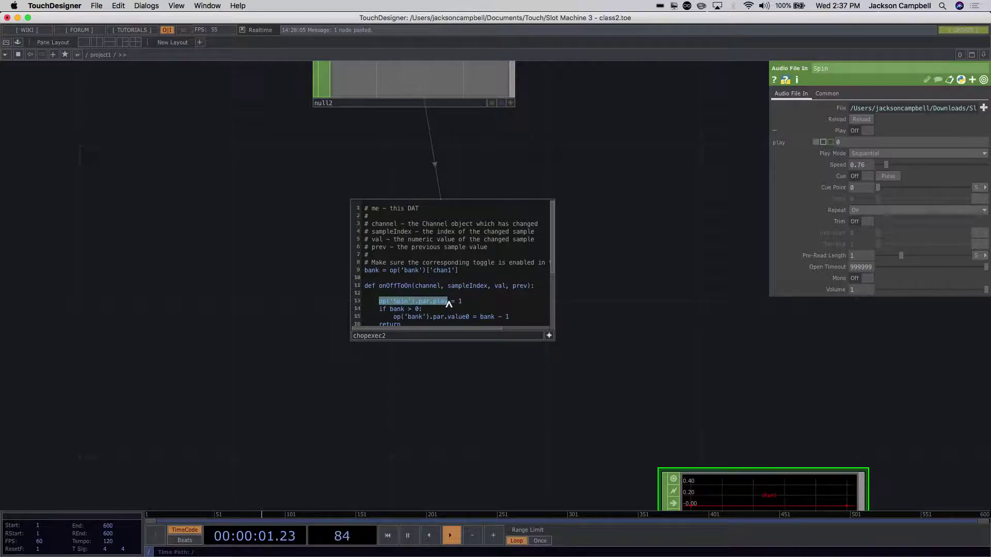
key("super+c")
left_click(400, 293)
key("super+v")
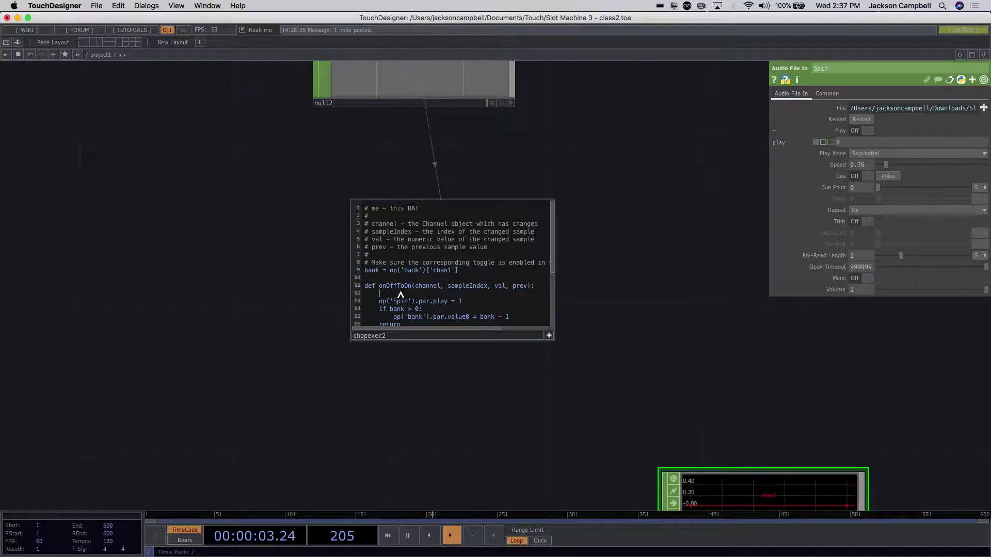
key("BackSpace")
key("BackSpace")
key("BackSpace")
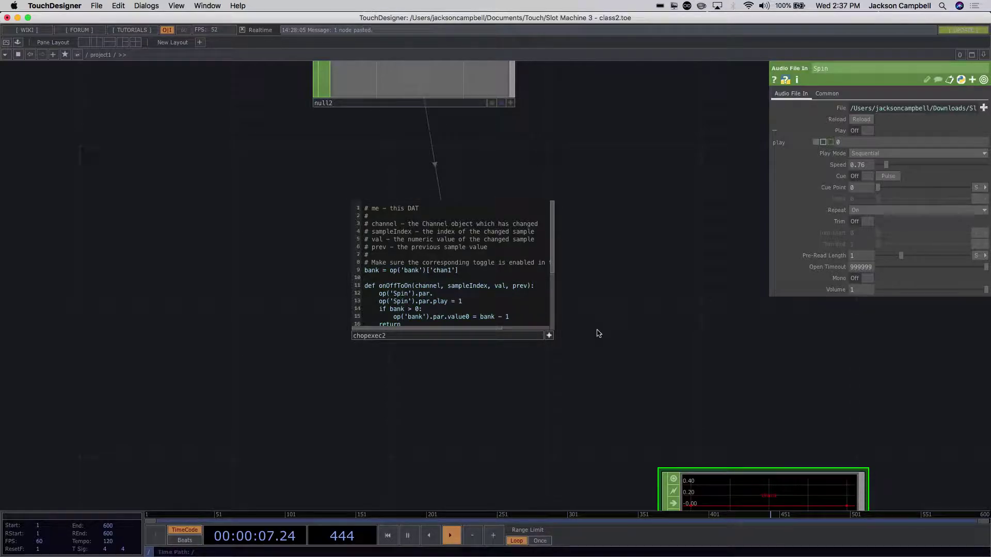
left_click(615, 323)
- Expand the Spin node's Reload parameter to show its scripting name
scroll(620, 325, "down", 3)
left_click_drag(622, 328, 582, 264)
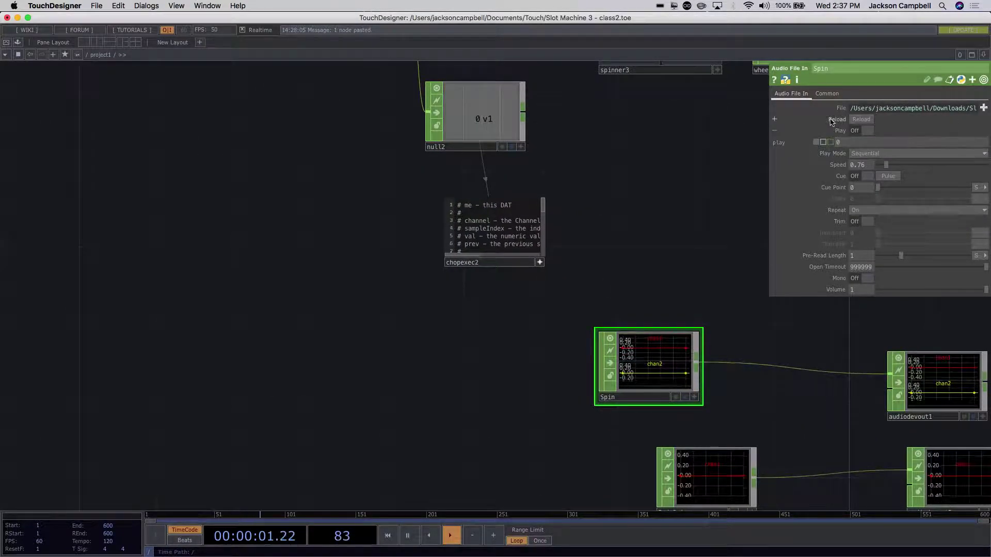
left_click(775, 120)
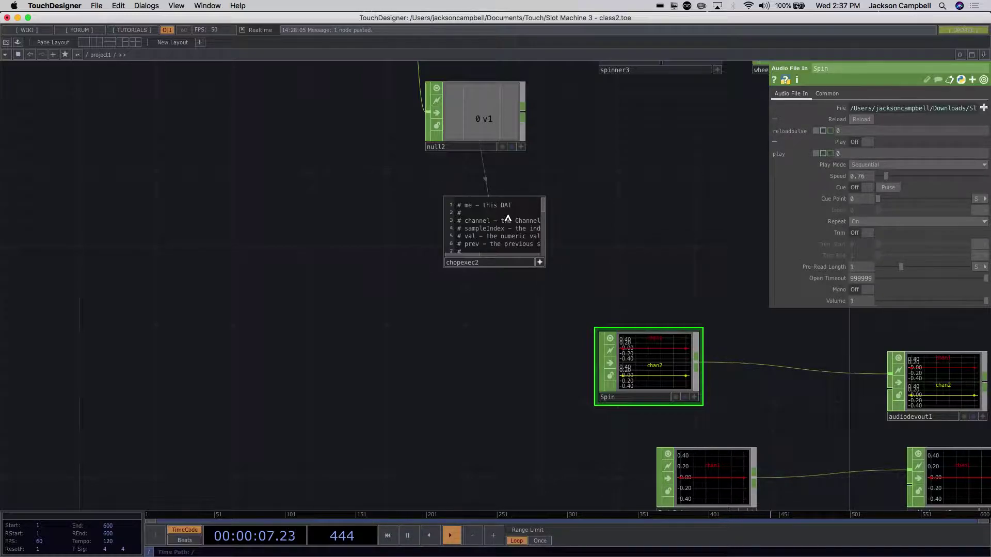
- Complete the unfinished Spin line in chopexec2's onOffToOn as op('Spin').par.reloadpulse.pulse()
scroll(613, 266, "up", 4)
left_click(346, 212)
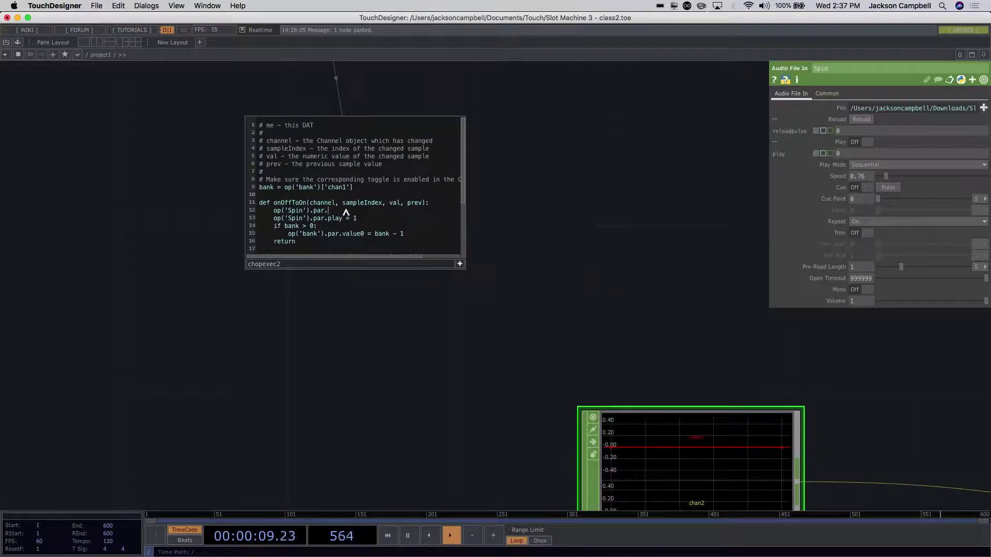
type("reload")
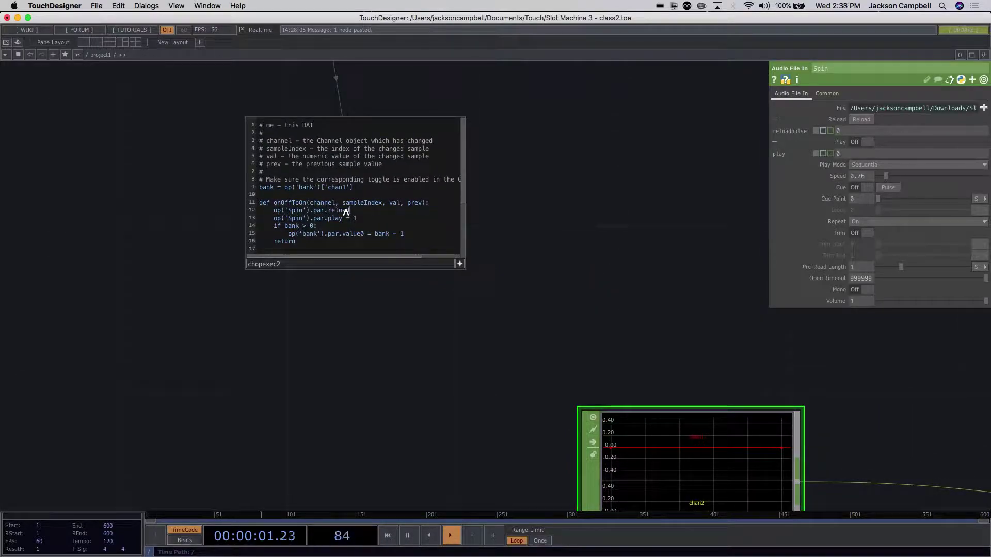
type("pulse")
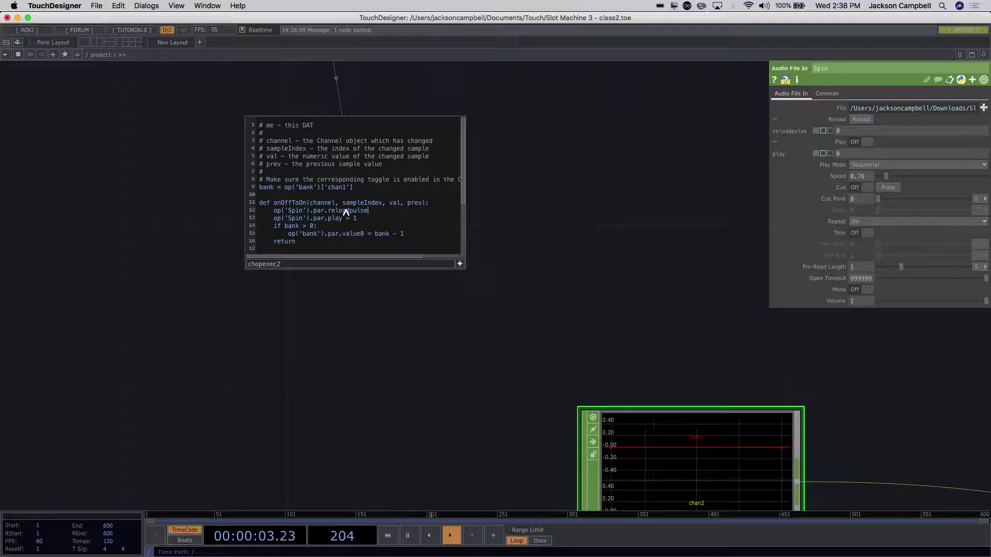
type(".")
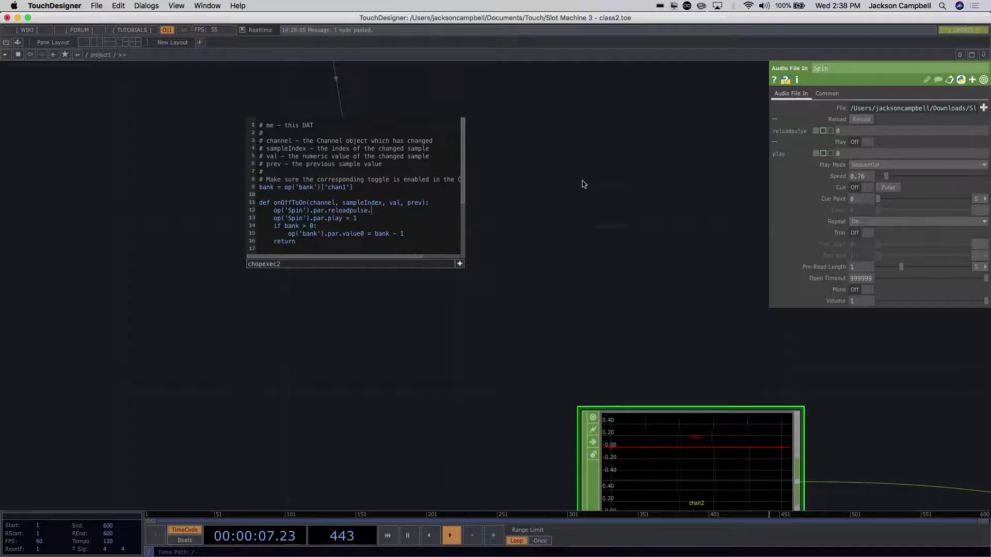
type("puls")
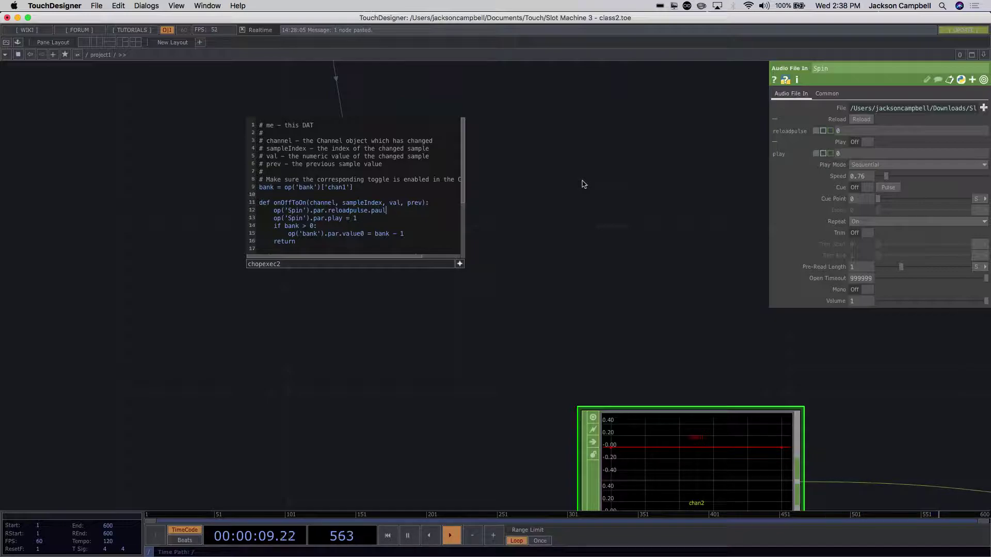
key("BackSpace")
type("ulse(")
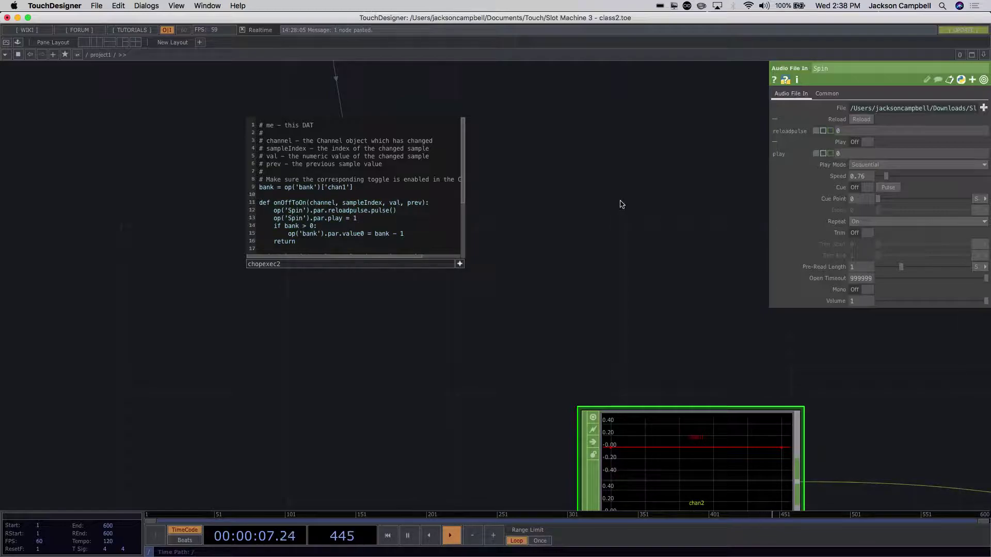
left_click(586, 252)
- Trigger button1 to test the spin script with the Spin sound
scroll(587, 255, "down", 5)
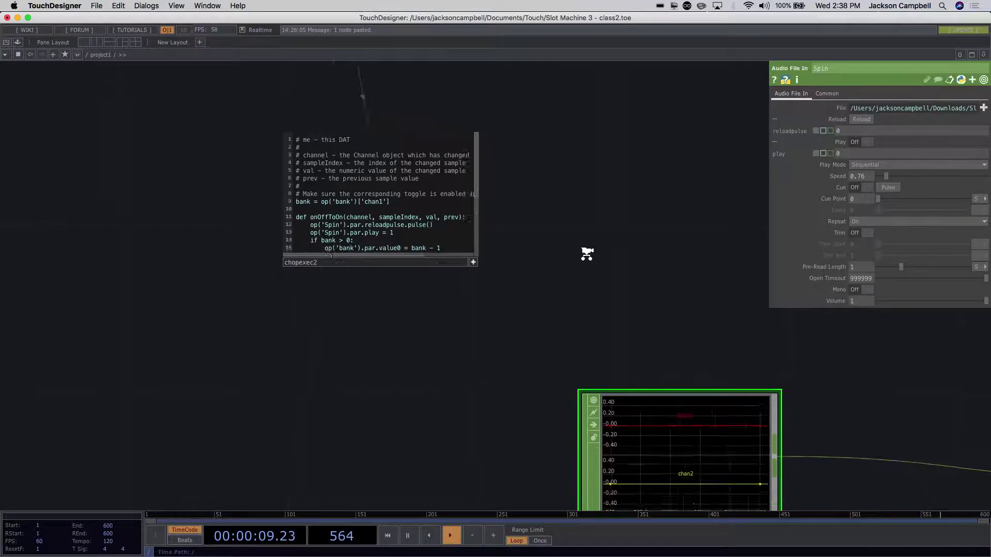
scroll(587, 252, "down", 5)
left_click(591, 255)
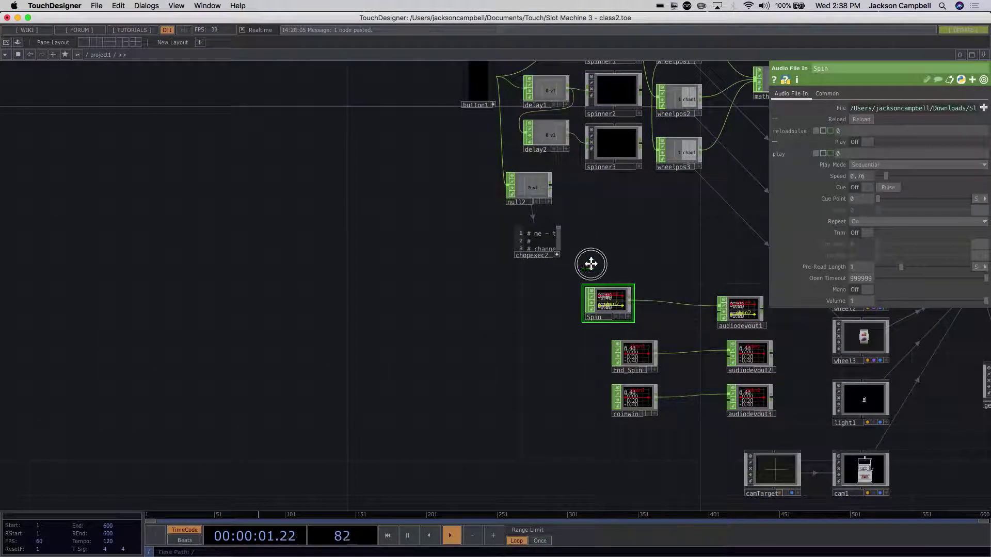
scroll(583, 289, "up", 2)
left_click(474, 146)
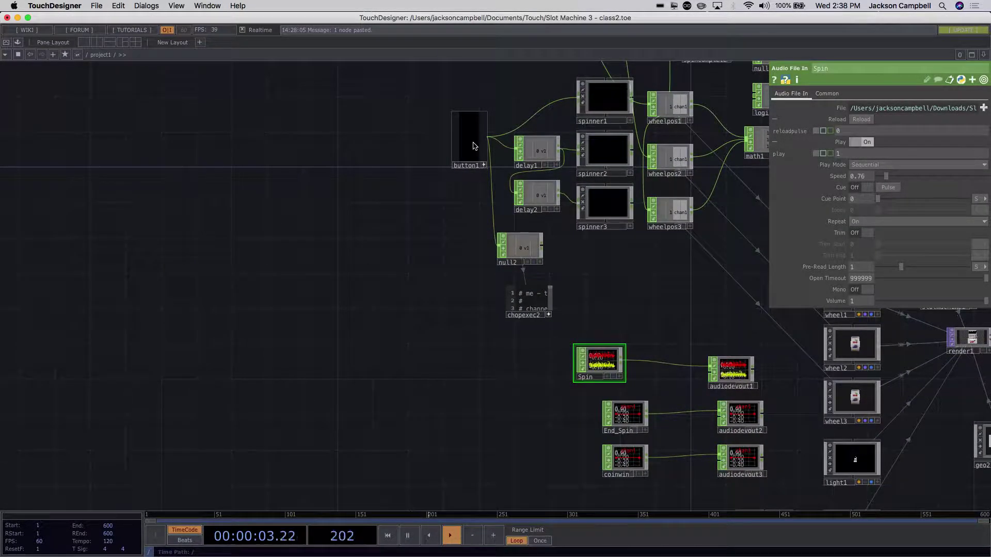
- Turn off Play on the Spin audio node
scroll(593, 269, "up", 4)
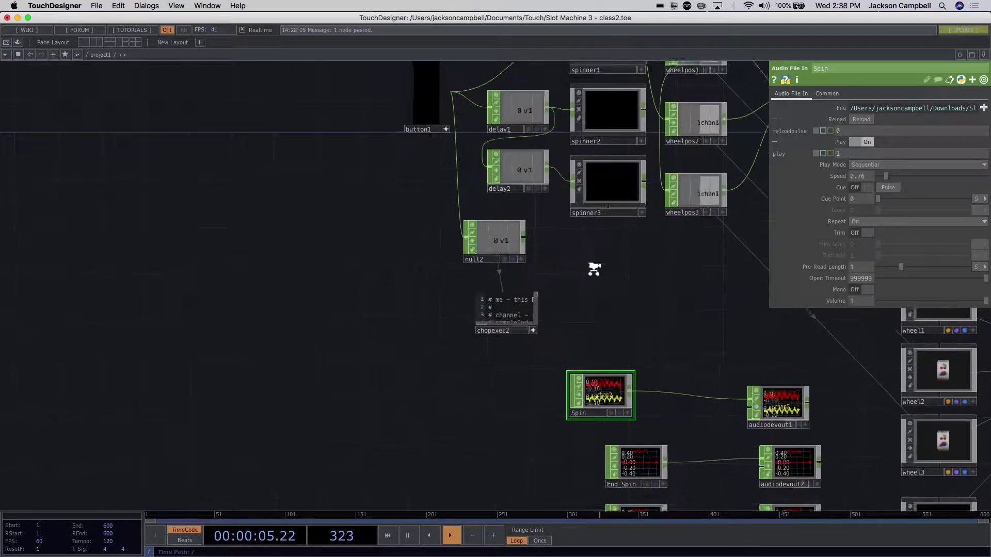
scroll(593, 272, "up", 1)
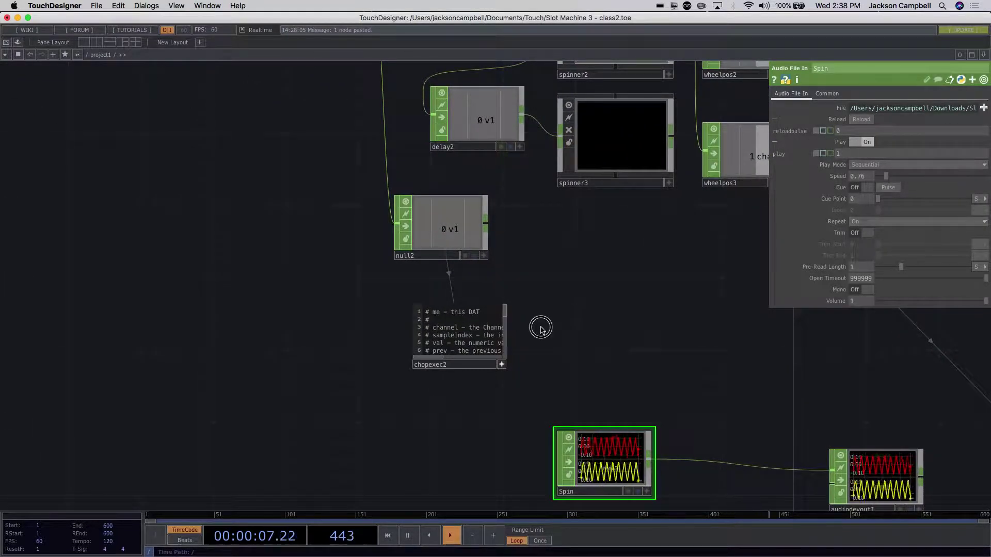
scroll(526, 365, "down", 5)
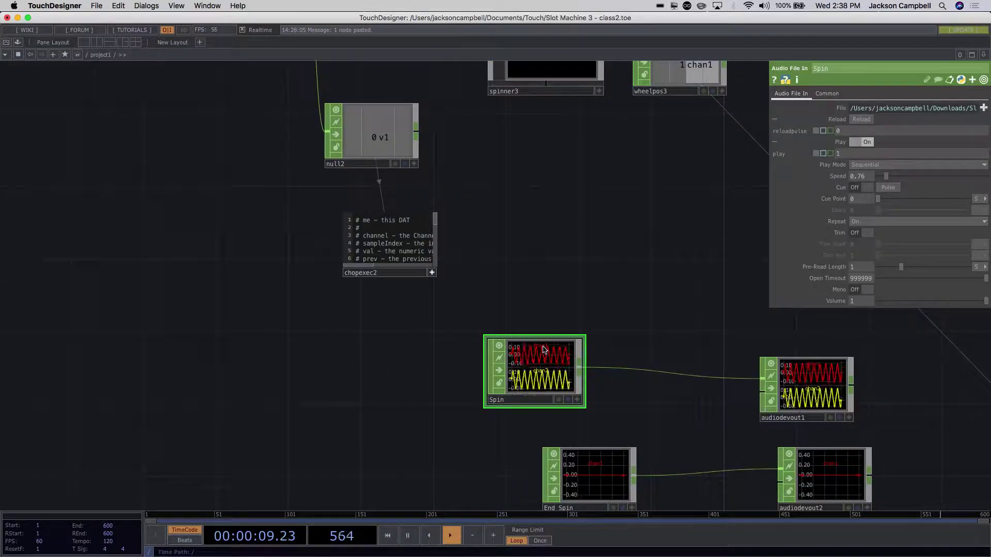
left_click(860, 142)
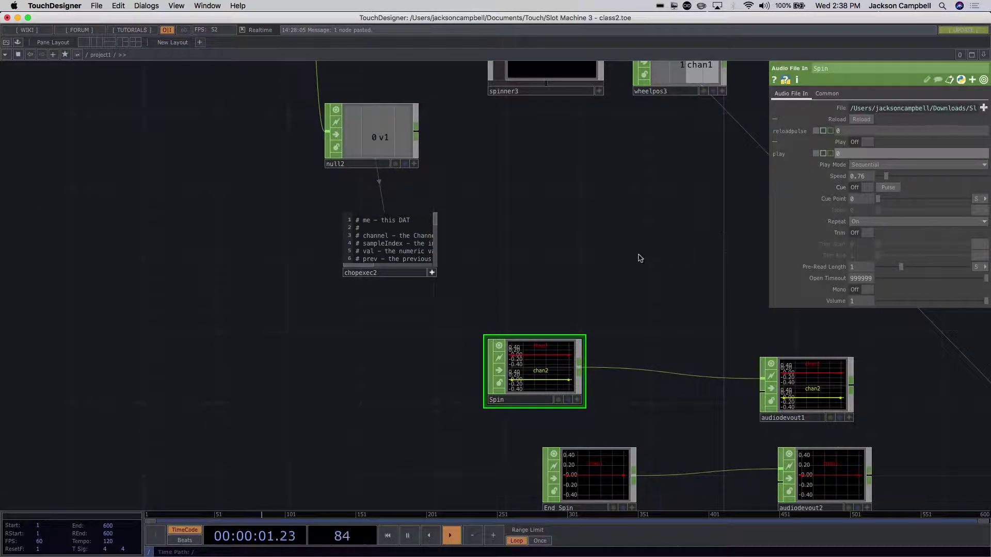
- Delete the four commented-out sound lines at the start of onOffToOn in the complexPayout script
scroll(637, 254, "down", 2)
scroll(414, 270, "down", 3)
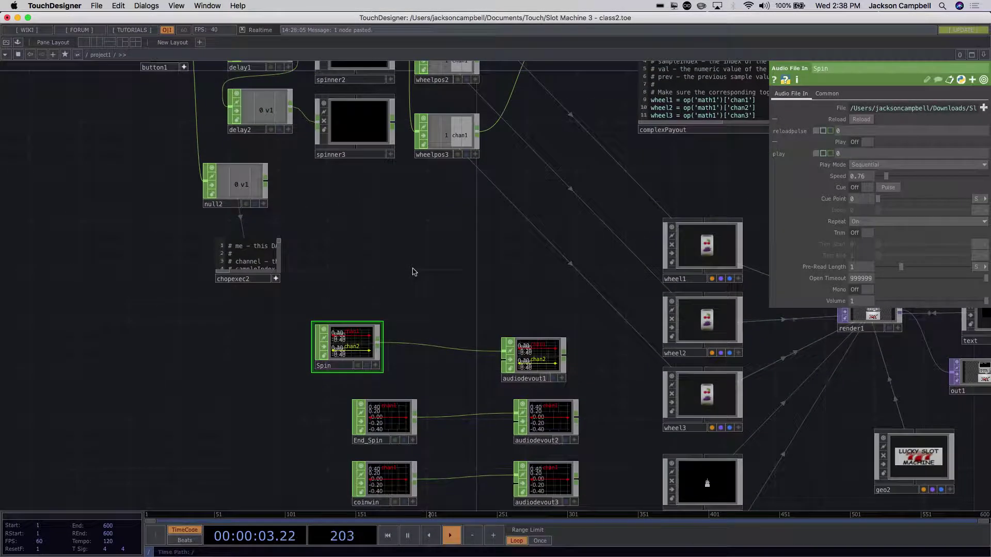
scroll(422, 285, "down", 5)
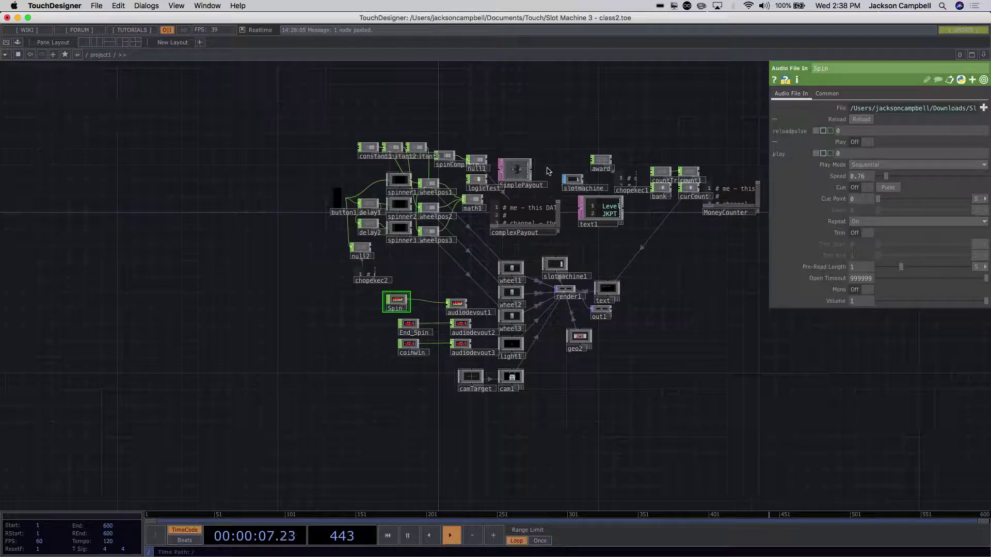
scroll(543, 166, "up", 6)
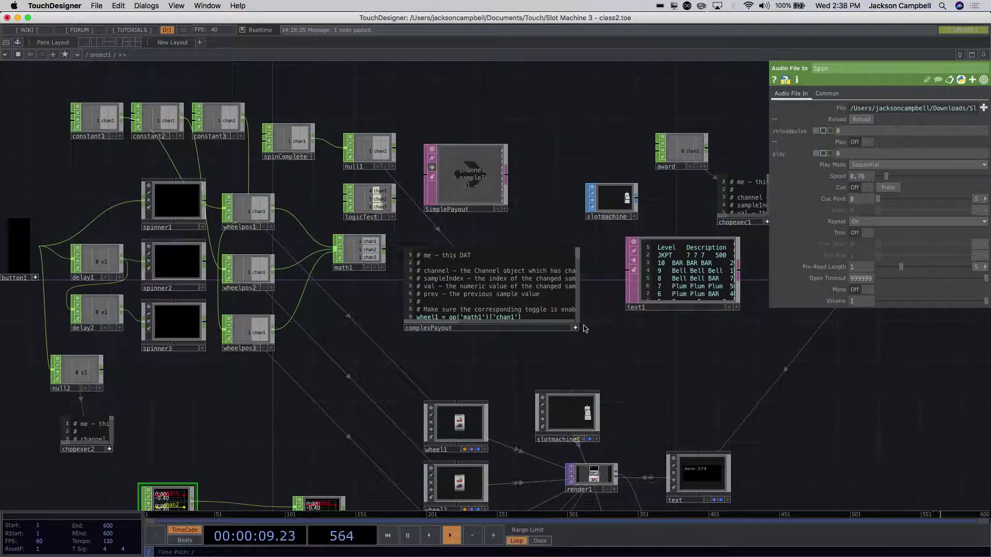
scroll(584, 327, "up", 3)
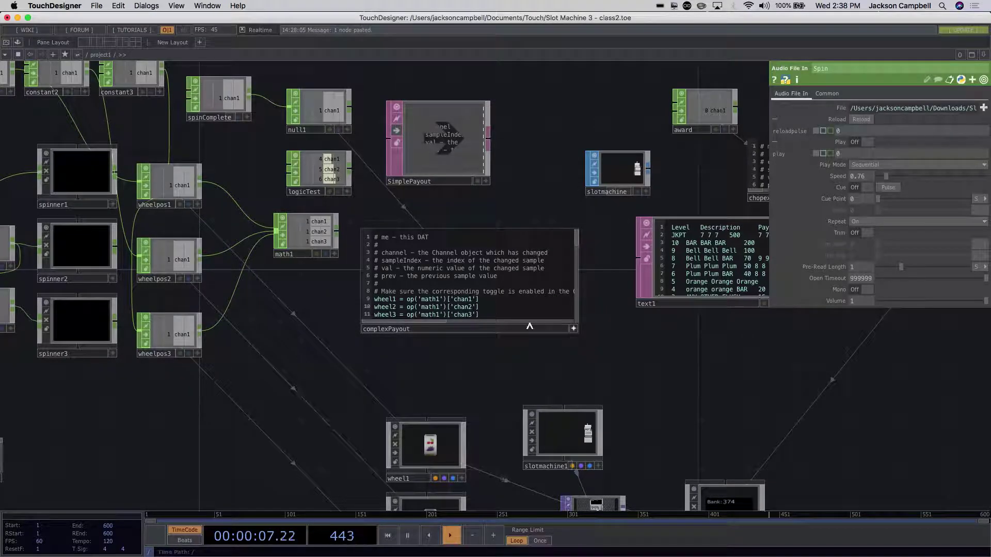
scroll(583, 338, "up", 5)
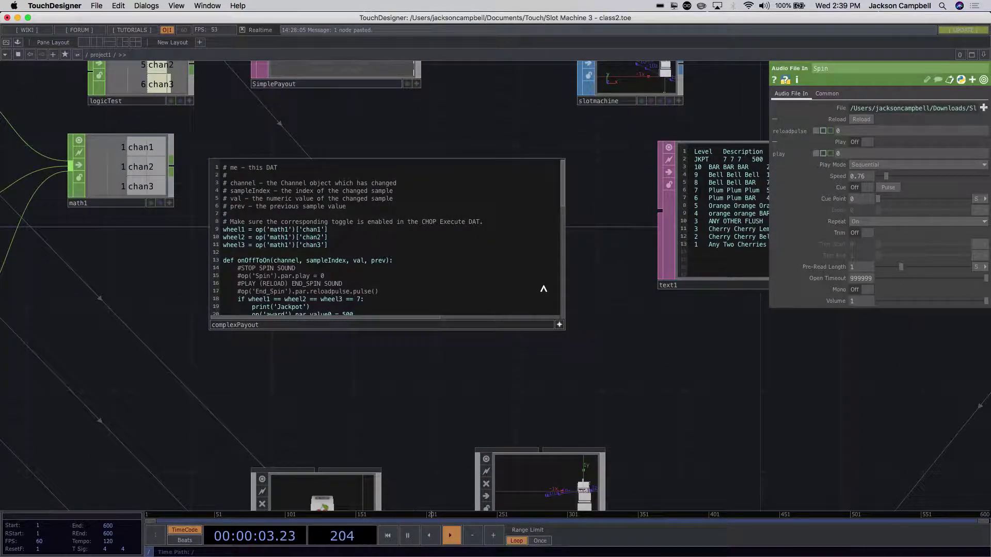
scroll(601, 288, "up", 2)
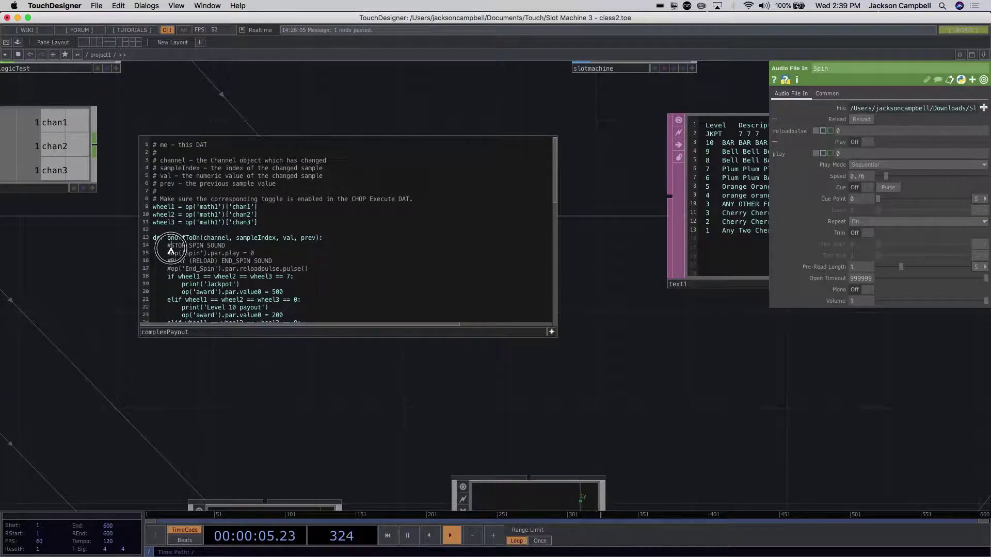
left_click_drag(167, 247, 321, 269)
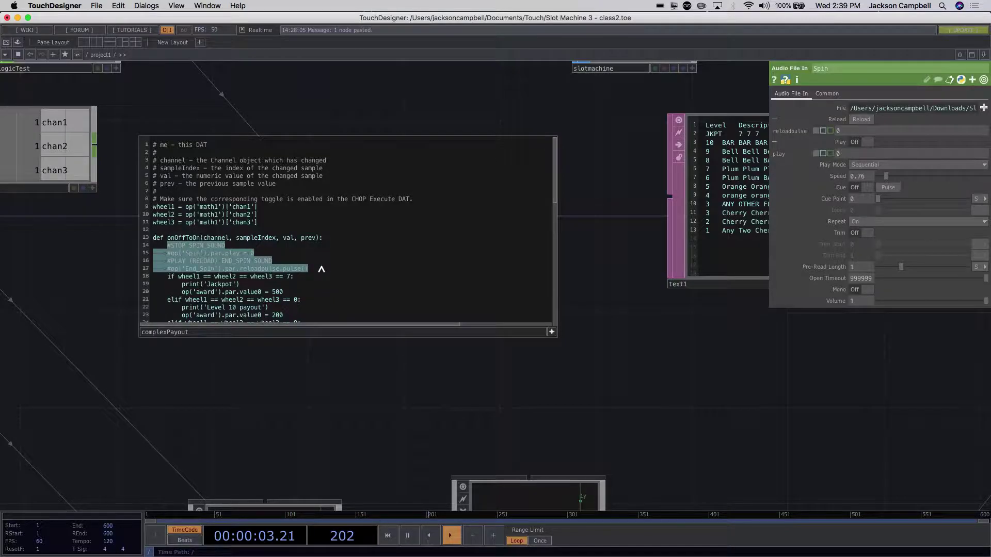
key("BackSpace")
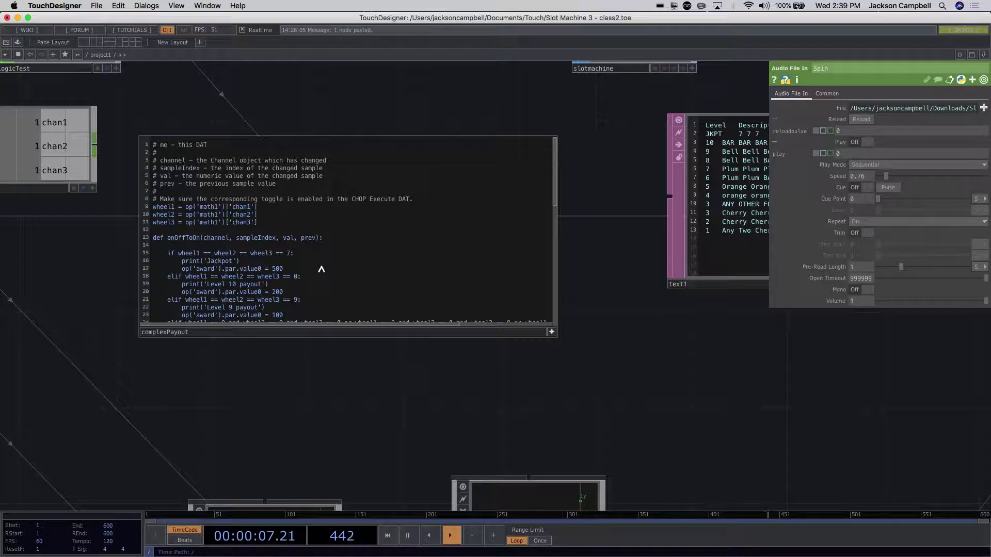
- Add the comment #STOP SPIN SOUND at the start of complexPayout's onOffToOn, followed by the line op('Spin').par.play = 0
type("#STOP SPIN SOU")
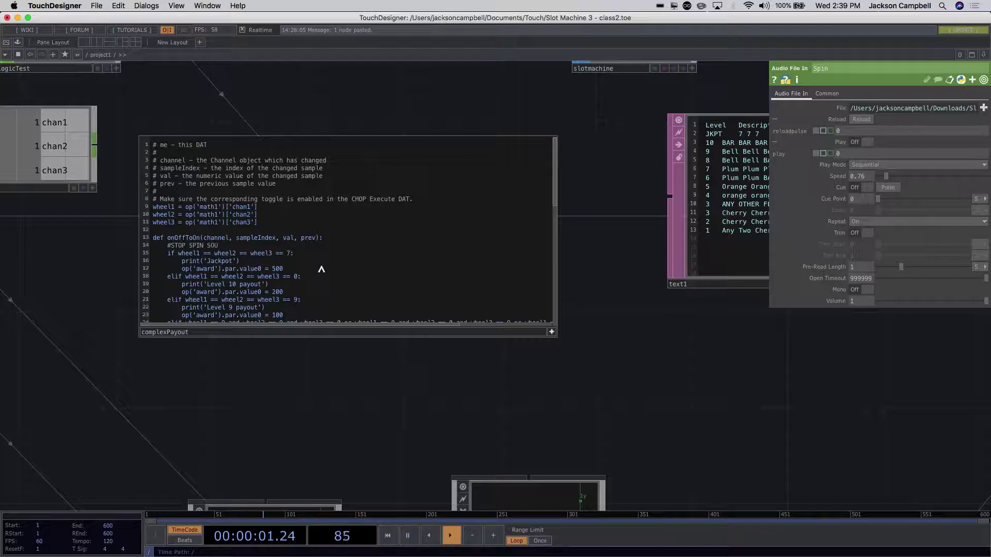
type("ND")
key("Return")
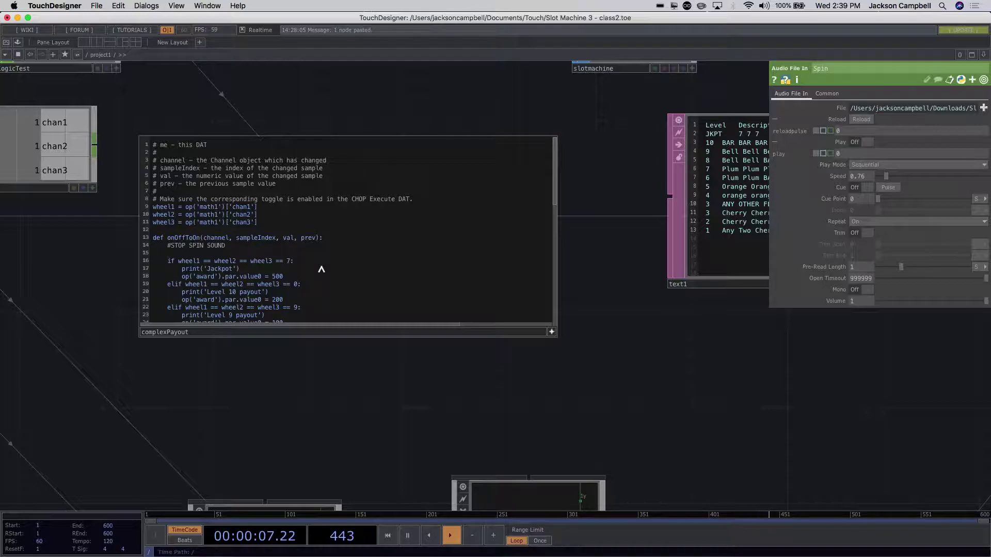
type("op('Spin').par.play  = 0")
key("Return")
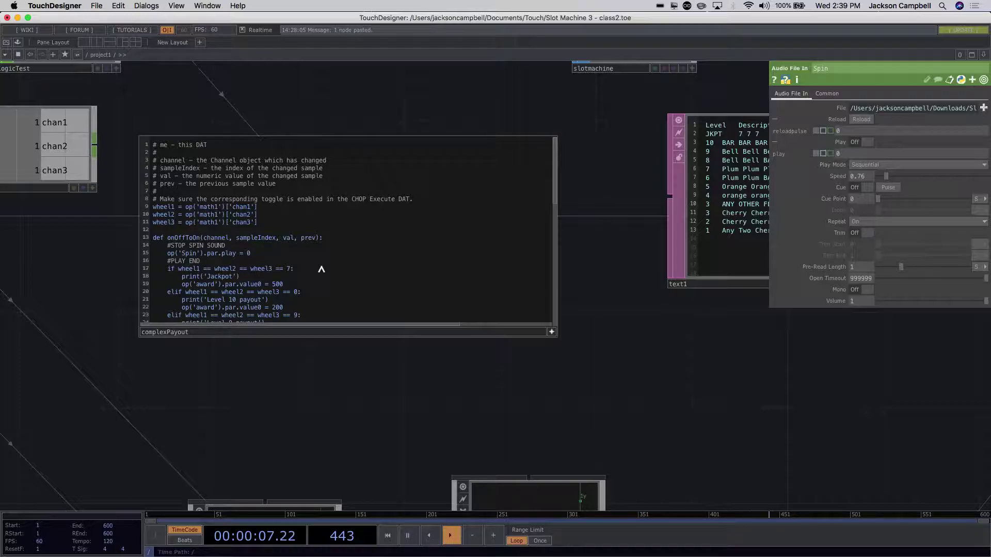
- Add the comment #PLAY END SPIN SOUND below the Spin play line in complexPayout
type("PIN SOUND")
key("Return")
left_click(360, 383)
- Select the End_Spin audio node and reload it to audition its sound
scroll(361, 382, "down", 10)
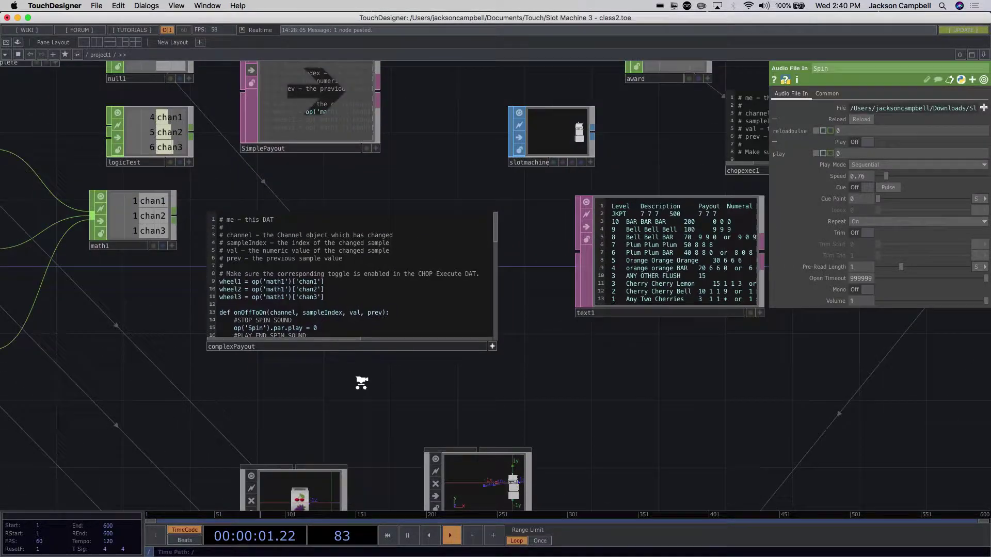
left_click_drag(232, 433, 345, 367)
scroll(413, 314, "up", 2)
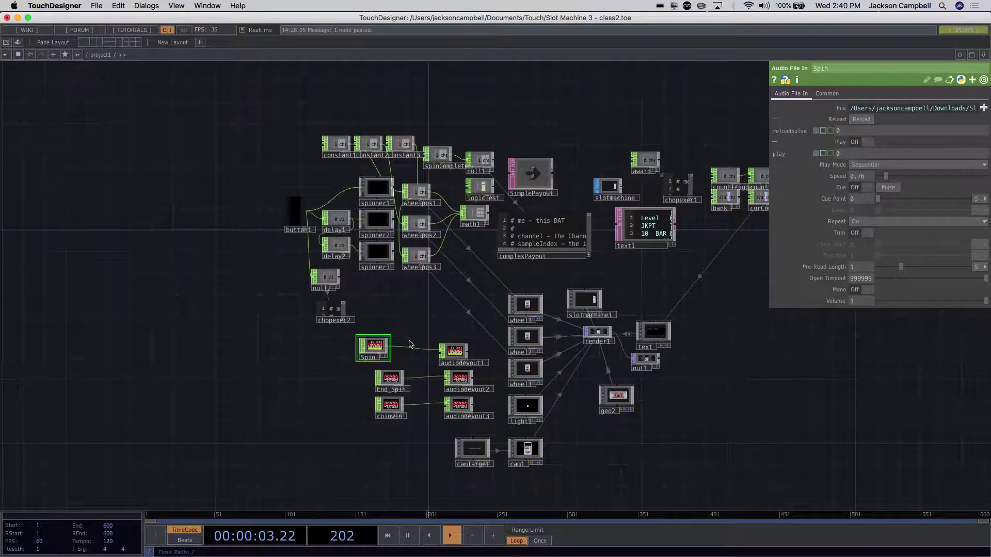
scroll(417, 342, "up", 3)
left_click(393, 396)
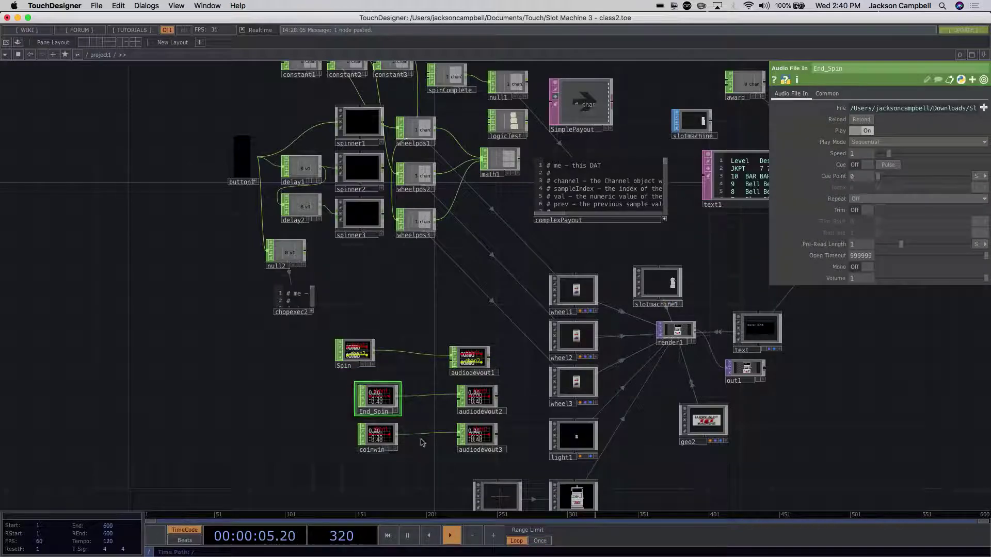
scroll(427, 446, "up", 3)
left_click(863, 120)
left_click(865, 130)
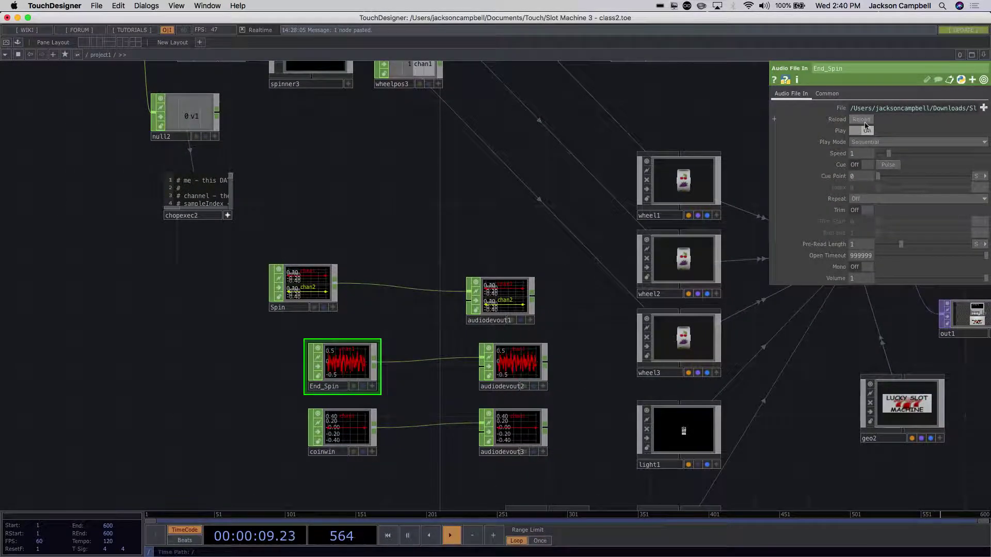
- Add the line op('End_Spin').par.reloadpulse.pulse() below the #PLAY END SPIN SOUND comment in the complexPayout script
scroll(565, 195, "down", 3)
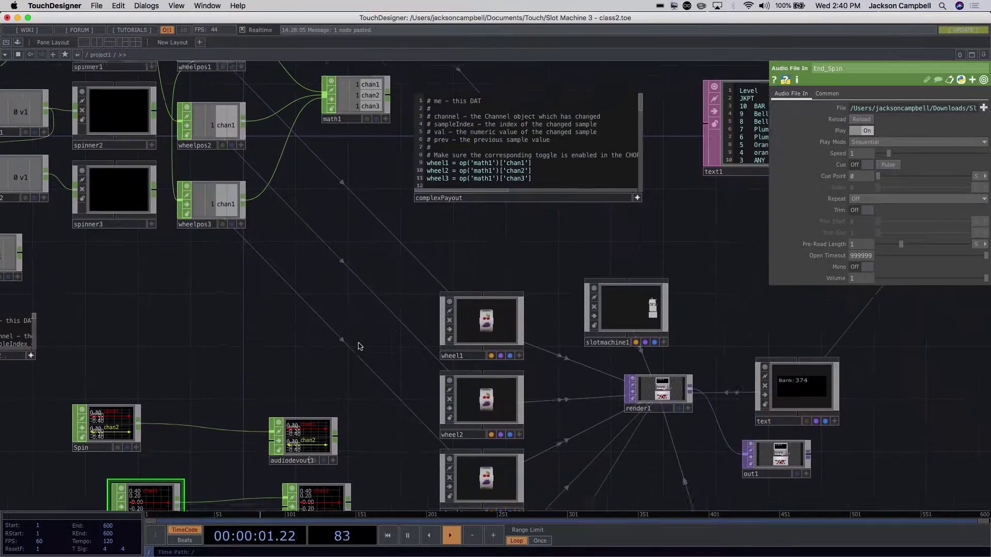
scroll(534, 248, "up", 3)
scroll(534, 247, "up", 2)
left_click_drag(531, 245, 523, 338)
left_click(405, 206)
key("Return")
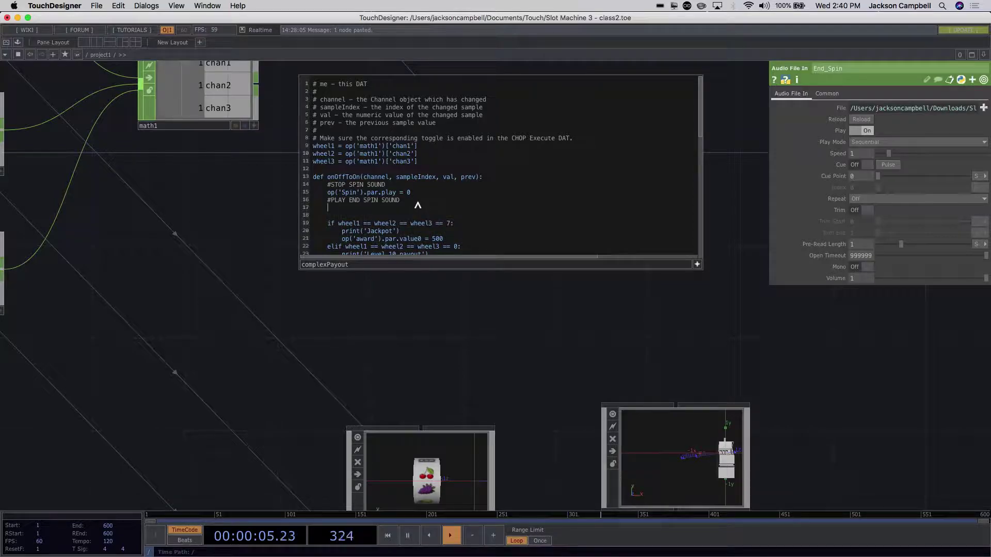
type("op('")
type("End_Spin').par.")
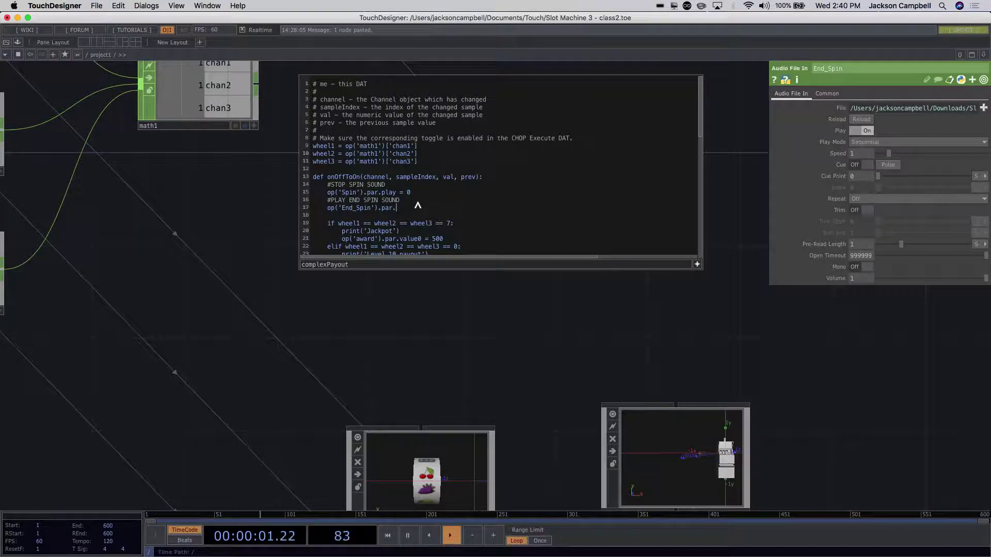
type("reload")
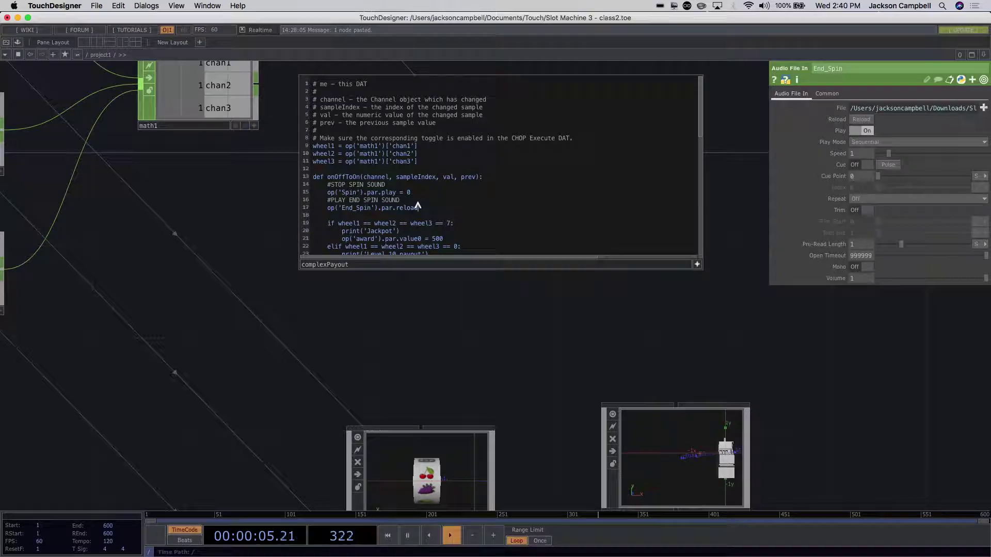
type("pulse(pulse(")
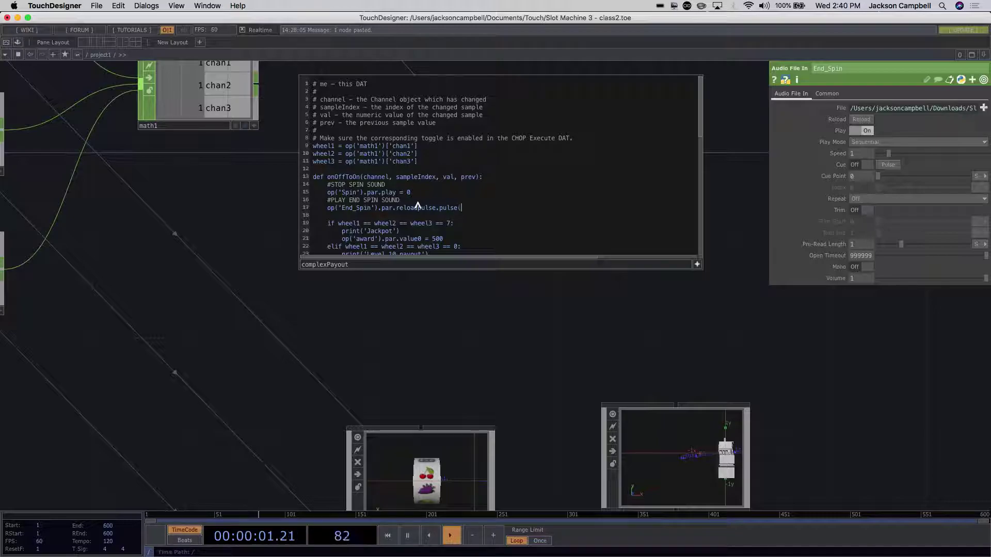
left_click(518, 312)
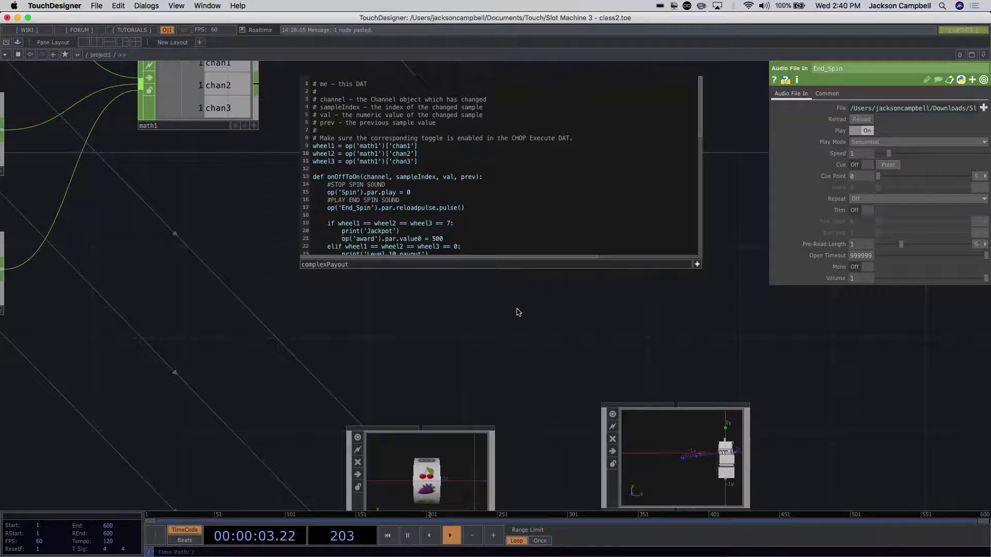
- Trigger a test spin with button1 to hear the spin sound stop and the end-spin sound play
scroll(518, 312, "down", 10)
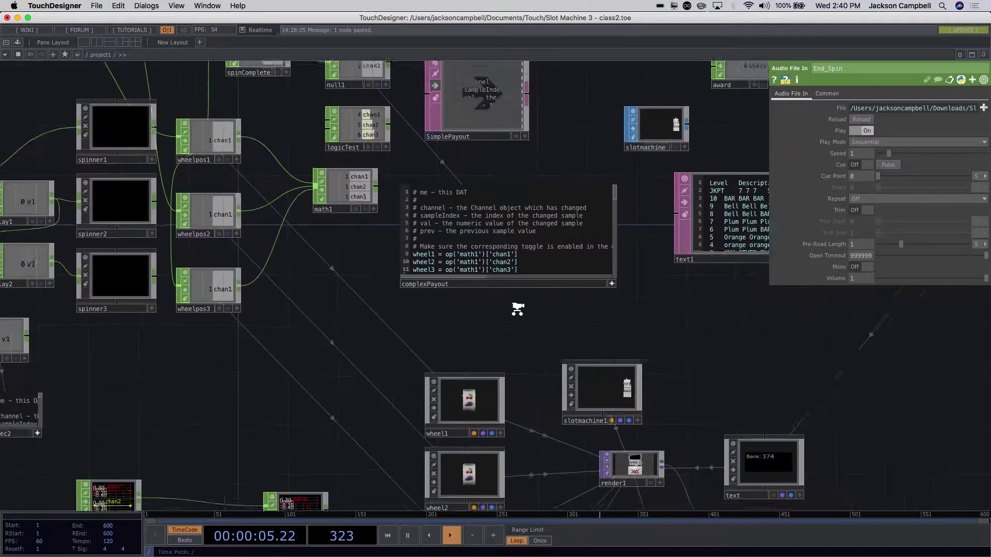
scroll(518, 312, "down", 8)
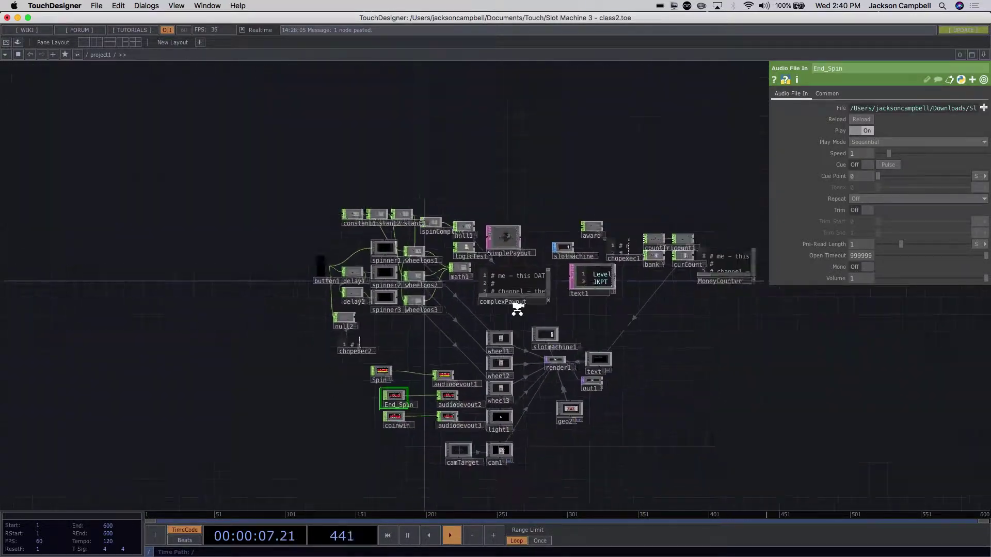
scroll(402, 316, "up", 2)
scroll(402, 316, "up", 5)
left_click_drag(440, 283, 382, 354)
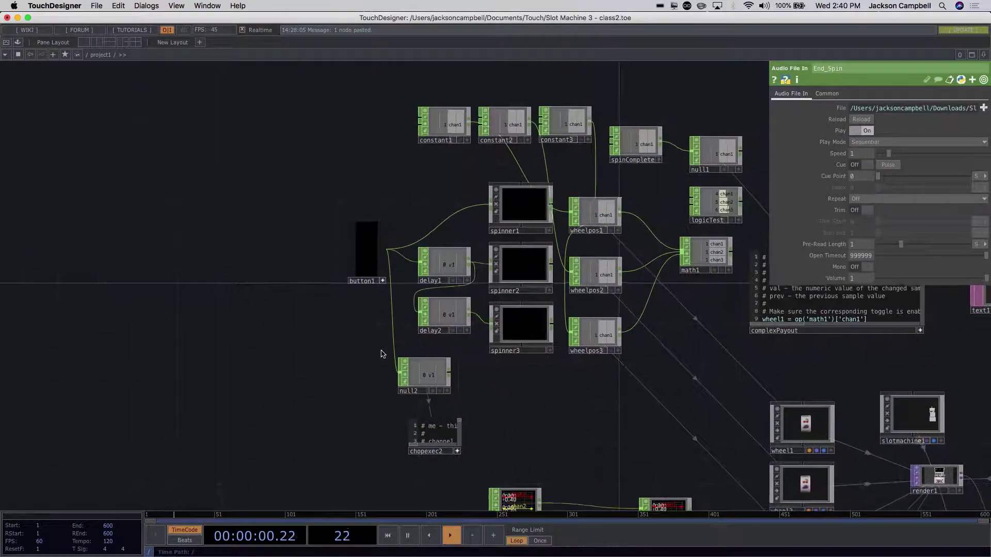
left_click(367, 262)
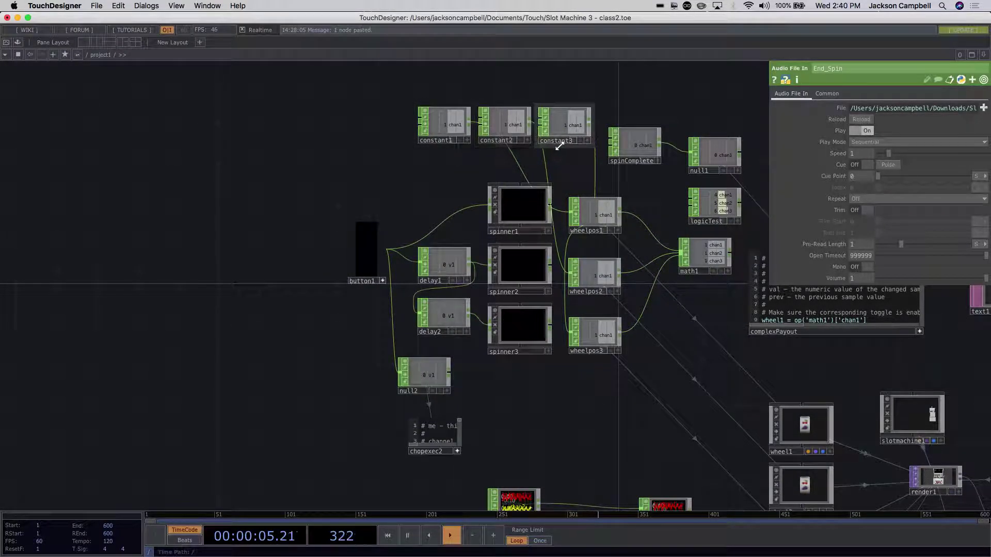
- Align audiodevout2 beneath audiodevout1 and lower its volume to about 0.605
scroll(655, 410, "up", 4)
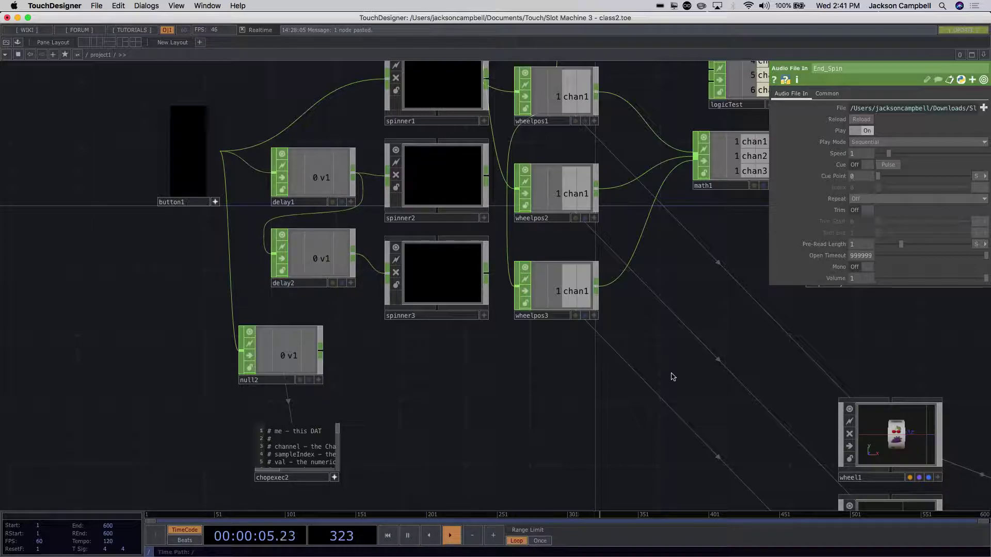
left_click_drag(568, 464, 595, 259)
left_click_drag(578, 374, 575, 210)
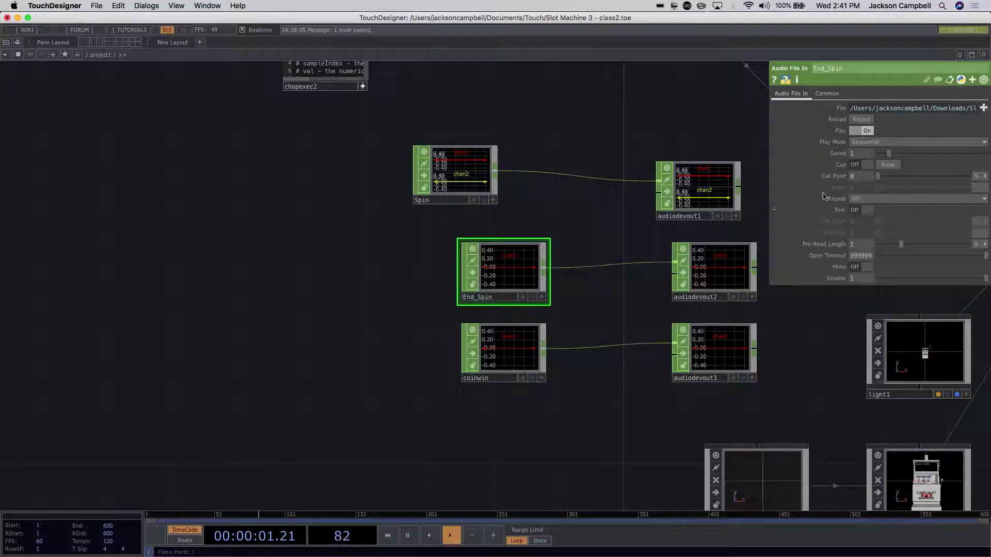
left_click_drag(714, 272, 694, 268)
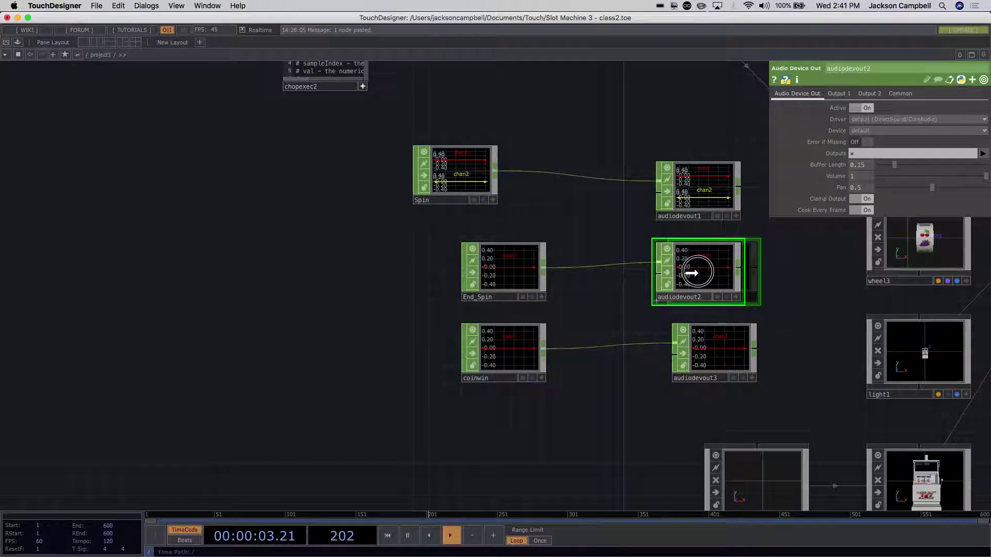
left_click_drag(985, 175, 944, 178)
- Reload the End_Spin node's file to audition the end-spin sound at the lowered output volume
left_click(515, 268)
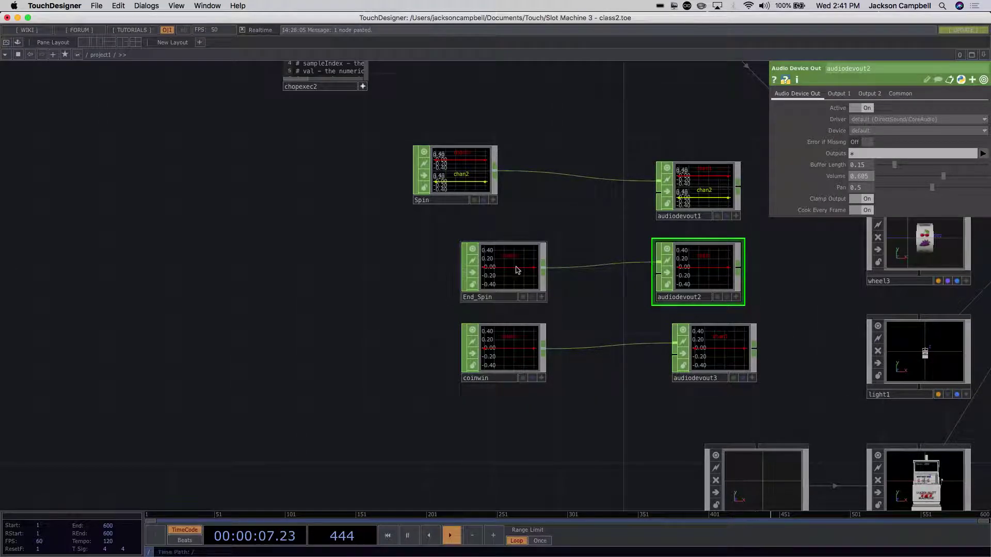
left_click(858, 120)
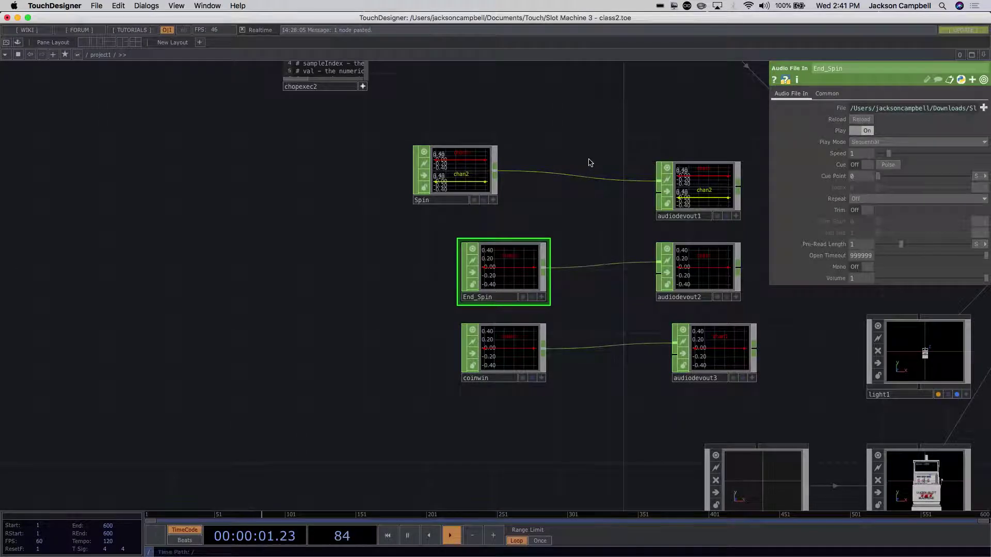
left_click(610, 393)
- Add the line op('coinwin').par.play = 0 after the award reset line inside the if count == award block of the MoneyCounter script
scroll(499, 407, "down", 10)
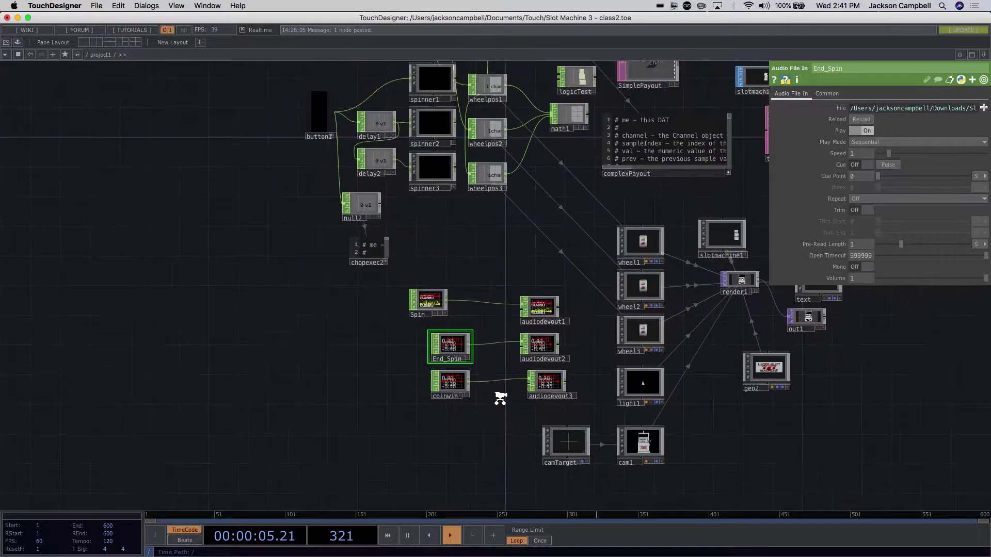
left_click_drag(500, 408, 484, 408)
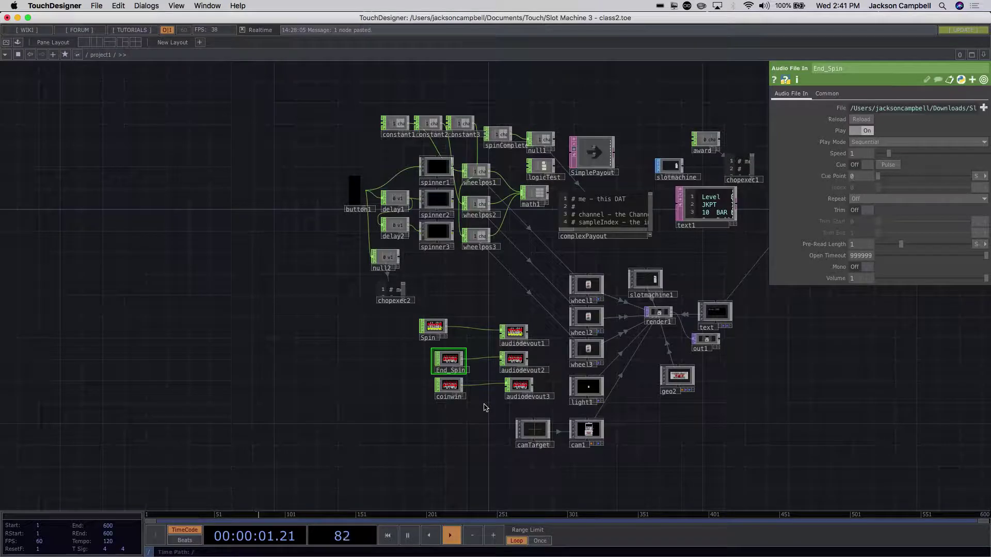
left_click_drag(778, 327, 601, 375)
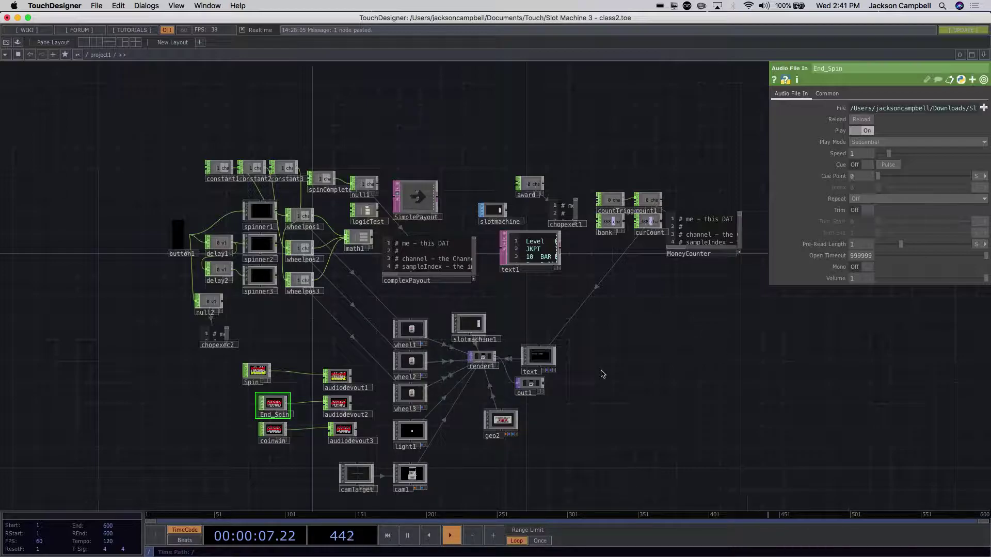
scroll(748, 361, "up", 4)
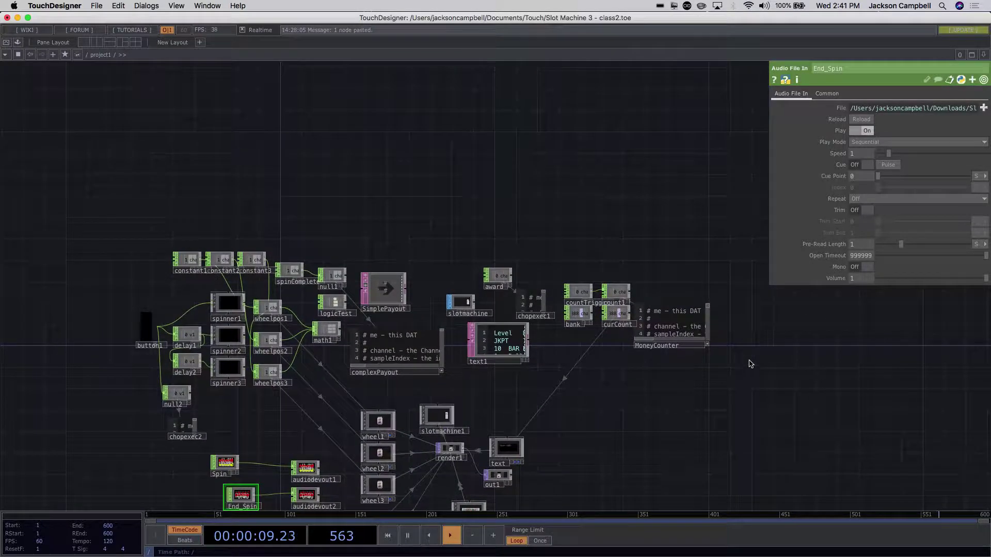
scroll(748, 361, "up", 4)
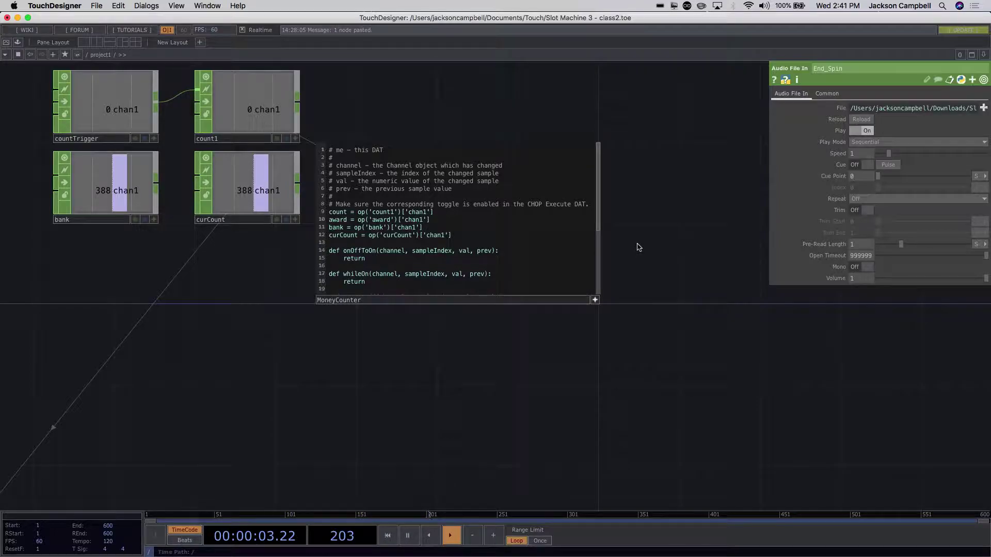
scroll(638, 223, "up", 2)
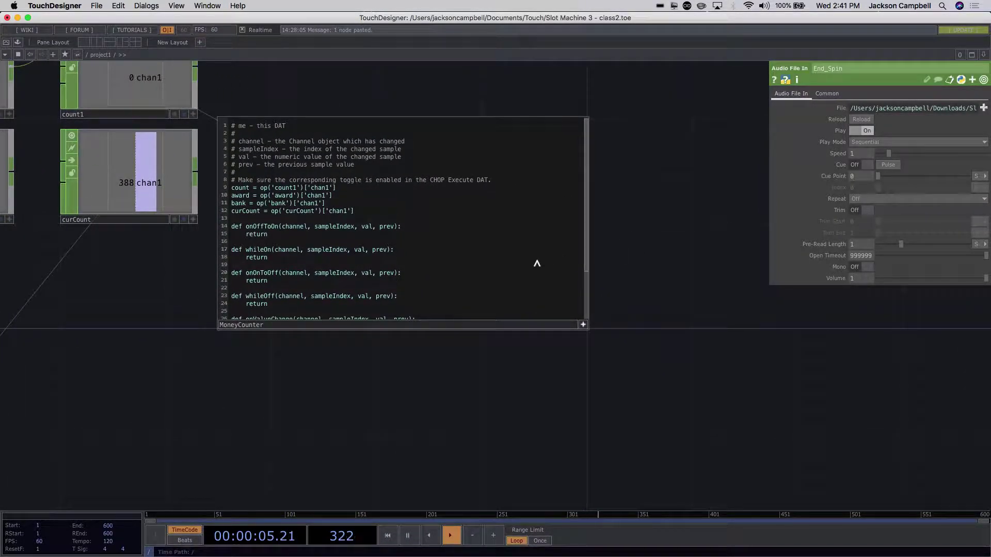
scroll(536, 261, "down", 3)
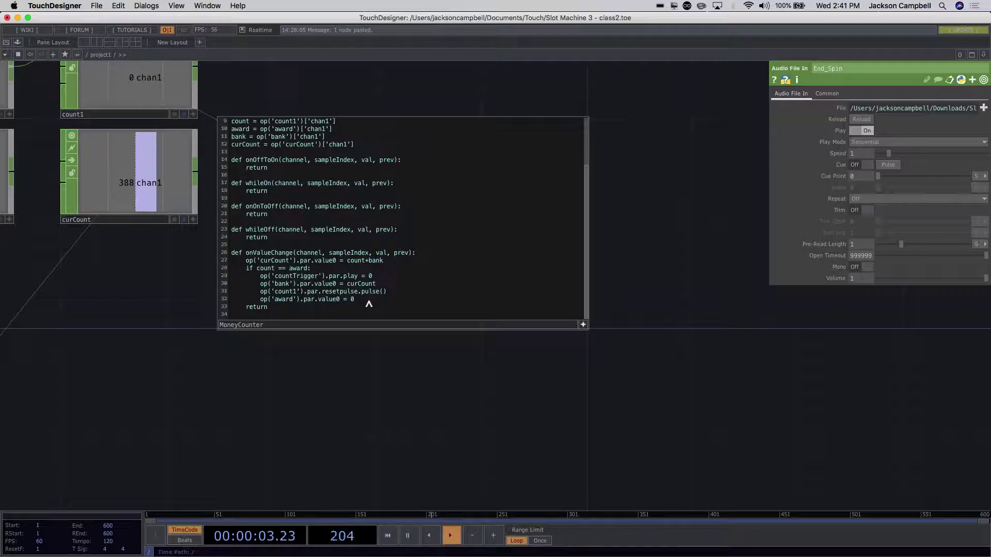
key("Return")
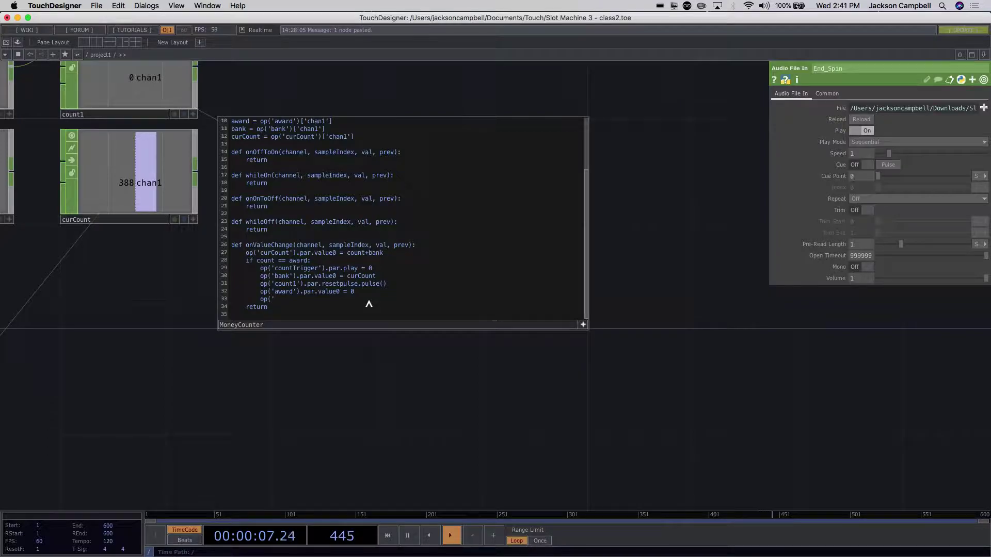
type("op('coinwin').par.play =")
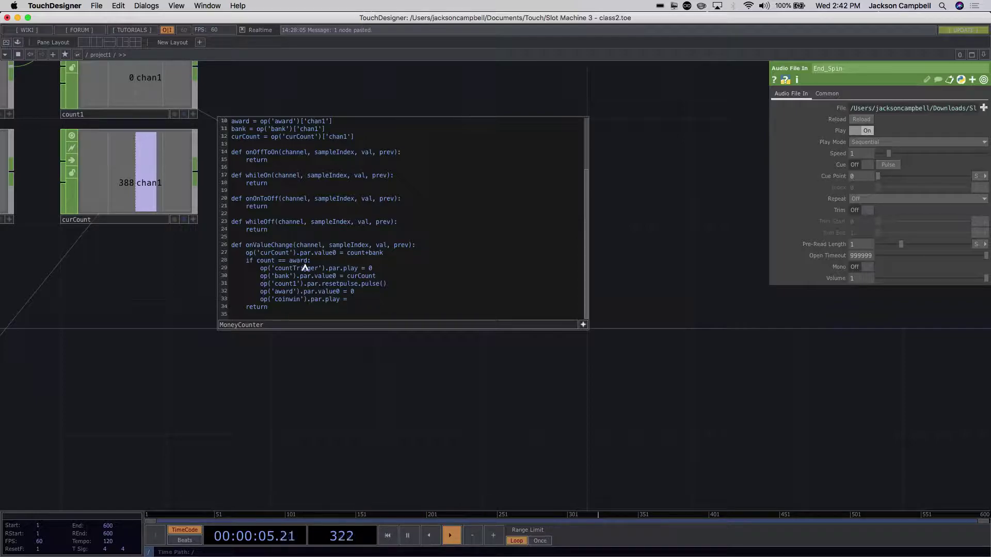
type("0")
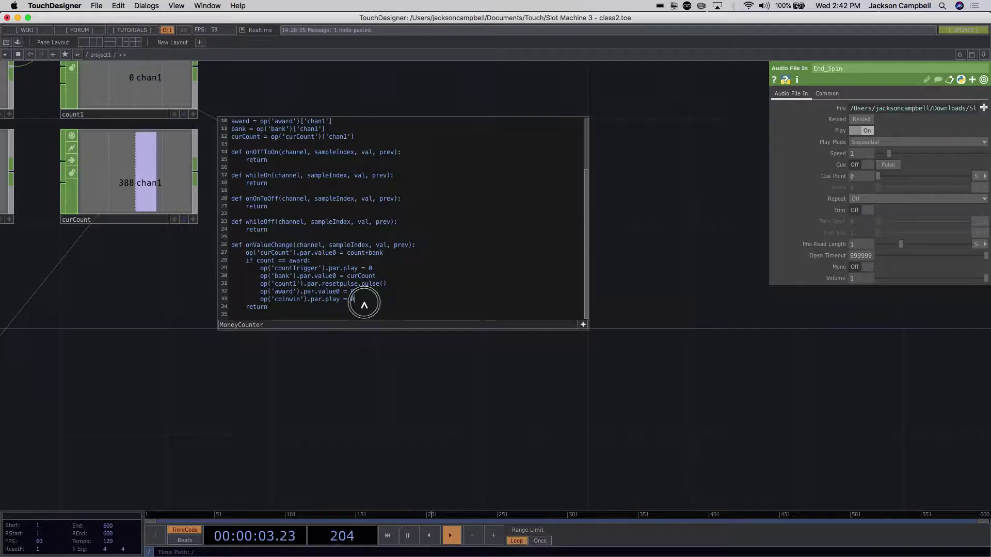
- Copy the coinwin line to directly above the if count == award statement in MoneyCounter, with its play value set to 1
left_click_drag(355, 299, 262, 300)
key("super+c")
left_click(326, 260)
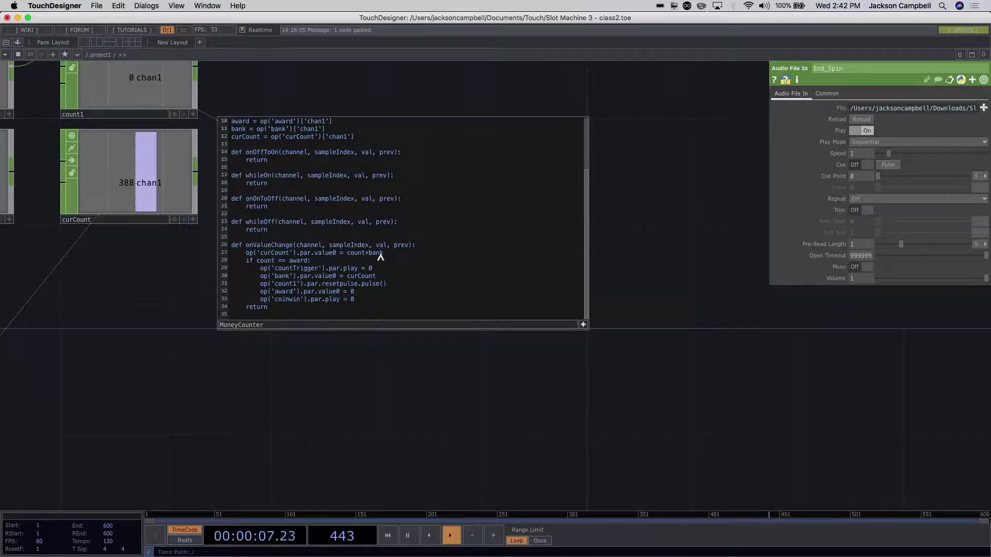
key("Return")
key("super+v")
left_click(444, 375)
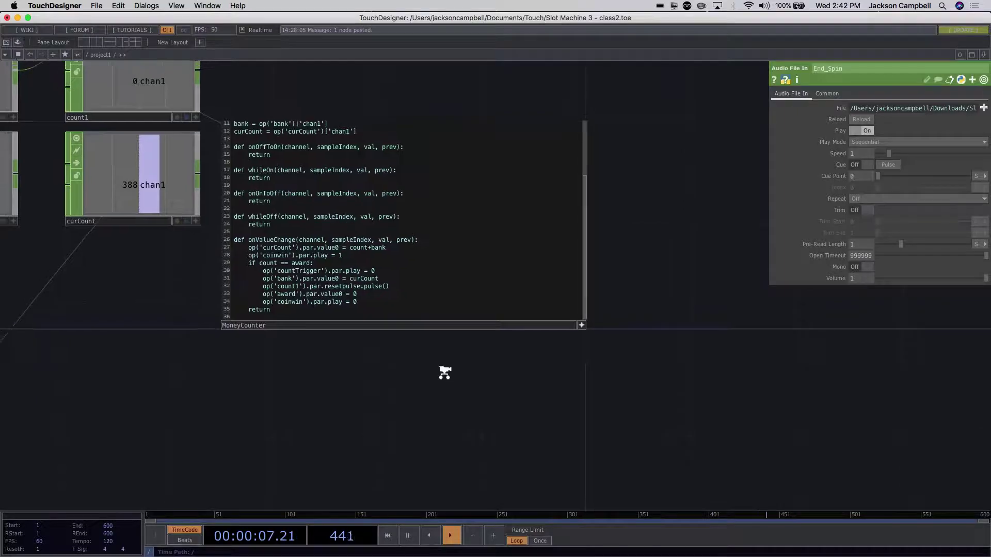
- Trigger another spin with button1 to test the coinwin sound during the payout count
scroll(446, 376, "down", 10)
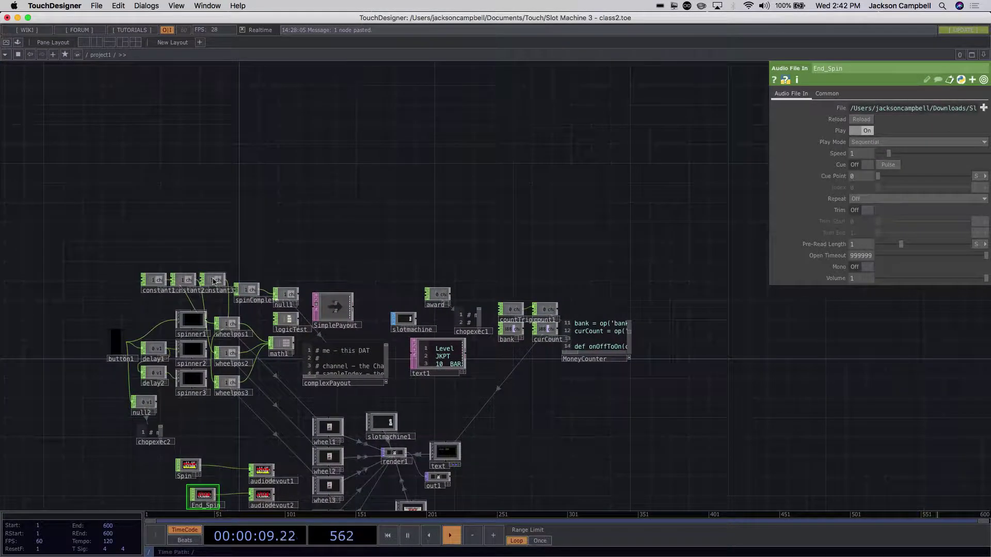
scroll(196, 295, "up", 5)
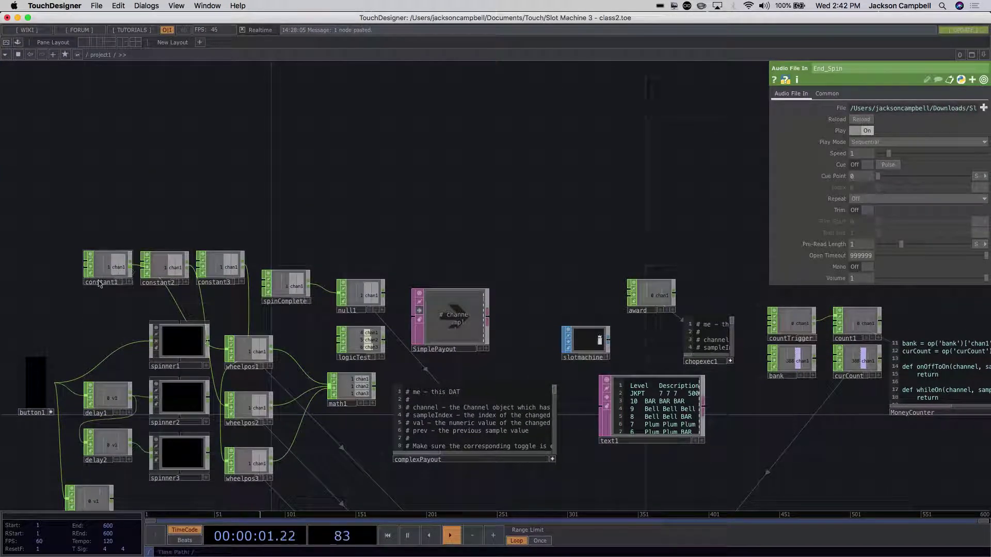
left_click_drag(145, 277, 312, 161)
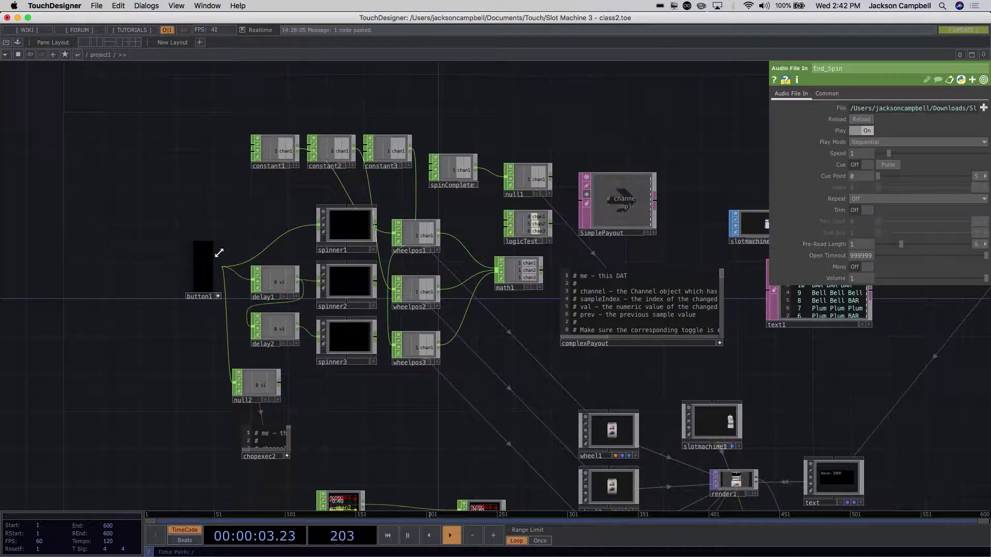
left_click(212, 274)
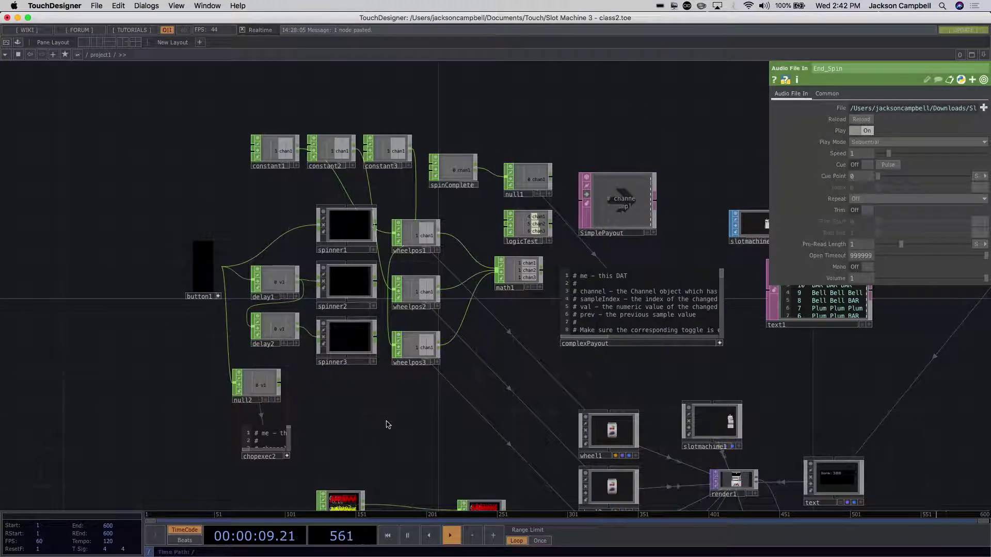
- Connect spinner1's output to the input of wheelpos1 in place of the constant1 test value
scroll(388, 424, "down", 5)
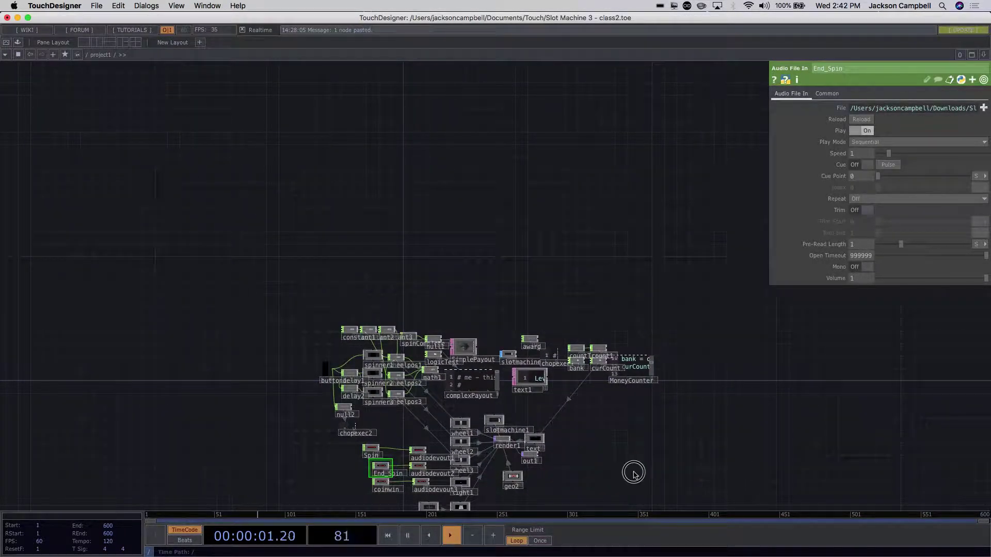
left_click_drag(633, 471, 619, 361)
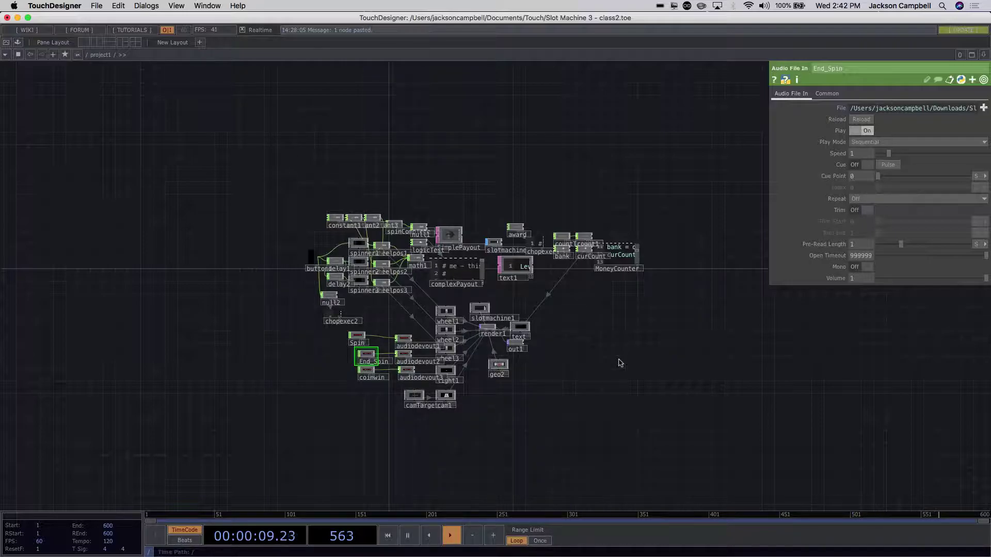
scroll(389, 316, "up", 5)
left_click_drag(370, 283, 401, 421)
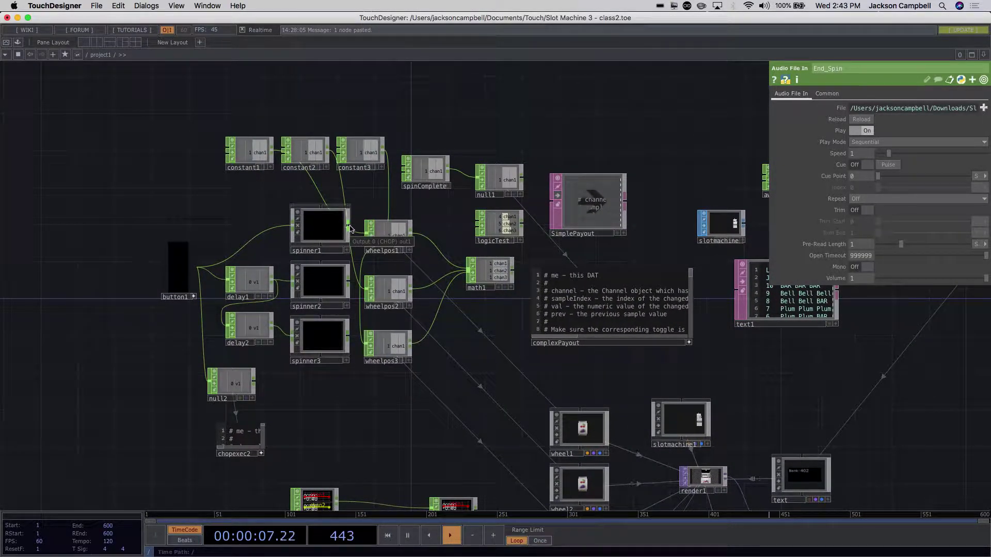
left_click_drag(350, 229, 360, 231)
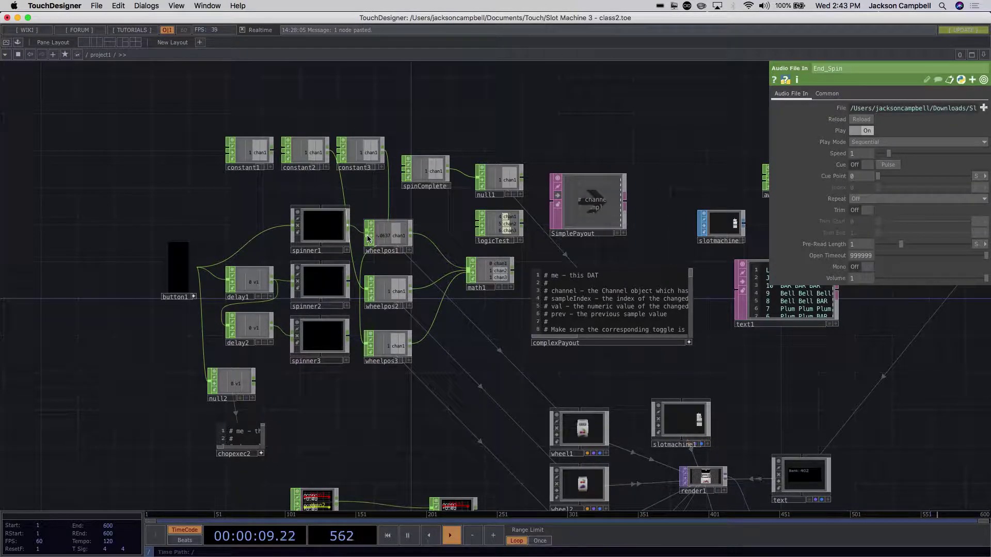
- Connect spinner2 to wheelpos2 and spinner3 to wheelpos3 in place of the constant test values
left_click_drag(349, 282, 369, 293)
left_click_drag(349, 336, 365, 350)
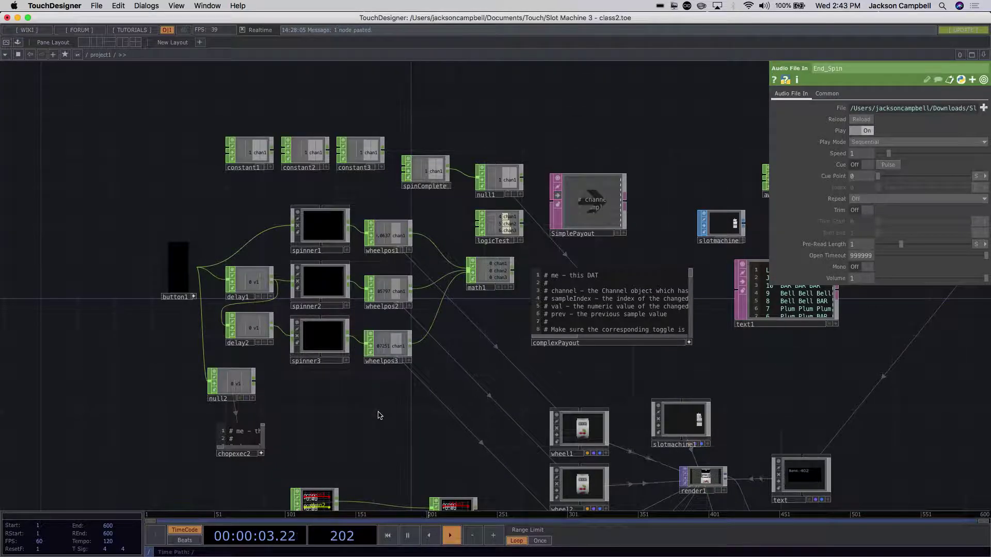
- Run the slot machine in perform mode, pull the lever for a test spin, and return to the network editor
scroll(376, 414, "down", 5)
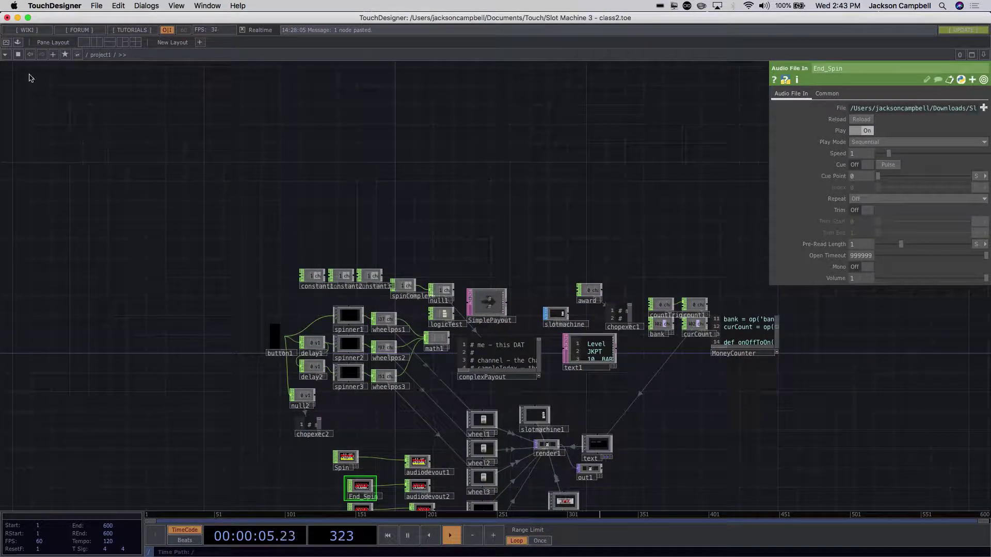
left_click(7, 43)
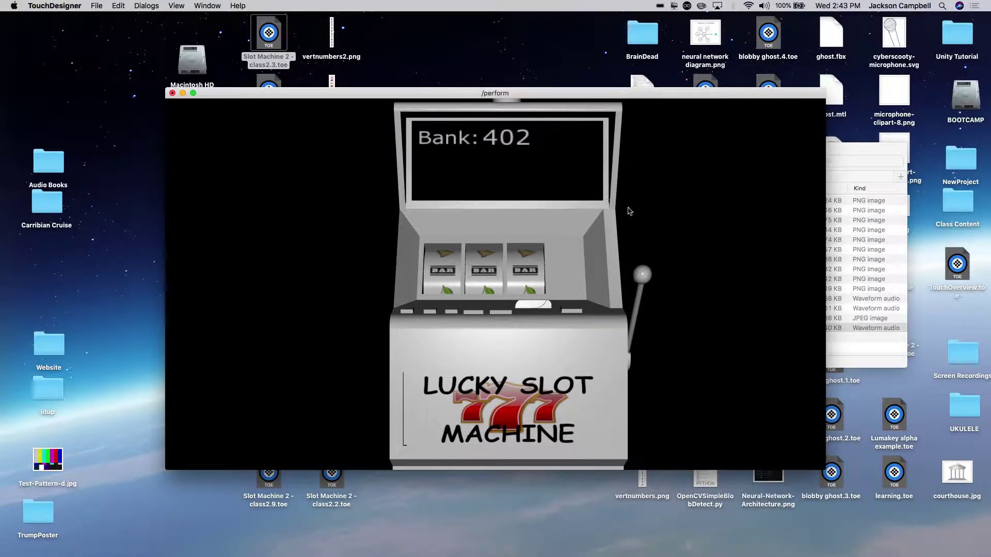
left_click(641, 281)
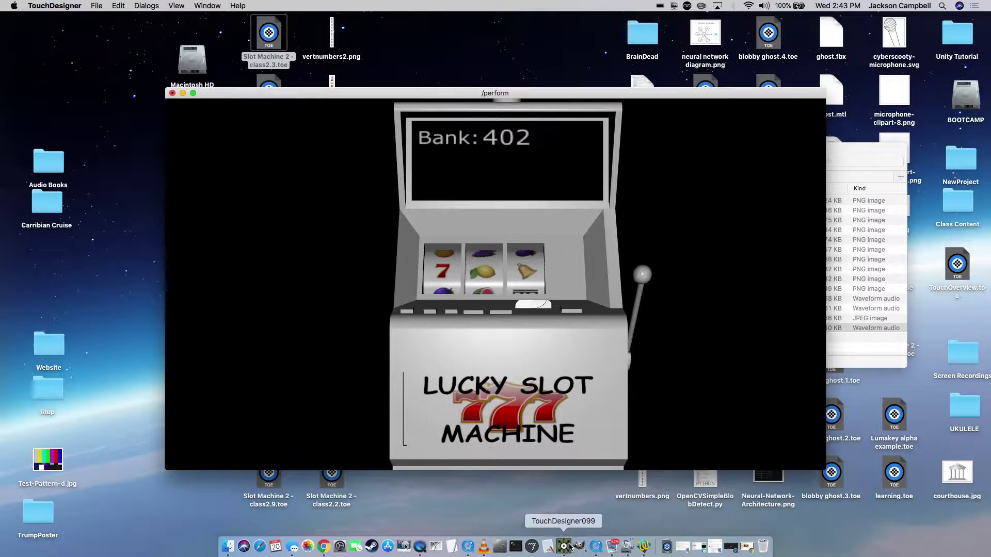
key("Escape")
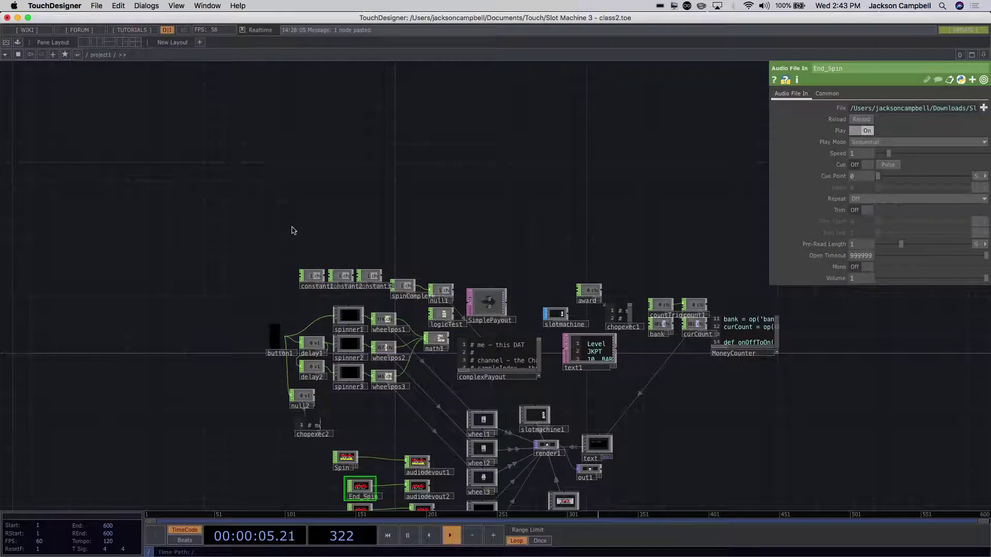
- Save the slot machine project
key("super+s")
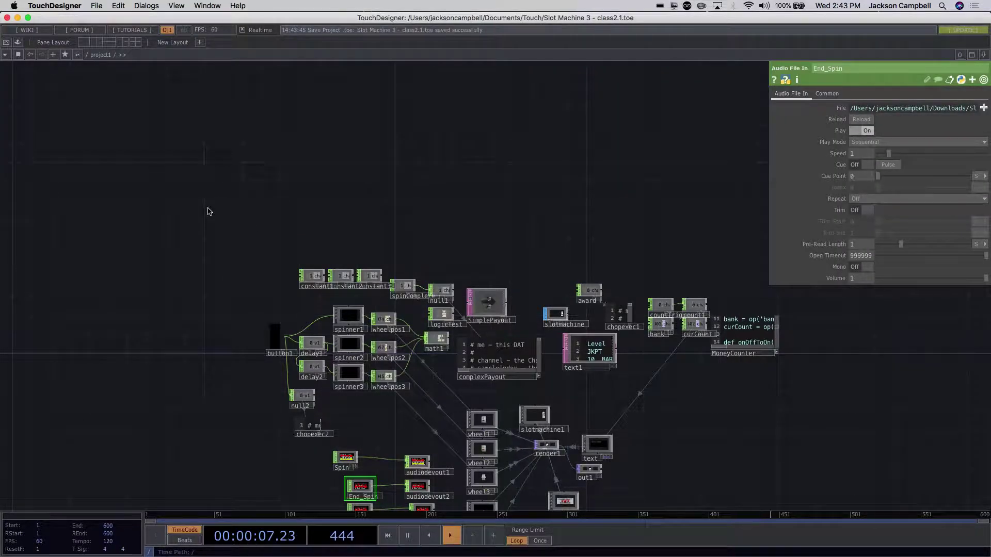
left_click(96, 6)
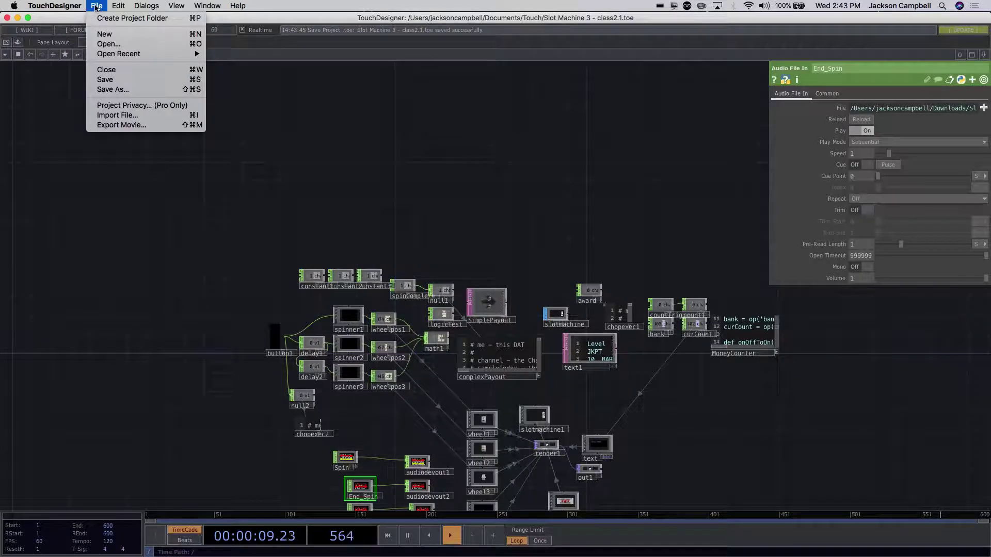
left_click(135, 240)
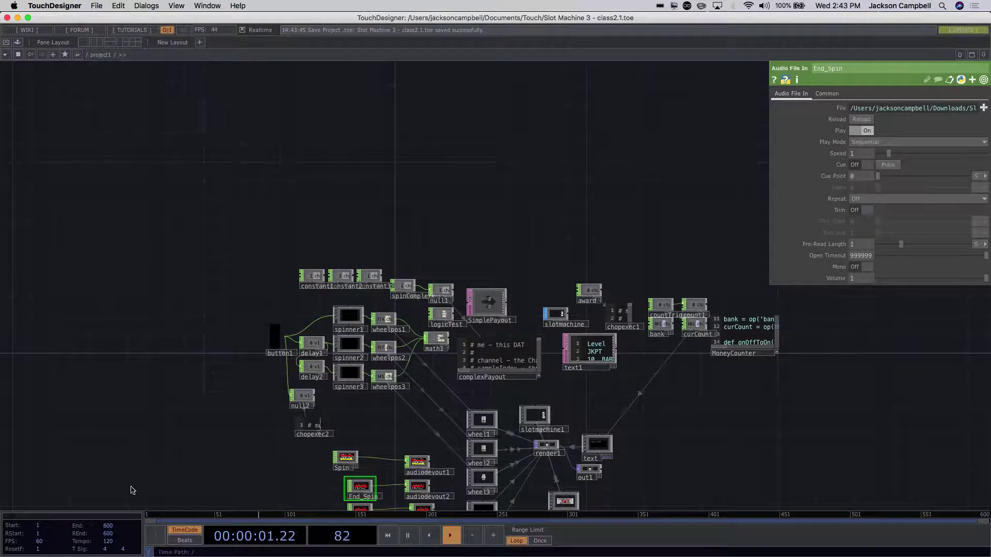
- Switch to Finder, go back to the Downloads folder and sort its files by date modified, newest first
mouse_move(183, 555)
left_click(227, 546)
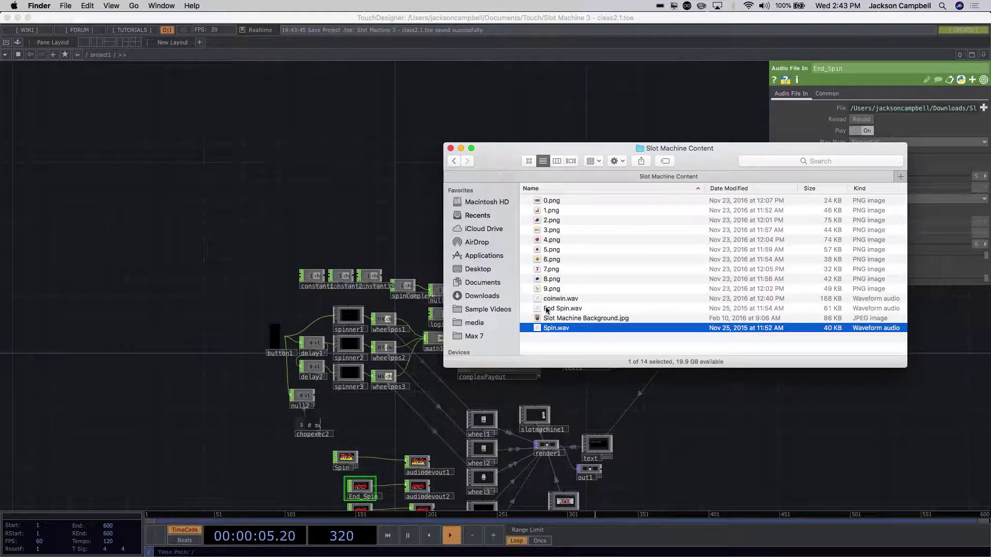
left_click(453, 161)
scroll(713, 234, "up", 20)
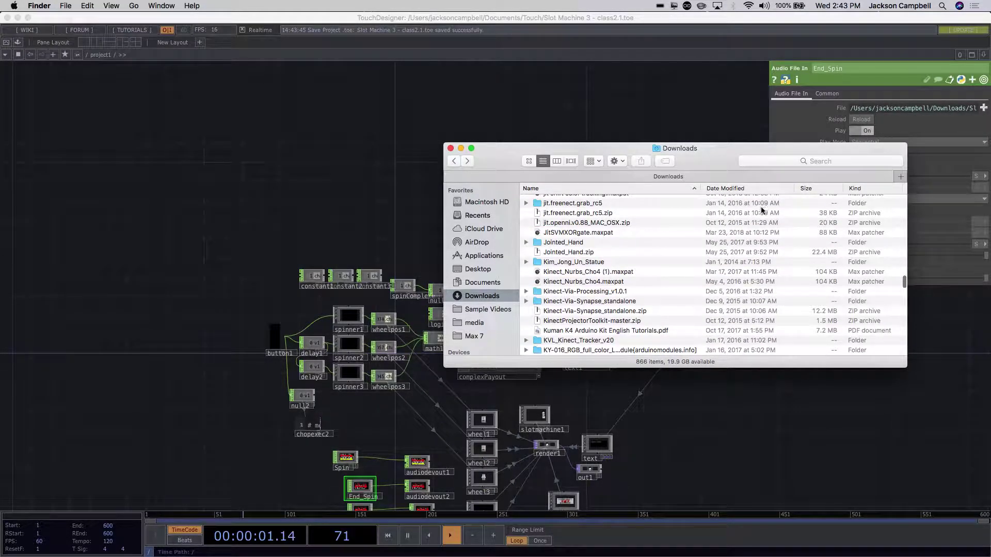
left_click(725, 188)
scroll(751, 210, "up", 10)
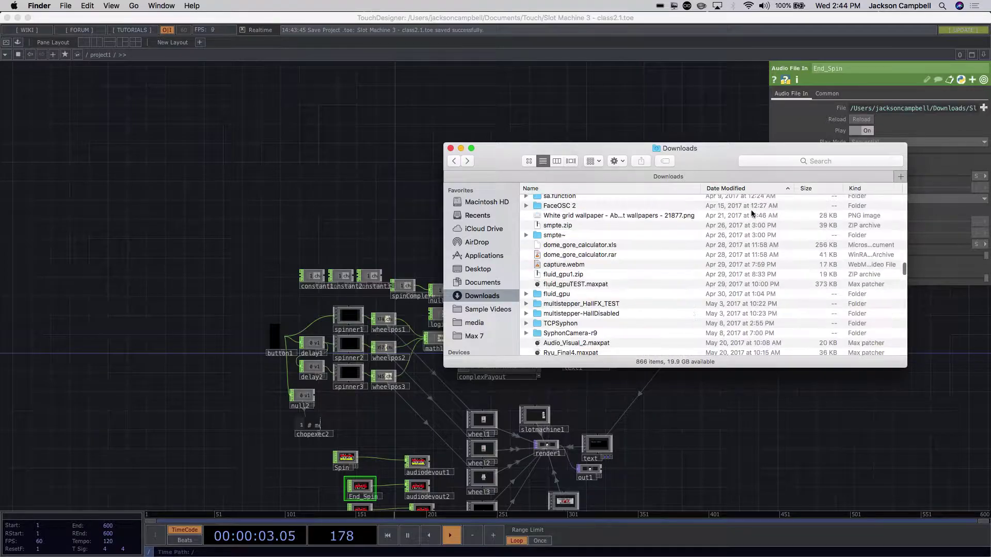
scroll(751, 212, "up", 20)
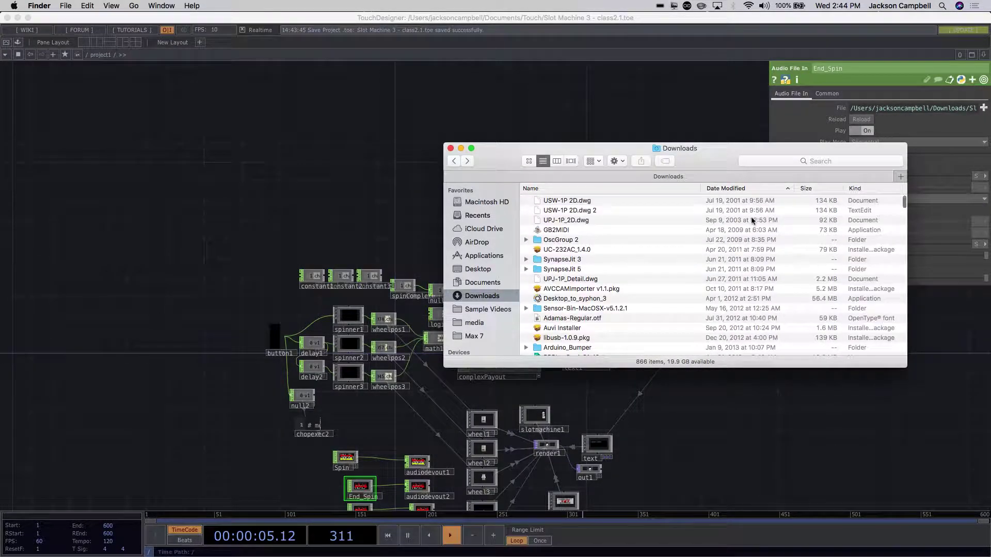
left_click(735, 189)
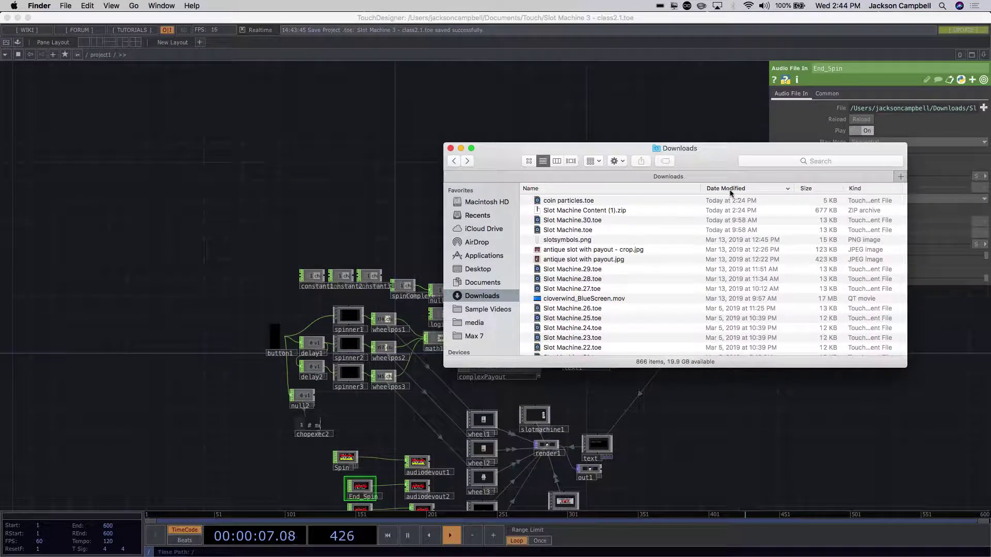
- Open coin particles.toe from the Downloads folder in TouchDesigner
left_click(586, 201)
key("super+alt+h")
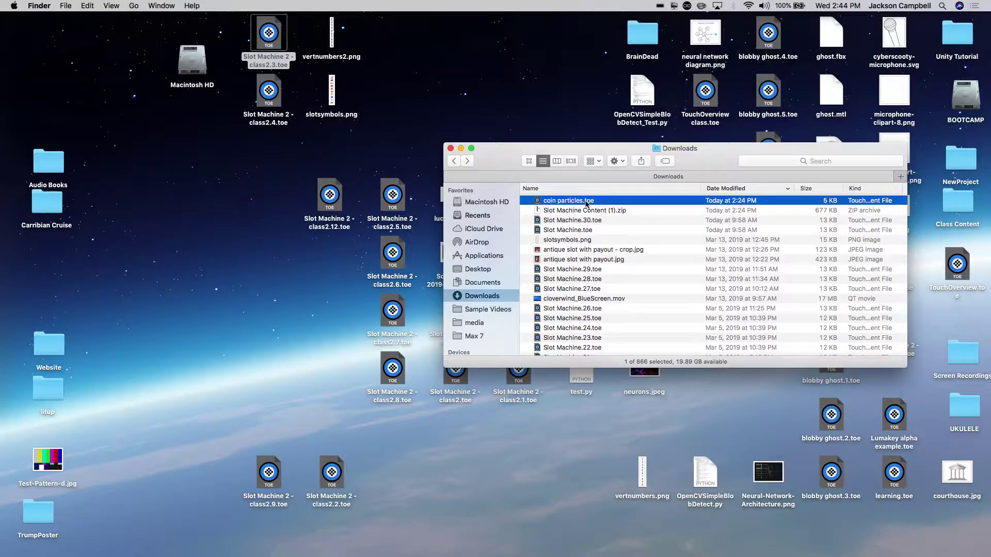
double_click(586, 201)
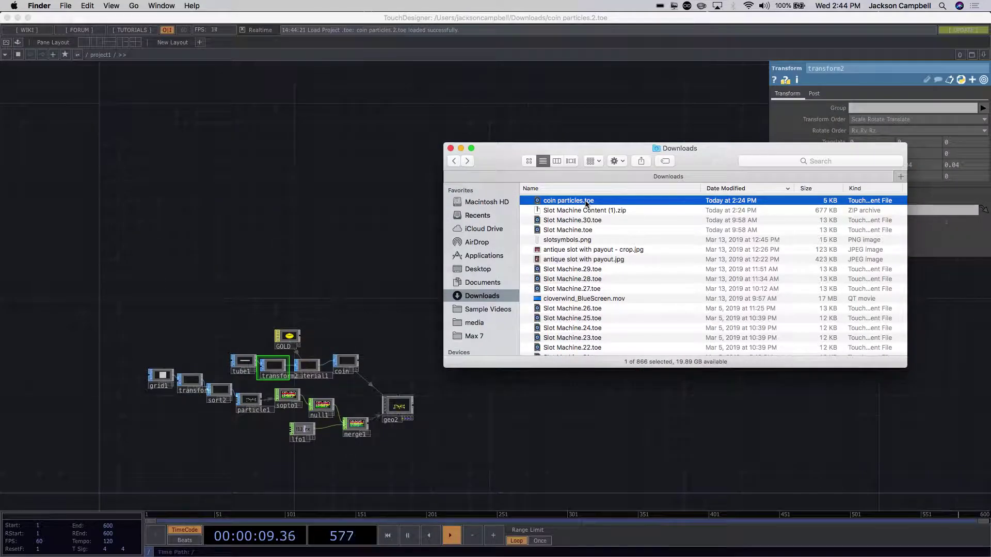
- Examine how the coin geometry and the merged particle channels feed geo2 in the coin particles network
scroll(522, 455, "up", 5)
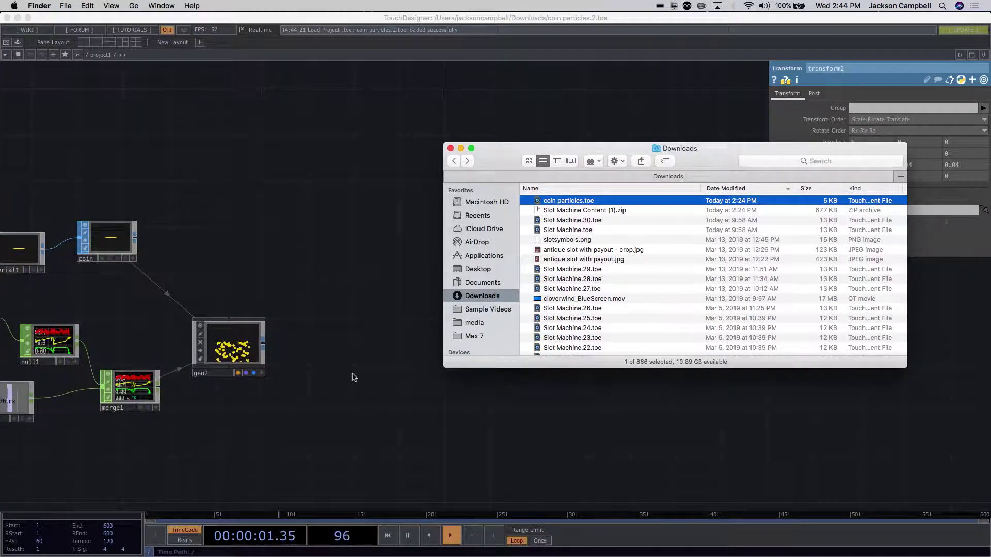
left_click(181, 358)
left_click_drag(181, 358, 400, 362)
scroll(413, 366, "left", 2)
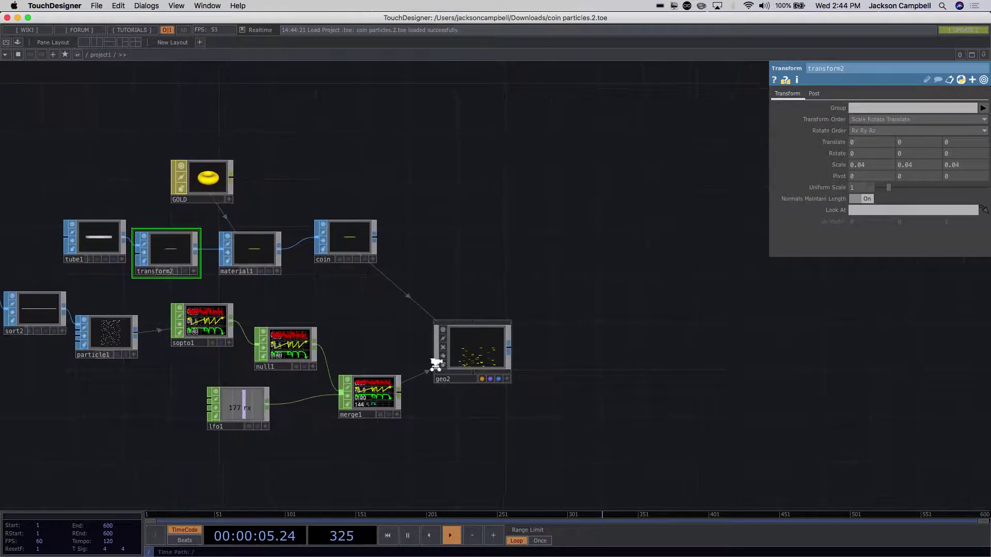
scroll(435, 364, "up", 5)
scroll(655, 379, "down", 5)
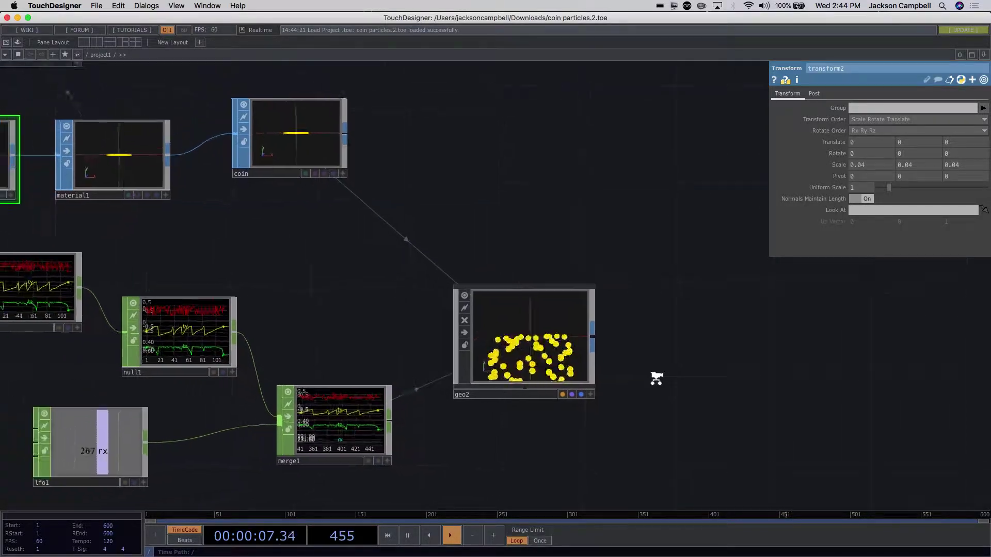
scroll(656, 379, "down", 1)
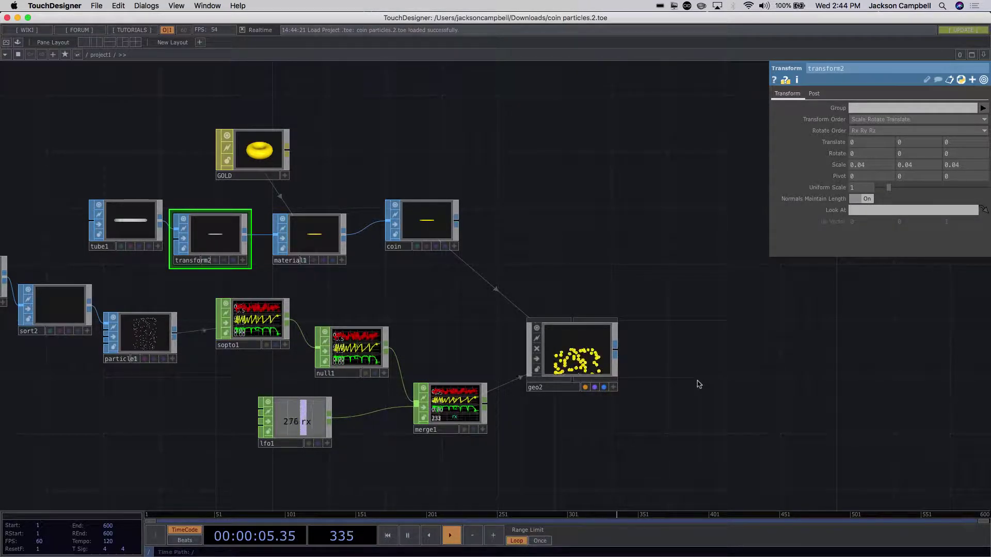
scroll(698, 381, "down", 3)
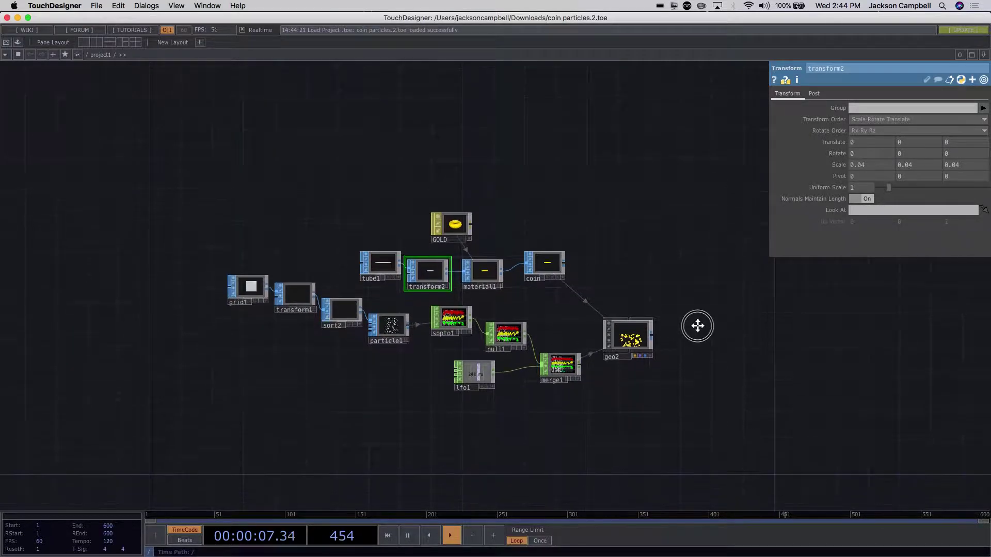
scroll(699, 327, "up", 3)
scroll(699, 330, "up", 1)
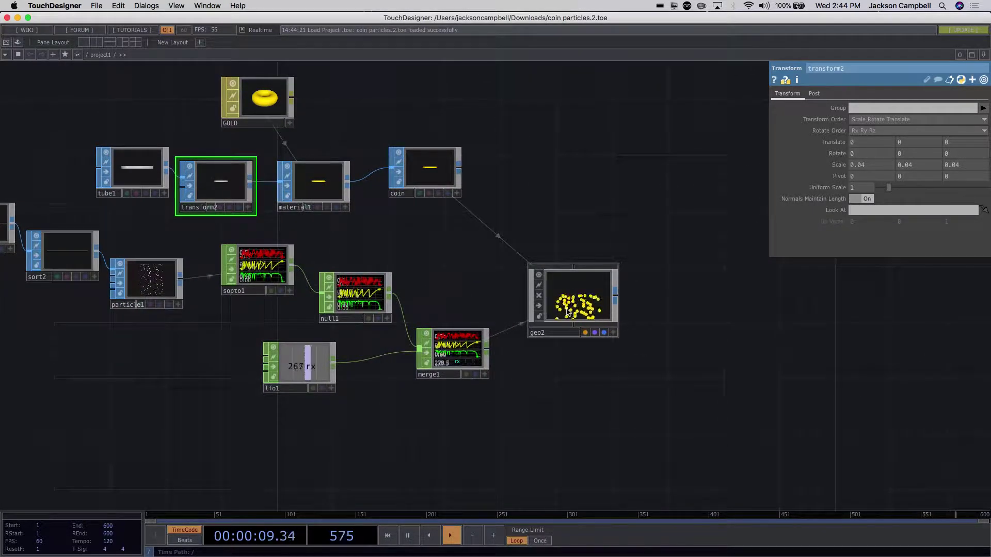
scroll(626, 306, "down", 5)
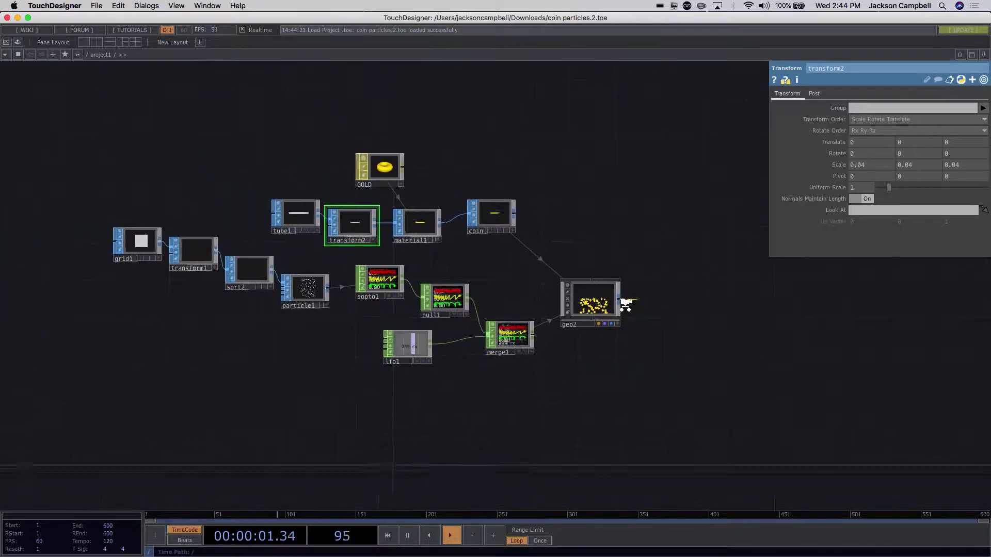
scroll(549, 457, "down", 2)
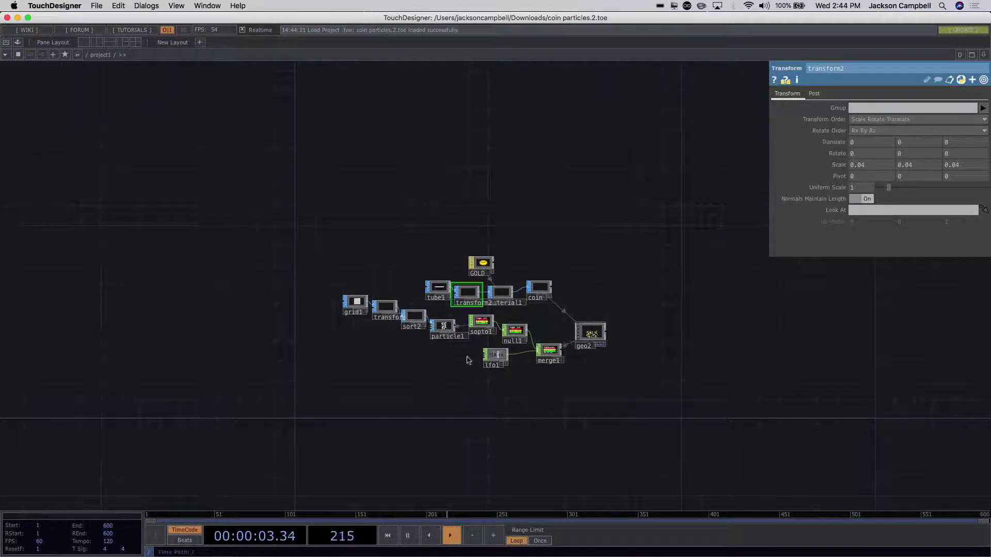
- Inspect the particle source chain from grid1 through transform1 and sort2 to particle1
left_click_drag(472, 387, 586, 407)
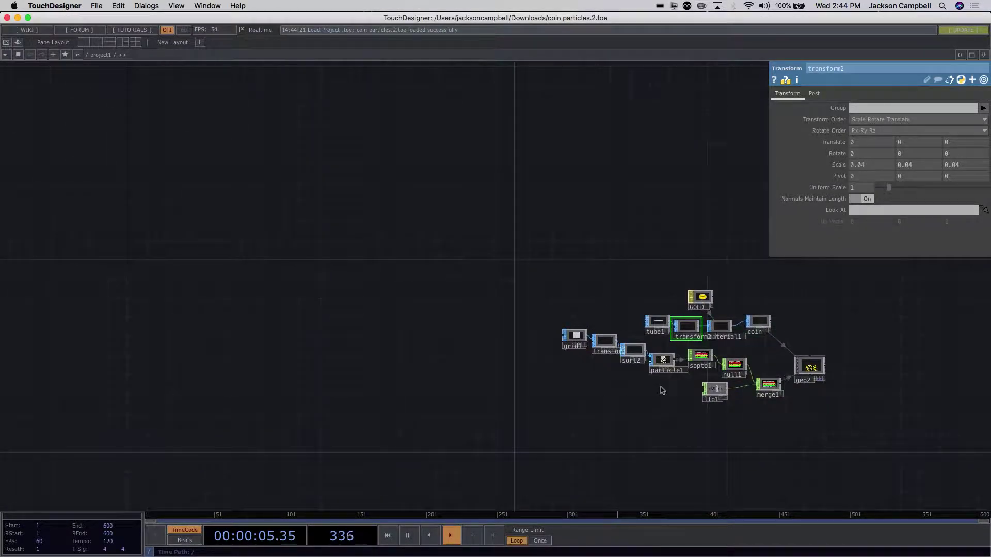
left_click_drag(659, 400, 606, 440)
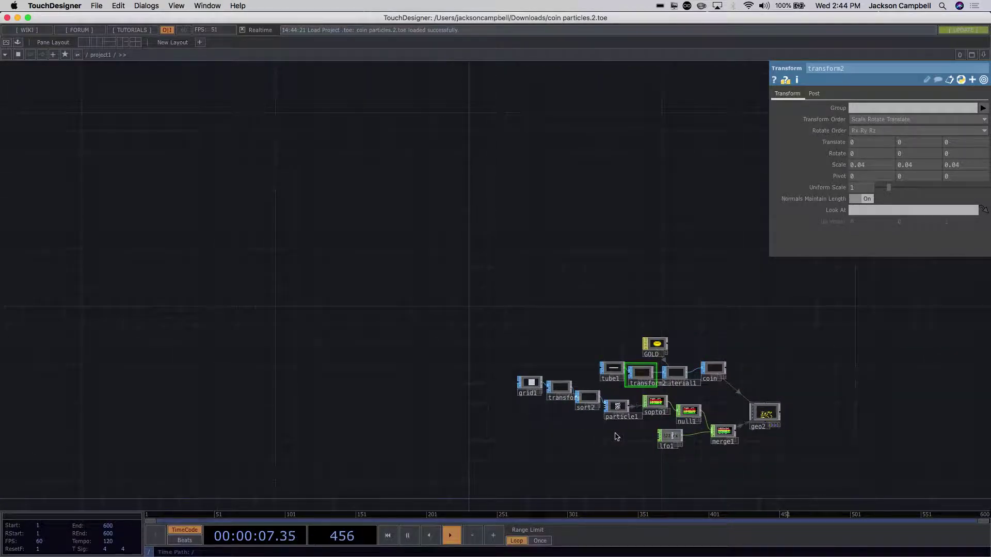
scroll(564, 457, "up", 4)
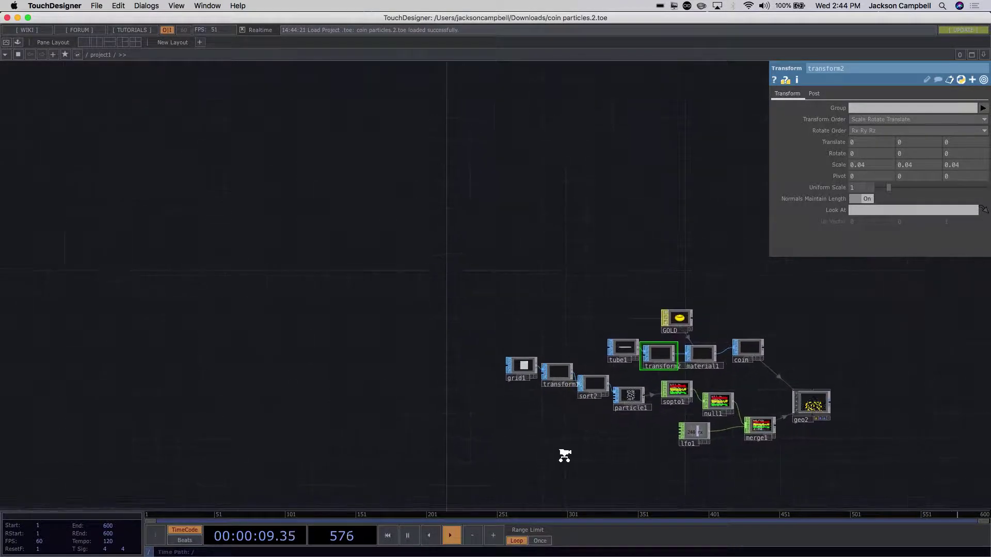
scroll(564, 456, "up", 3)
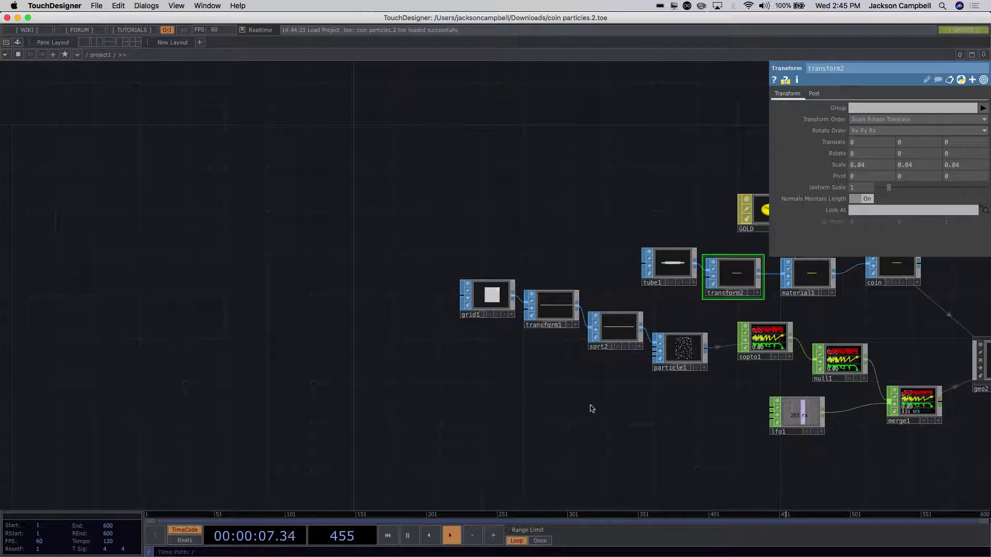
scroll(727, 326, "up", 5)
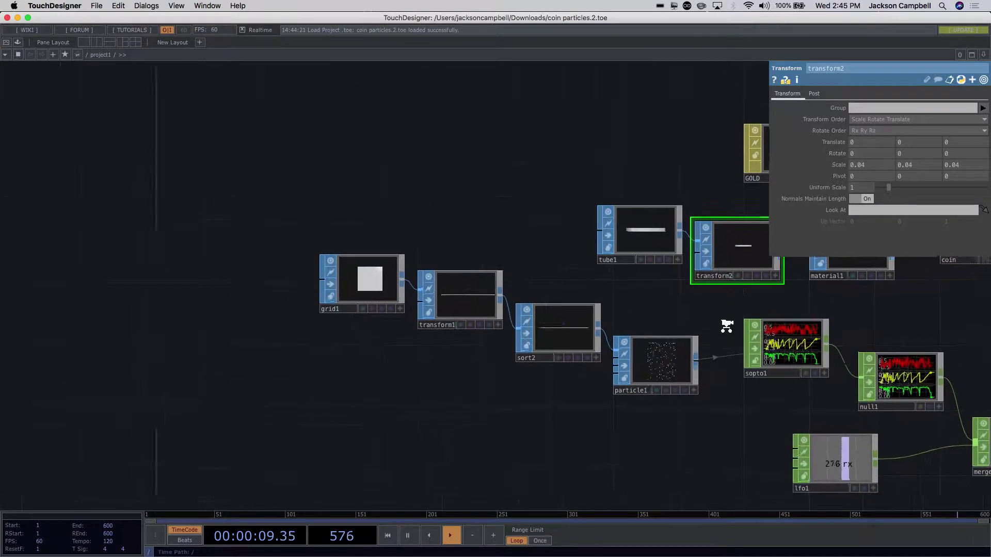
scroll(726, 326, "up", 1)
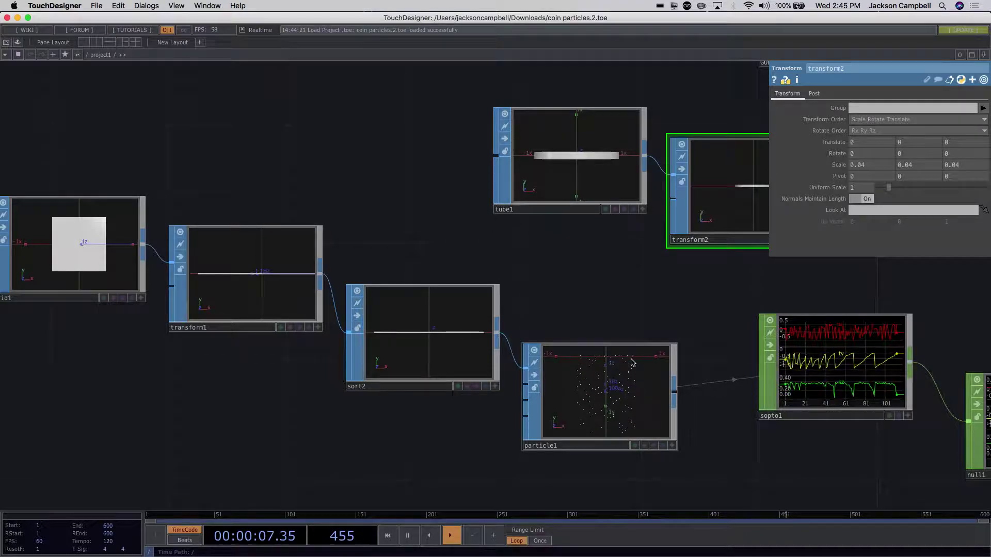
- Move grid1 farther from transform1 and line it up level with that operator
scroll(869, 295, "left", 10)
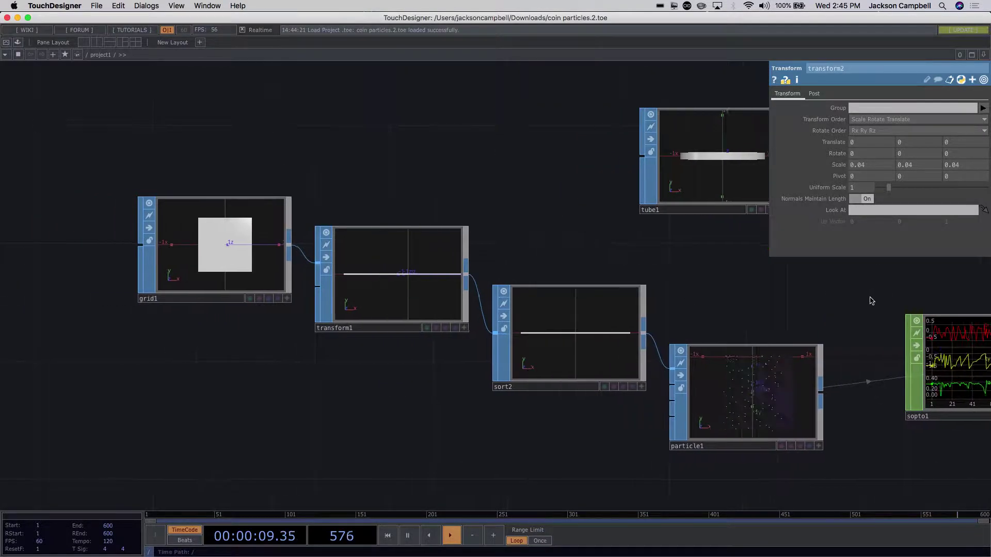
left_click_drag(326, 240, 285, 261)
scroll(412, 412, "down", 2)
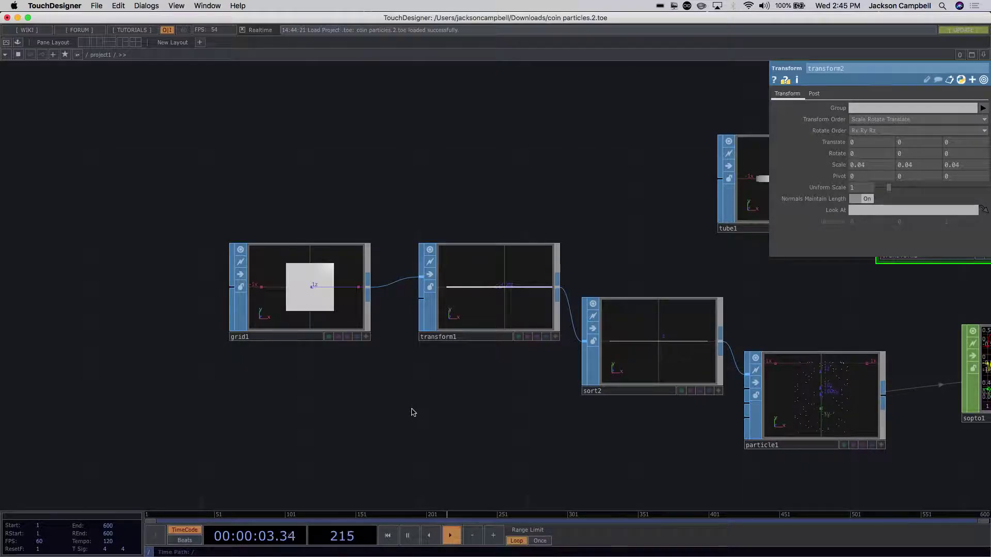
- Show transform1's parameters to review the Y scale applied to the grid
left_click(327, 316)
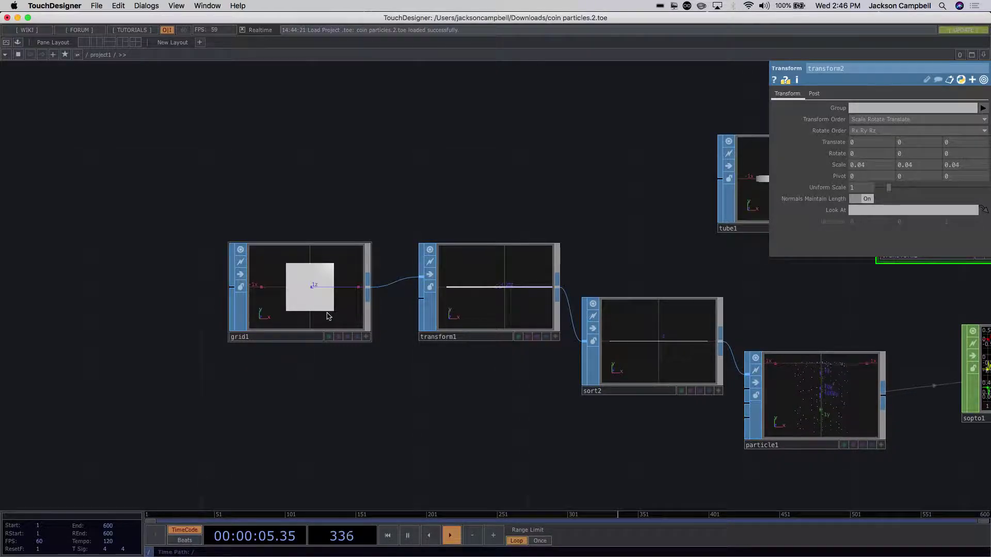
left_click(448, 309)
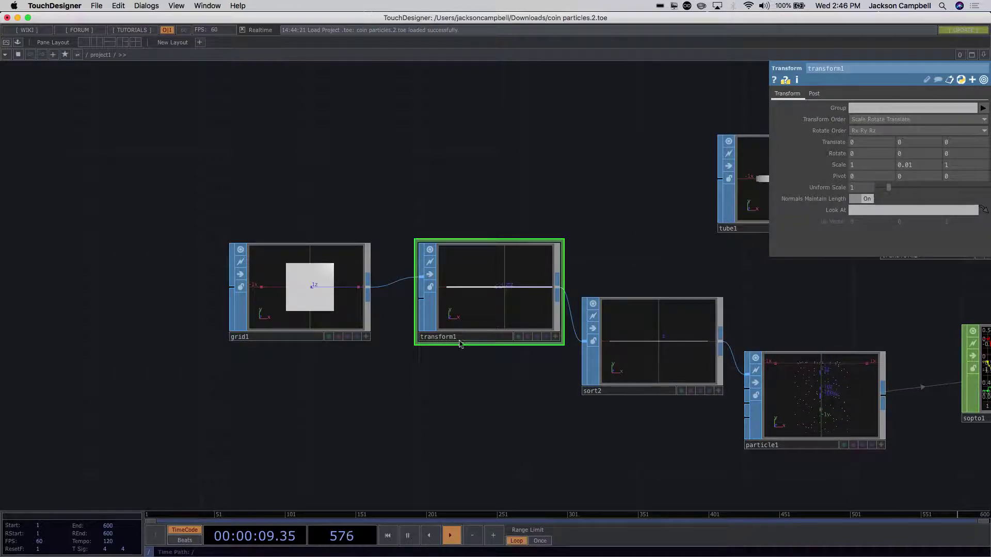
left_click_drag(447, 375, 329, 383)
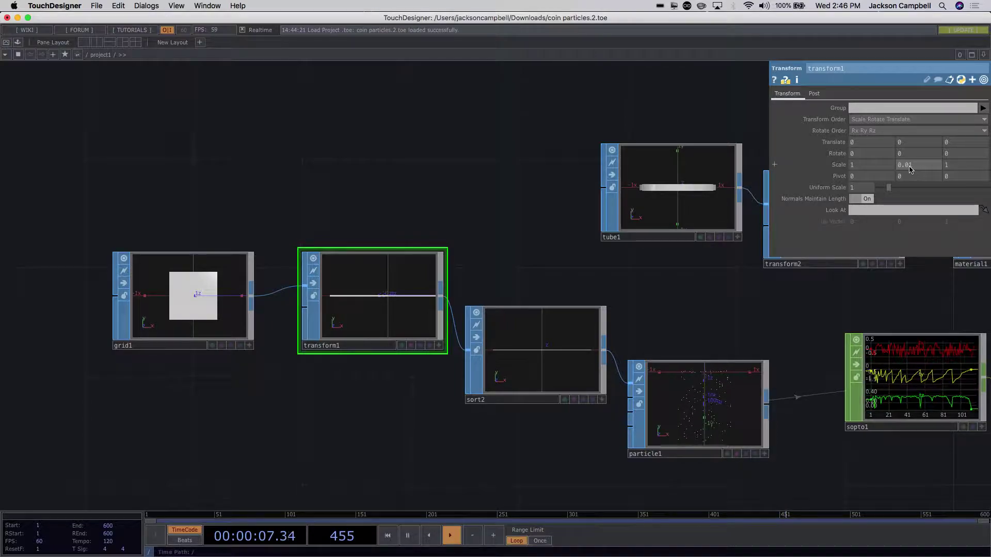
- Move sort2 down below the line between transform1 and particle1, keeping its connections
left_click_drag(518, 250, 449, 205)
left_click_drag(459, 296, 454, 399)
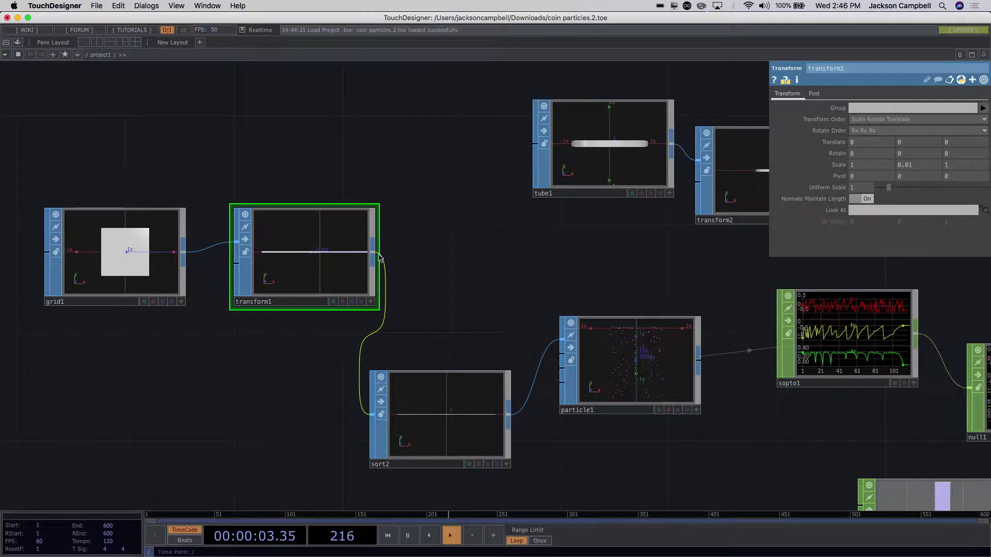
- Connect transform1's output directly to particle1's first input, bypassing sort2
left_click_drag(392, 259, 558, 345)
scroll(729, 426, "up", 4)
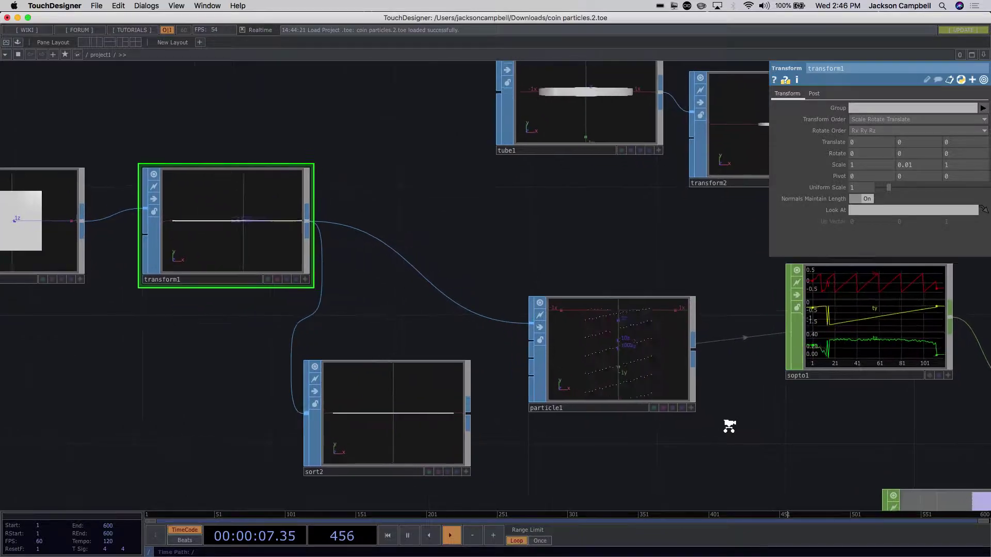
scroll(729, 426, "up", 1)
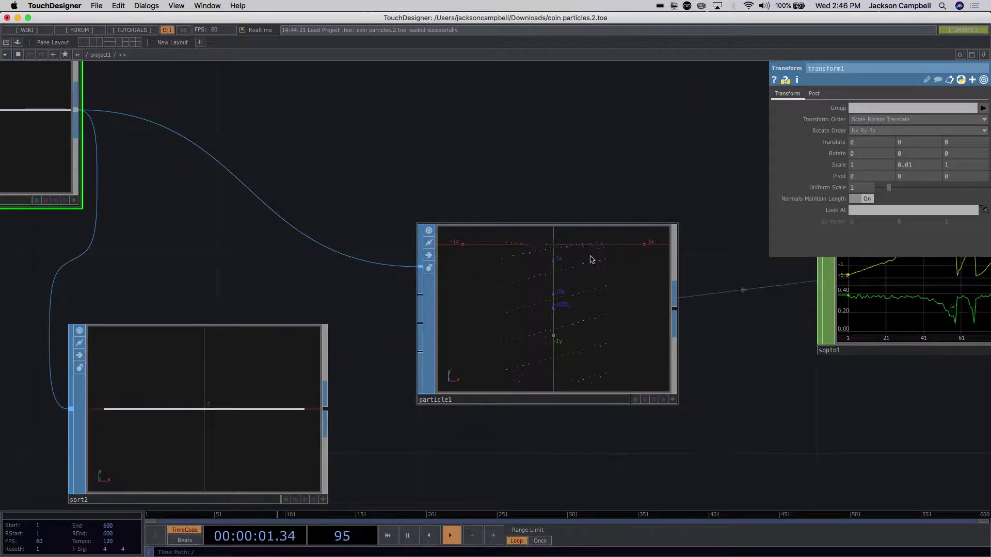
- Test particle1's Y external force at 0, restore it to -1, and check the falling particle pattern
left_click(578, 343)
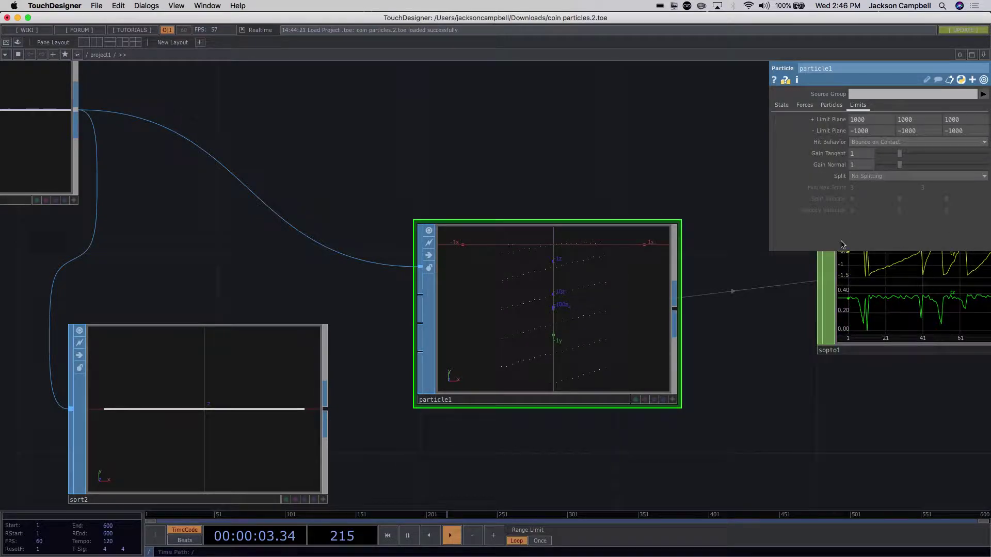
left_click(804, 106)
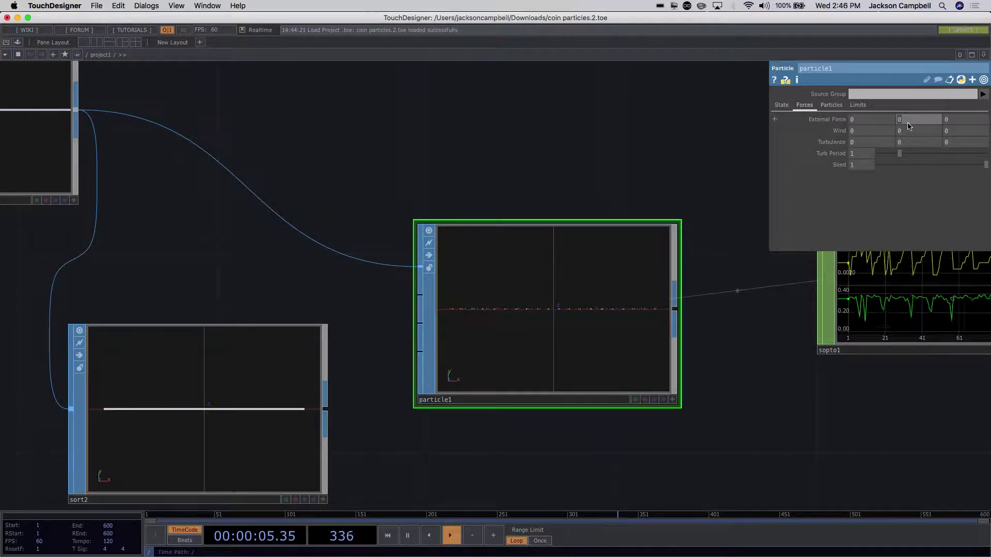
left_click_drag(908, 127, 711, 128)
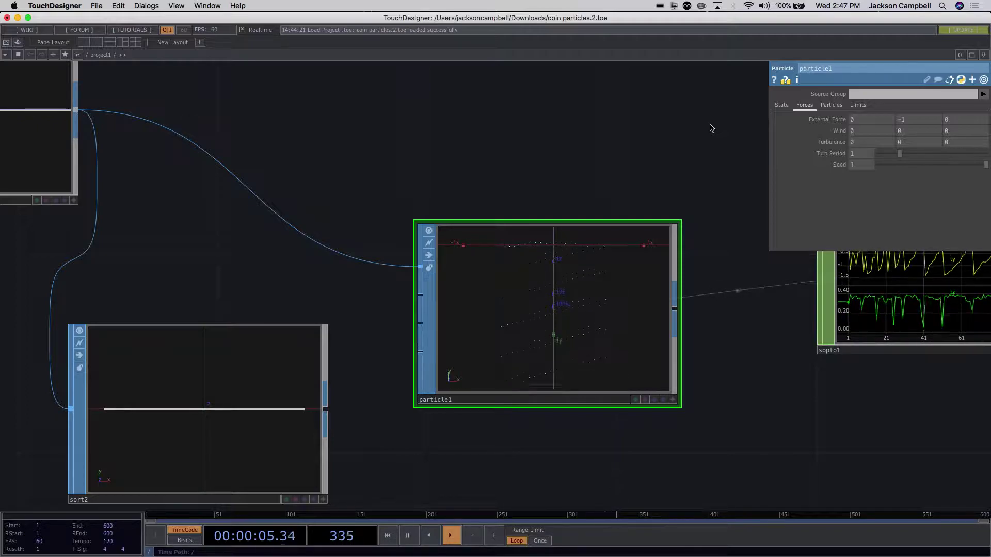
scroll(708, 116, "down", 5)
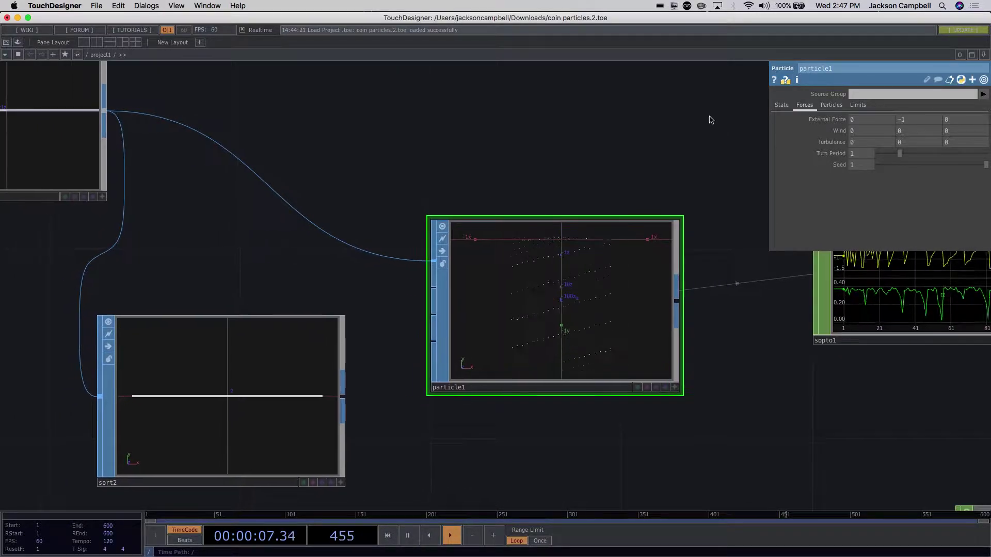
scroll(708, 116, "up", 5)
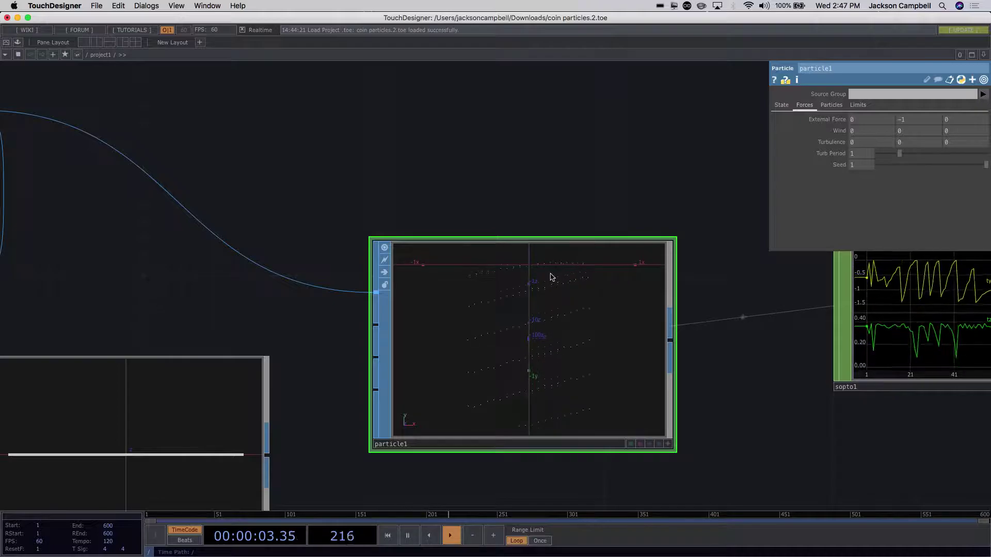
scroll(522, 184, "down", 2)
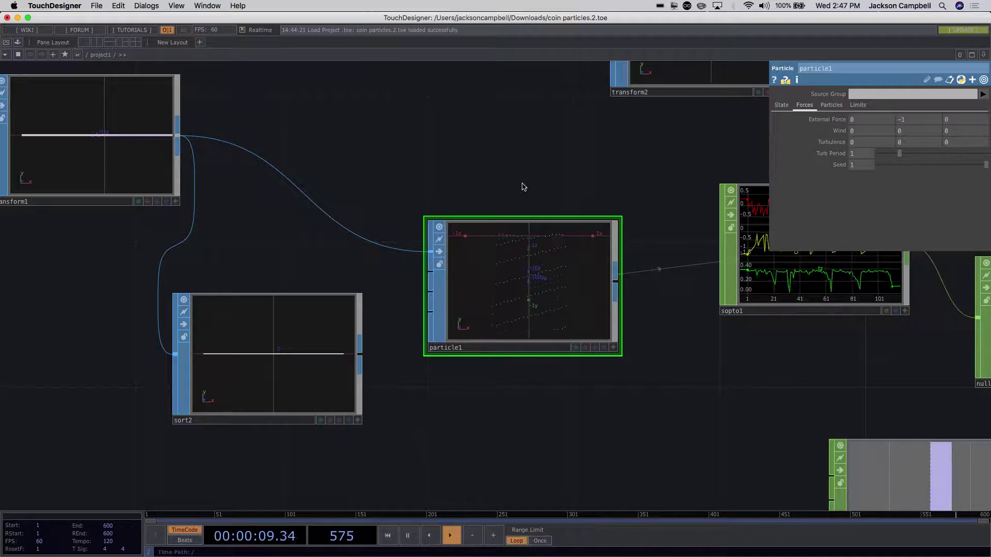
- Reconnect sort2's output to particle1's first input and move sort2 up between transform1 and particle1
left_click(334, 185)
left_click_drag(334, 186, 500, 213)
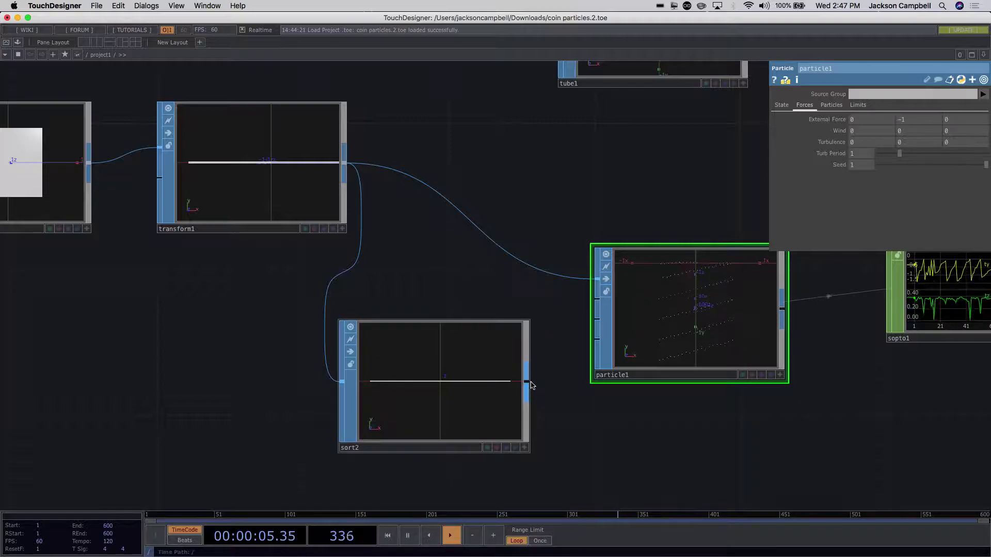
left_click_drag(526, 381, 588, 279)
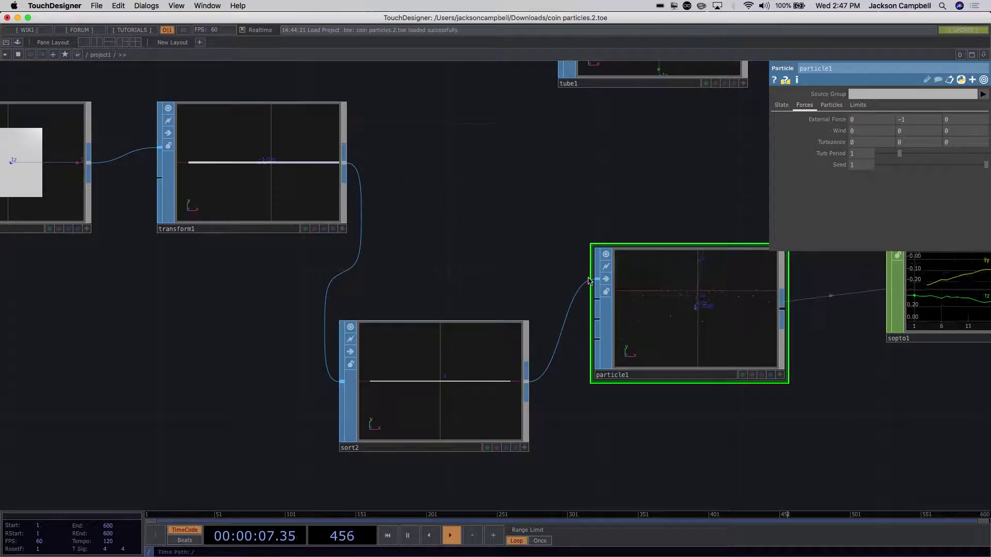
left_click_drag(443, 377, 470, 206)
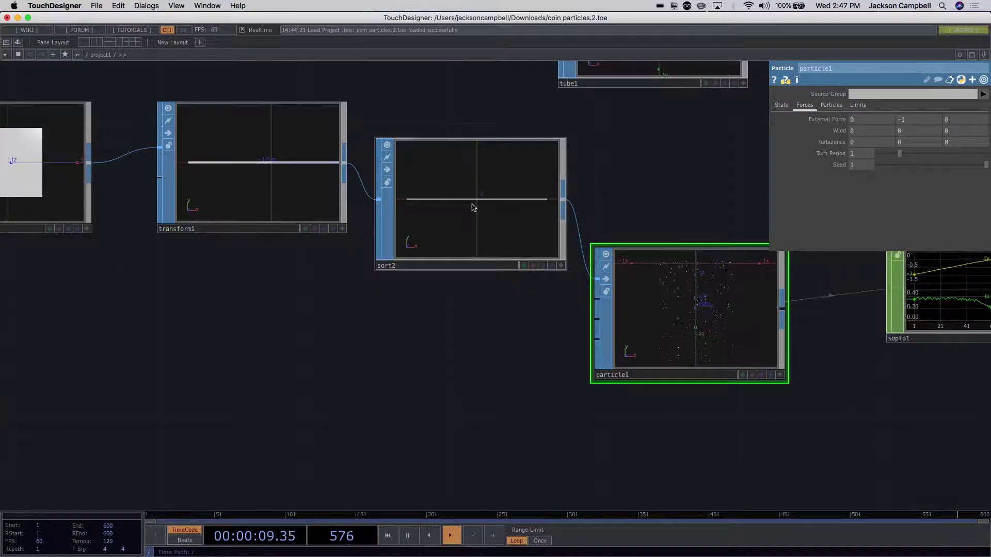
- Compare sort2's point sort set to No change with Random, leaving it on Random
left_click(518, 199)
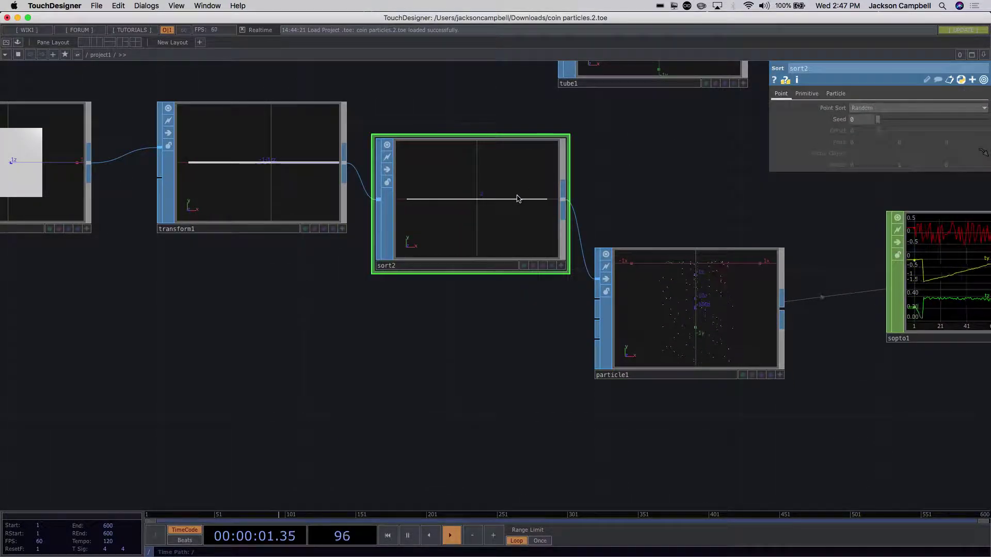
left_click(872, 108)
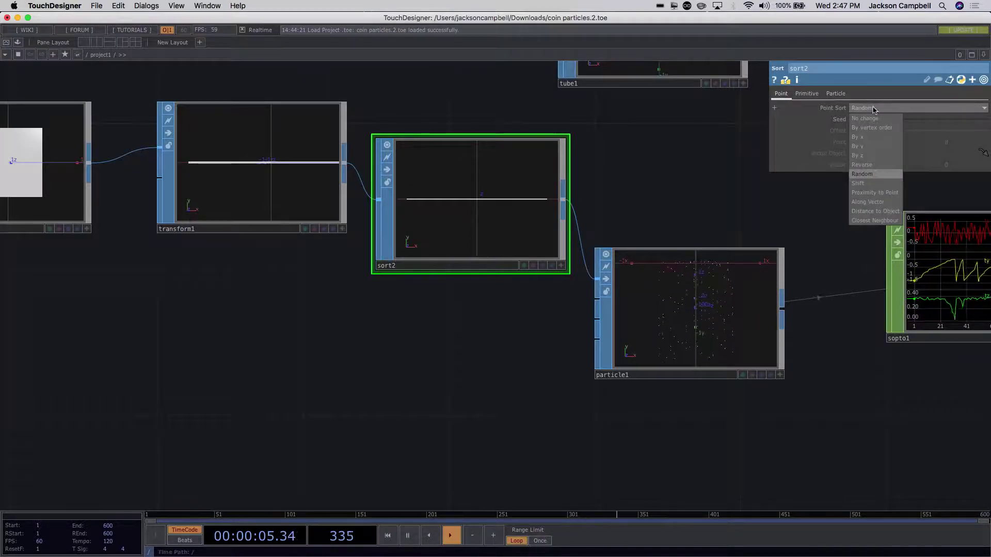
left_click(876, 118)
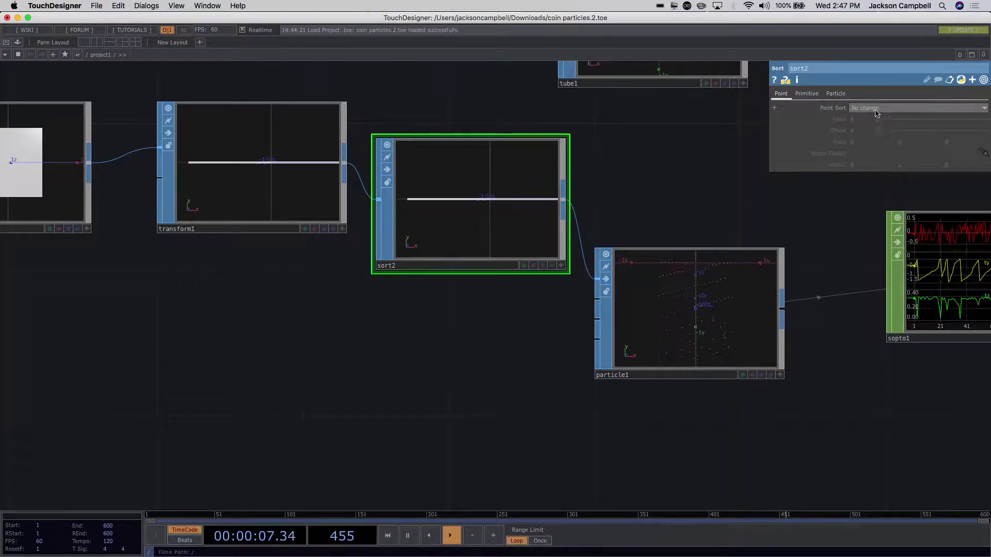
left_click(875, 109)
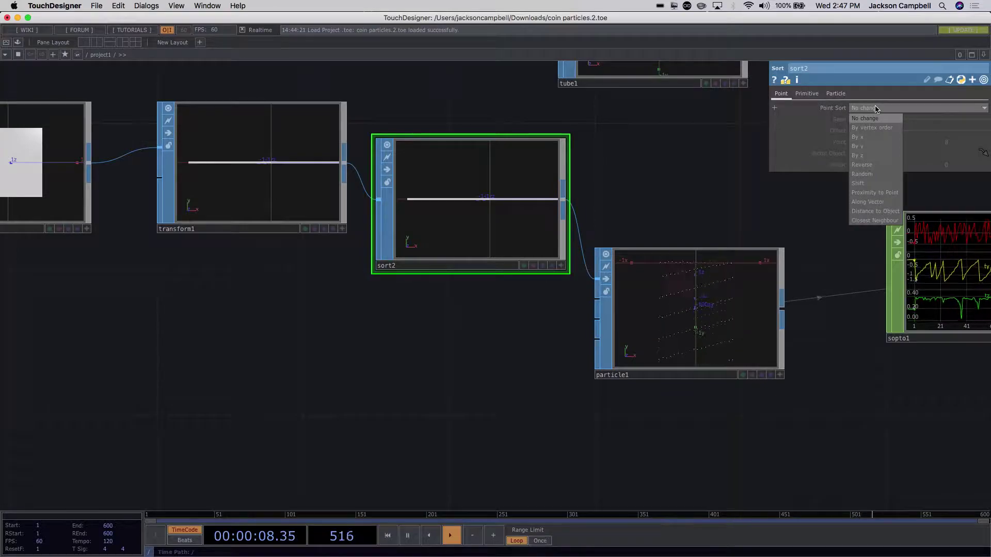
left_click(867, 174)
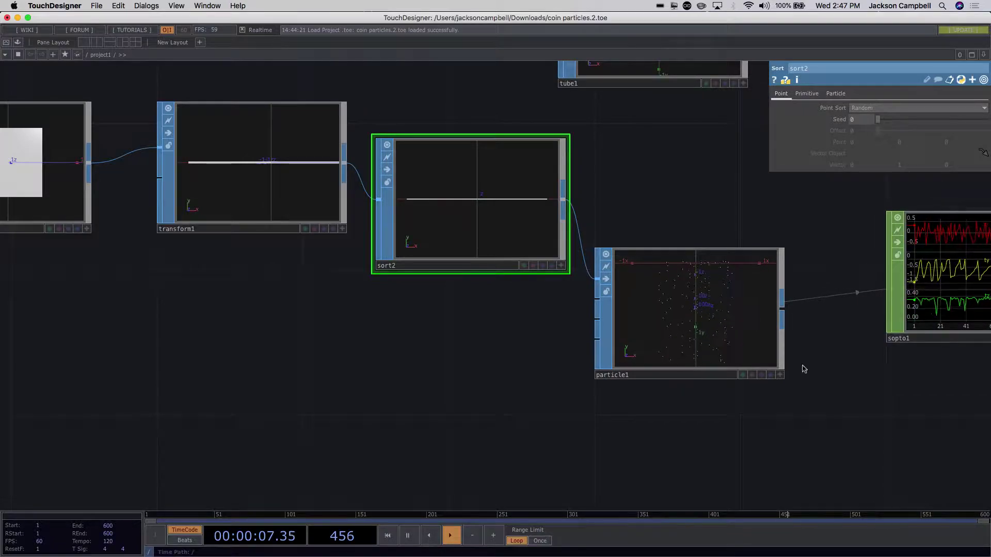
- Move sopto1 closer to particle1 and line it up level with that operator
scroll(729, 453, "down", 6)
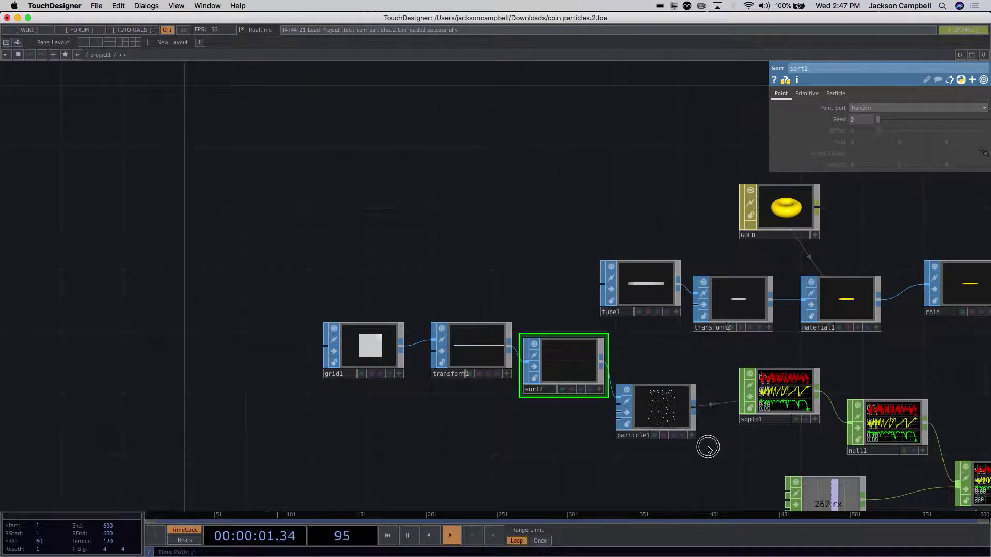
scroll(708, 442, "up", 5)
scroll(656, 462, "up", 4)
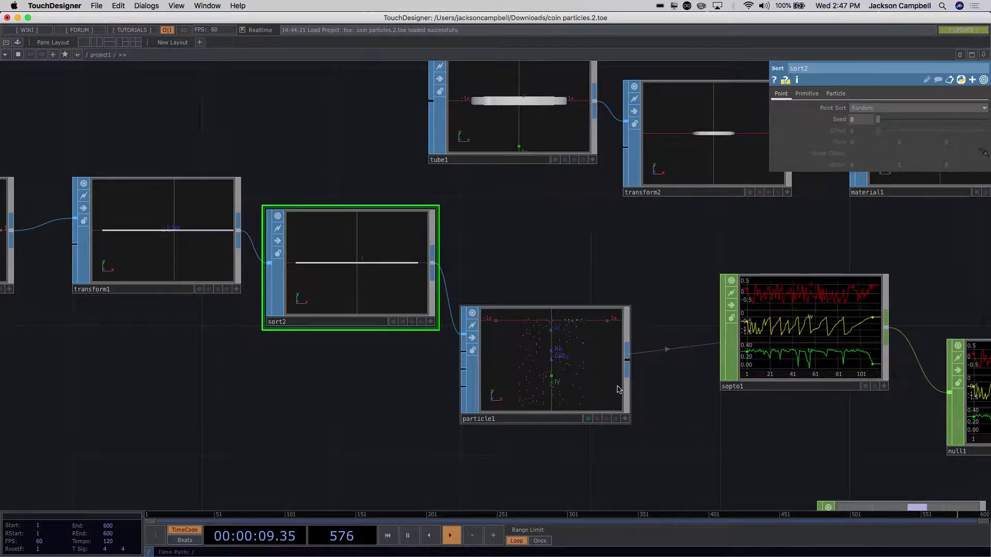
scroll(652, 442, "right", 3)
scroll(650, 443, "down", 3)
scroll(650, 442, "down", 2)
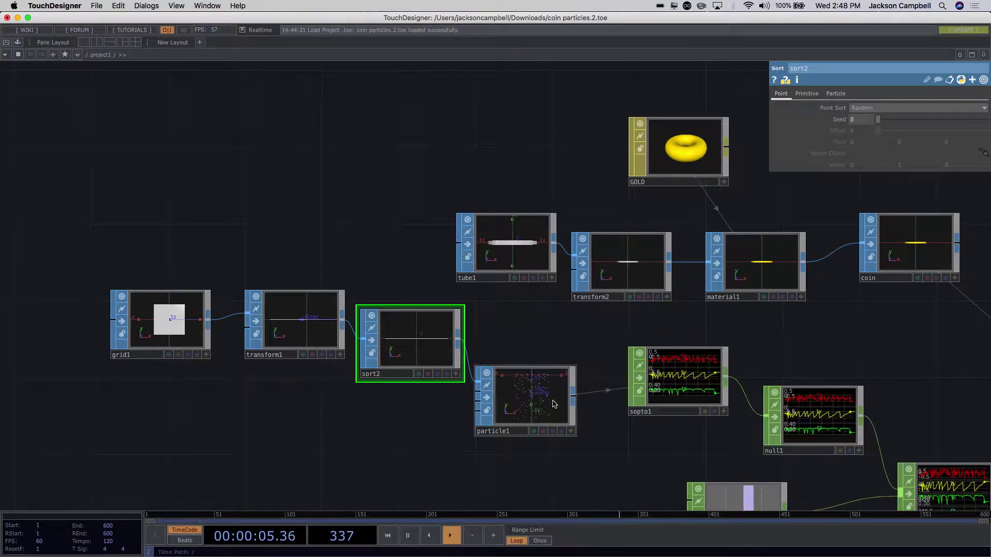
left_click_drag(689, 390, 670, 409)
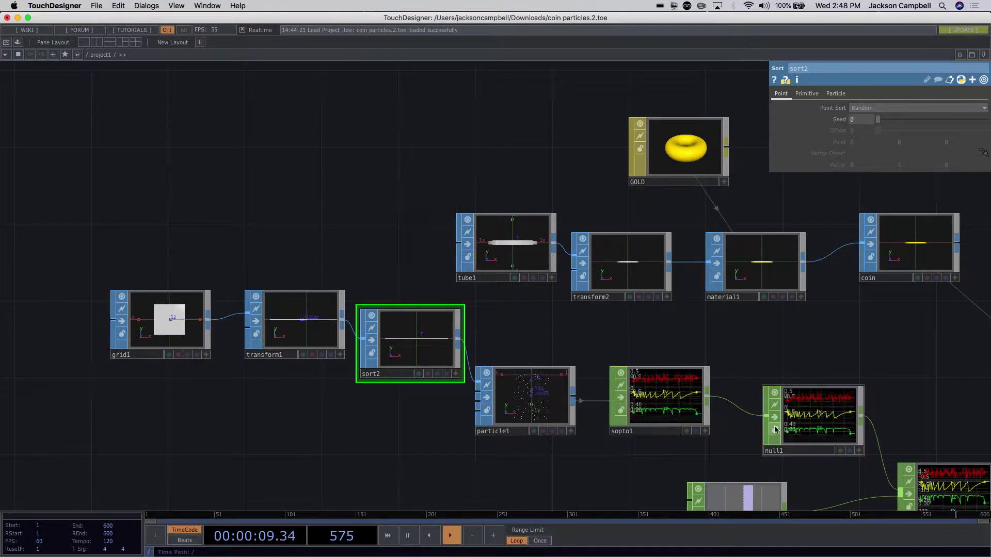
scroll(662, 448, "up", 2)
scroll(662, 448, "up", 3)
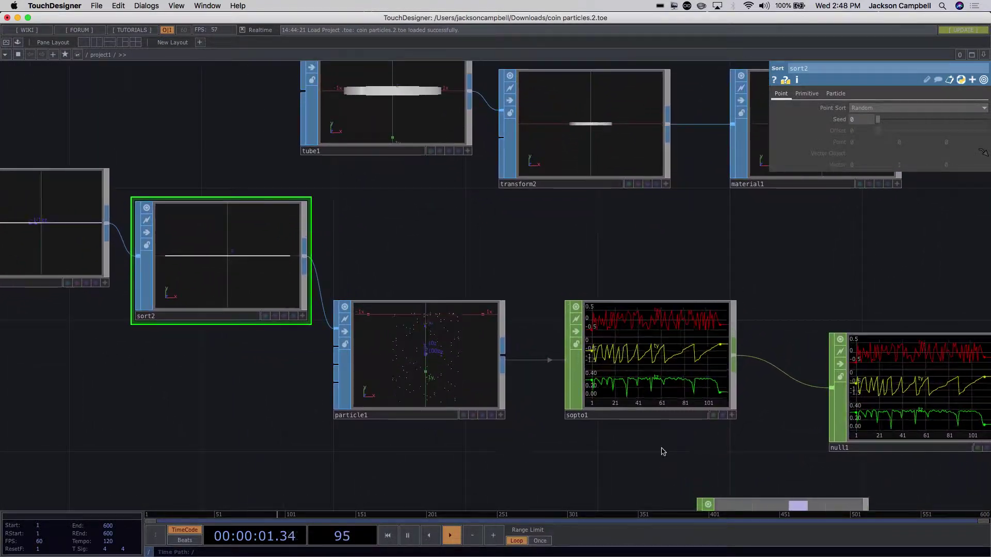
left_click_drag(683, 431, 659, 420)
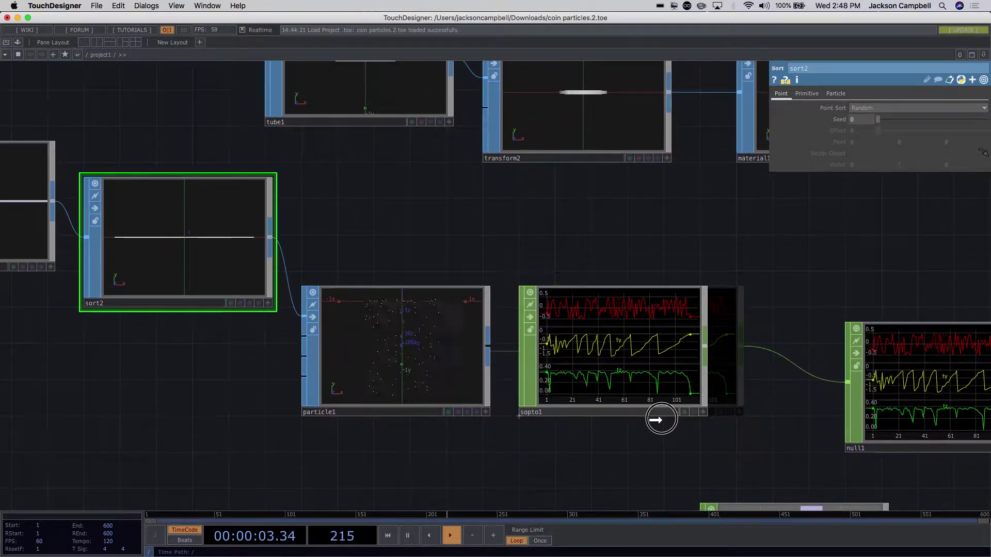
- Show null1's parameters and inspect how null1 and lfo1 feed merge1 and geo2
scroll(736, 429, "up", 3)
scroll(736, 428, "down", 5)
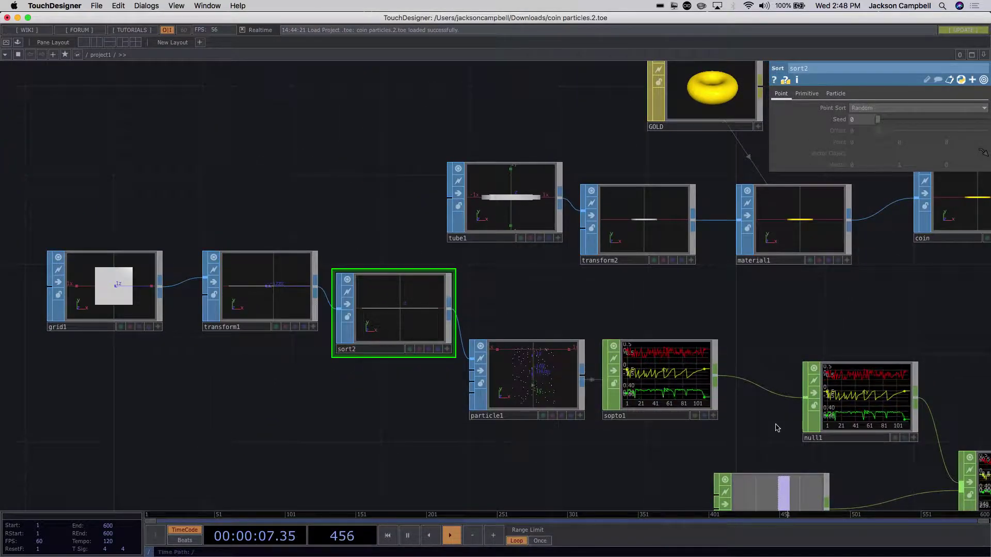
scroll(678, 472, "down", 5)
scroll(679, 478, "down", 3)
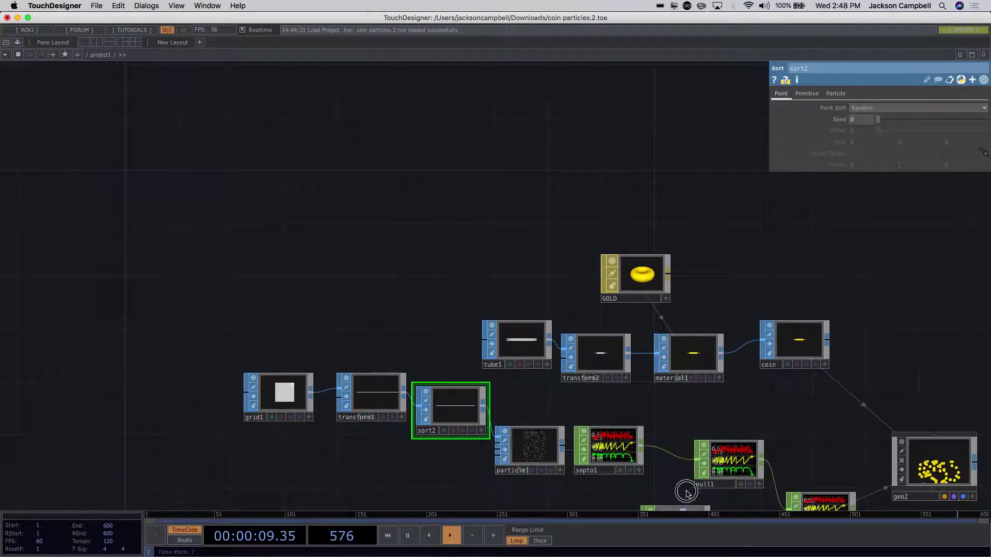
left_click(719, 391)
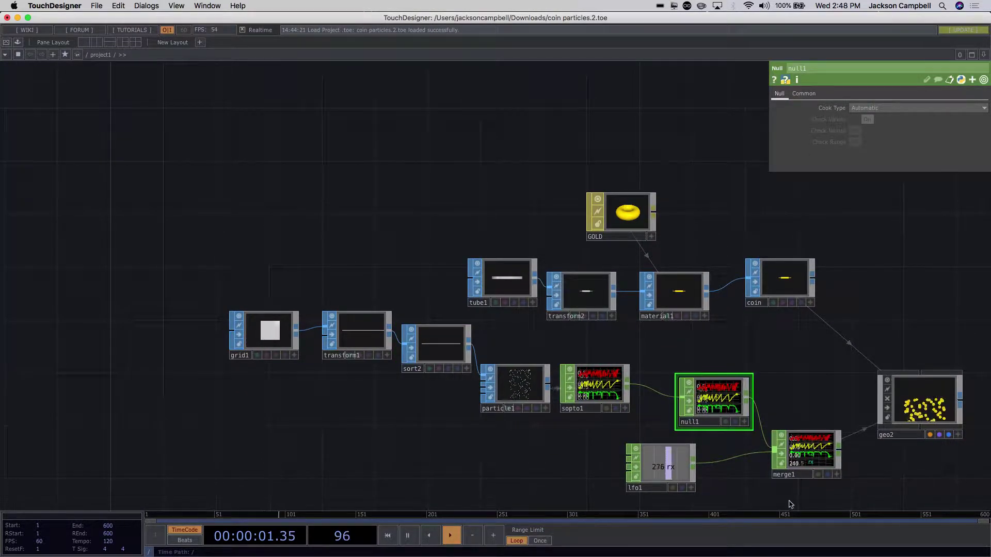
left_click_drag(718, 491, 679, 413)
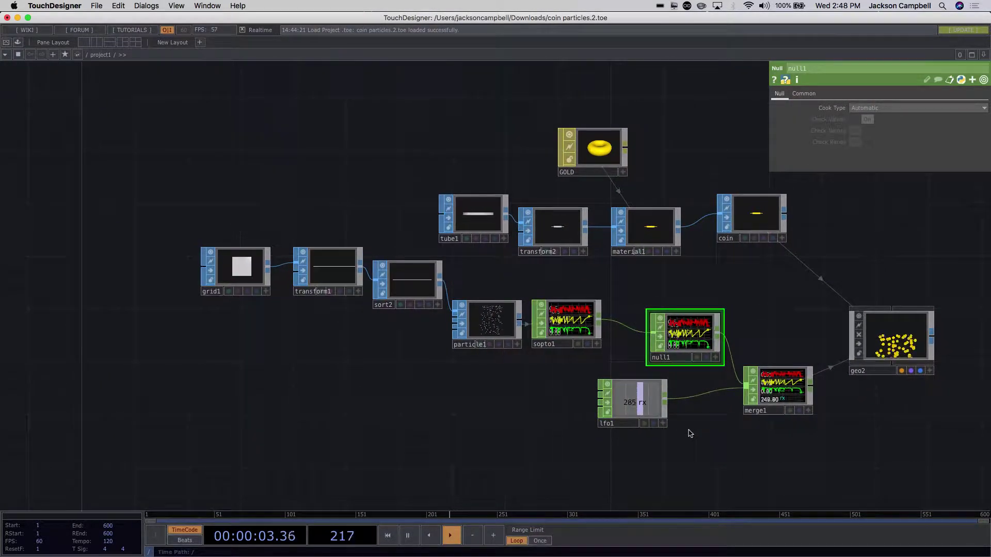
left_click_drag(725, 438, 656, 456)
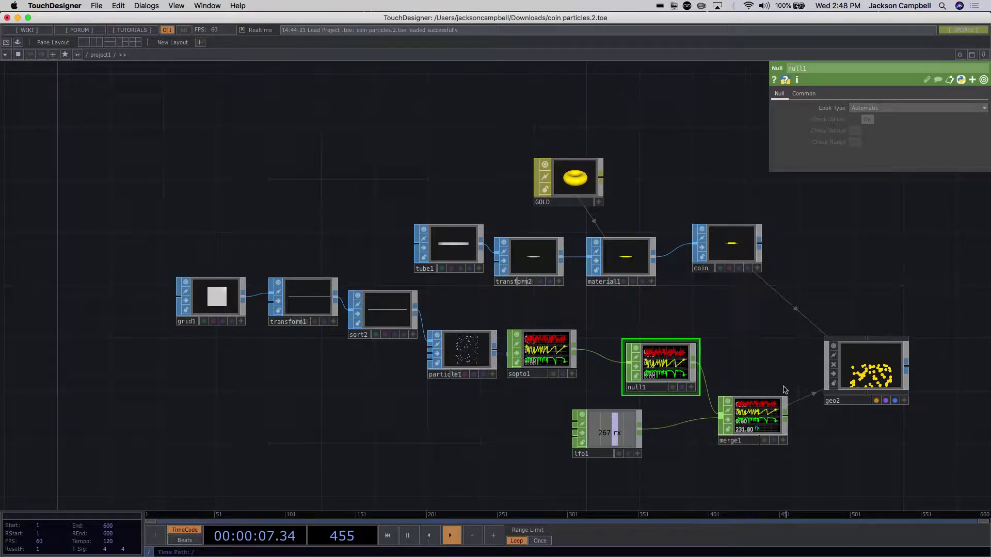
- Change geo2's Instance CHOP/DAT/SOP source to null1
scroll(779, 389, "up", 3)
left_click(929, 360)
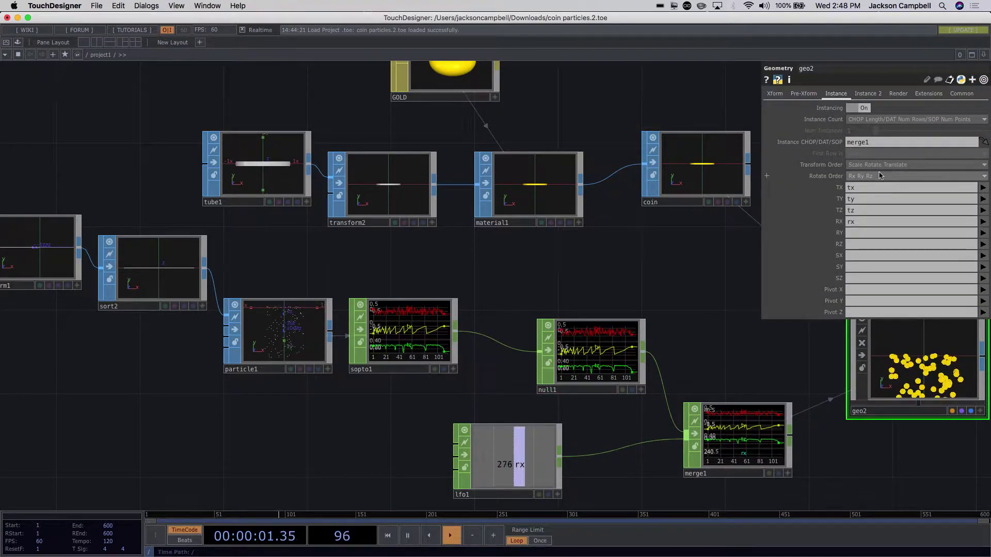
left_click(873, 142)
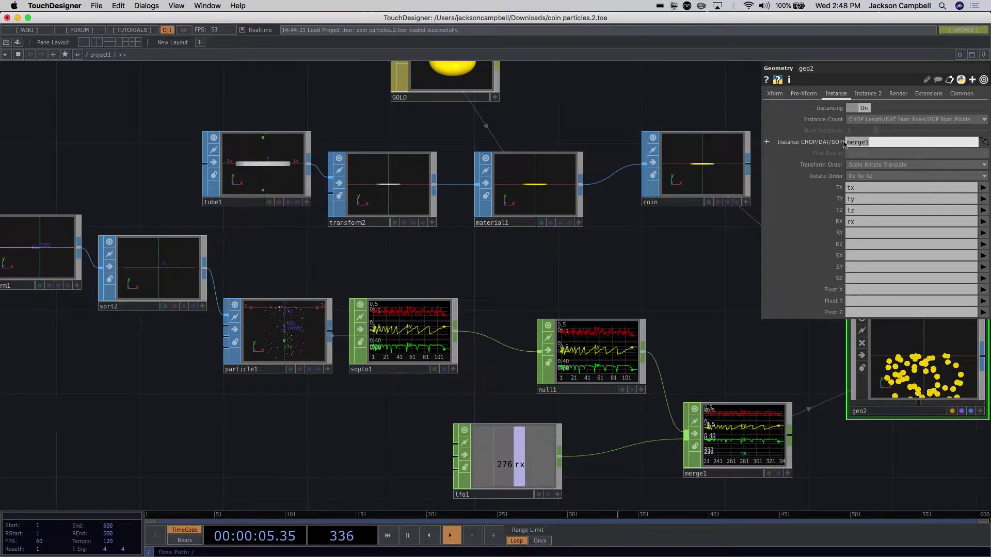
type("null1")
key("Return")
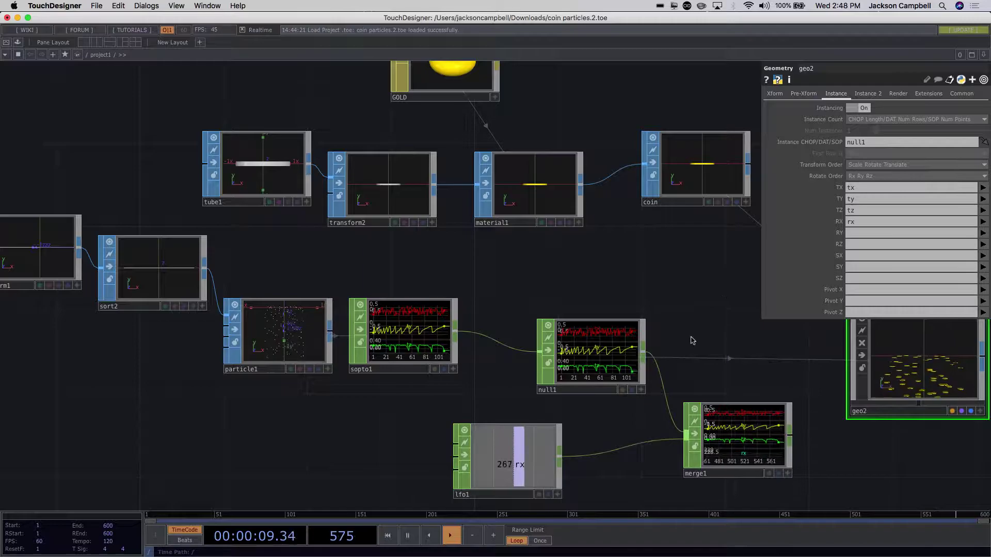
- Check the instanced coins in geo2 and move merge1 up to just below the link between null1 and geo2
left_click_drag(802, 493, 767, 516)
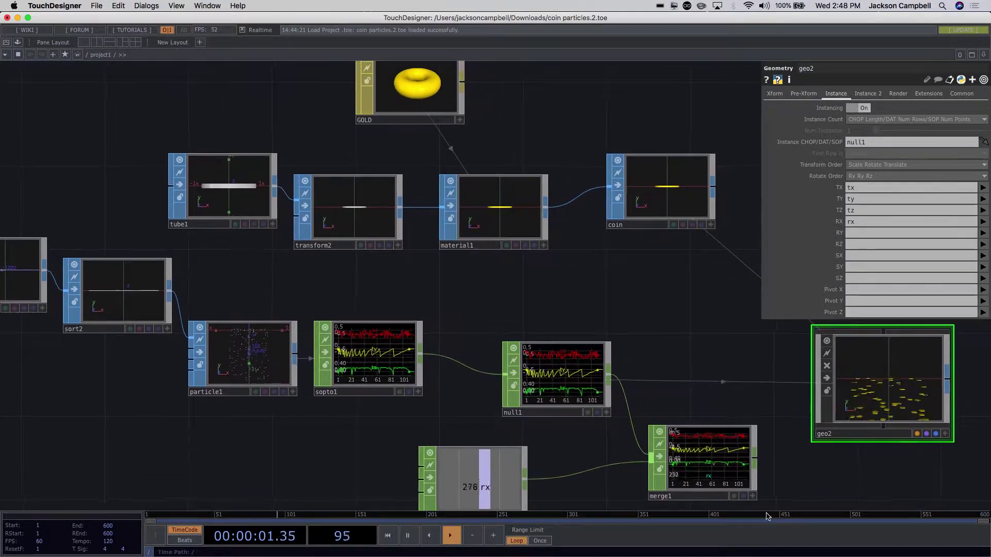
scroll(954, 405, "up", 3)
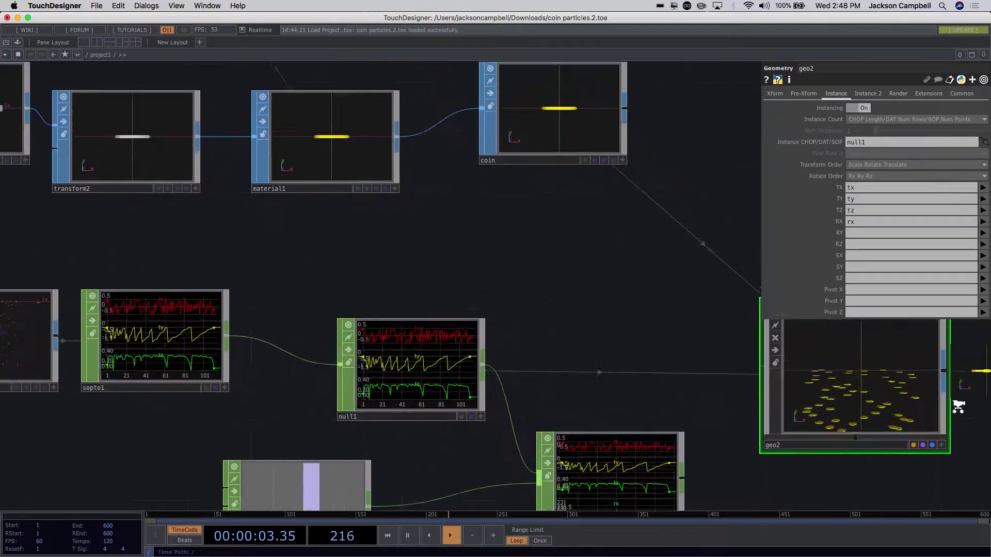
scroll(958, 407, "up", 2)
scroll(958, 408, "down", 2)
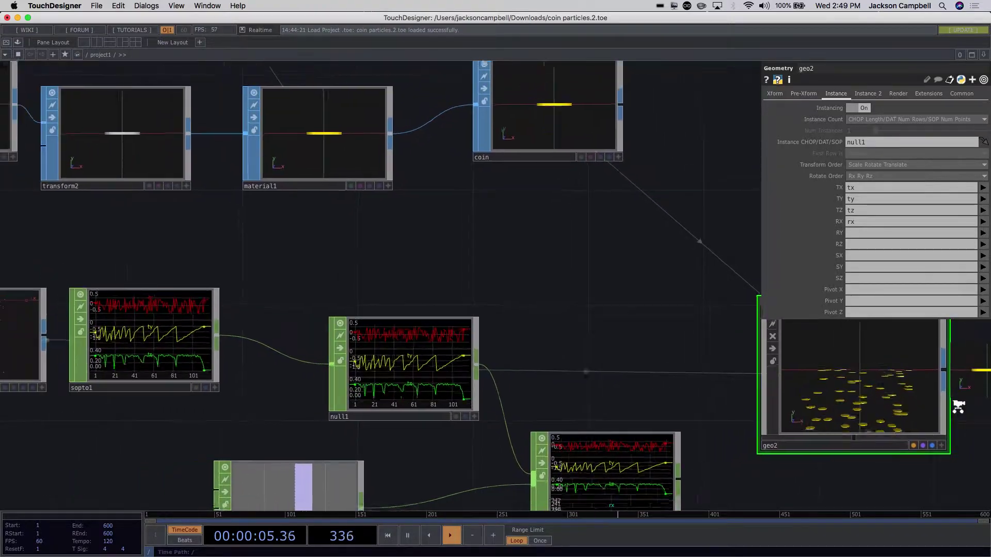
scroll(958, 407, "down", 1)
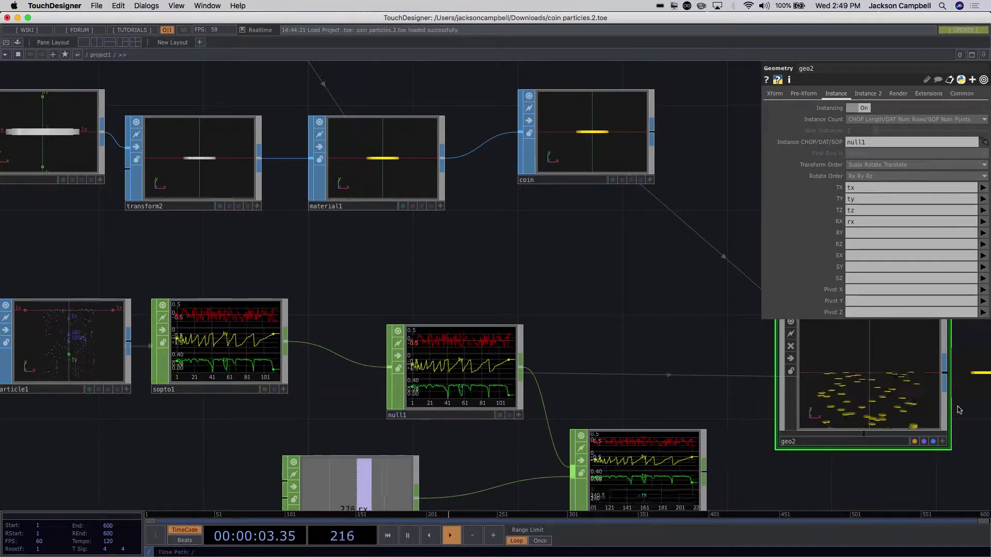
left_click(663, 436)
left_click_drag(663, 436, 671, 380)
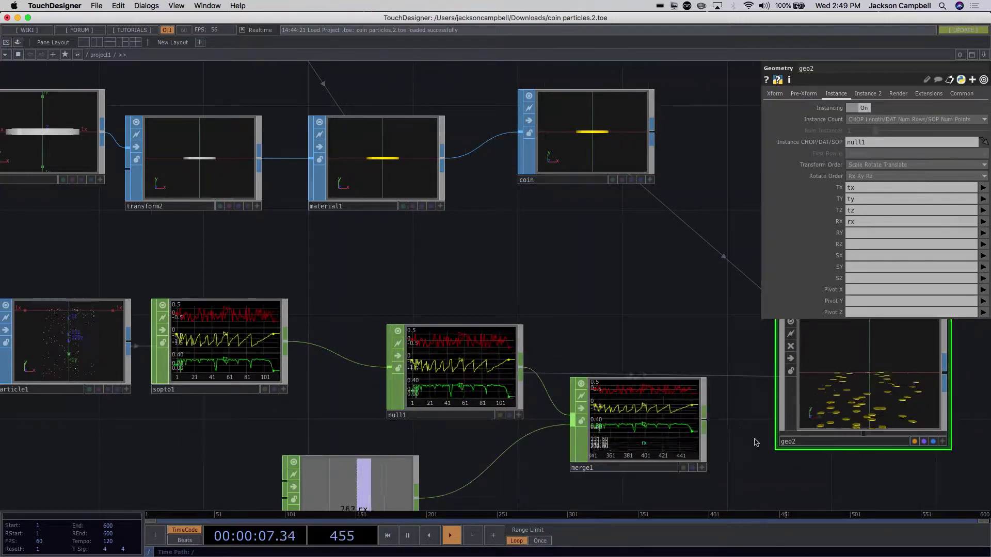
- Inspect geo2's instance source and lfo1's LFO parameters, and trace how sopto1, null1 and lfo1 feed merge1
left_click_drag(762, 421, 759, 364)
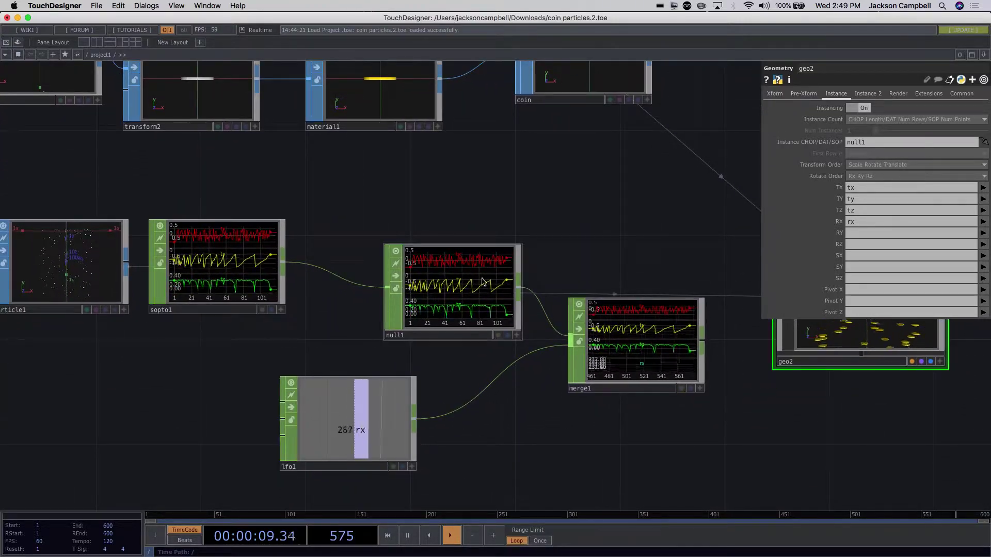
left_click_drag(761, 423, 707, 500)
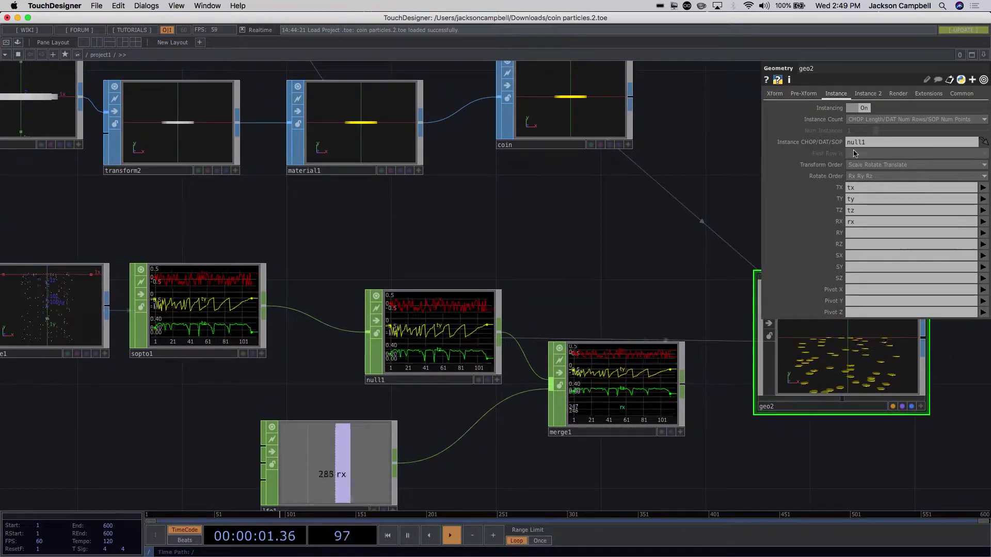
left_click(863, 139)
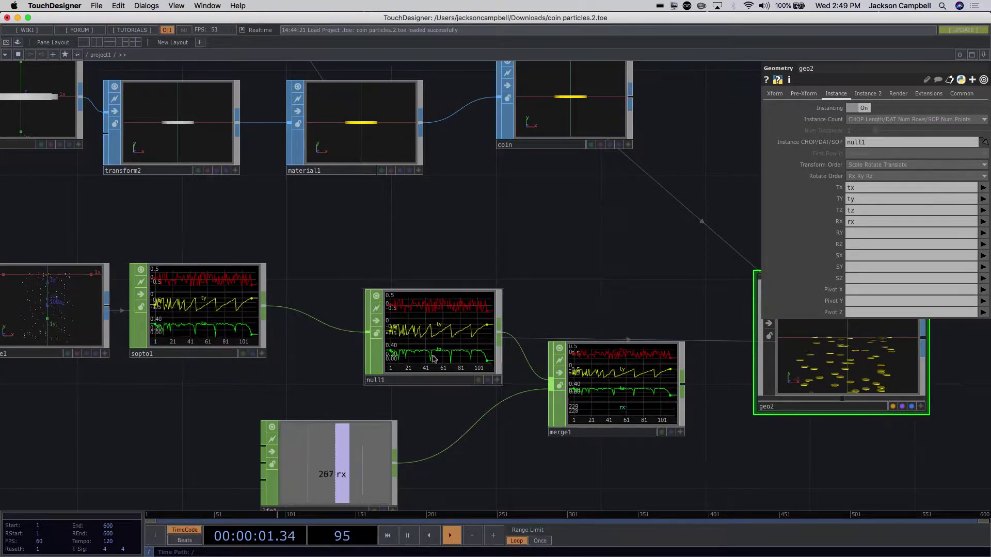
left_click(368, 292)
left_click(601, 381)
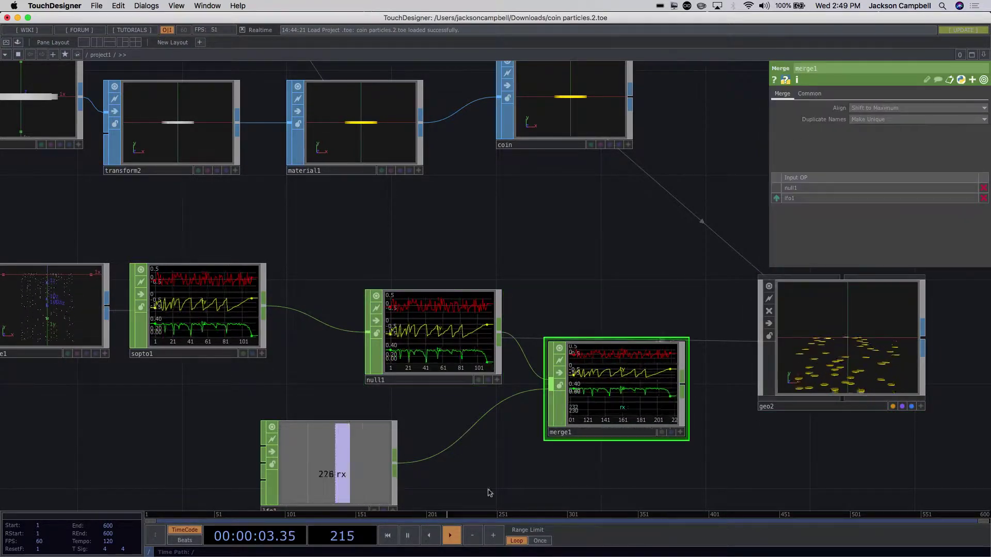
left_click(454, 470)
left_click_drag(455, 471, 520, 311)
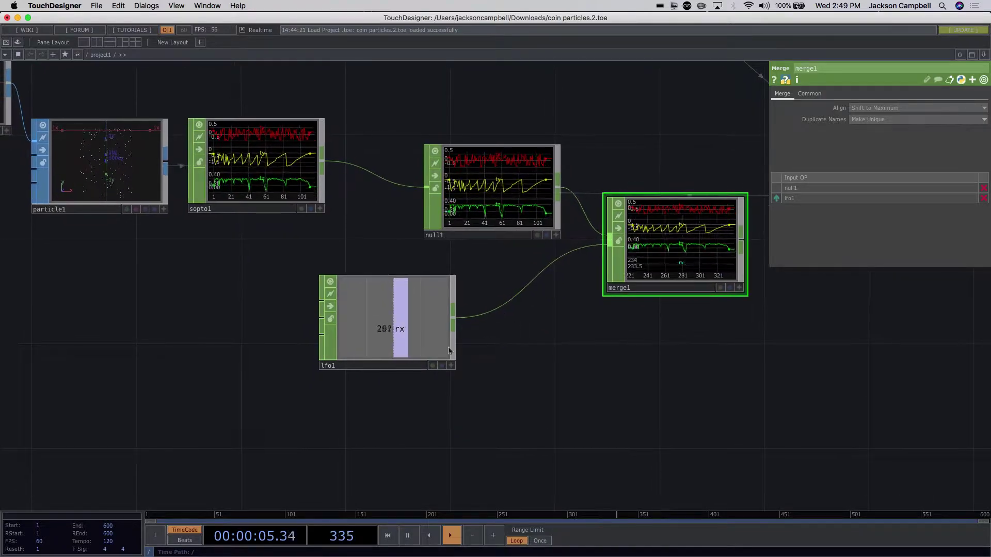
left_click(391, 316)
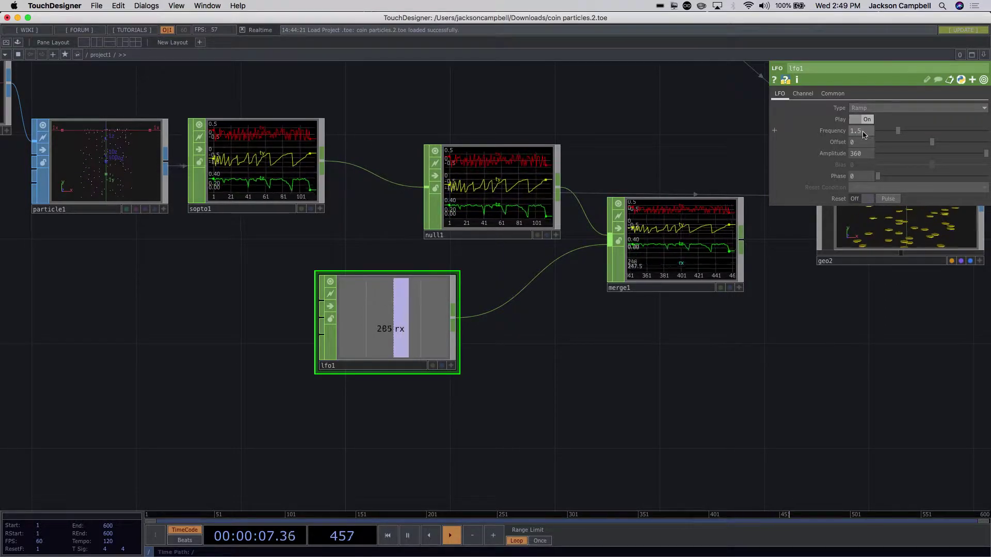
middle_click_drag(807, 309, 755, 445)
left_click(503, 356)
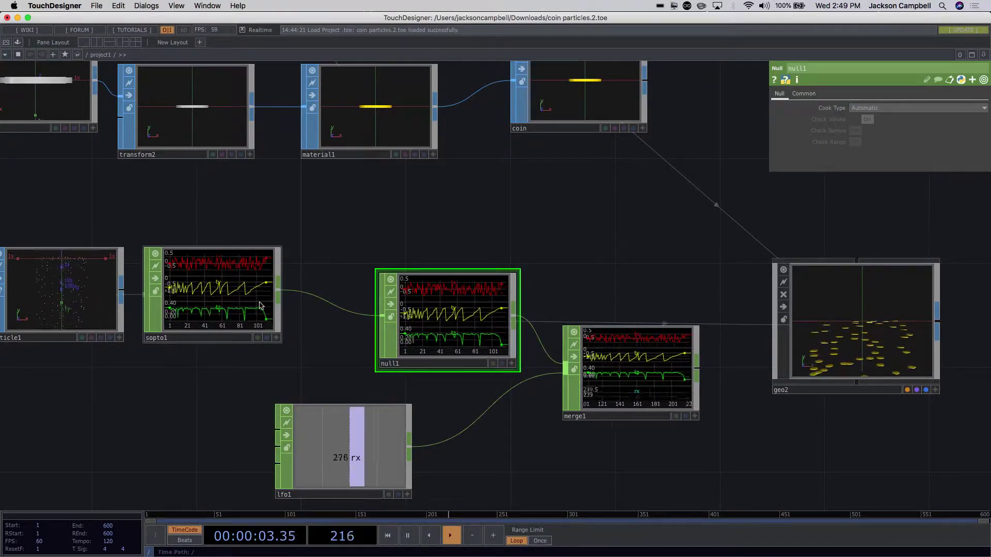
left_click(272, 313)
- Change merge1's Align option to Automatic
left_click(623, 395)
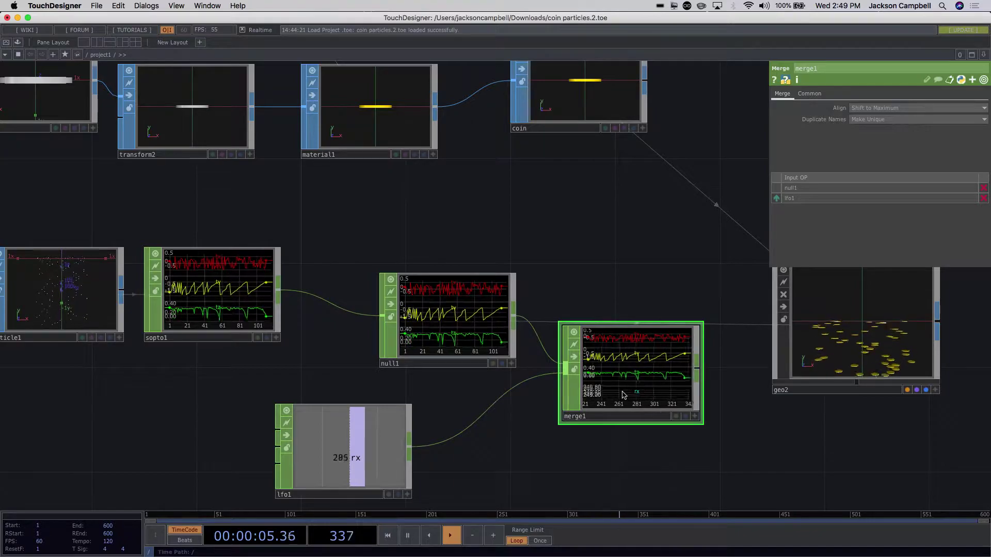
left_click_drag(741, 458, 723, 466)
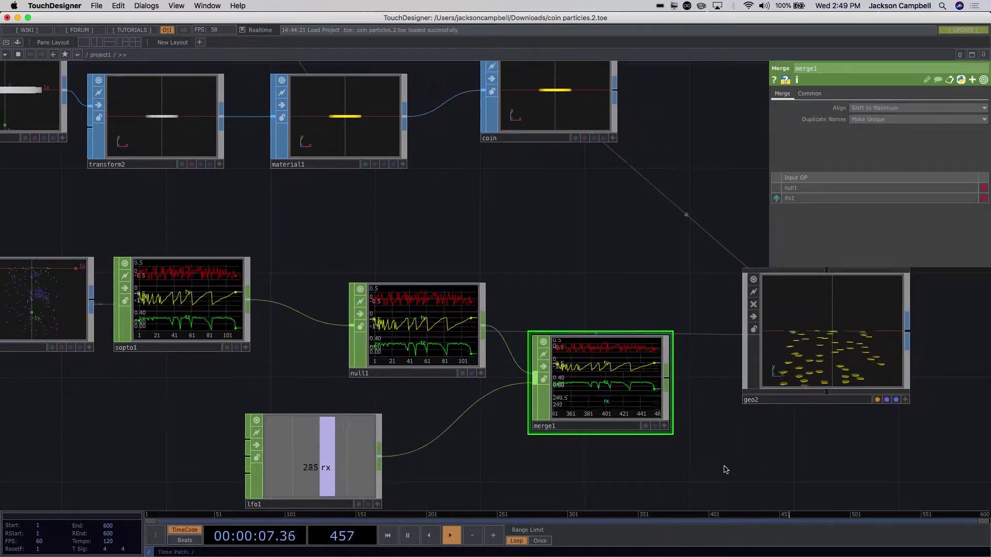
scroll(699, 433, "down", 3)
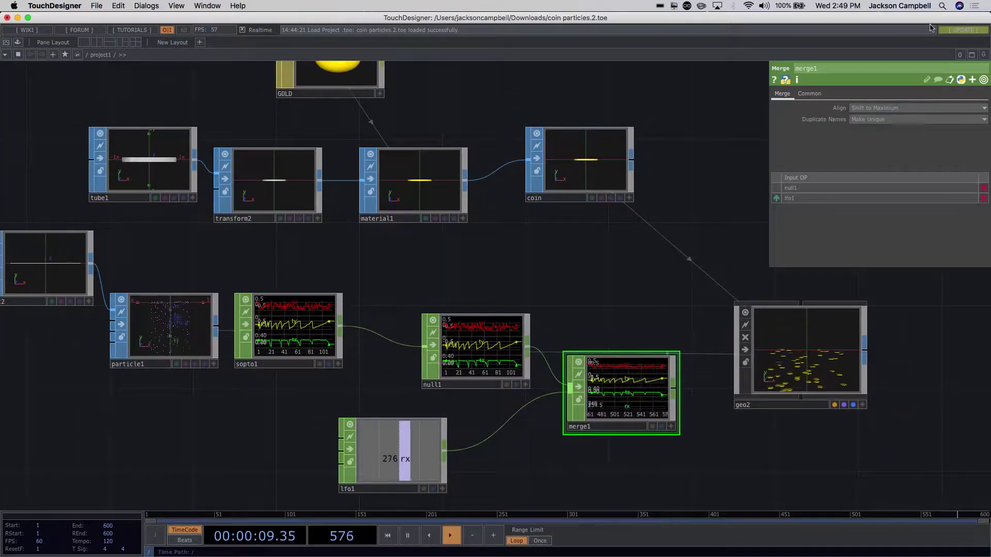
left_click(888, 108)
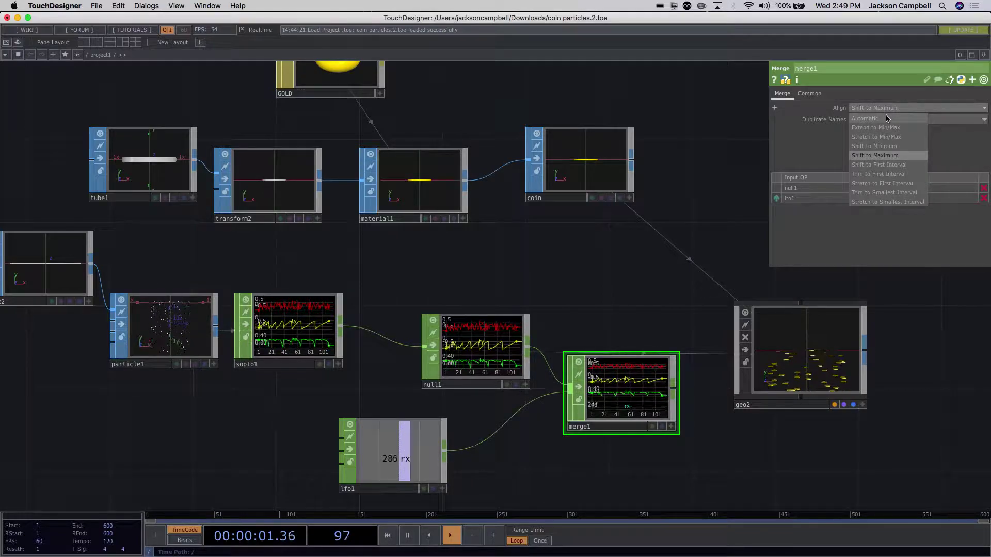
left_click(864, 118)
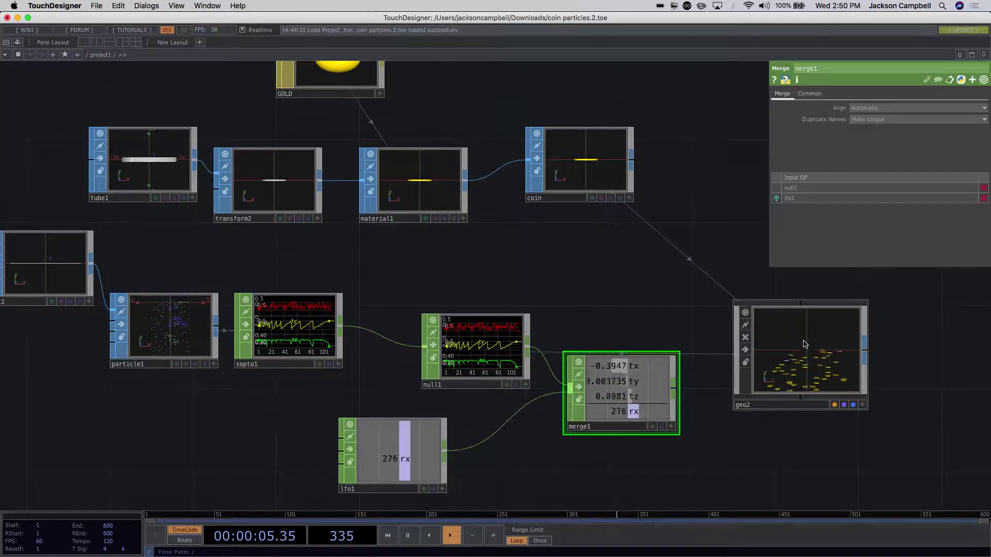
- Set geo2's Instance CHOP/DAT/SOP source to merge1
left_click(828, 344)
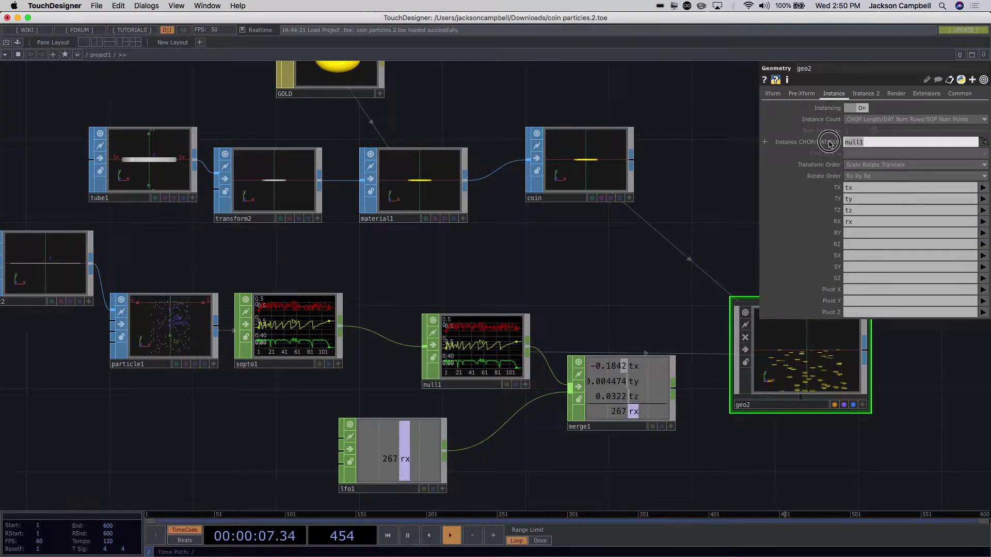
type("merge")
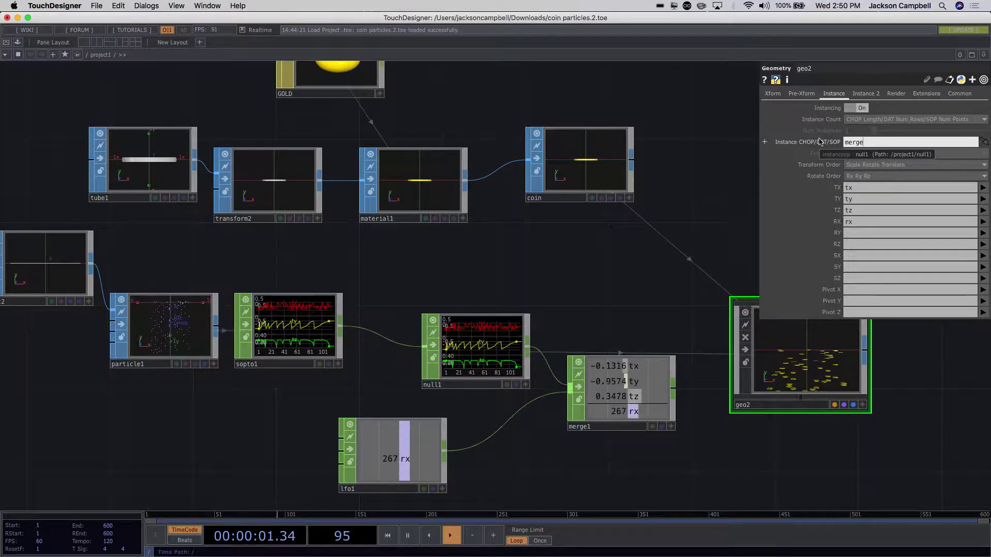
type("2")
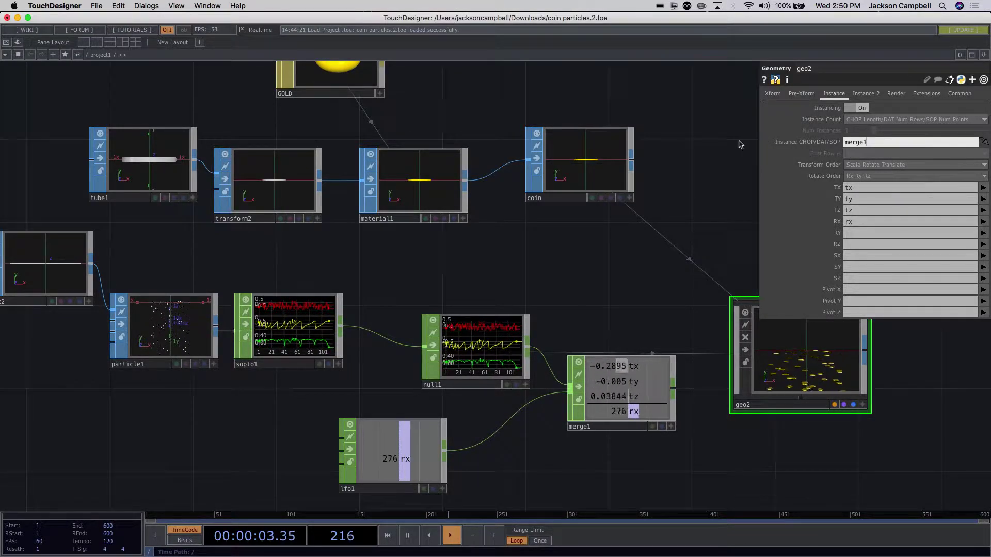
type("1")
key("Return")
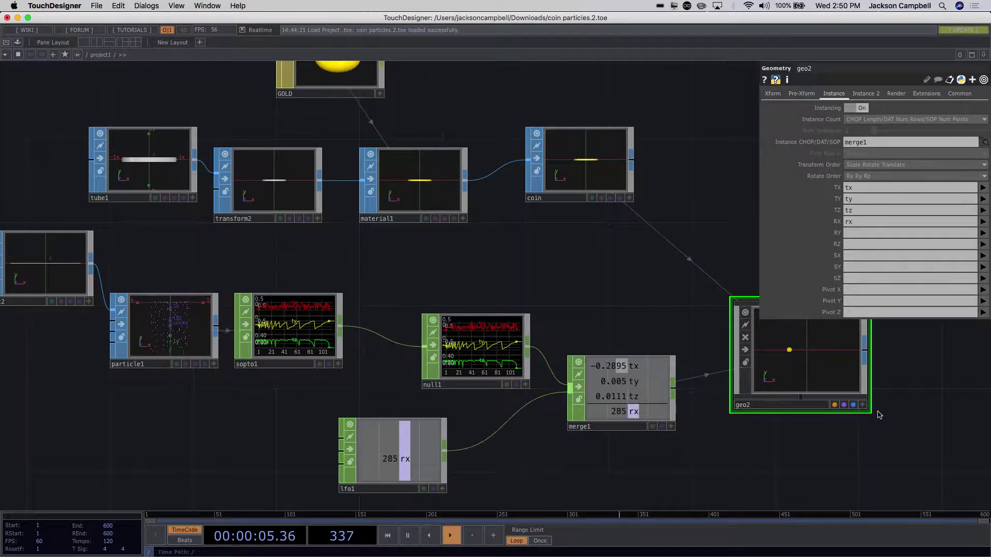
- Set merge1's Align option to Shift to Maximum
scroll(881, 415, "down", 4)
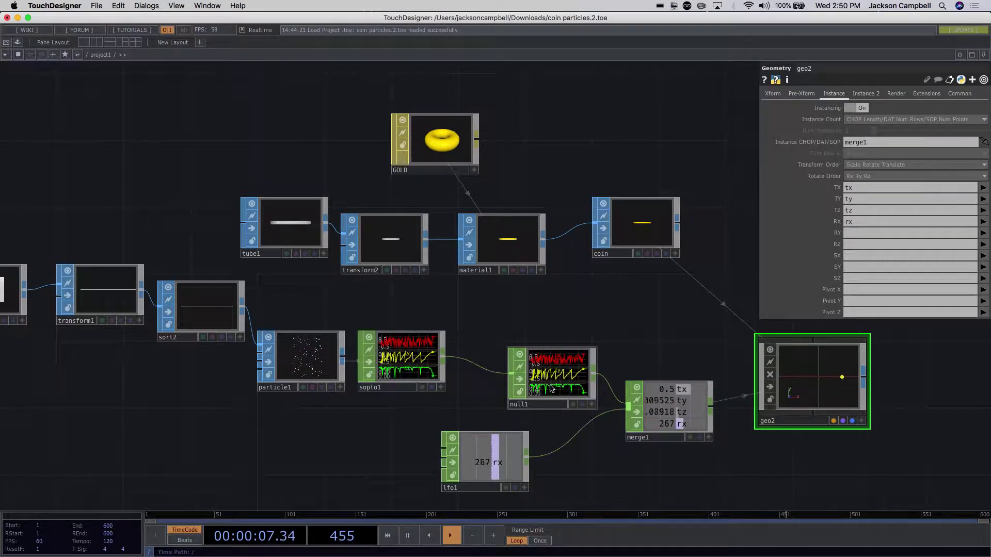
left_click(696, 412)
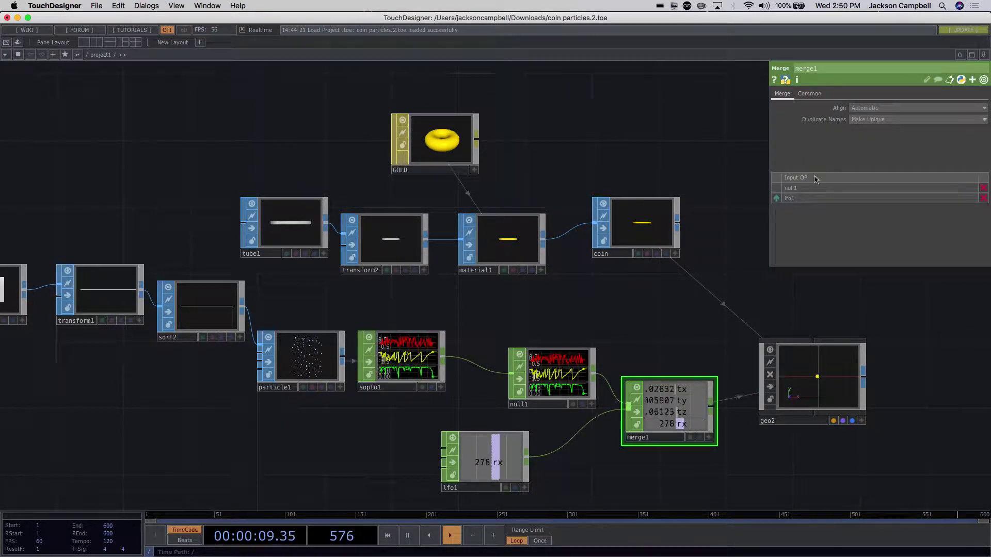
left_click(865, 109)
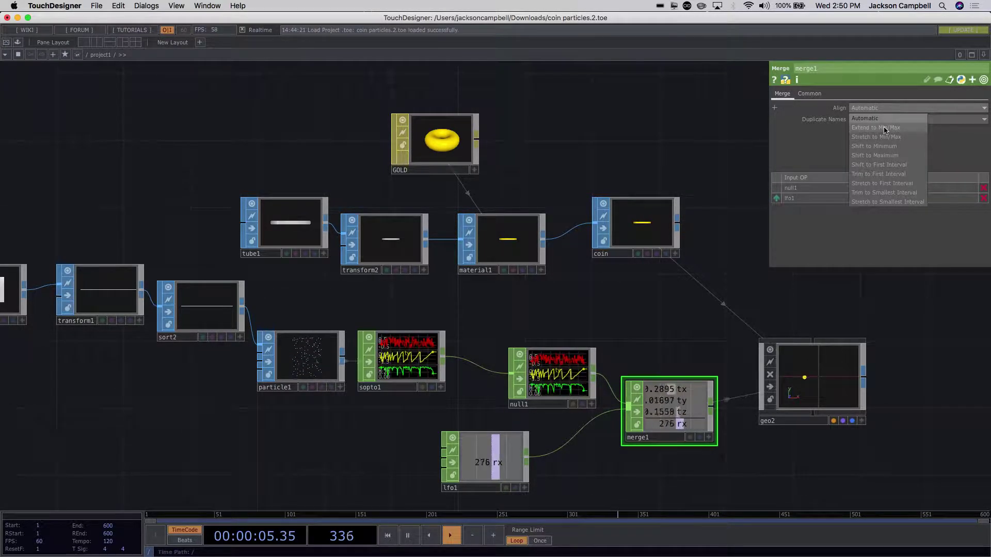
left_click(886, 156)
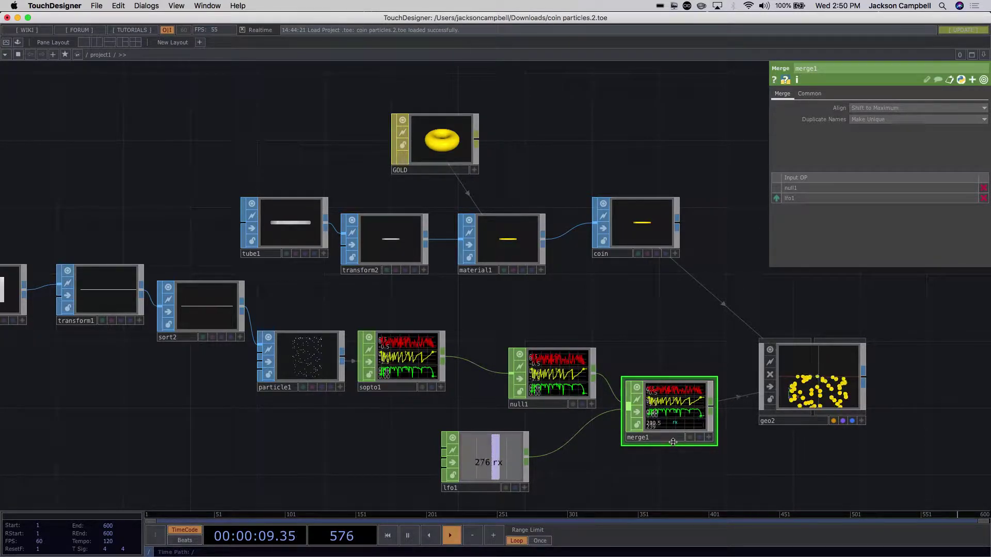
- Examine geo2's coin instances up close and check its TX, TY, TZ and RX channel assignments
scroll(748, 411, "up", 3)
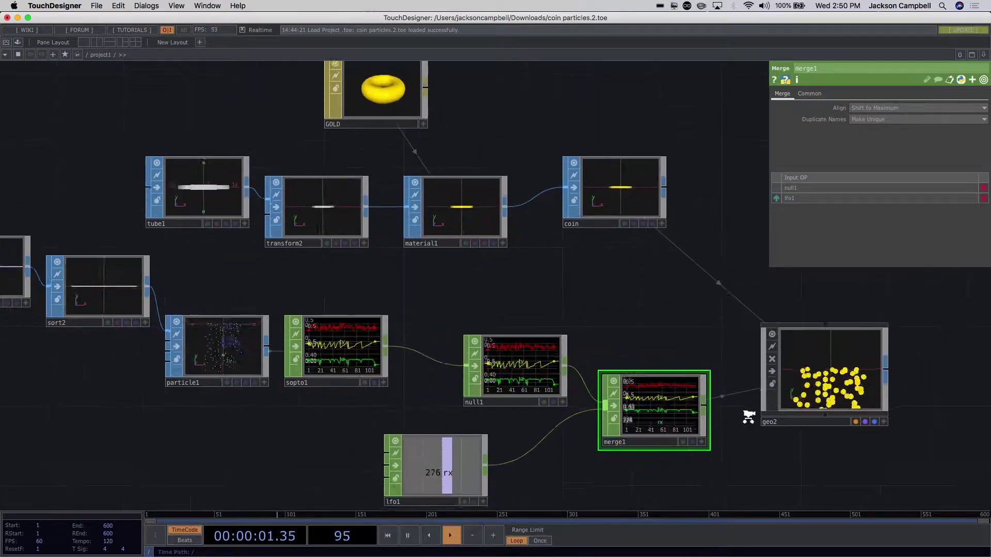
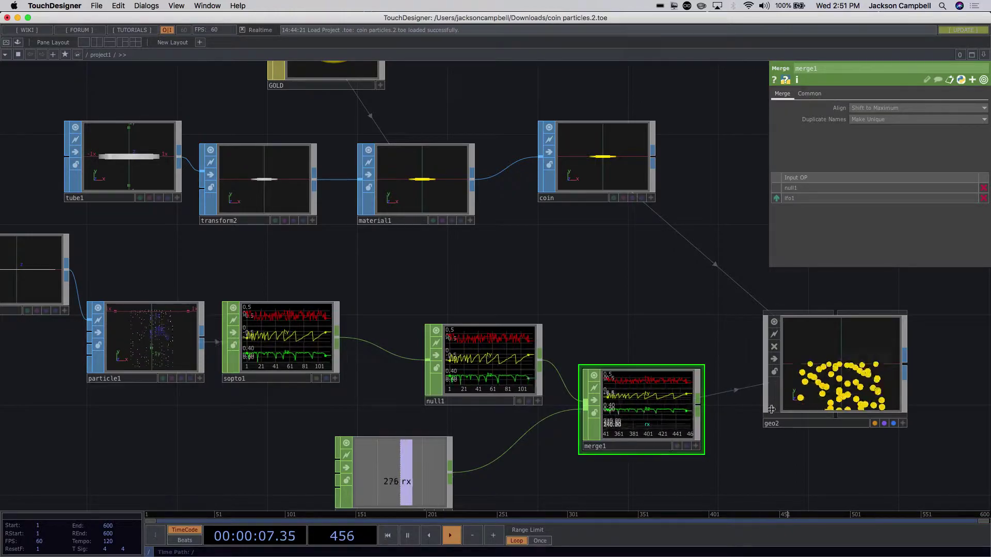
scroll(796, 438, "up", 3)
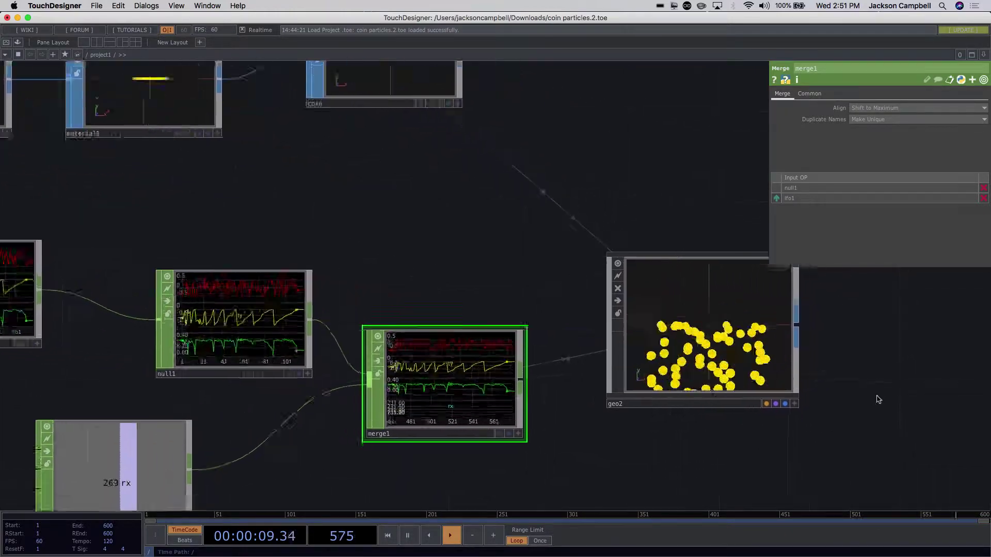
scroll(878, 399, "up", 3)
left_click(671, 284)
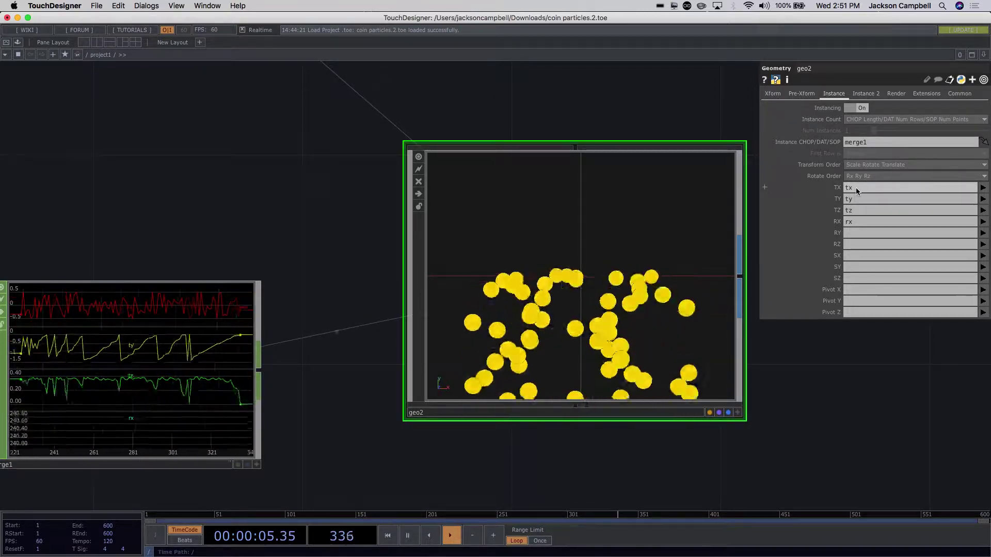
left_click(860, 212)
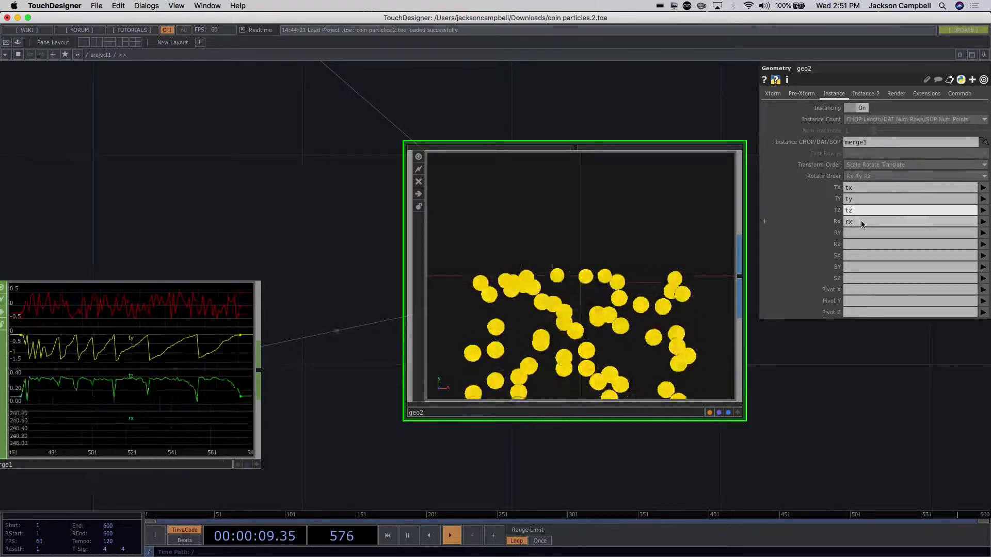
left_click(860, 220)
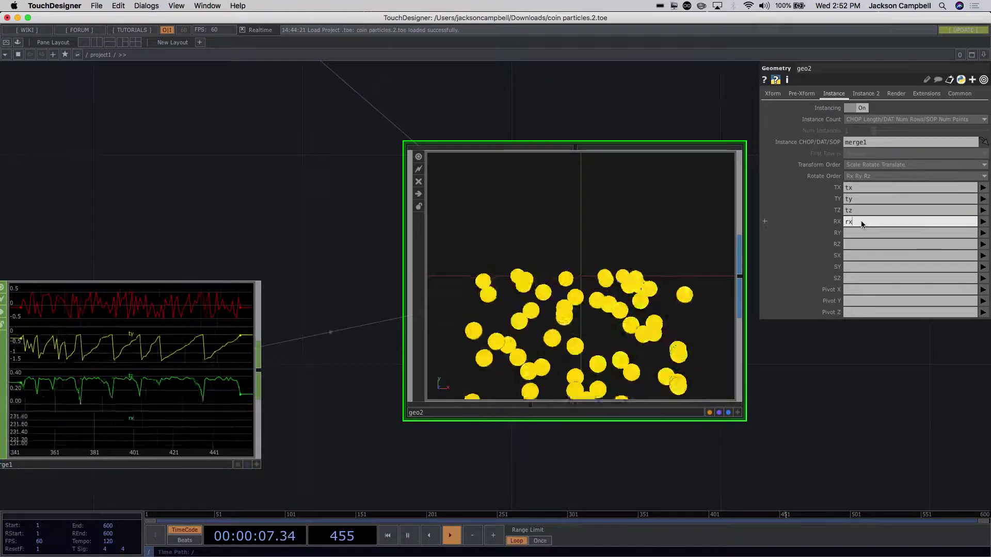
left_click(819, 421)
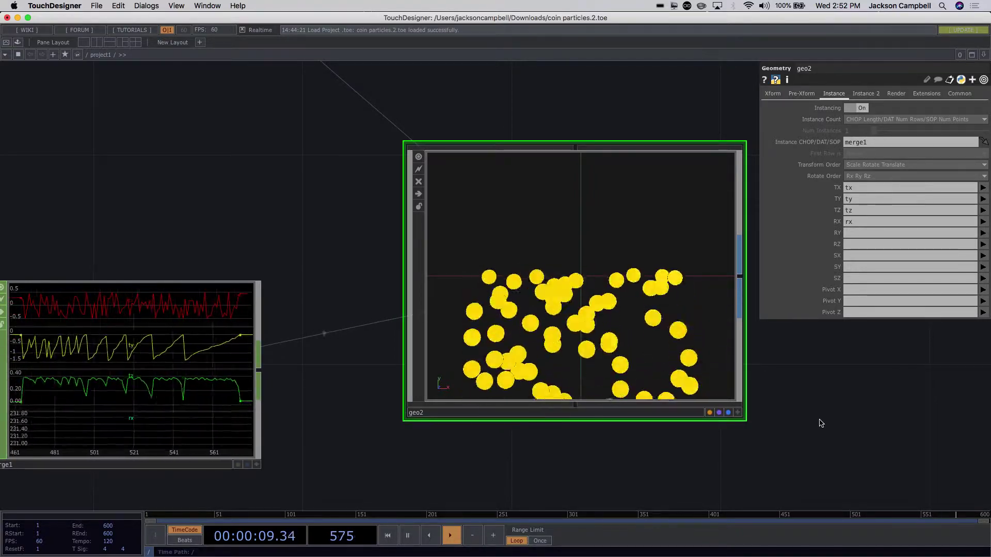
- Review the whole coin network and inspect particle1's State and Particles parameters
scroll(821, 420, "down", 5)
scroll(825, 416, "down", 2)
left_click_drag(840, 411, 646, 372)
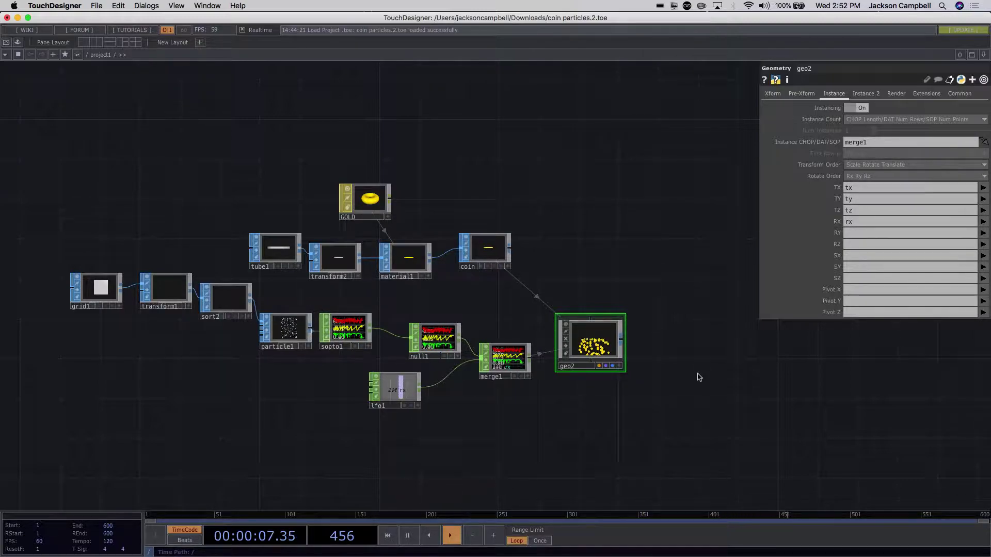
scroll(697, 385, "up", 5)
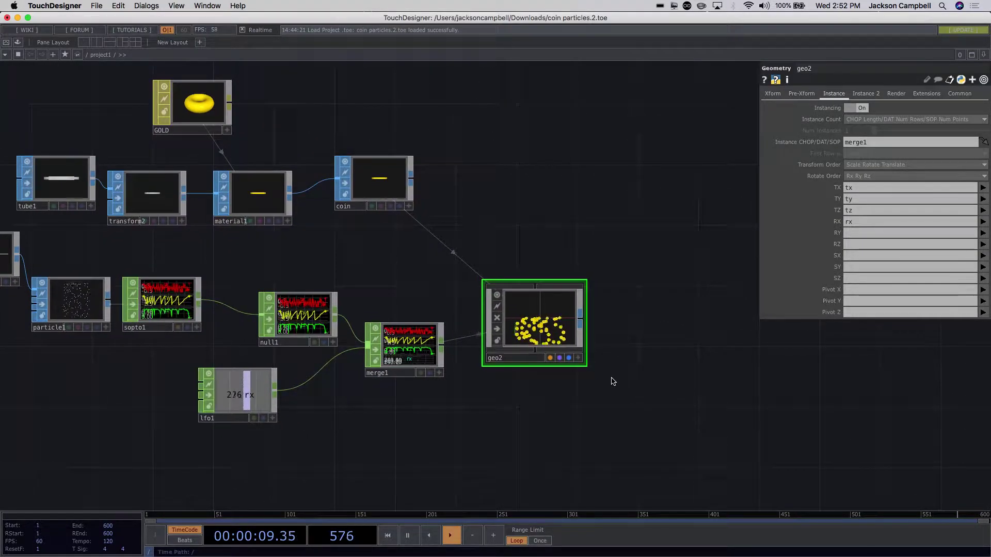
scroll(676, 379, "down", 3)
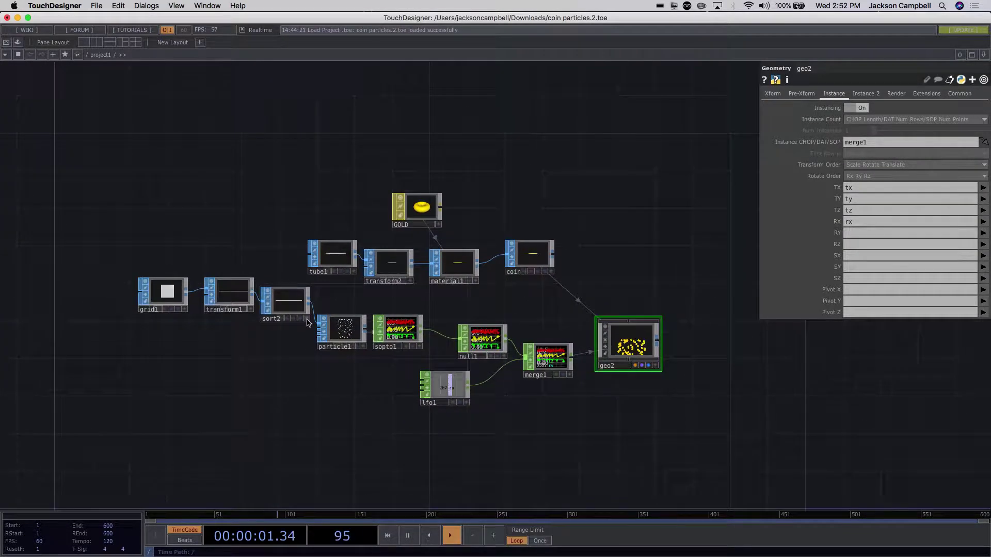
left_click_drag(271, 349, 287, 373)
scroll(310, 376, "up", 4)
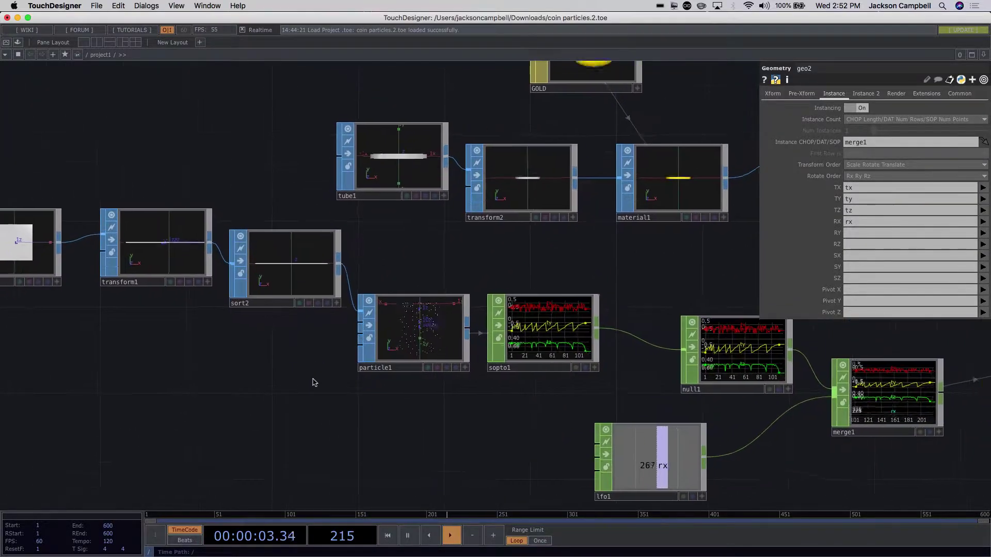
left_click(433, 351)
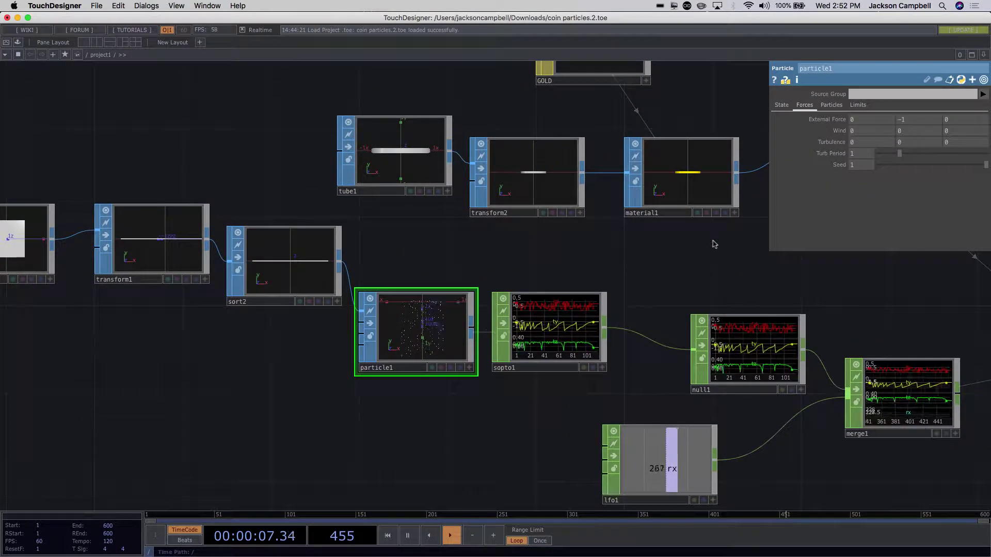
left_click(782, 105)
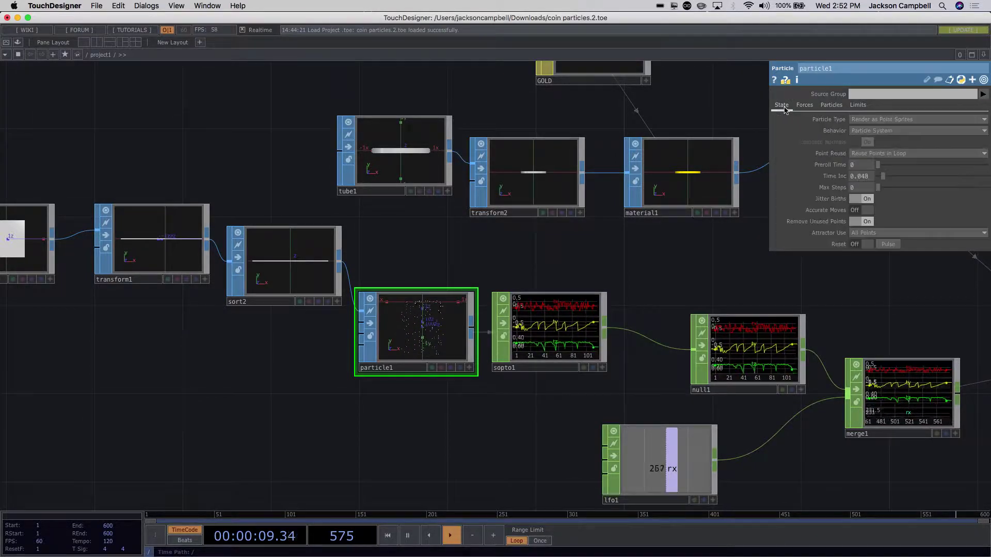
left_click(832, 106)
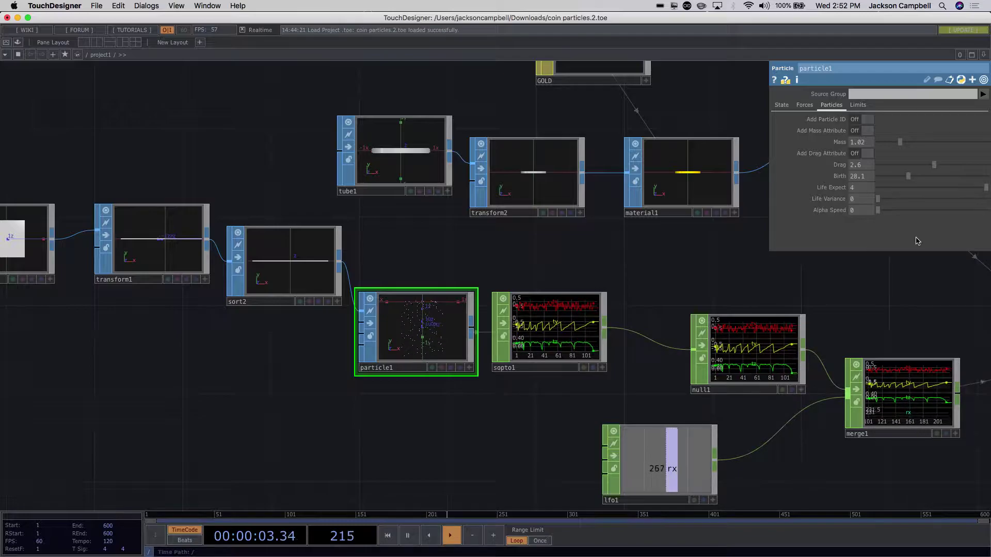
left_click_drag(850, 263, 683, 263)
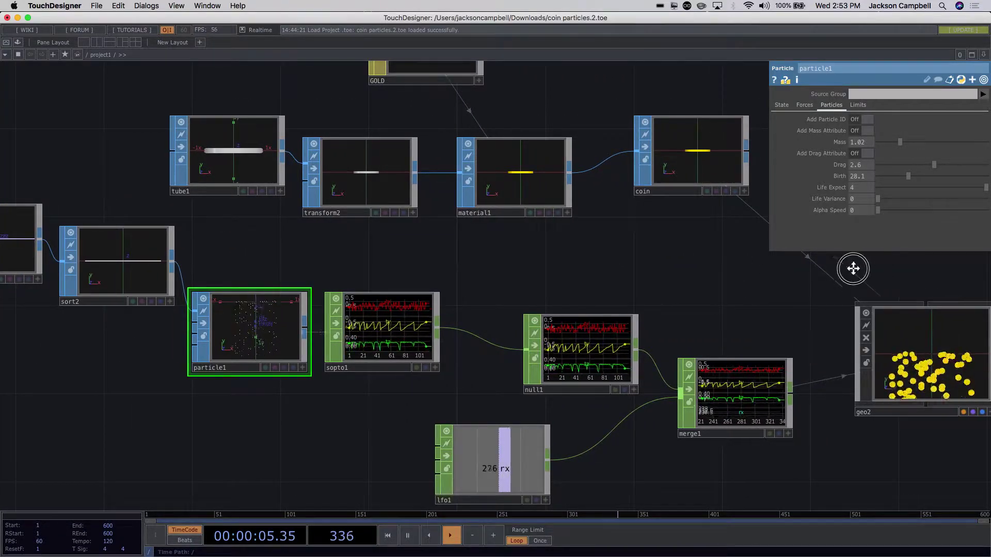
- Set particle1's Birth to 0
left_click_drag(871, 270, 735, 269)
scroll(900, 281, "up", 3)
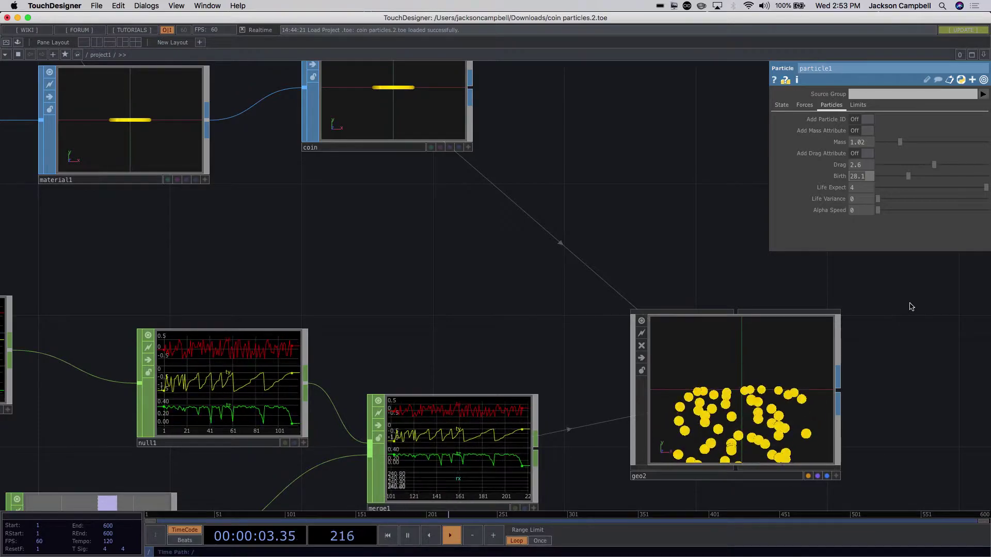
type("0")
key("Return")
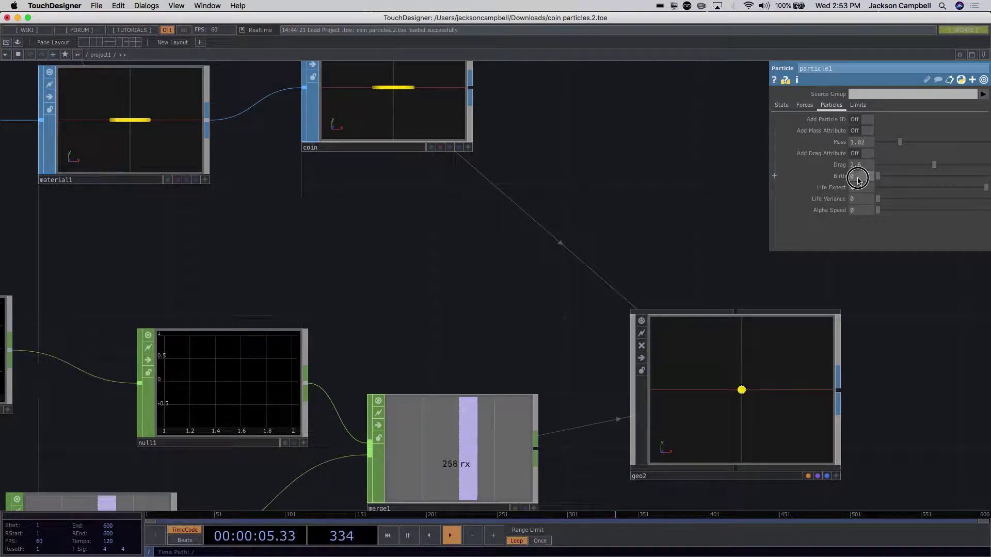
- Set particle1's Birth to 15 and slightly enlarge the geo2 node's viewer
key("BackSpace")
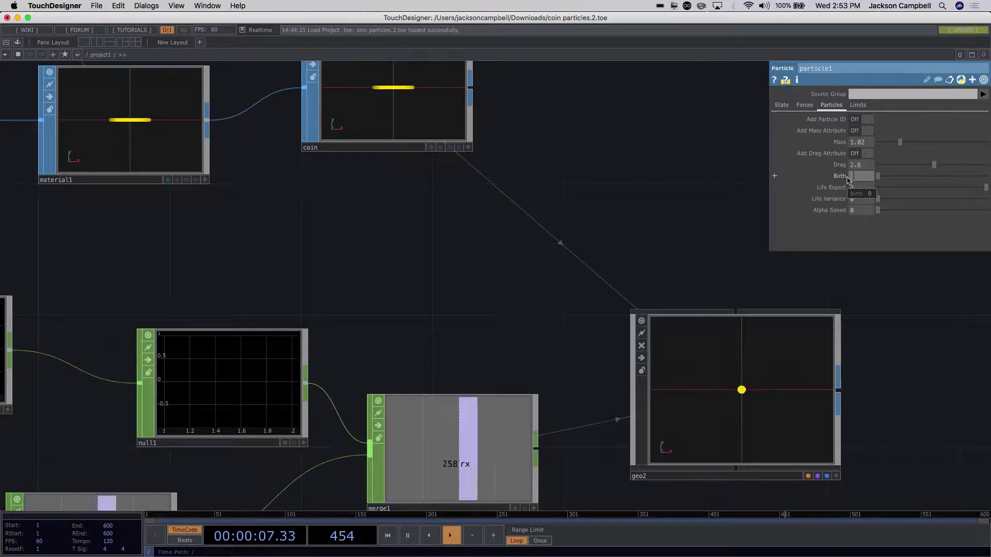
type("15")
key("Return")
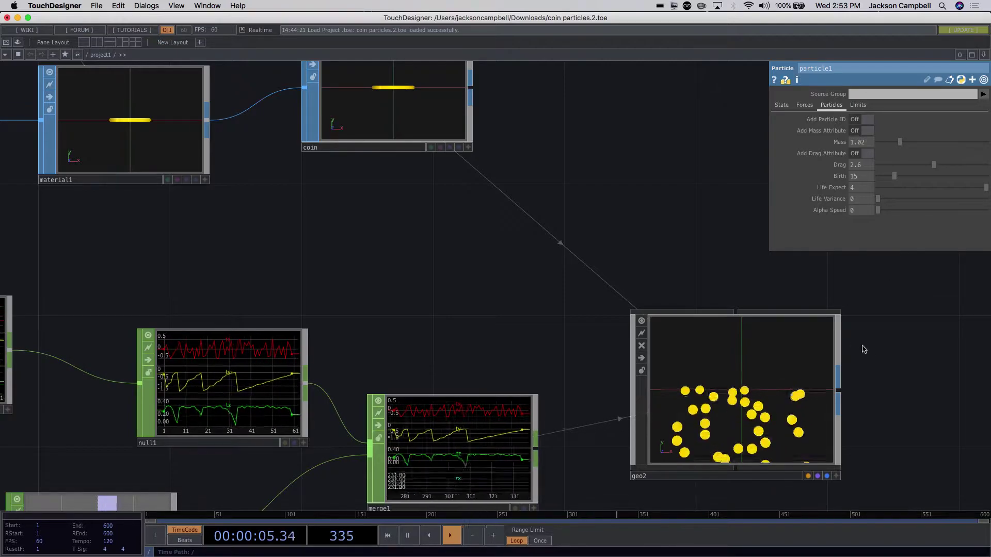
scroll(860, 348, "down", 5)
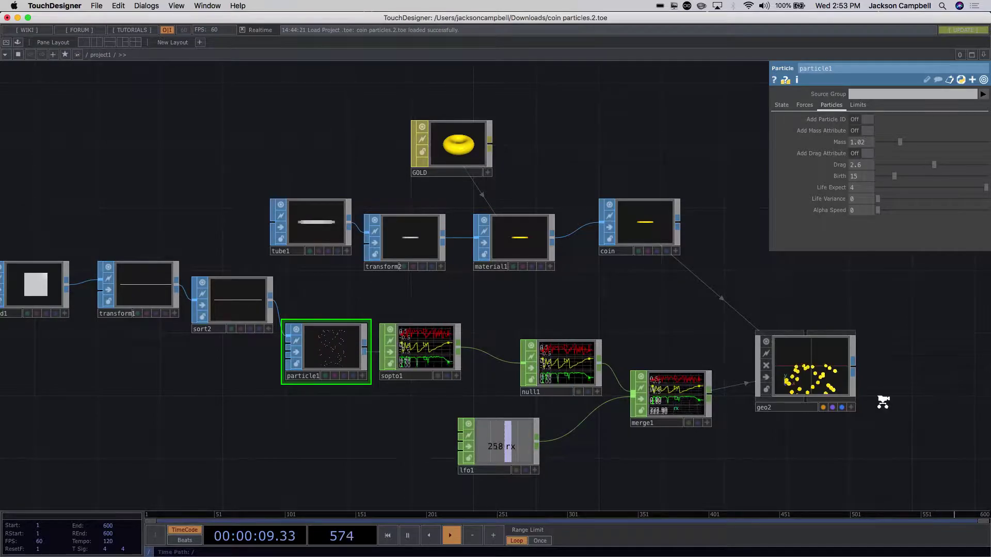
scroll(883, 403, "up", 5)
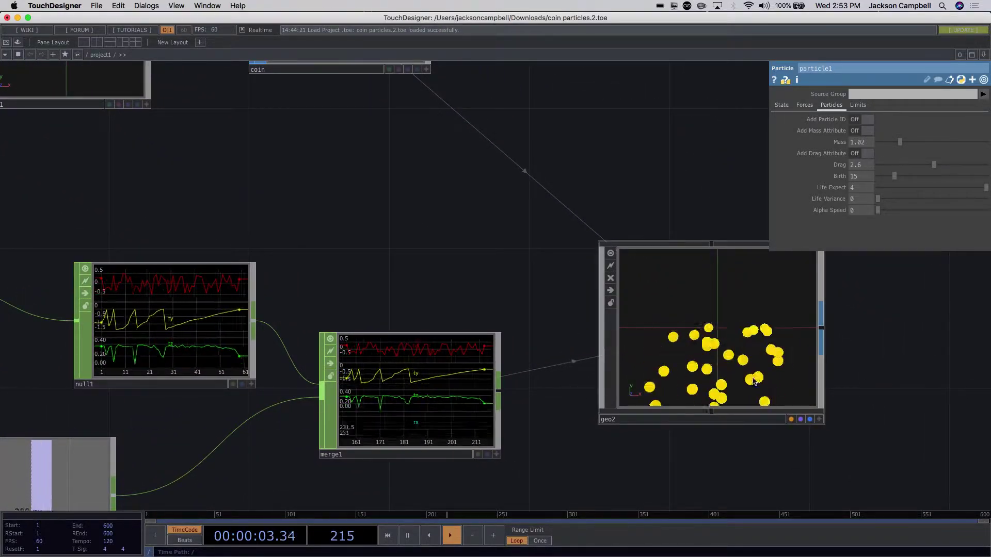
mouse_move(823, 424)
left_mouse_down()
mouse_move(821, 483)
mouse_move(851, 434)
mouse_move(837, 428)
left_mouse_up()
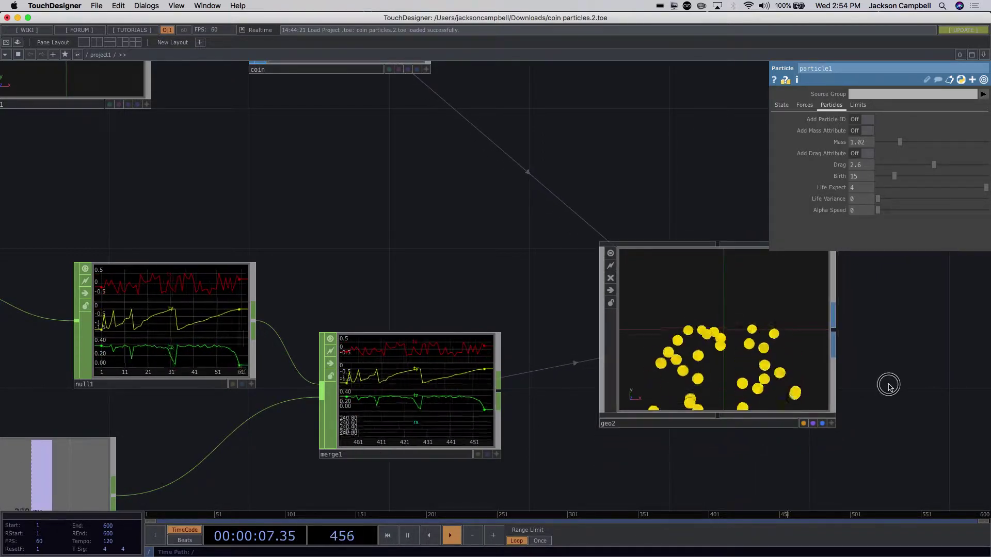
- Set particle1's Life Expect to 1
scroll(887, 382, "down", 3)
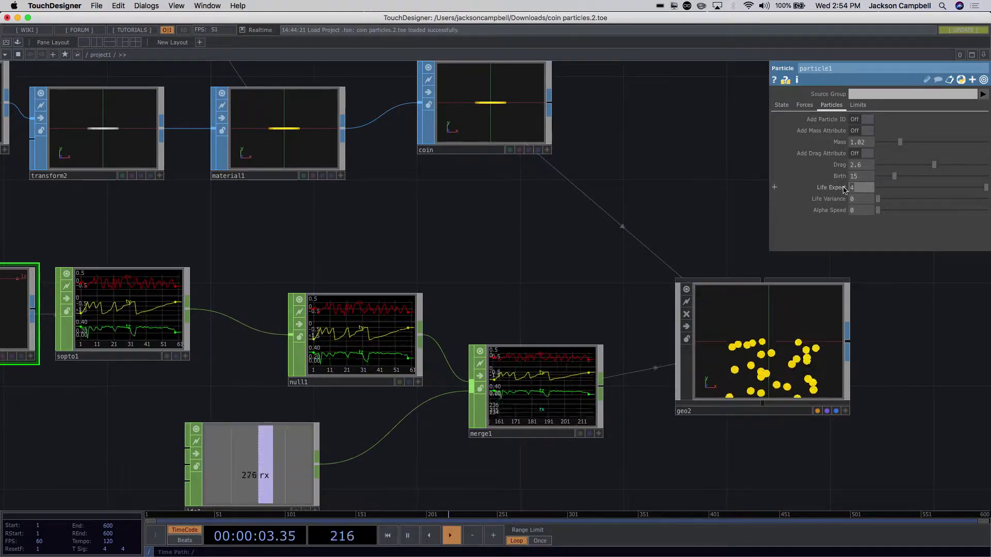
scroll(647, 199, "down", 3)
scroll(646, 199, "up", 2)
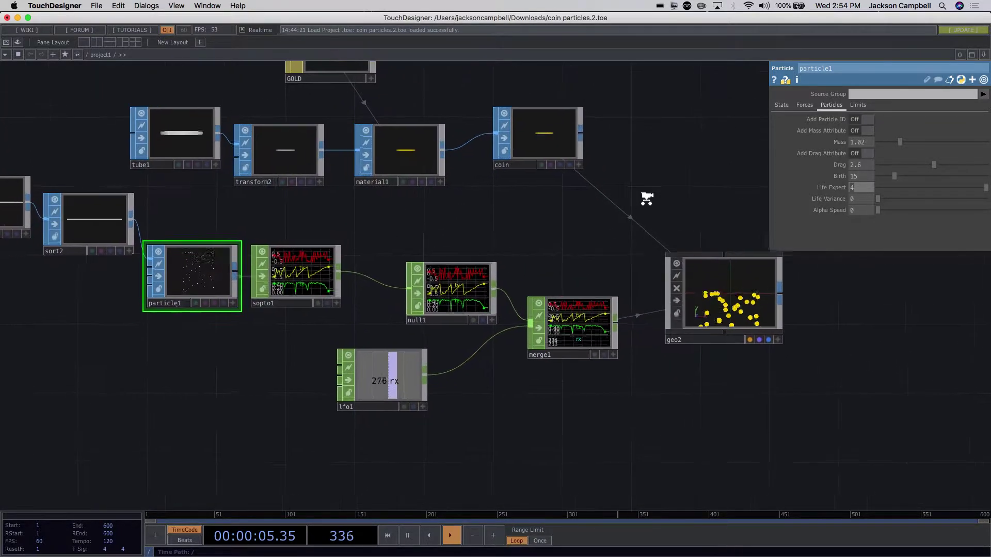
scroll(646, 199, "up", 1)
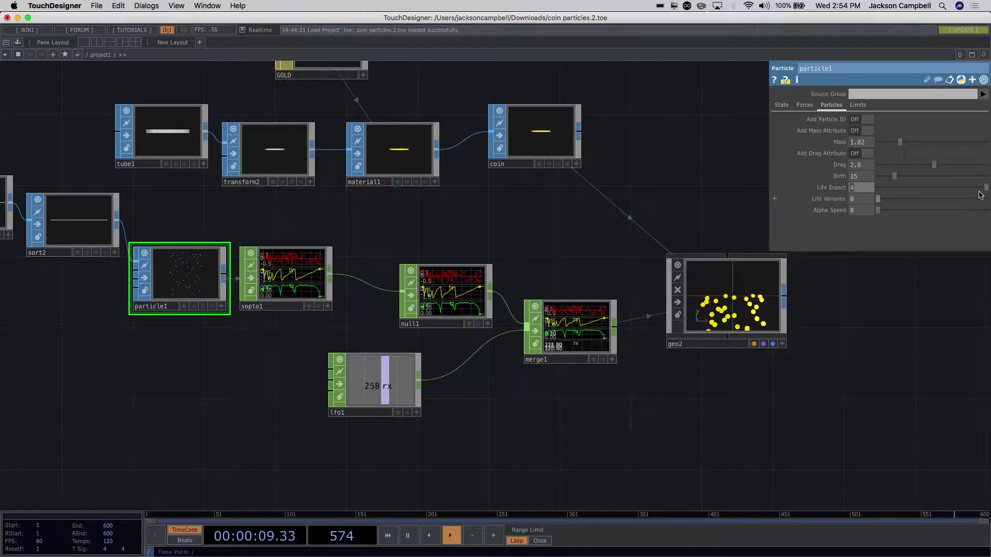
left_click_drag(985, 187, 988, 189)
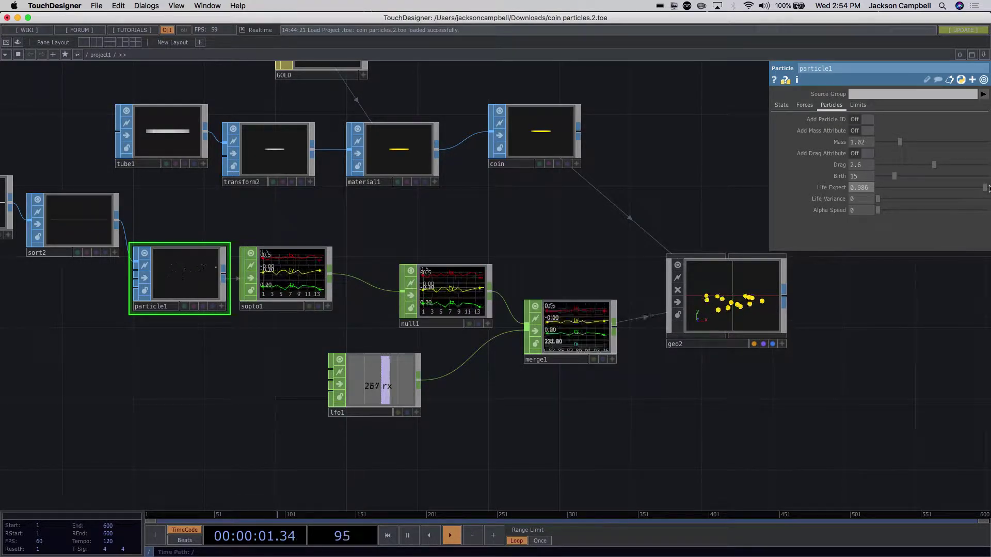
left_click(983, 189)
left_click_drag(983, 189, 987, 189)
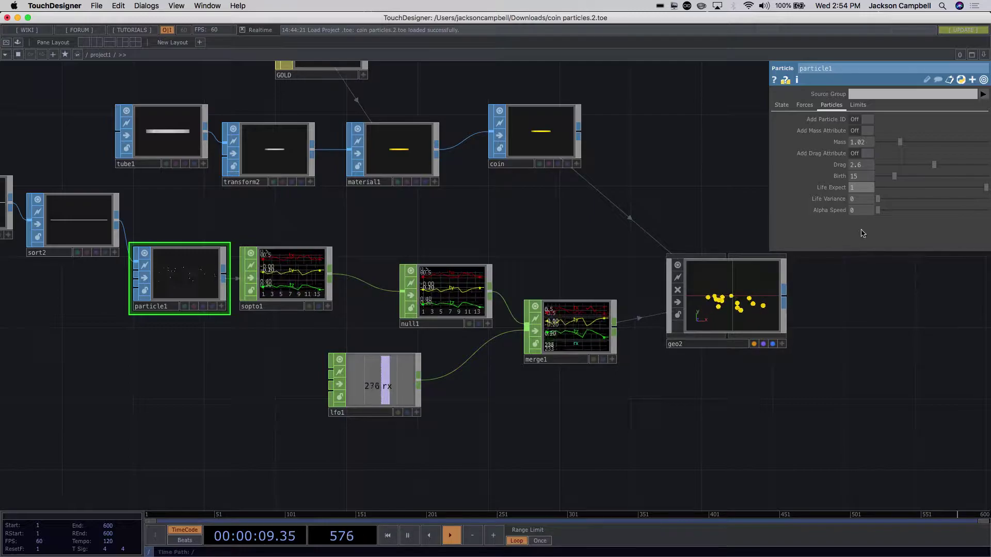
- Set particle1's Life Expect to 4
left_click_drag(860, 191, 841, 190)
type("4")
left_click(840, 307)
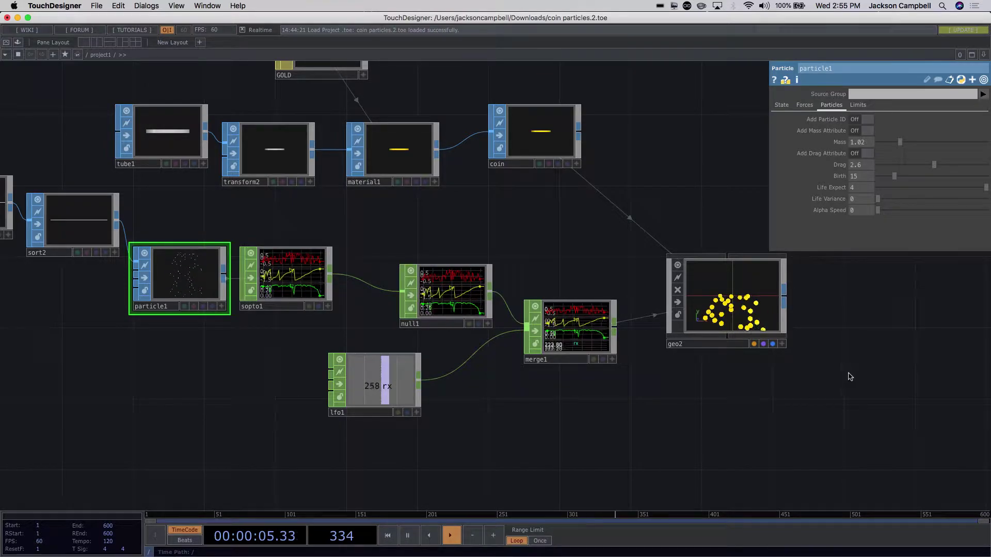
- Open the recent project Slot Machine 3 class.toe, saving coin particles.2.toe before quitting it
scroll(857, 380, "down", 3)
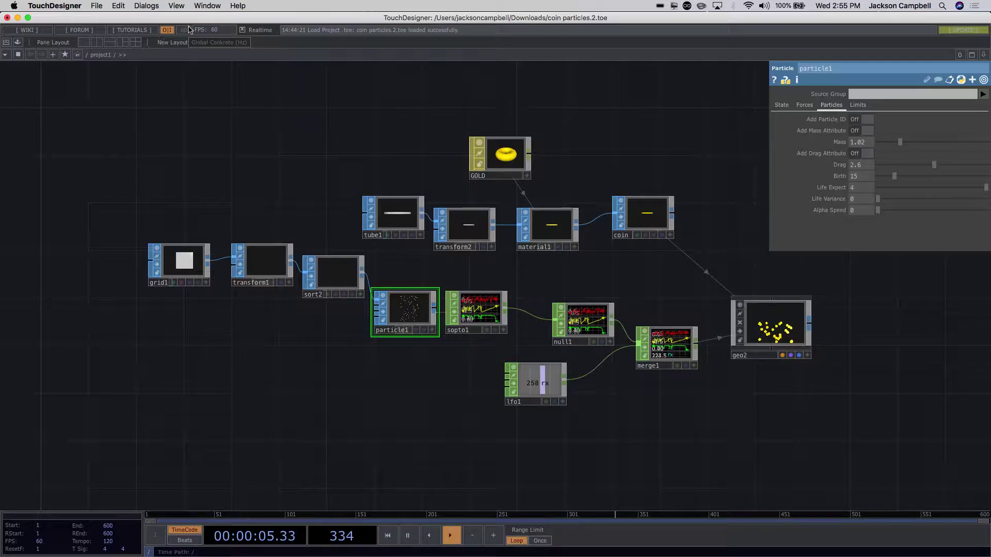
left_click(98, 7)
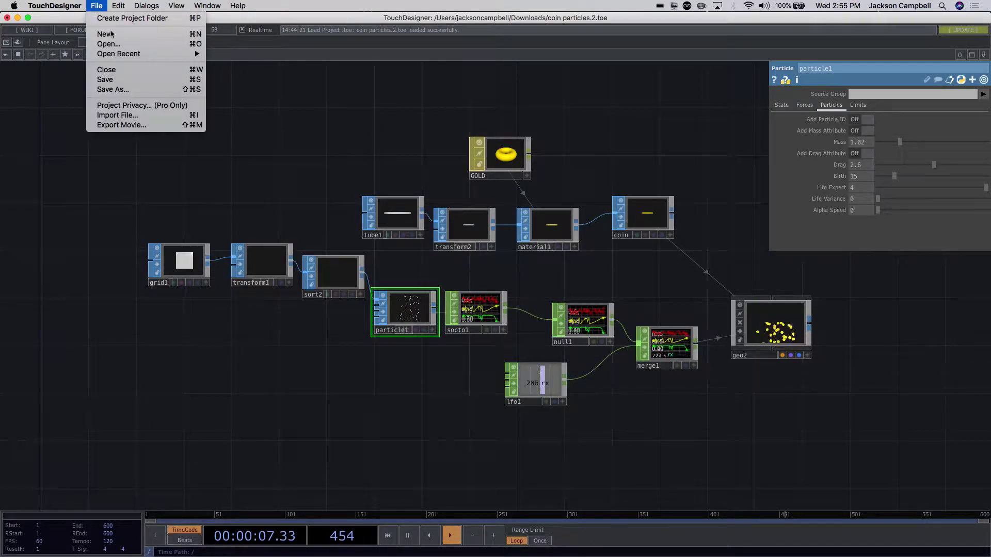
mouse_move(114, 55)
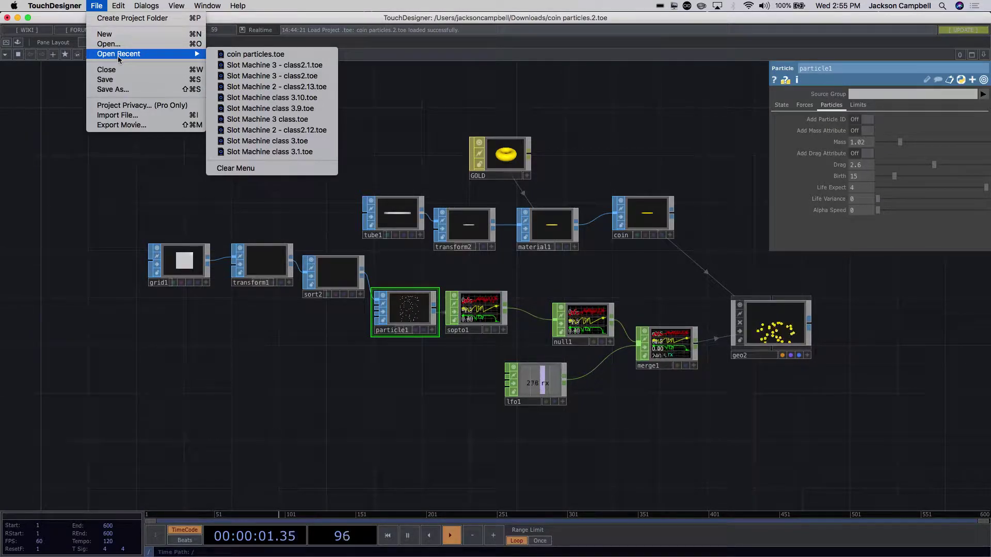
left_click(130, 162)
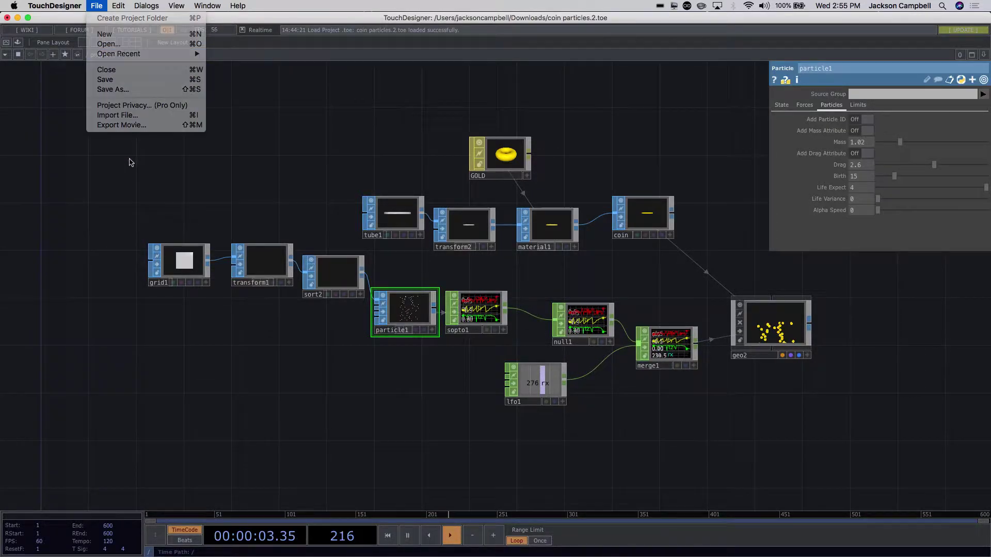
left_click(104, 8)
mouse_move(119, 54)
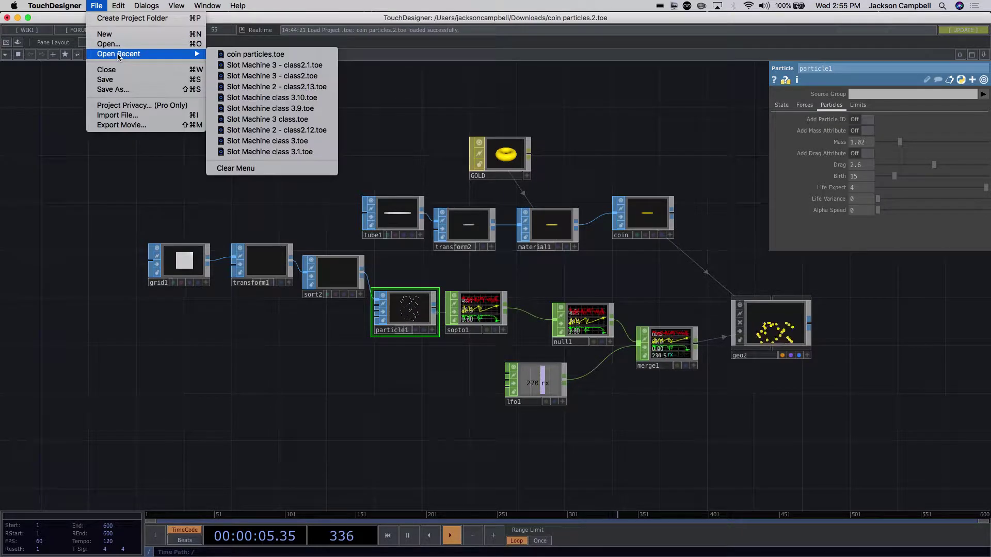
left_click(251, 120)
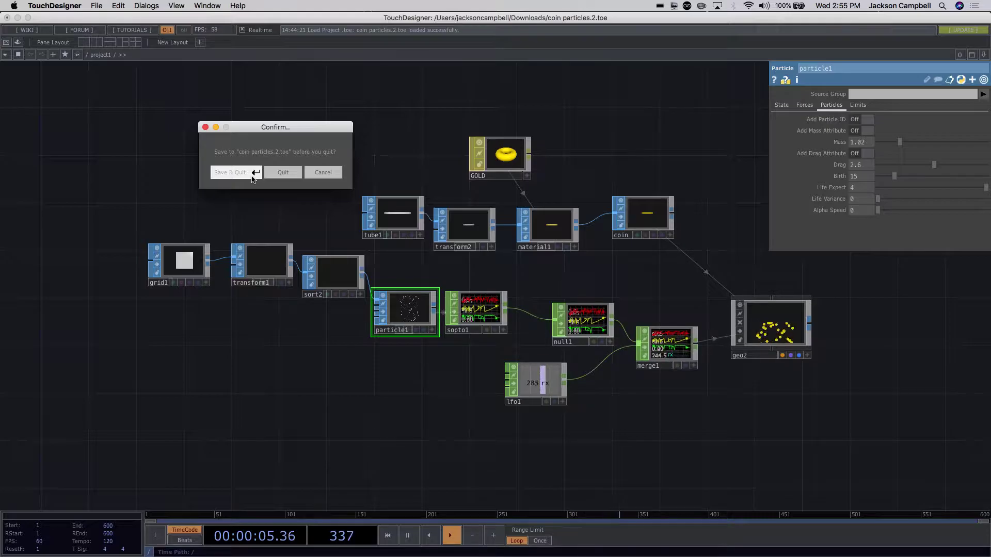
left_click(252, 178)
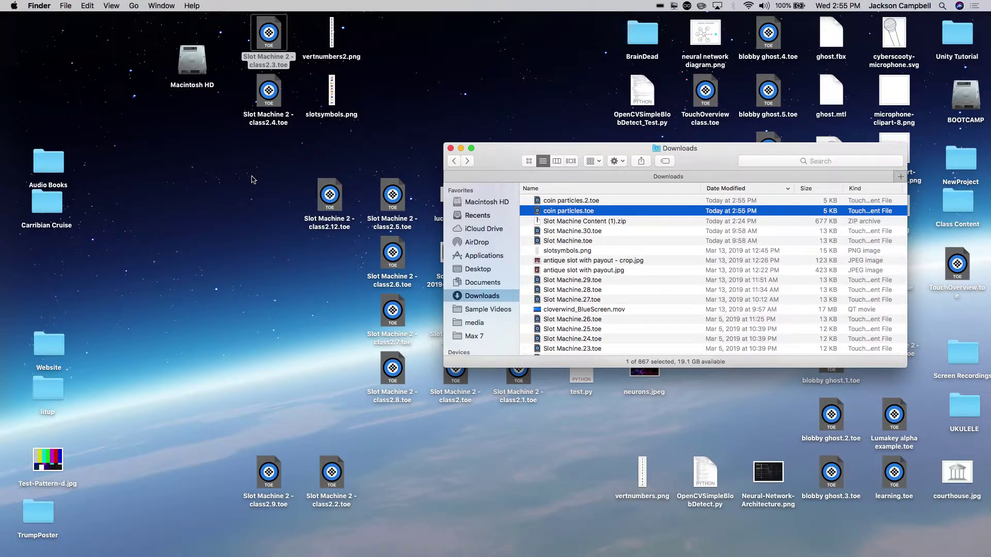
- Review the loaded slot machine project, from the project1 container's rendered output to the complete node network inside it
mouse_move(404, 546)
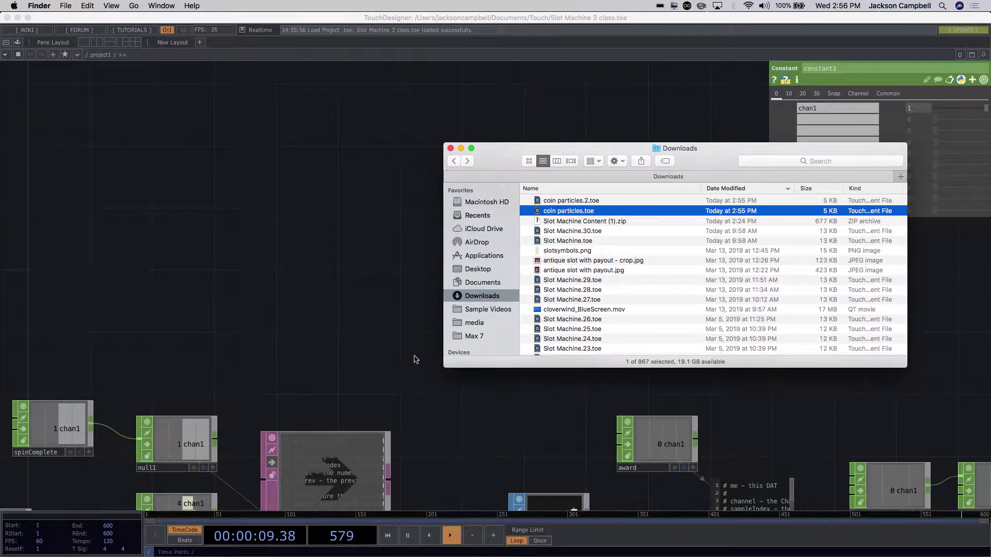
left_click(392, 369)
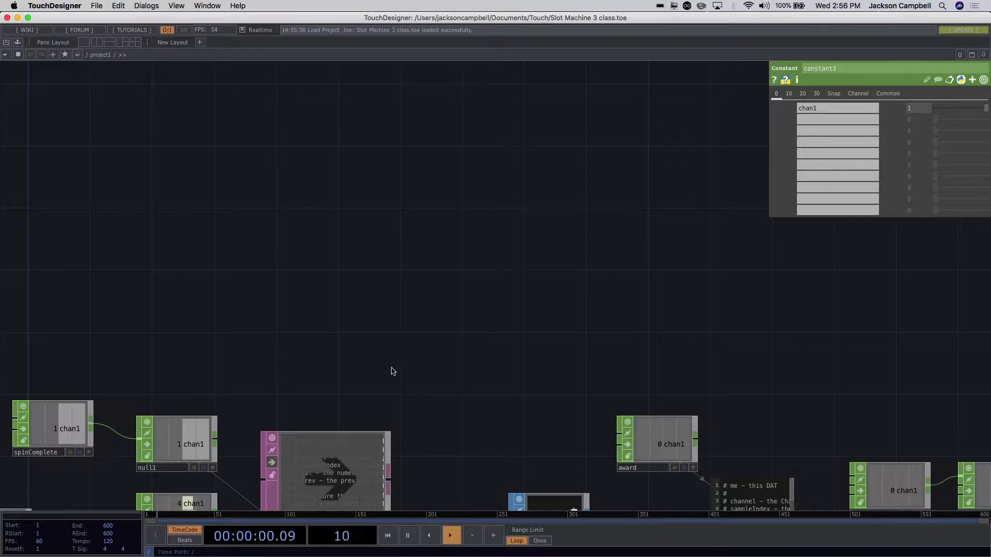
scroll(392, 369, "down", 10)
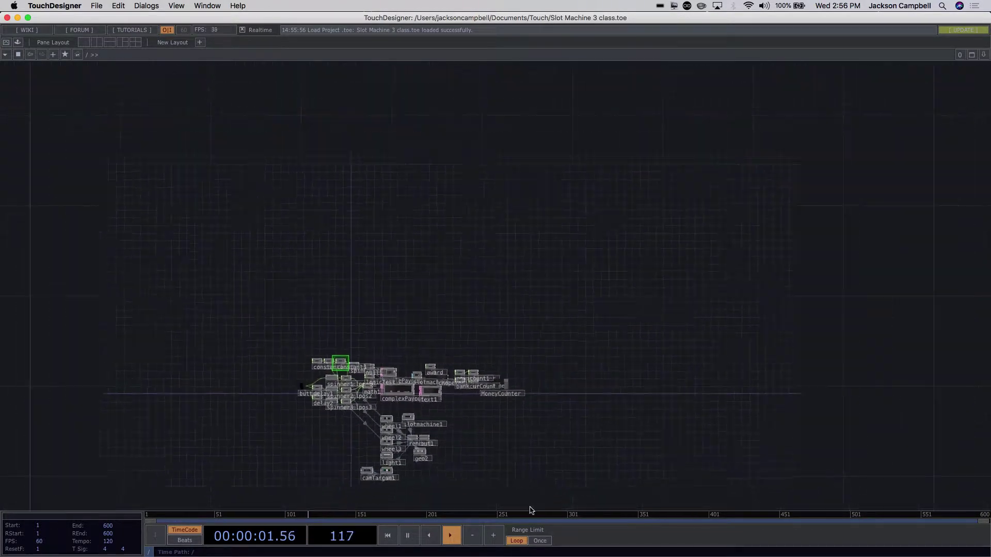
key("p")
scroll(465, 397, "down", 5)
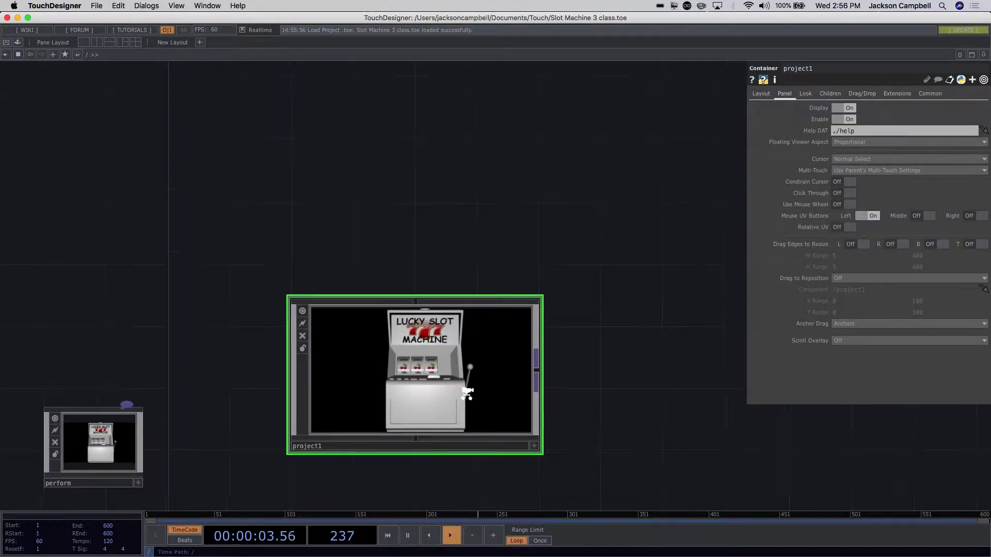
scroll(466, 394, "up", 8)
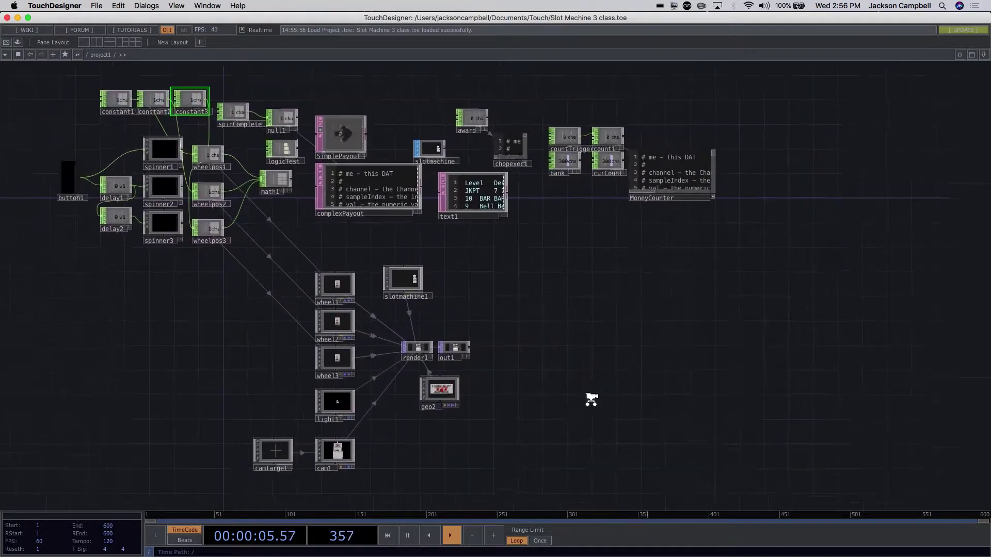
scroll(590, 404, "down", 5)
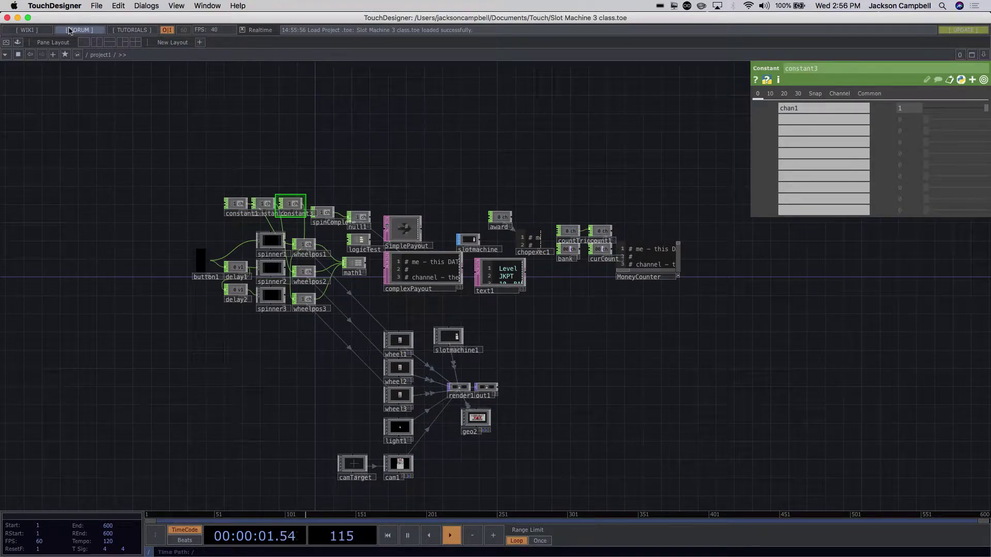
- Minimize the TouchDesigner window, switch to Chrome and go back from Class Meeting 08 to the course page's Week 8 section
left_click(17, 17)
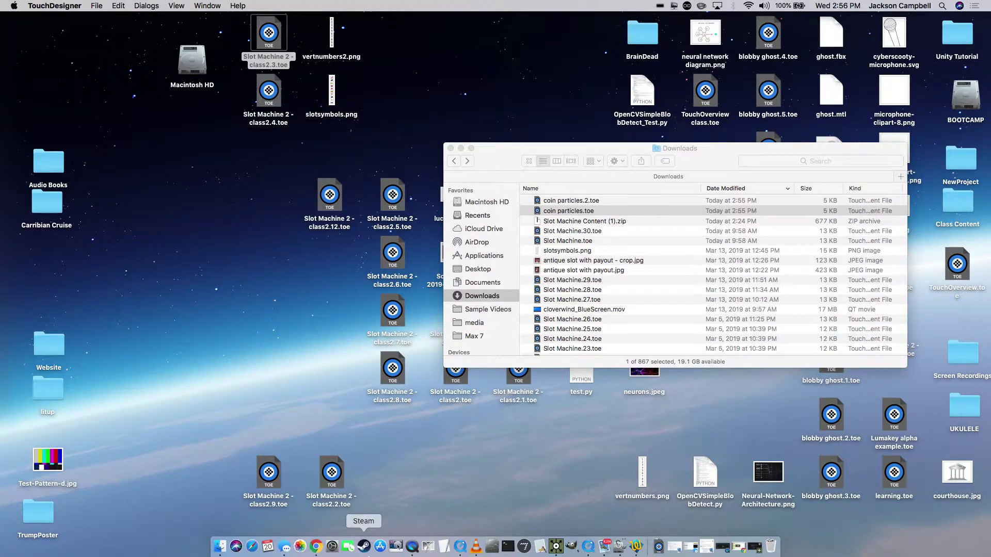
left_click(315, 546)
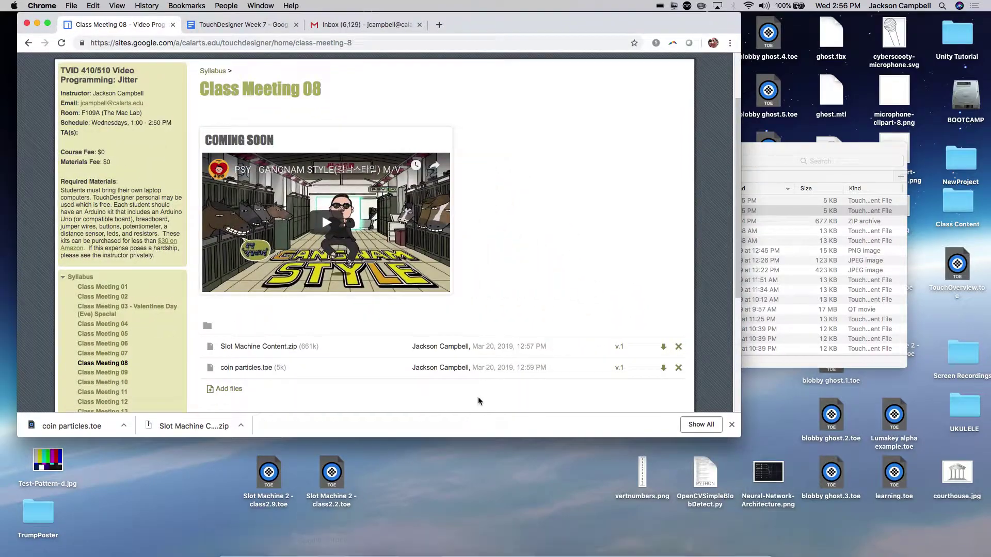
scroll(521, 290, "down", 4)
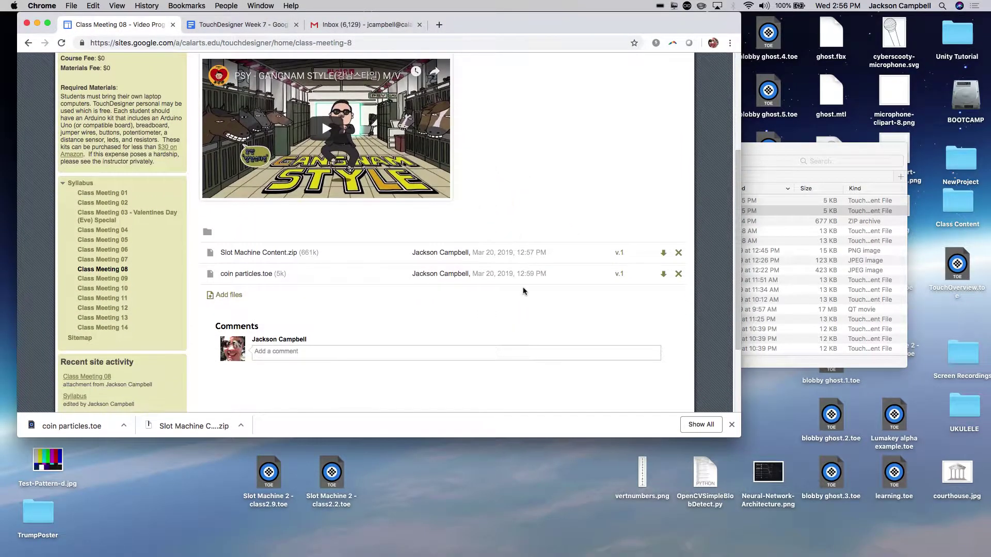
left_click(28, 43)
scroll(492, 273, "down", 4)
scroll(607, 277, "down", 2)
scroll(529, 235, "up", 3)
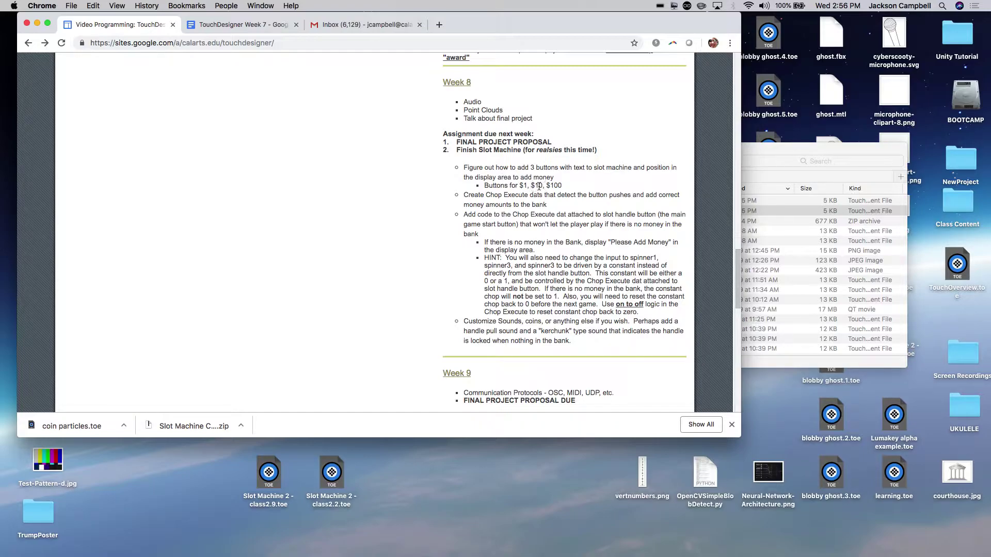
- Read the Week 8 slot machine assignment, highlighting the "Please Add Money" requirement and the hint about driving the spinners by a constant
scroll(552, 193, "up", 2)
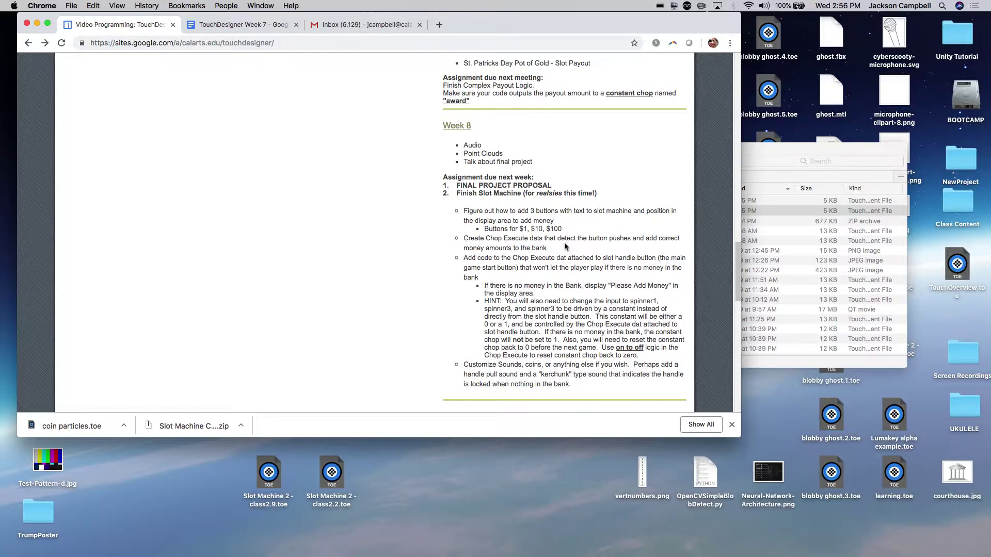
scroll(565, 243, "down", 3)
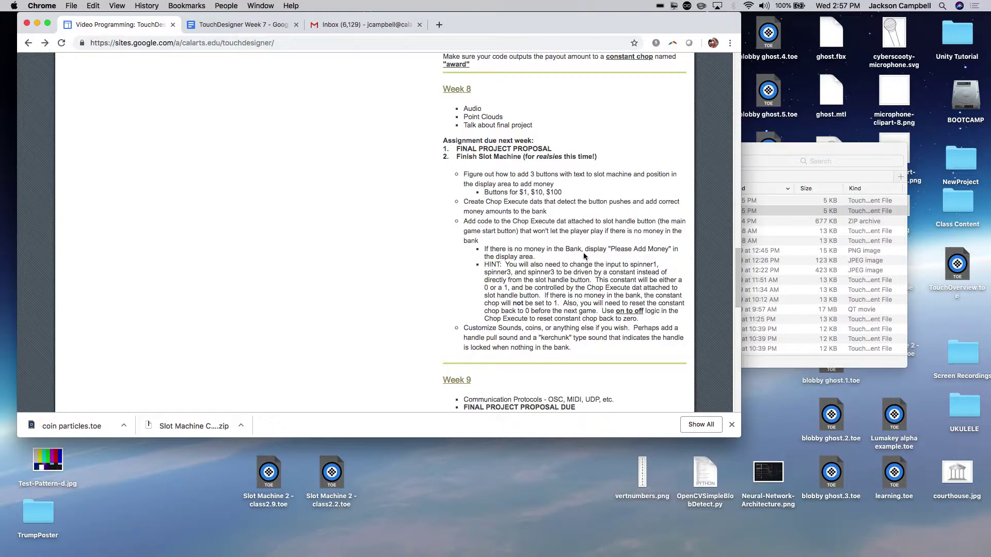
left_click_drag(610, 248, 676, 257)
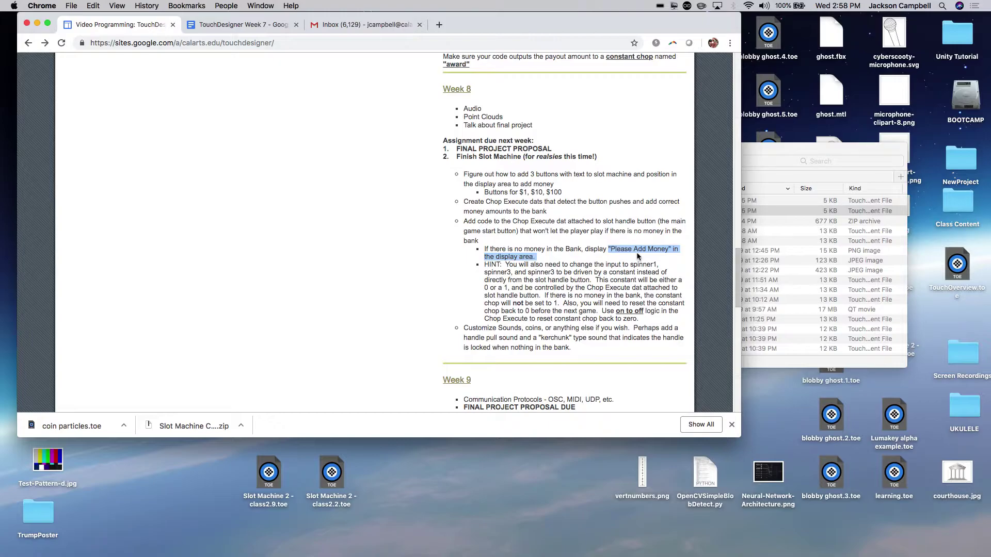
left_click(590, 261)
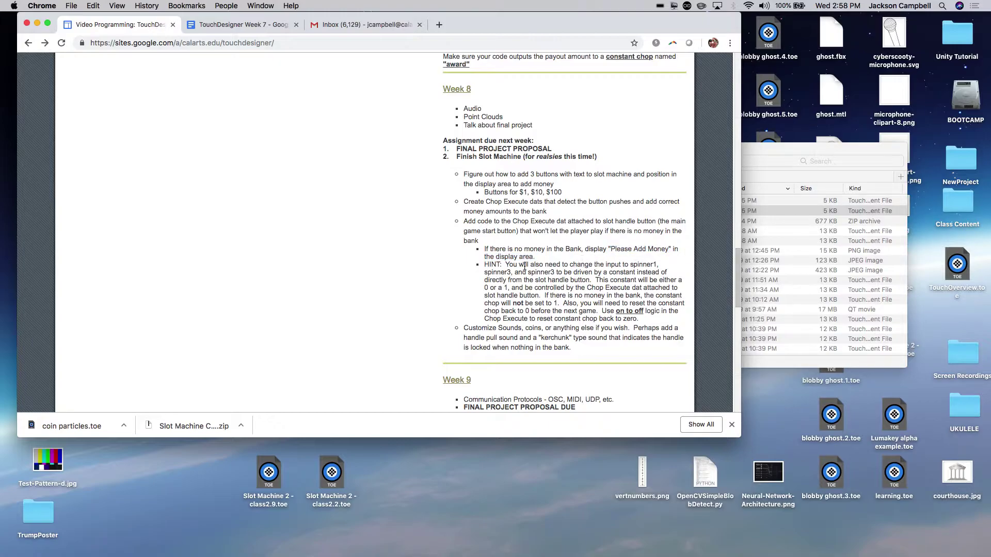
left_click_drag(506, 264, 536, 290)
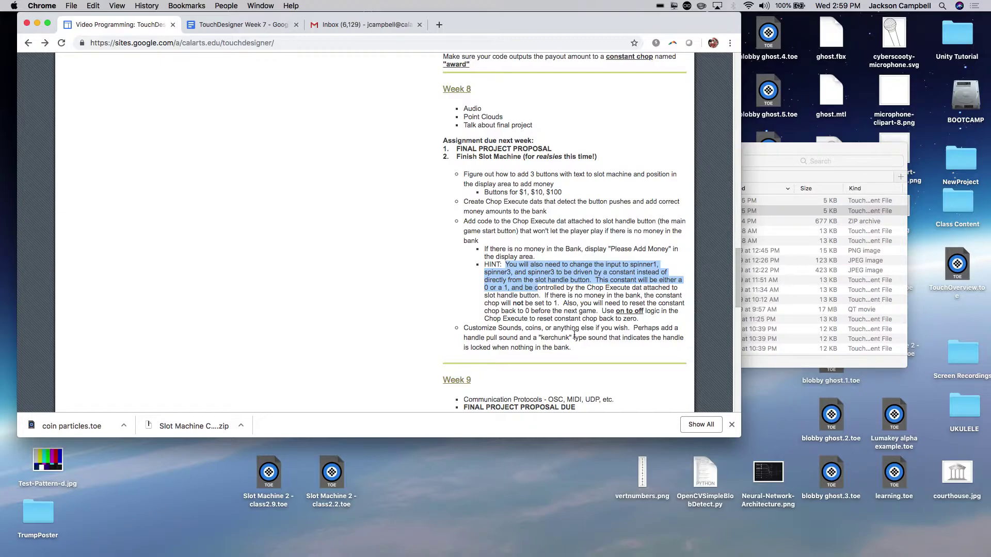
- Review the rest of the Week 8 assignment, highlighting the empty-bank requirement with its full hint, and look over the schedule through Week 14
scroll(572, 325, "down", 2)
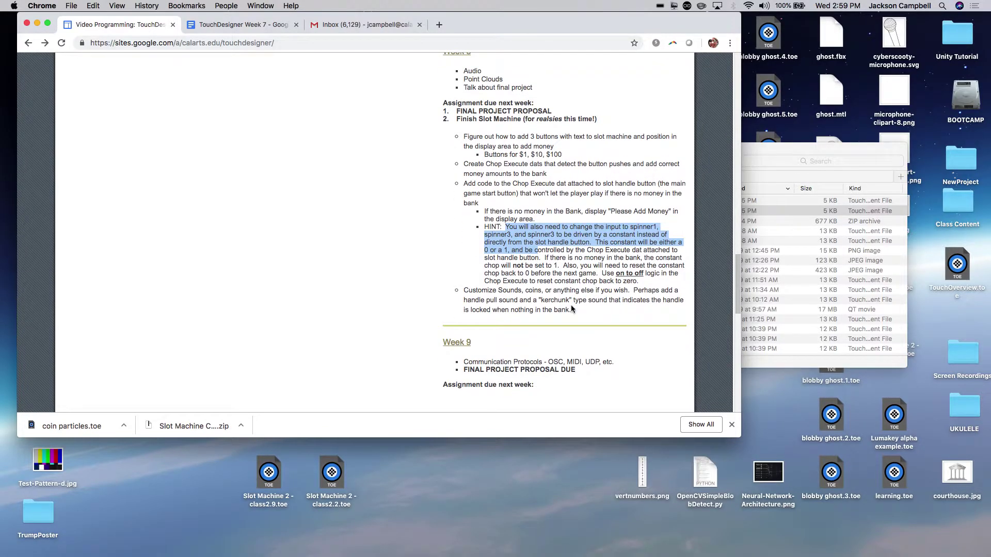
scroll(582, 283, "down", 1)
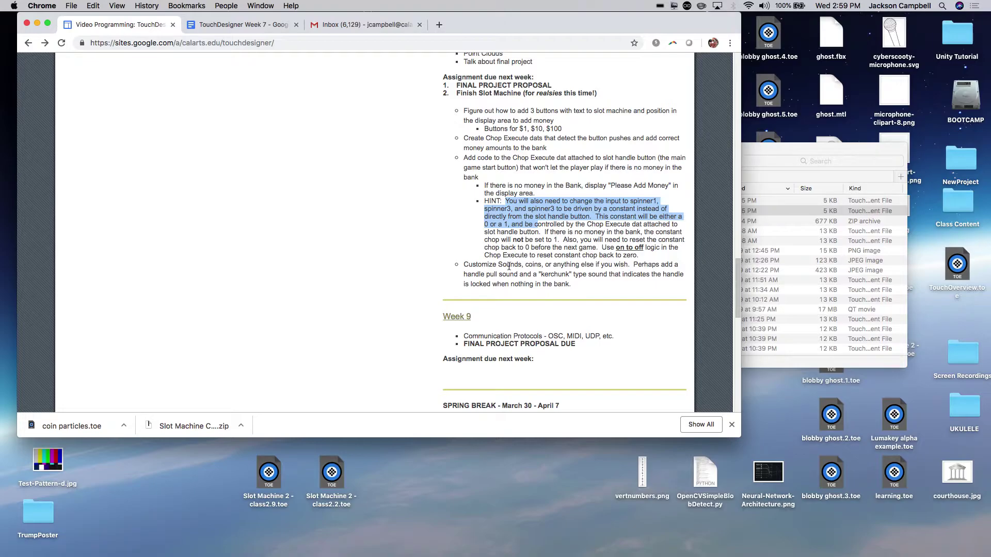
left_click(563, 274)
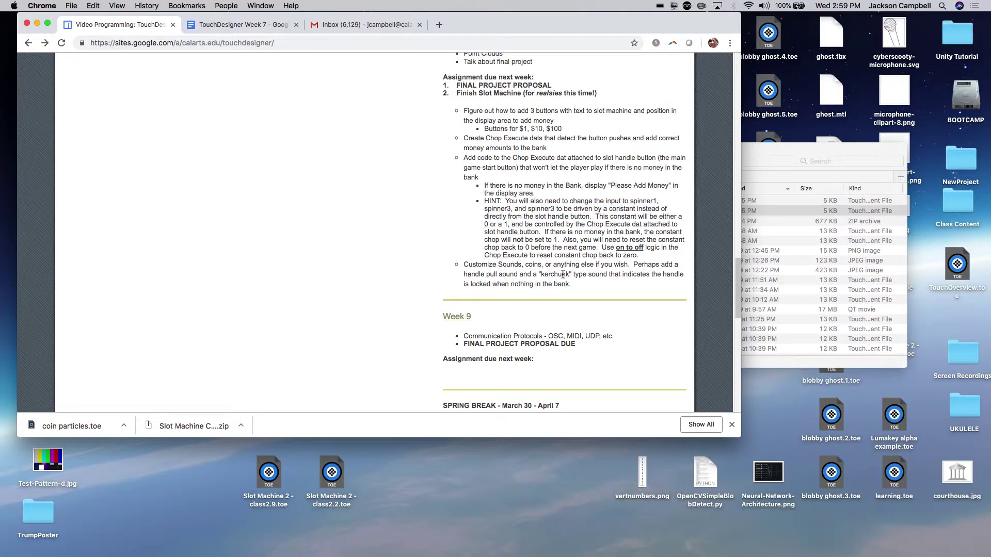
left_click_drag(486, 186, 594, 261)
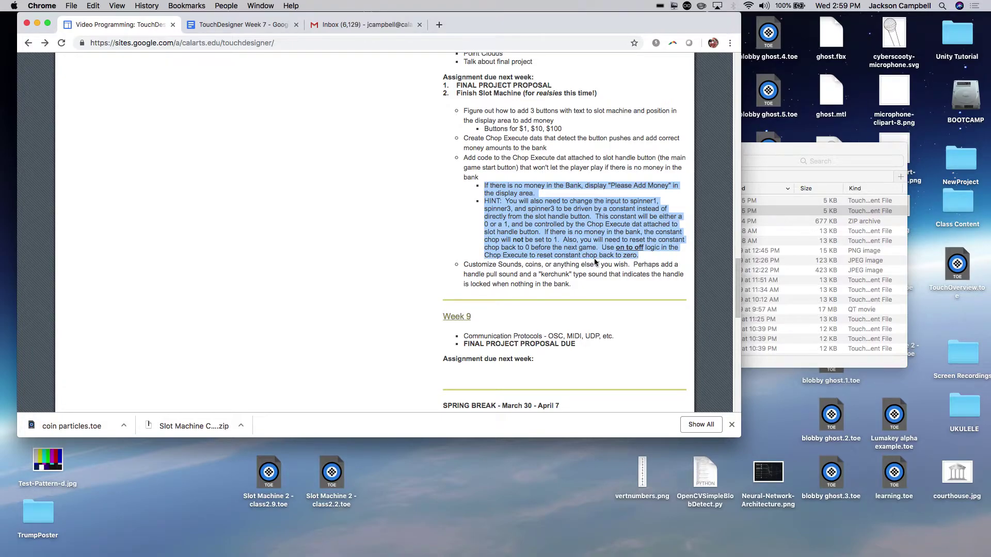
scroll(594, 260, "up", 5)
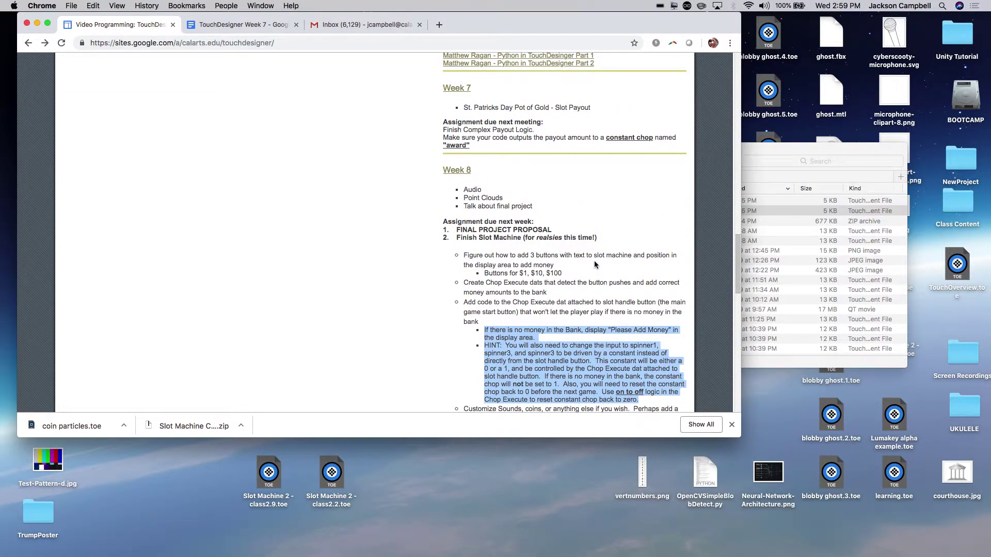
left_click(584, 234)
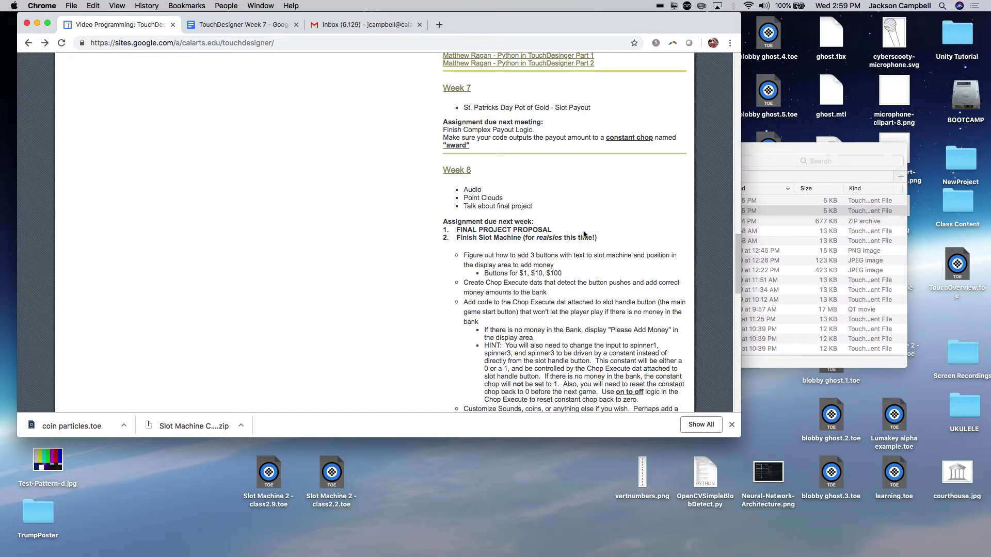
scroll(584, 234, "down", 15)
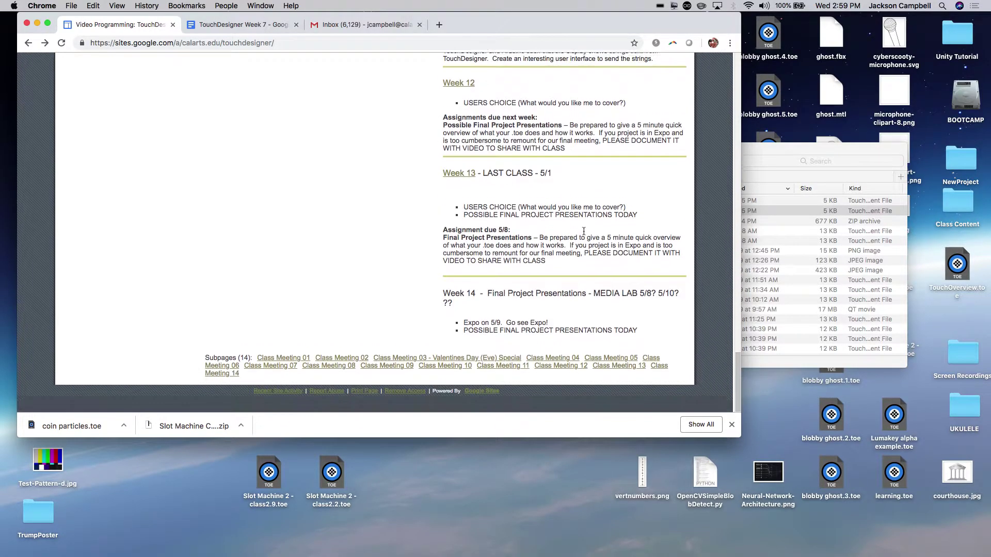